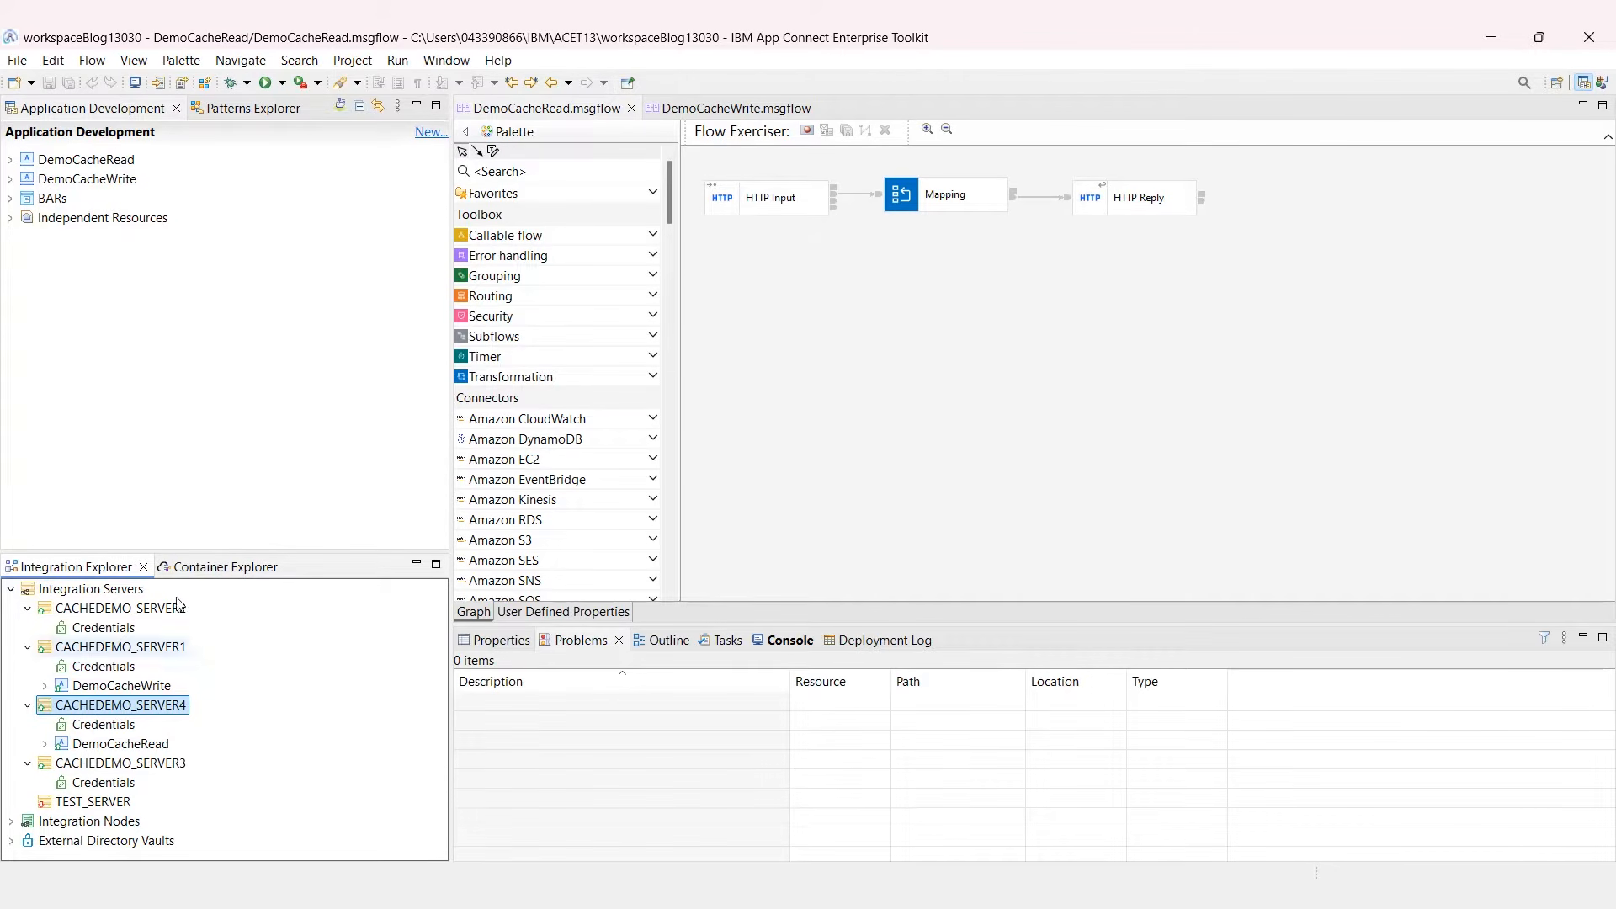
Step: Bring up the DemoCacheWrite flow showing its HTTP Input, Java Compute and HTTP Reply nodes
click(710, 118)
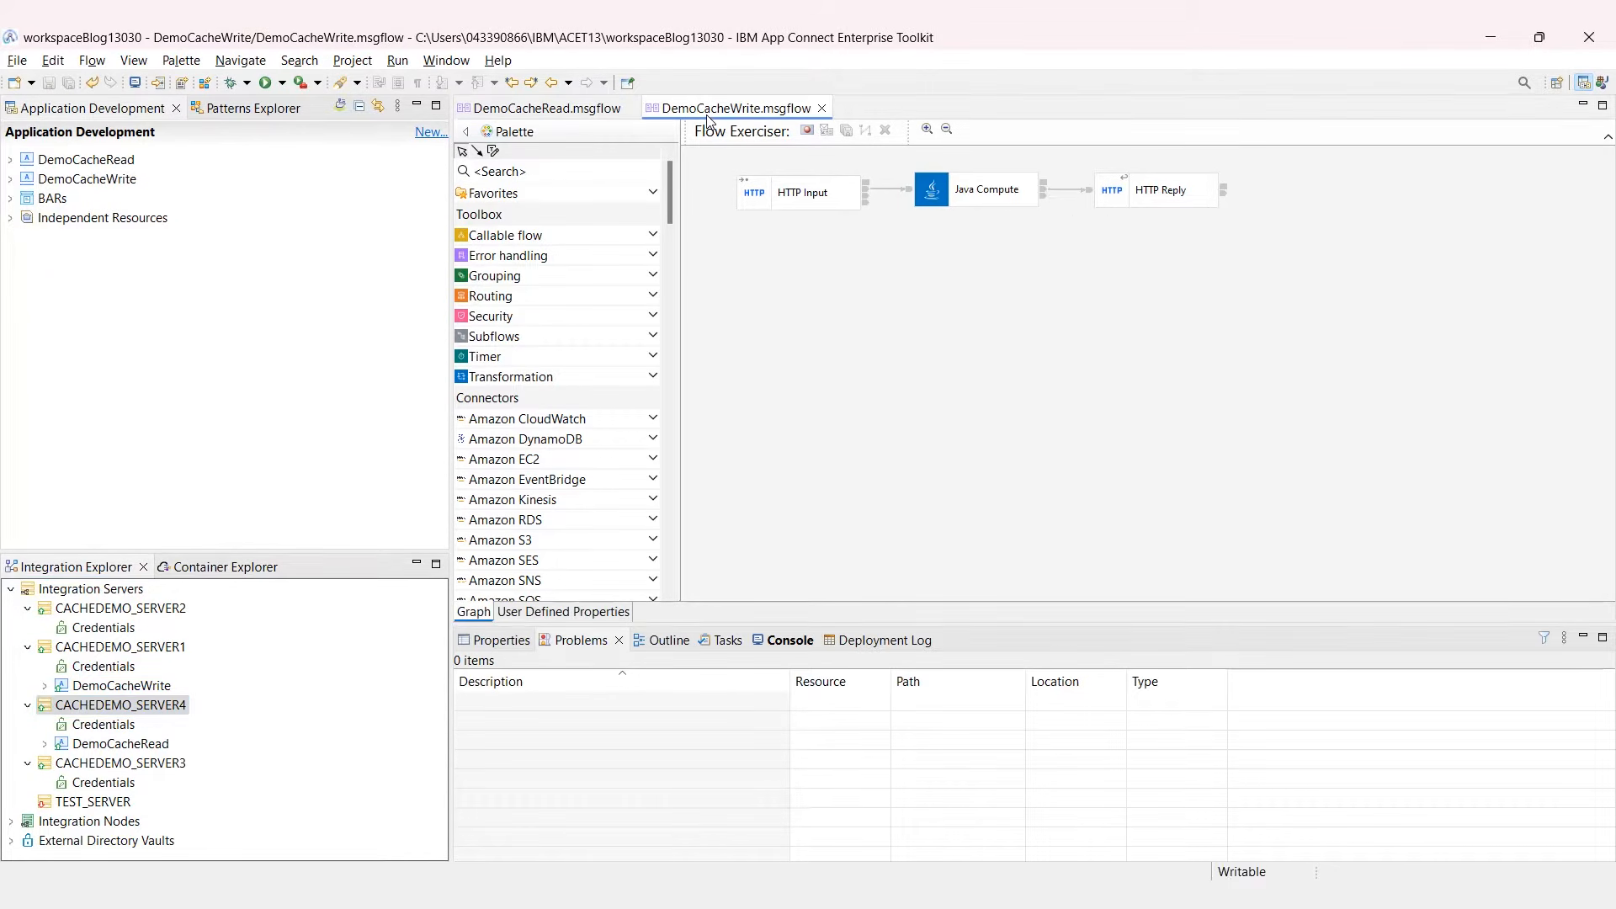
Step: Review the Java Compute source storing each person's Name and Age in personMap, then return to DemoCacheRead
click(962, 186)
double_click(961, 185)
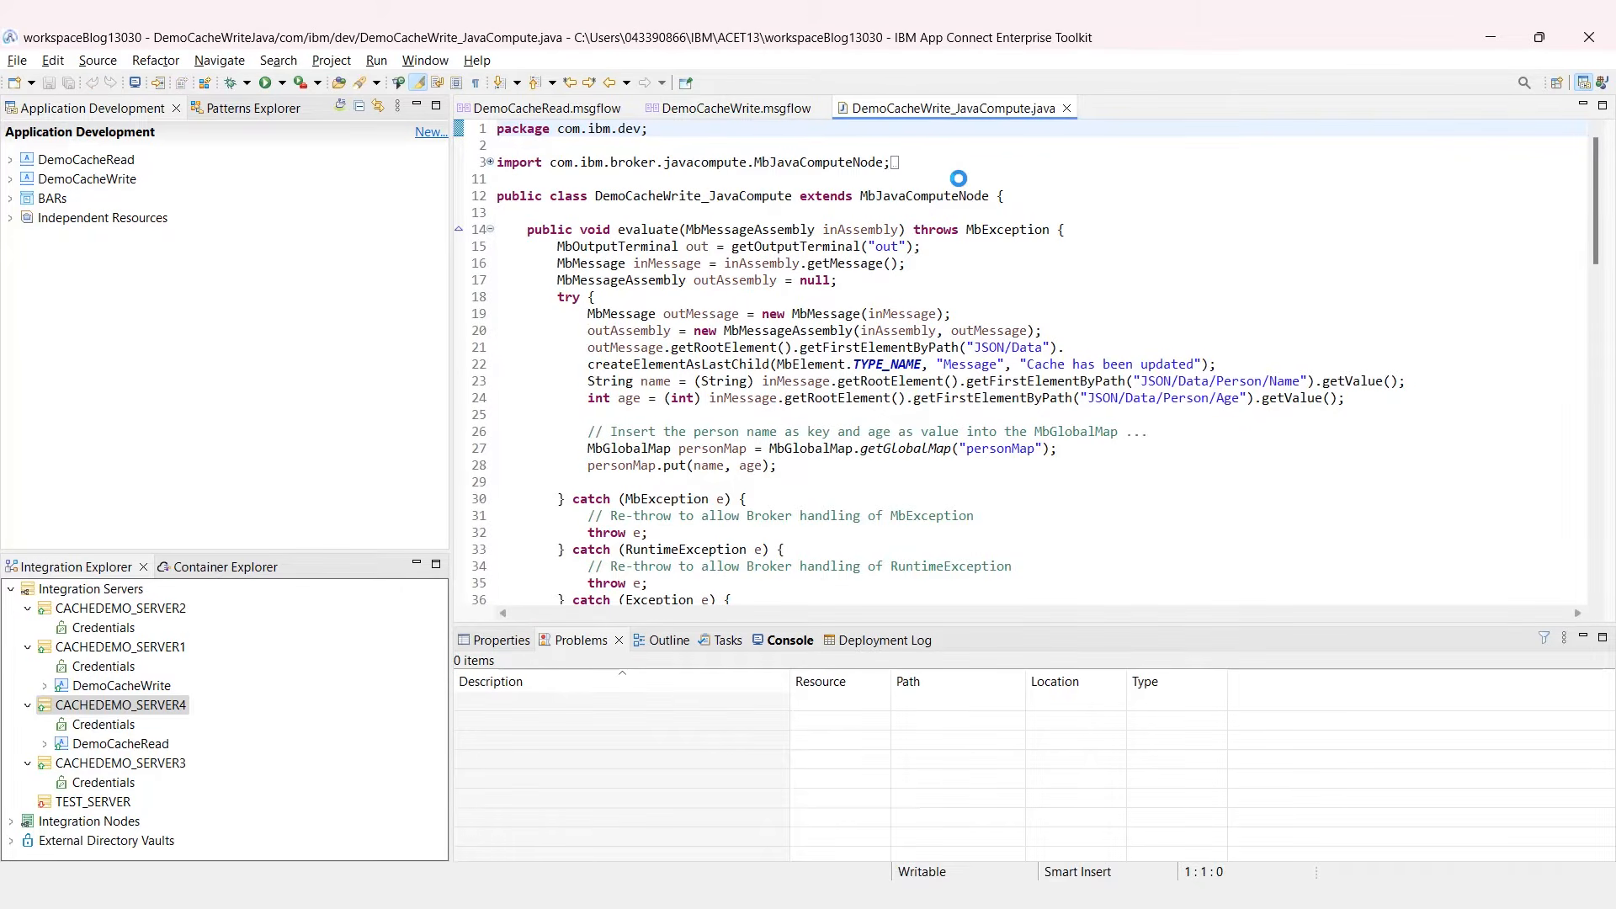
mouse_move(960, 196)
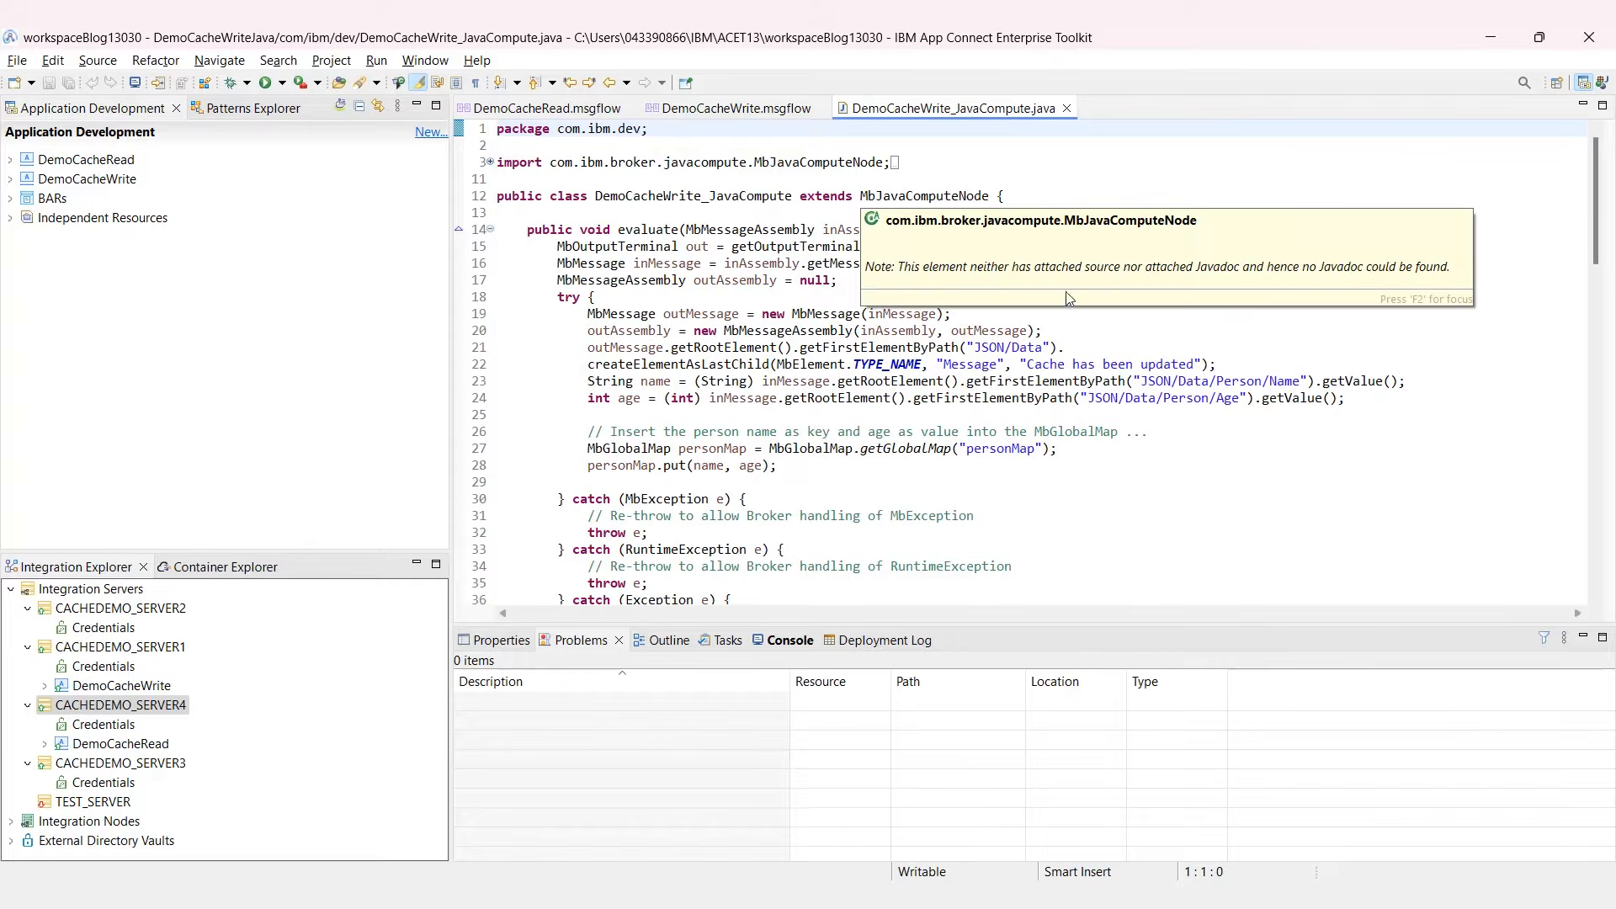
drag(1123, 485, 483, 427)
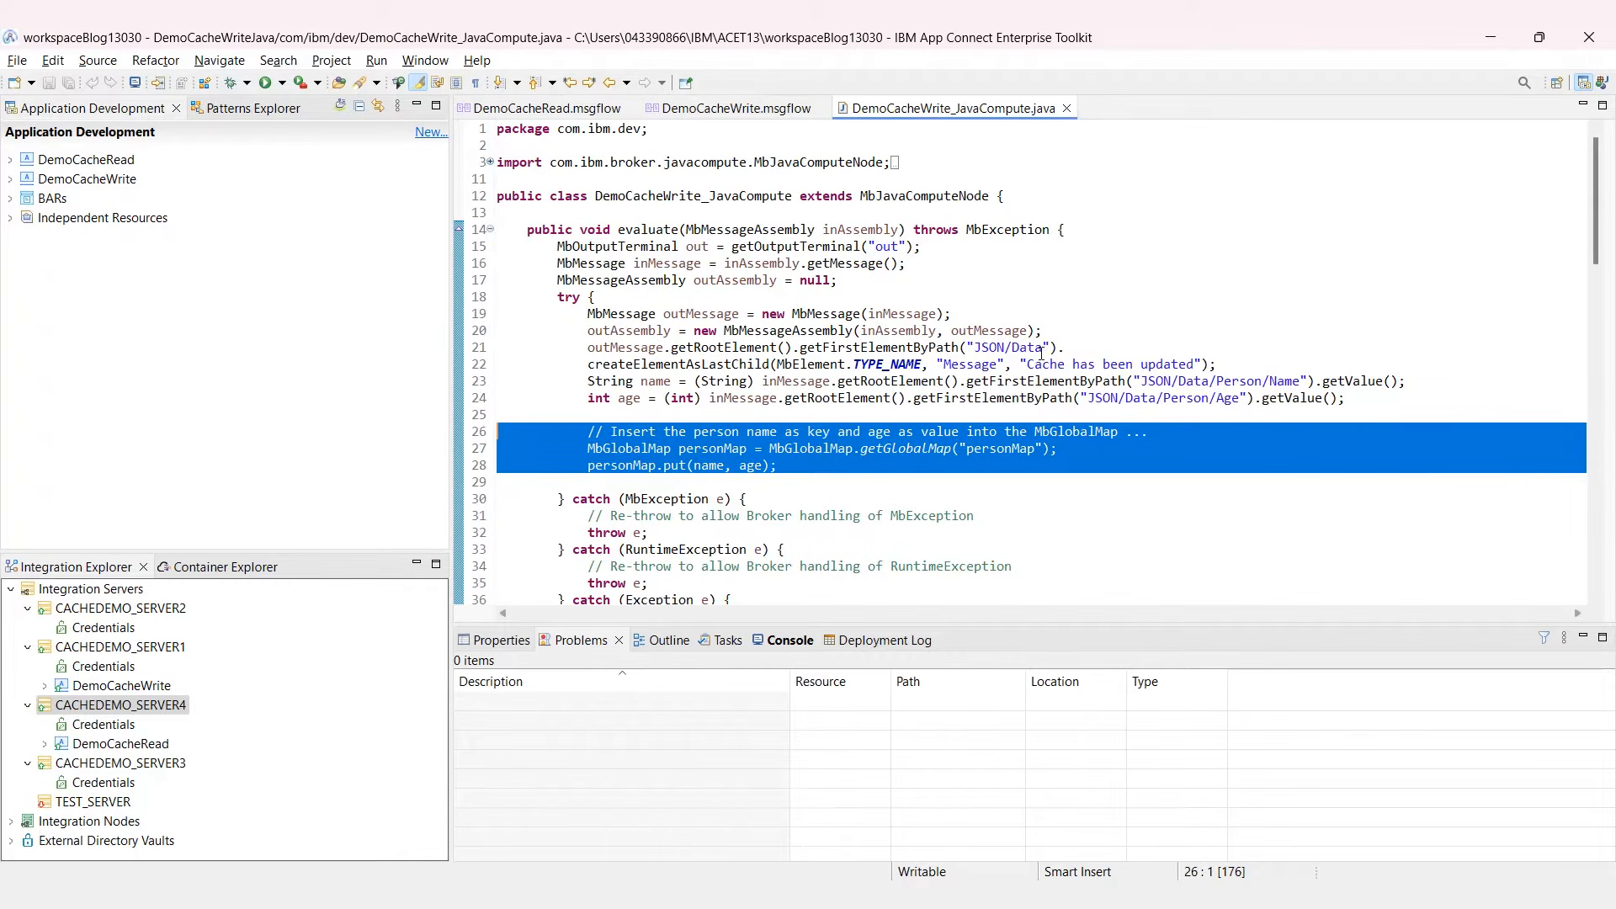
drag(1302, 388, 1122, 387)
drag(1248, 398, 1067, 398)
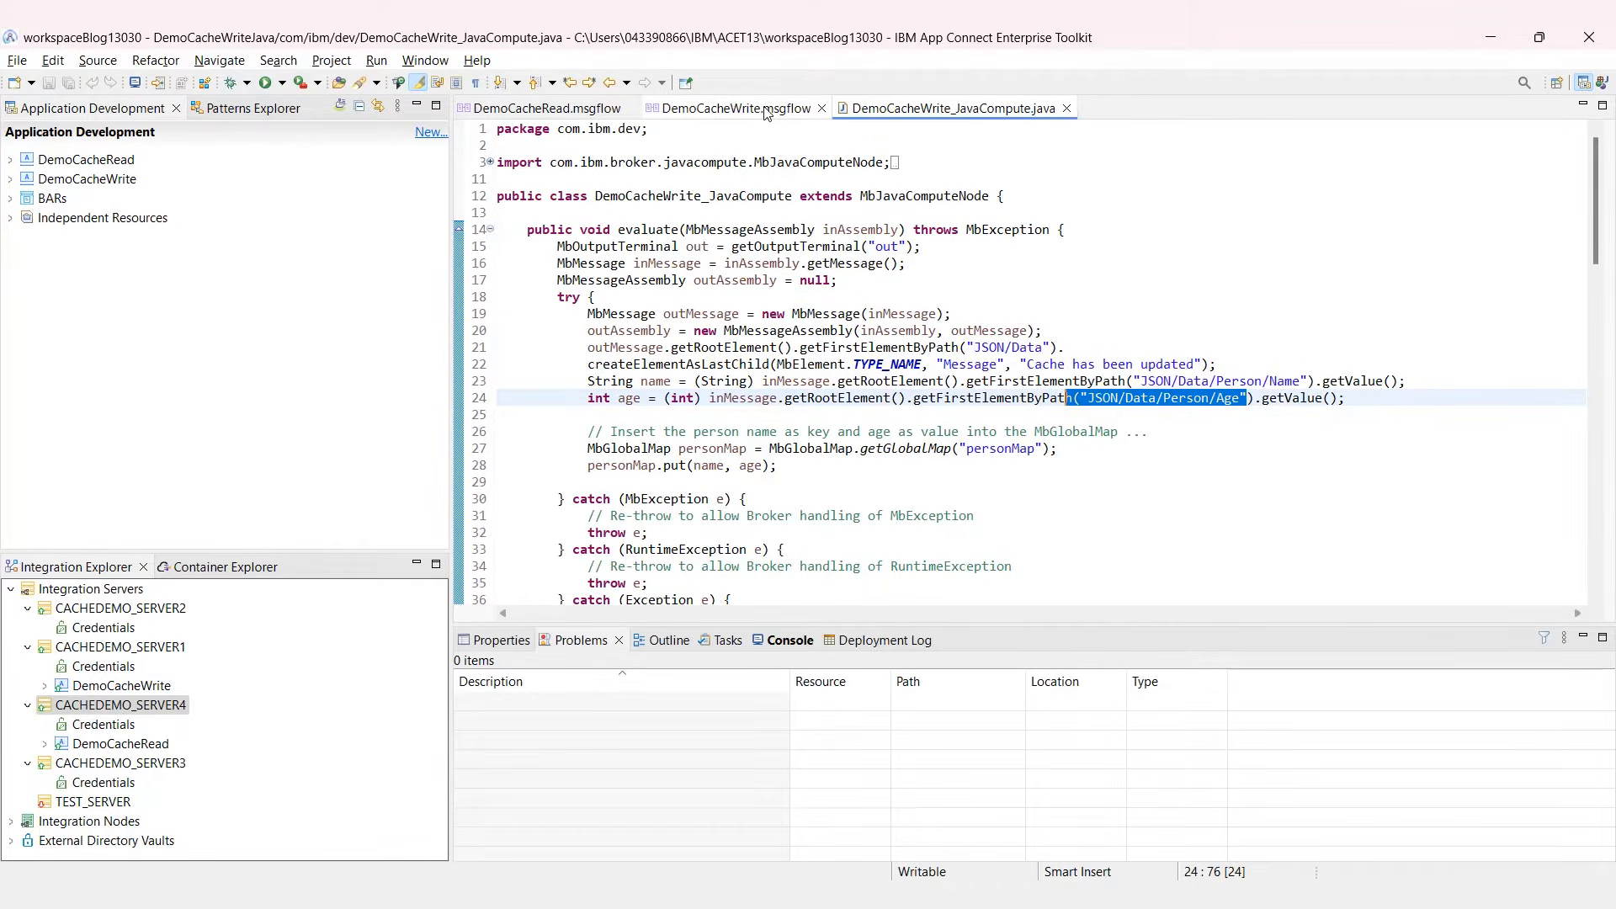
click(572, 110)
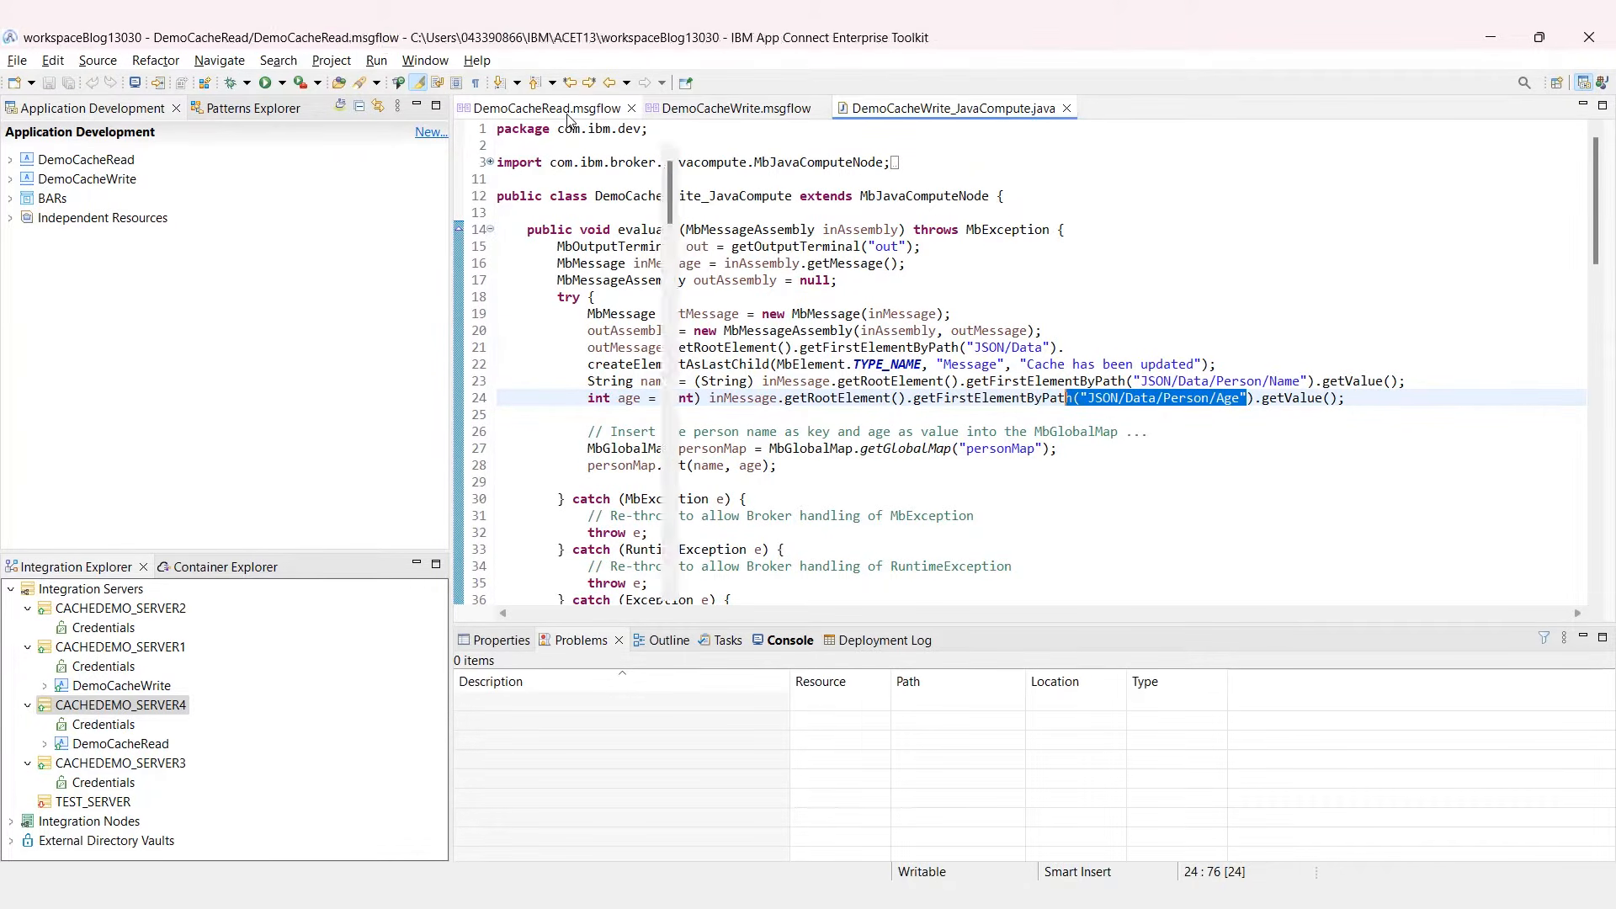
double_click(918, 197)
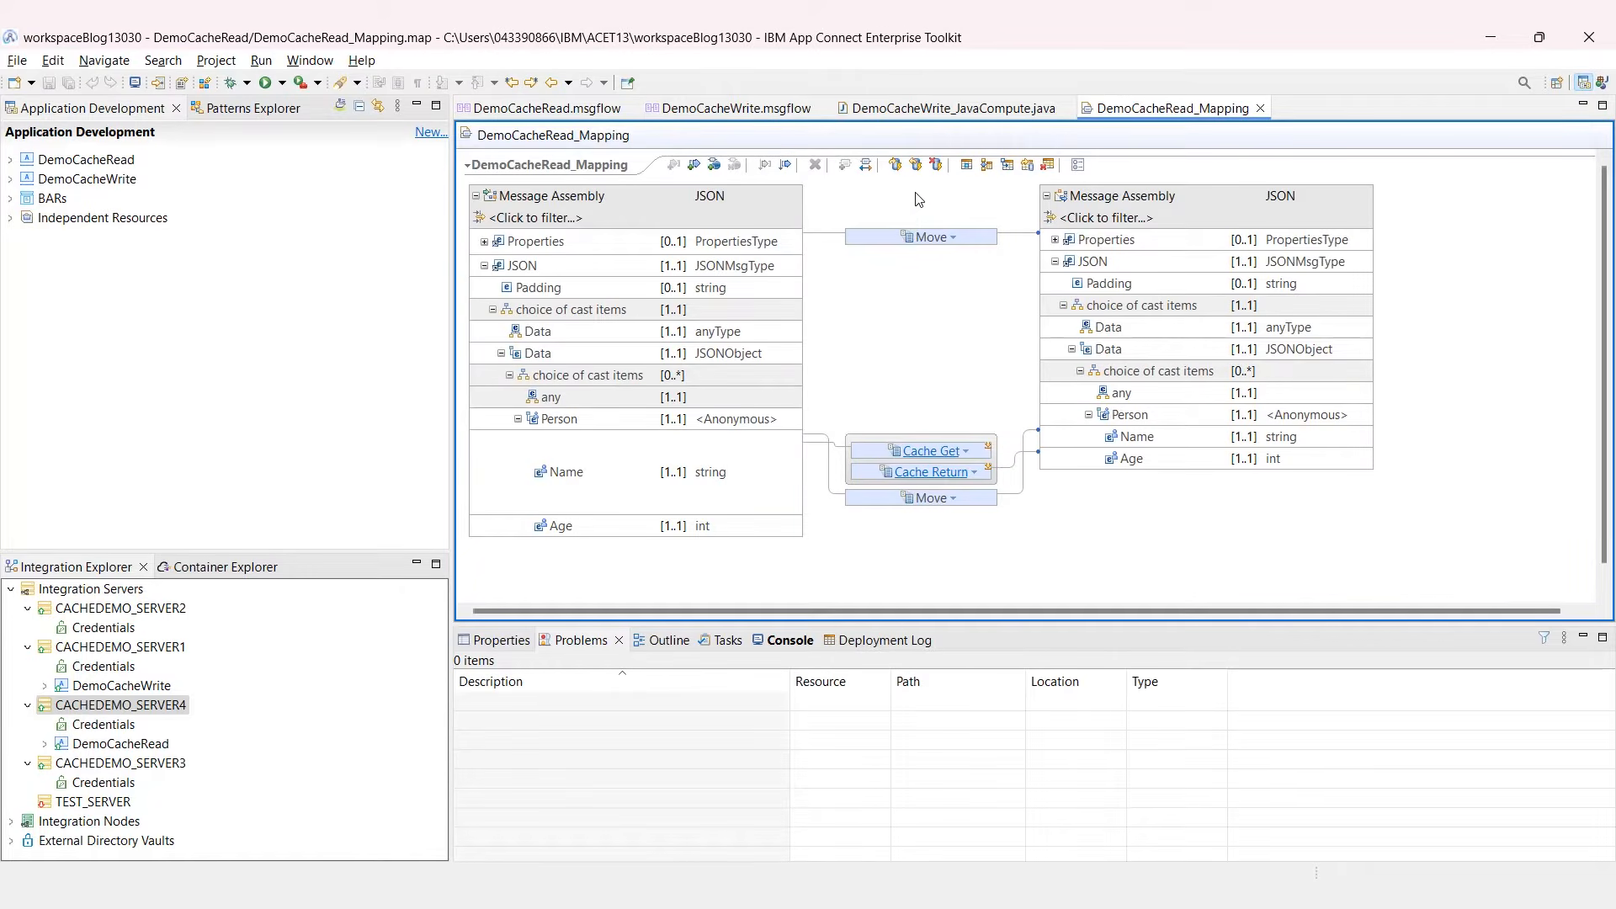
click(932, 453)
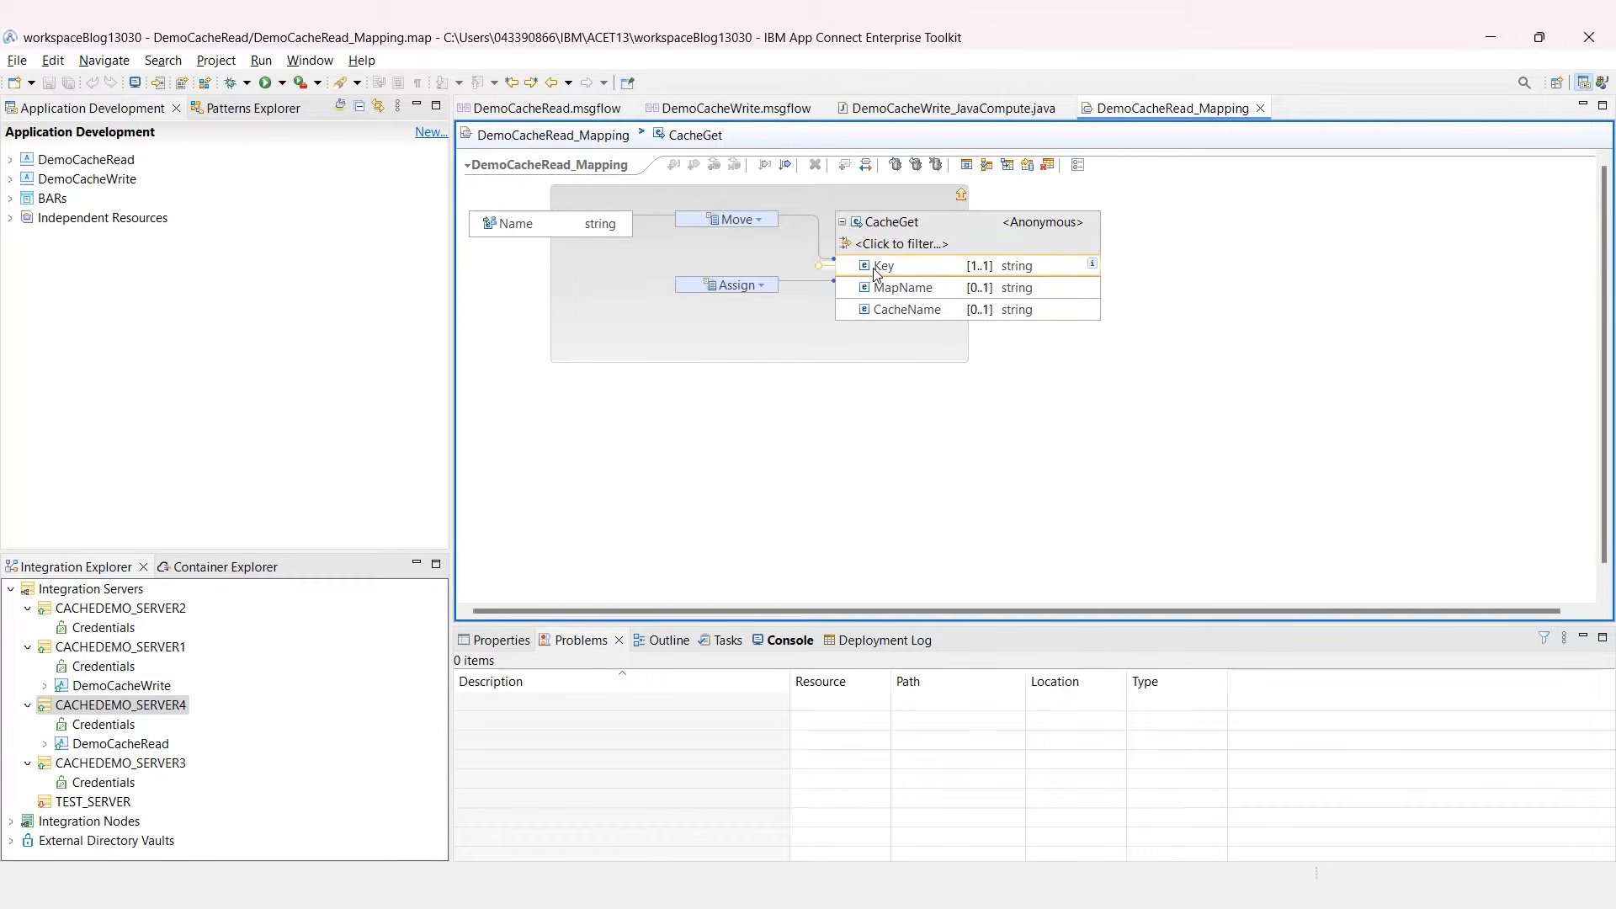
click(707, 288)
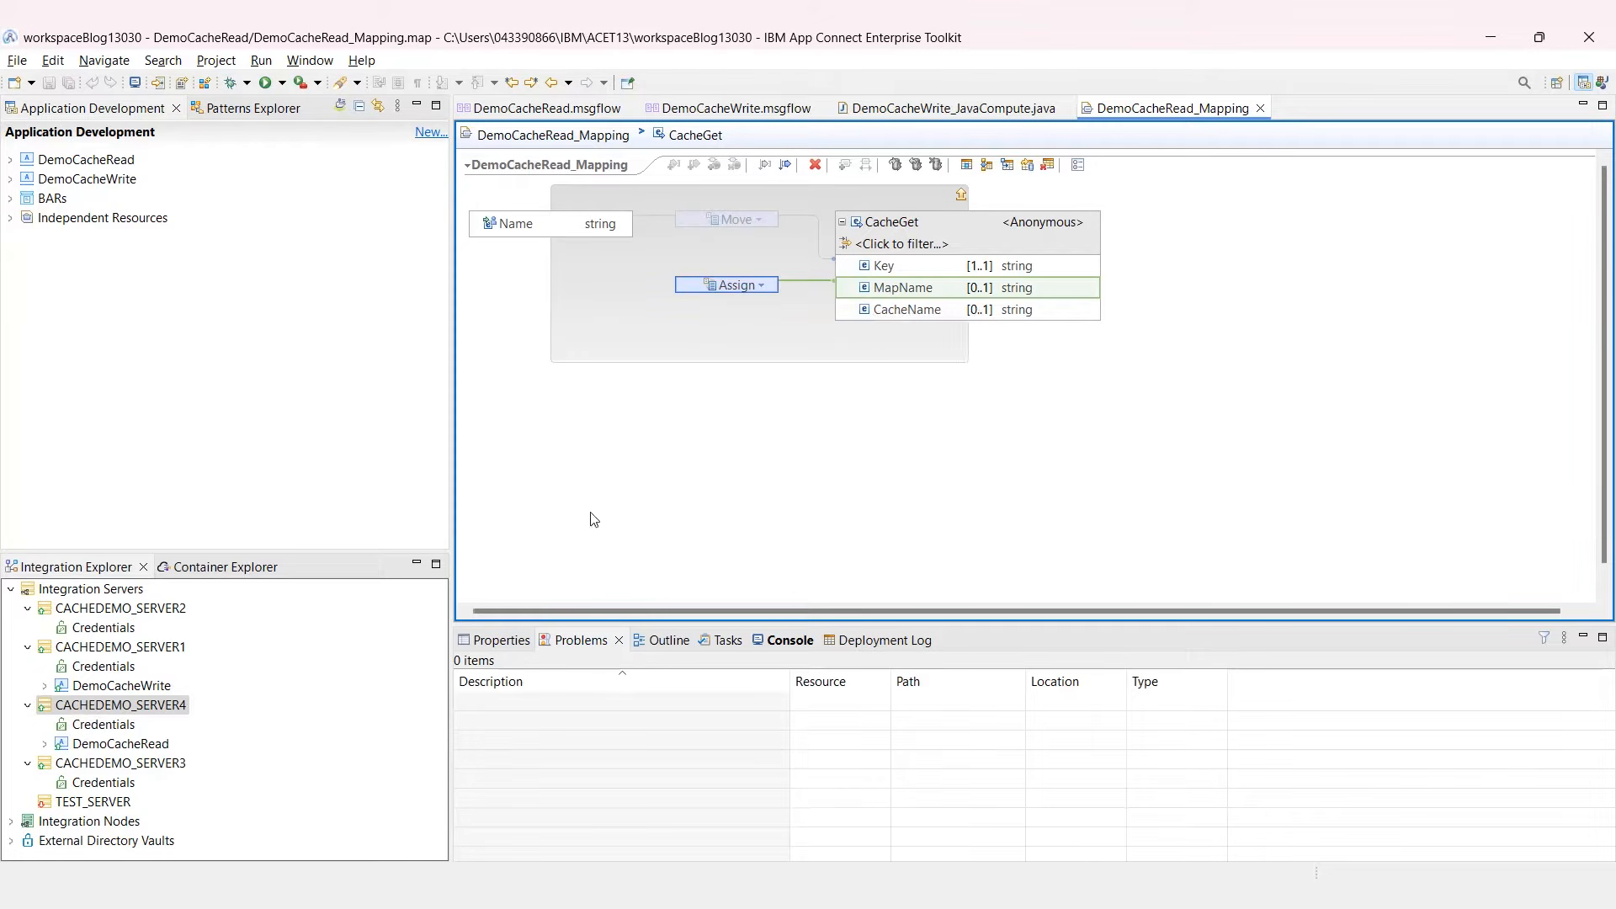
click(495, 641)
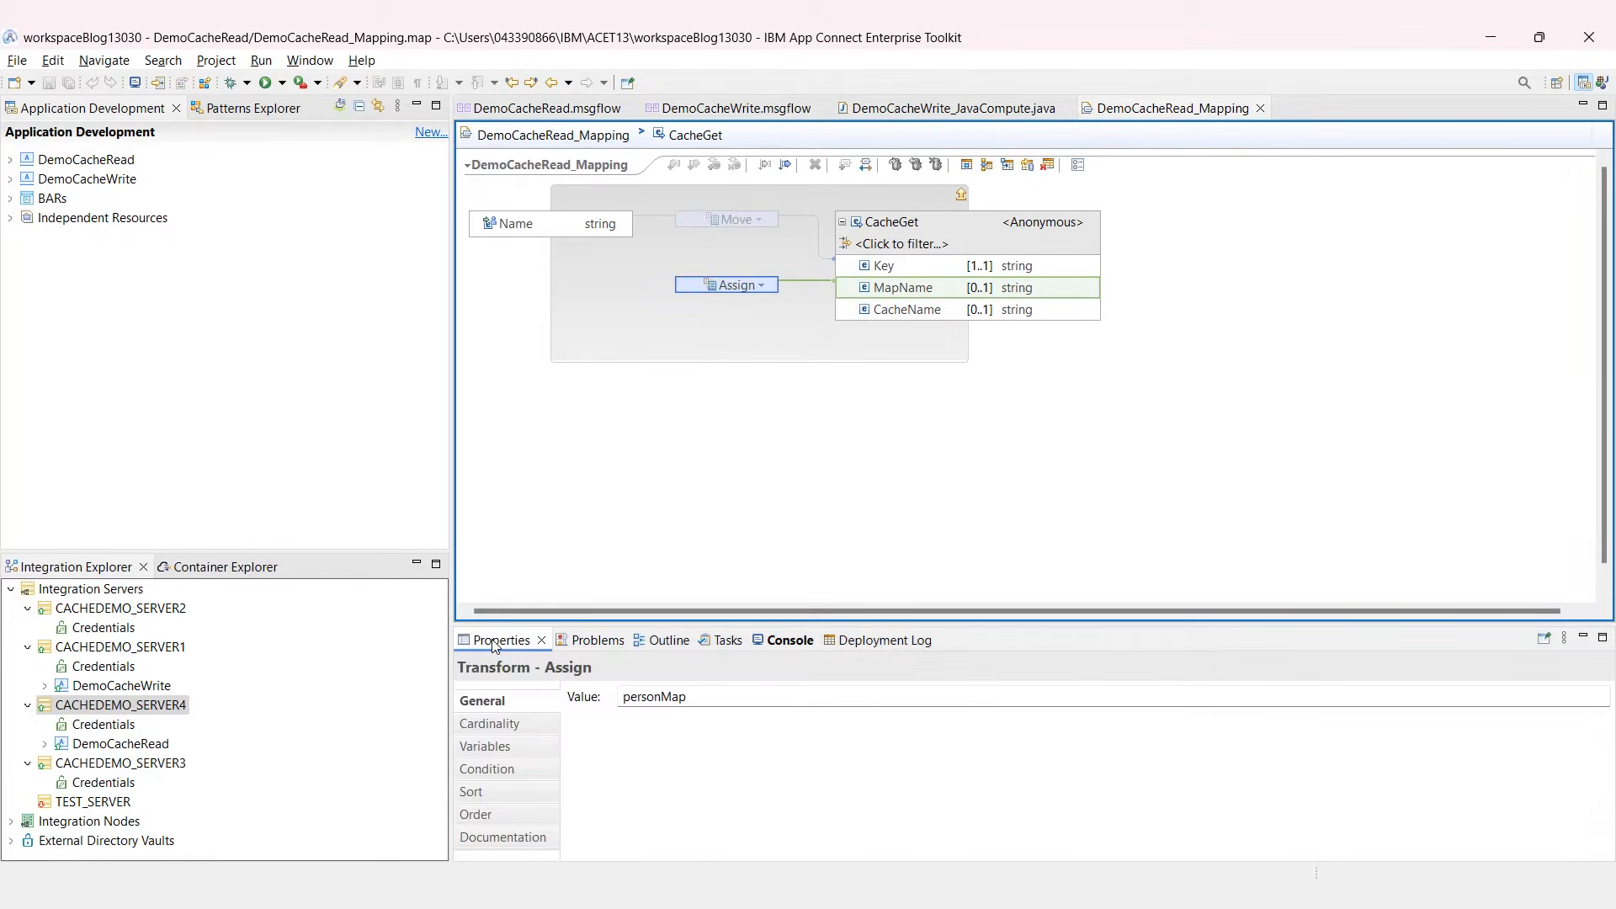
click(712, 700)
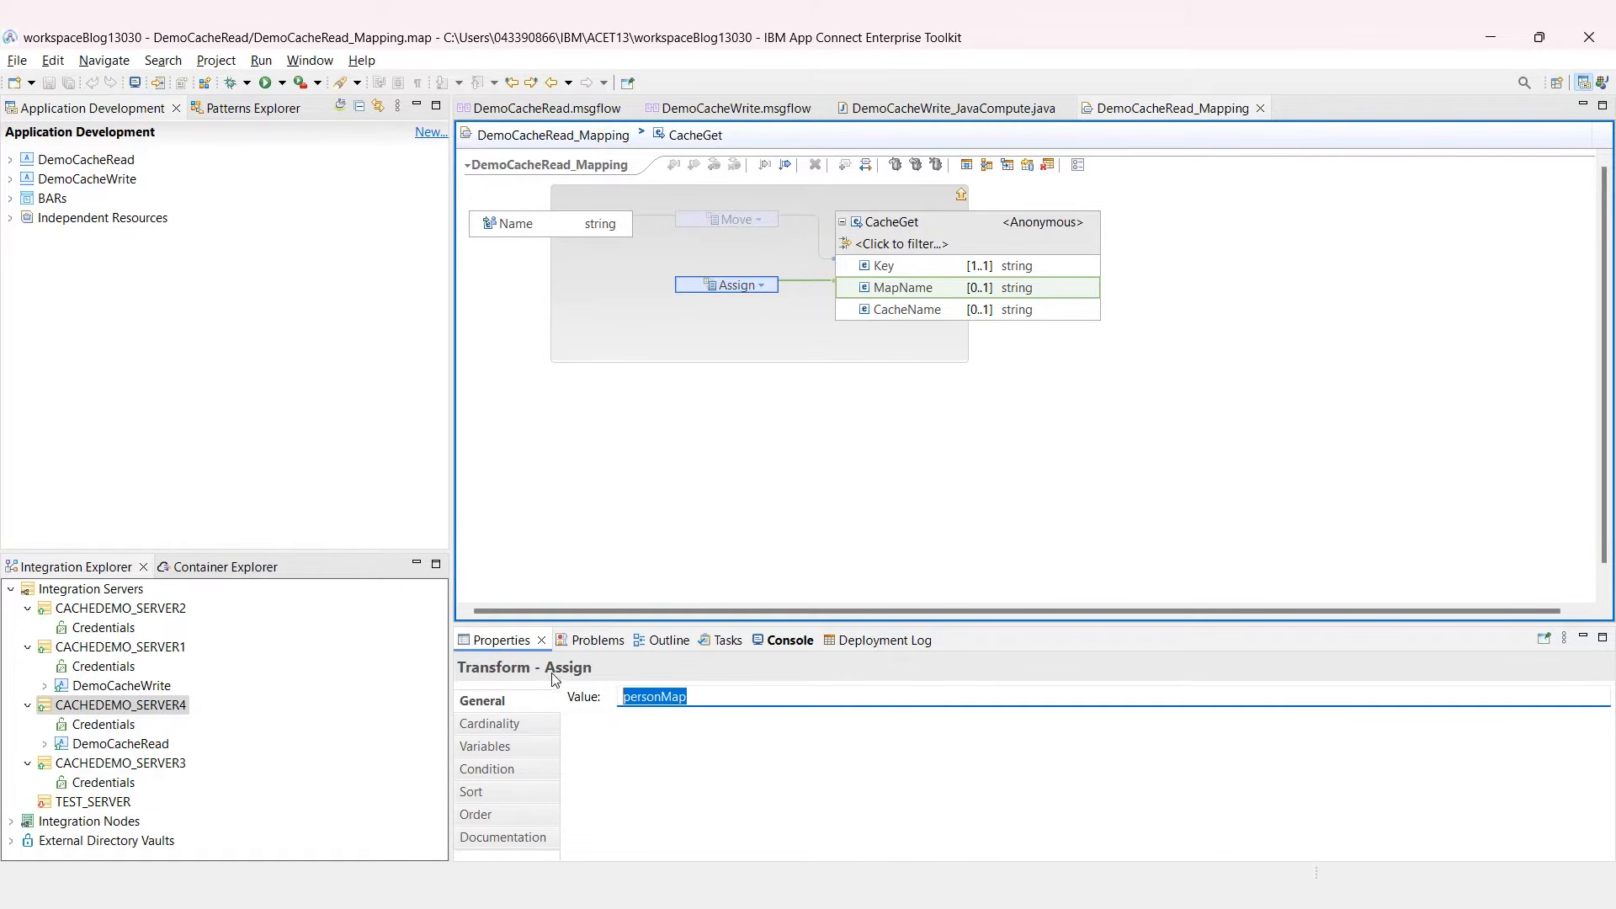
click(963, 194)
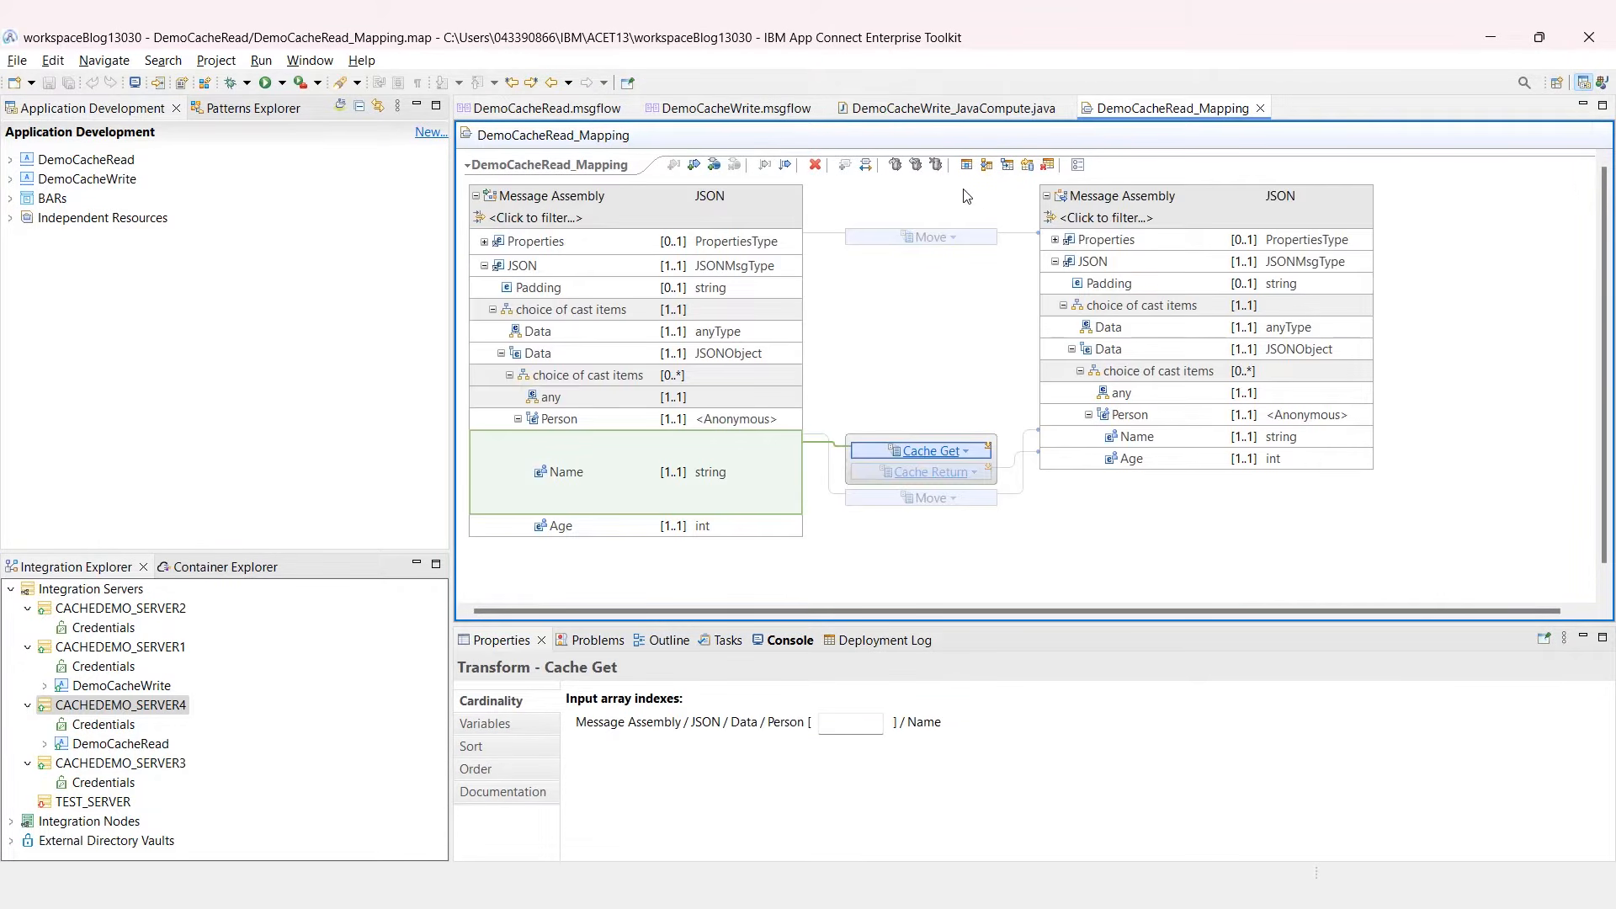
click(957, 284)
click(1260, 107)
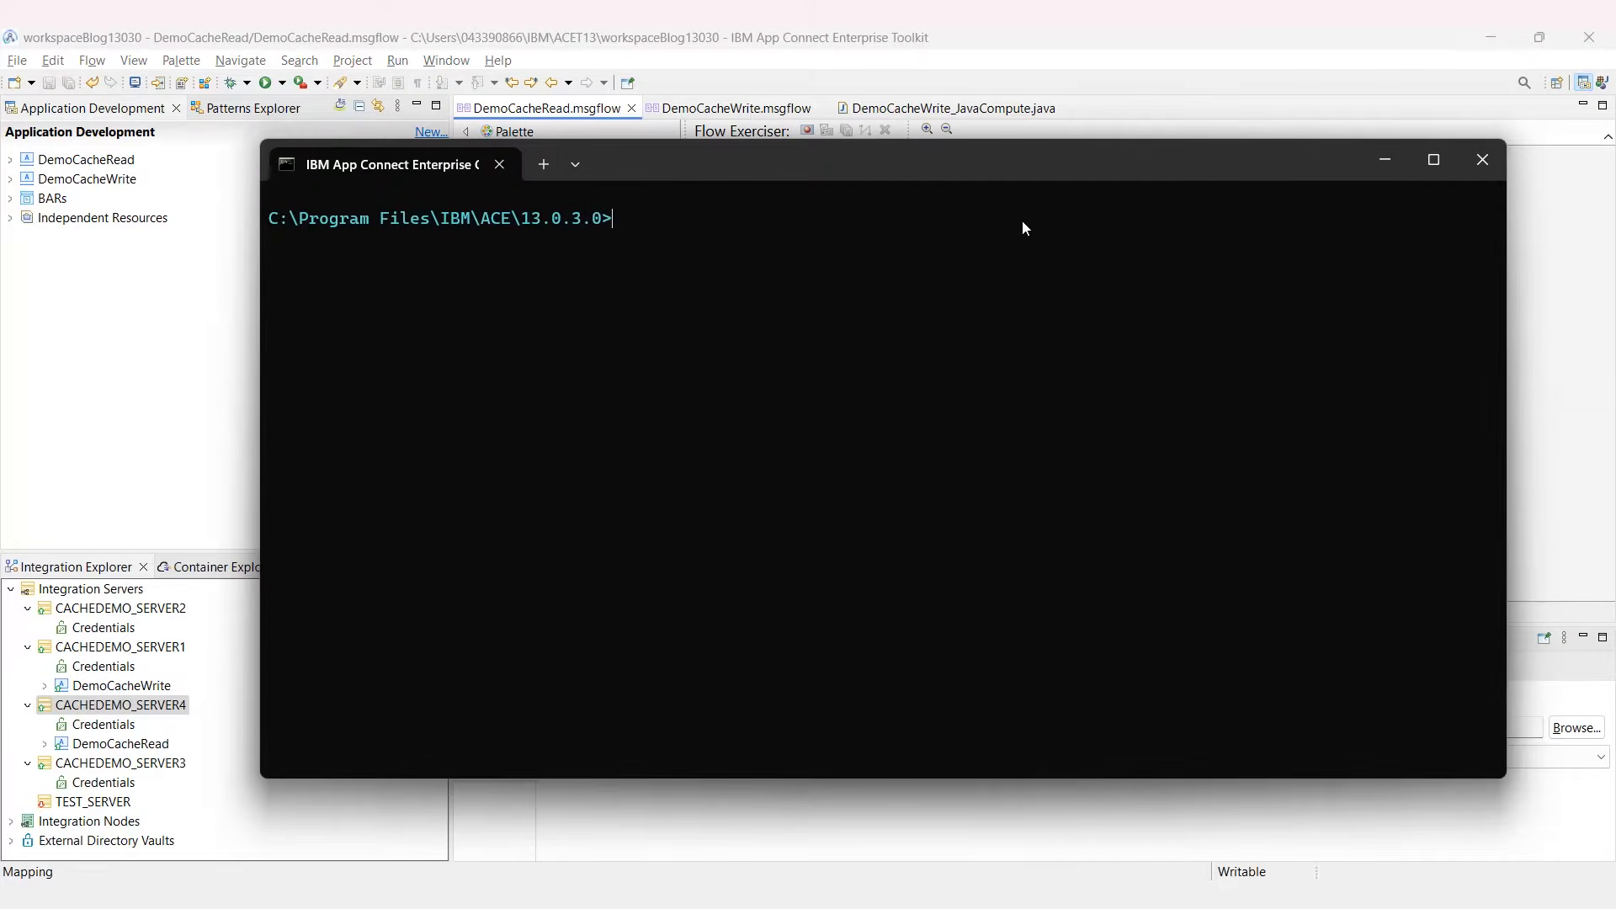
key(Up)
key(Up)
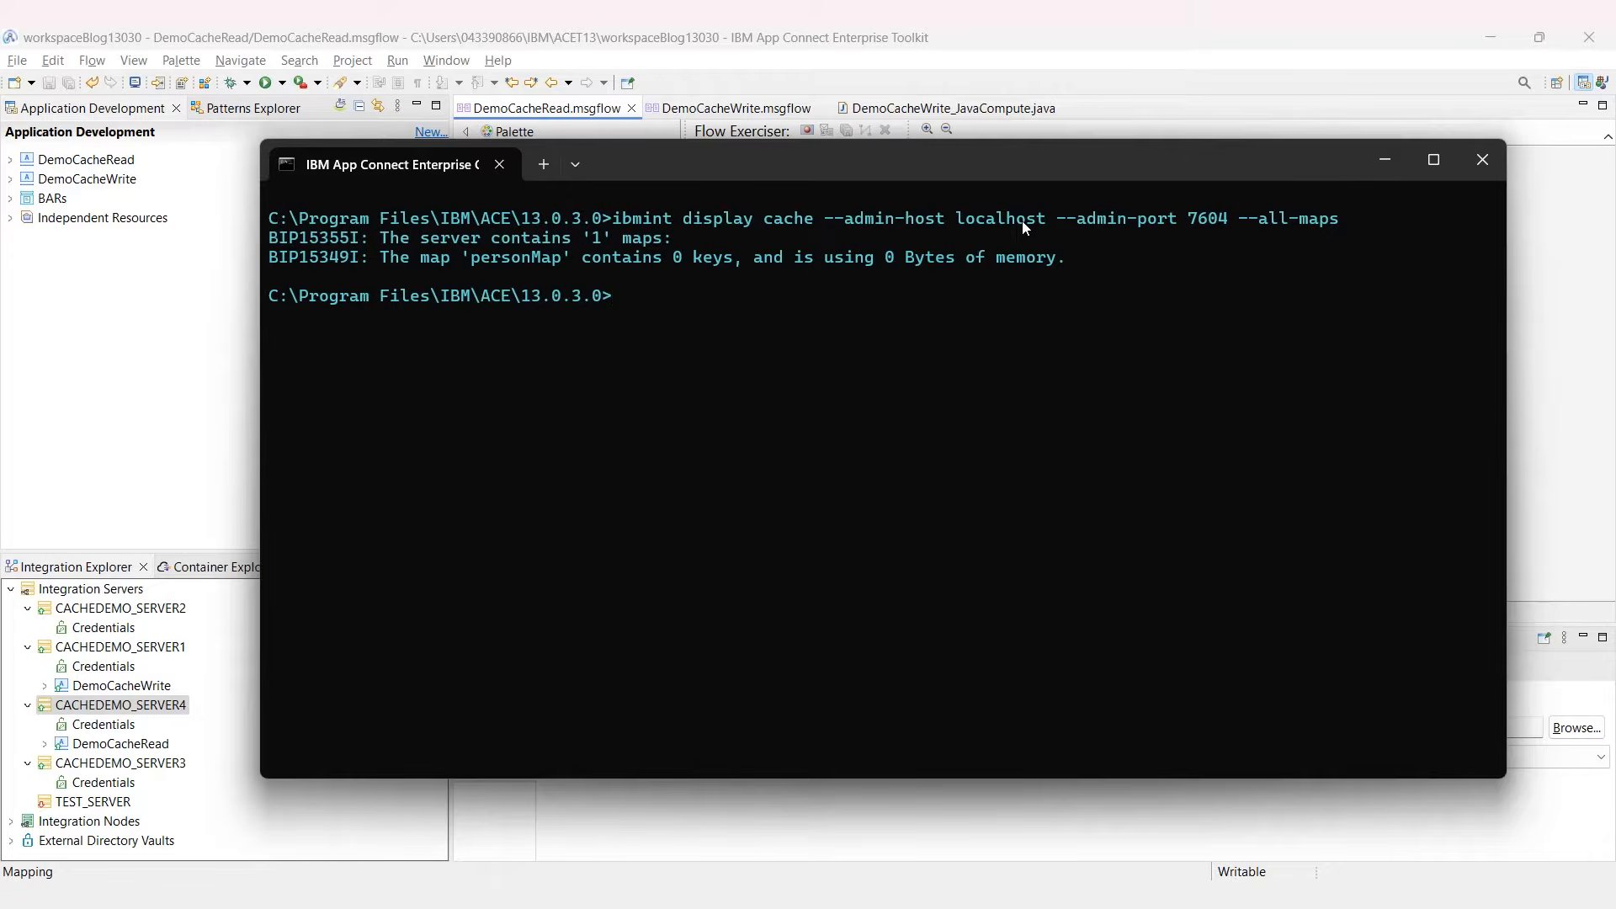
Step: Rerun the display cache command for admin port 7601, which shows personMap with 0 keys
drag(699, 263, 723, 268)
click(724, 264)
key(Up)
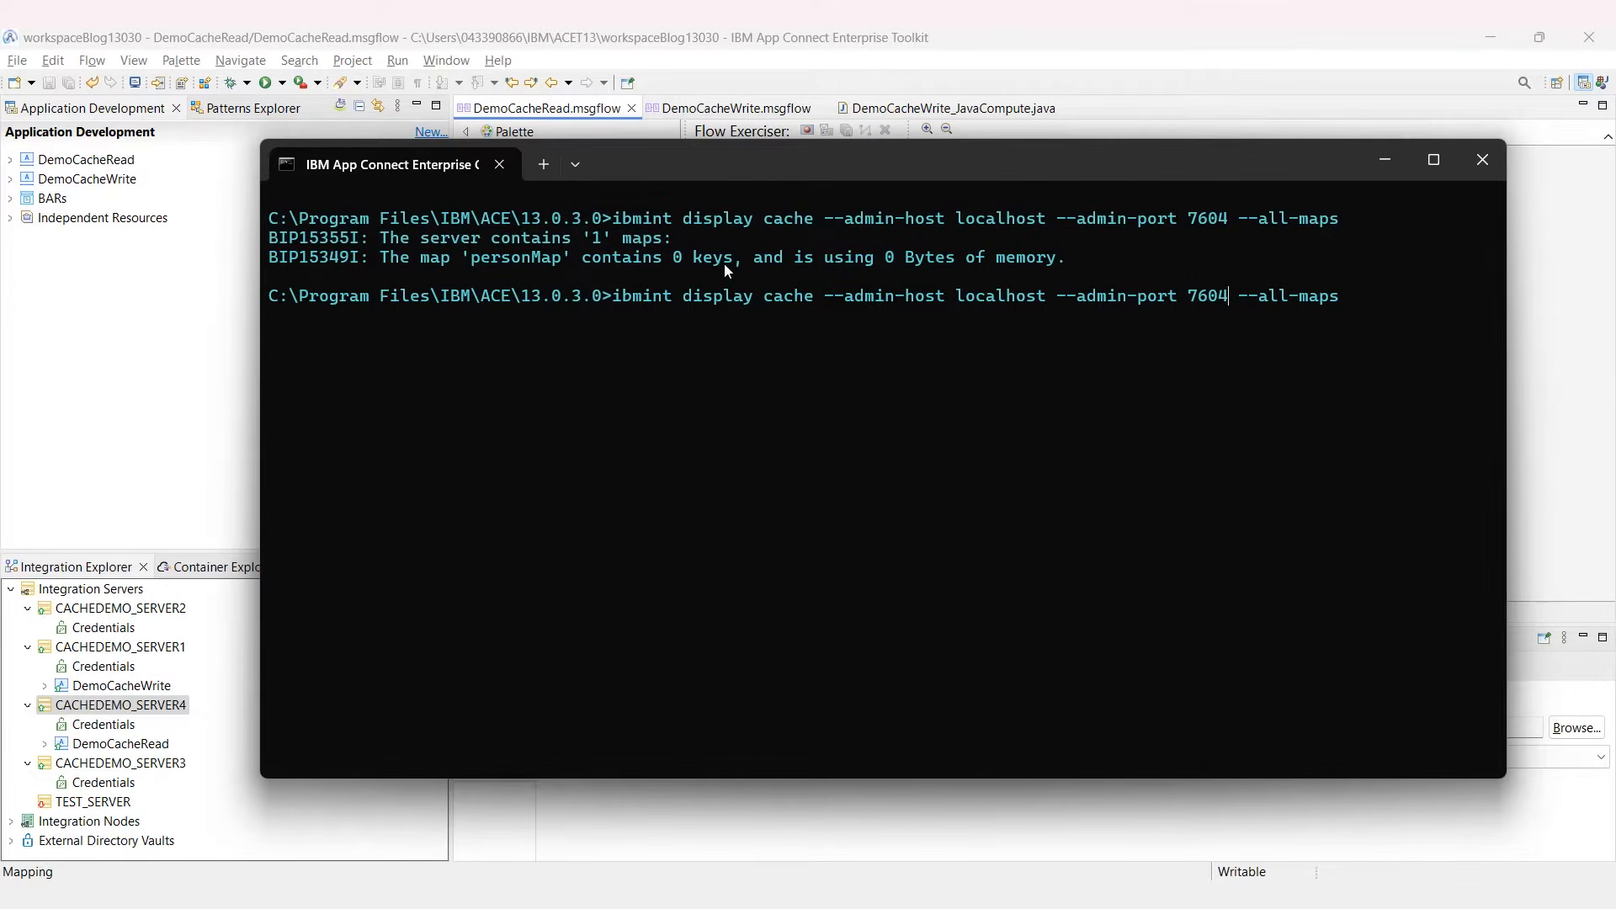
key(Left)
key(Left)
key(Left)
key(Left)
key(Left)
key(Left)
key(Left)
key(Left)
key(Left)
key(Left)
key(Left)
key(BackSpace)
text(1)
key(Return)
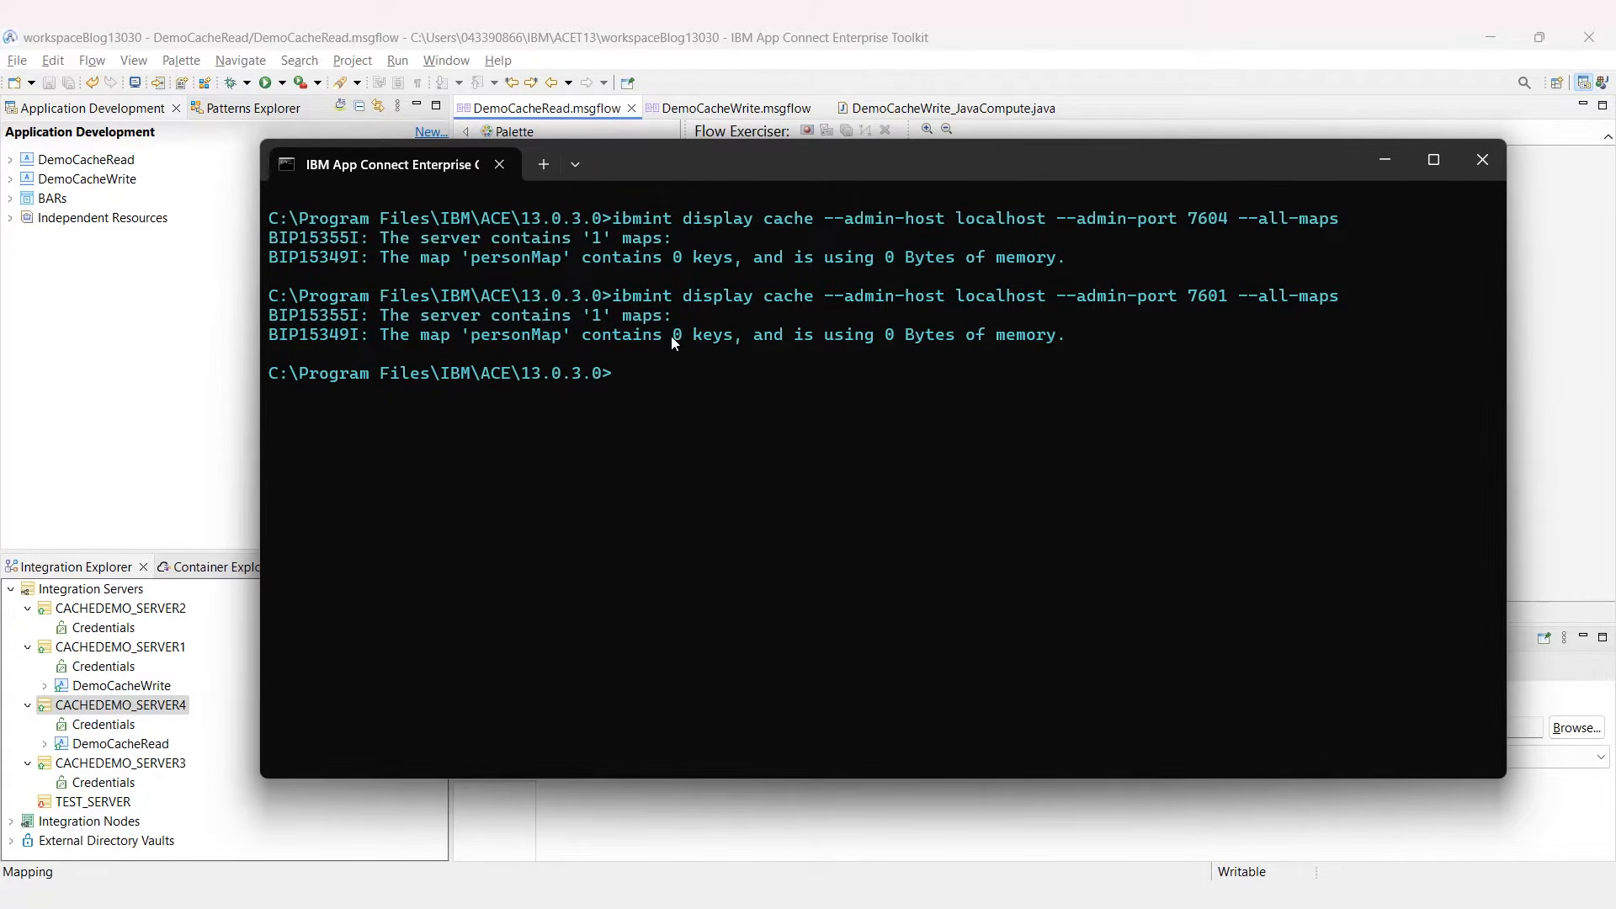
Step: Rerun it for port 7602, also 0 keys, and go back to the Toolkit
drag(672, 336, 731, 337)
click(739, 339)
key(Up)
key(BackSpace)
text(2)
key(Return)
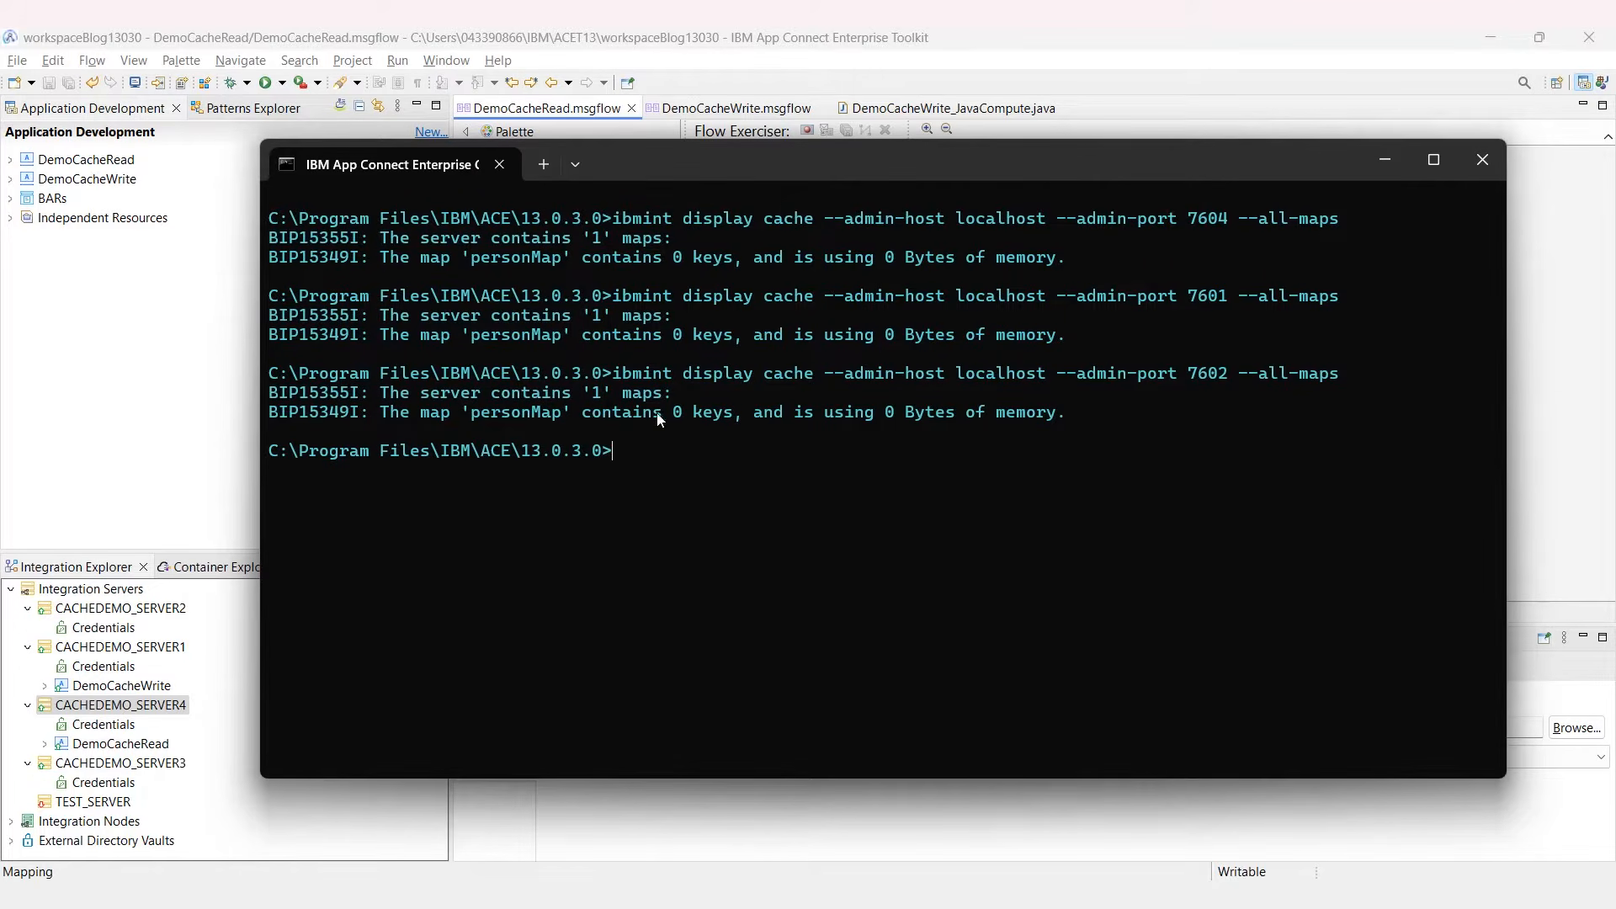
drag(673, 412, 732, 417)
click(800, 37)
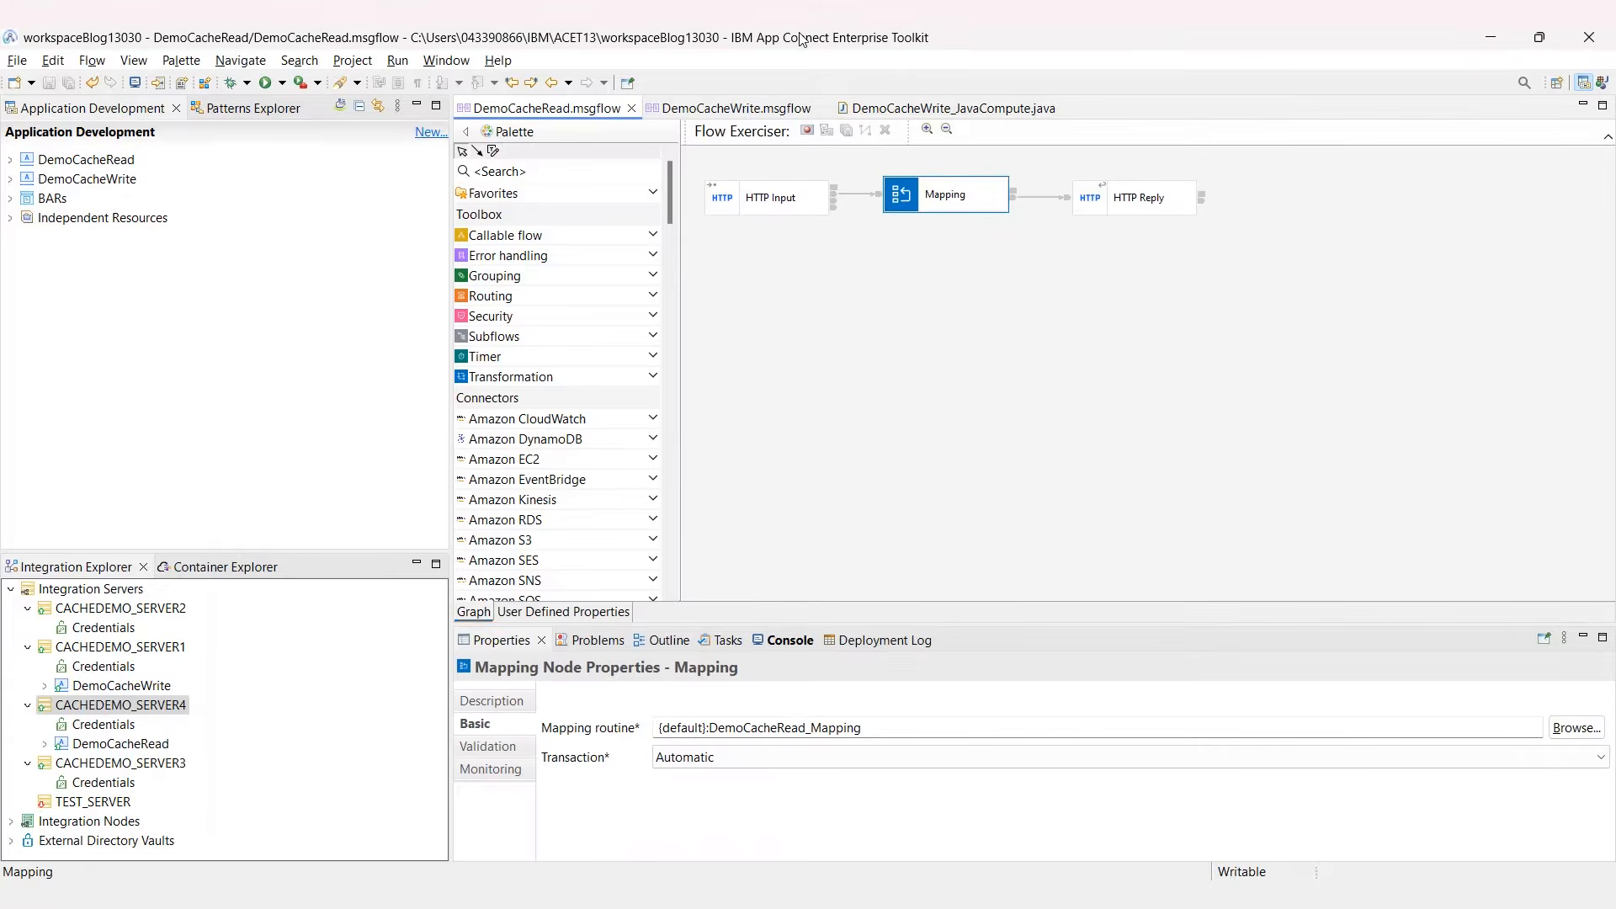
Step: Start Flow Exerciser recording on DemoCacheWrite, redeploying it to CACHEDEMO_SERVER1
click(750, 110)
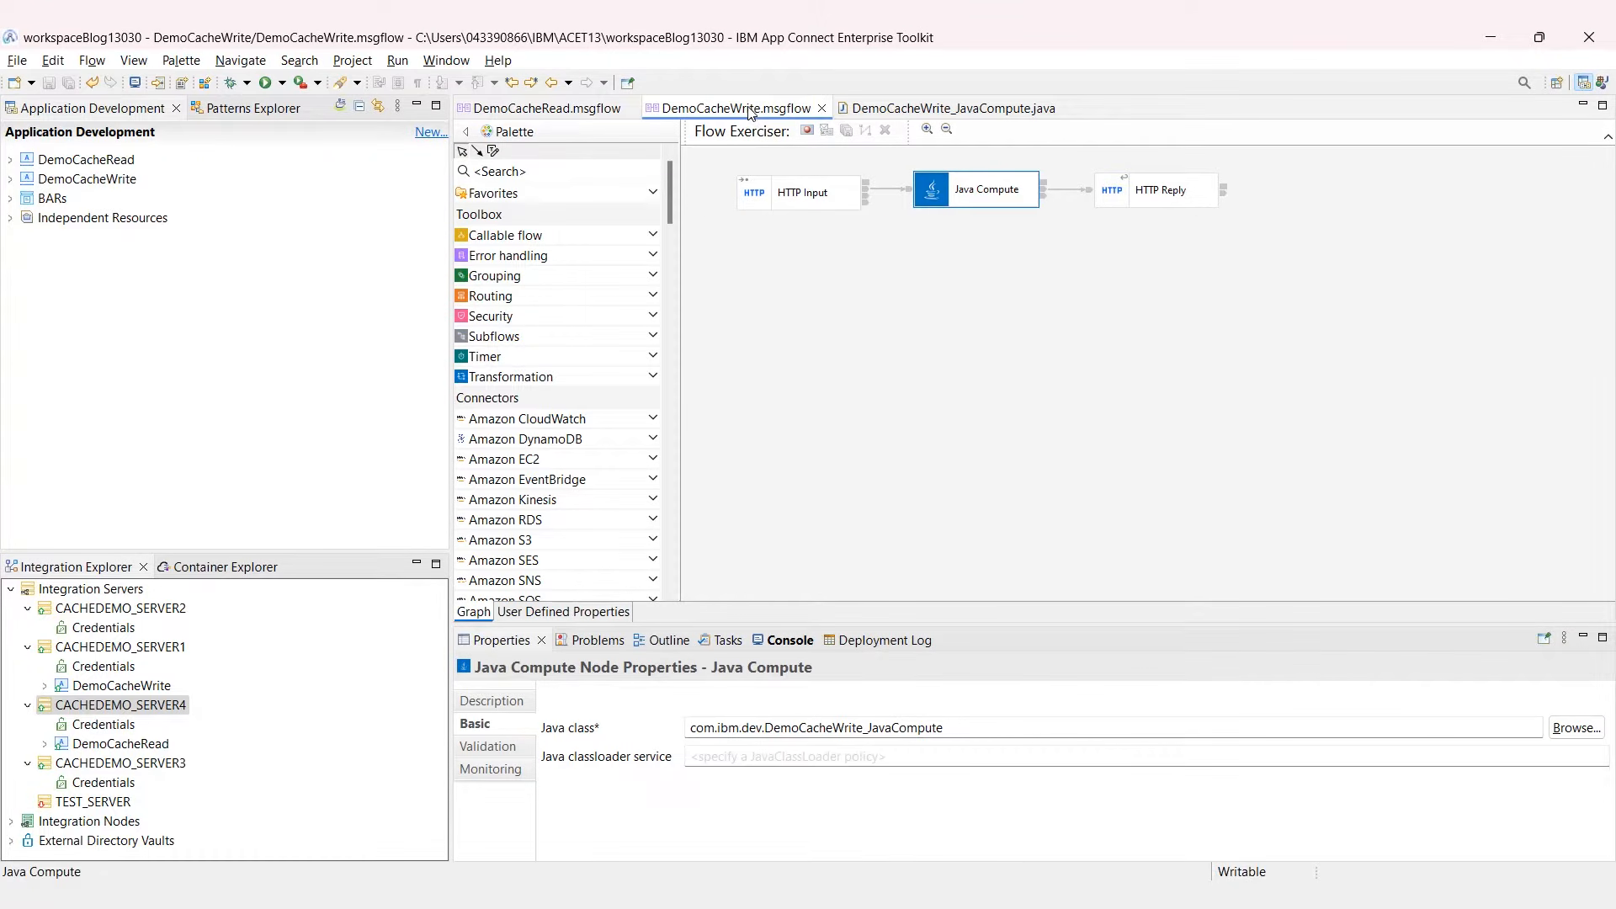
click(807, 132)
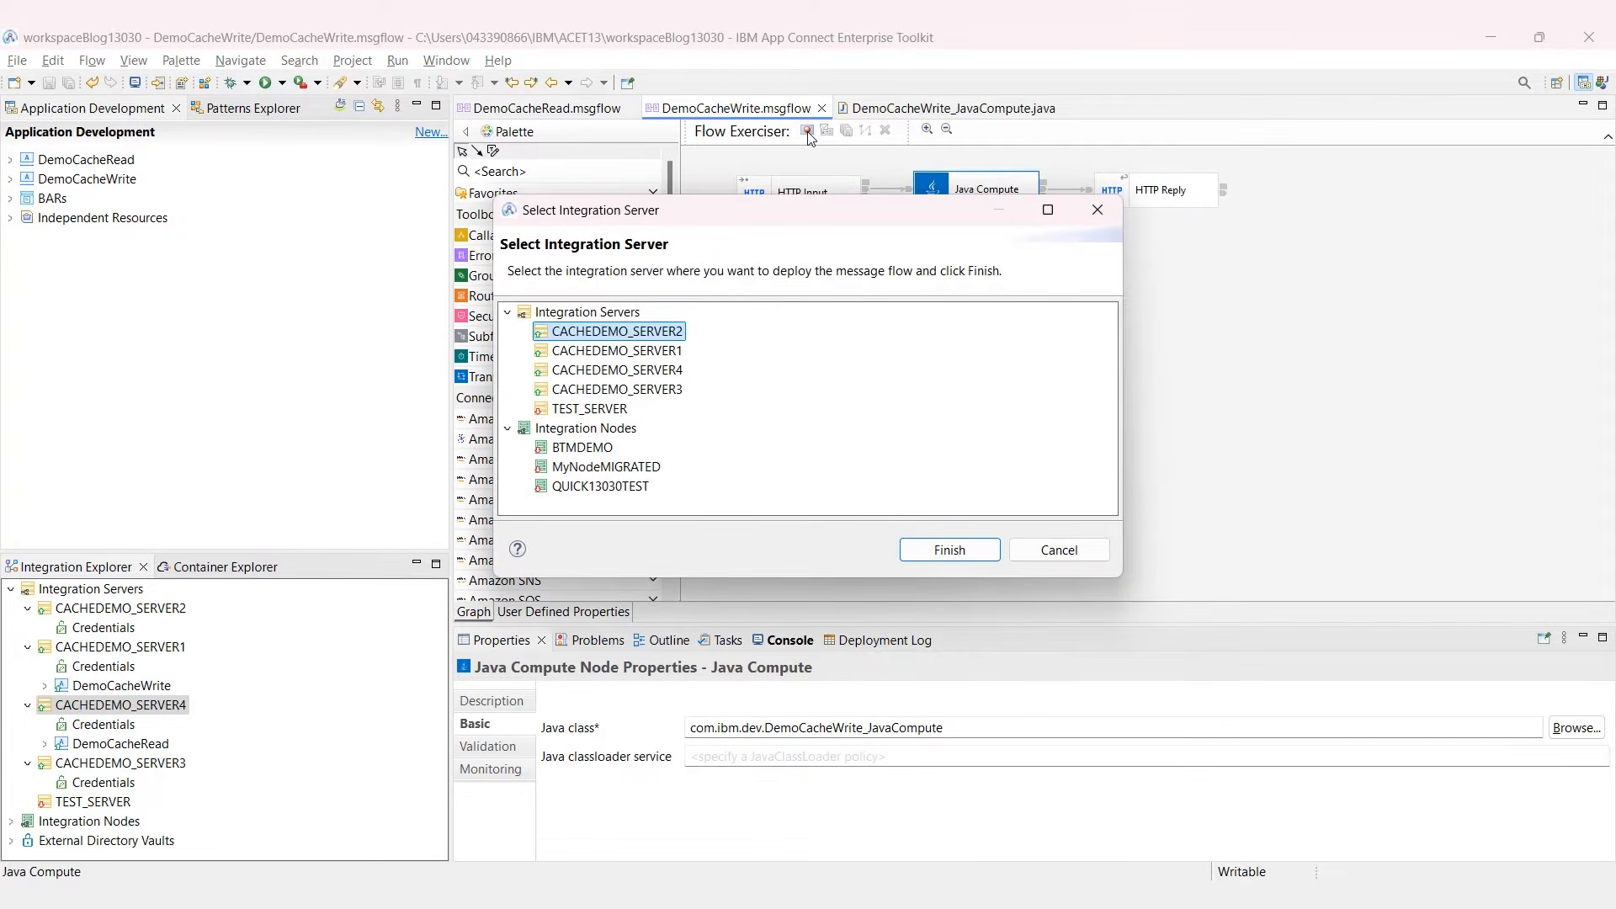
click(658, 351)
click(919, 548)
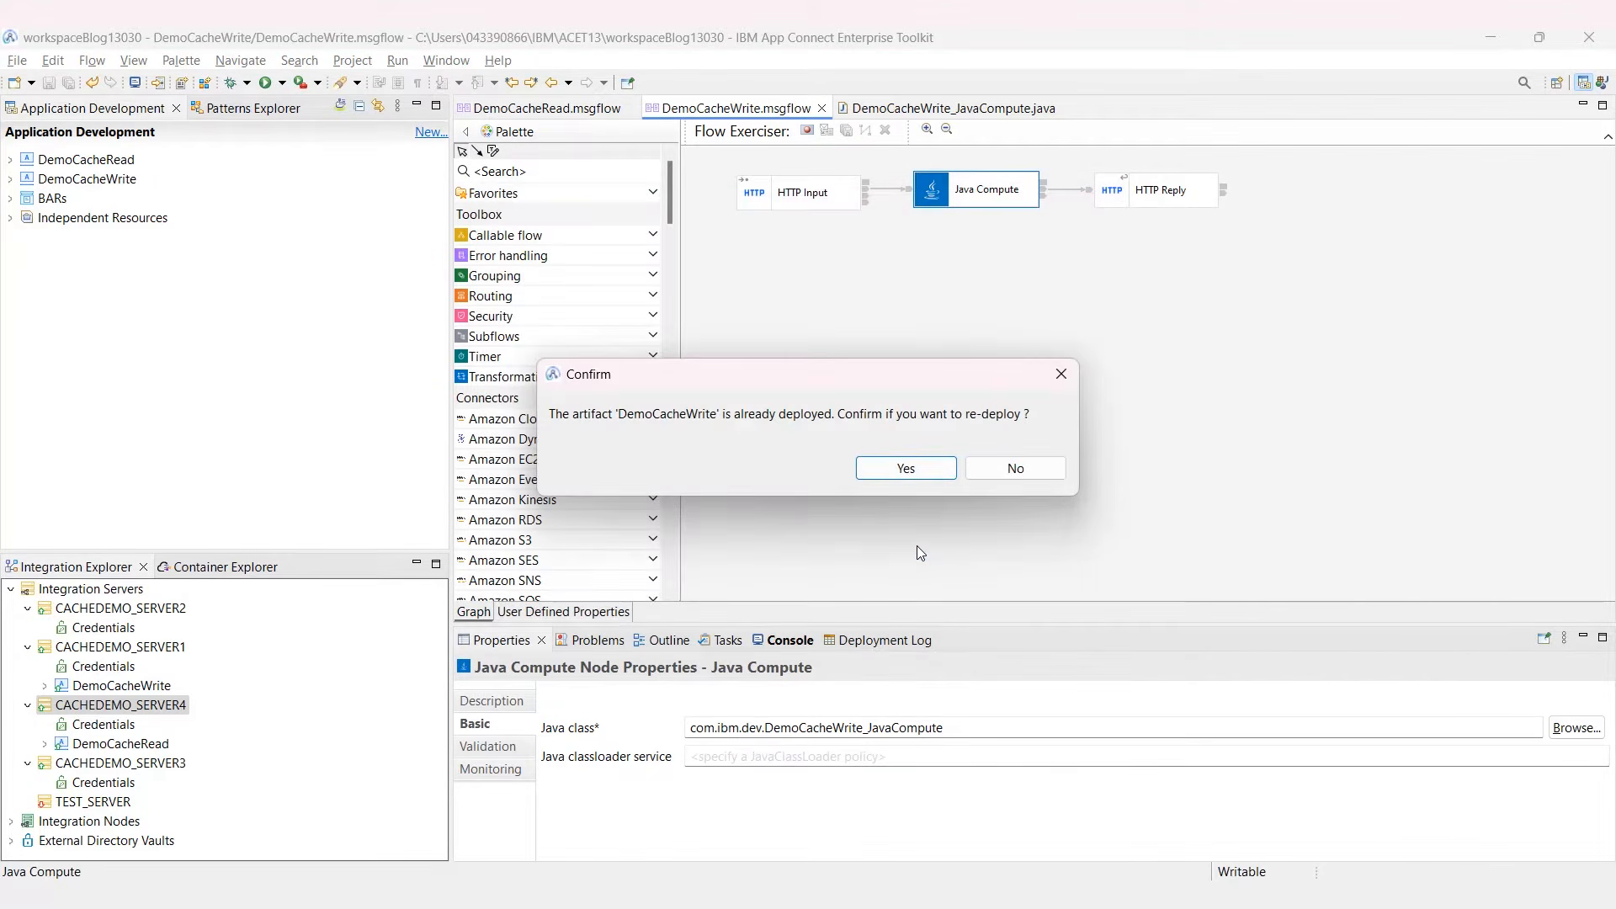
click(930, 476)
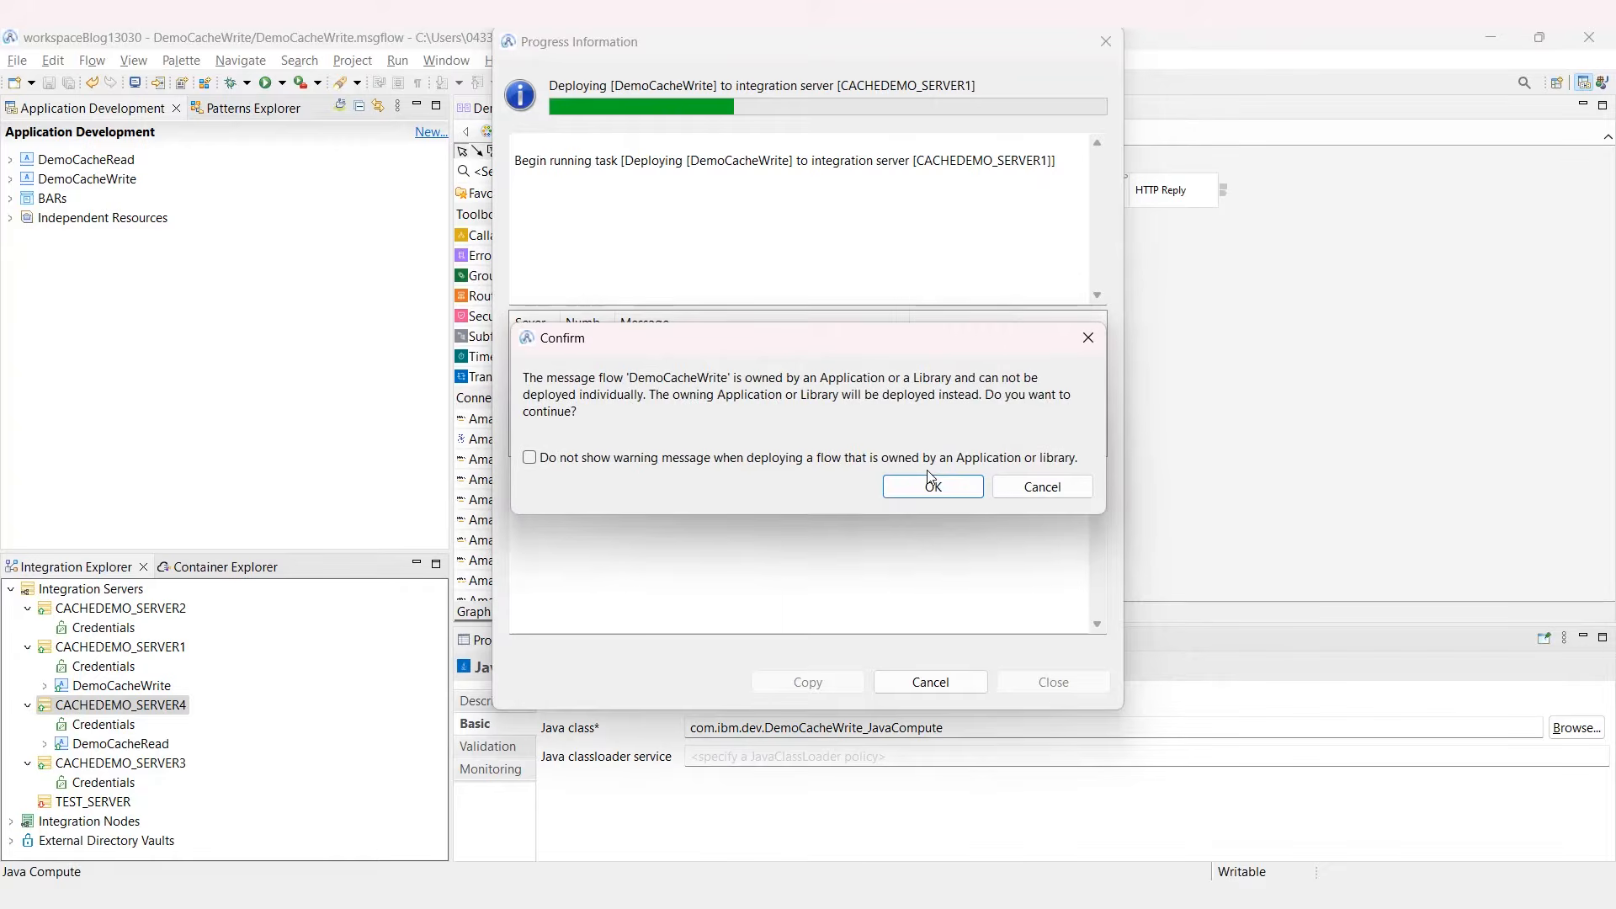
click(932, 488)
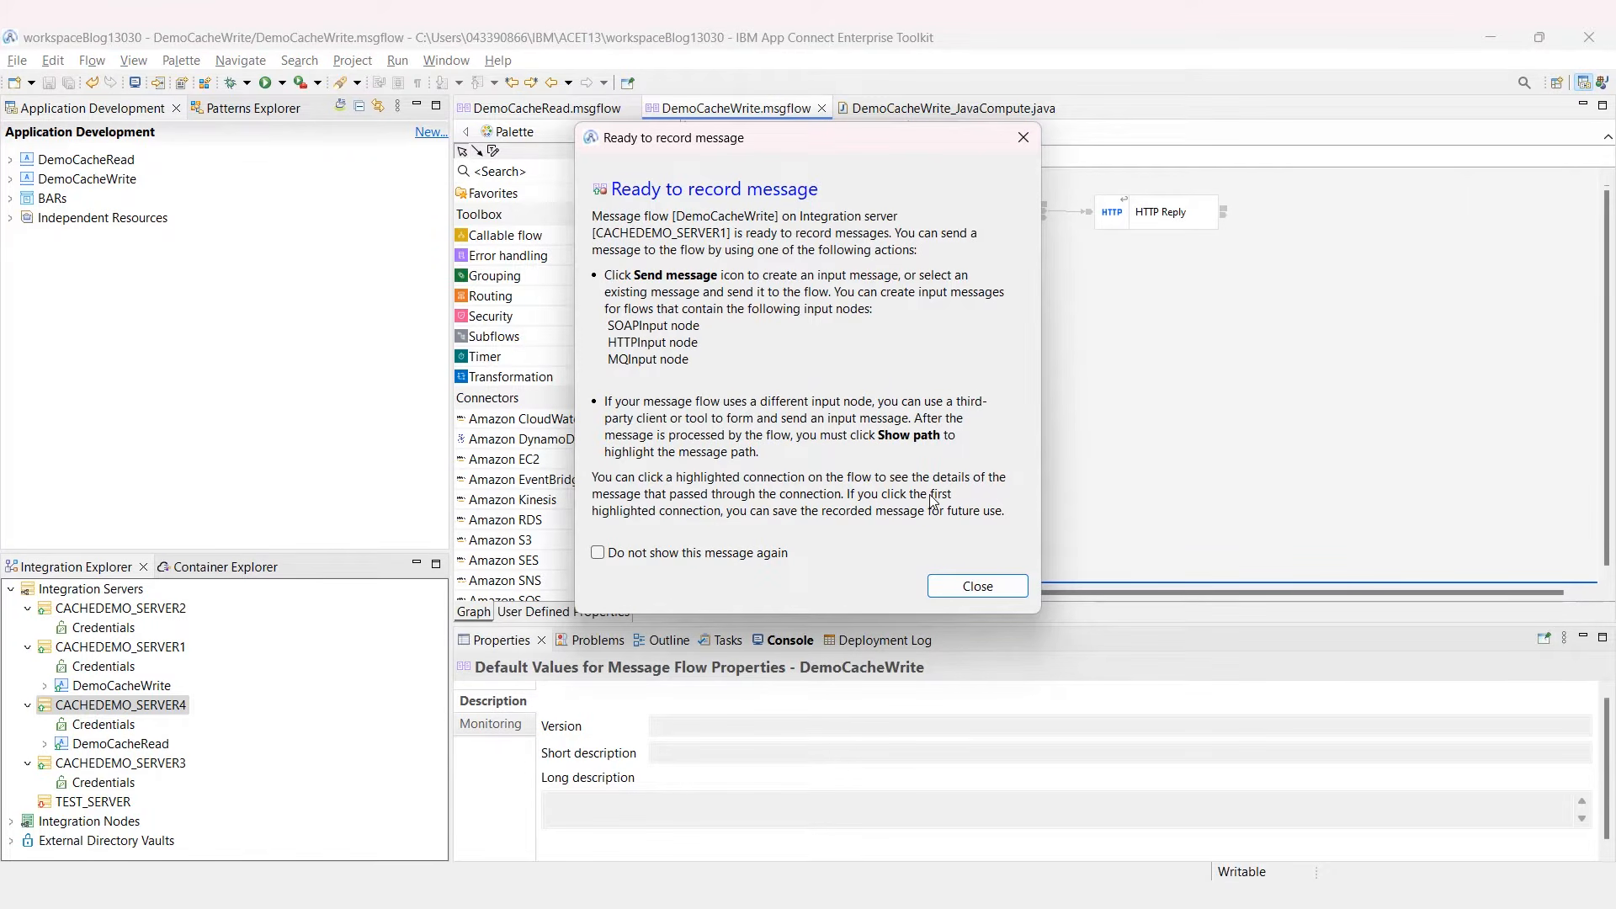
click(993, 590)
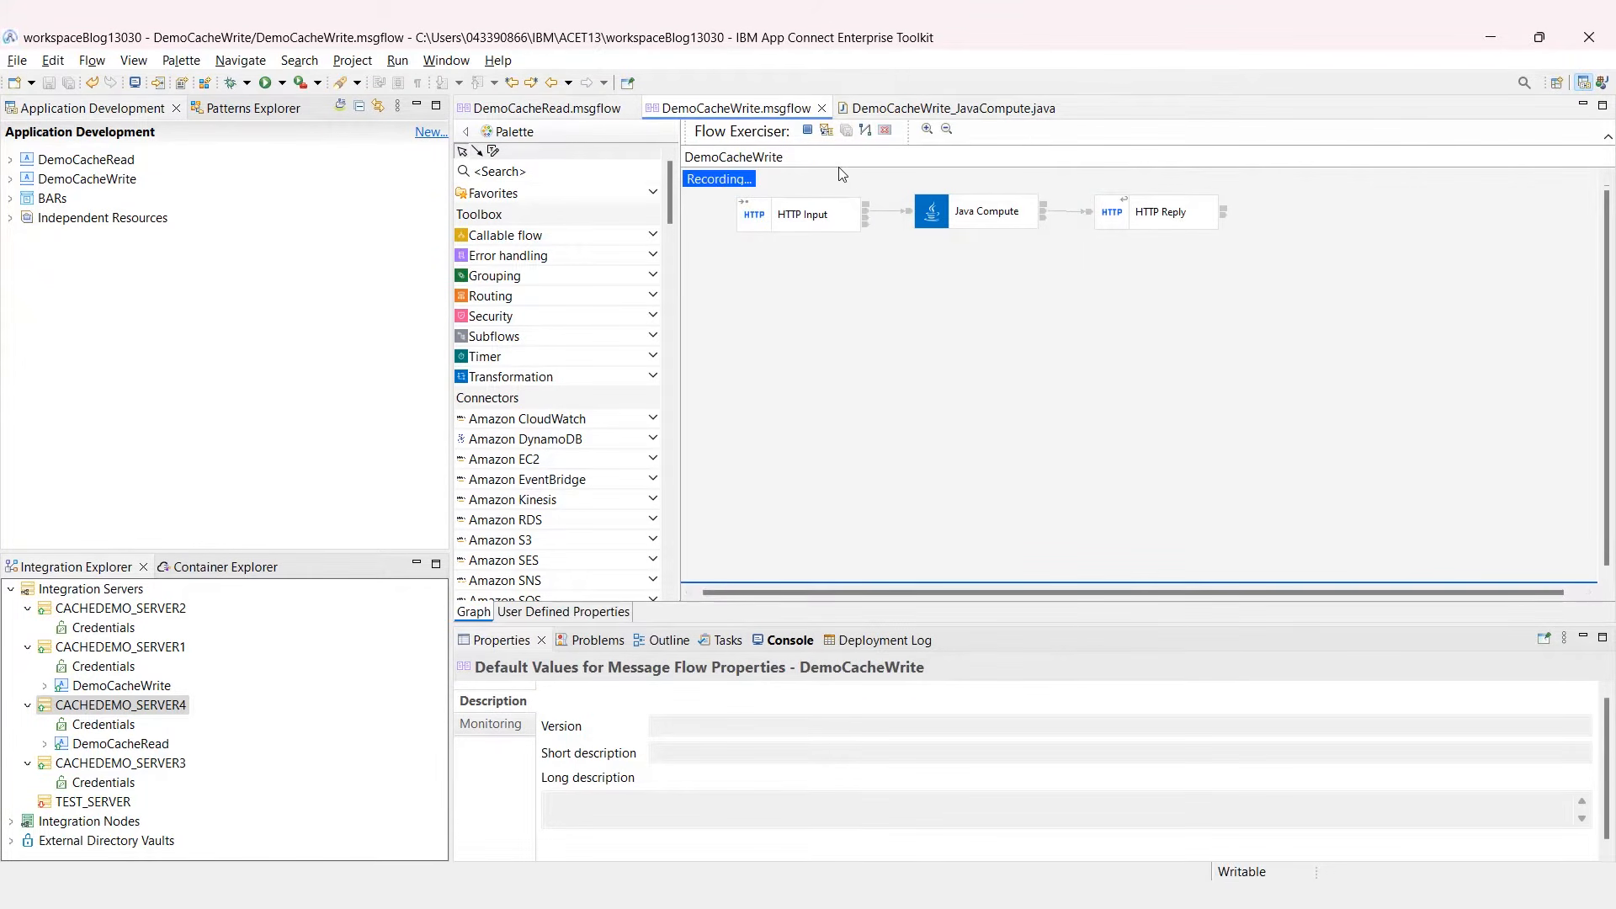
Step: Send the first saved input message and get the 'Cache has been updated' reply
click(826, 133)
click(563, 269)
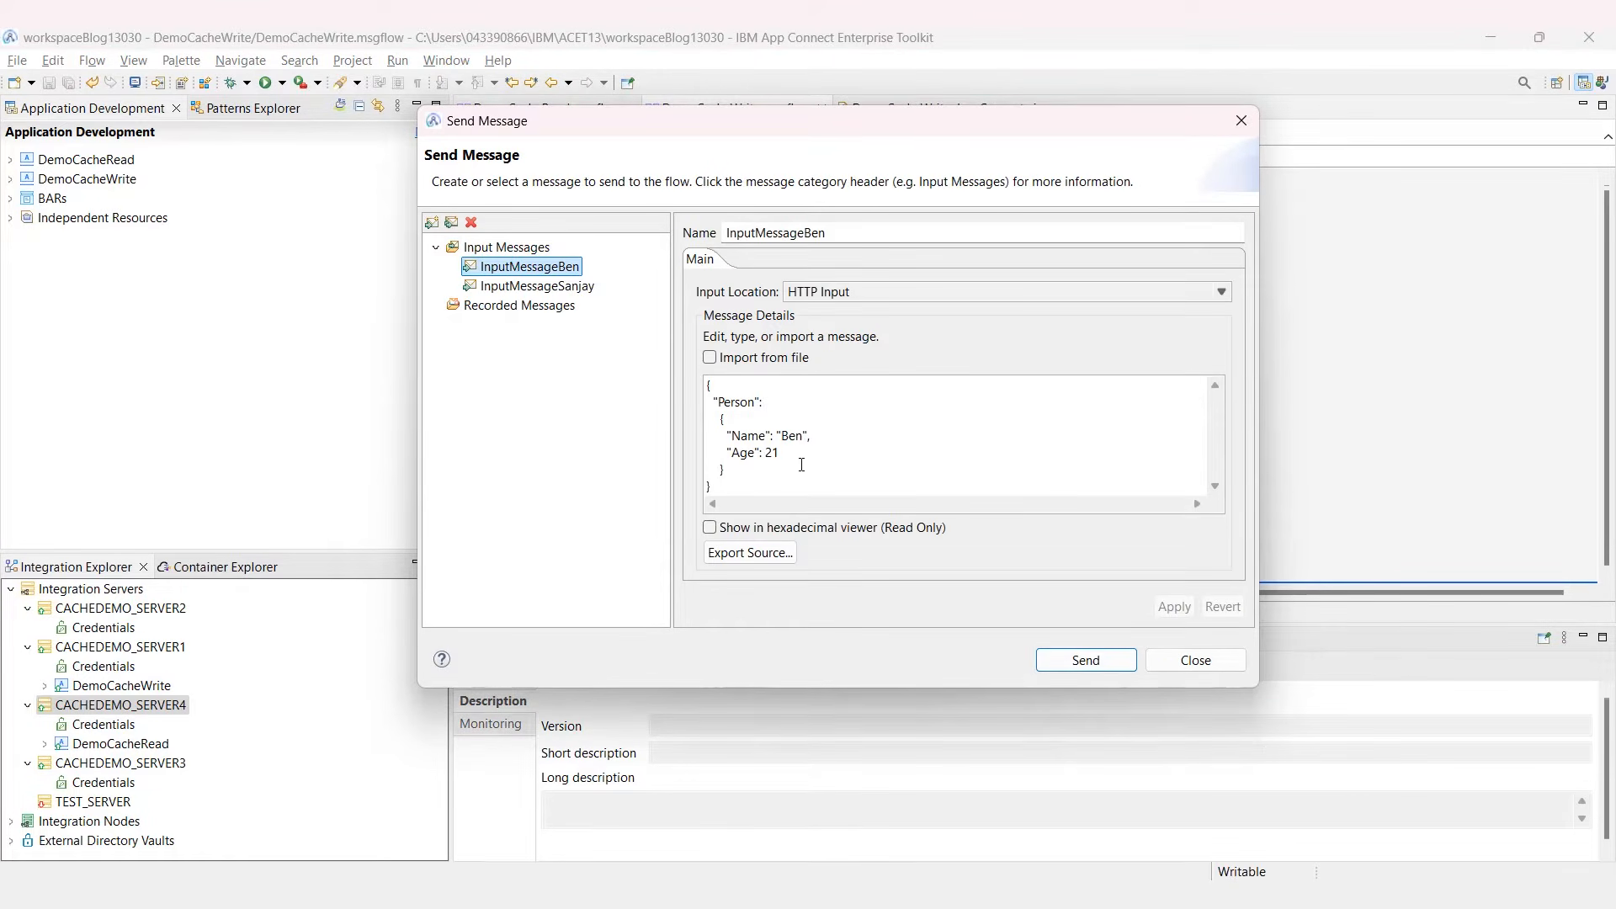
click(778, 454)
drag(778, 455, 710, 454)
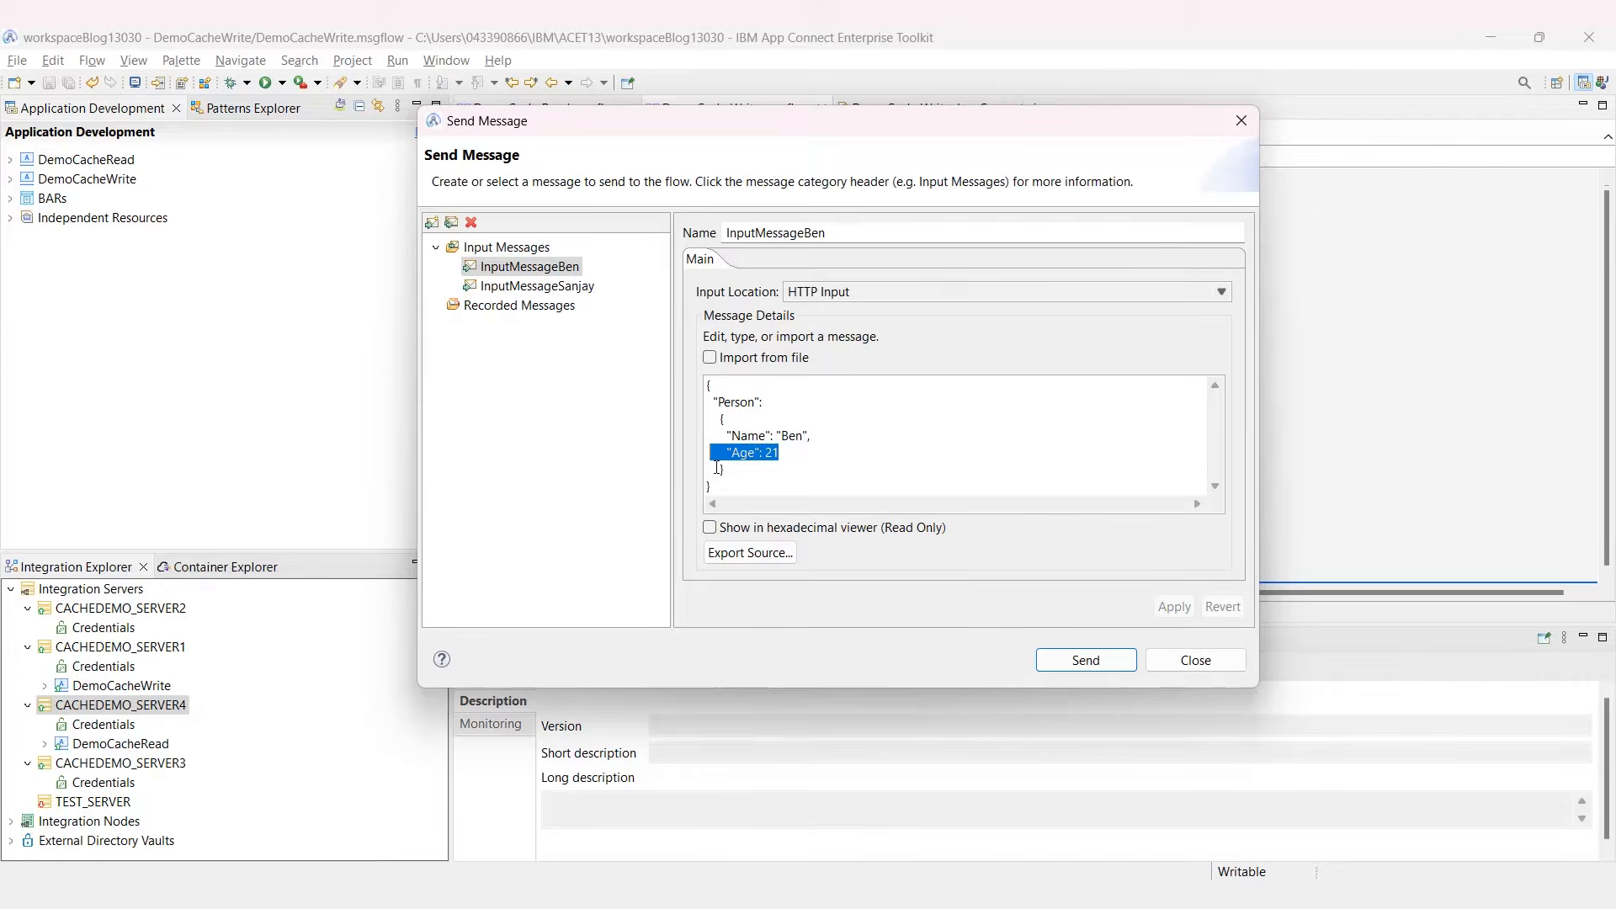
click(1084, 659)
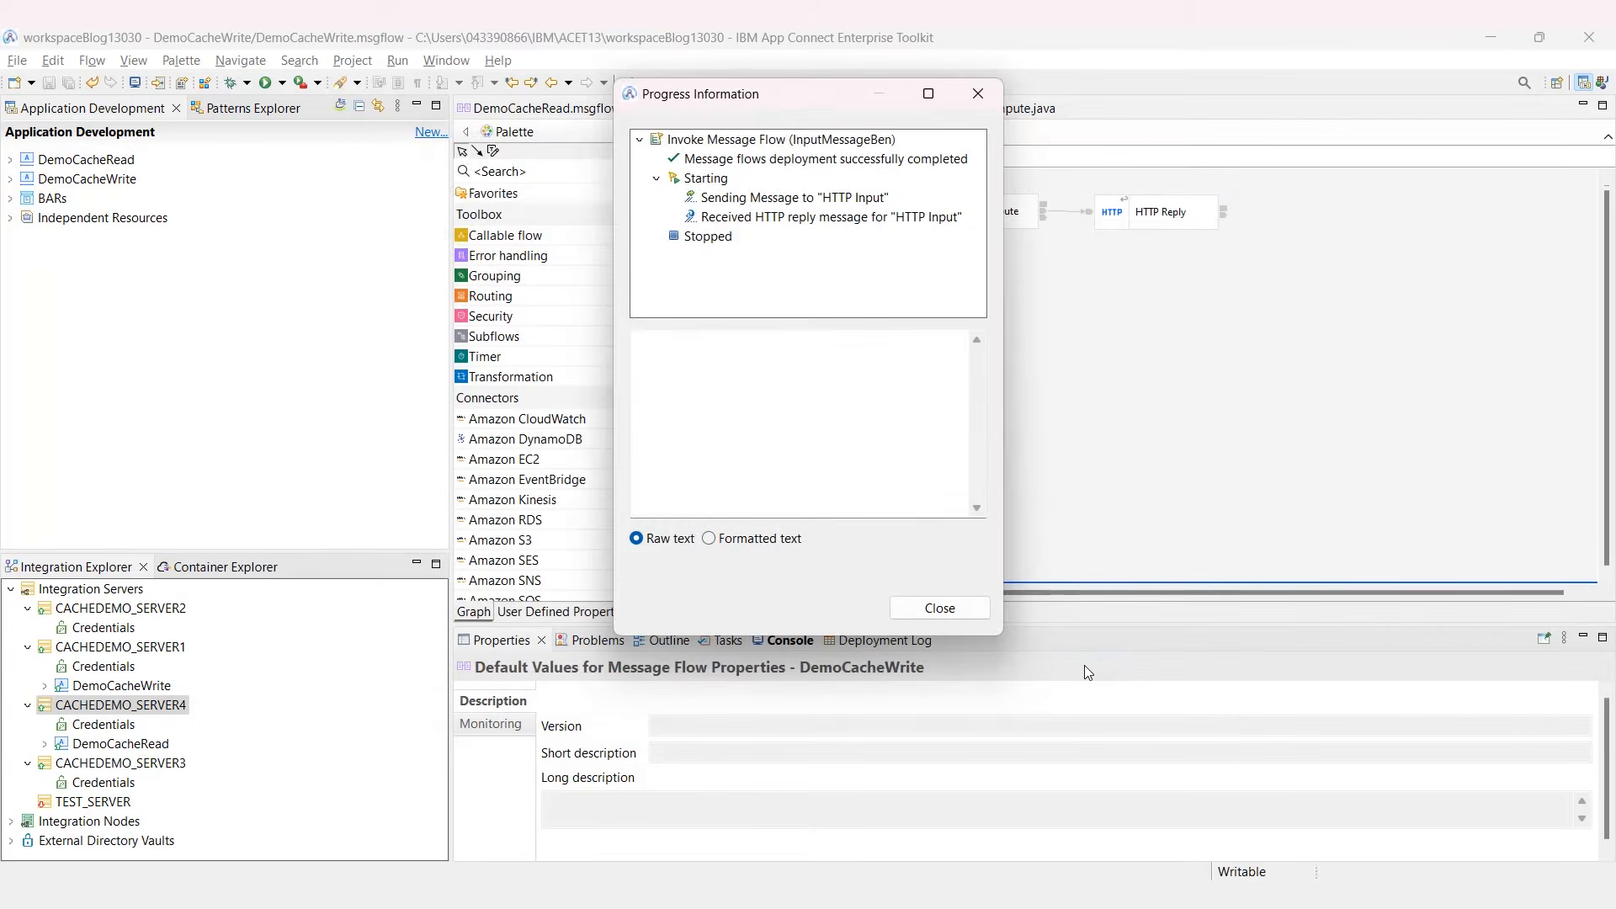
click(900, 217)
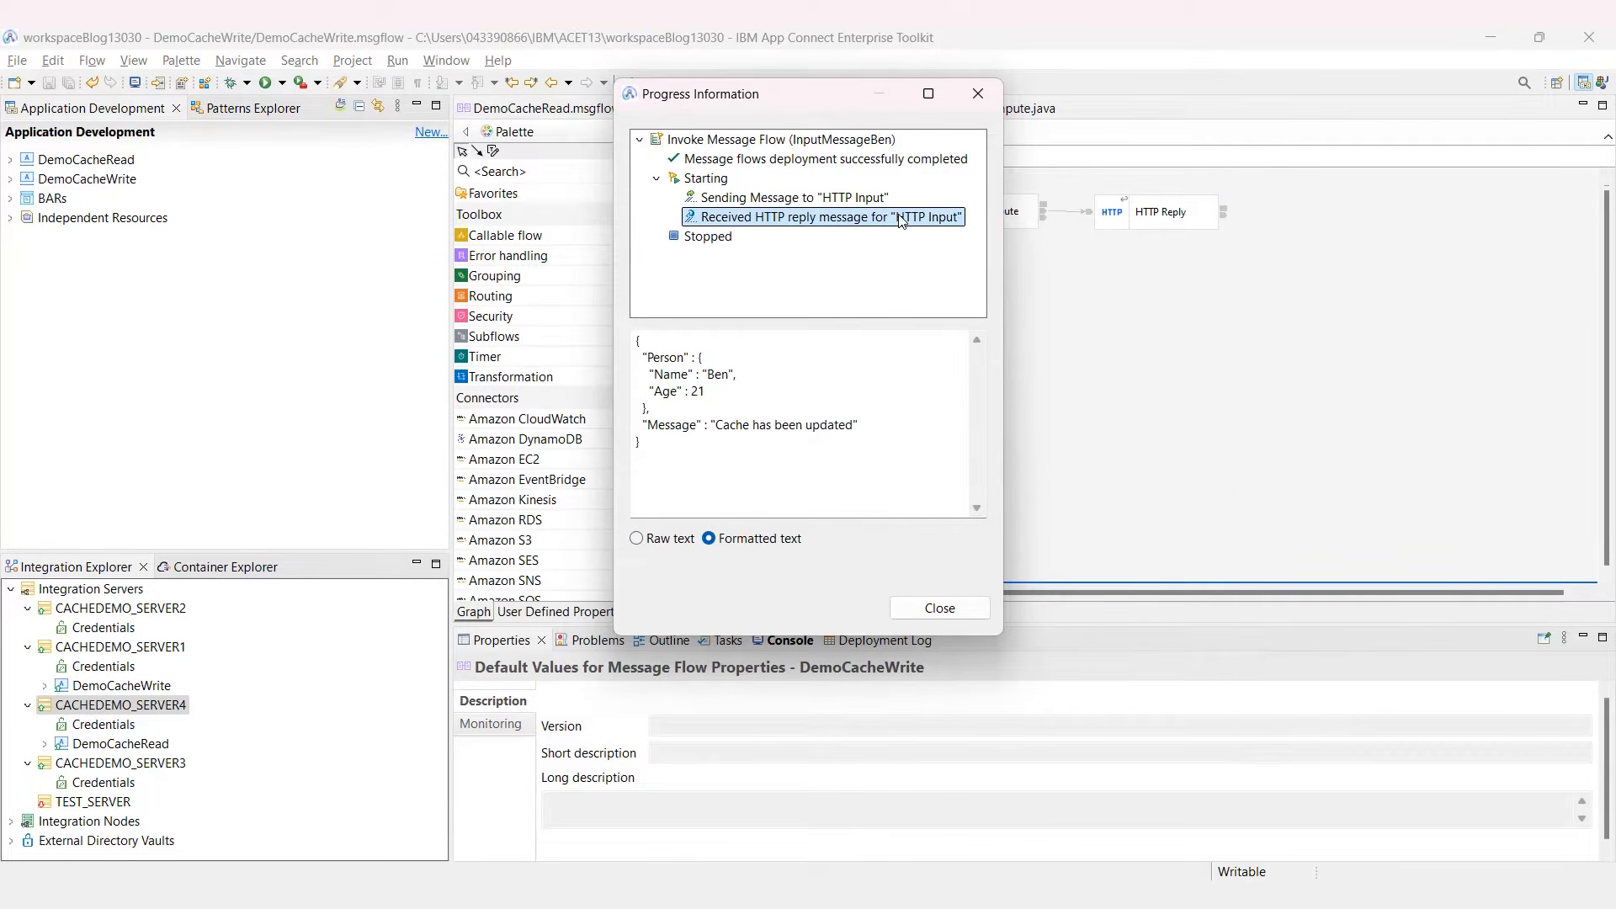
drag(876, 439, 625, 431)
Step: Check the personMap cache on ports 7601 and 7602, each now holding 1 key
click(926, 608)
key(alt+Tab)
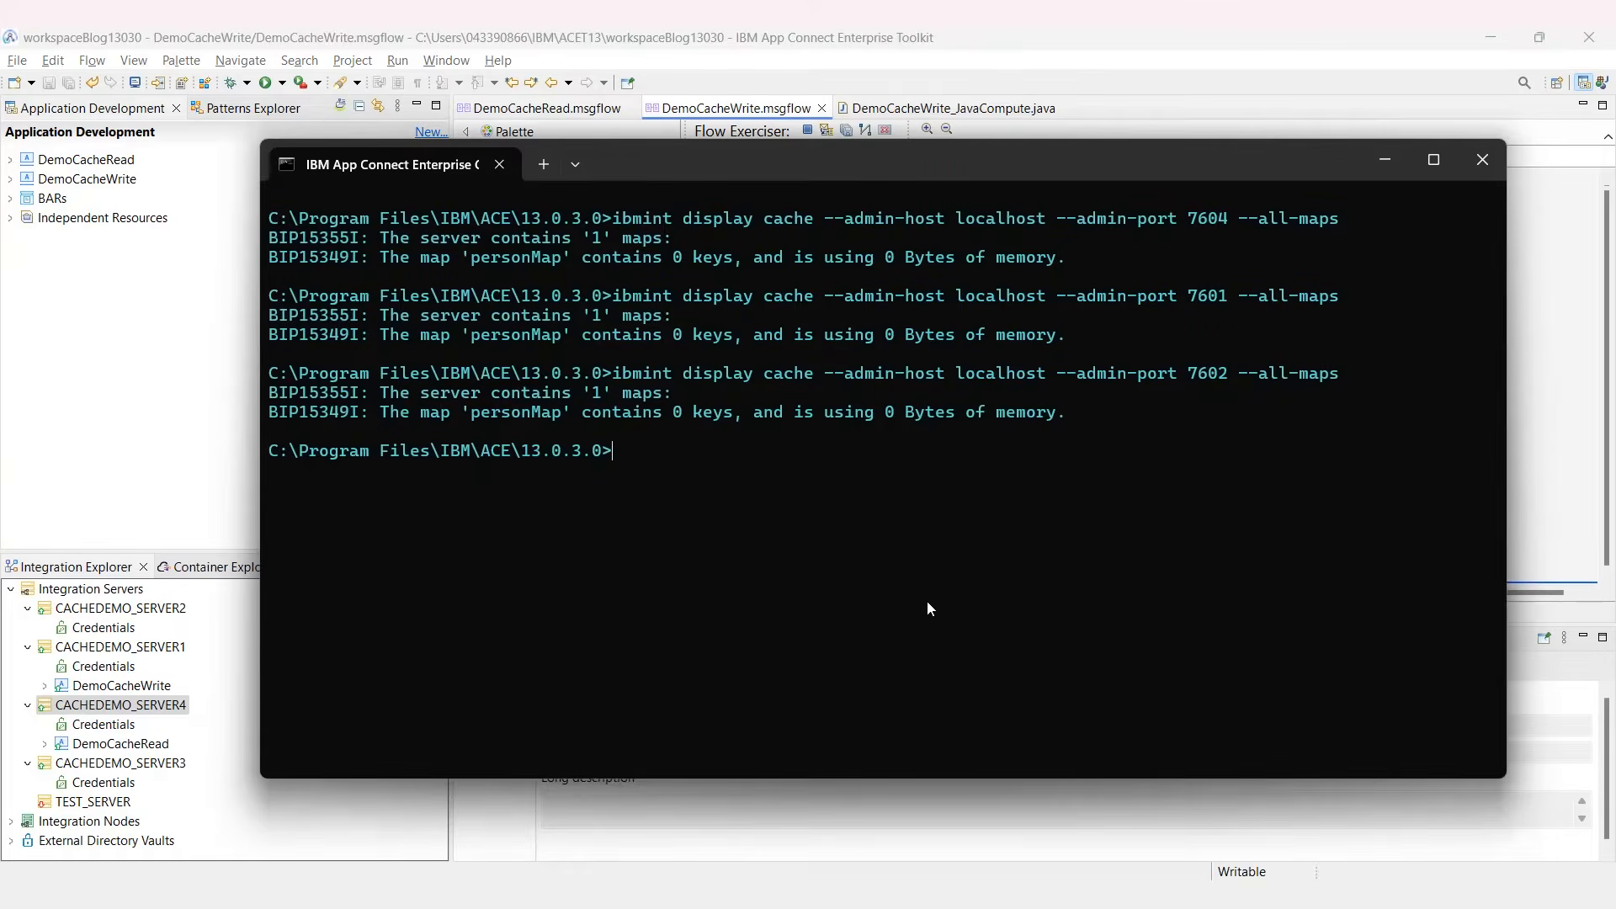
key(Up)
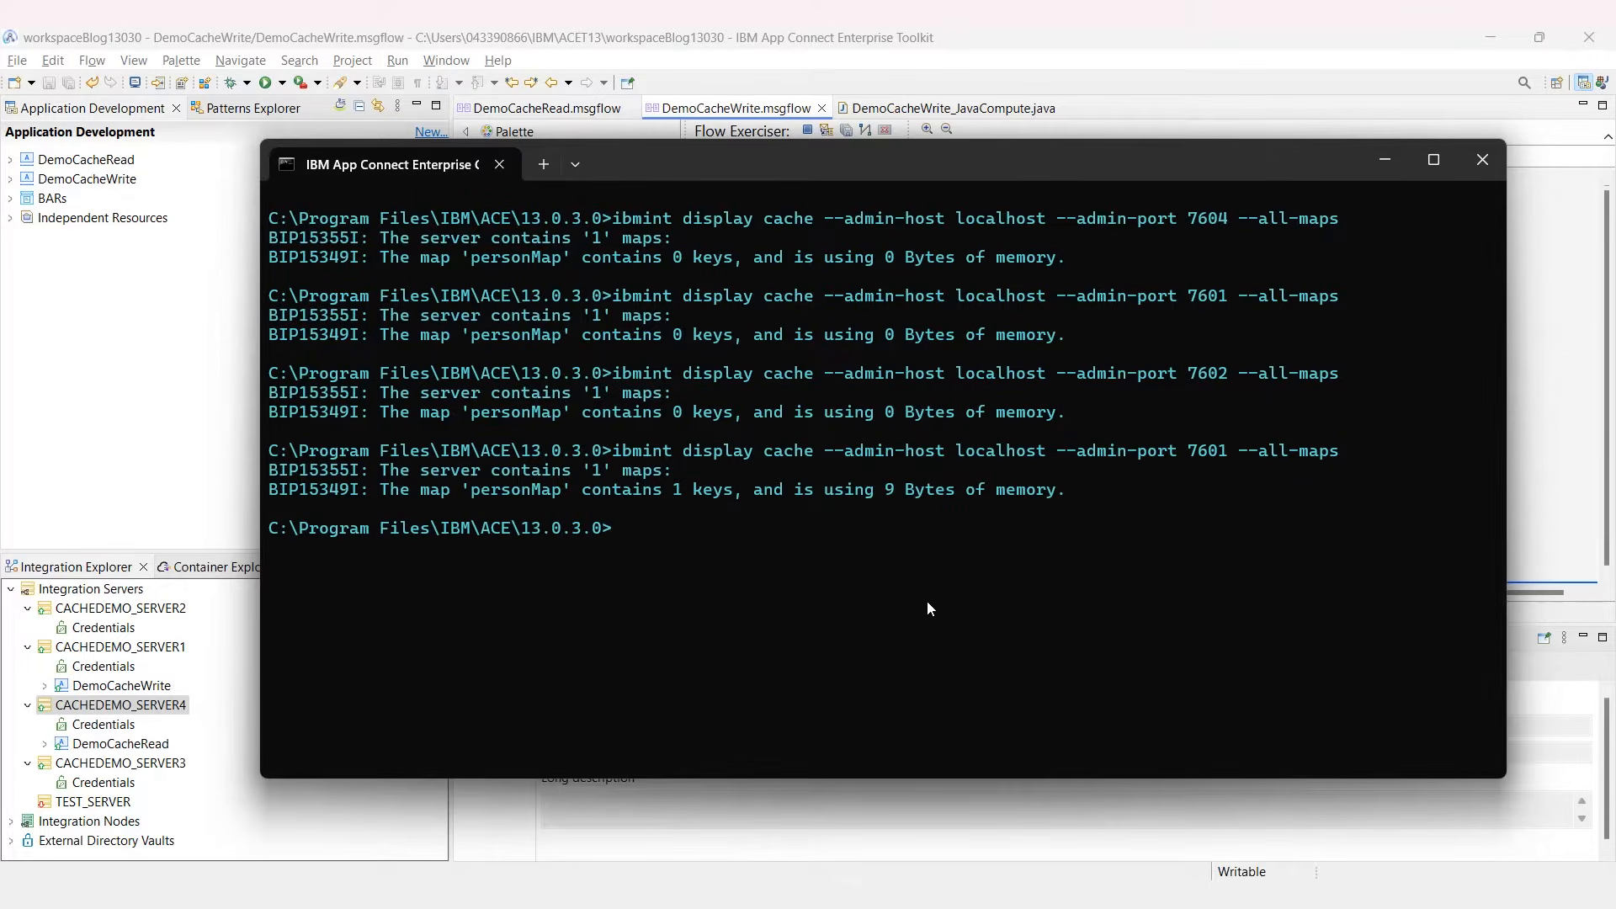
drag(740, 490, 666, 492)
key(ctrl+c)
key(Up)
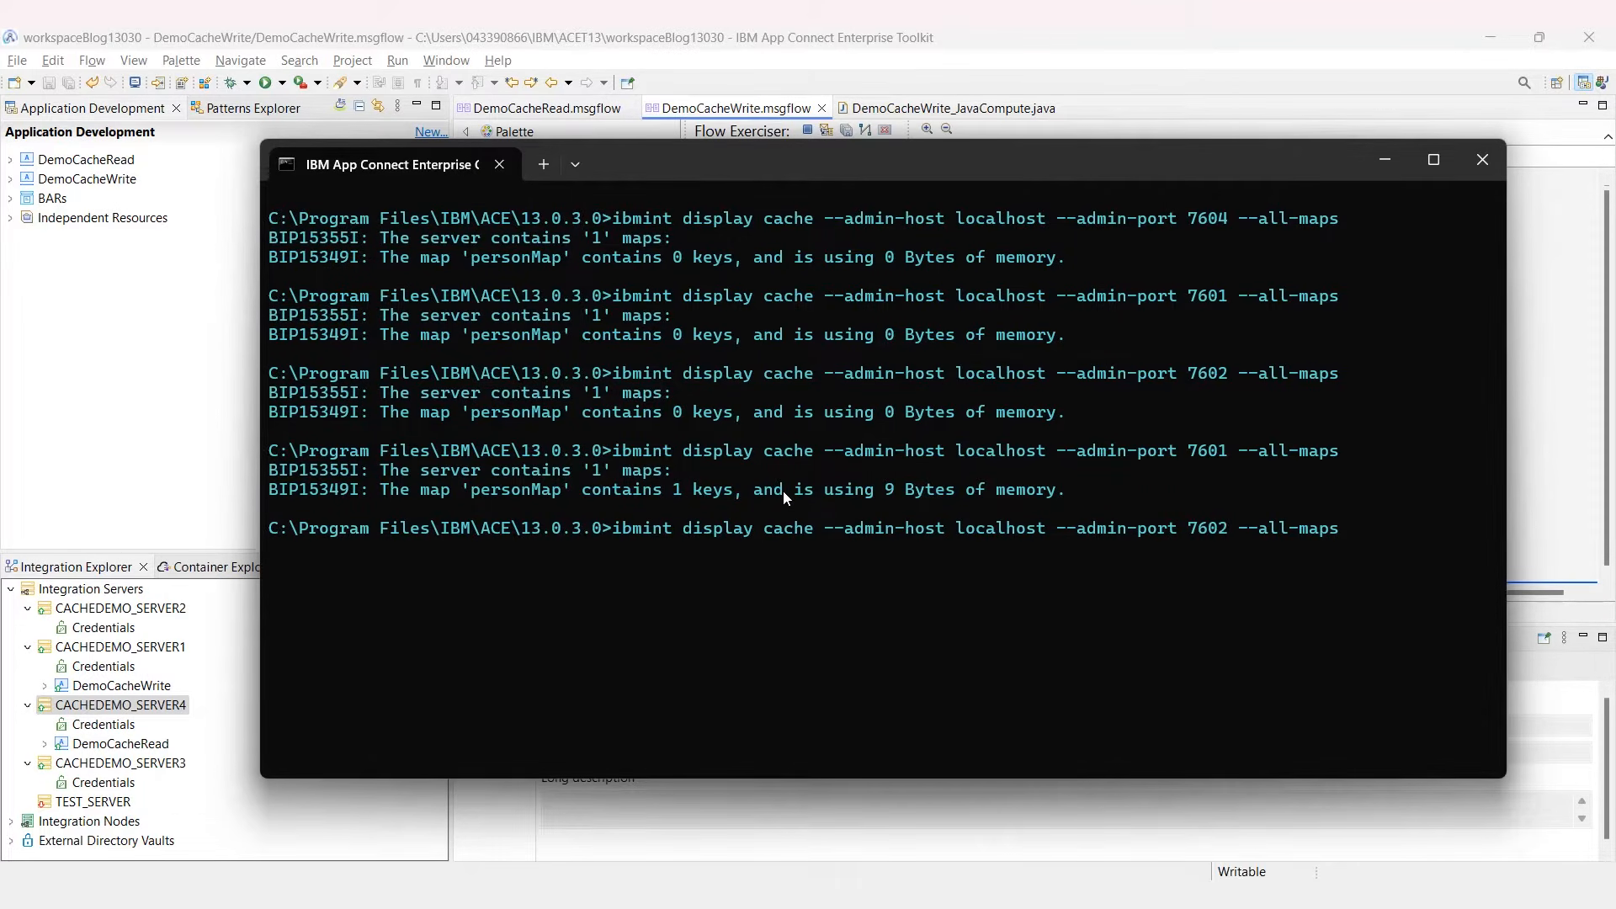
key(Return)
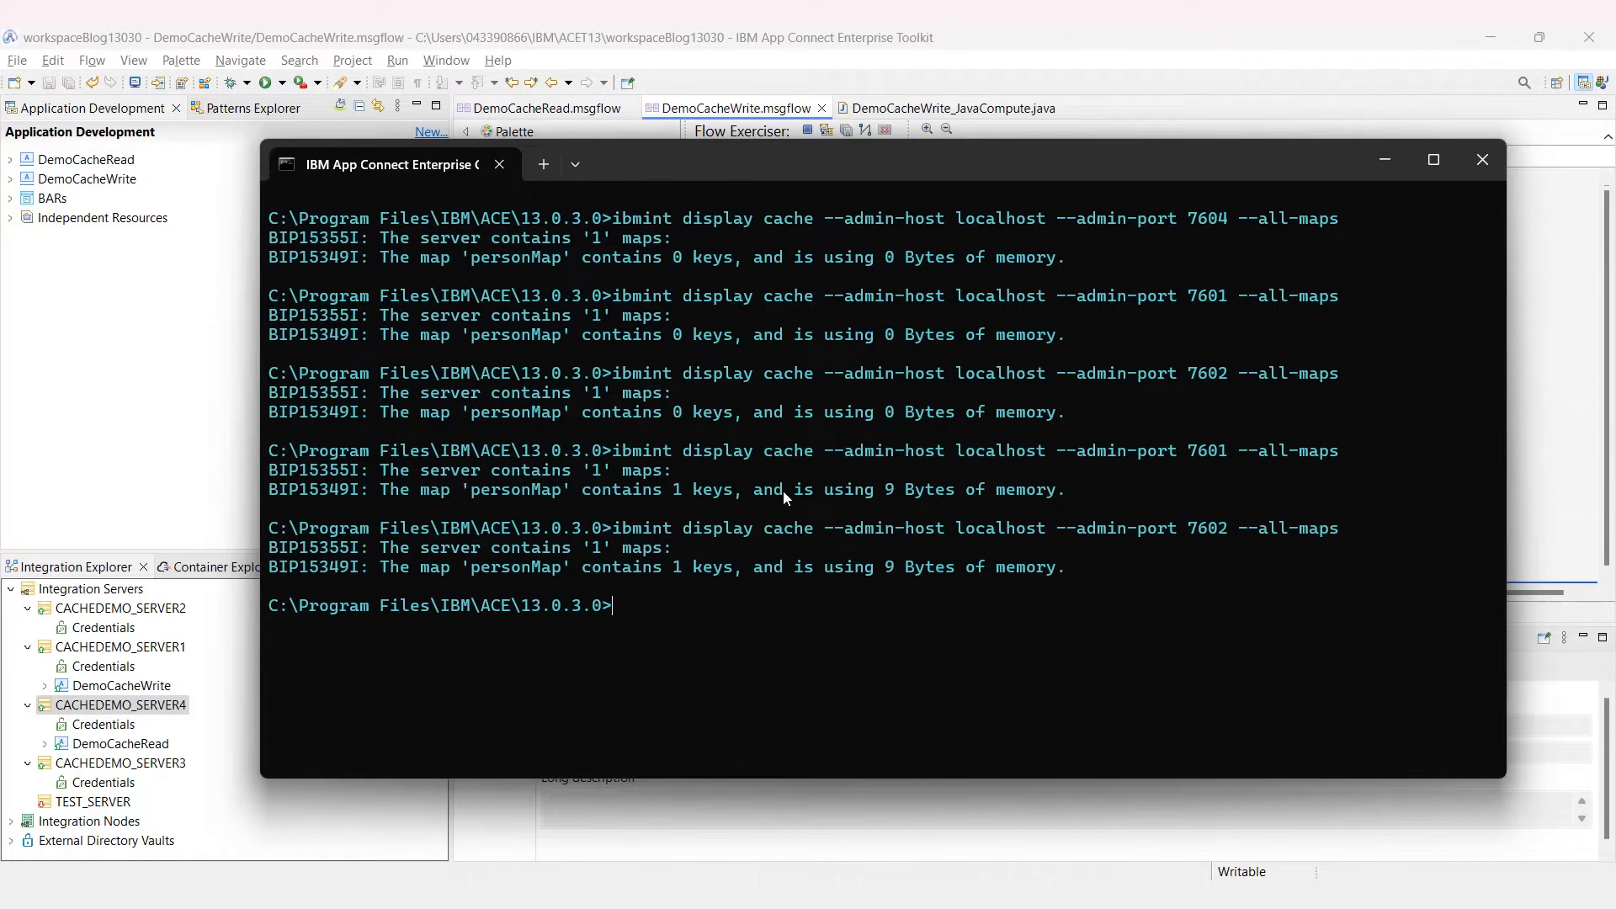
Step: Check ports 7603 and 7604: 7603 holds 1 key, 7604 still 0 keys
key(Up)
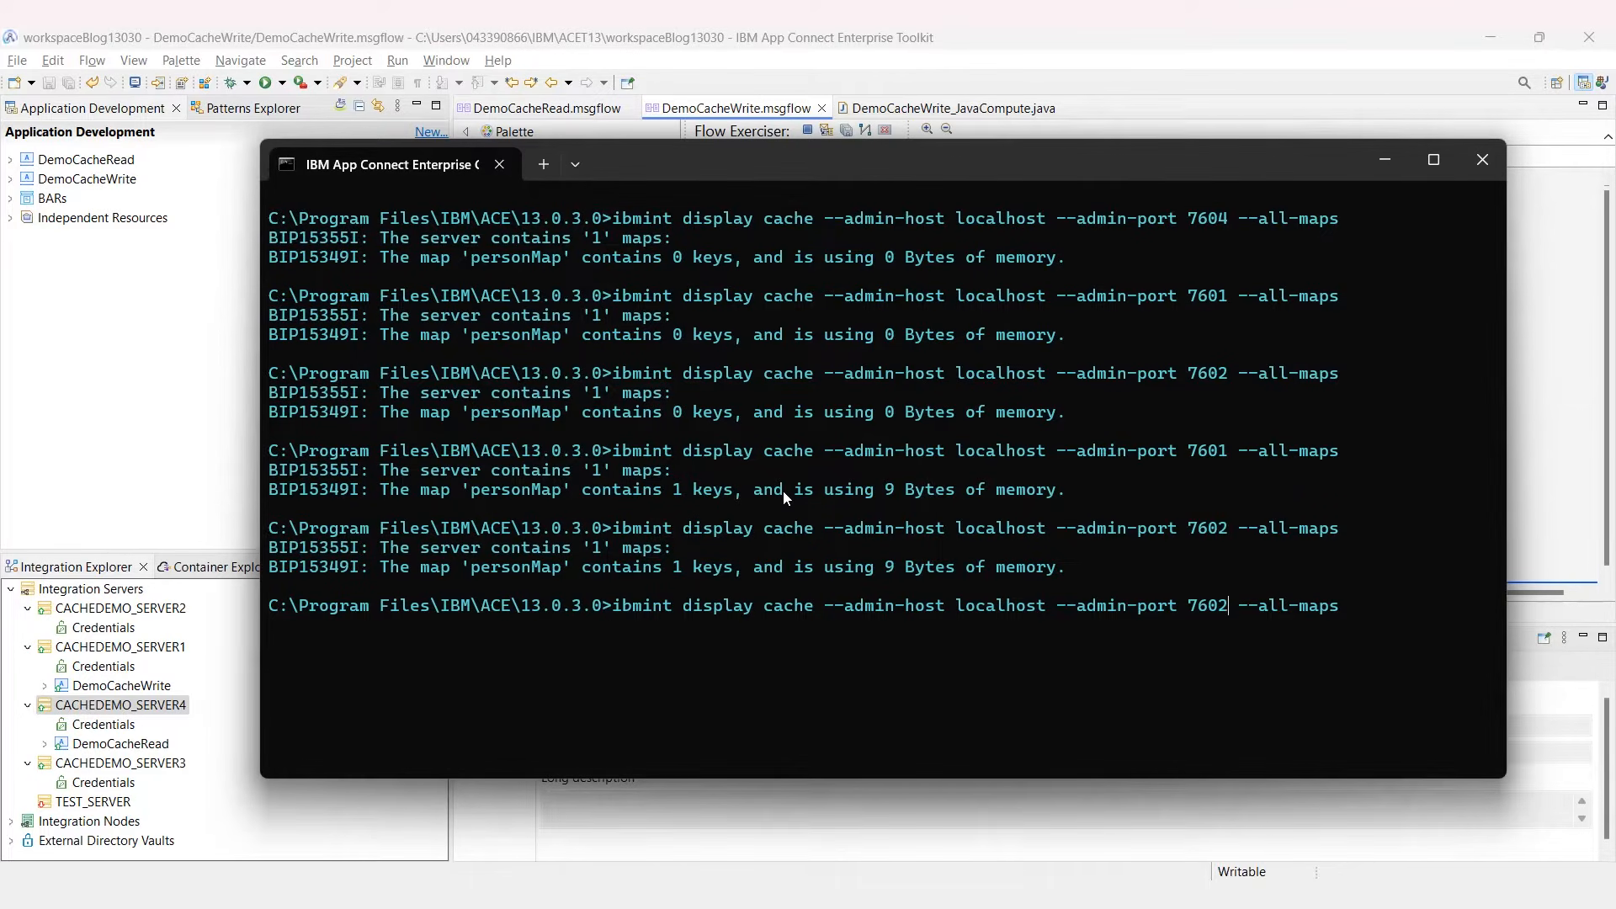
key(BackSpace)
text(3)
key(Return)
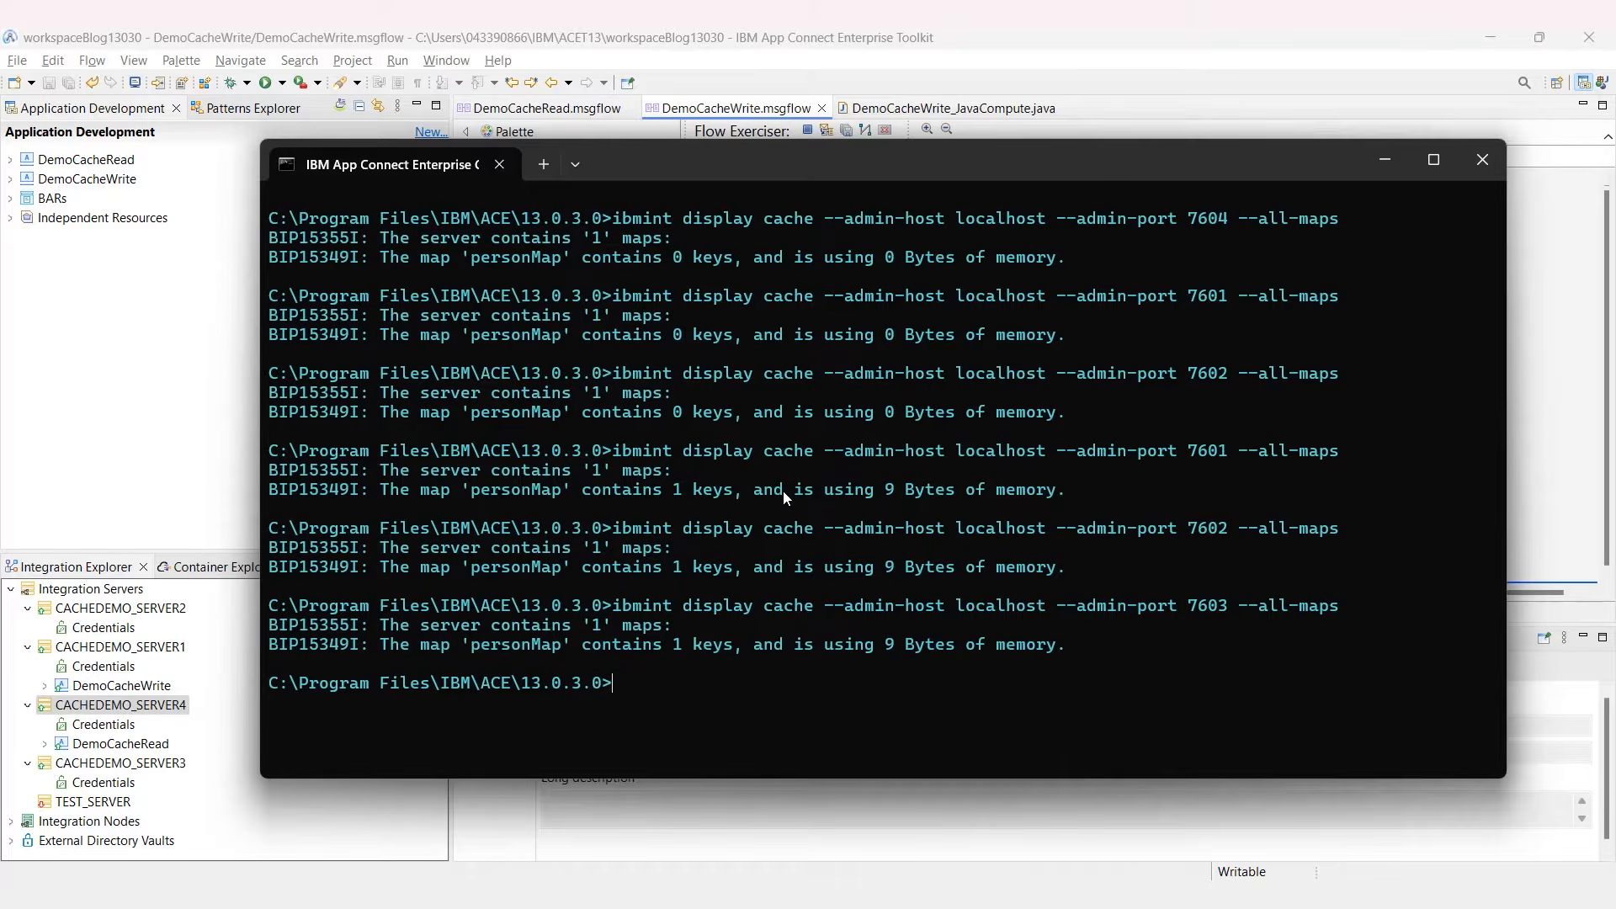
key(Up)
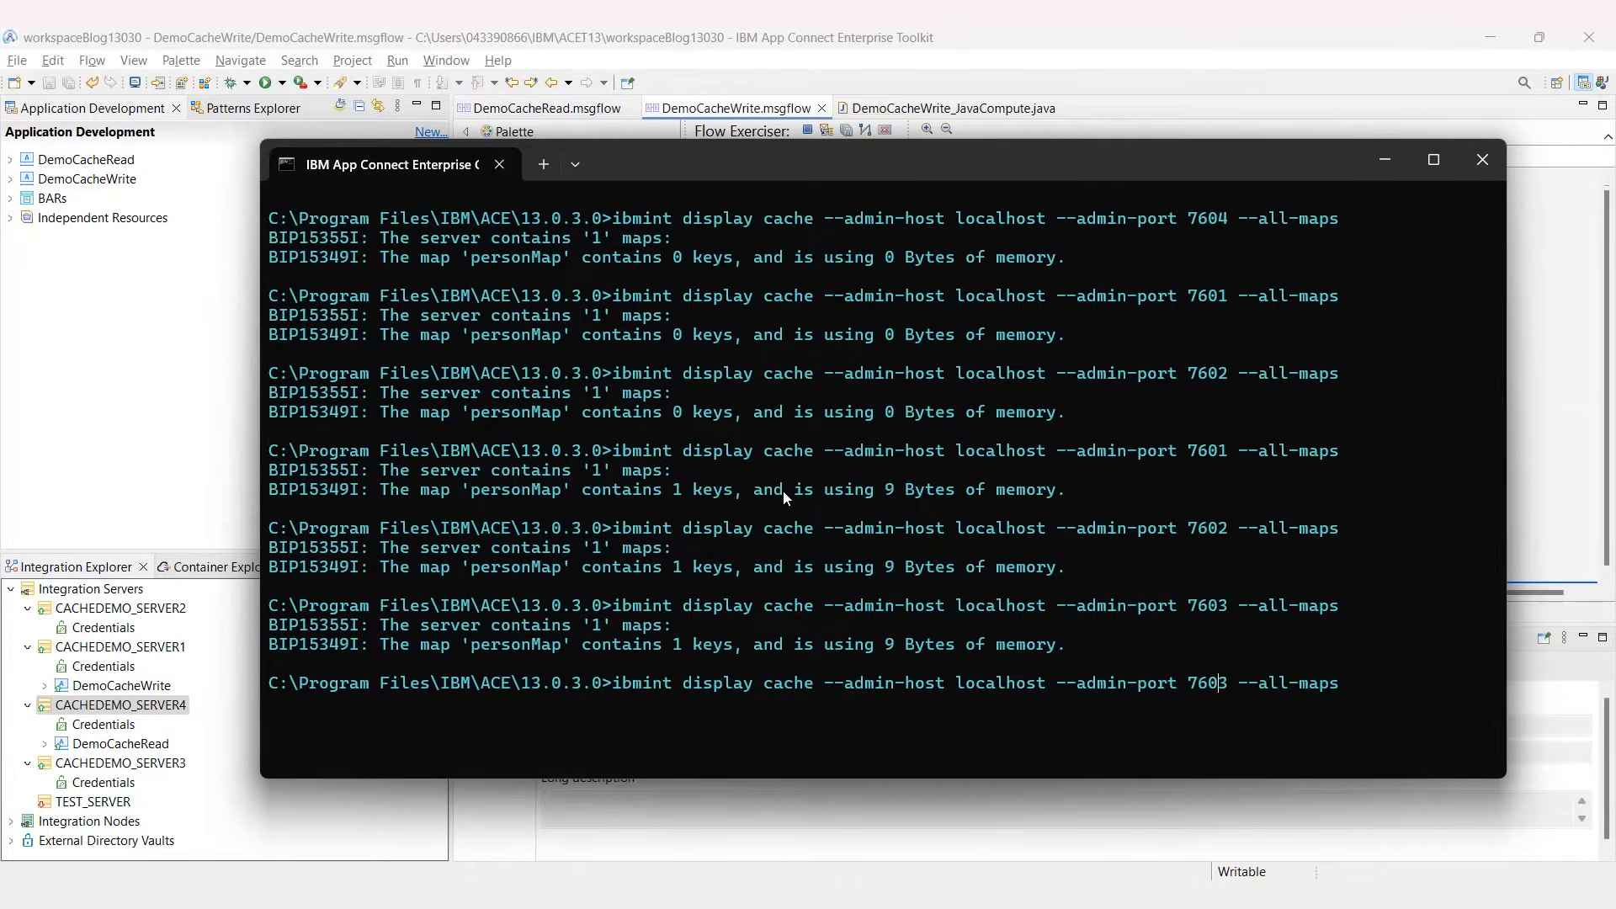
key(BackSpace)
text(4)
key(Return)
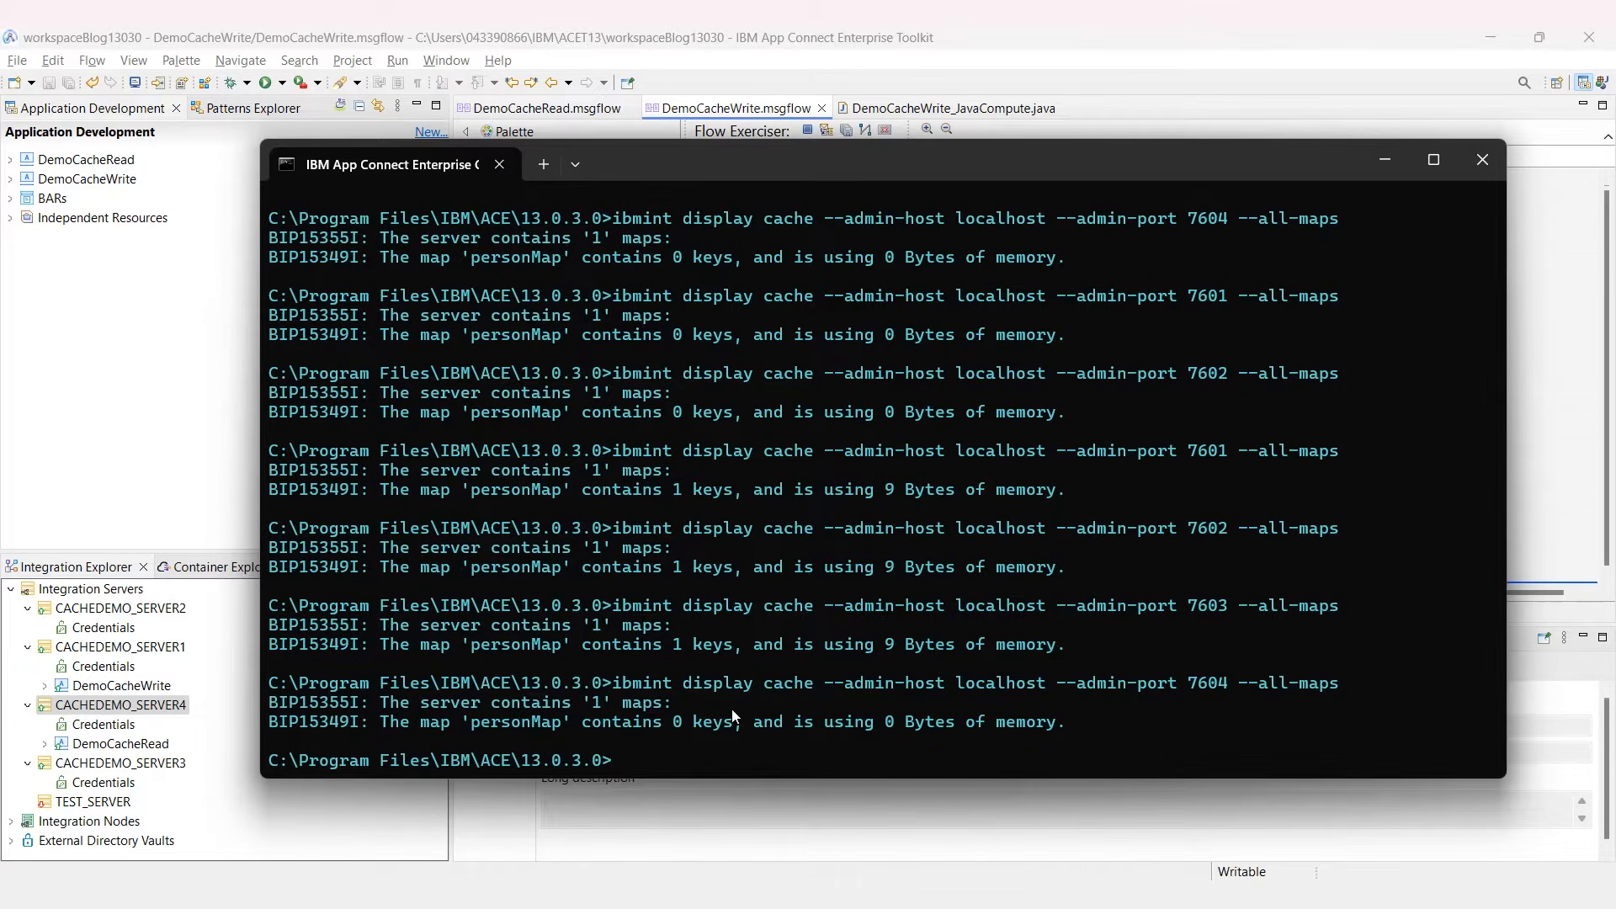
drag(741, 721, 663, 722)
Step: Start Flow Exerciser recording on DemoCacheRead, redeploying it to CACHEDEMO_SERVER4
click(739, 34)
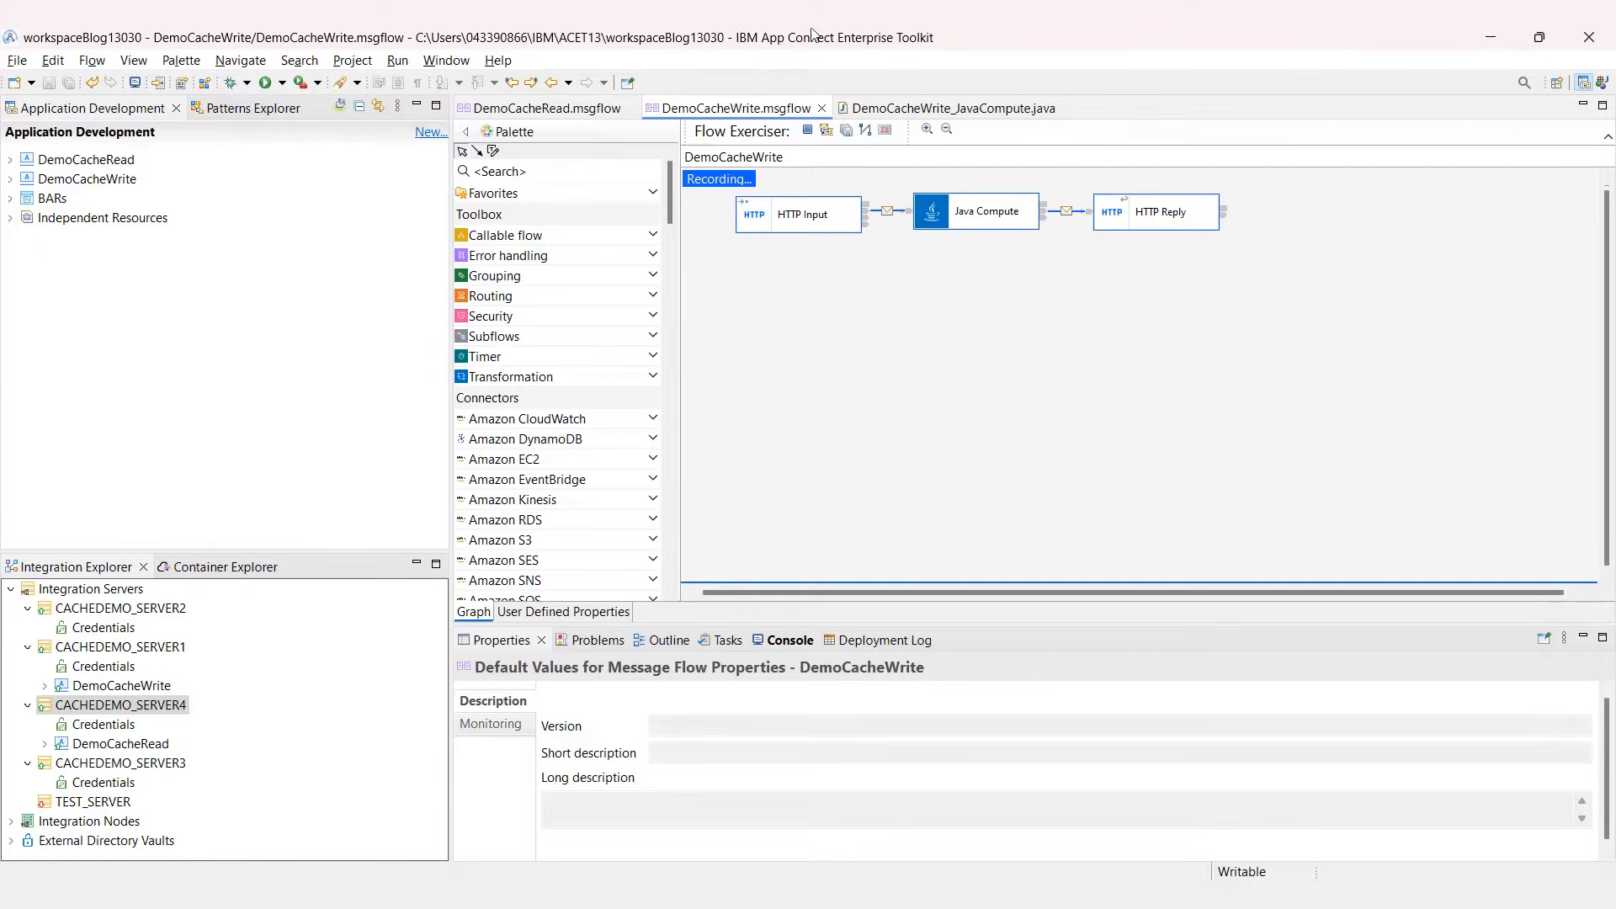
click(627, 107)
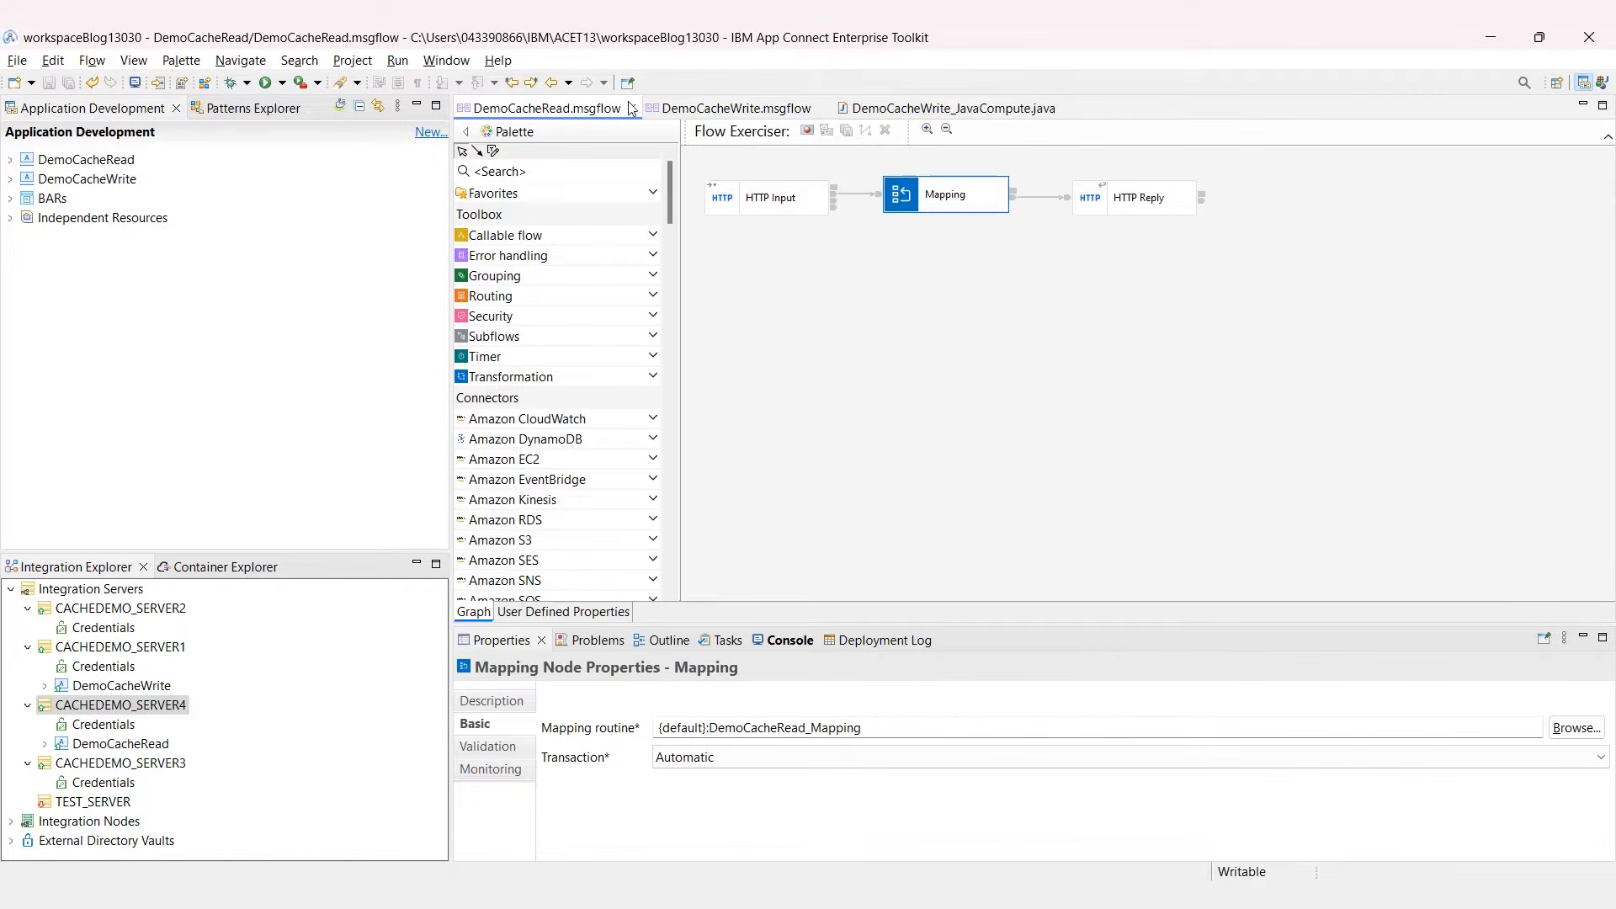
click(807, 132)
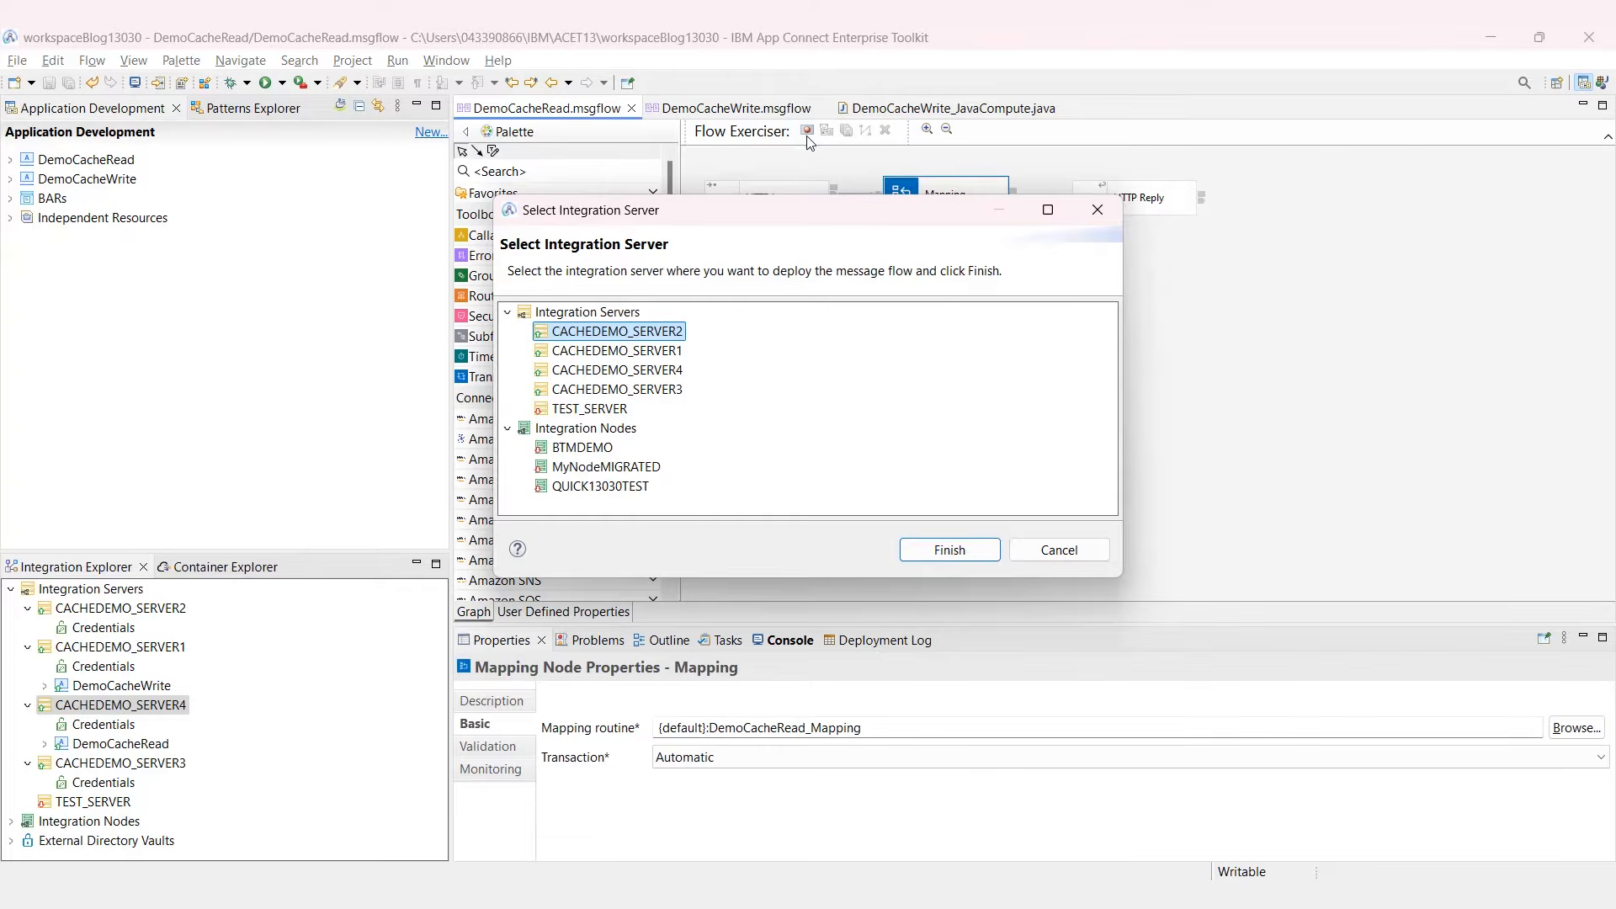
click(694, 367)
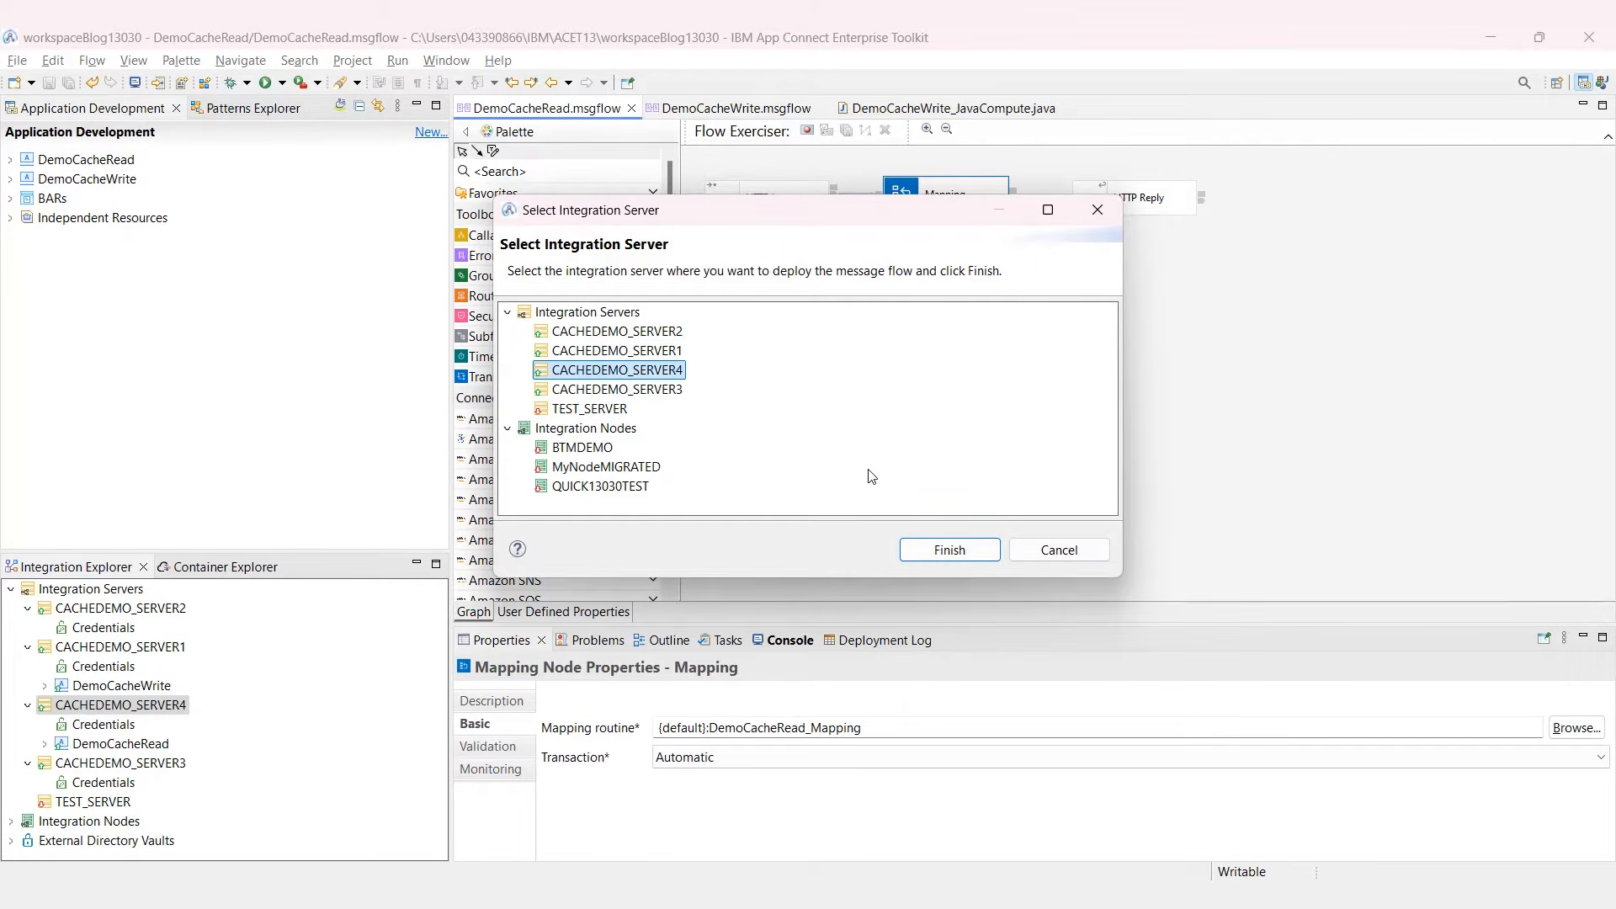
click(936, 548)
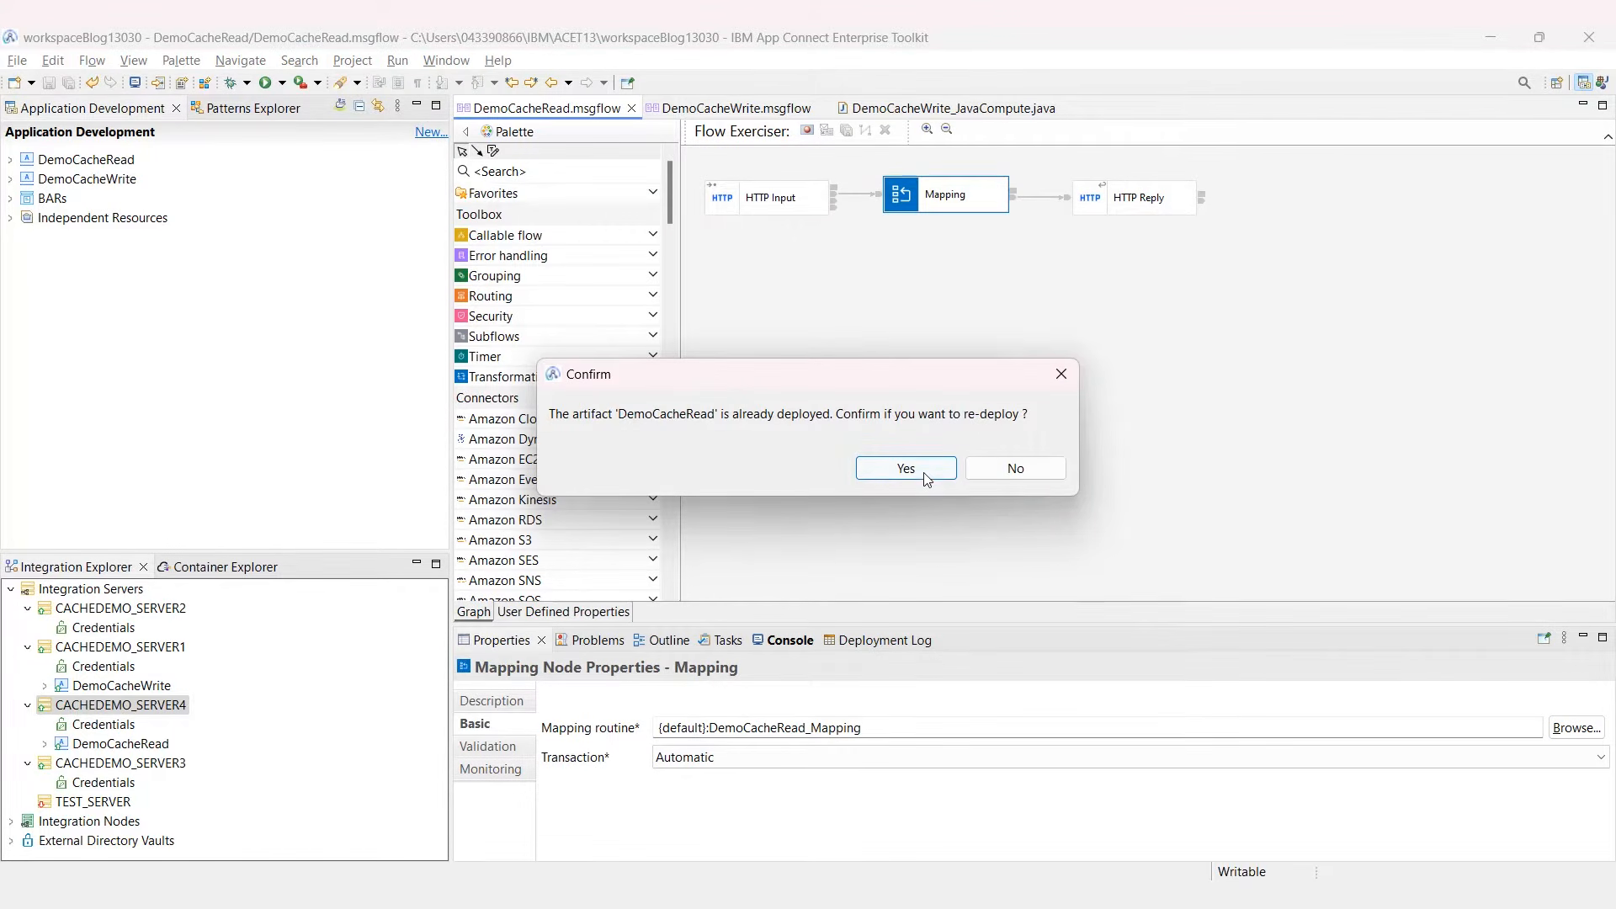
click(925, 474)
click(926, 481)
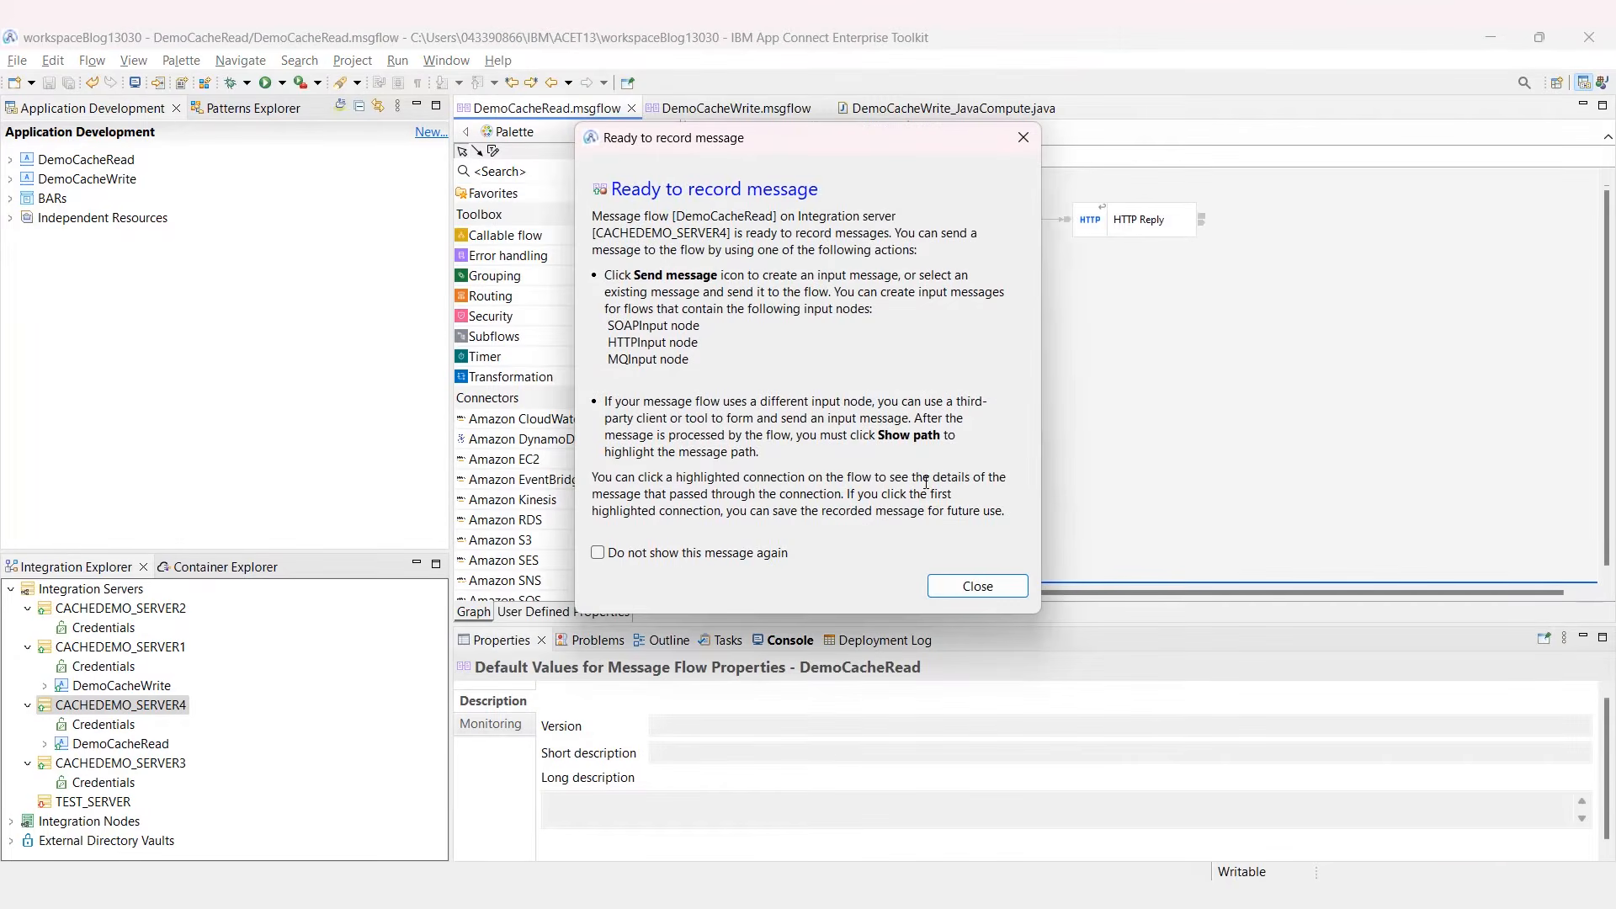
click(963, 586)
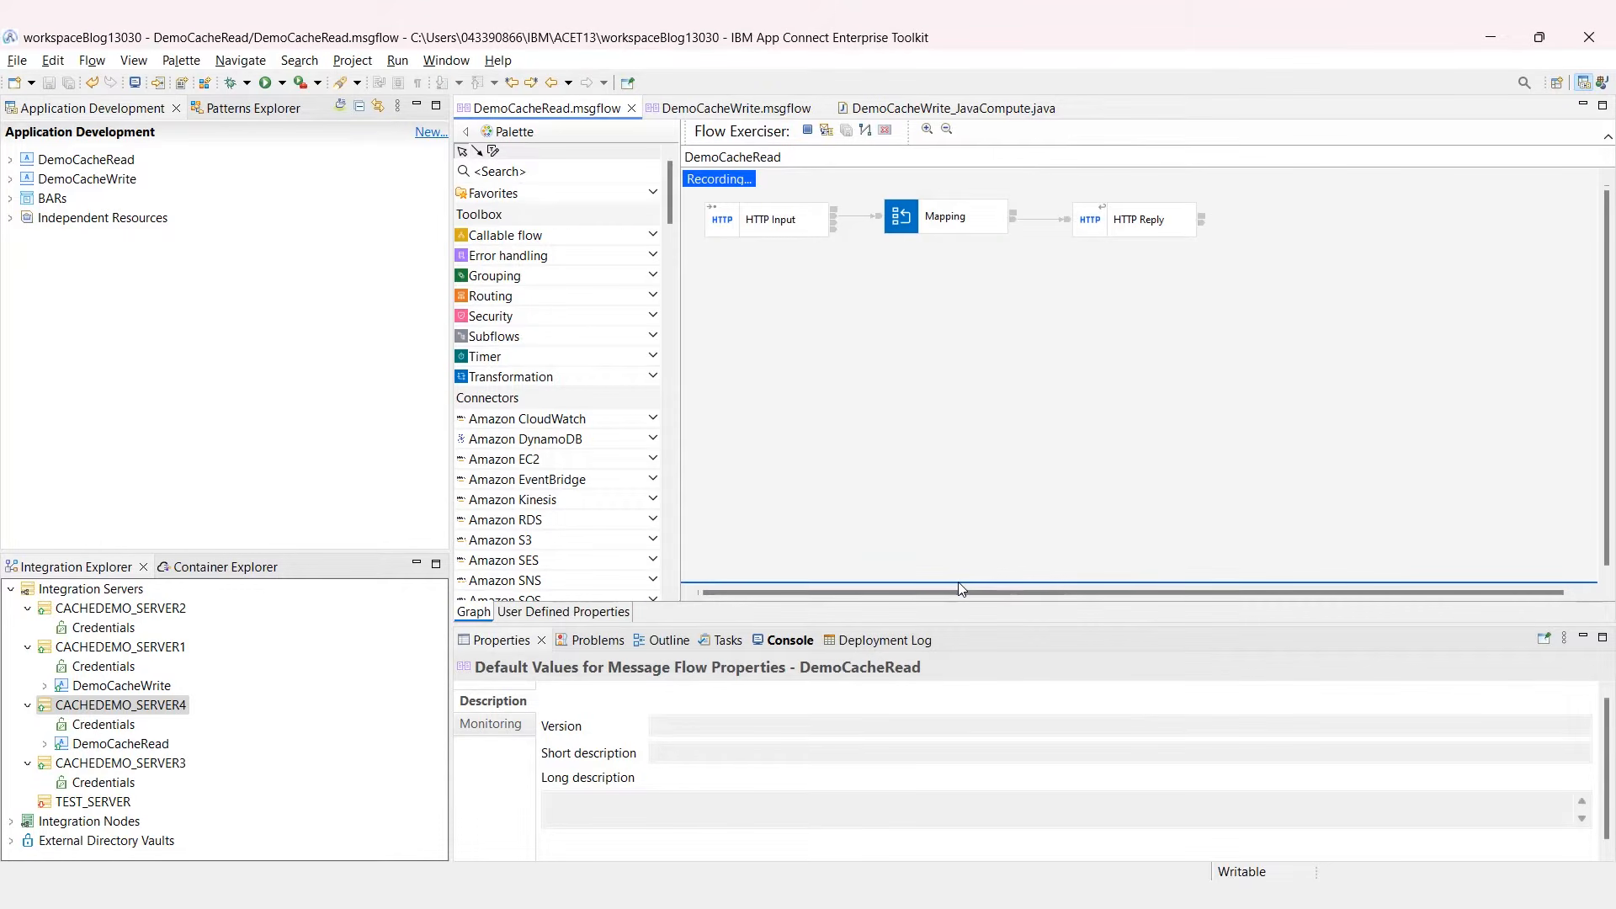
Step: Send the first saved input message and get a reply with Age 21
click(828, 133)
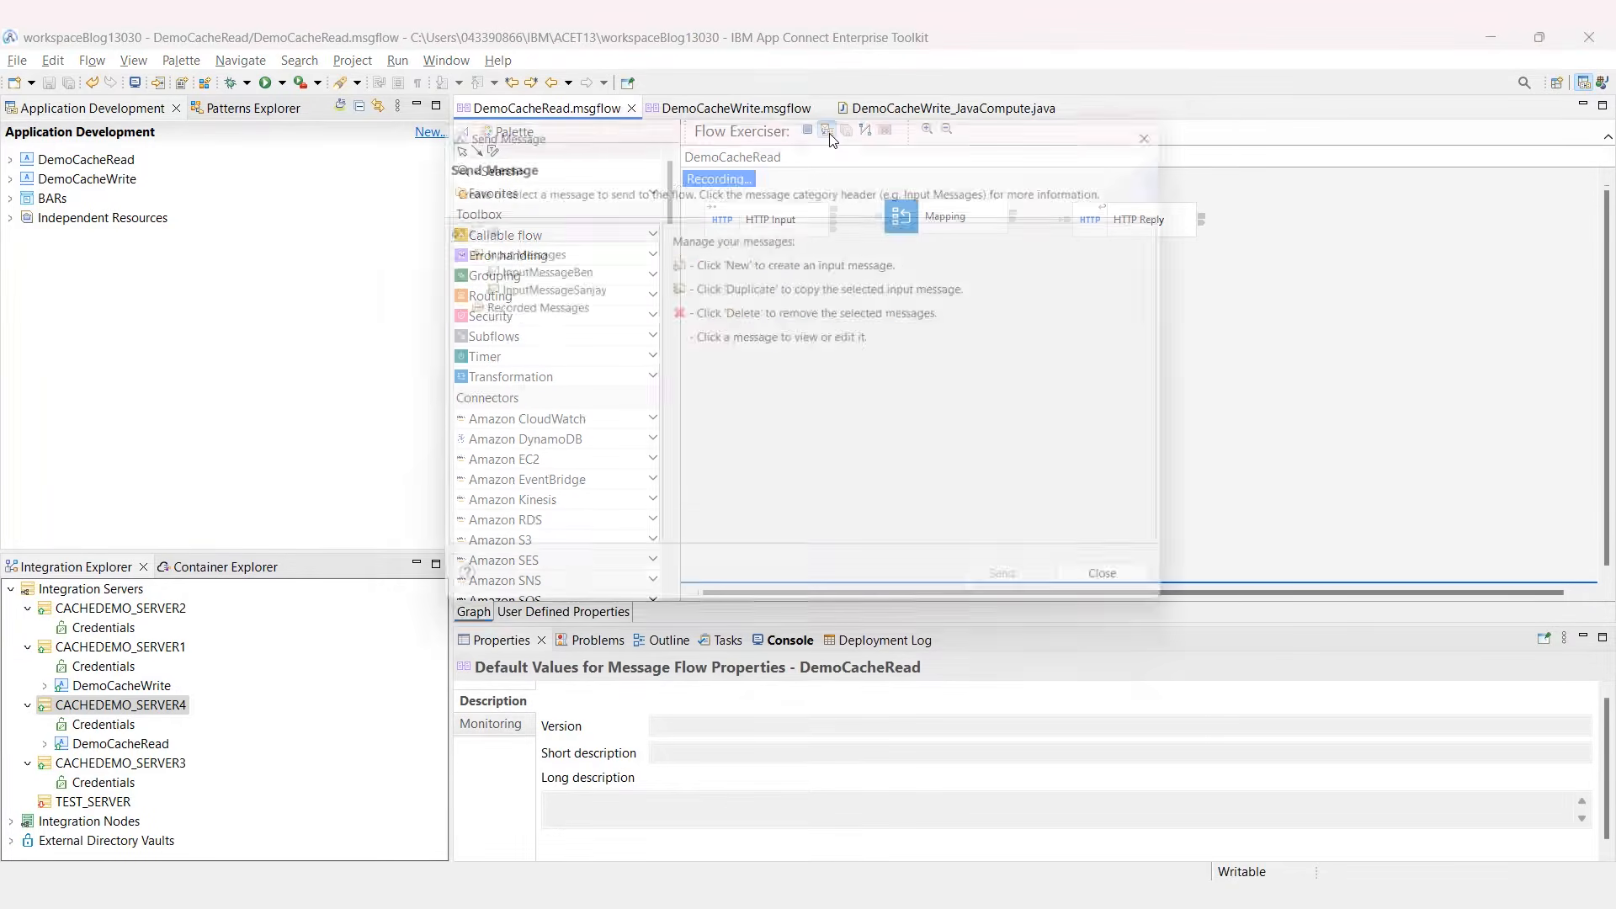
click(563, 269)
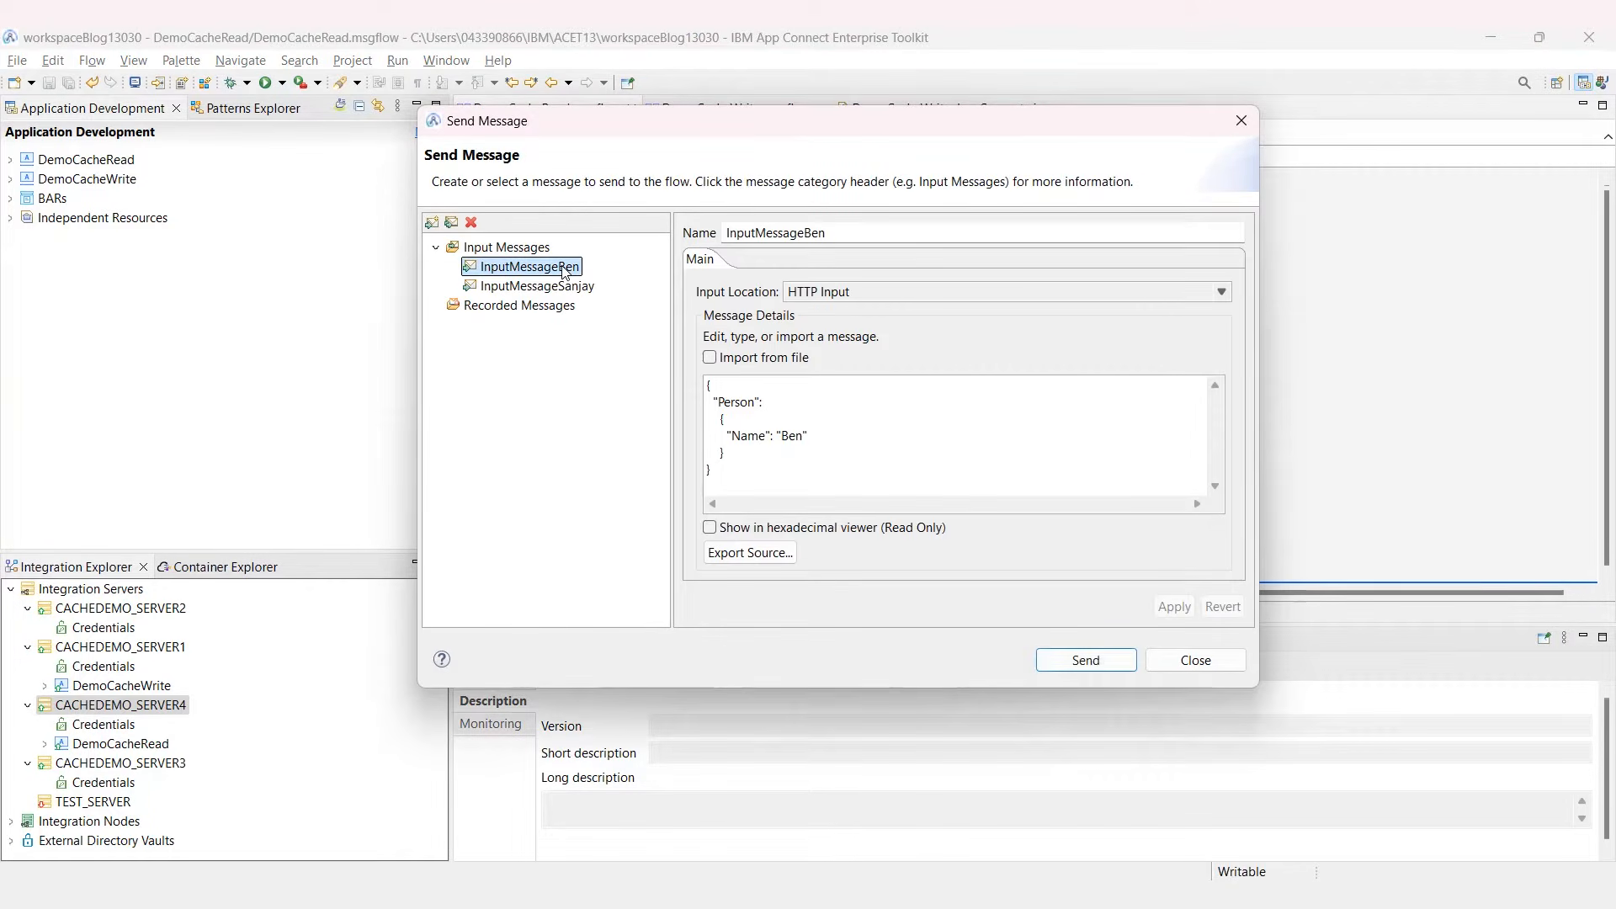
drag(840, 440, 728, 437)
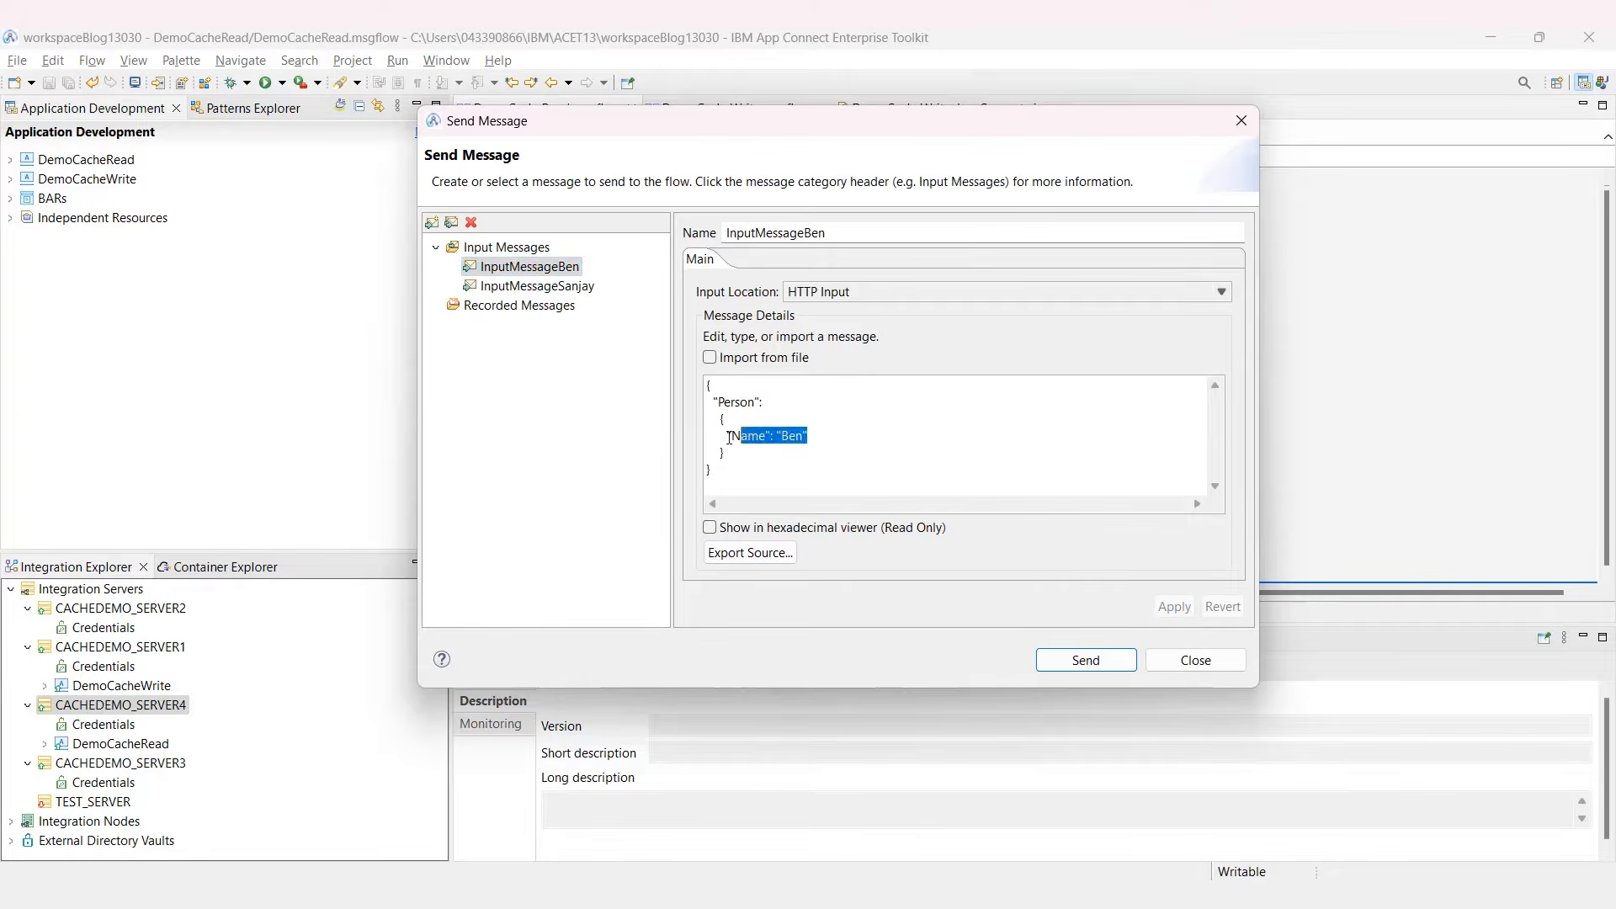
click(1058, 664)
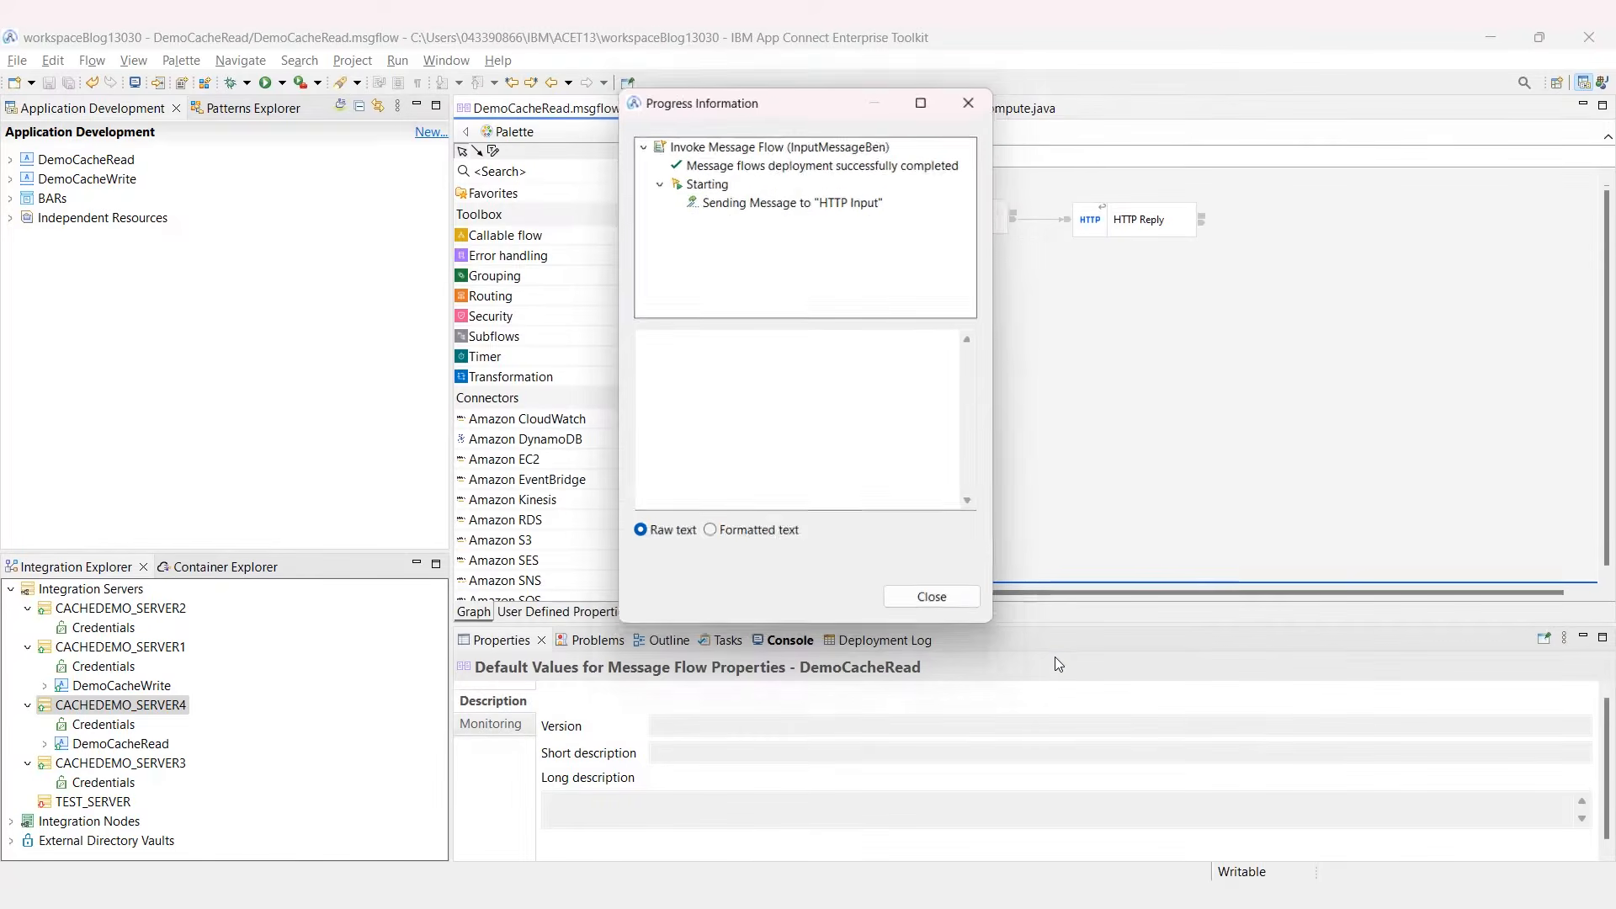
click(905, 221)
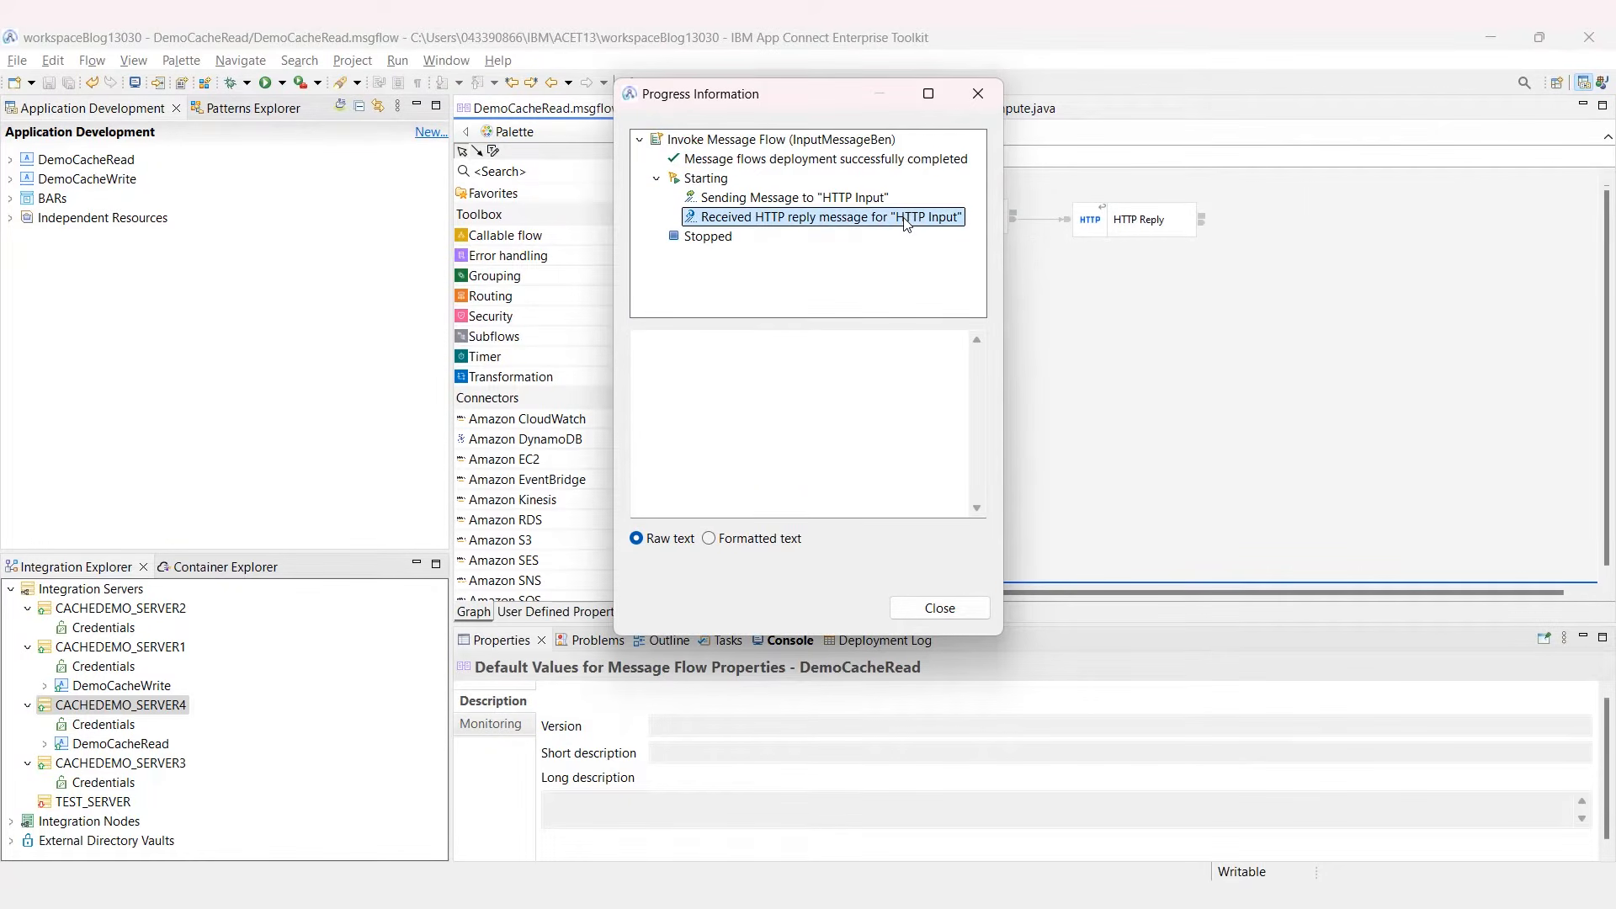
drag(707, 392, 594, 389)
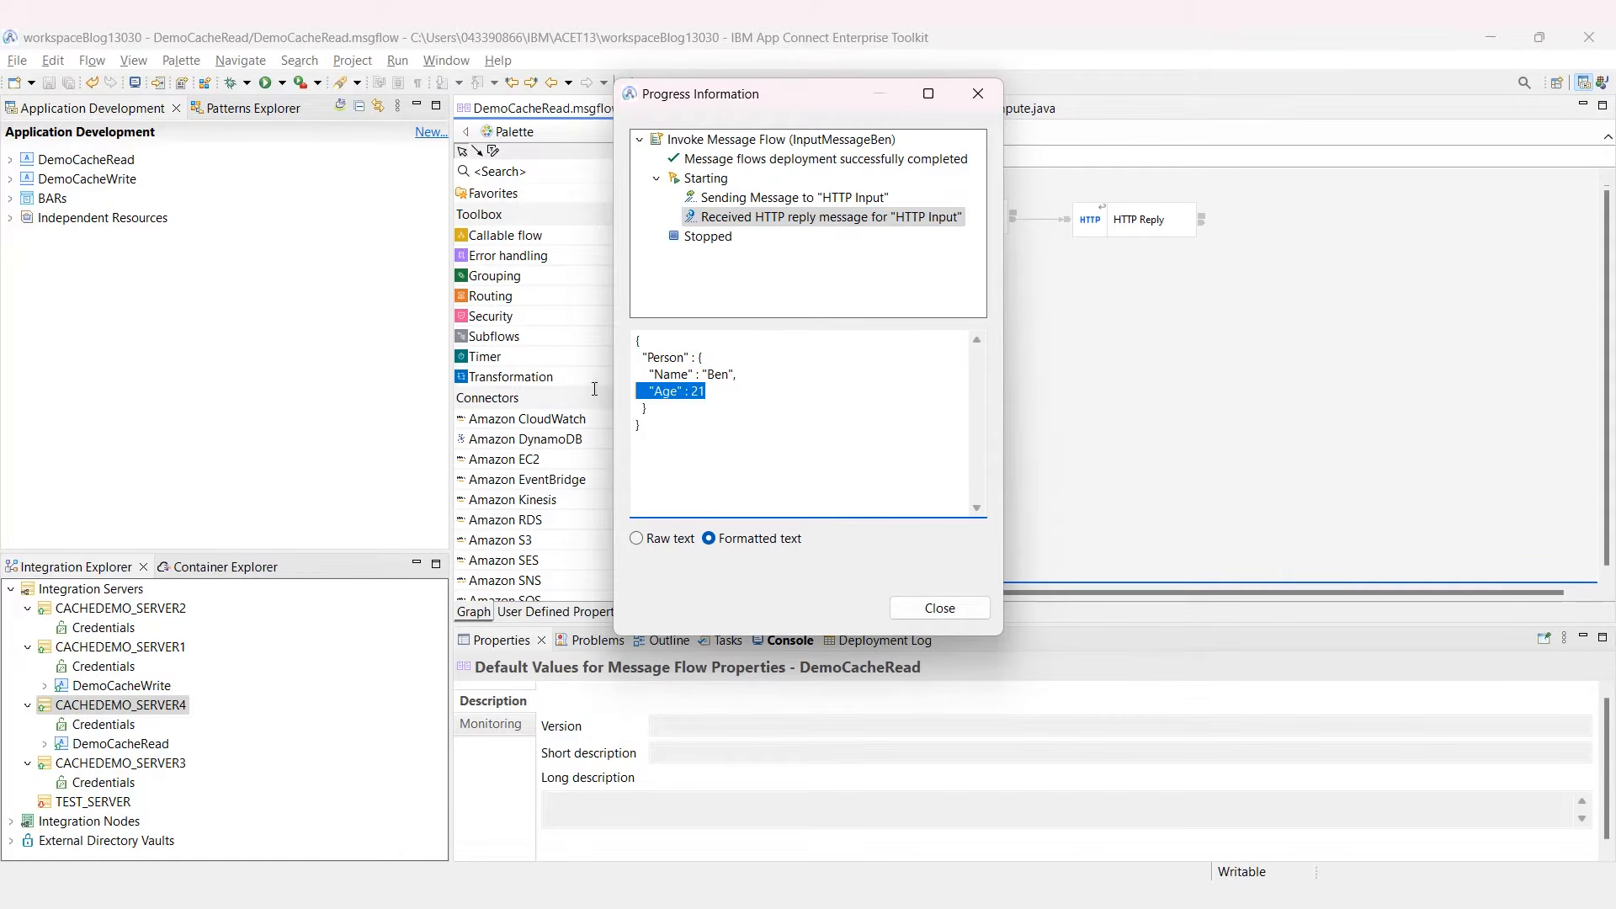
click(938, 608)
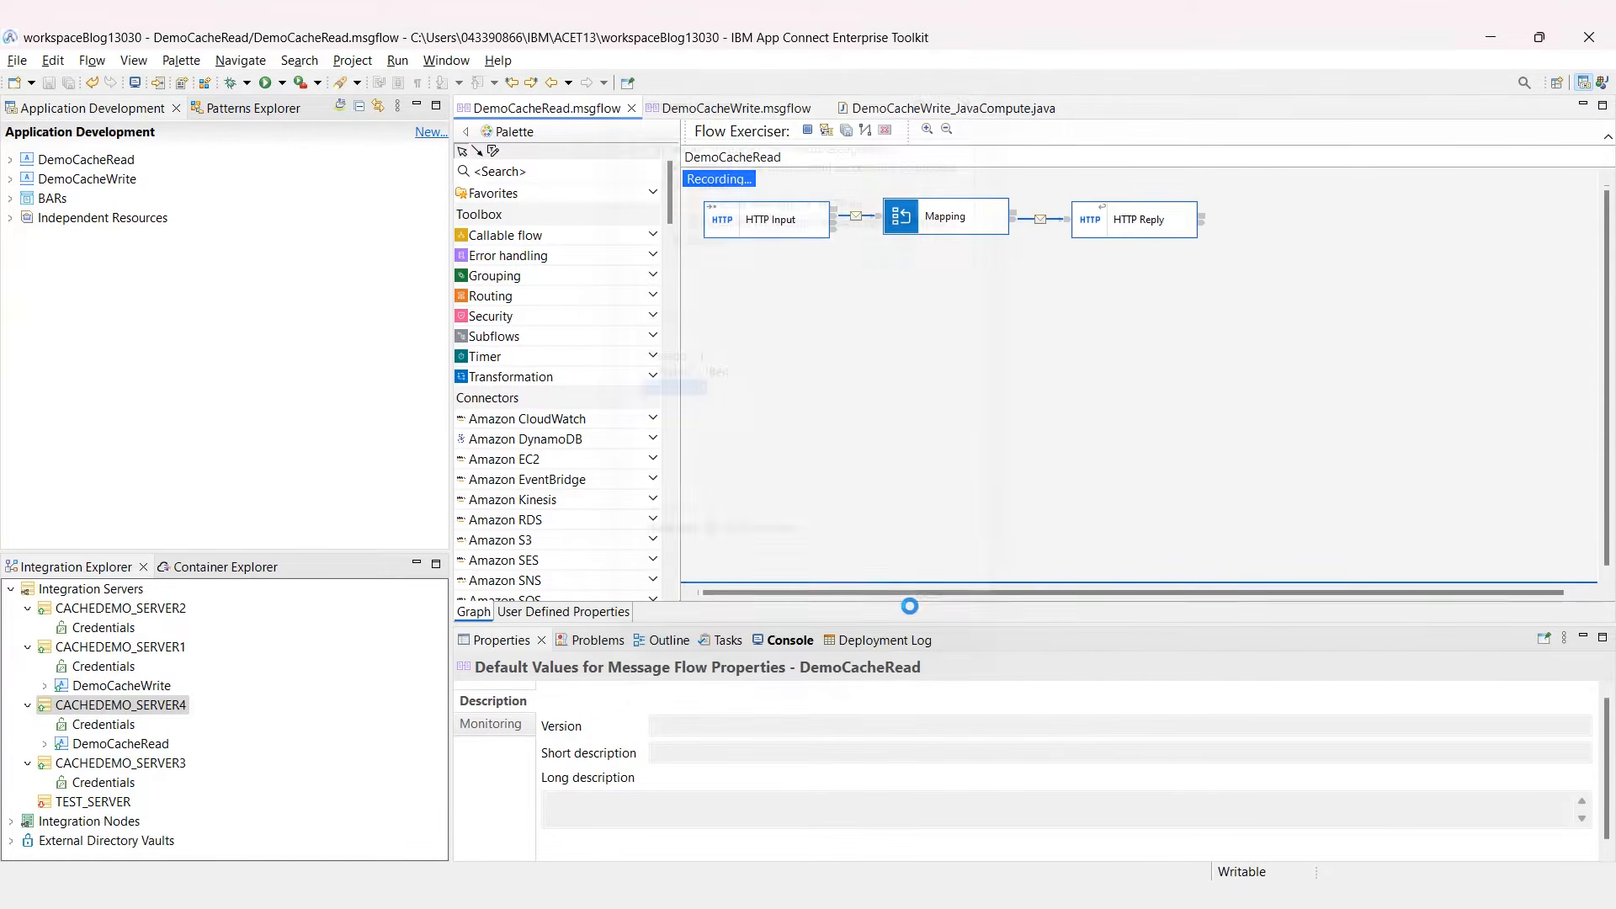
Step: Rerun the port 7604 cache check, now showing personMap with 1 key using 9 bytes
key(alt+Tab)
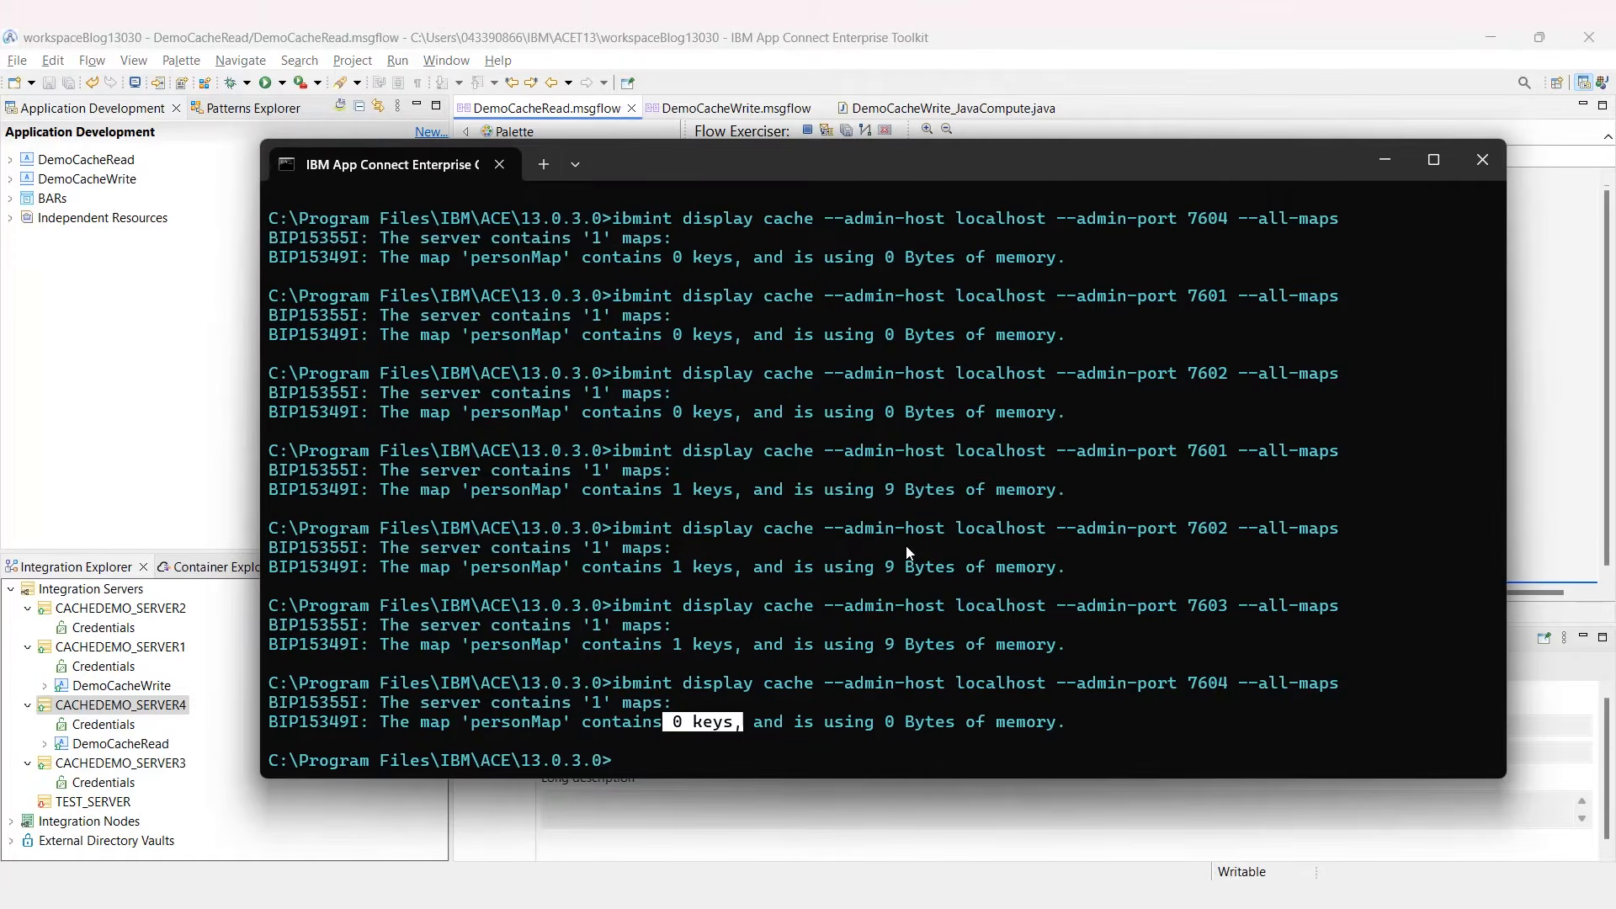
key(Up)
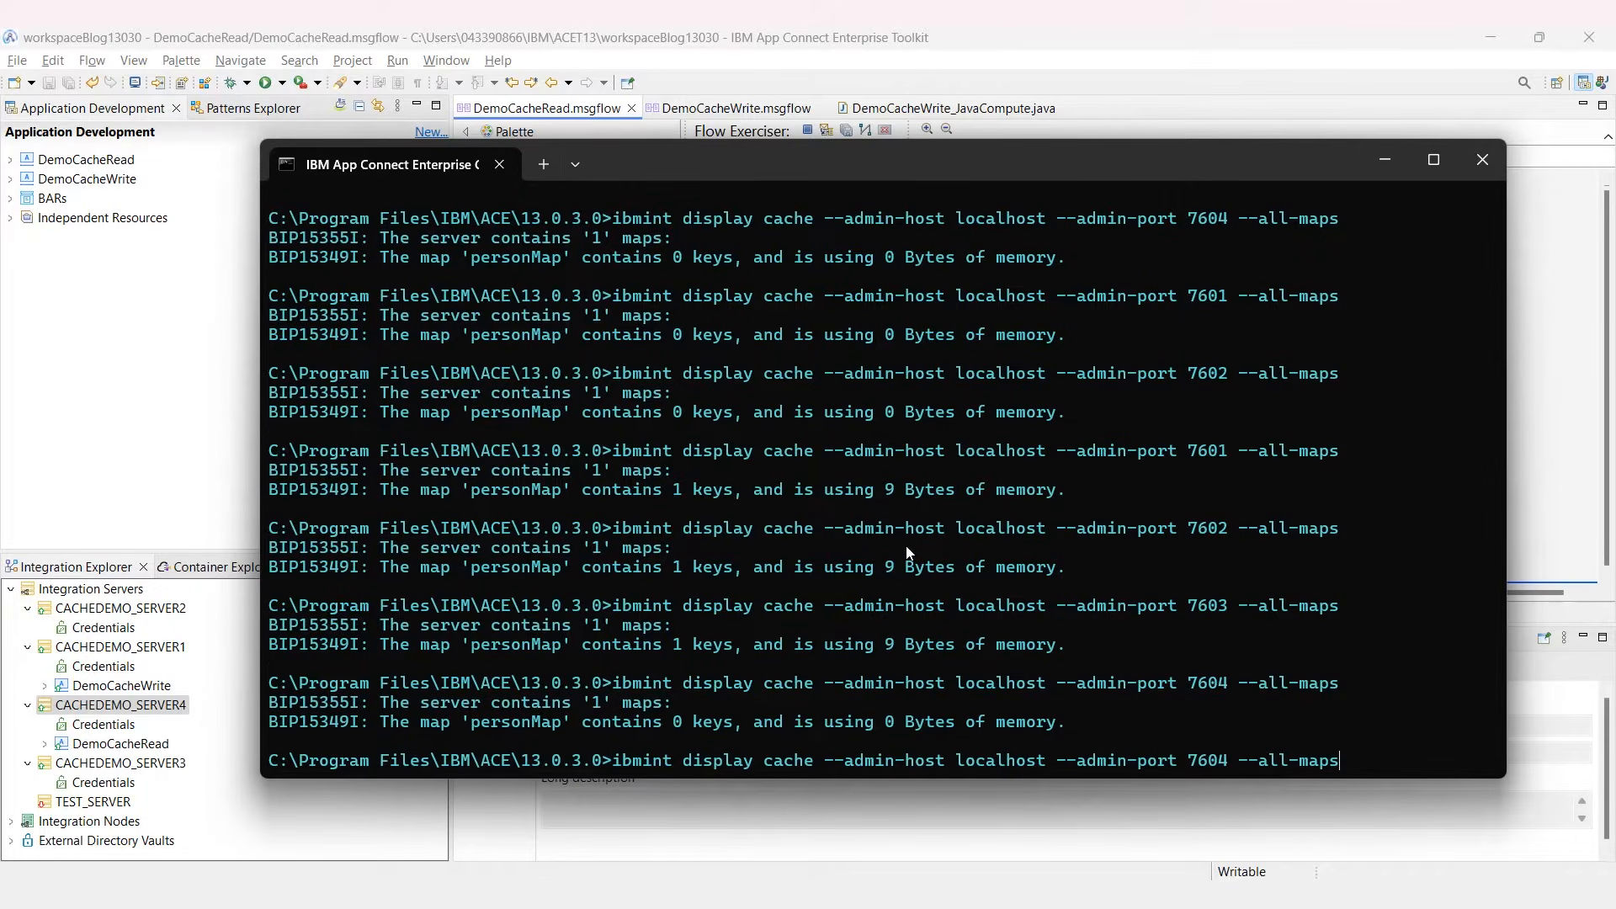
key(Return)
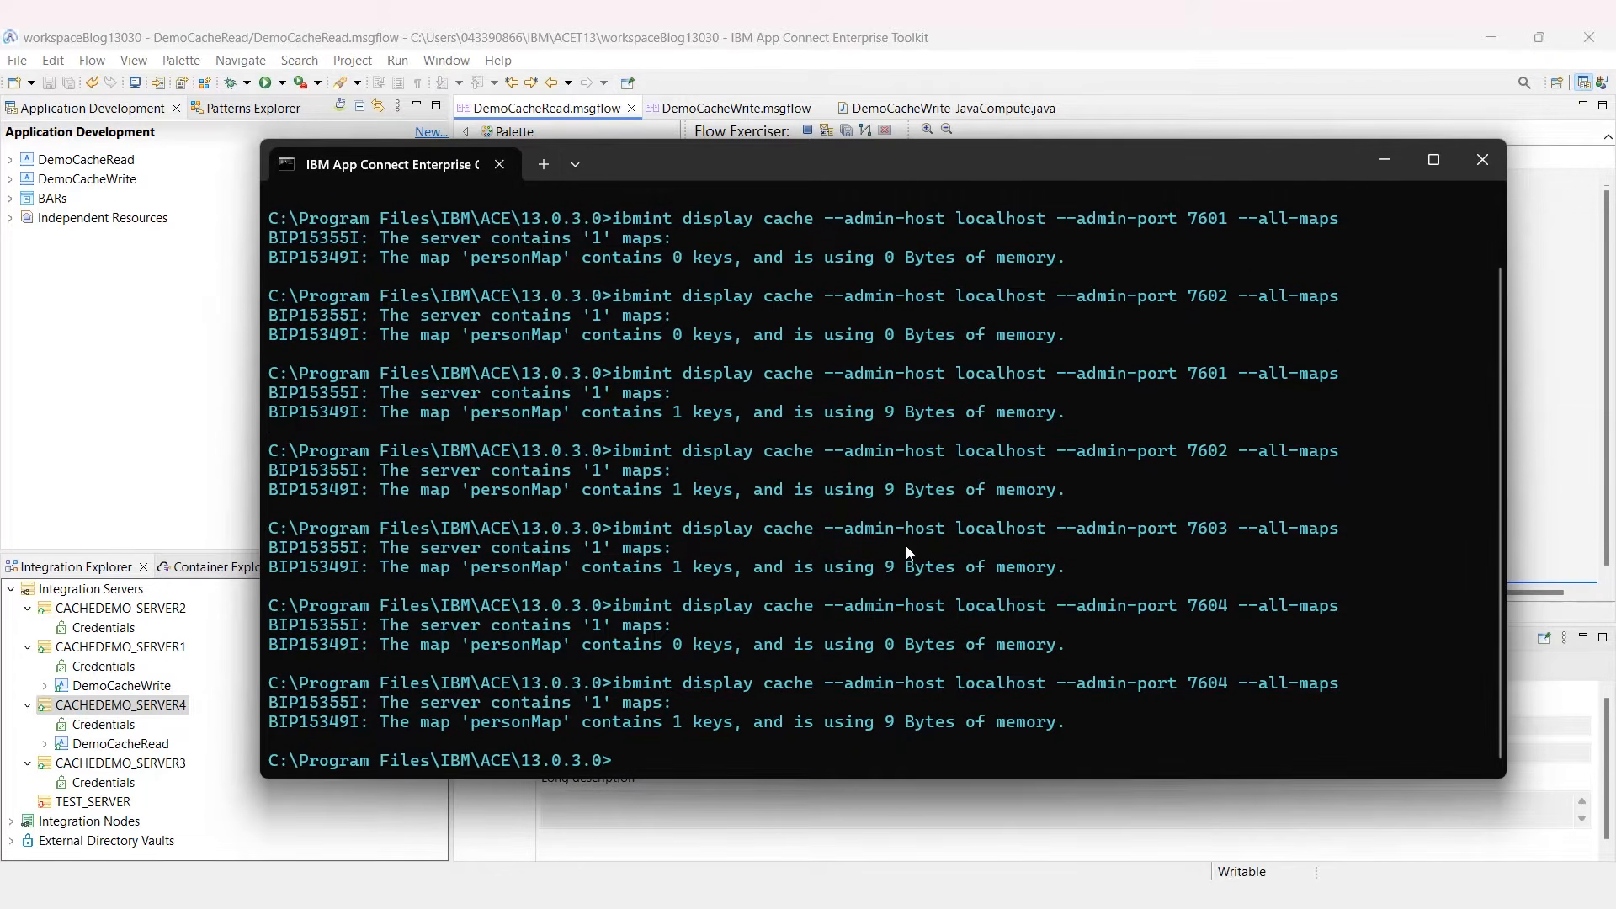
drag(740, 721, 663, 724)
click(741, 648)
click(806, 38)
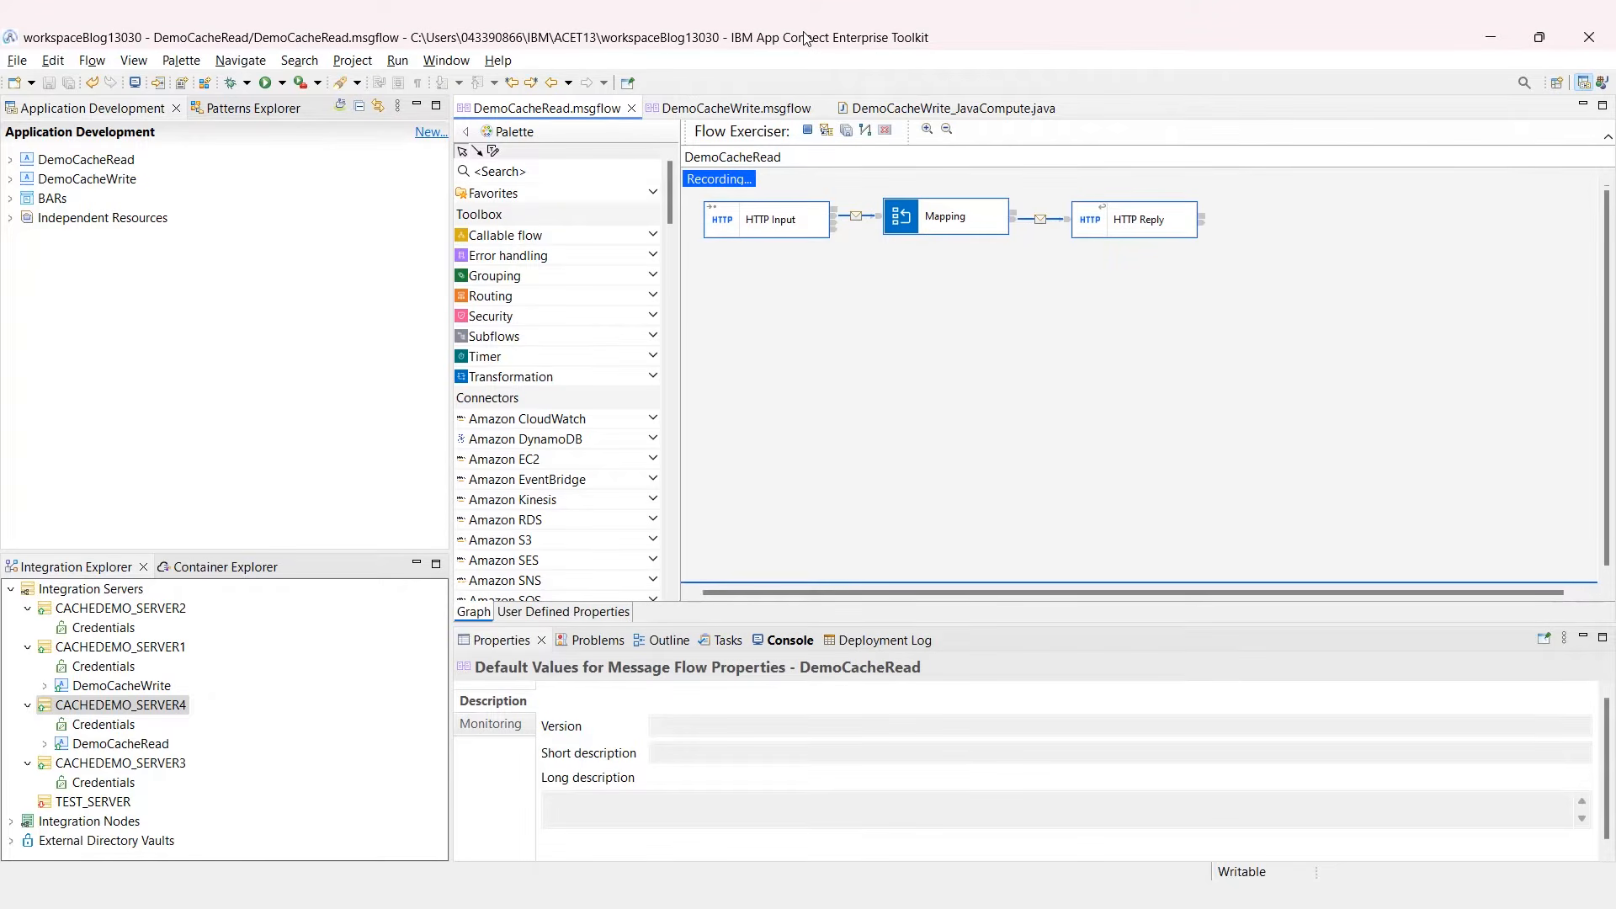
Step: Preview the second saved input message for DemoCacheWrite without sending it
click(730, 108)
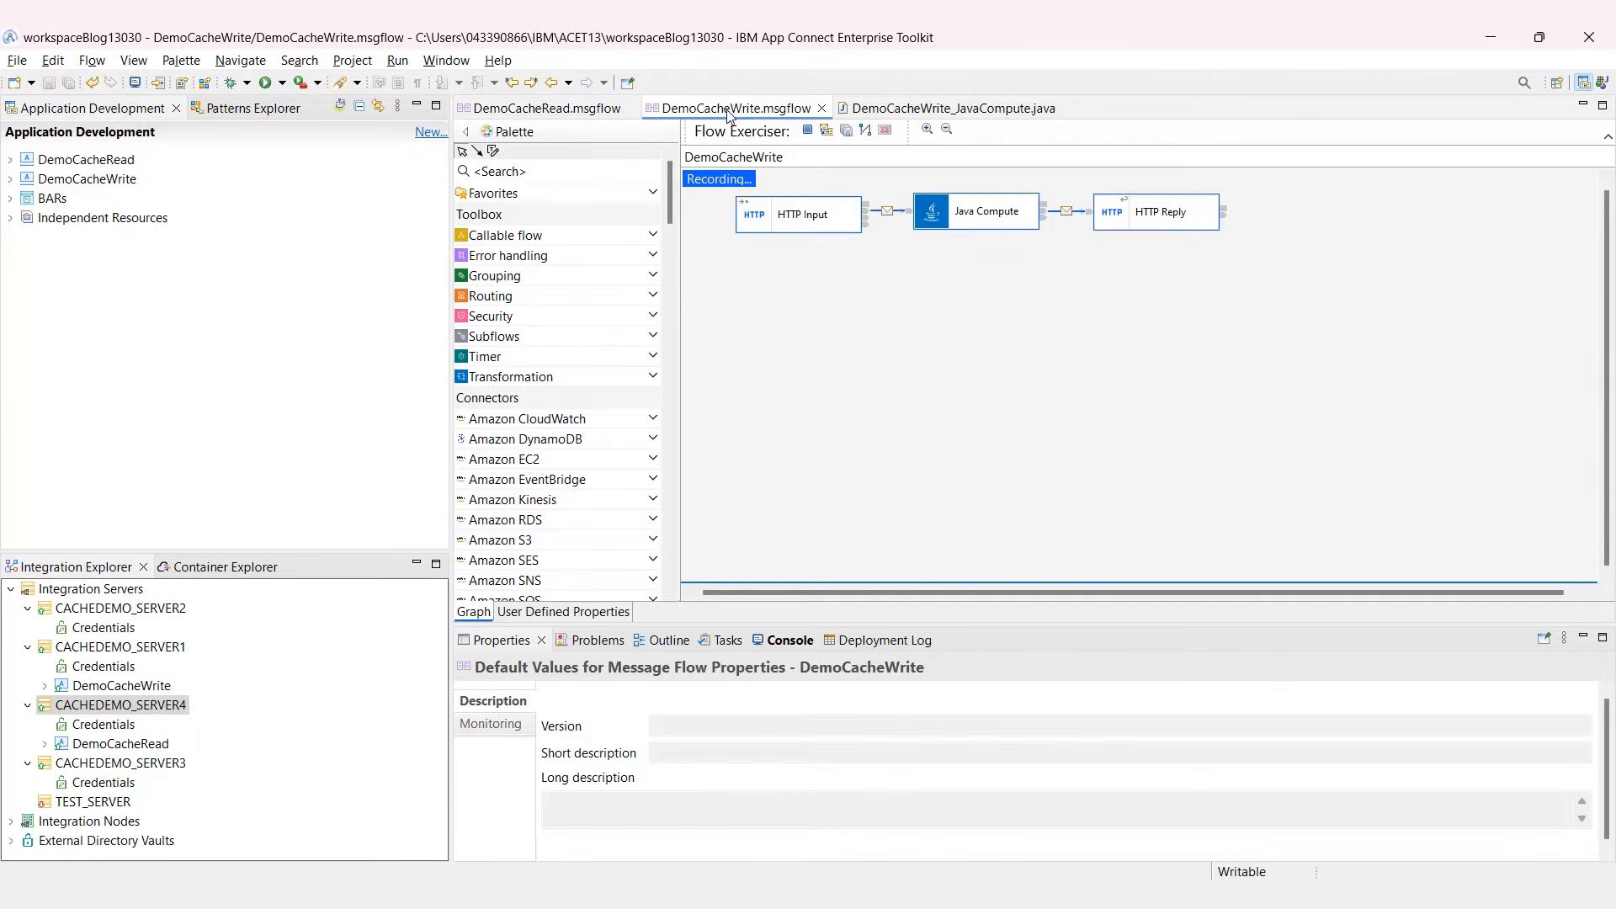
click(827, 130)
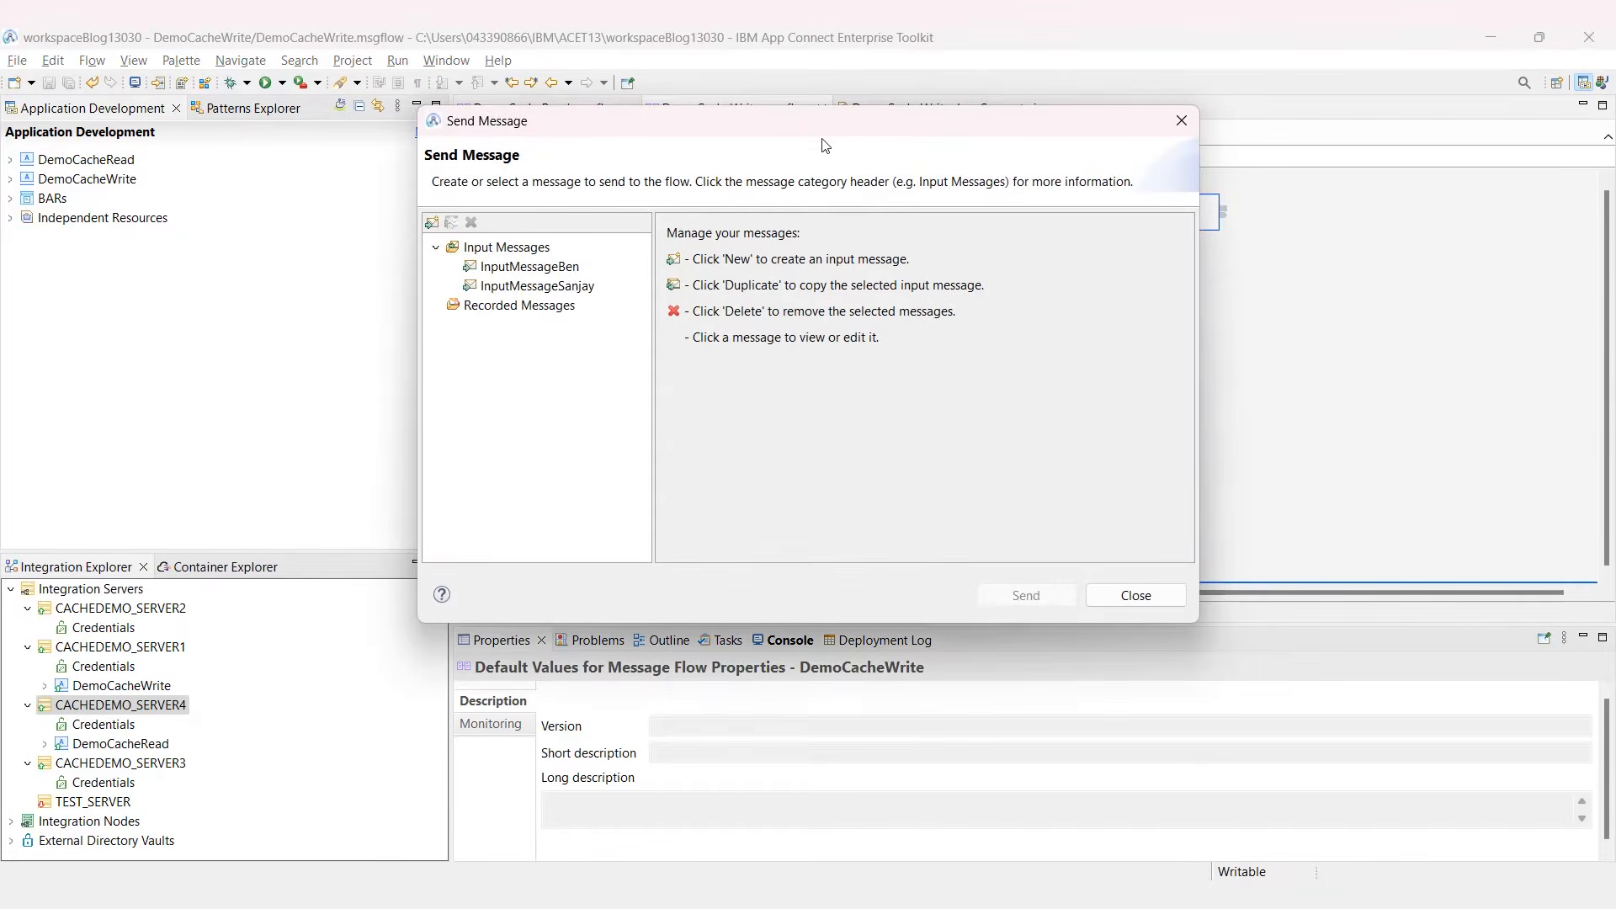
click(593, 289)
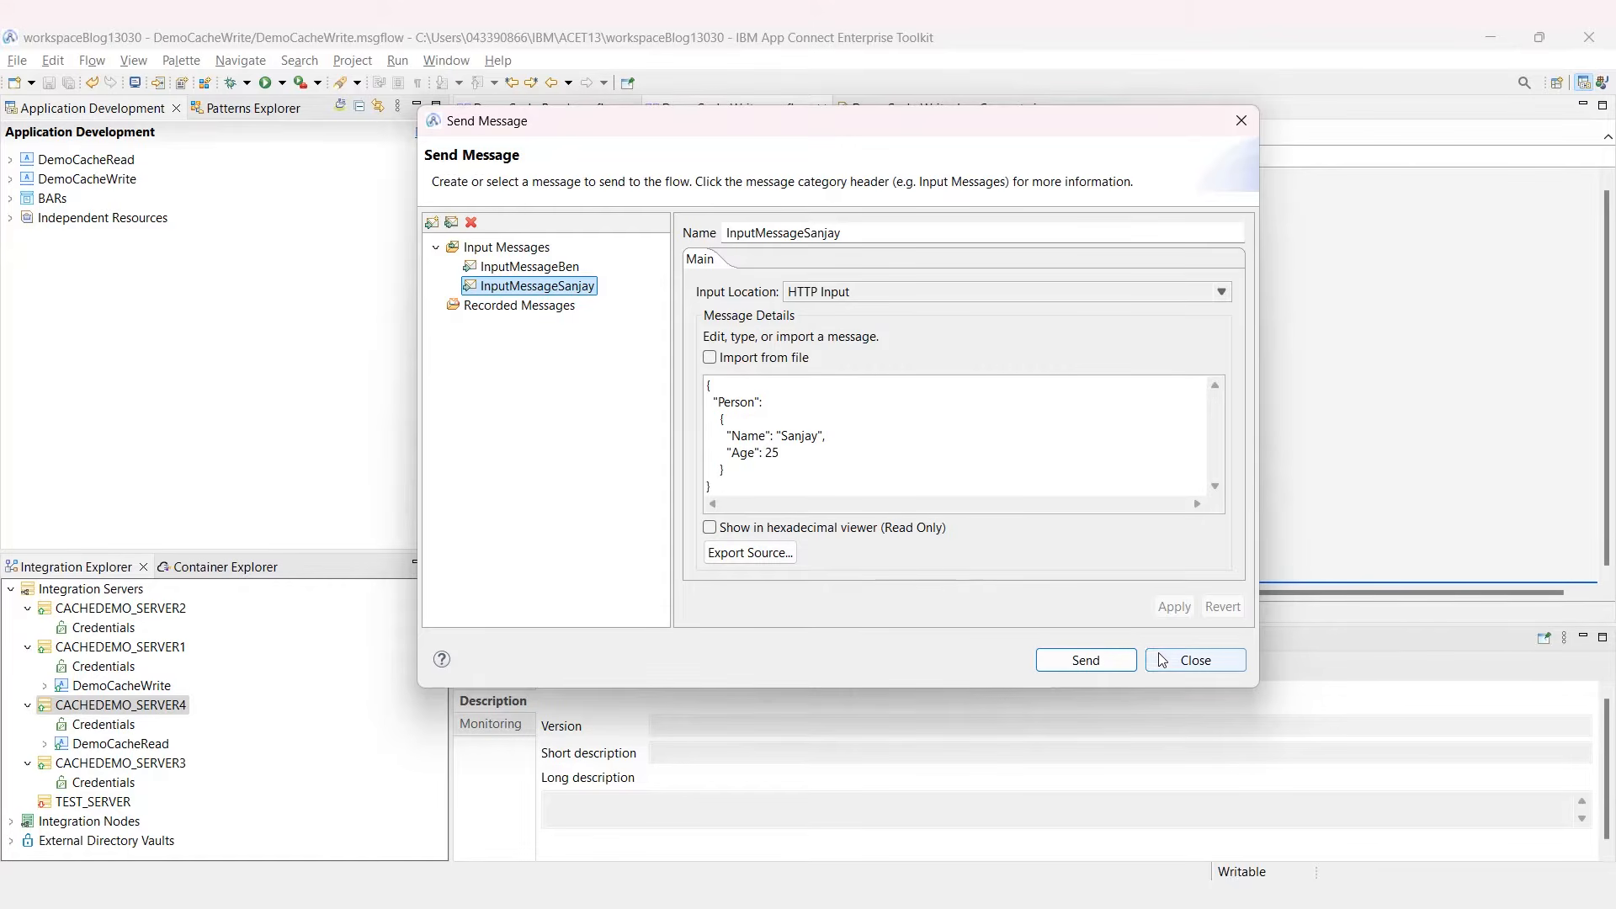
click(1195, 660)
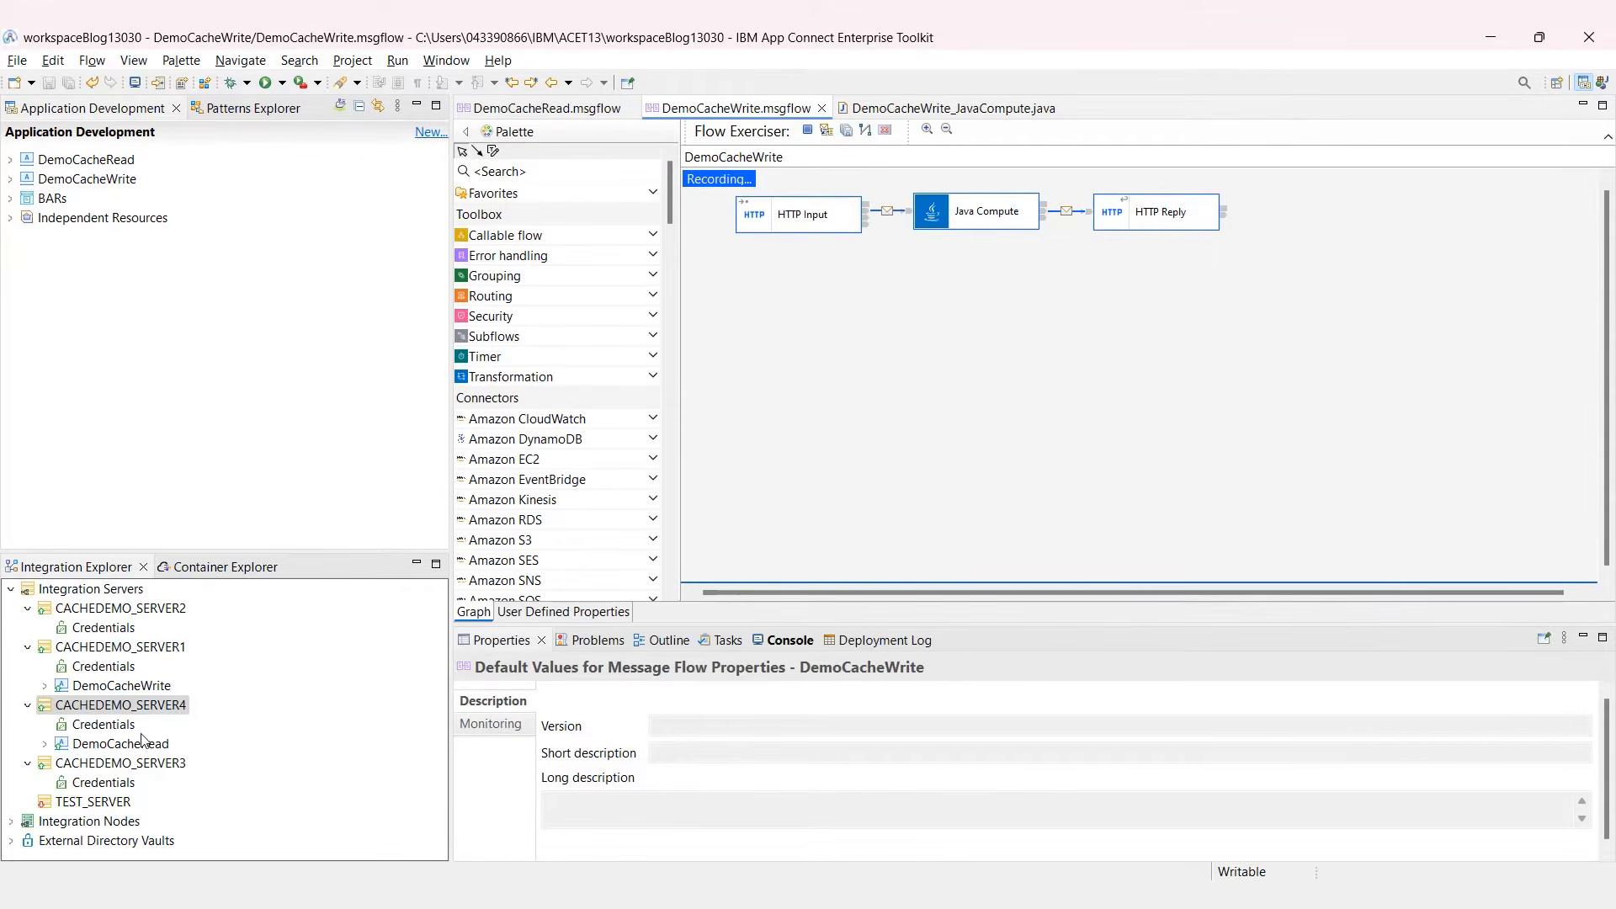
Step: Stop the CACHEDEMO_SERVER3 integration server from Integration Explorer
click(142, 764)
right_click(142, 764)
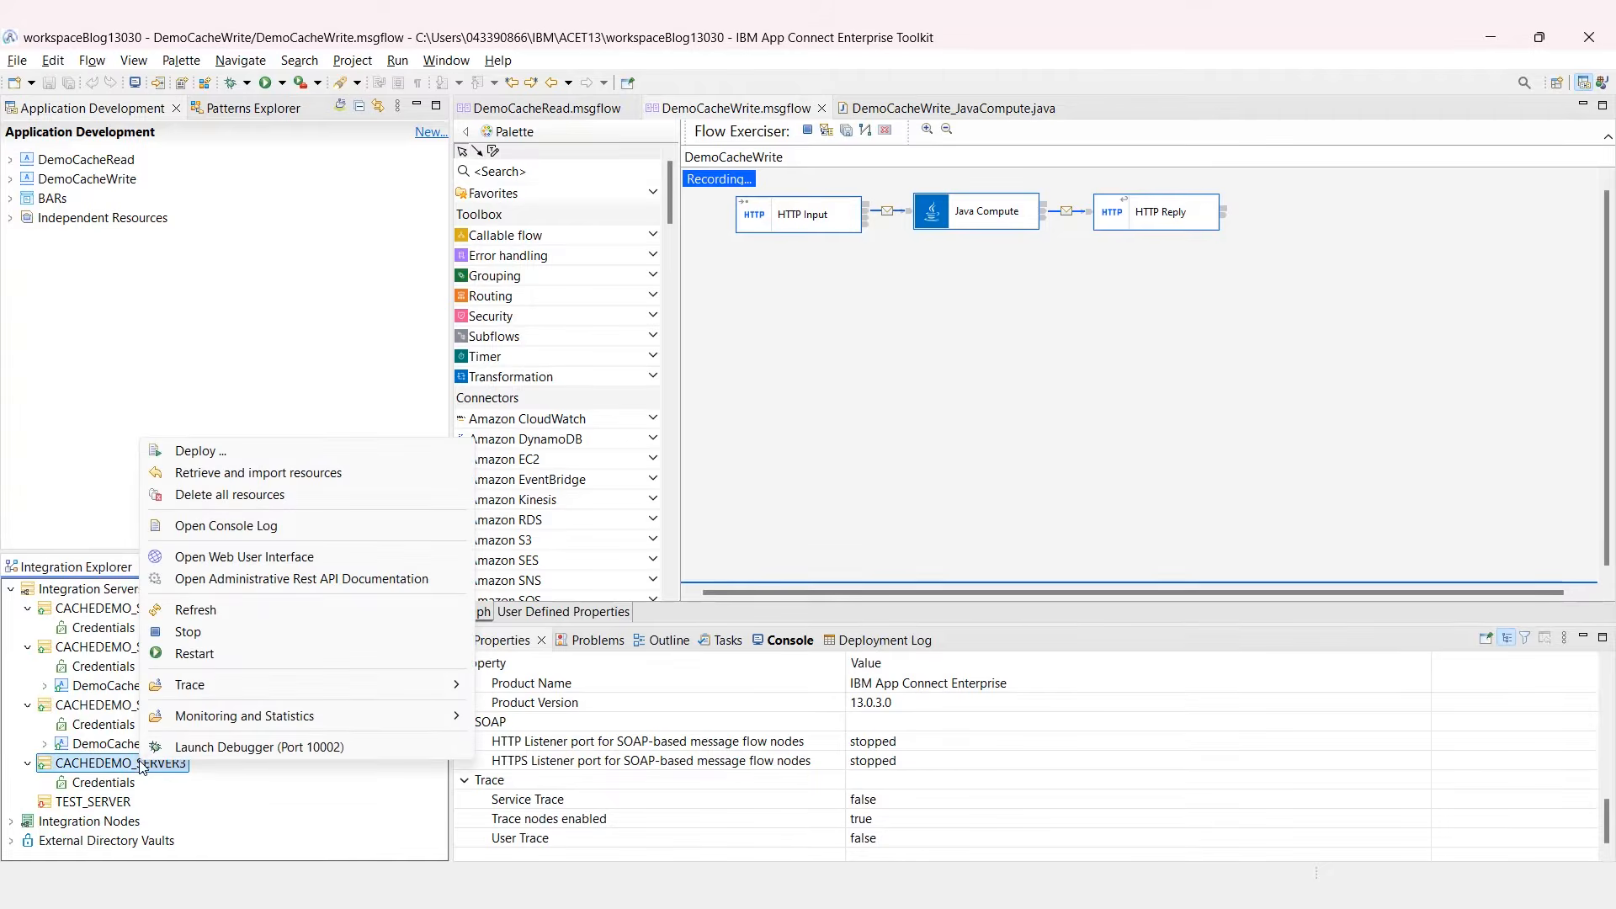
click(188, 632)
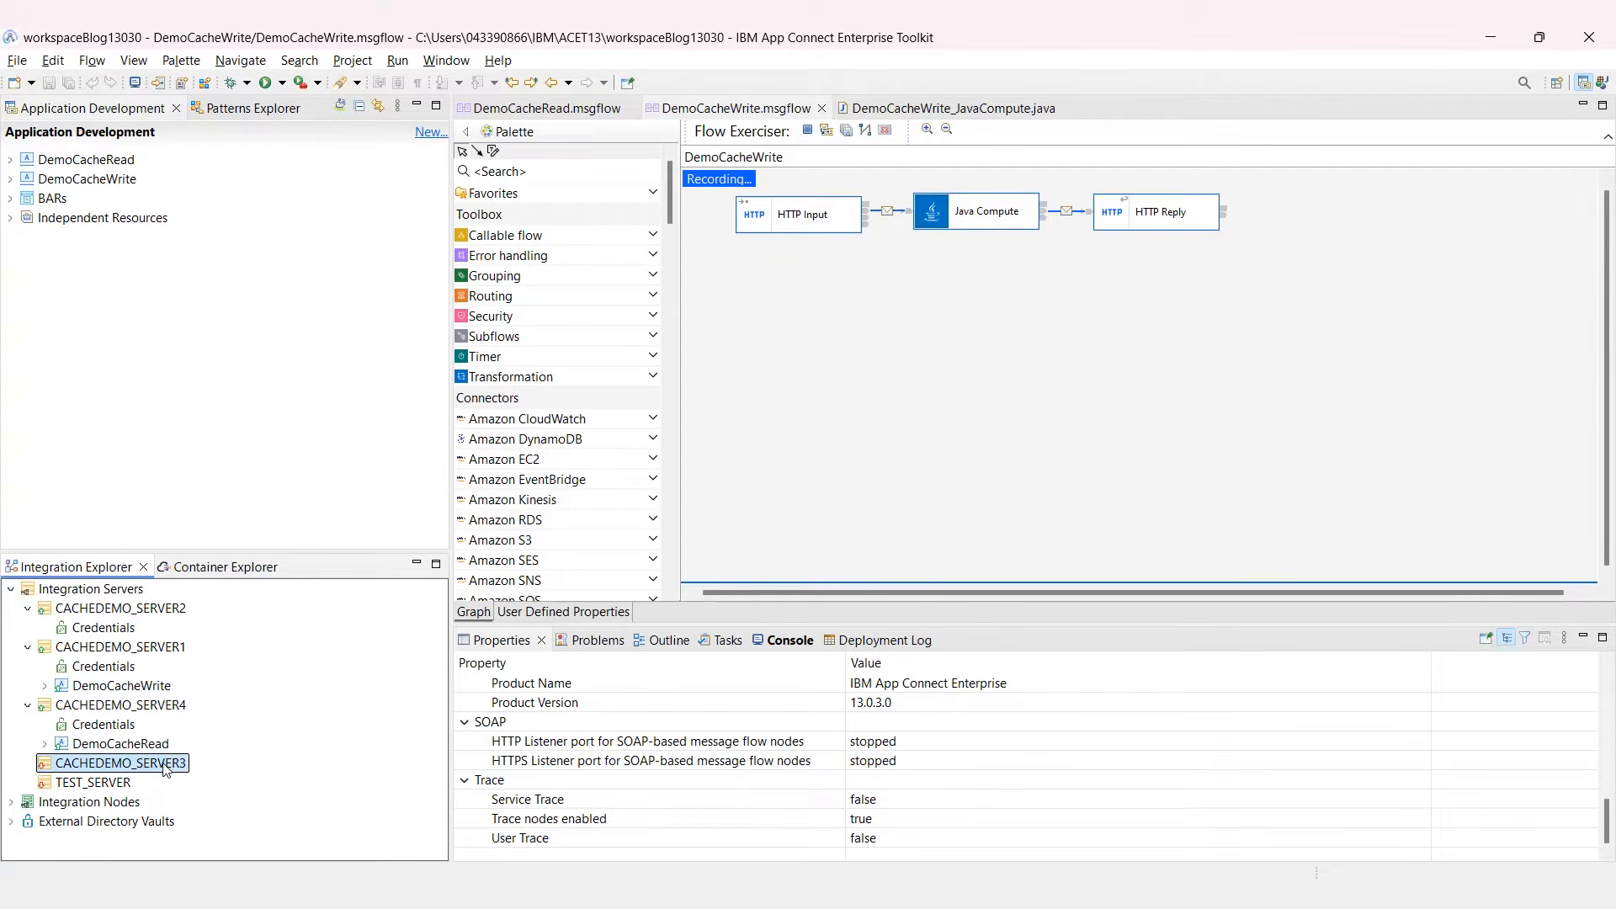
Step: Clear the terminal and rerun the port 7603 cache check, which fails with BIP1921S
key(alt+Tab)
text(cls)
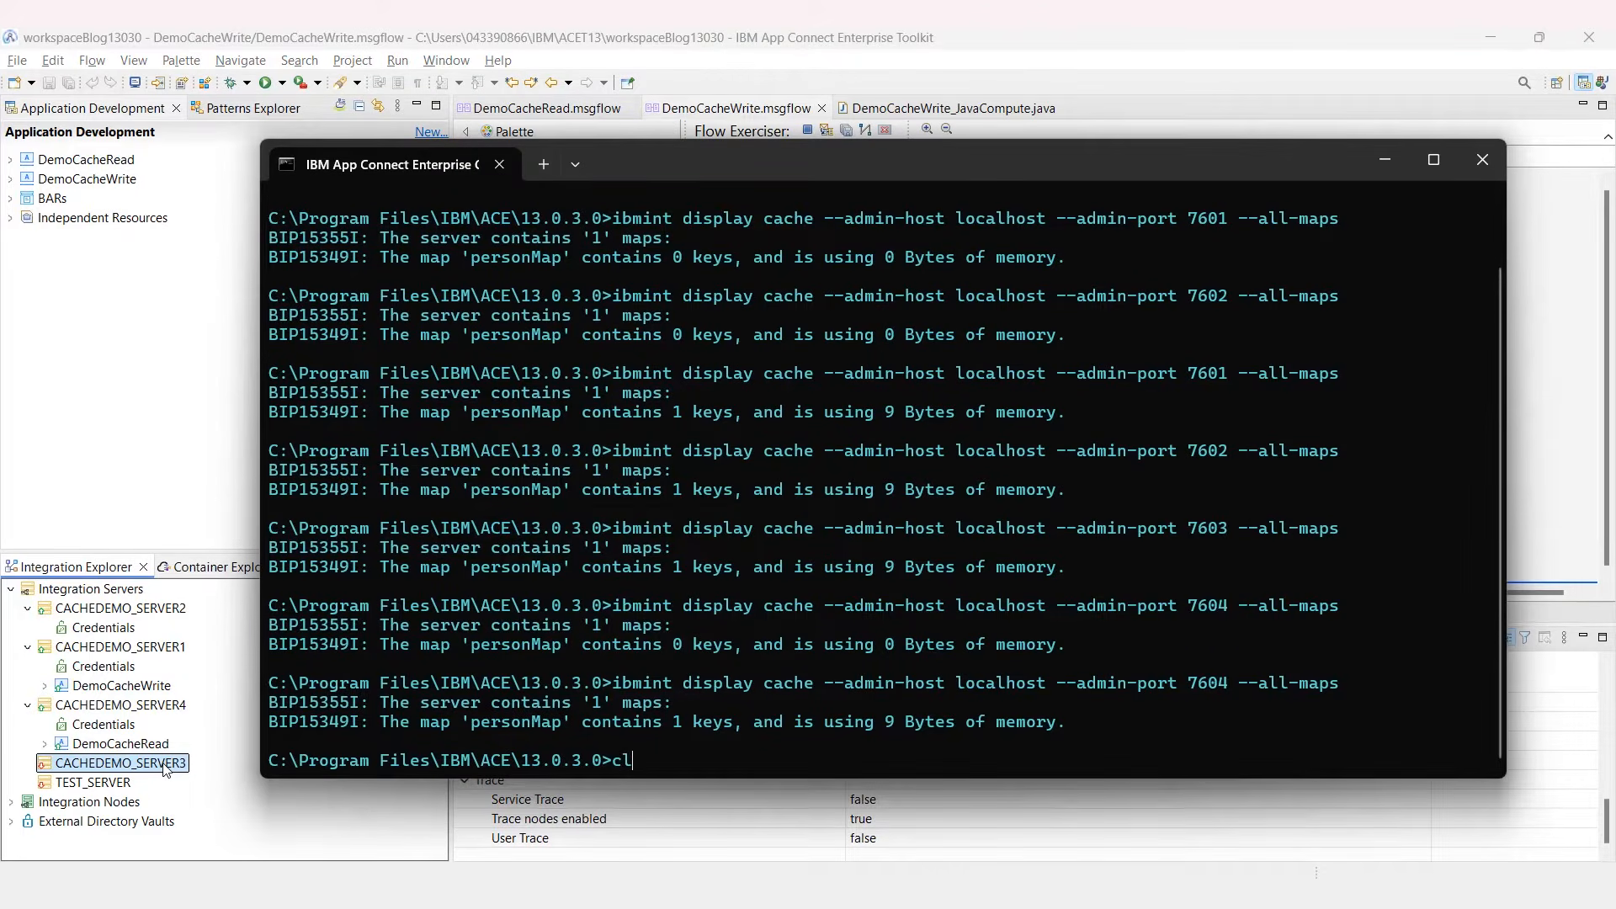
key(Return)
text(ibm)
key(F8)
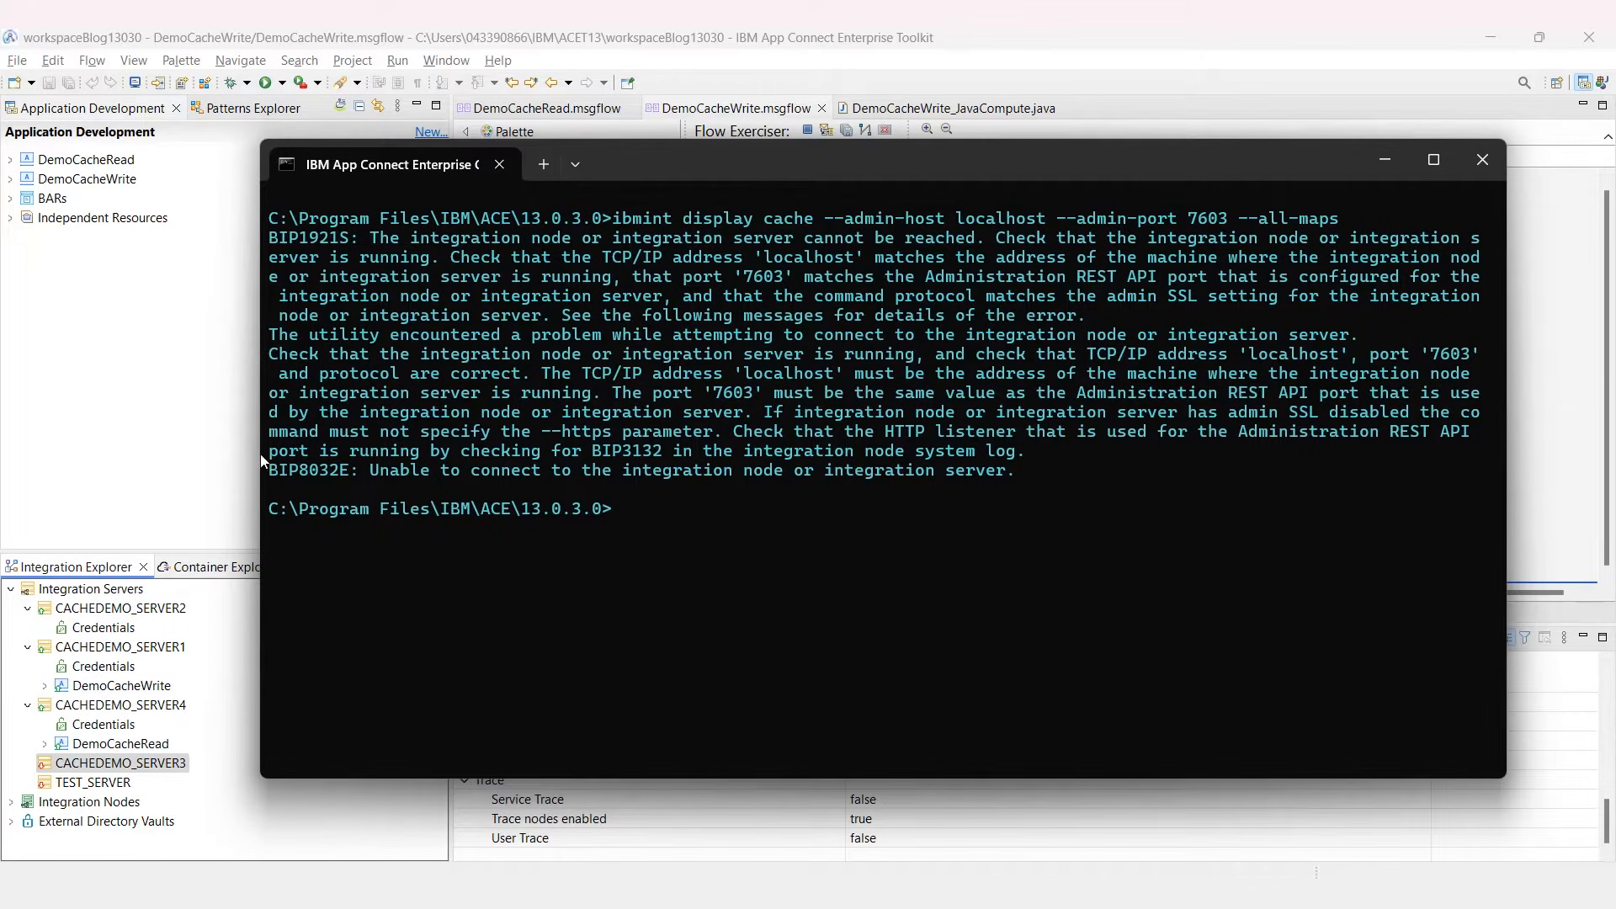
click(219, 447)
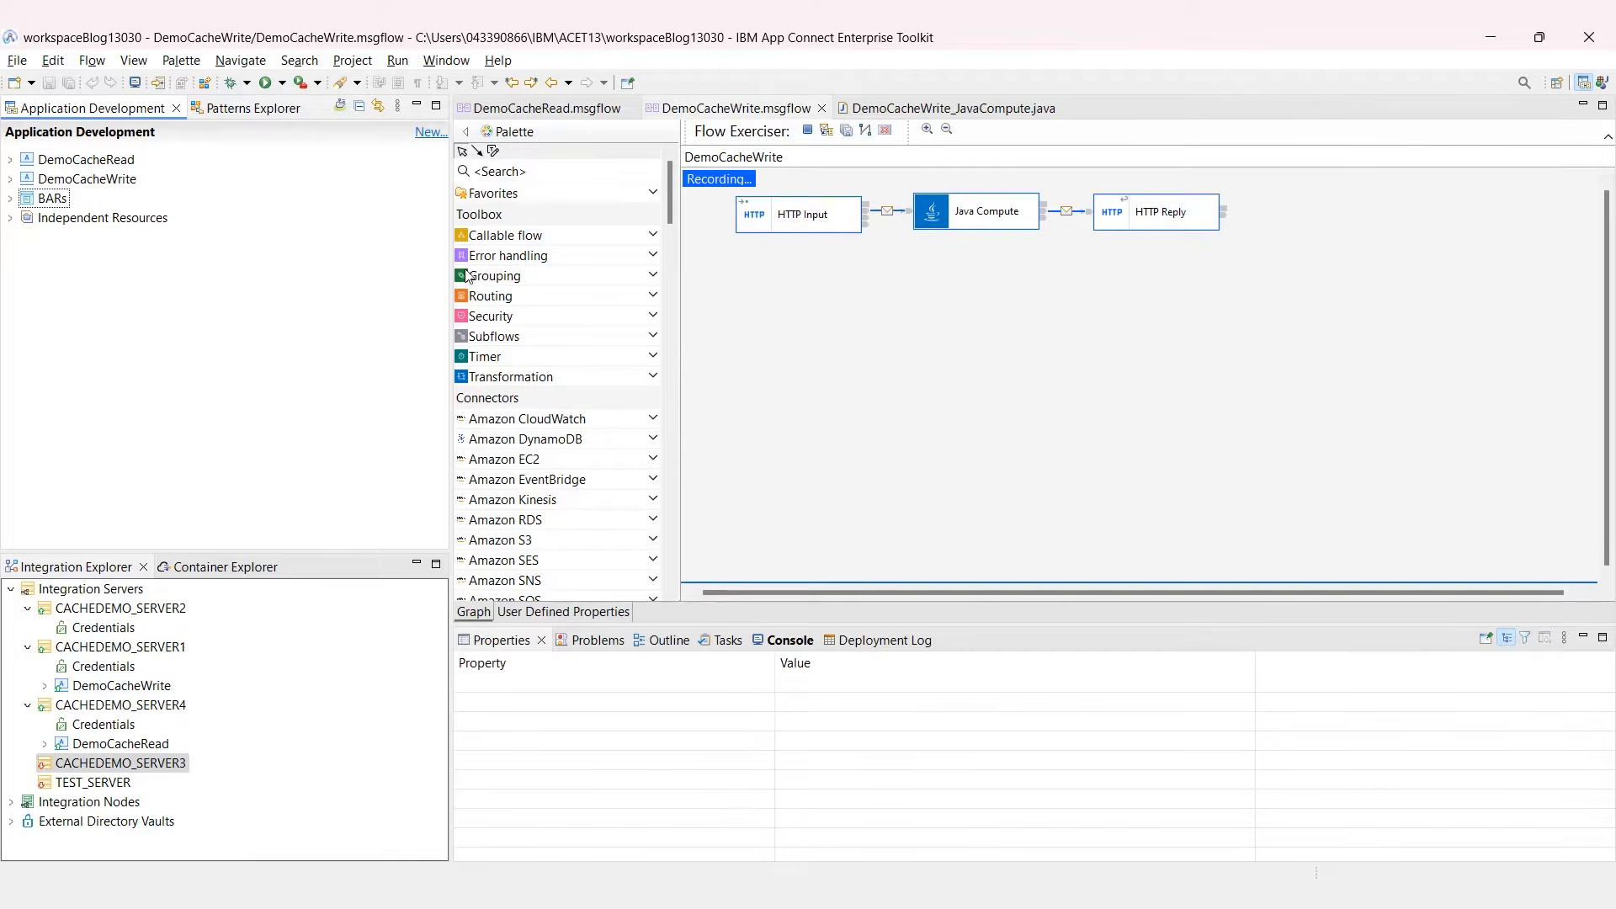
Step: Send the second stored person message through DemoCacheWrite to cache it
click(826, 132)
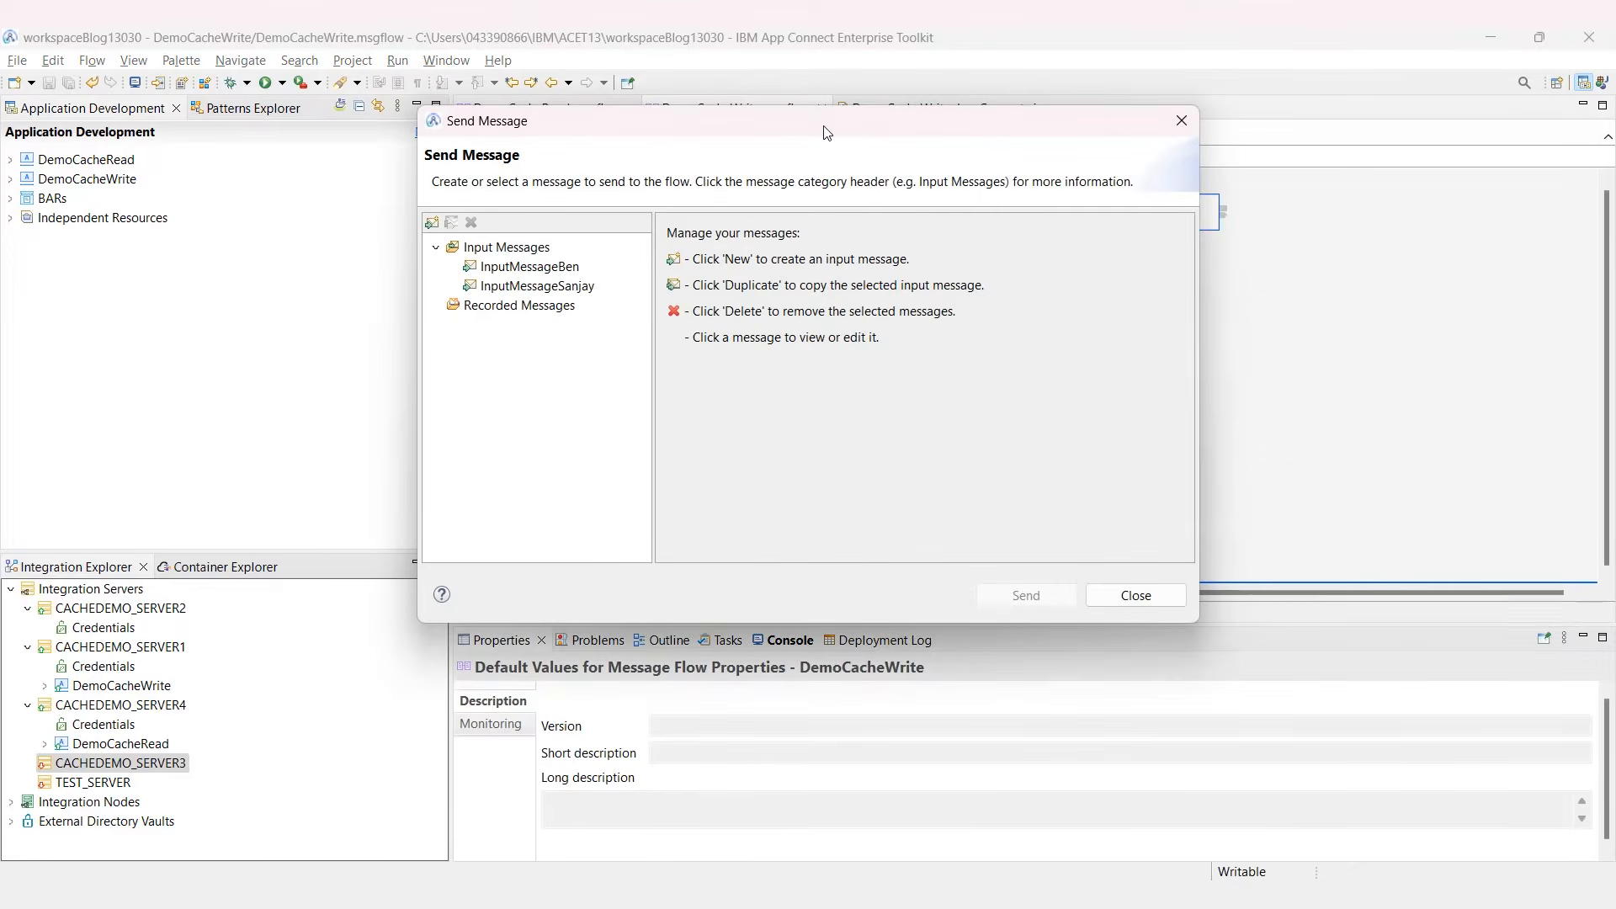
click(572, 284)
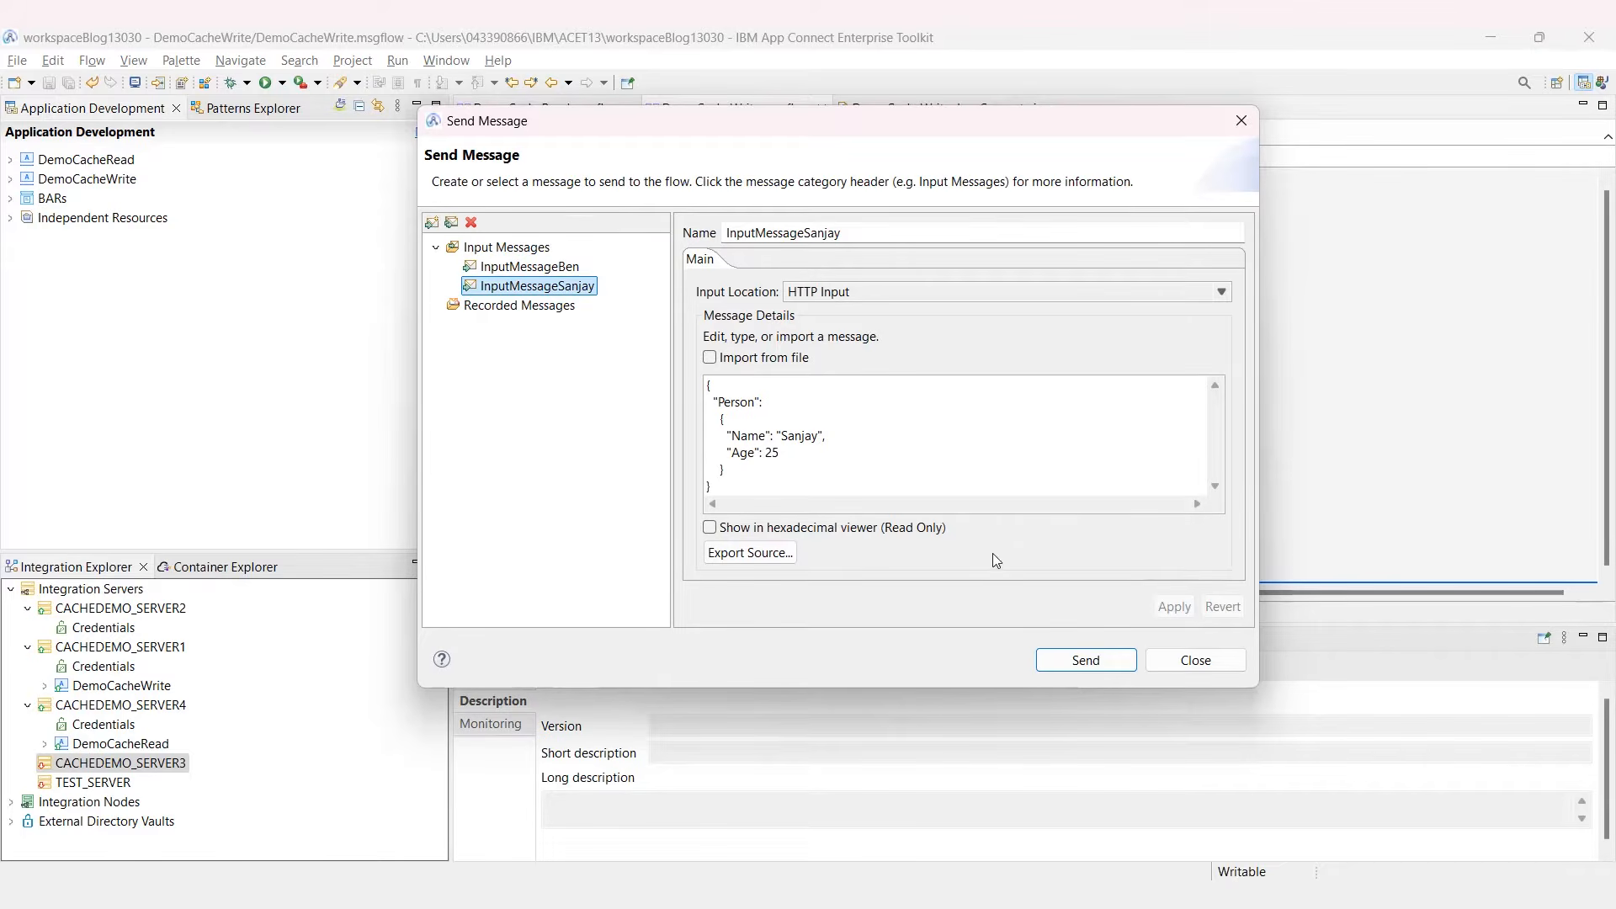
click(1119, 659)
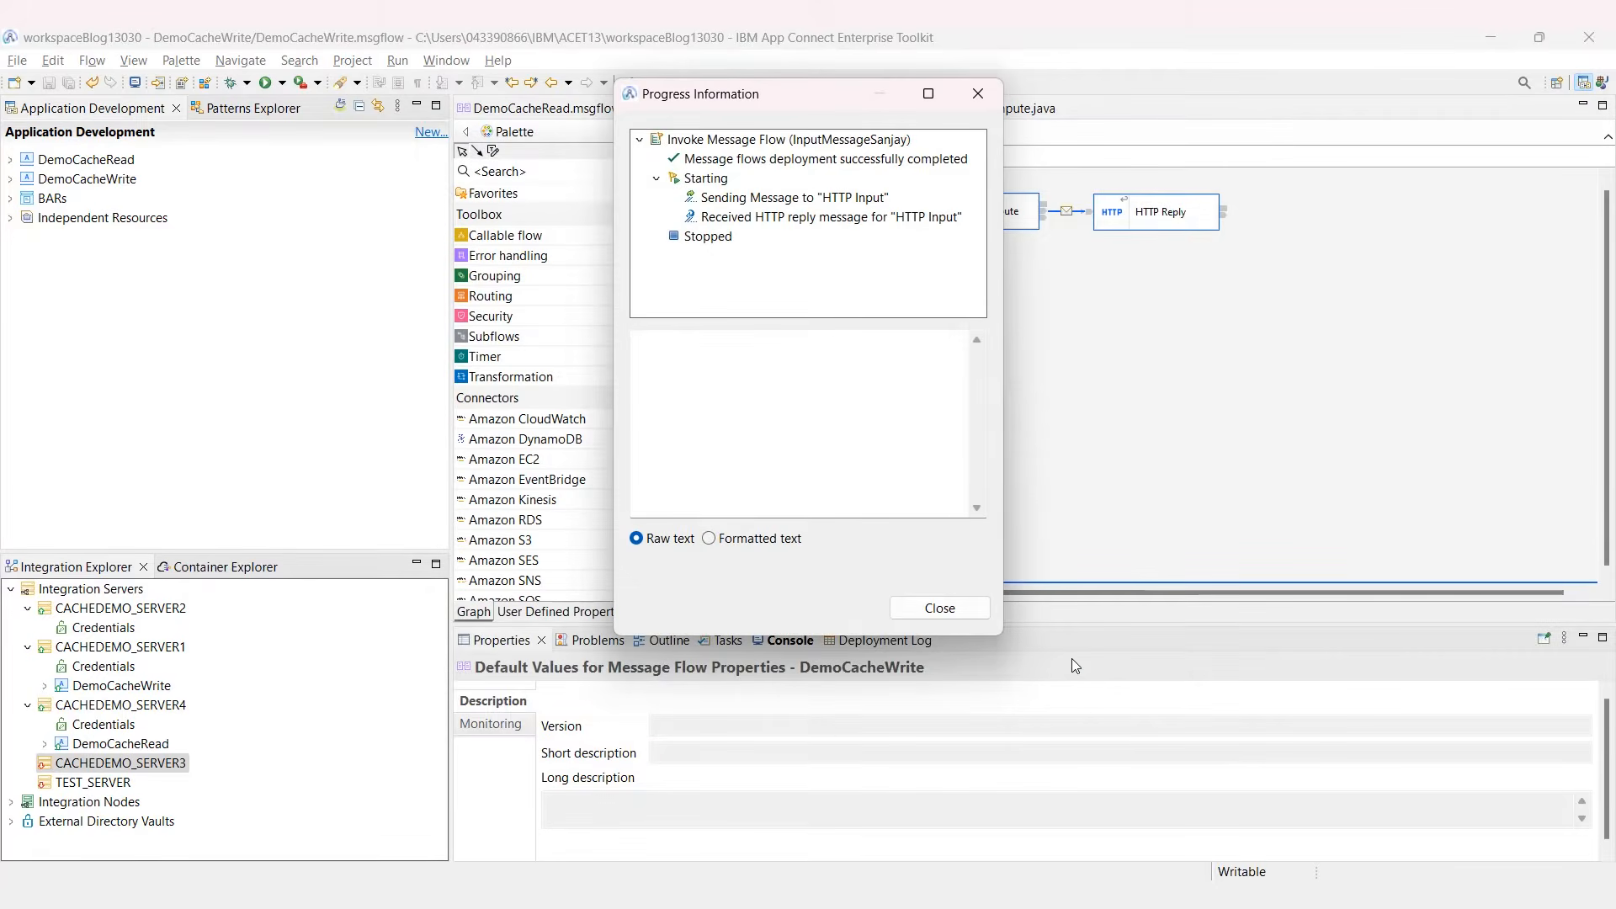
click(883, 224)
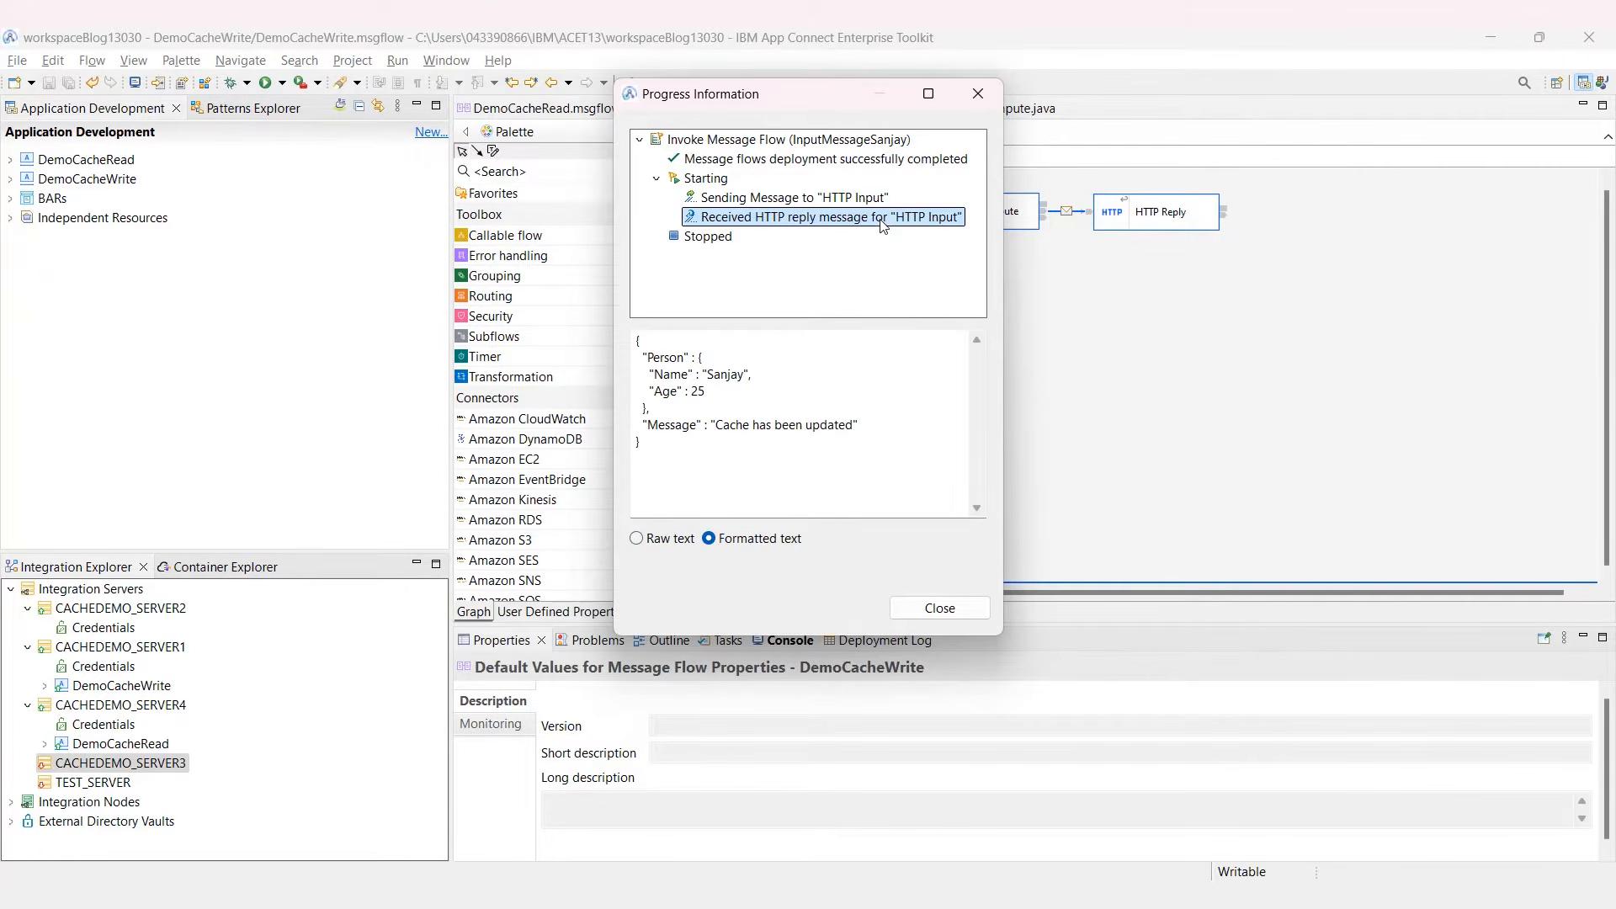
click(934, 608)
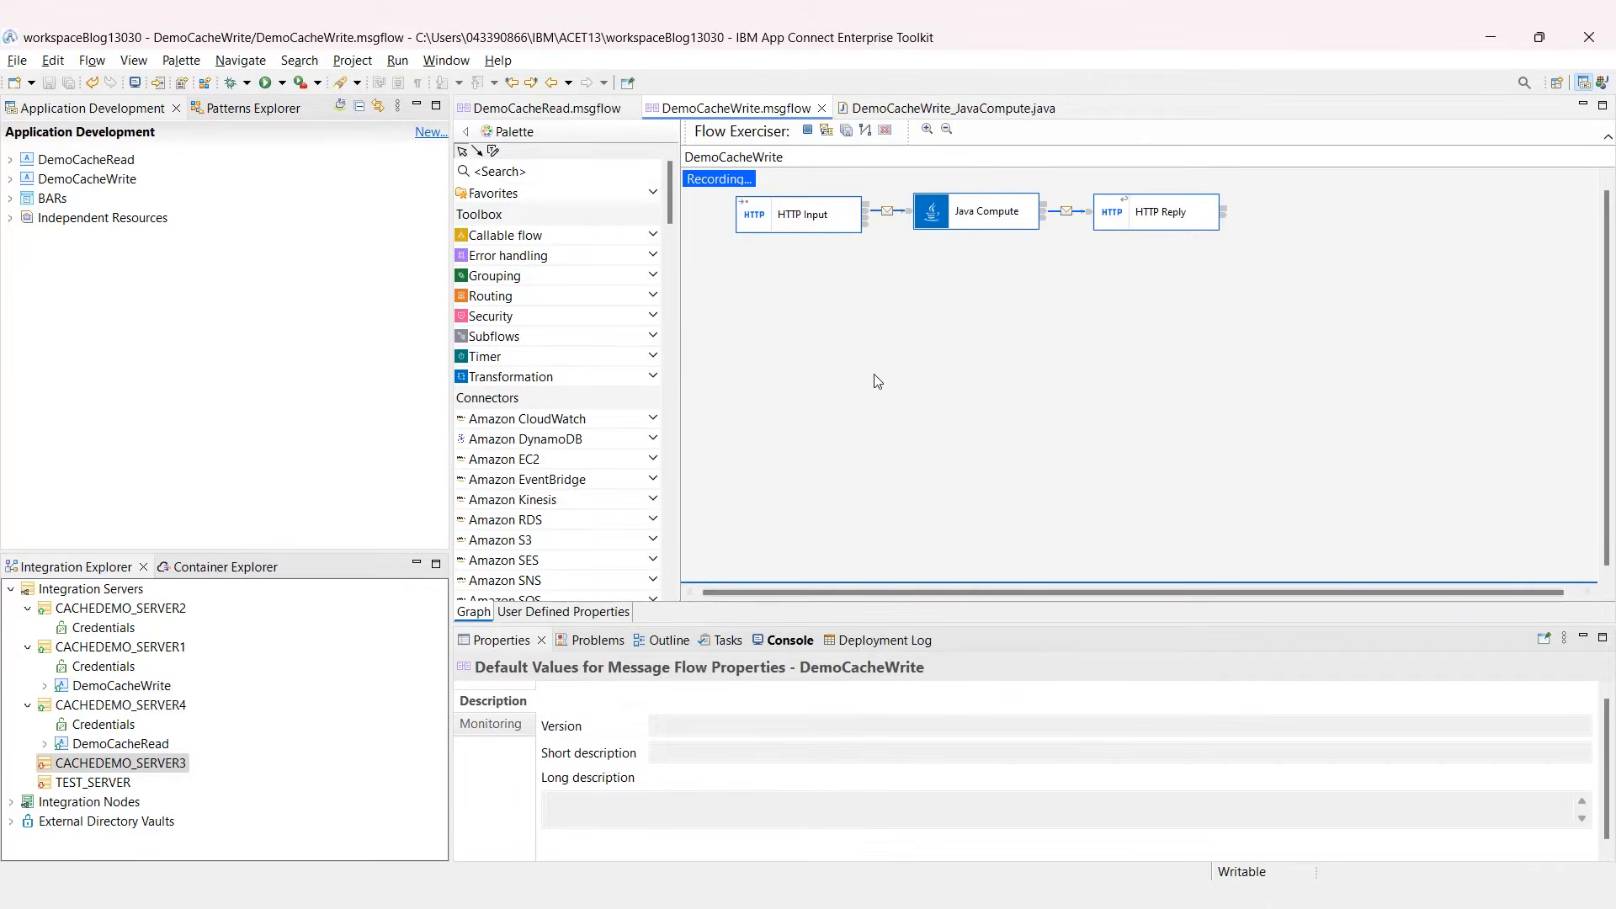
Step: Send the name-only message through DemoCacheRead and get a formatted reply with Age 25
click(551, 109)
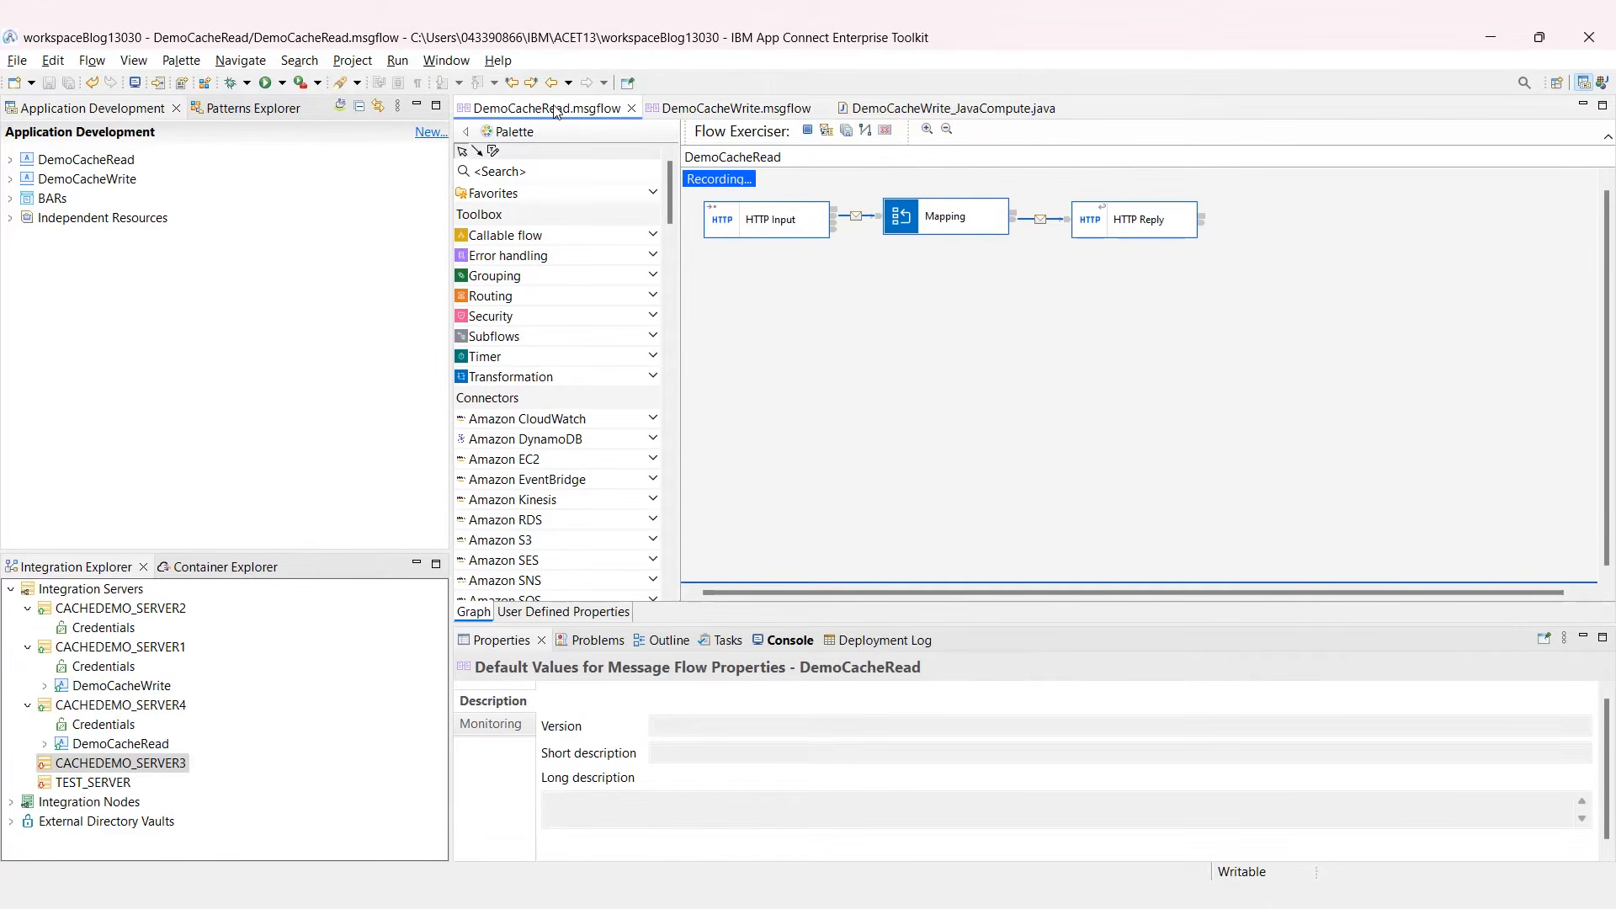
click(828, 133)
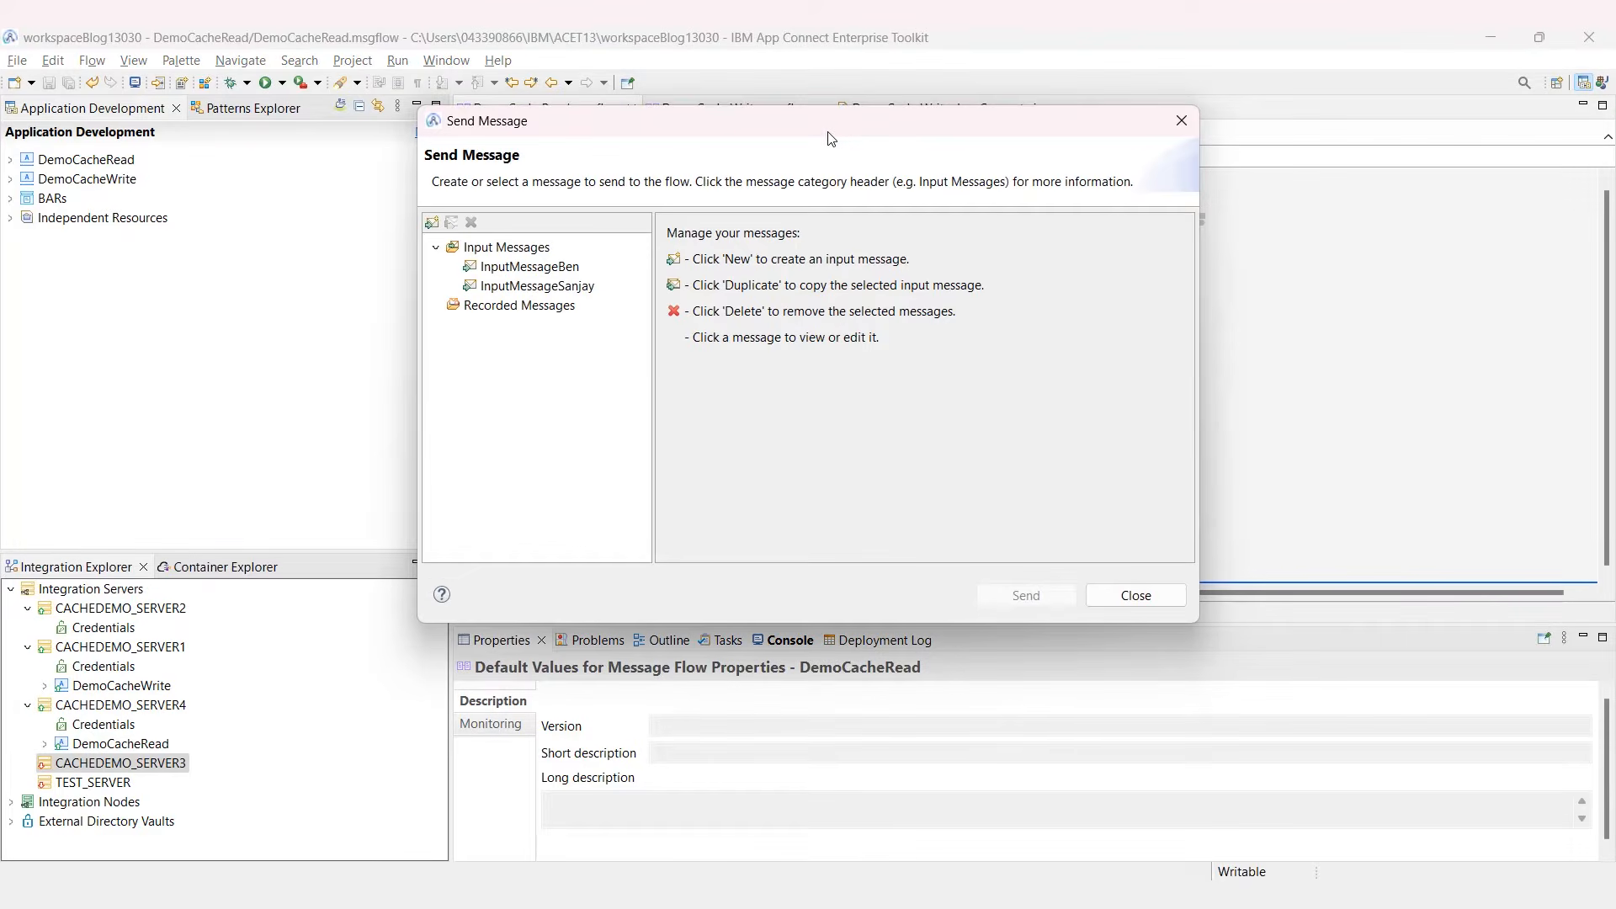
click(537, 286)
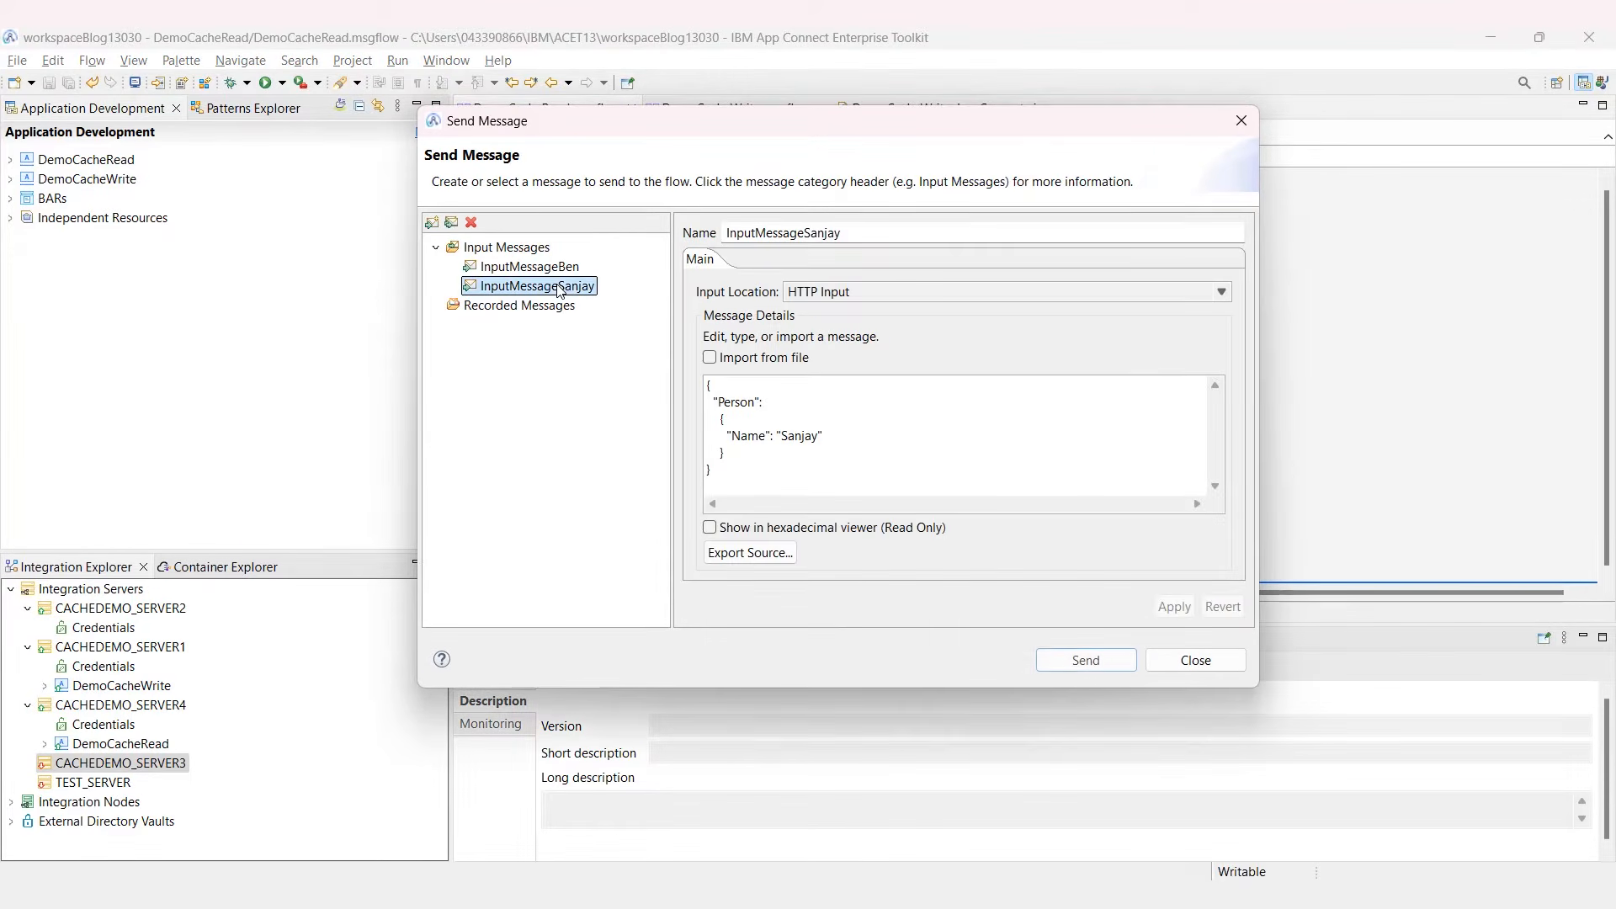
click(1073, 658)
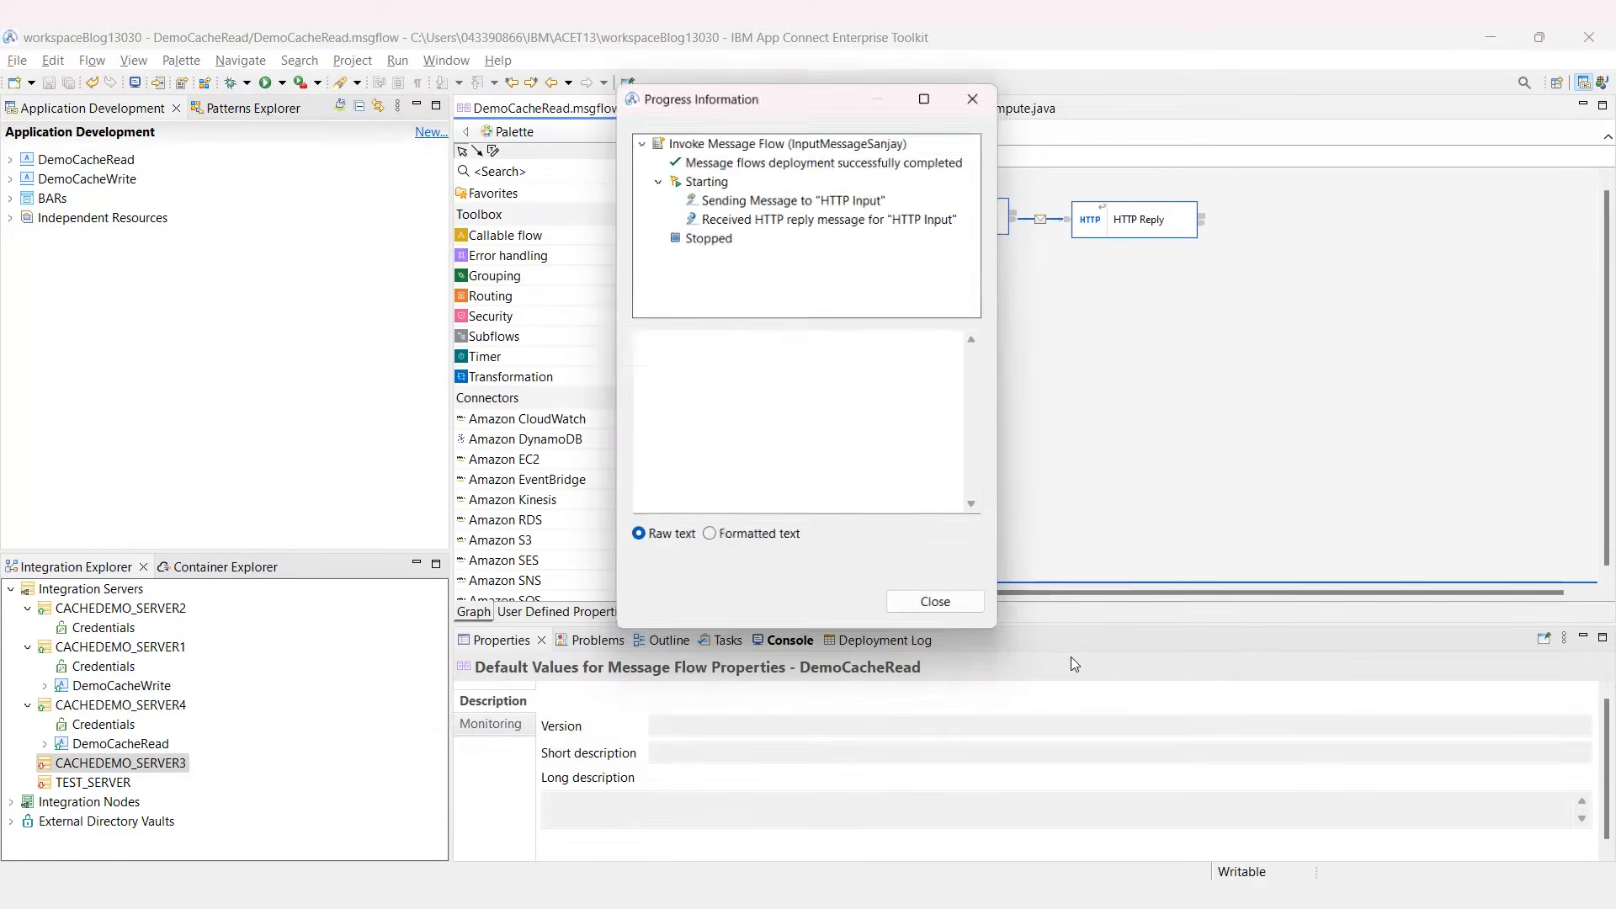
click(841, 217)
click(709, 539)
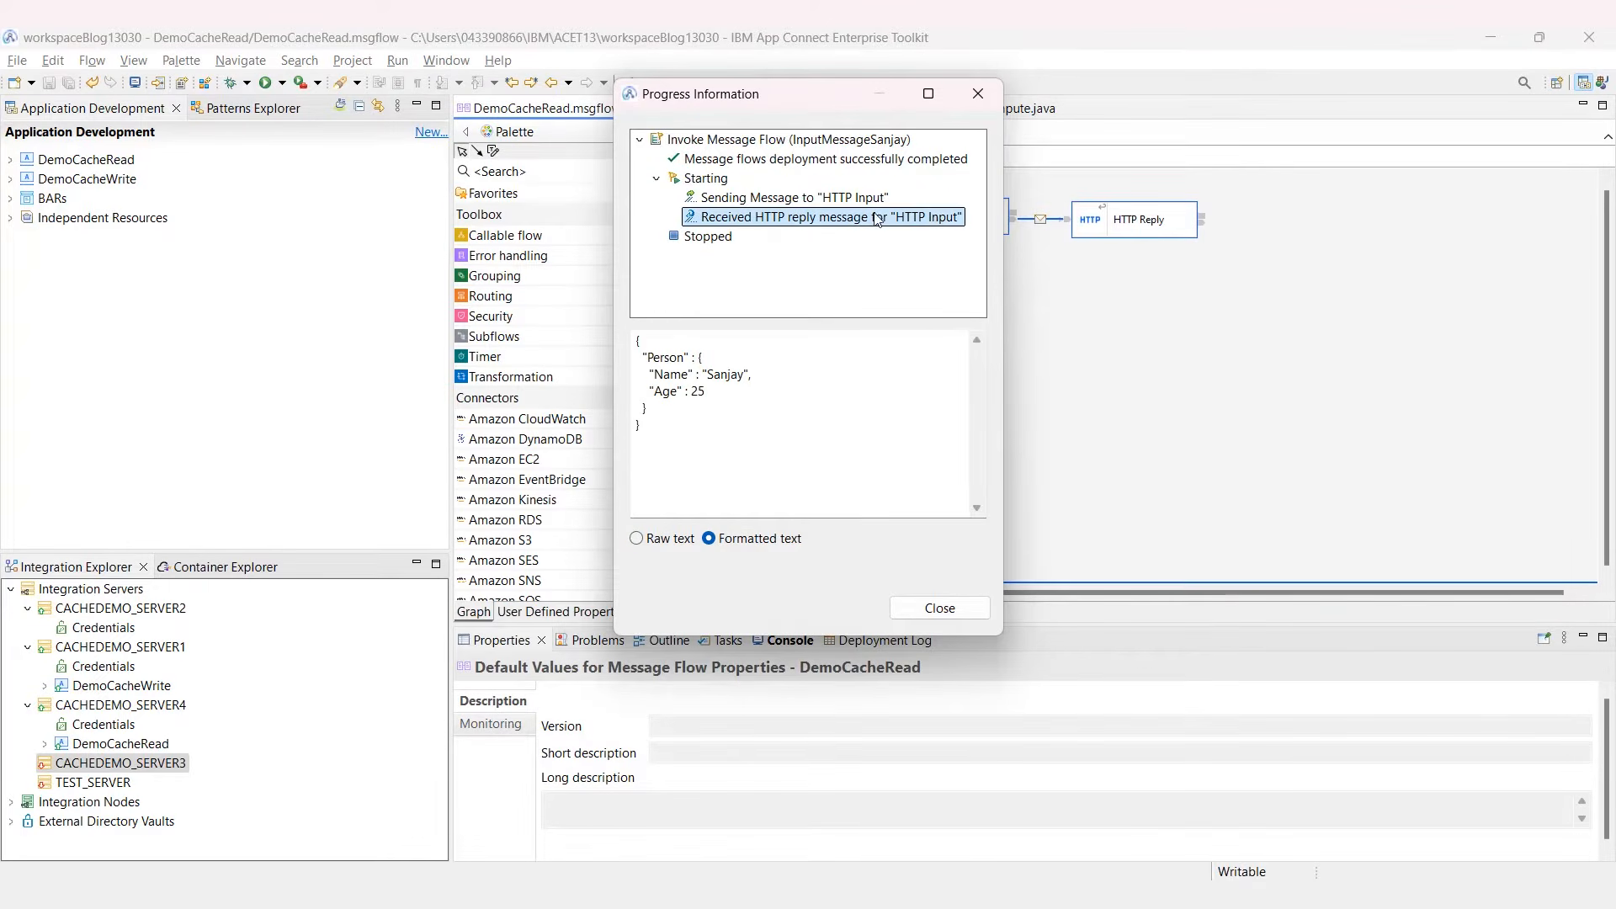
drag(740, 397, 585, 387)
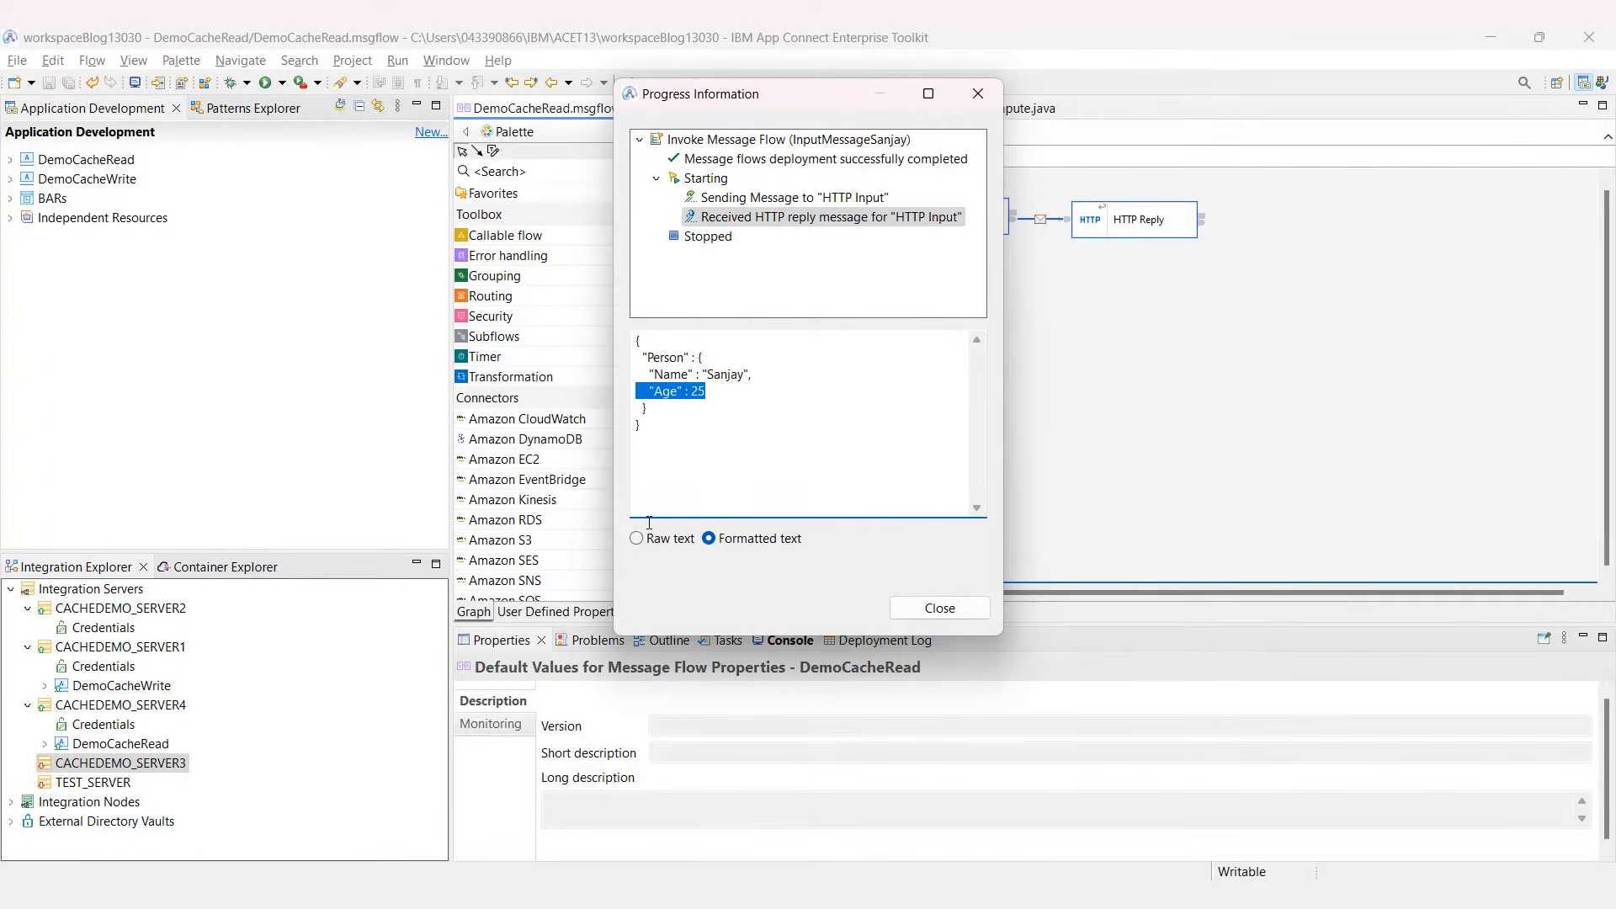
click(912, 613)
key(alt+Tab)
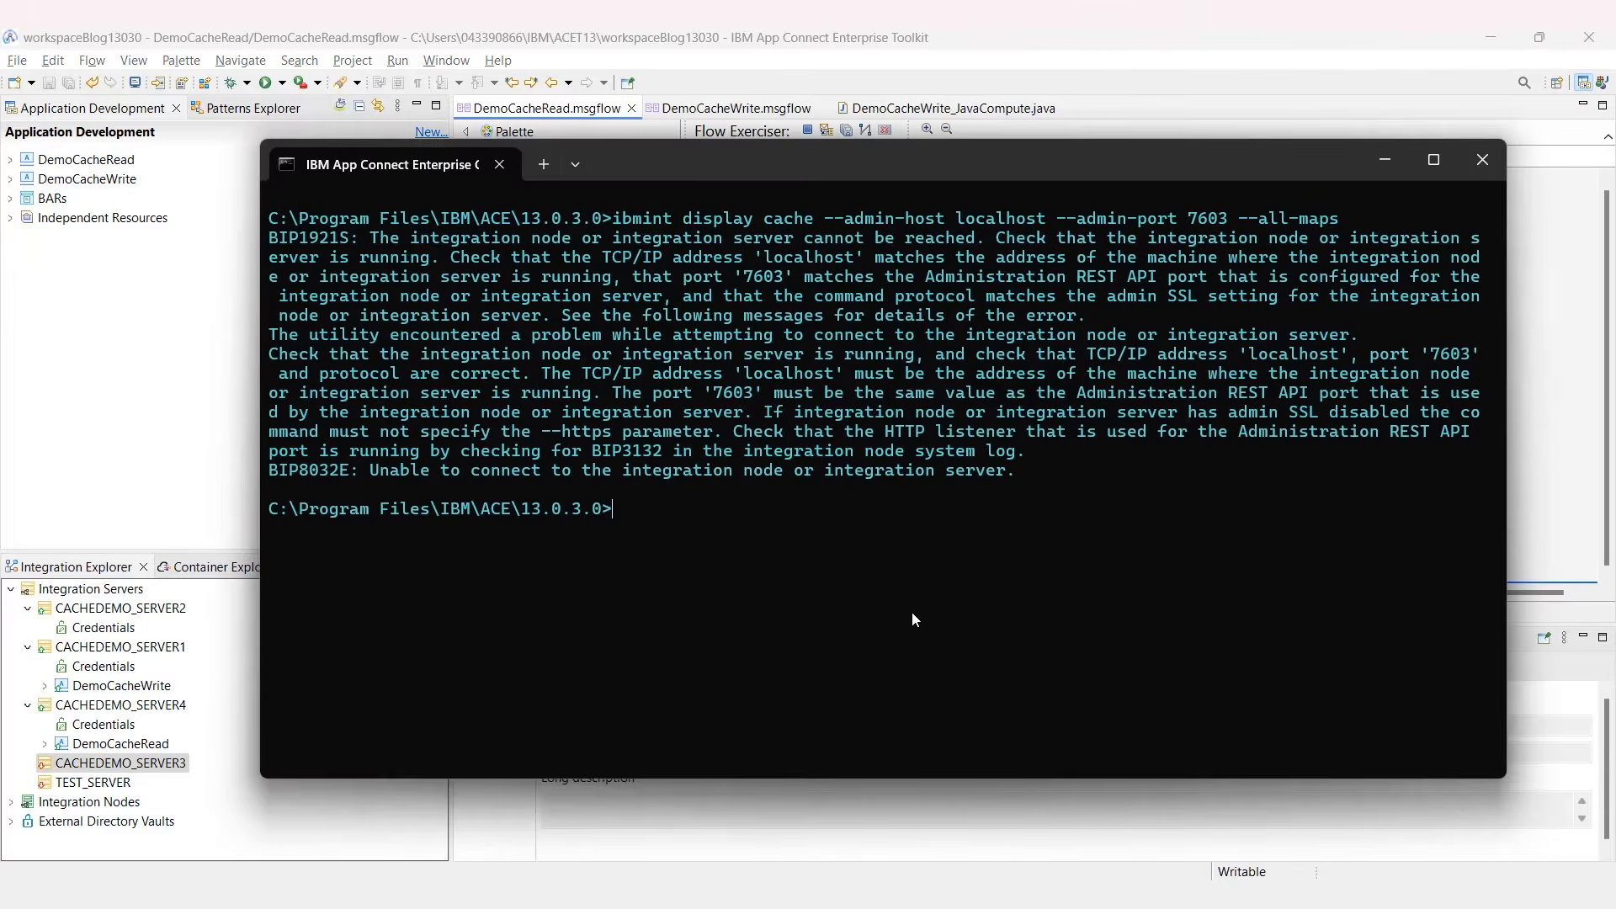
Step: Rerun the ibmint display cache command on port 7604, showing personMap with 2 keys
key(Up)
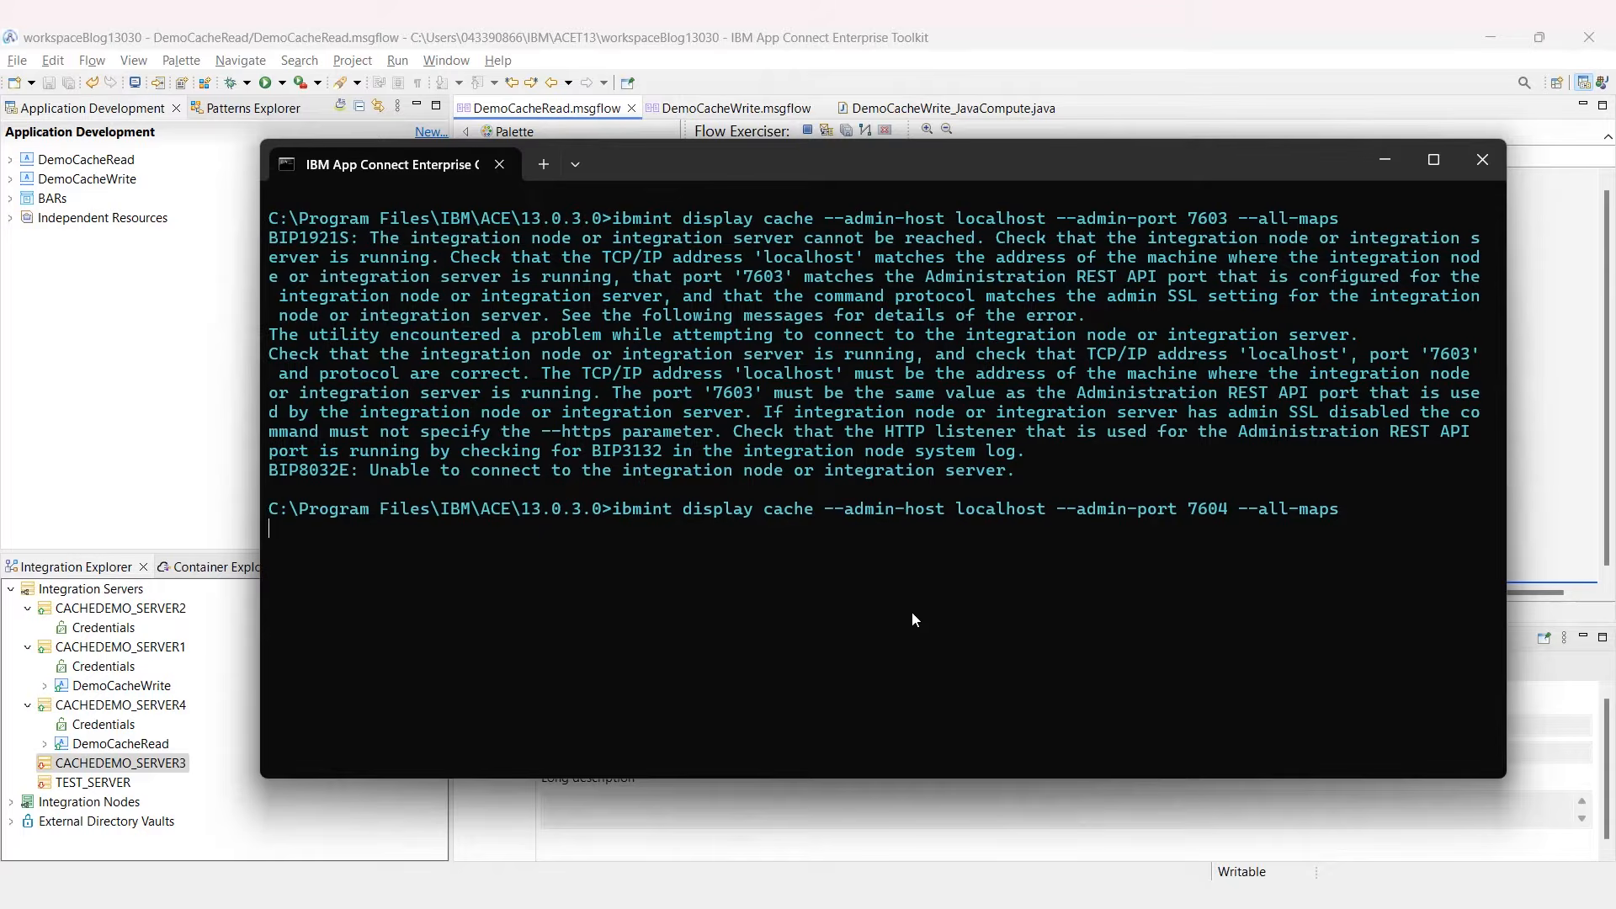
key(Return)
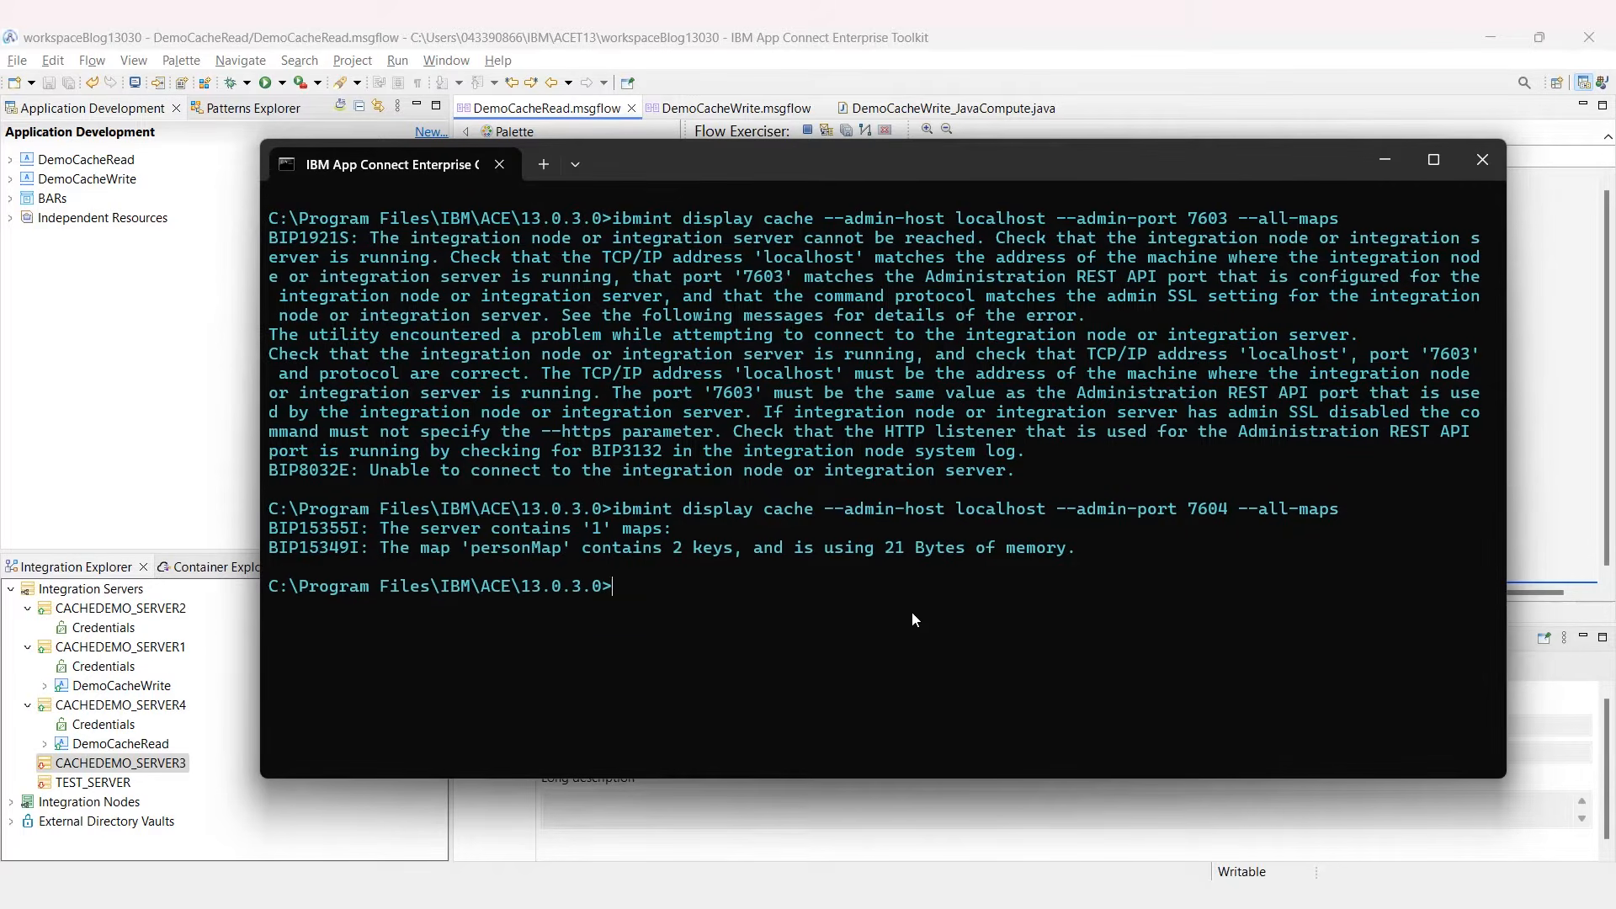
drag(749, 545, 655, 547)
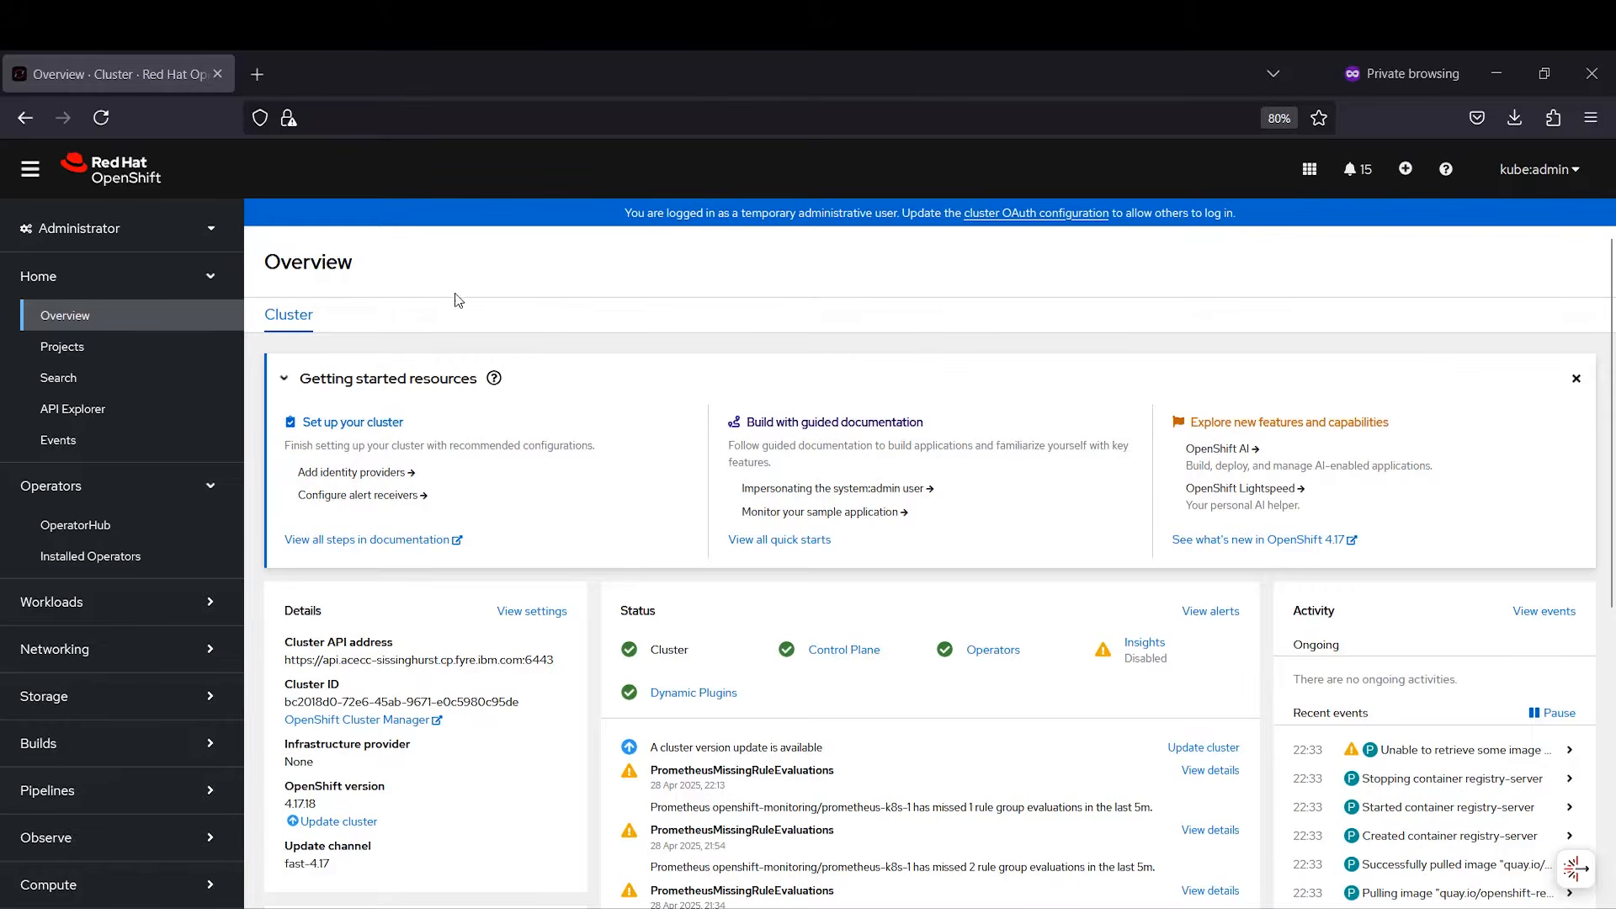
Step: Go from Installed Operators to the IBM App Connect db-01-quickstart dashboard details
click(78, 570)
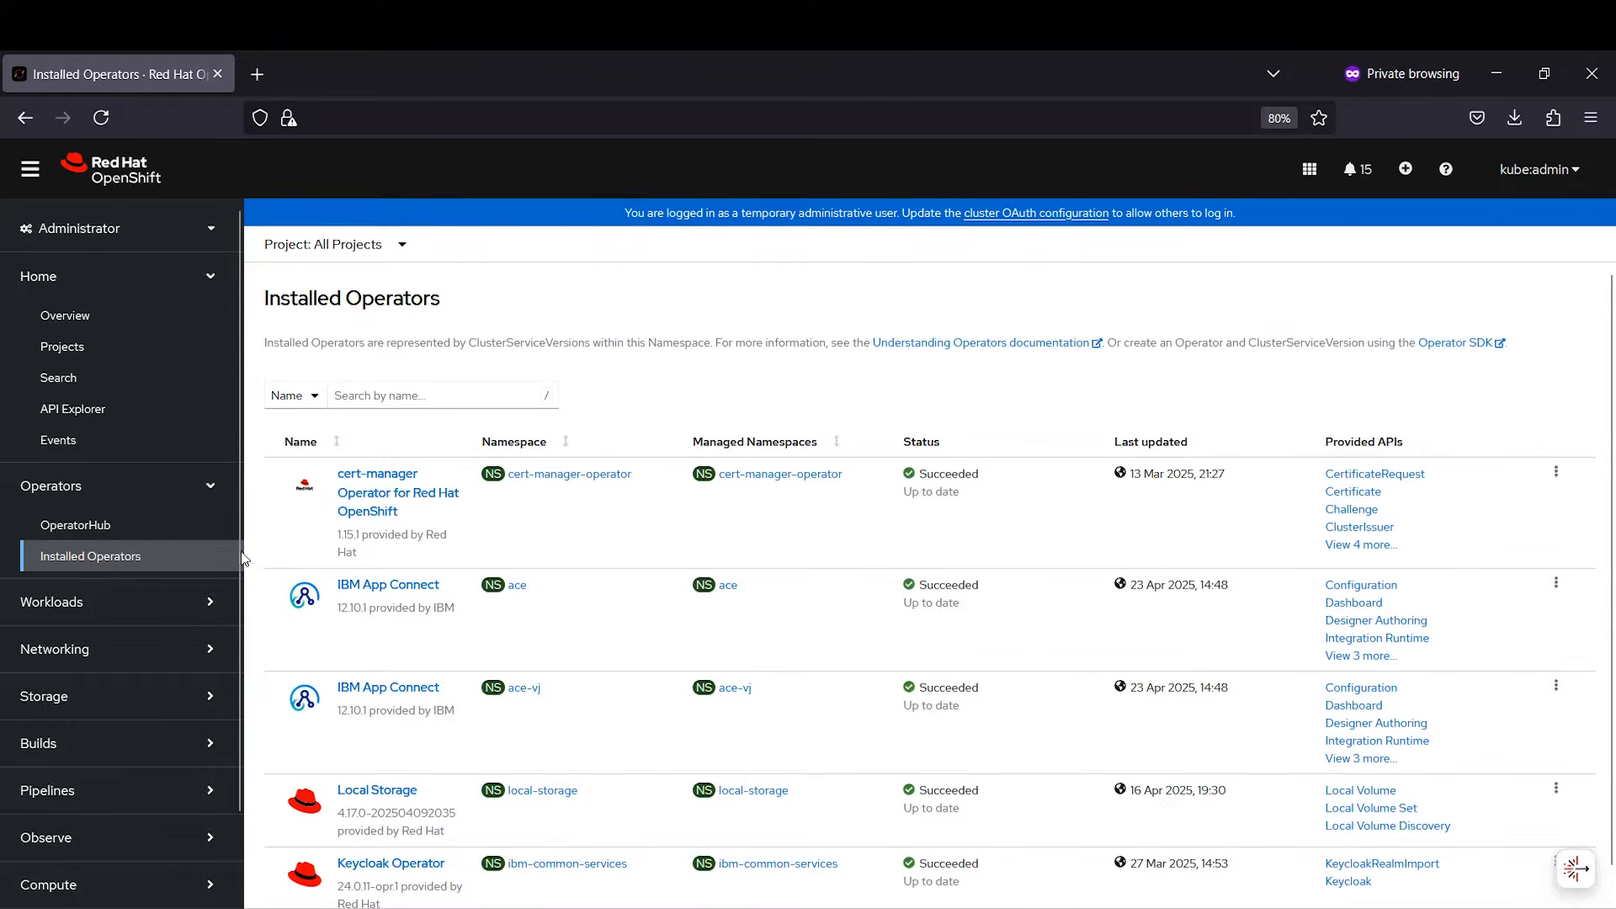
click(410, 589)
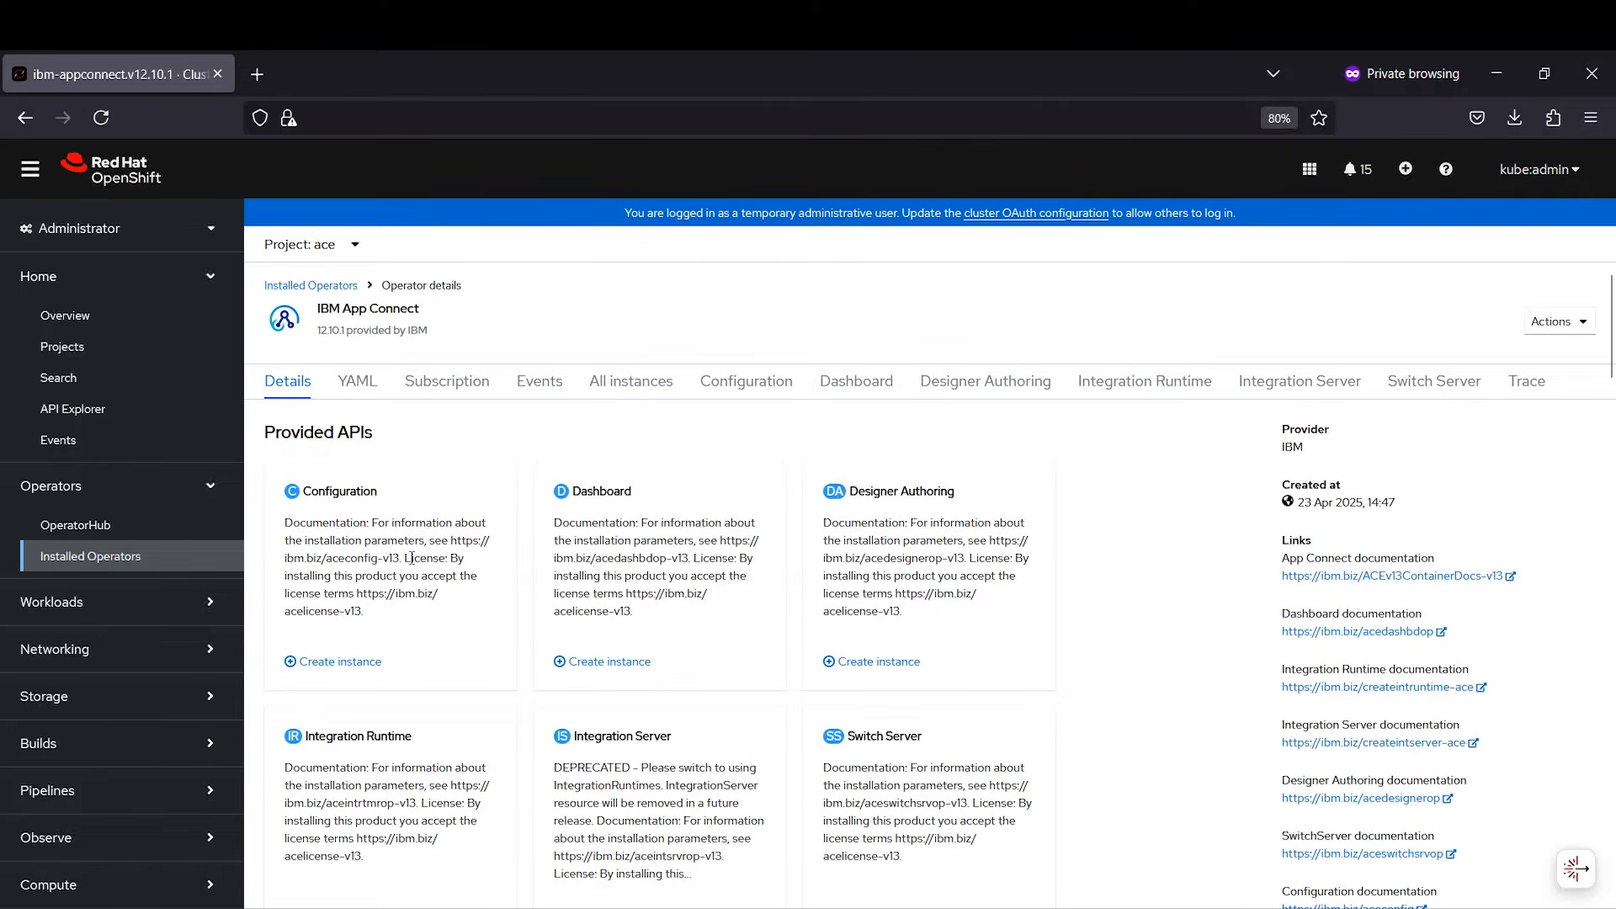
click(828, 395)
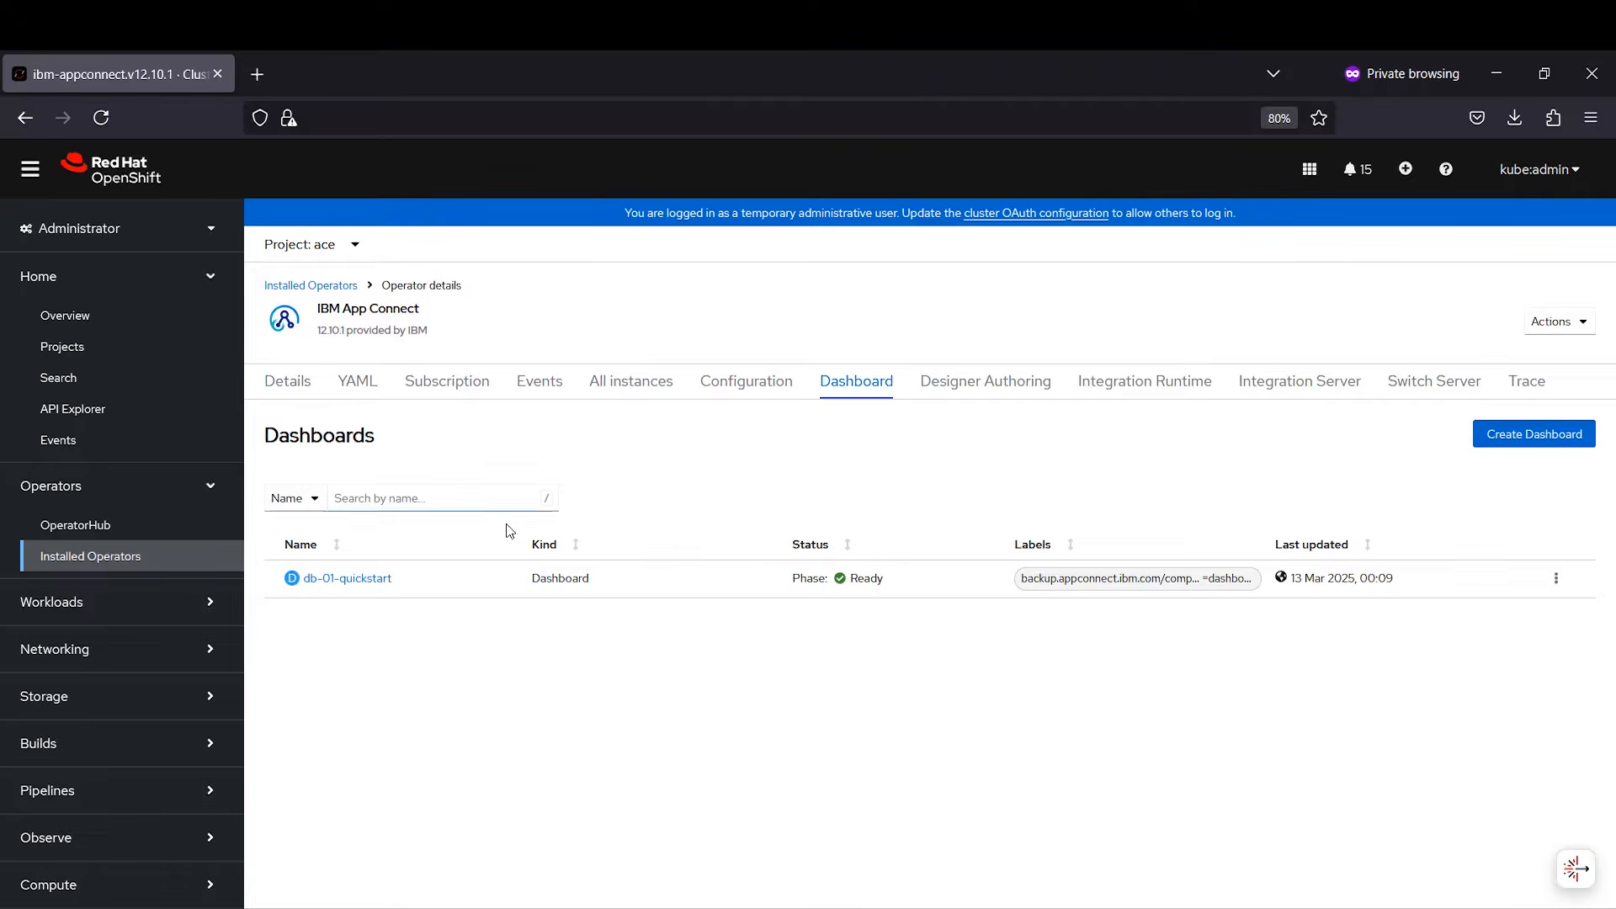
click(353, 580)
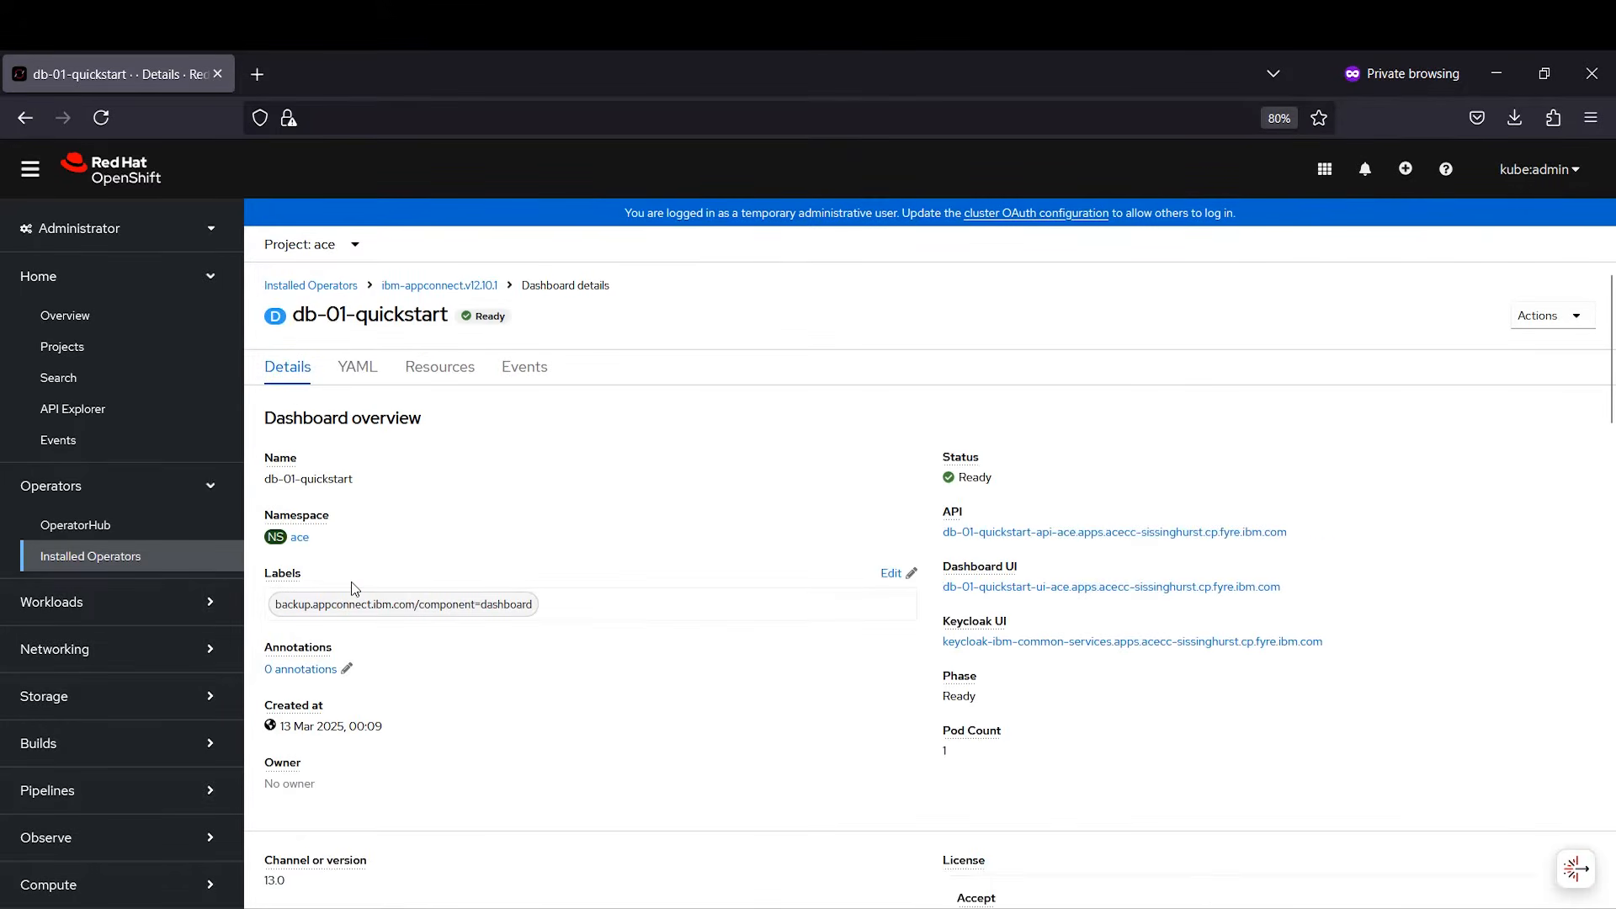
click(1109, 588)
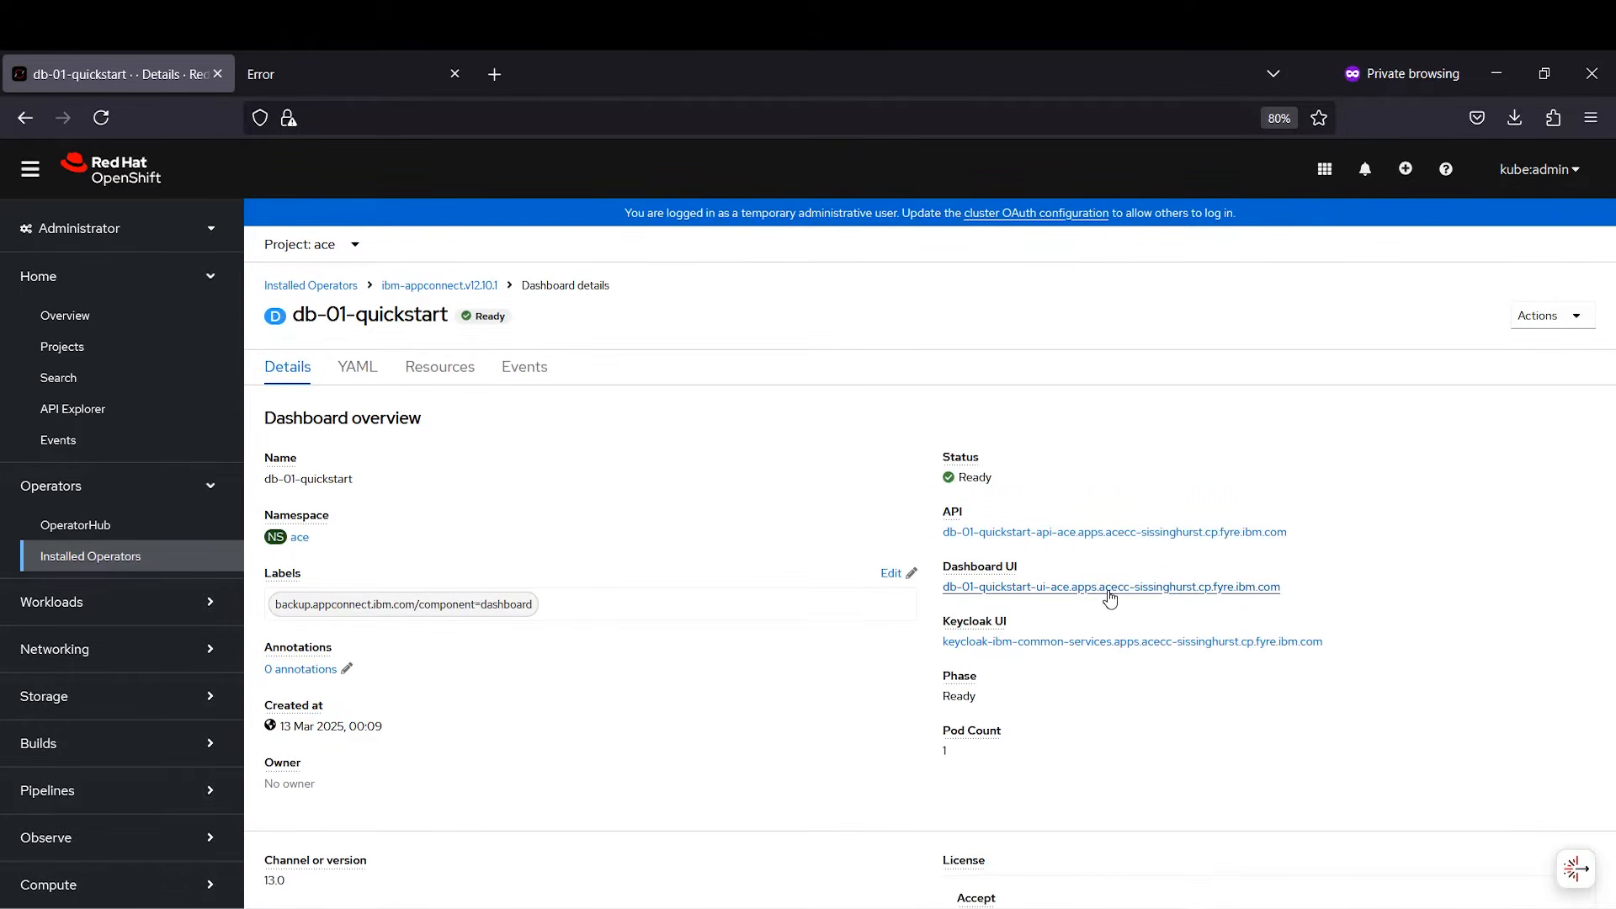
Step: Copy the dashboard's API URL and open the Dashboard UI in a new tab
drag(1289, 536, 958, 545)
right_click(957, 545)
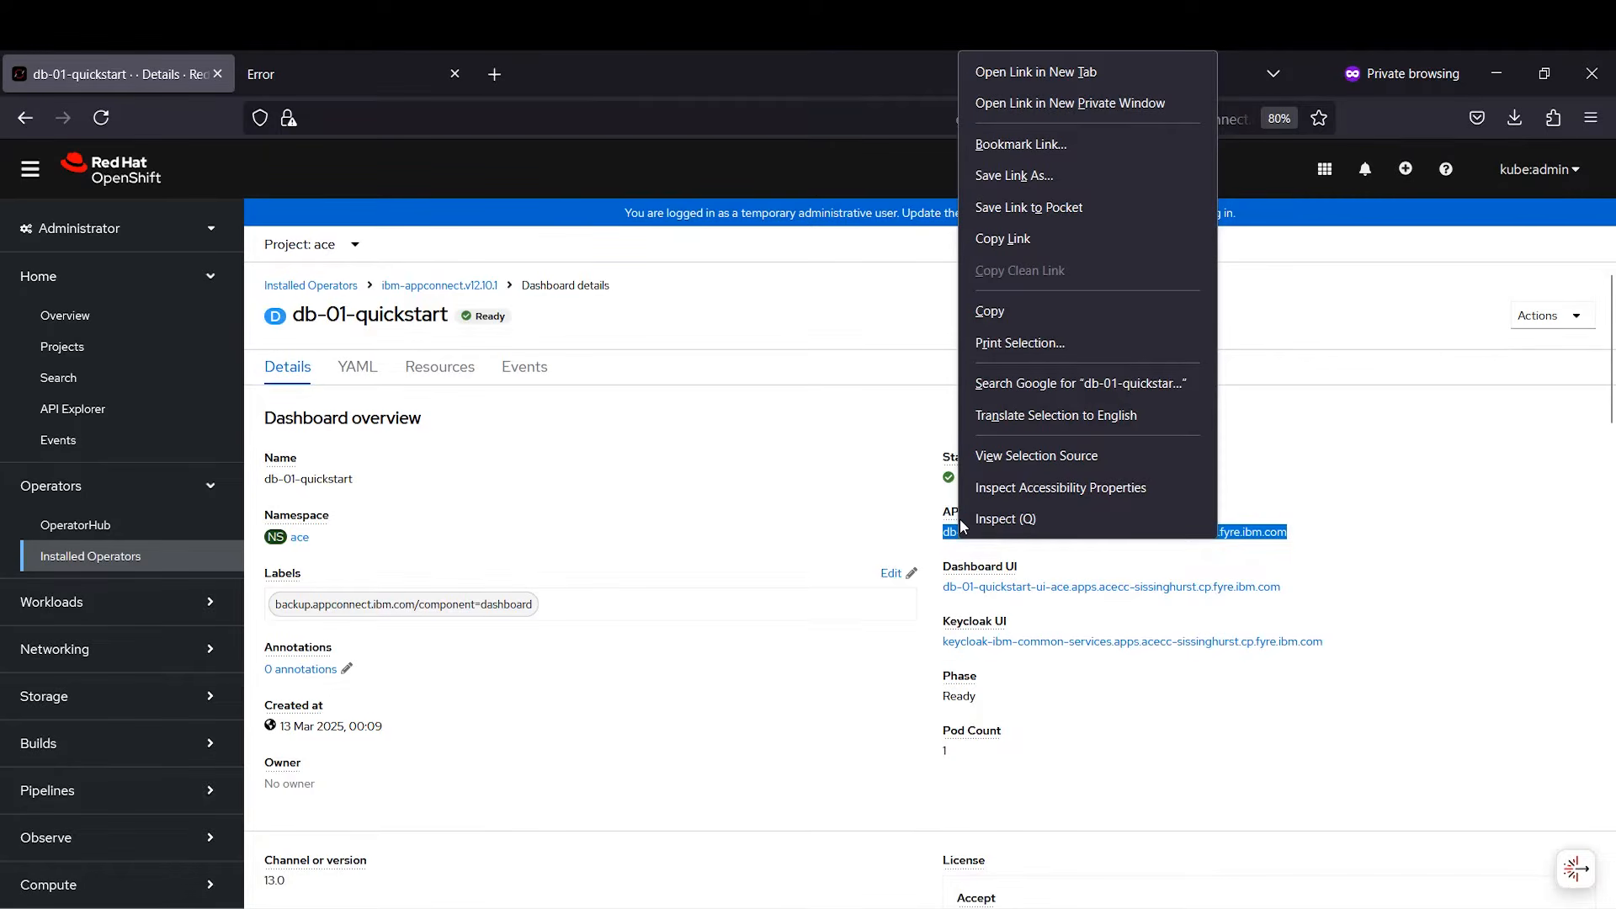
click(1011, 312)
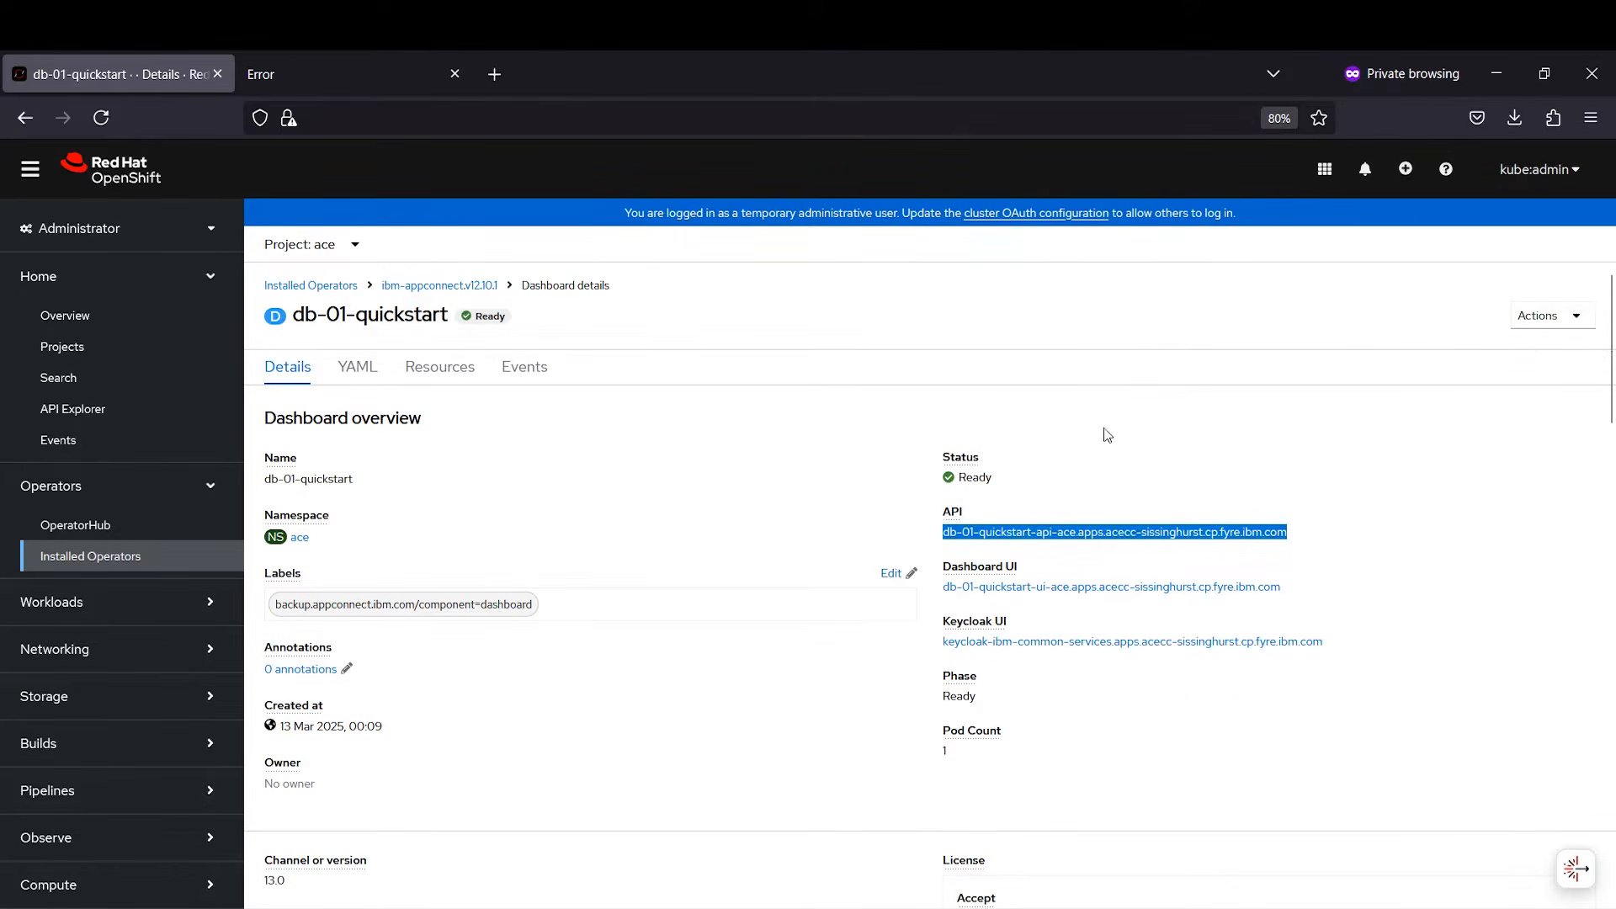
right_click(1102, 594)
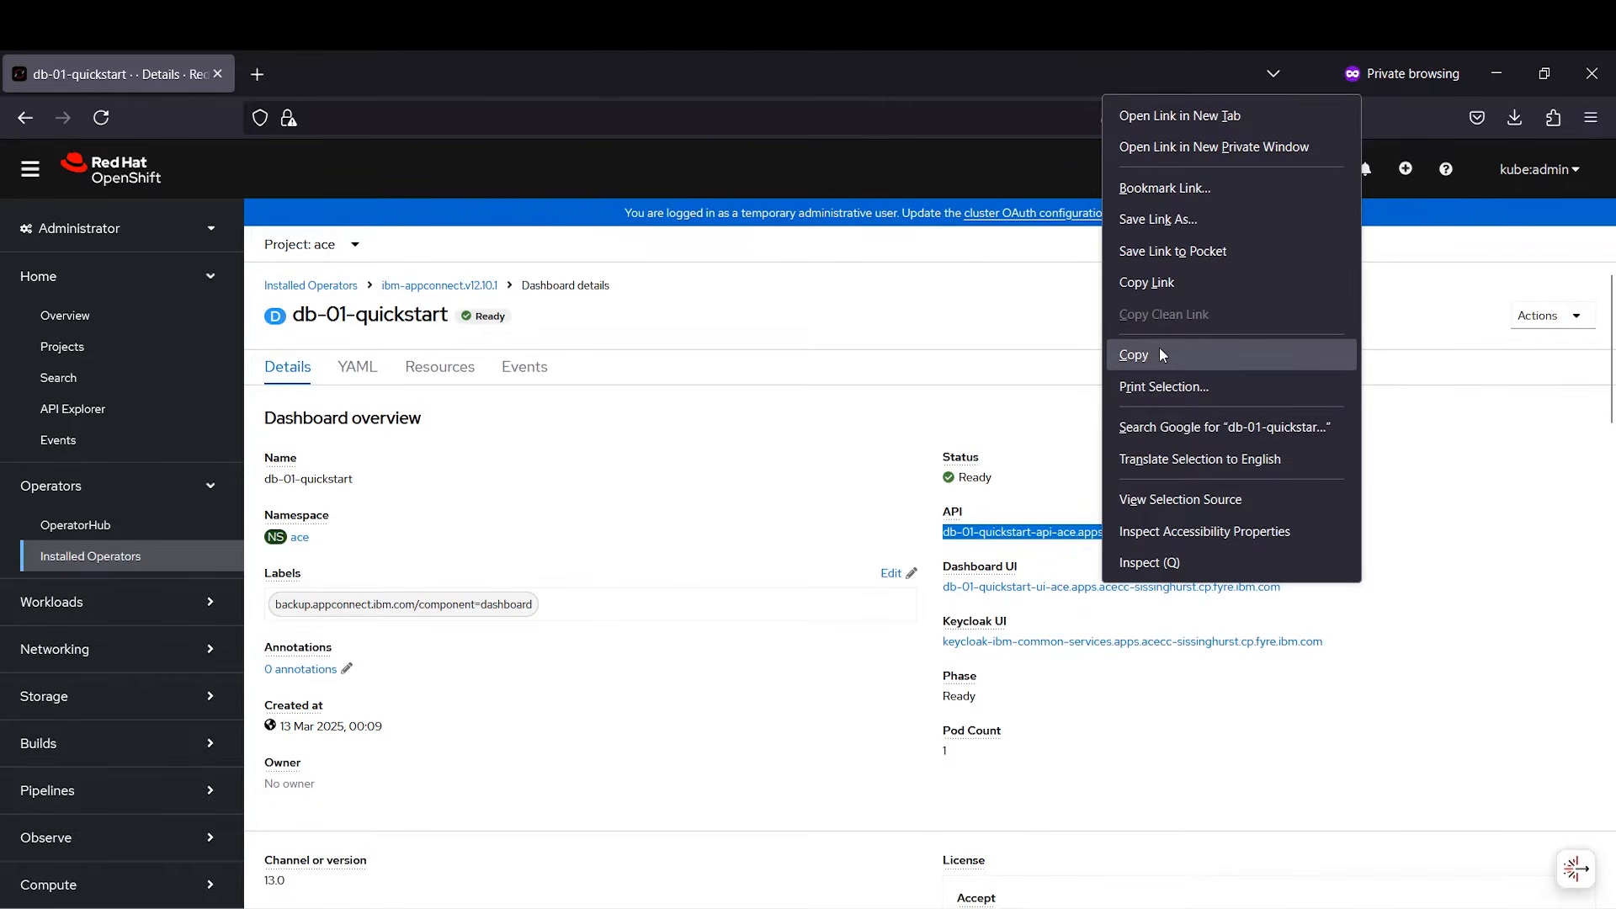
click(1160, 119)
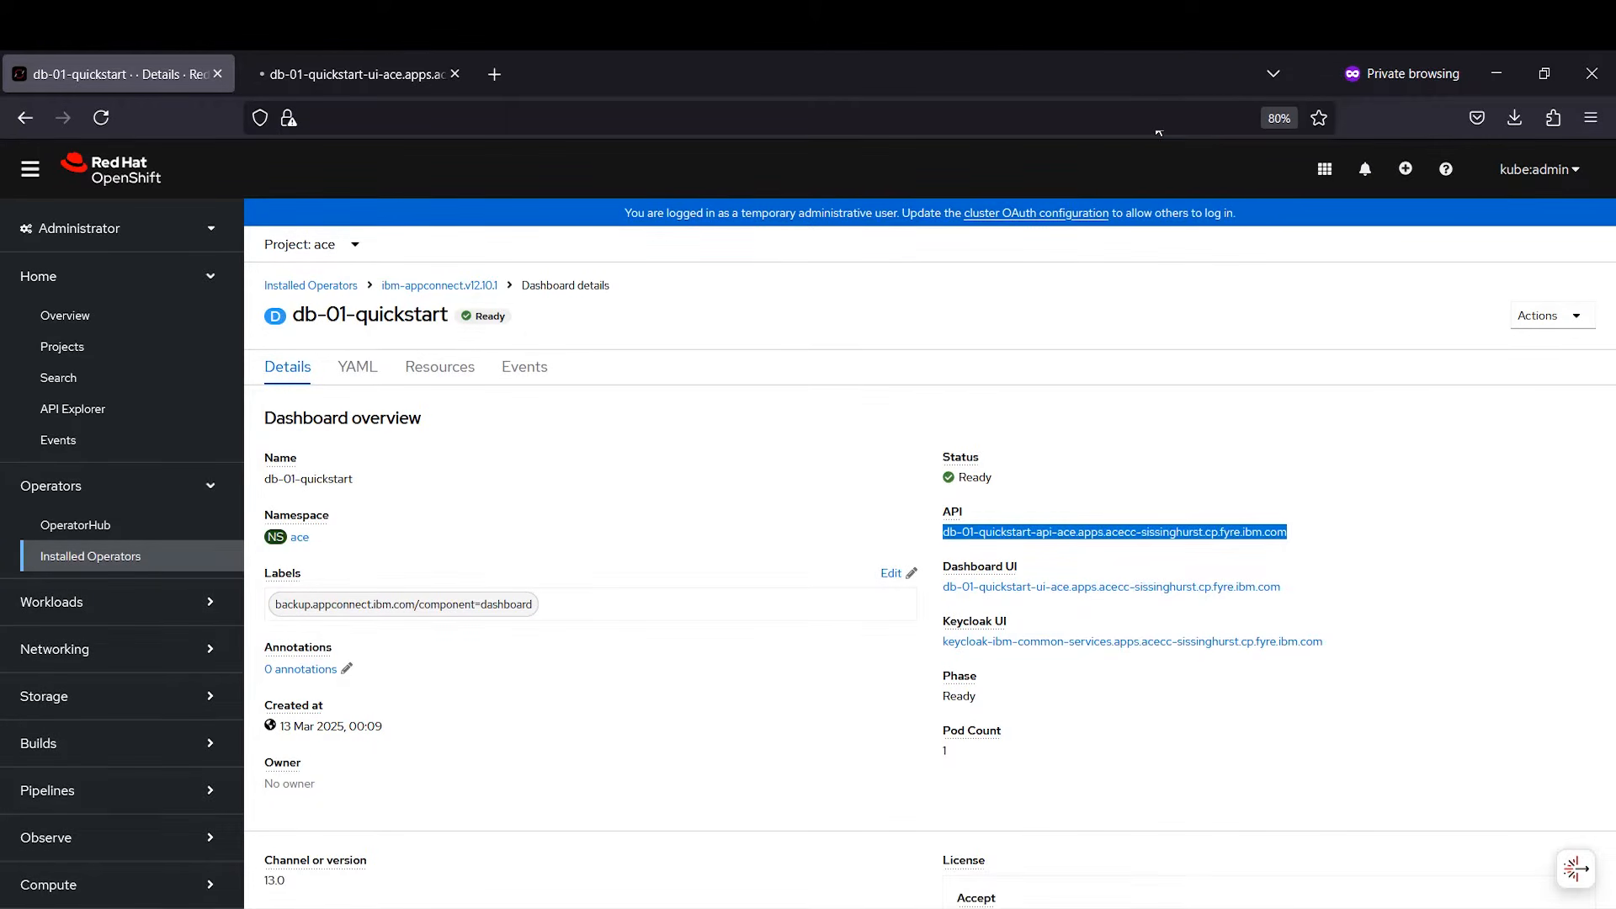
click(365, 80)
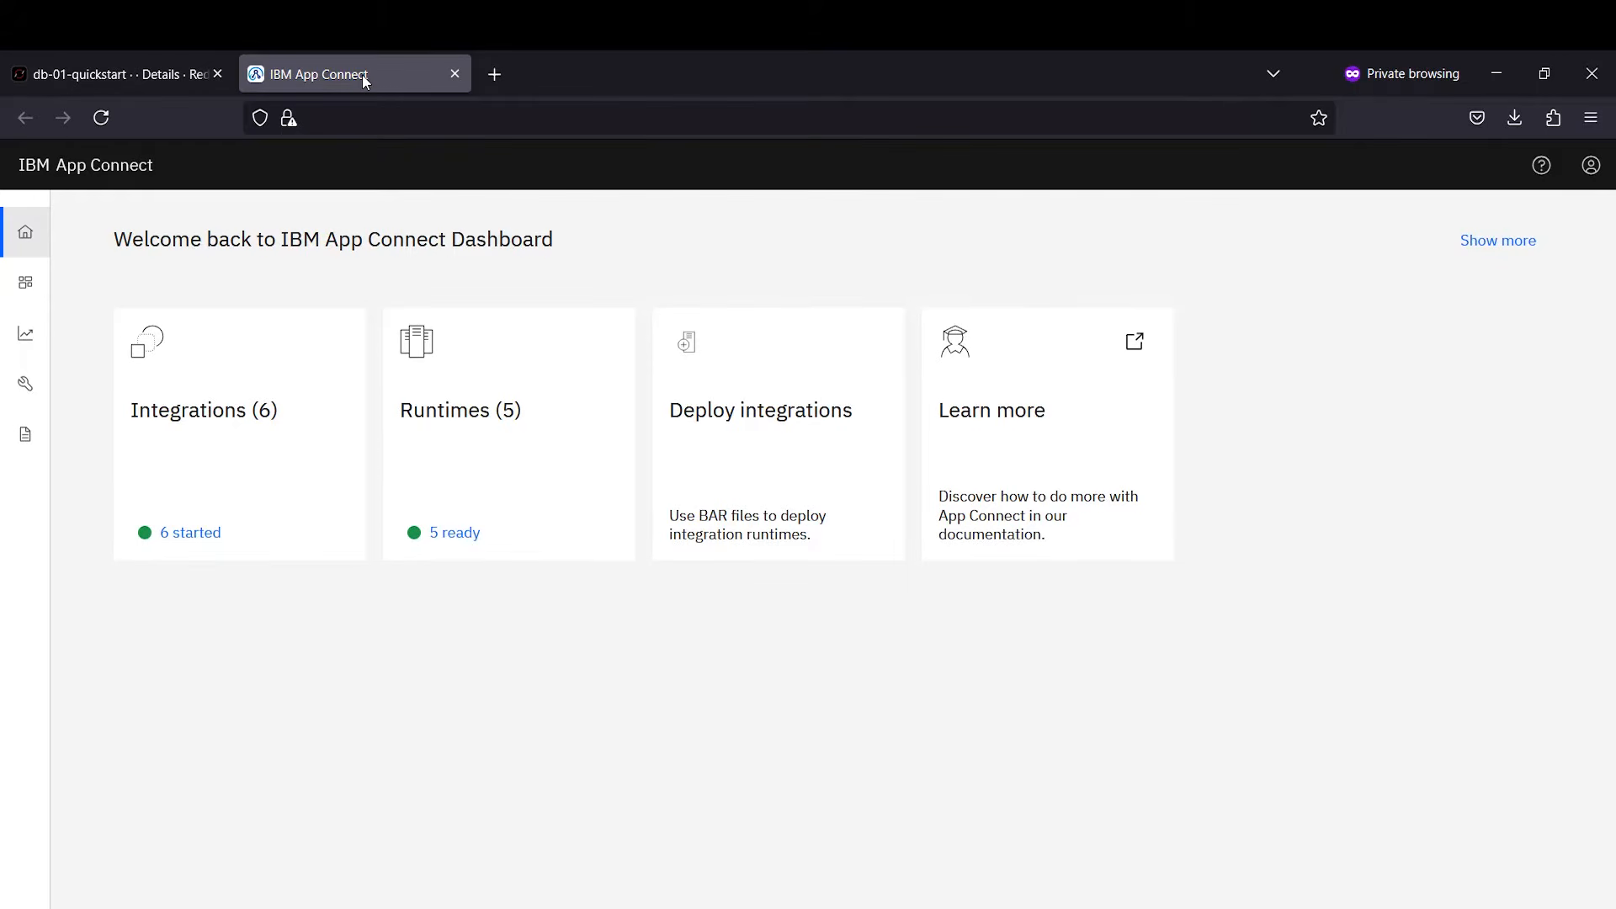
Step: Review the ir-backend runtime's BackendApplication and its BackendApplicationFlow message flow
mouse_move(23, 341)
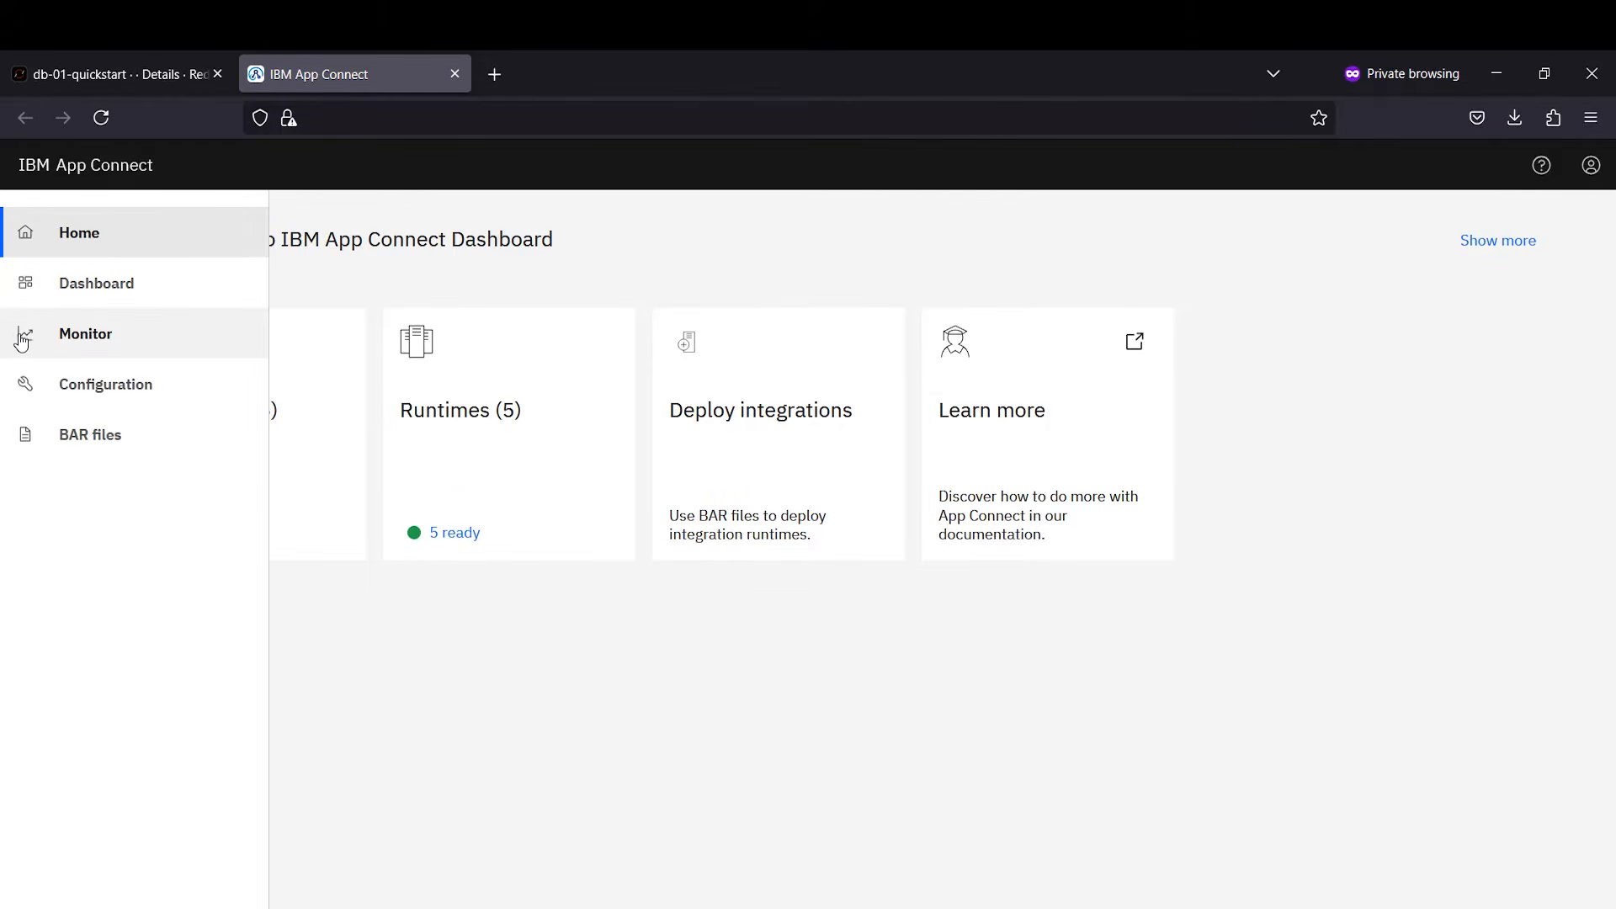
click(63, 301)
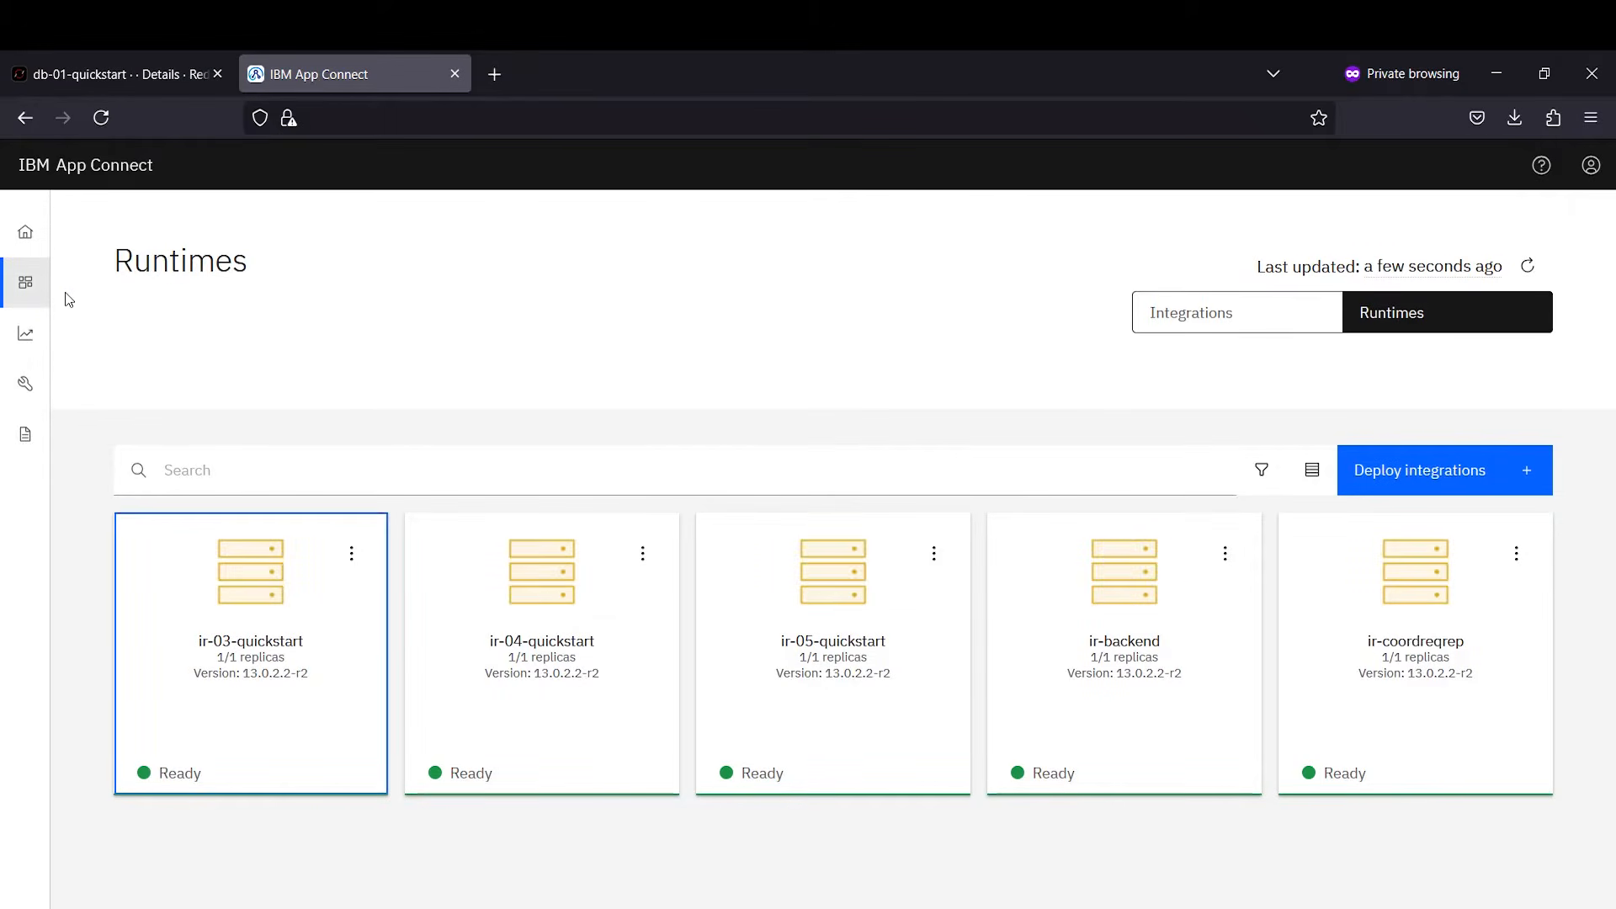
click(1111, 704)
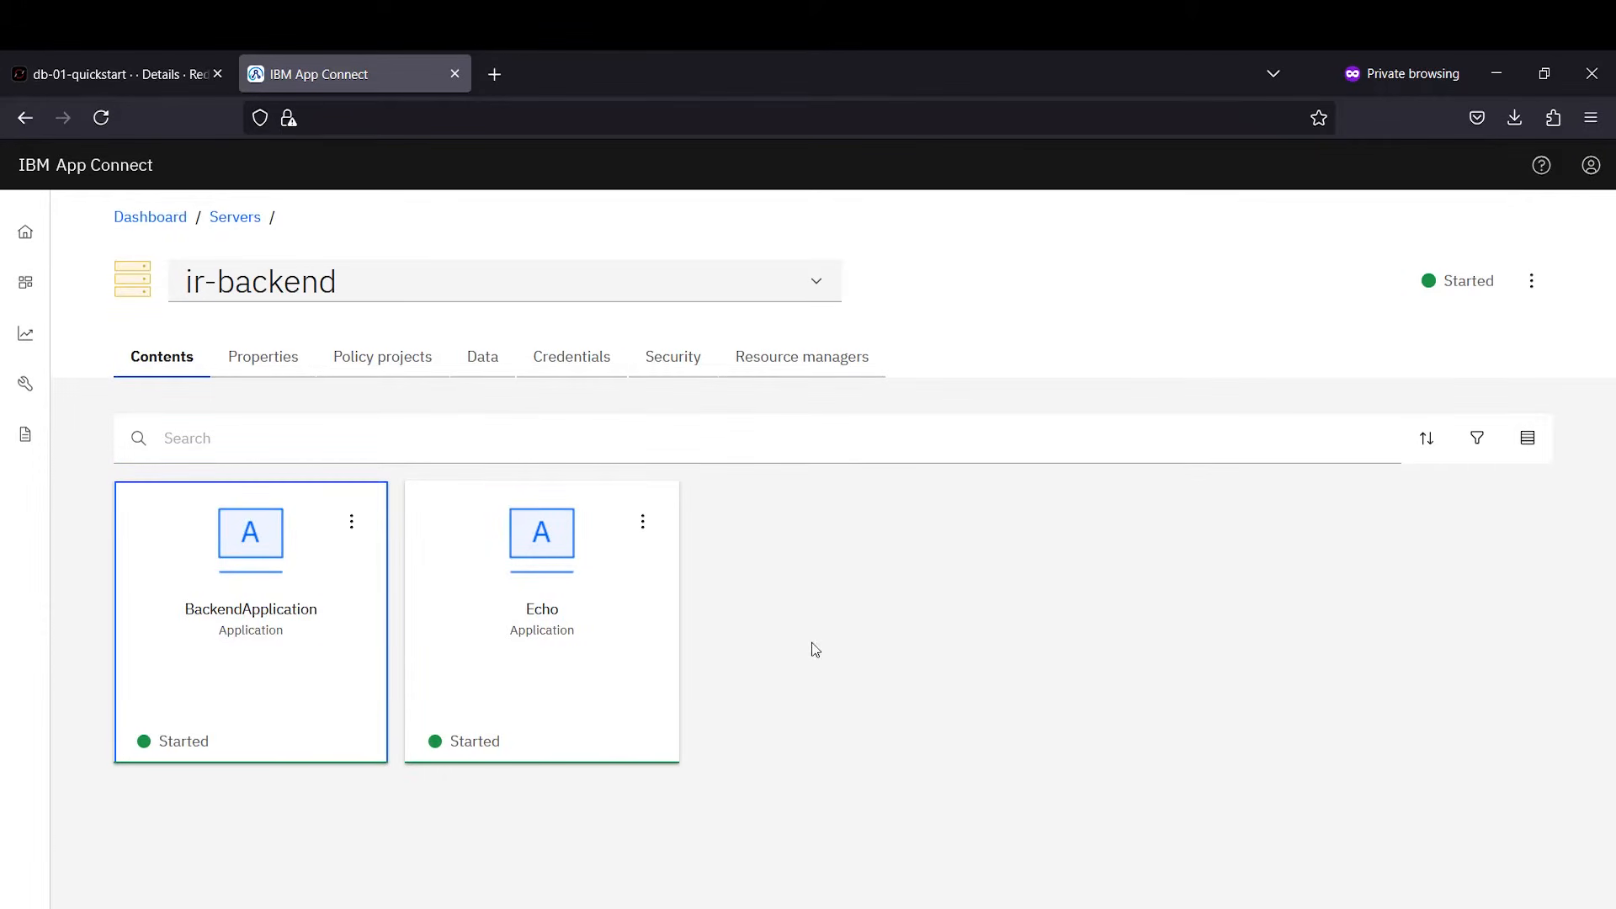
click(308, 665)
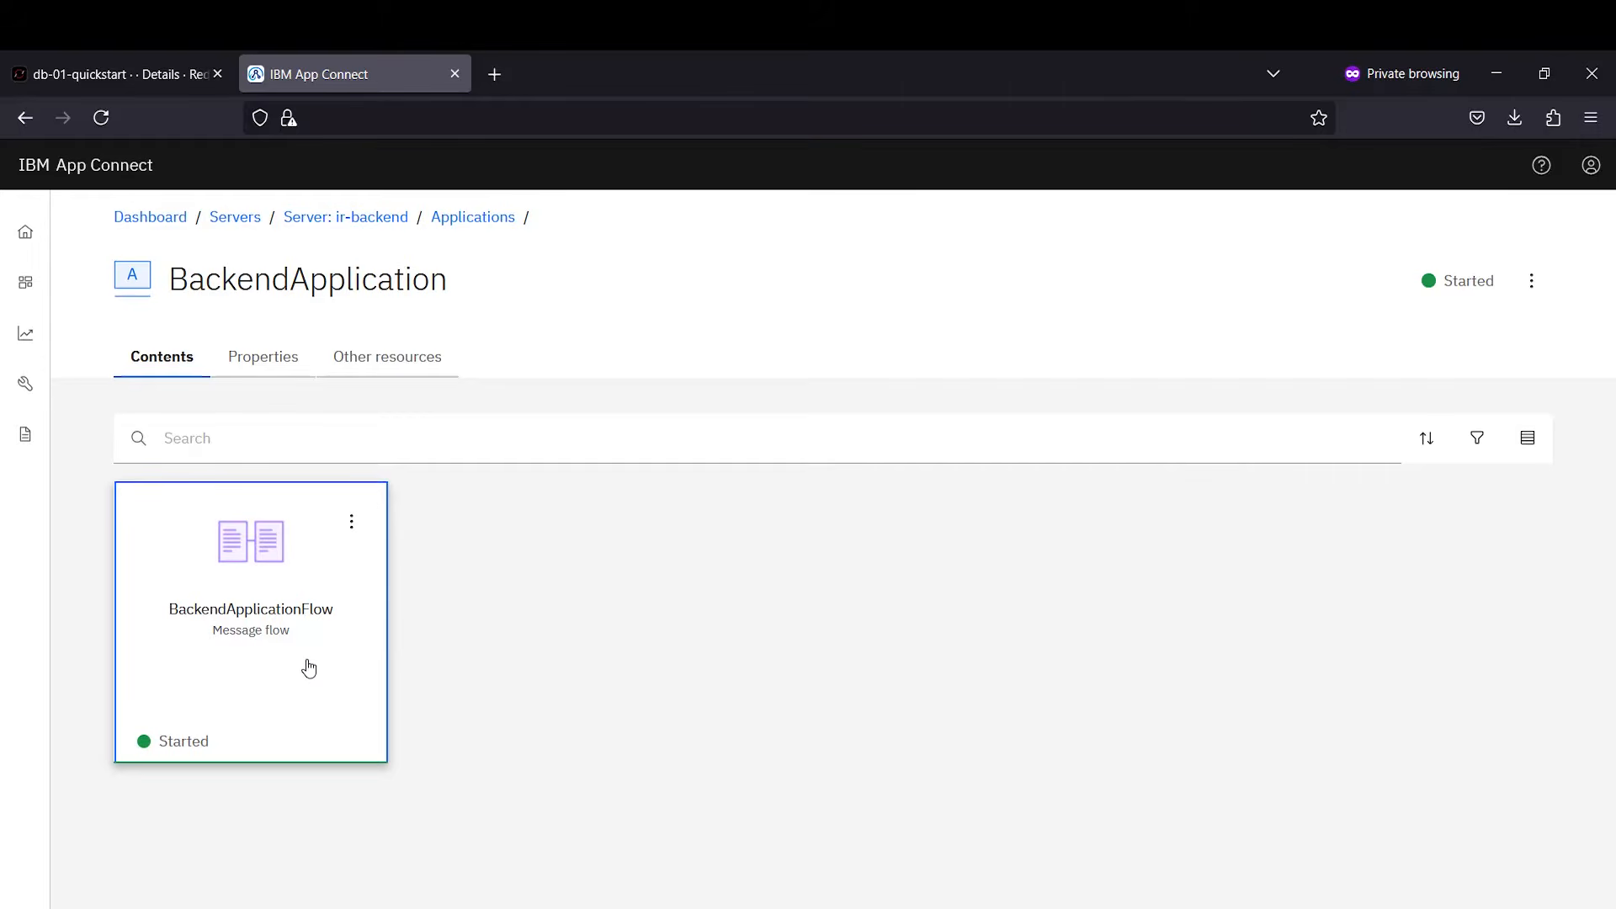
click(308, 668)
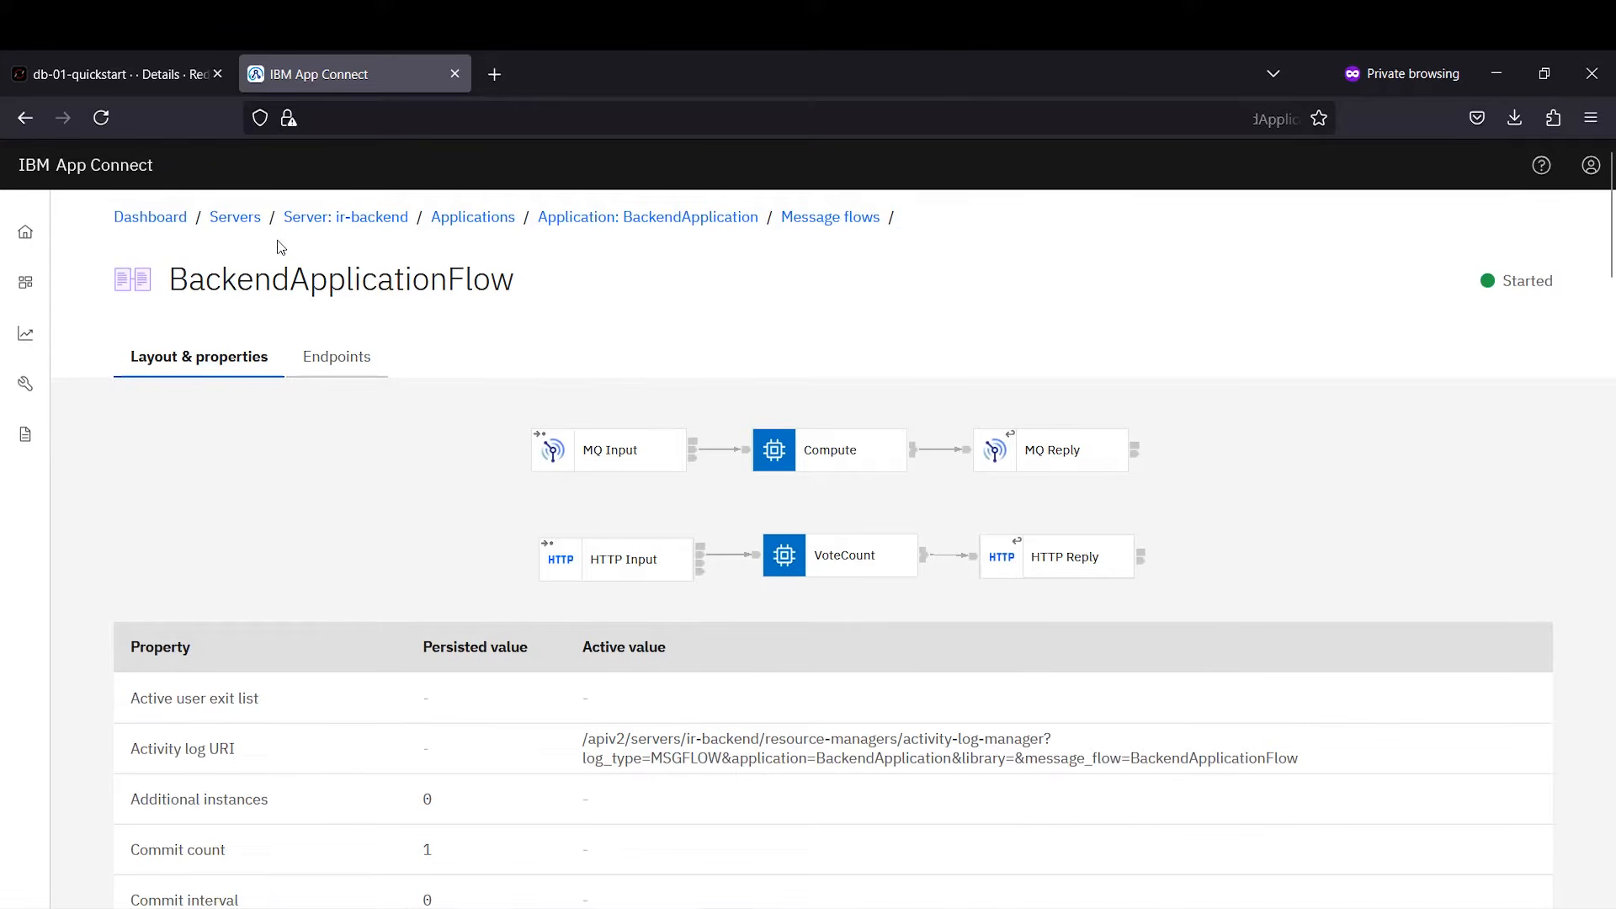
Step: Check ir-coordreqrep's CoordinatedRequestReply RequestFlow, then show the BAR files list
click(243, 218)
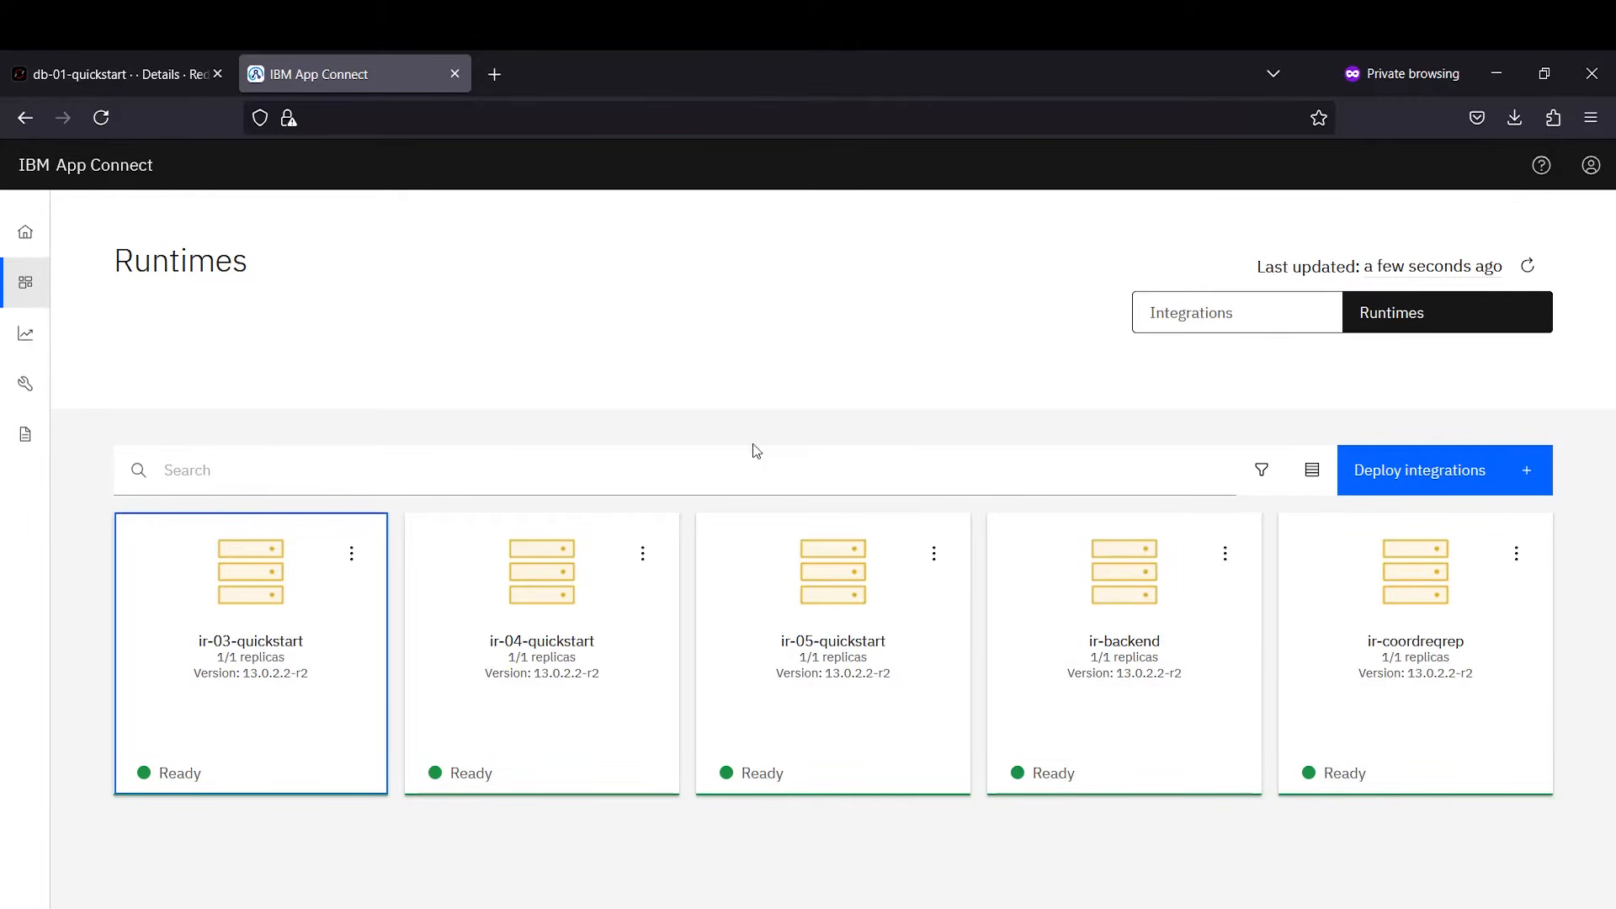
click(1381, 693)
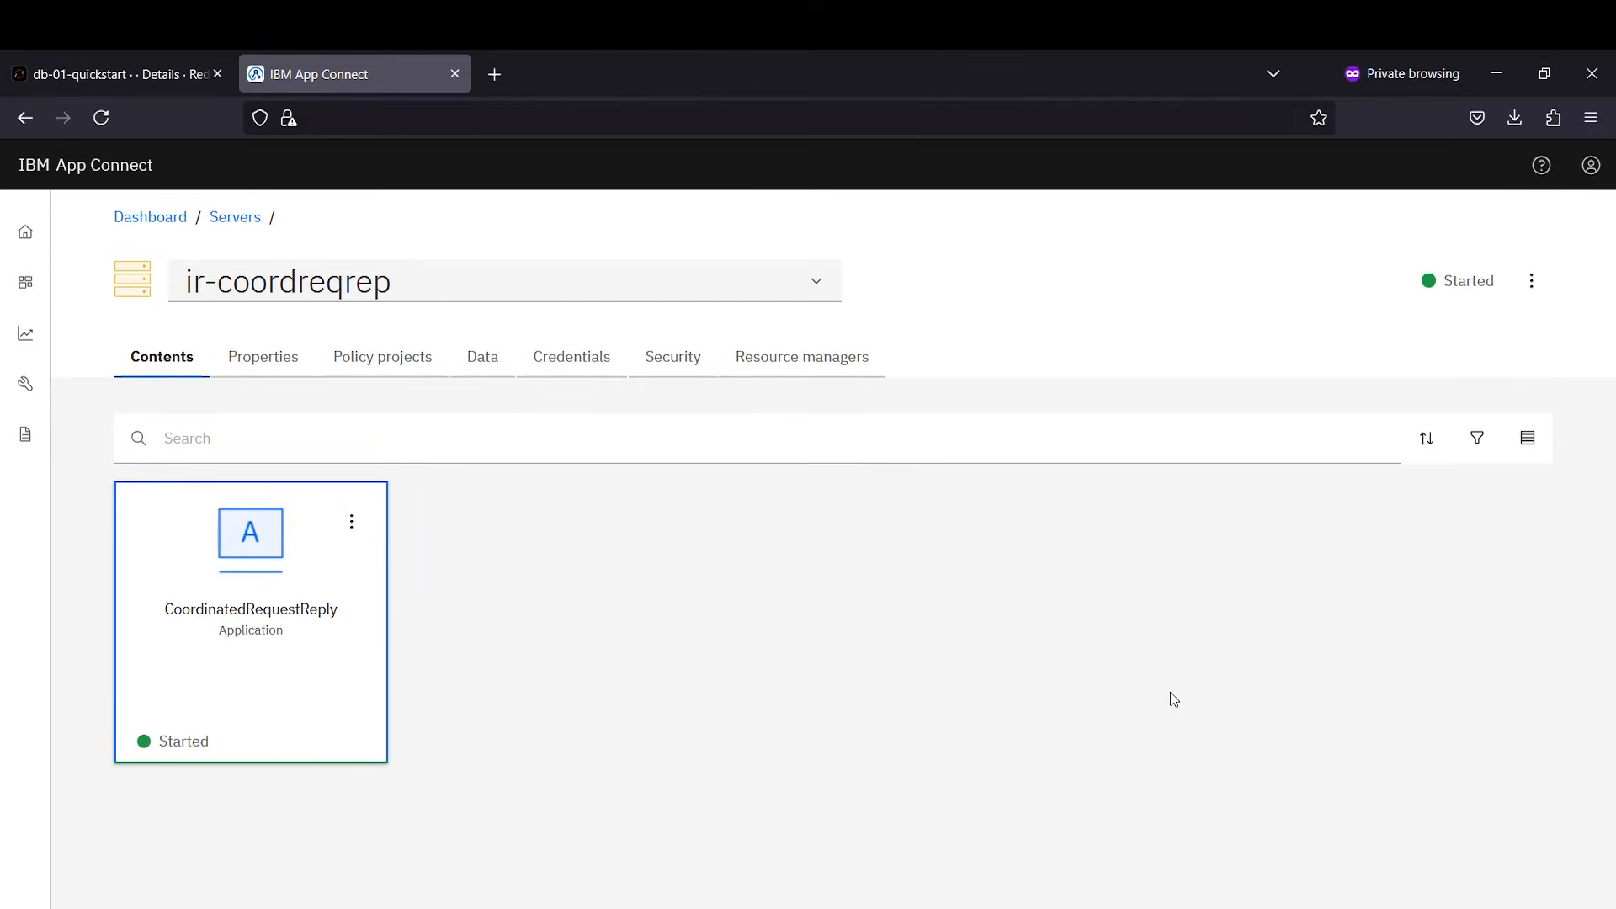
click(216, 652)
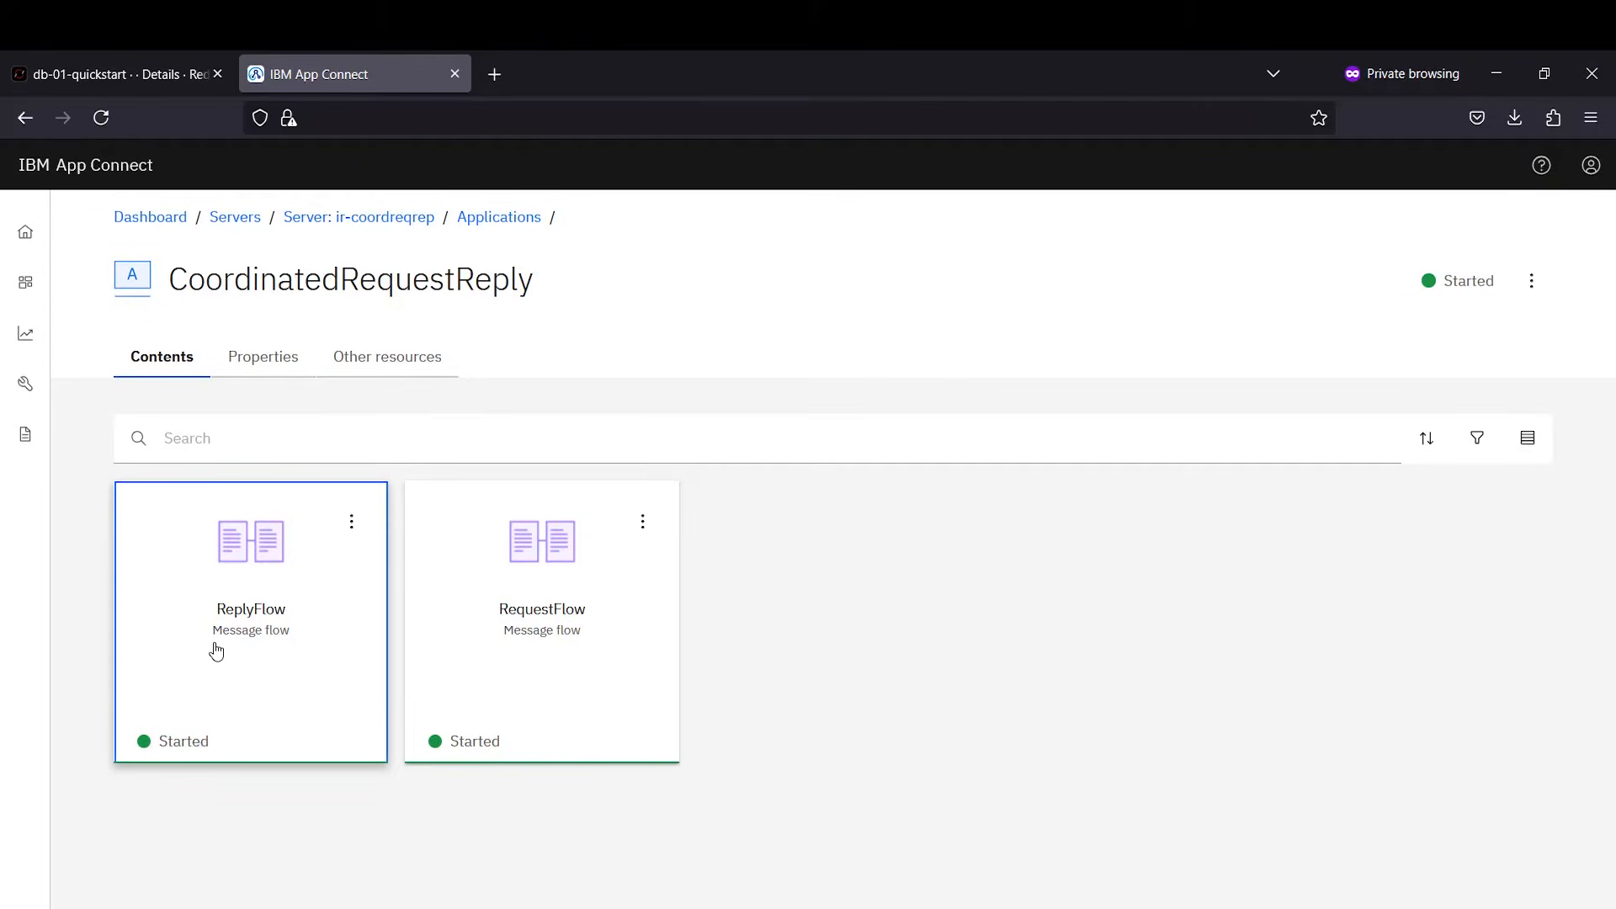
click(488, 652)
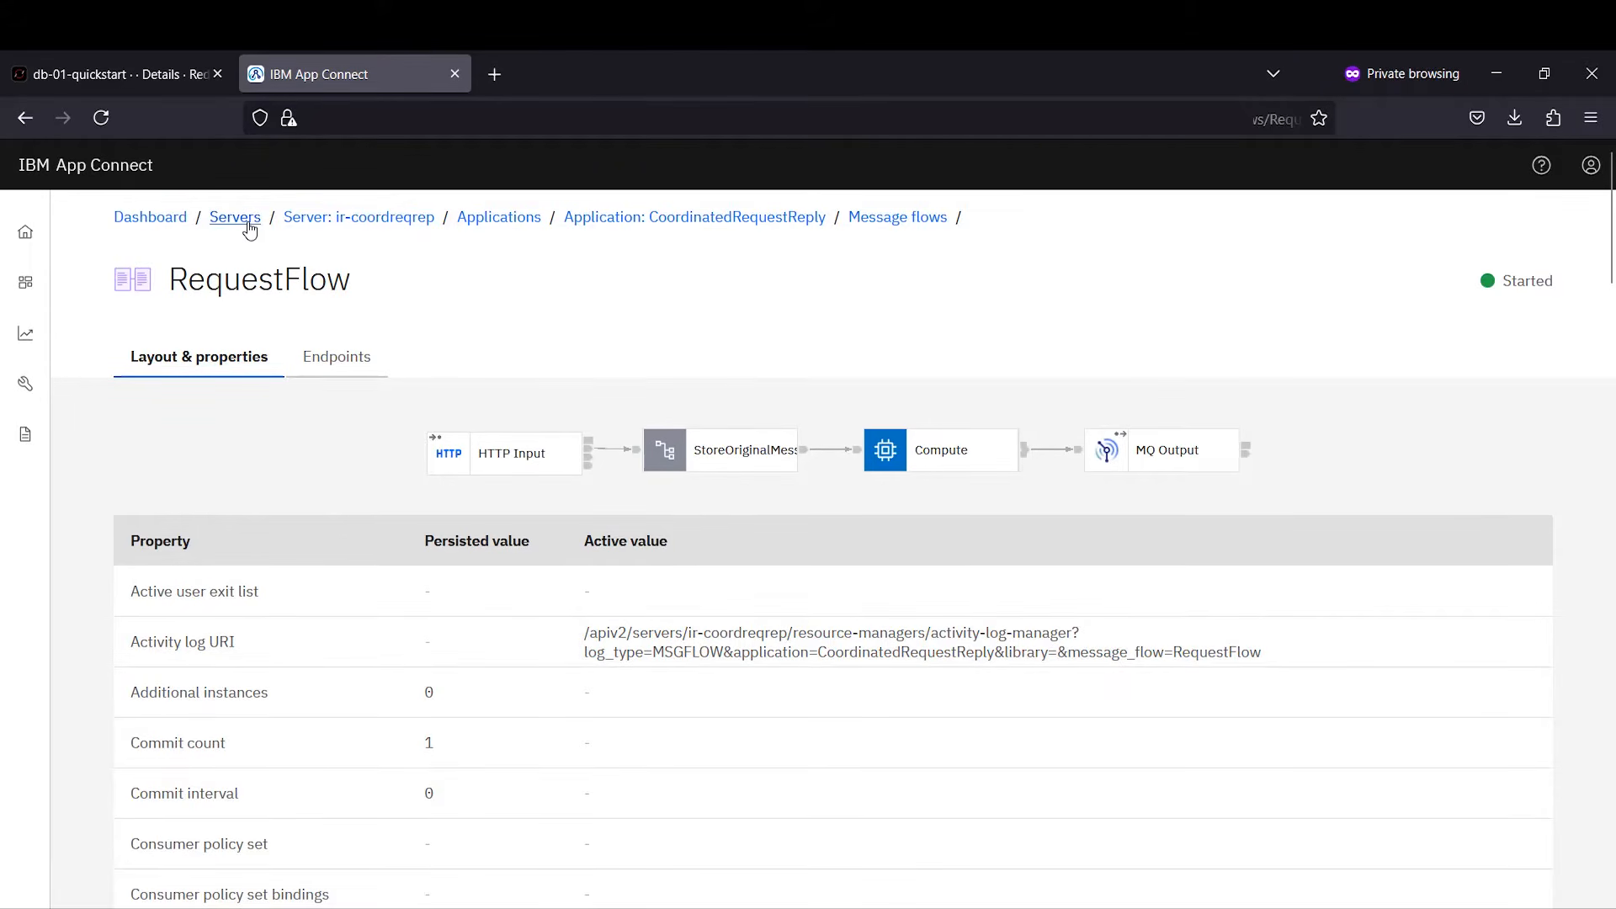
click(236, 220)
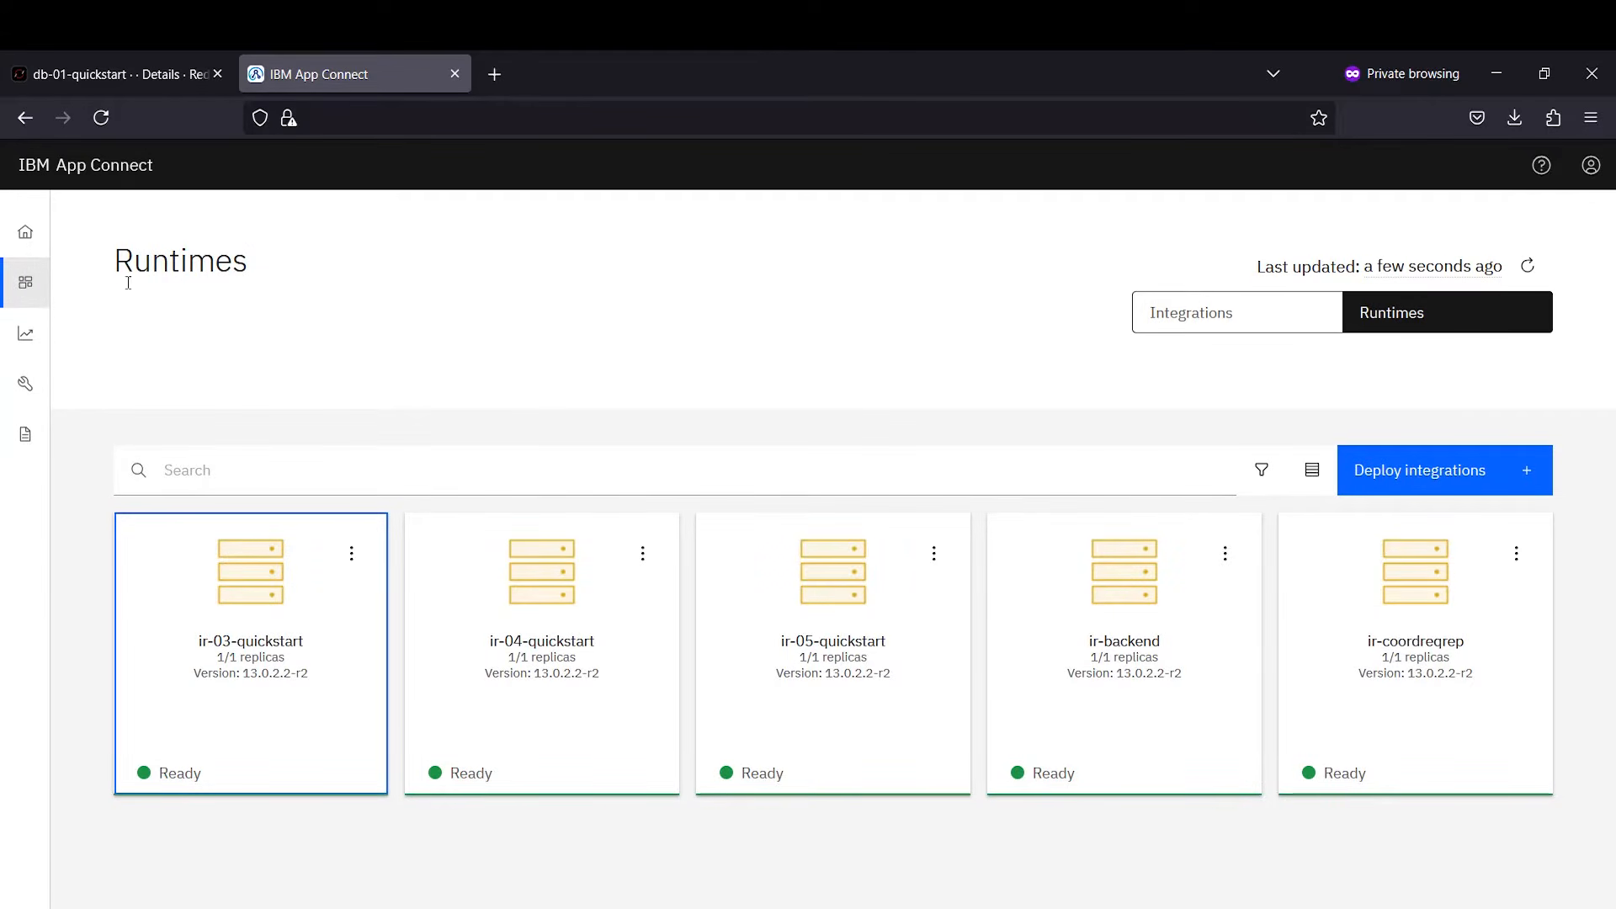
mouse_move(33, 333)
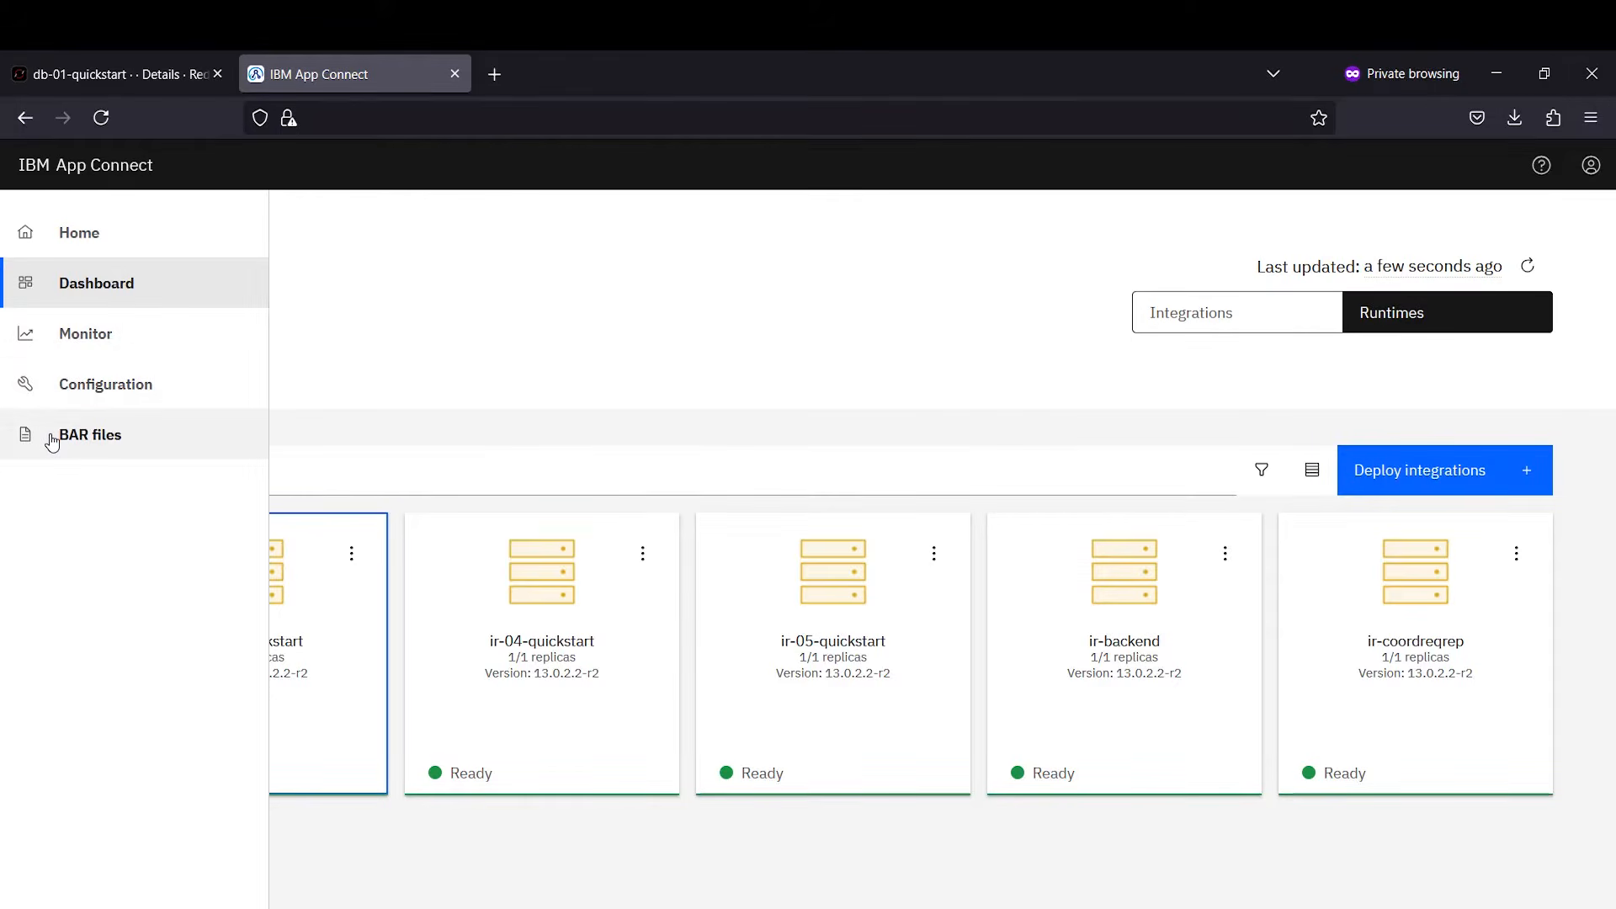
click(51, 442)
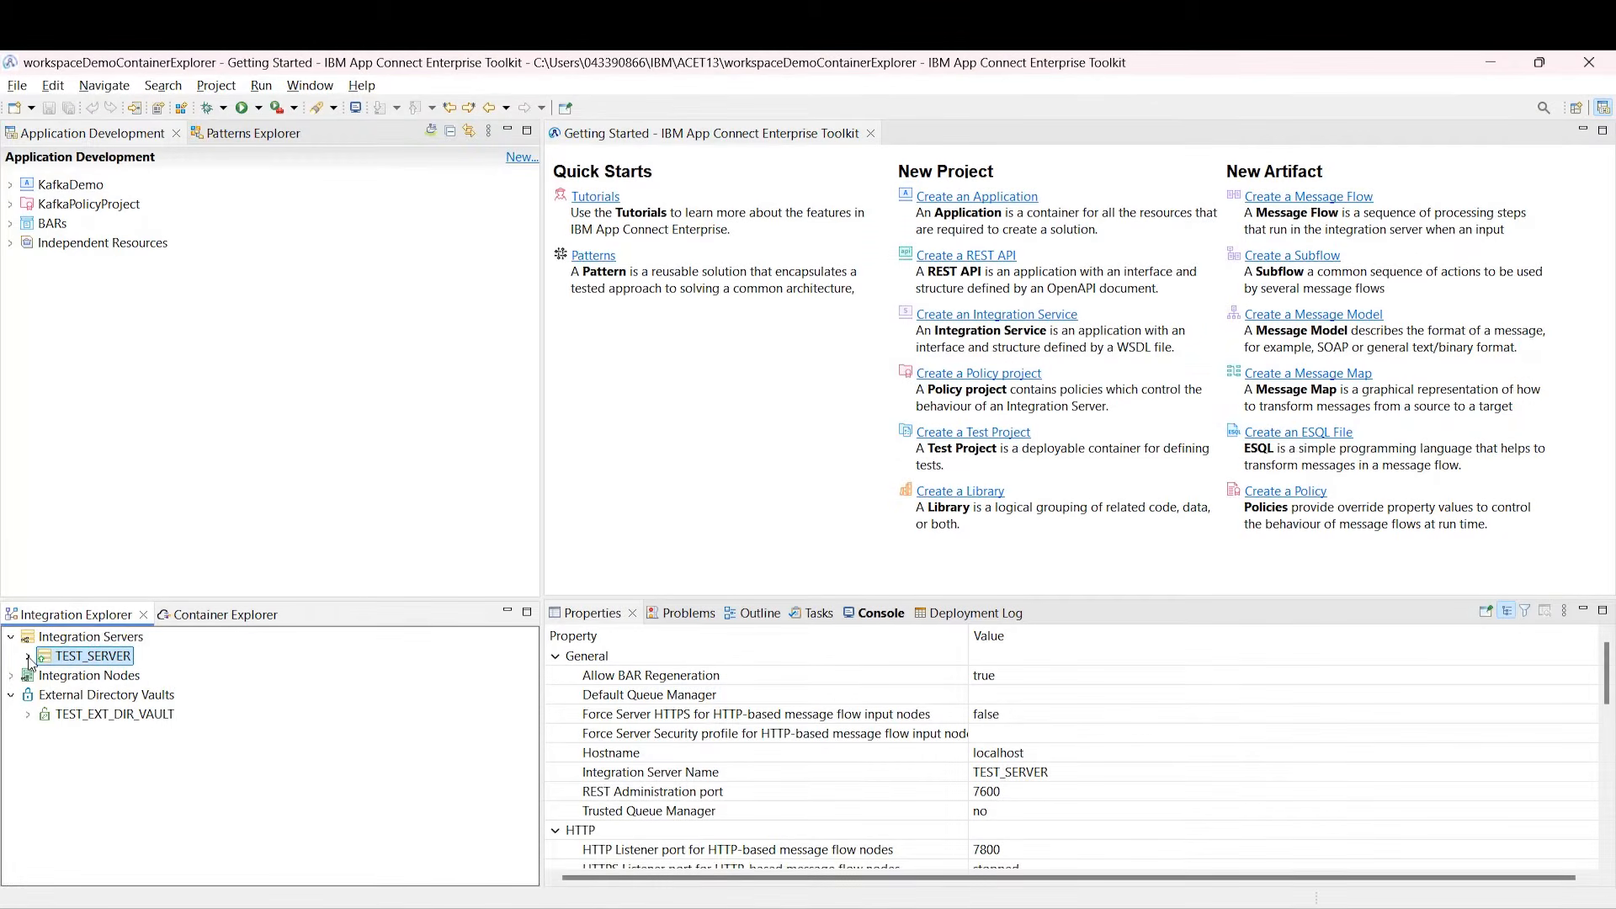
Step: Start a new container dashboard connection, pasting the copied API URL as base URL
click(220, 615)
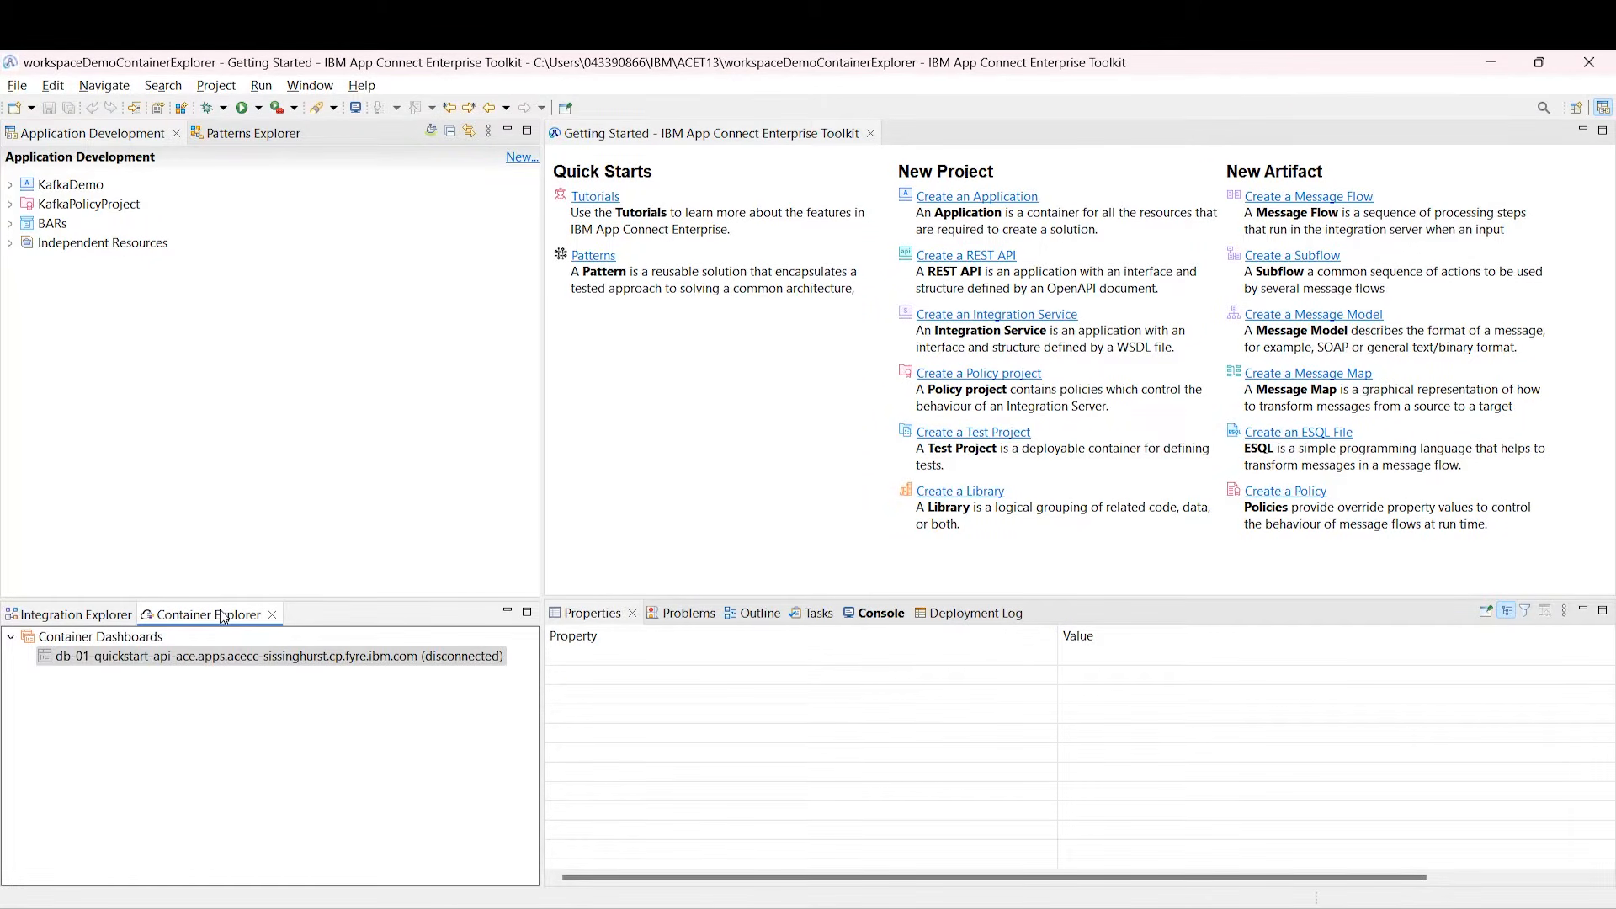
right_click(147, 645)
click(249, 653)
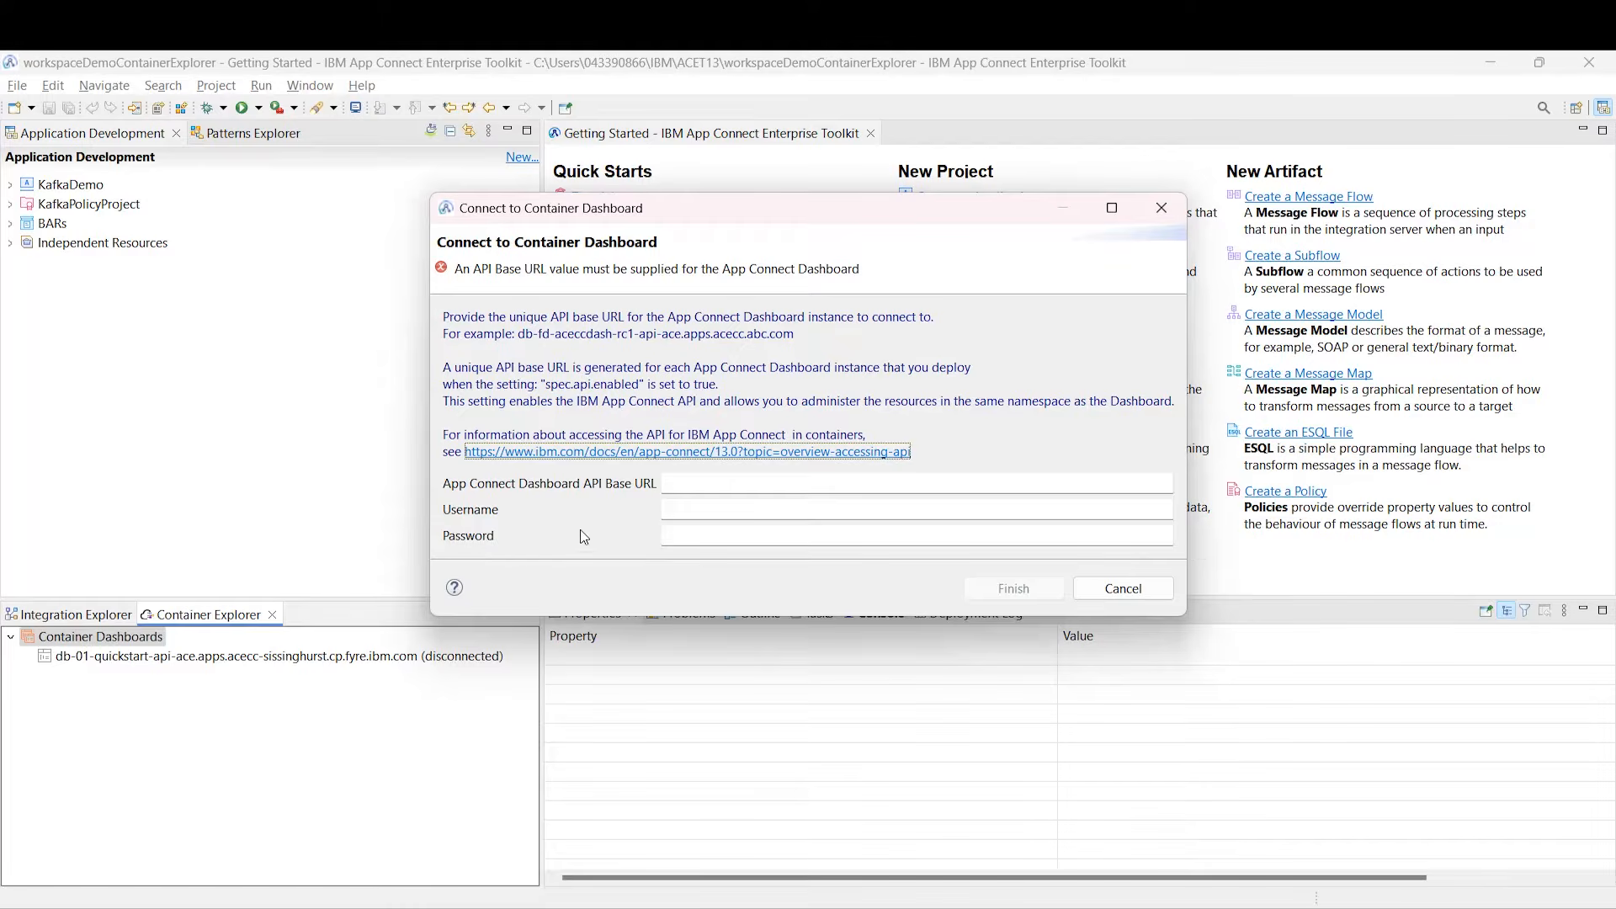
click(734, 481)
text(db-01-quickstart-api-ace.apps.acecc-sissinghurst.cp.fyre.ibm.com)
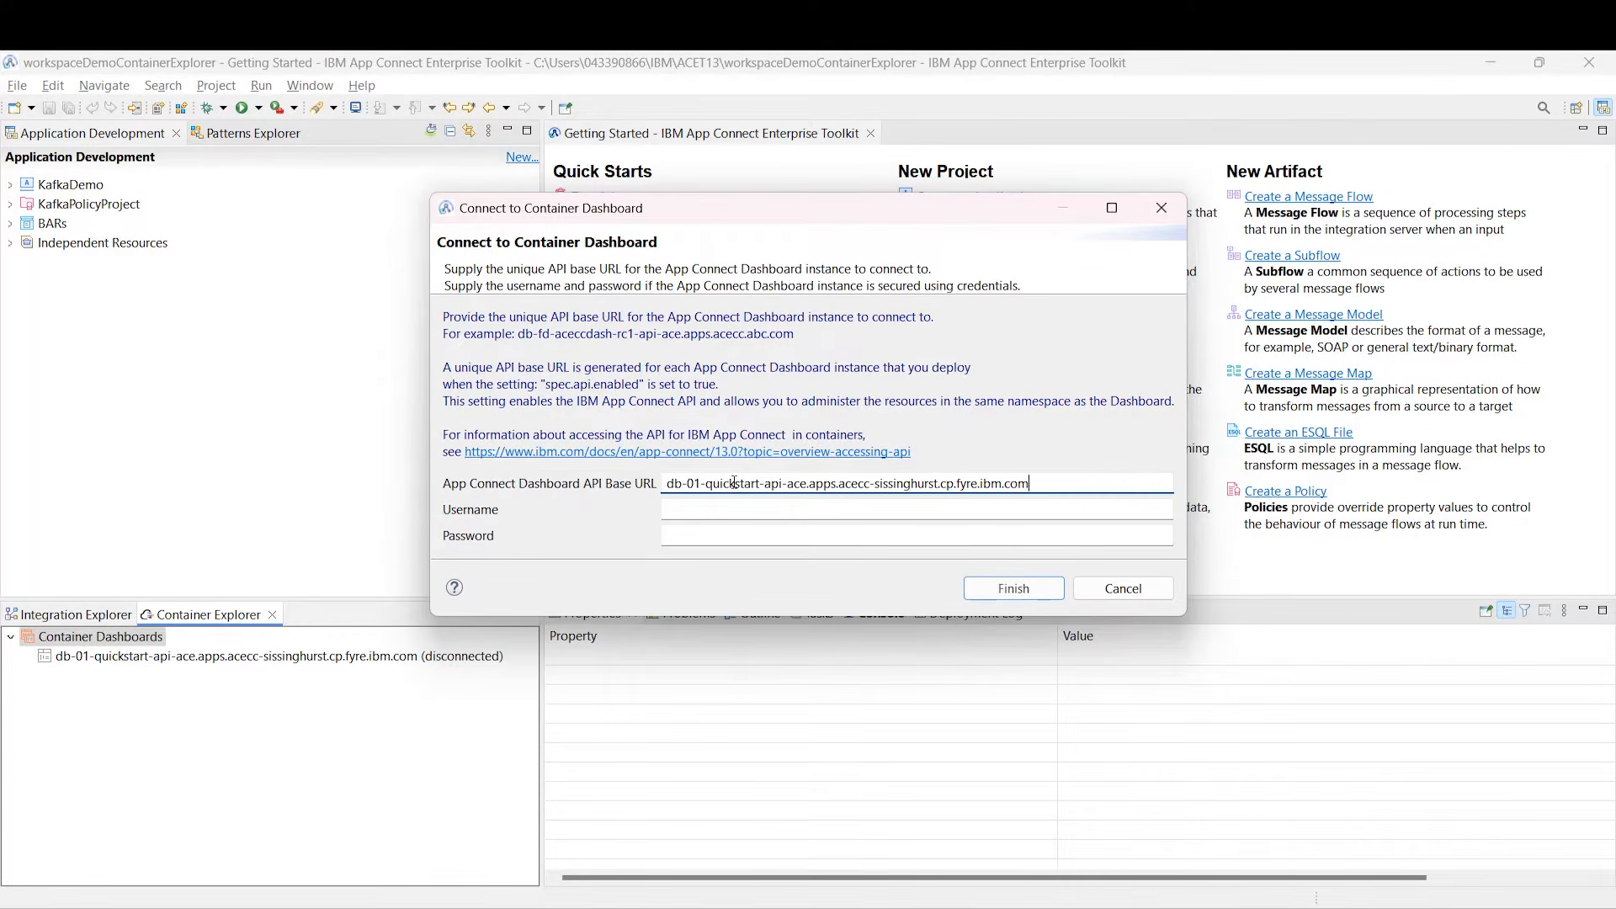
Step: Enter a username and password, cancel the connection, and select db-01-quickstart
click(722, 510)
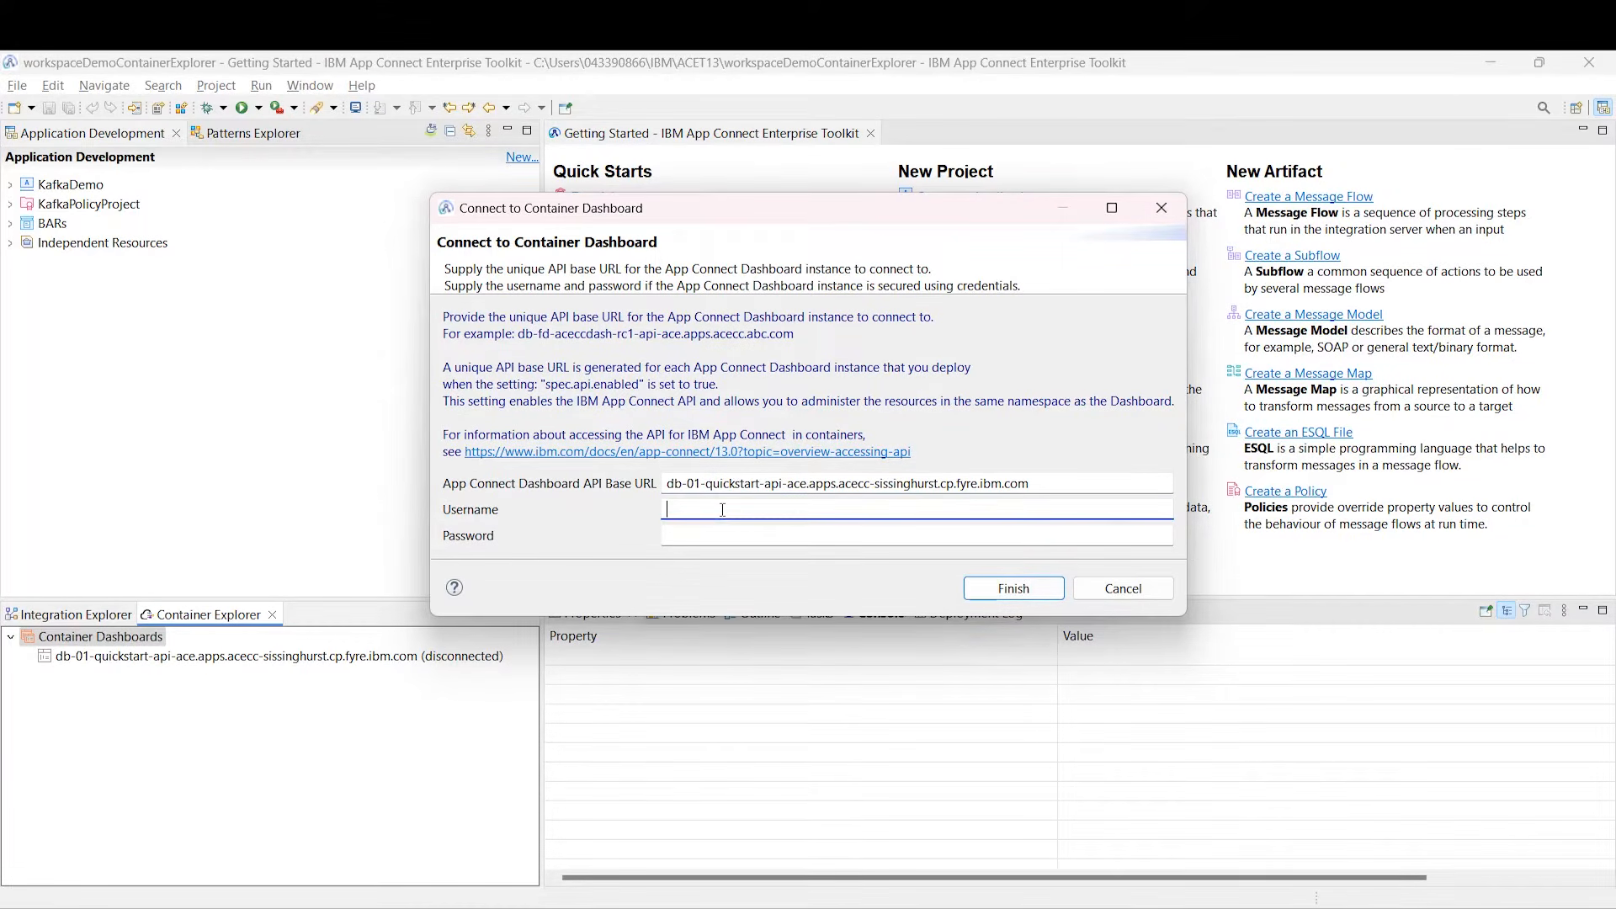
text(aceuser)
click(761, 533)
text(pass)
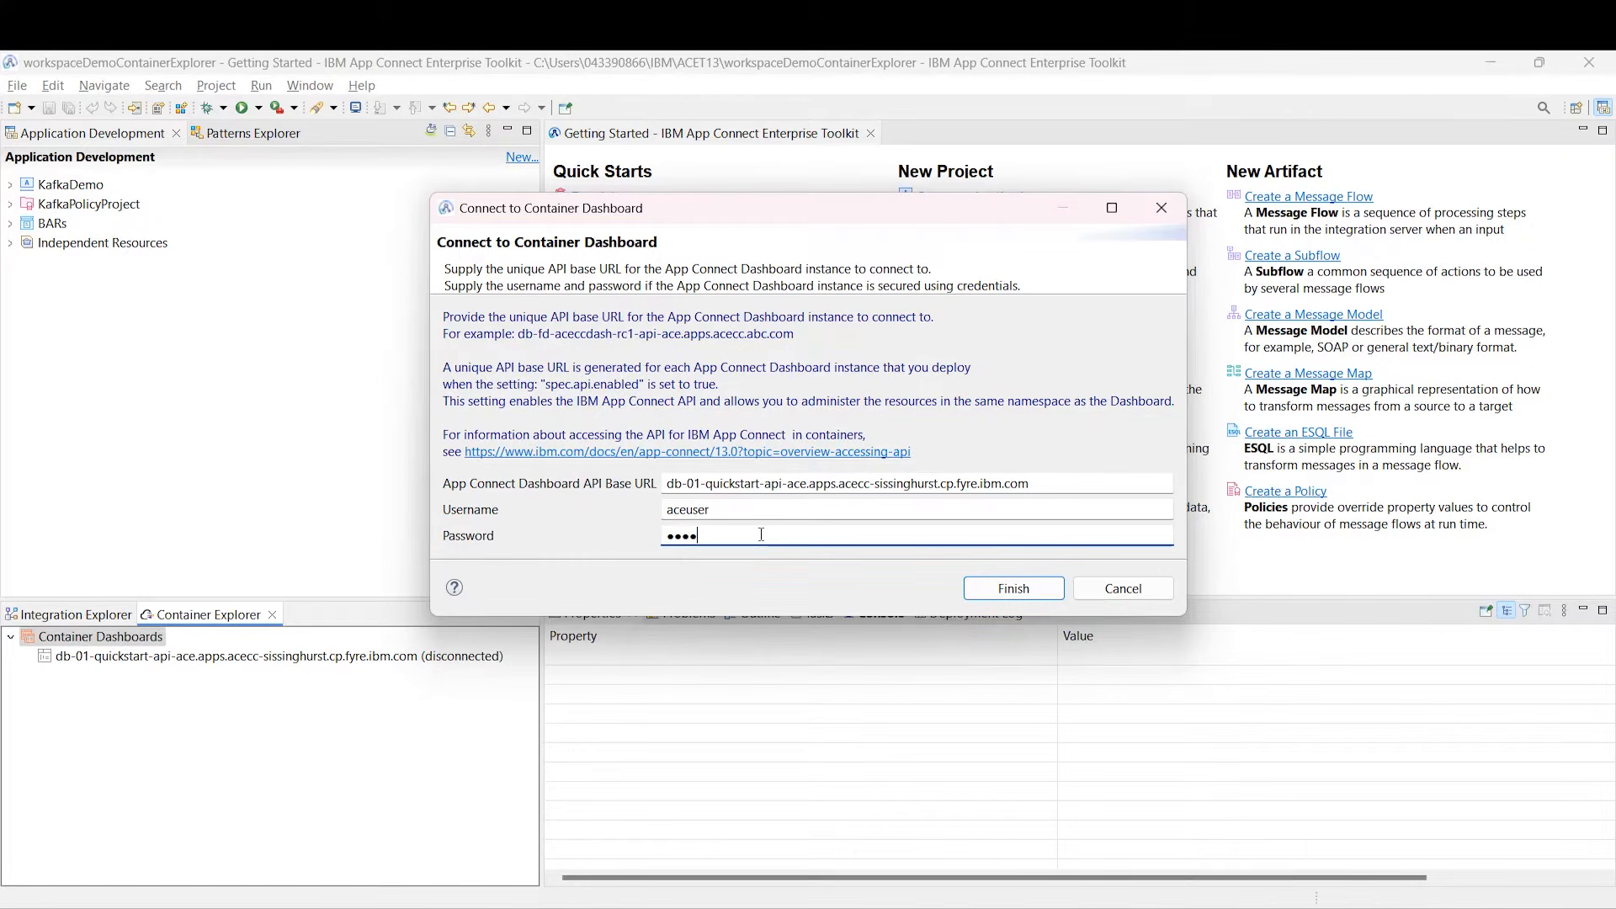
click(1120, 589)
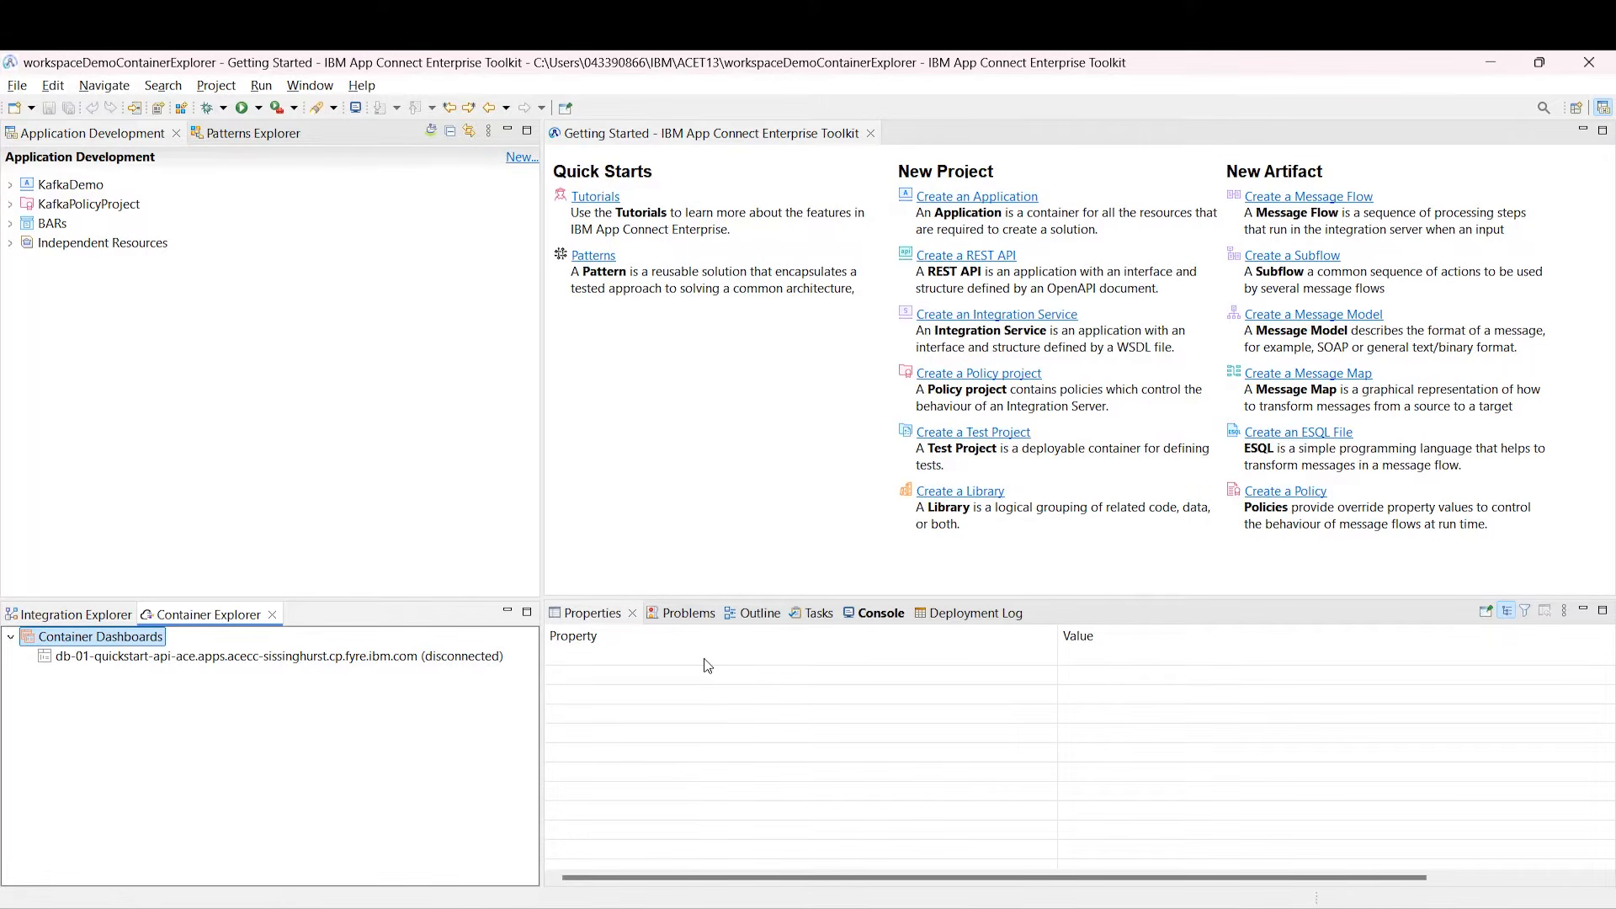
click(440, 659)
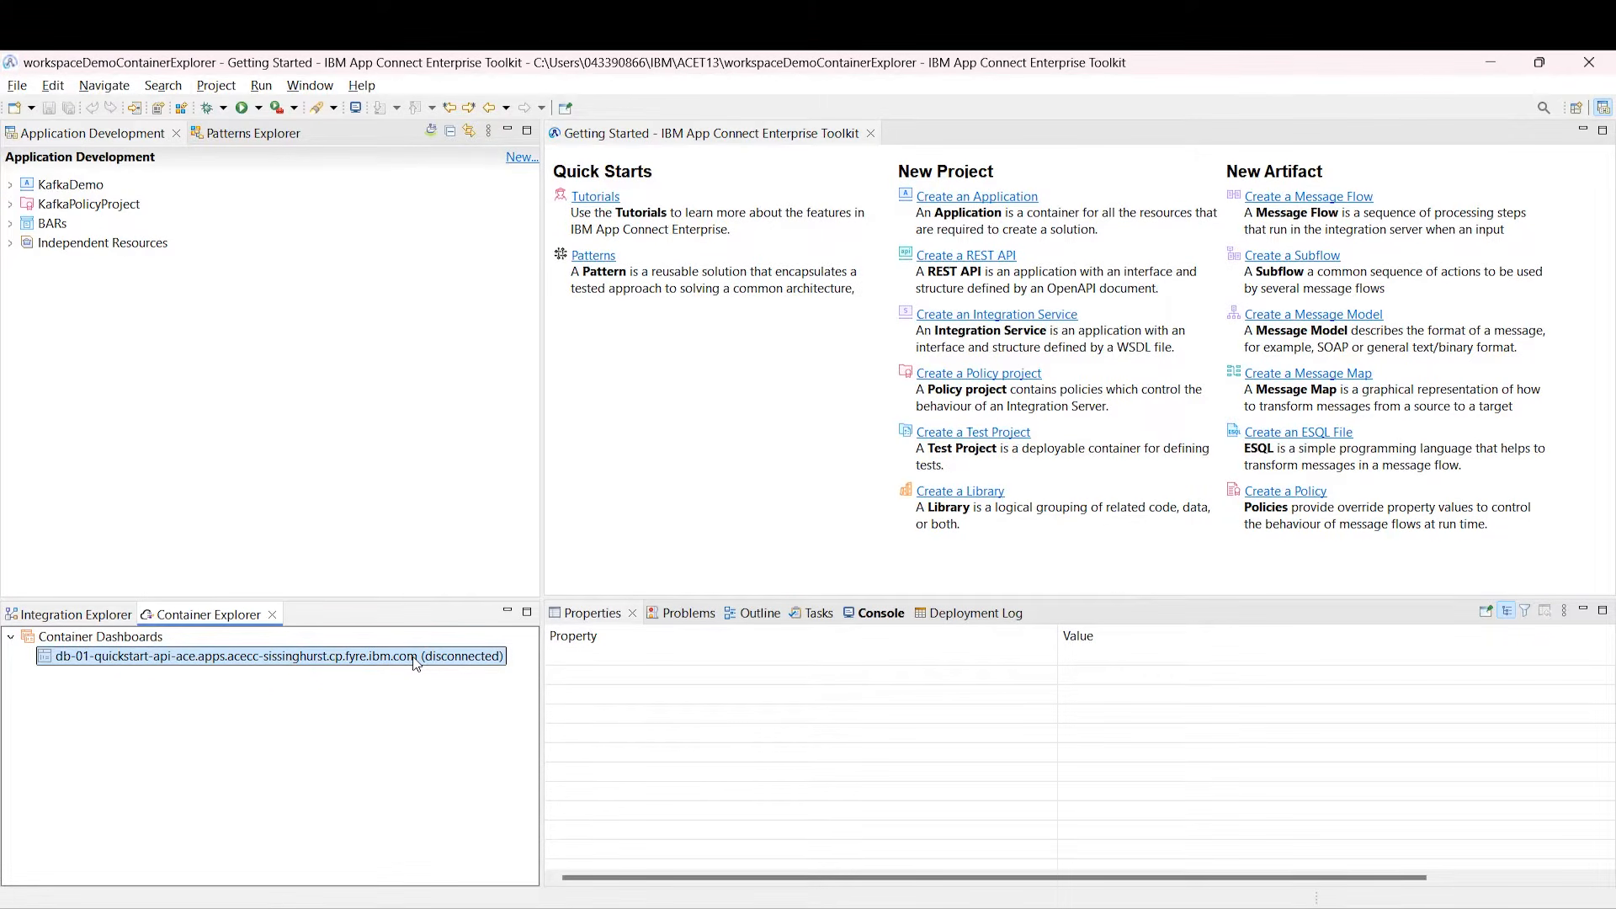
right_click(416, 660)
Step: Connect to db-01-quickstart and expand the ir-coordreqrep and ir-backend runtimes in Container Explorer
click(470, 671)
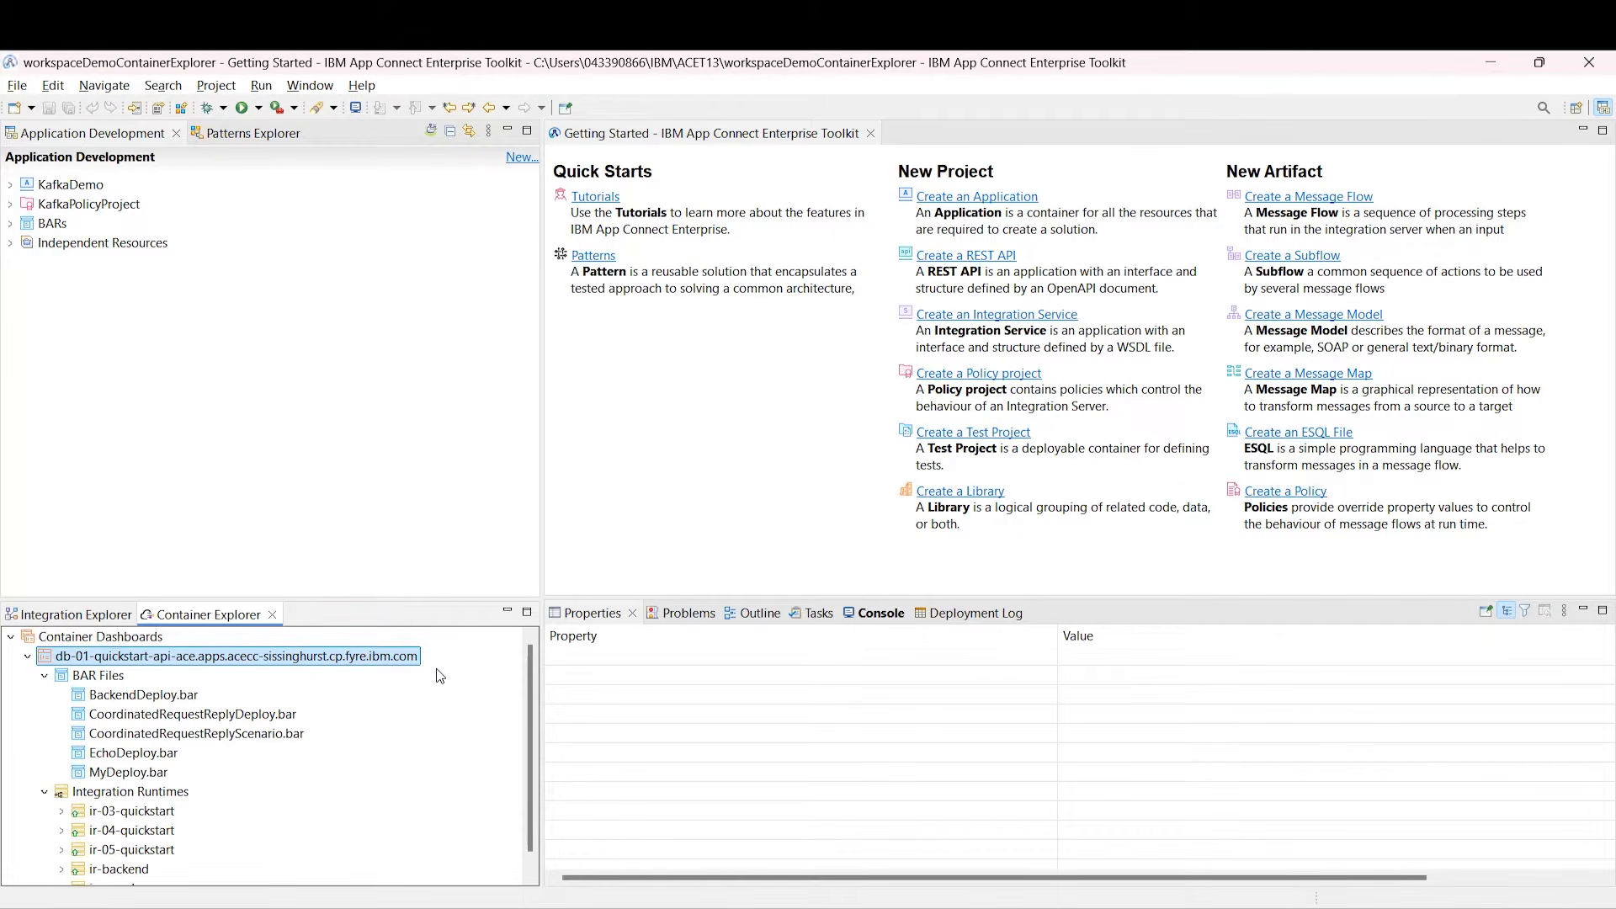
drag(385, 602, 370, 353)
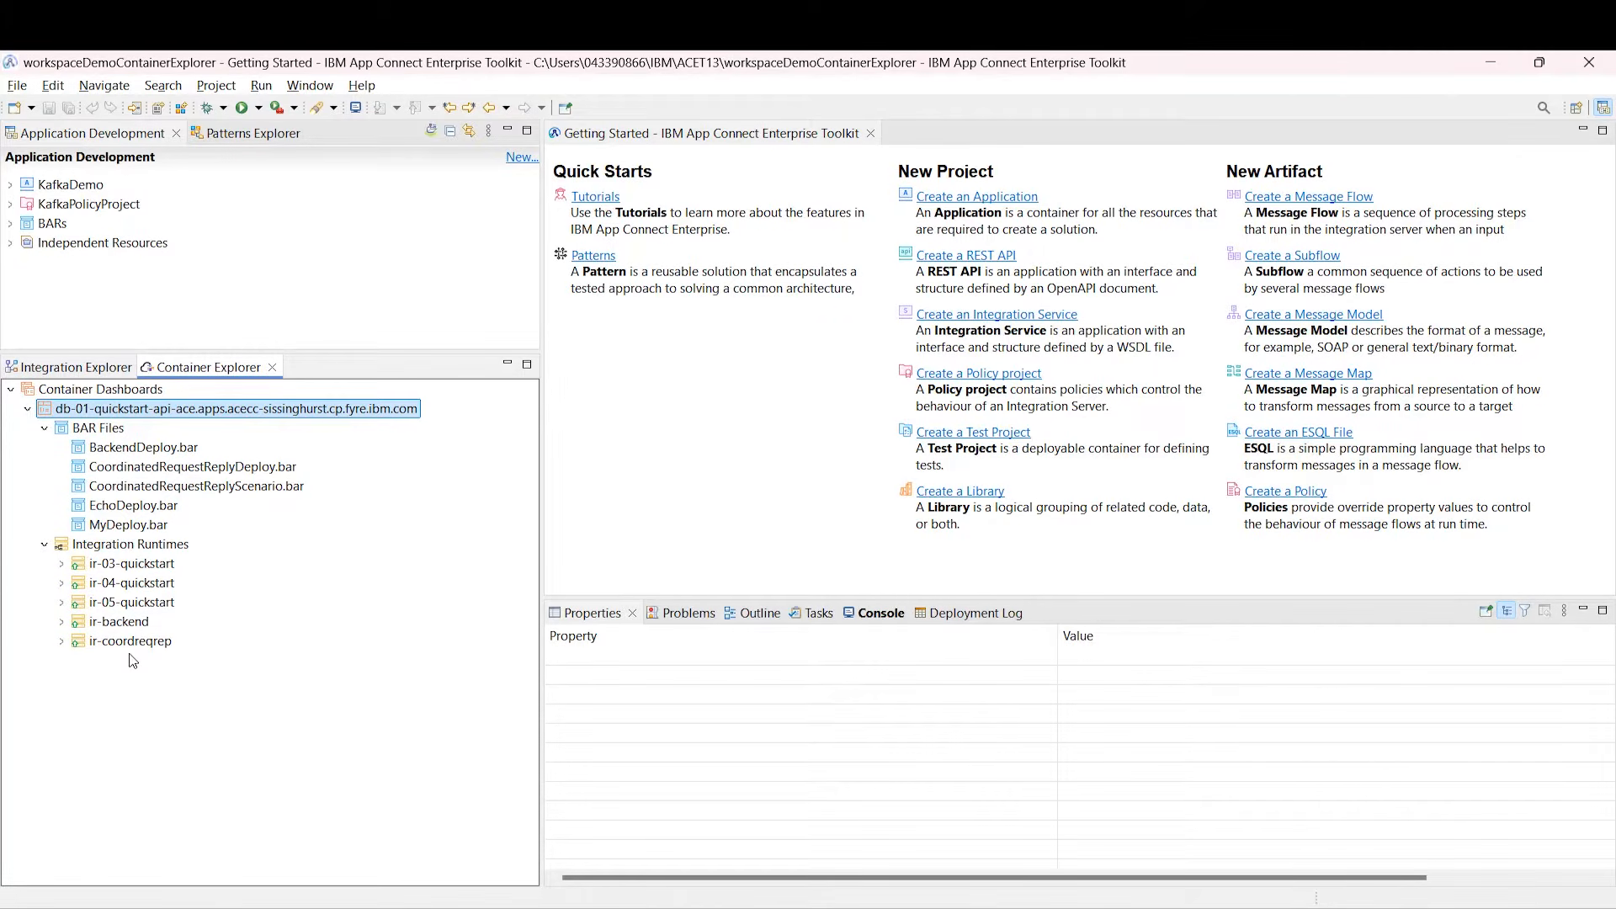
click(61, 642)
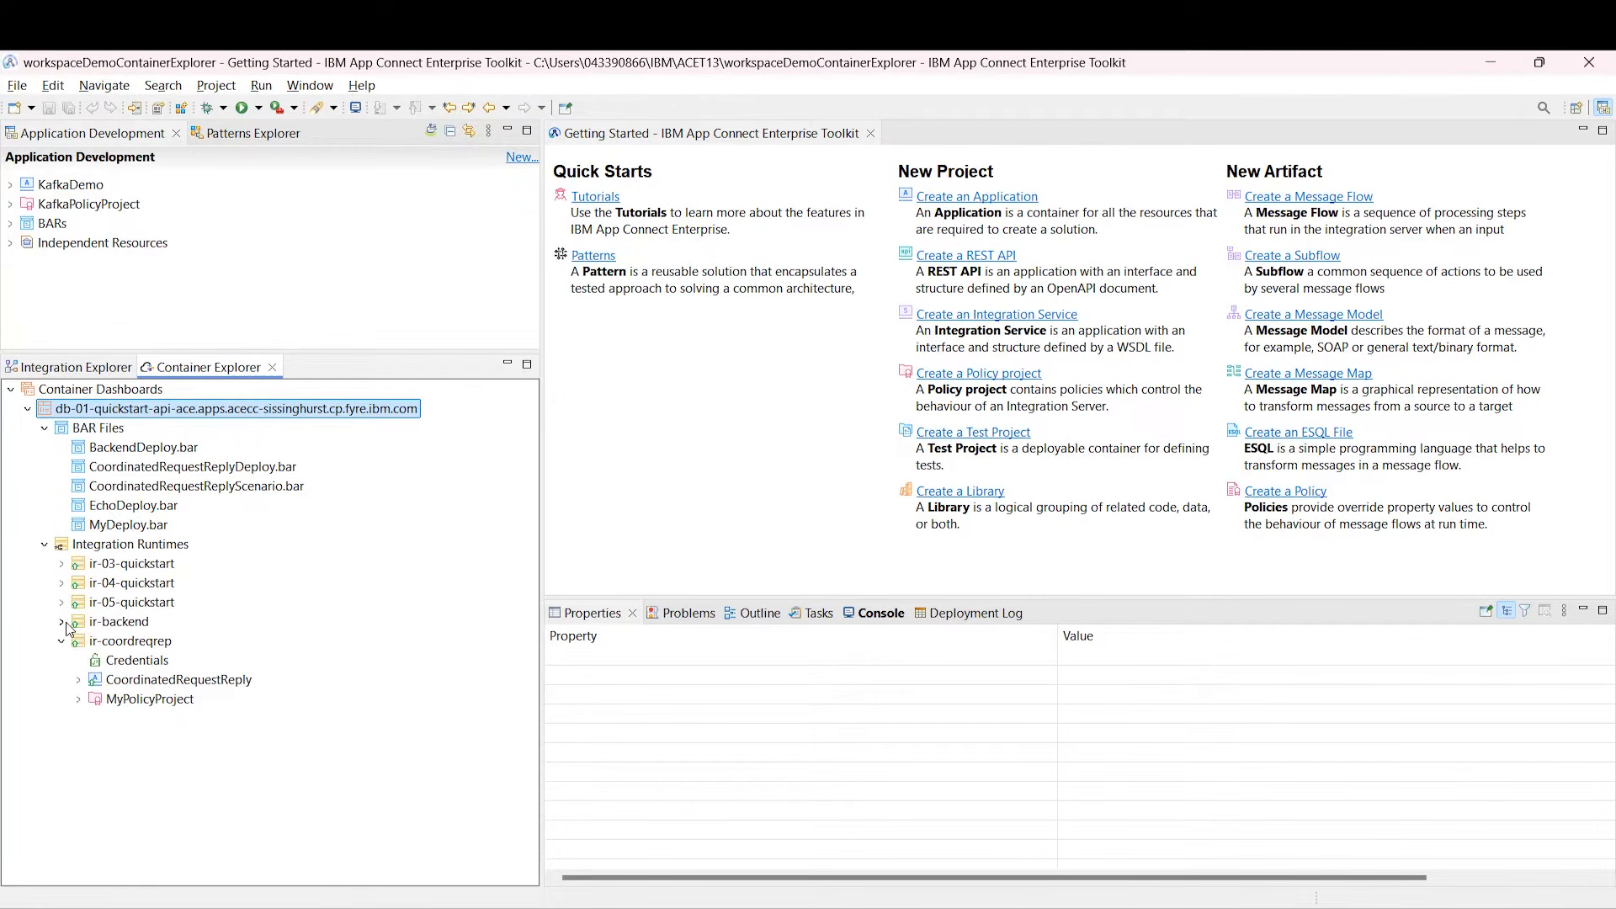
click(63, 623)
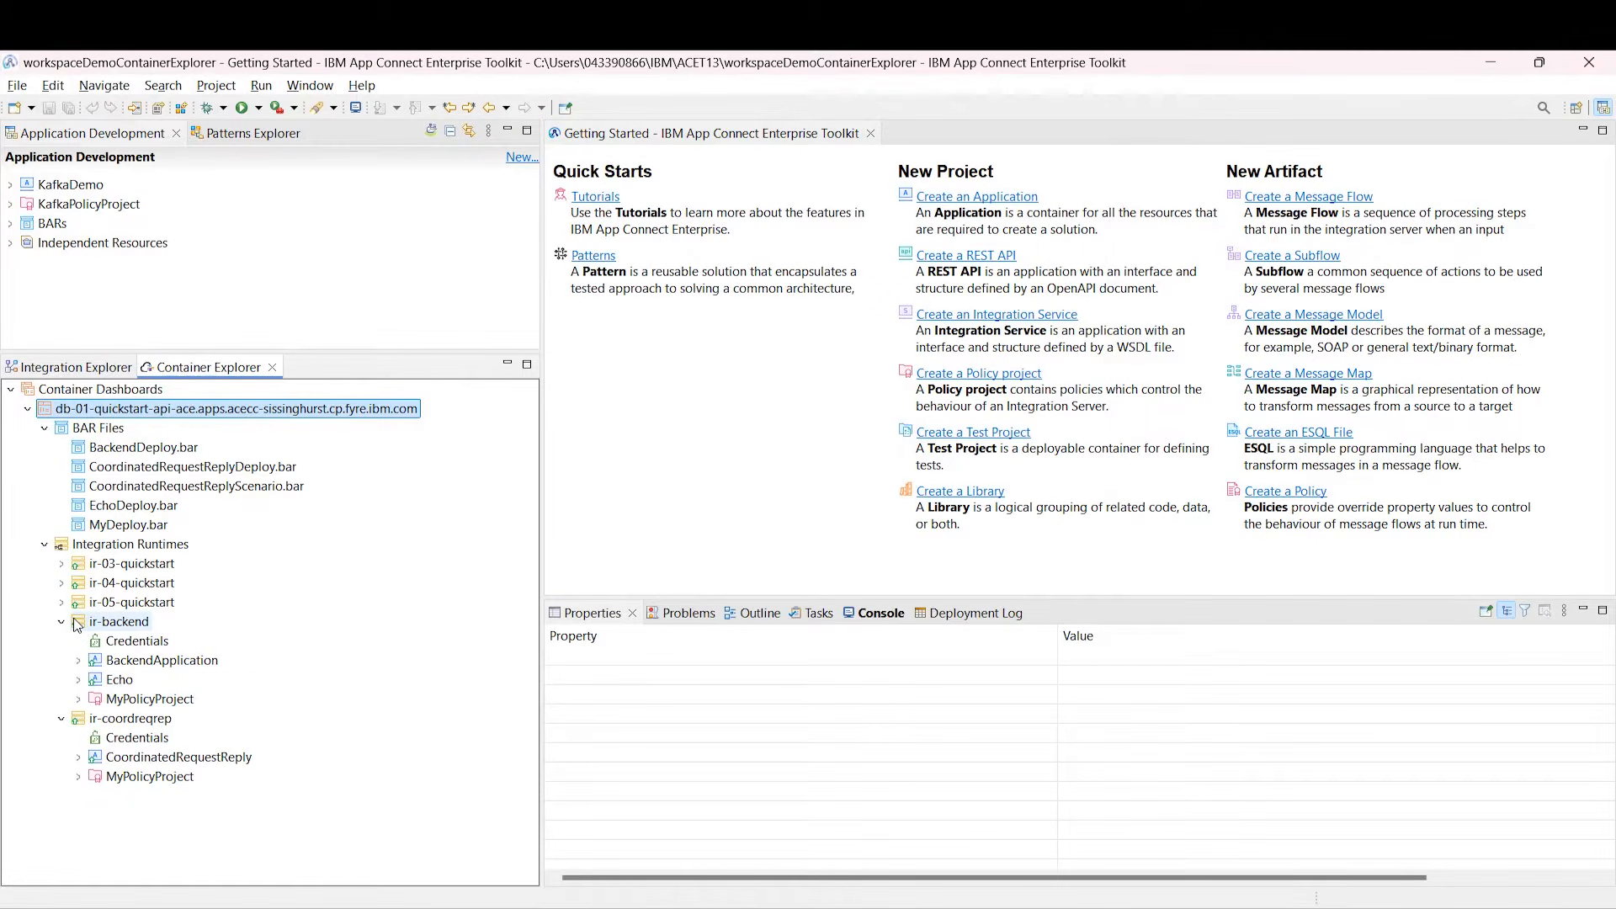
click(104, 431)
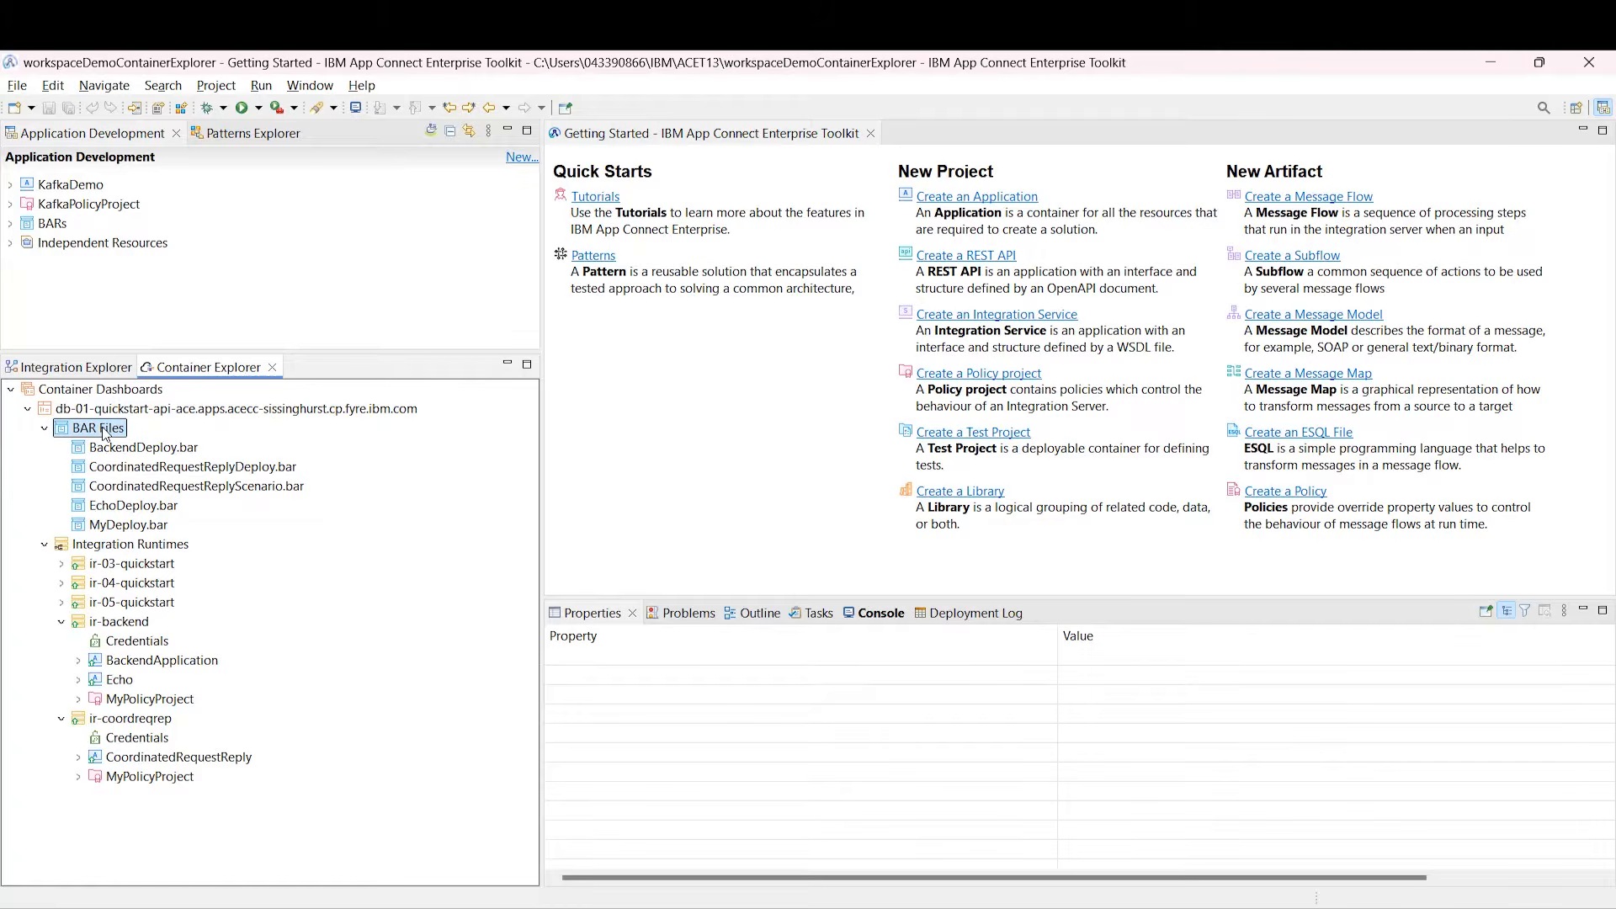
Step: Upload KafkaPolicyProjectproject.generated.bar to the dashboard's BAR Files and select it
right_click(105, 431)
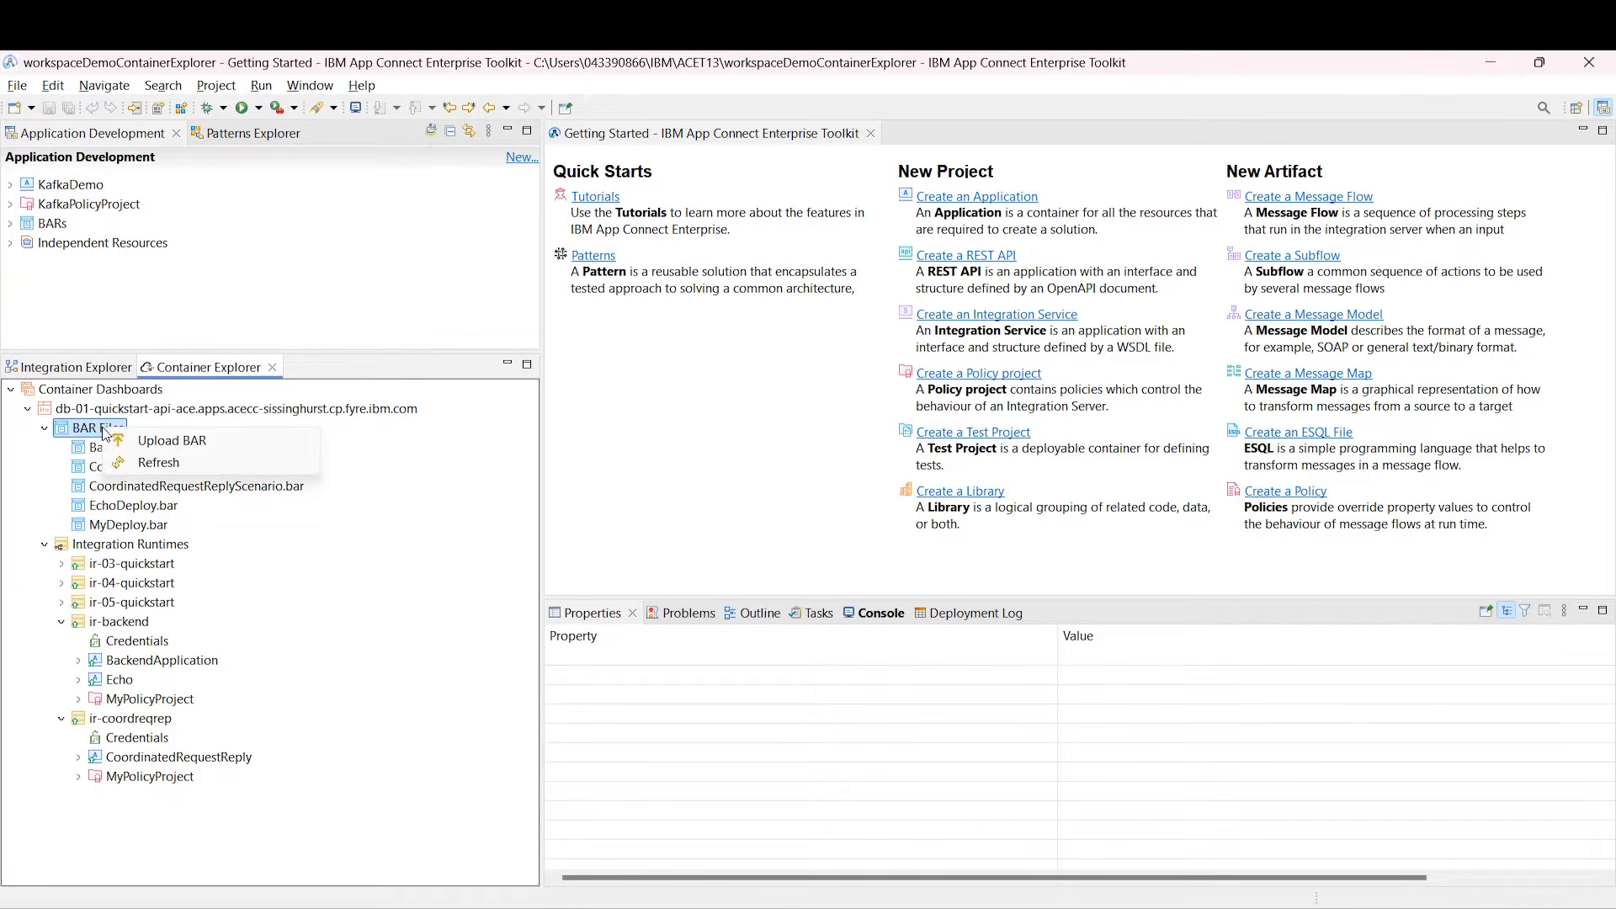
click(242, 450)
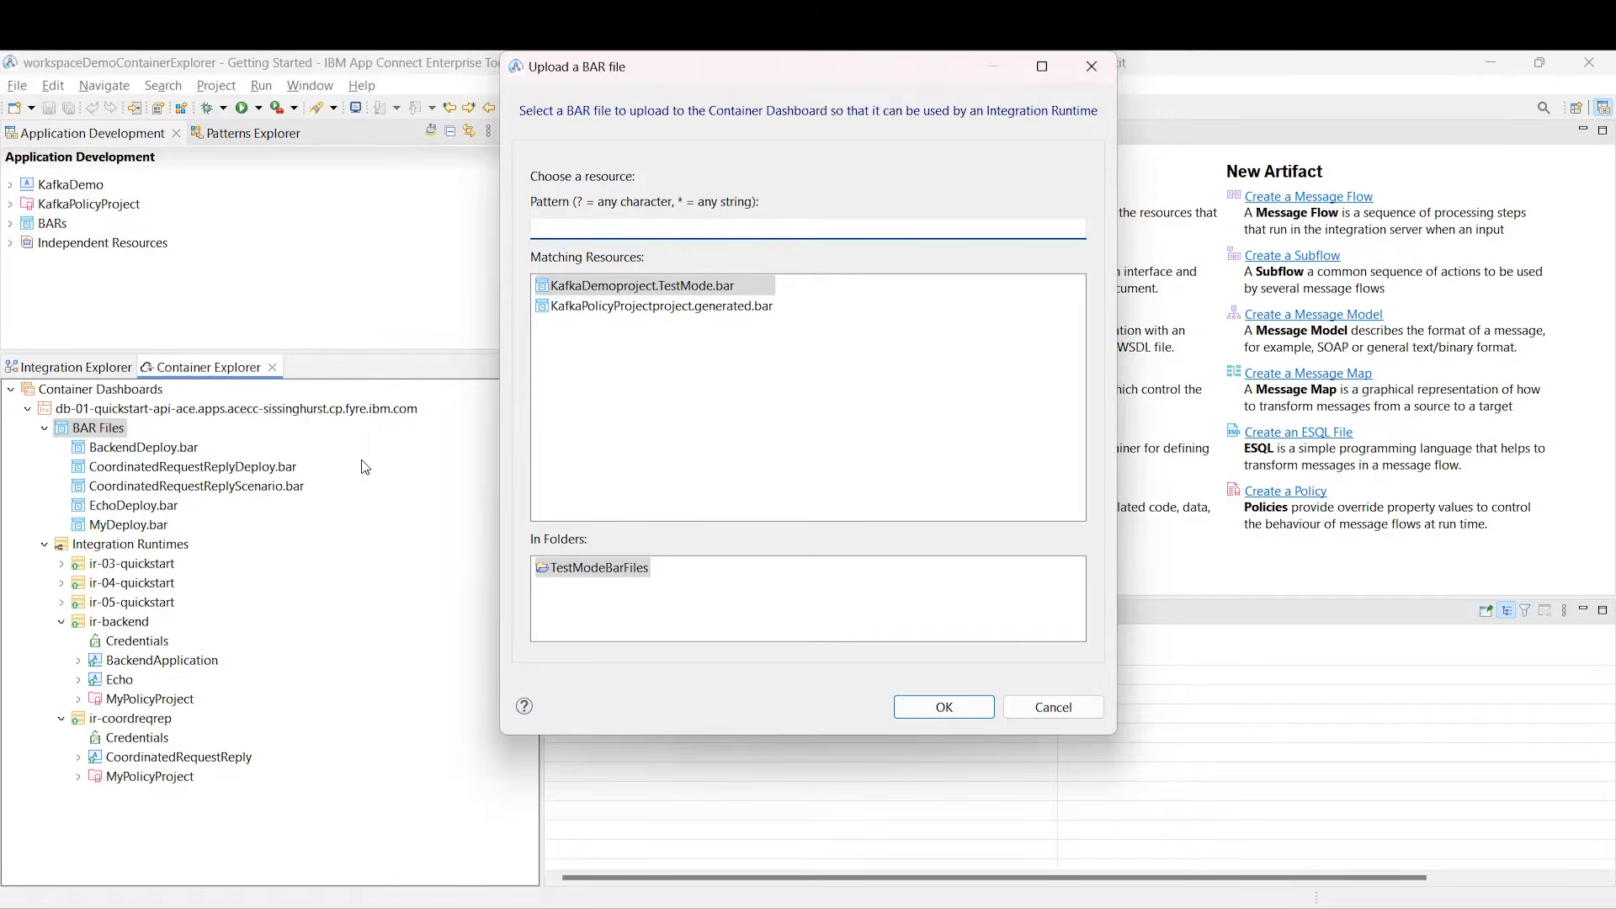
click(672, 309)
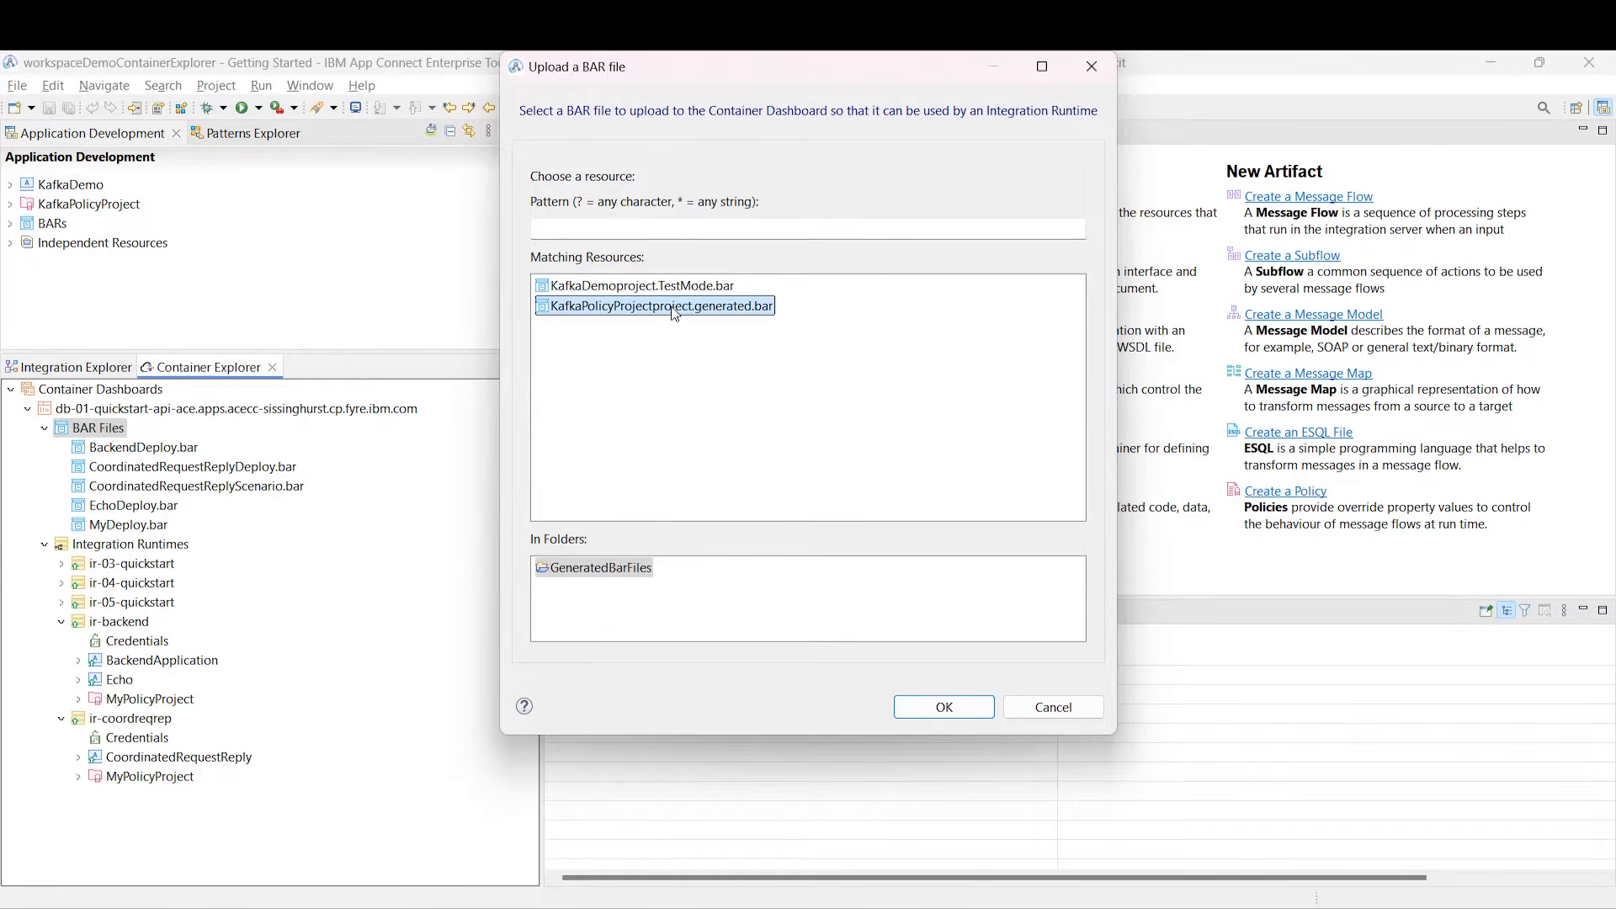
click(943, 708)
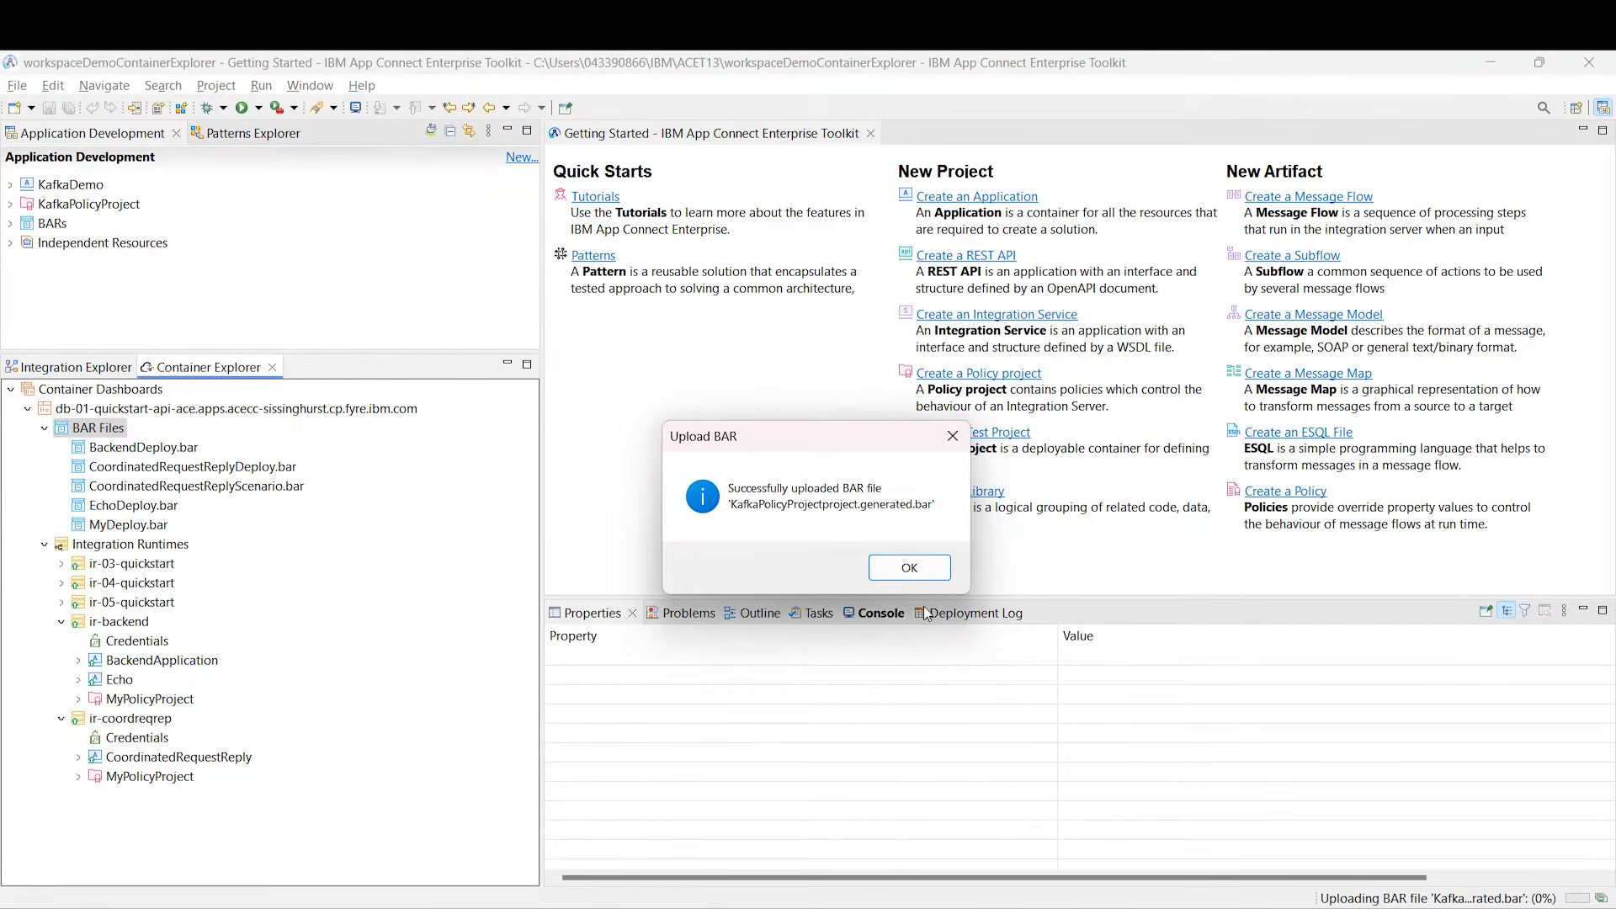
click(909, 569)
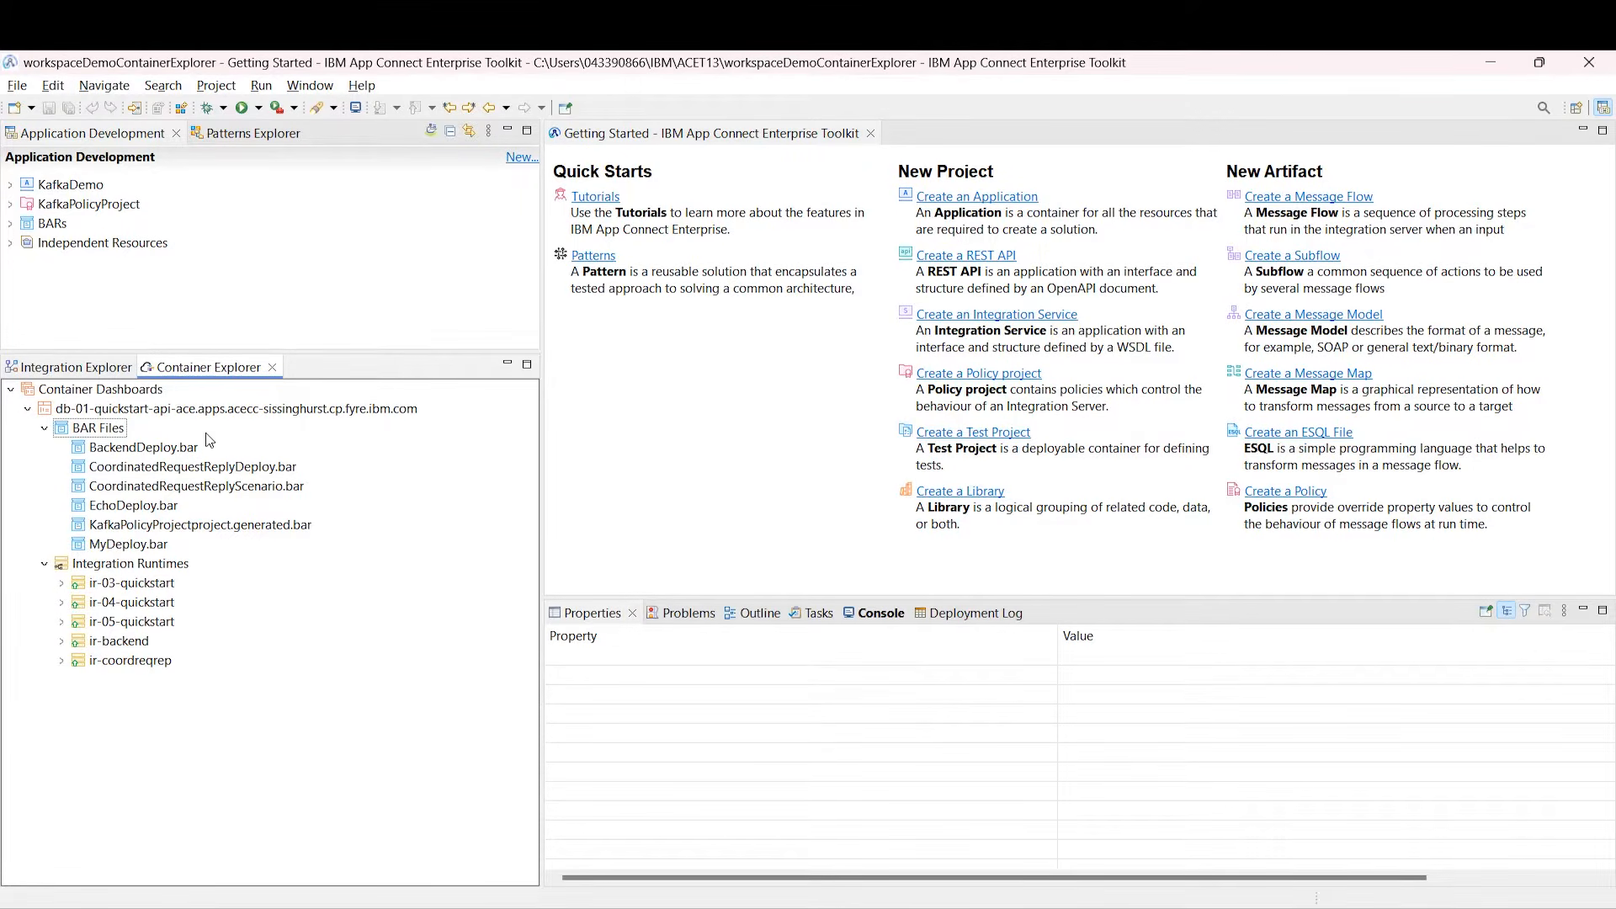
click(122, 525)
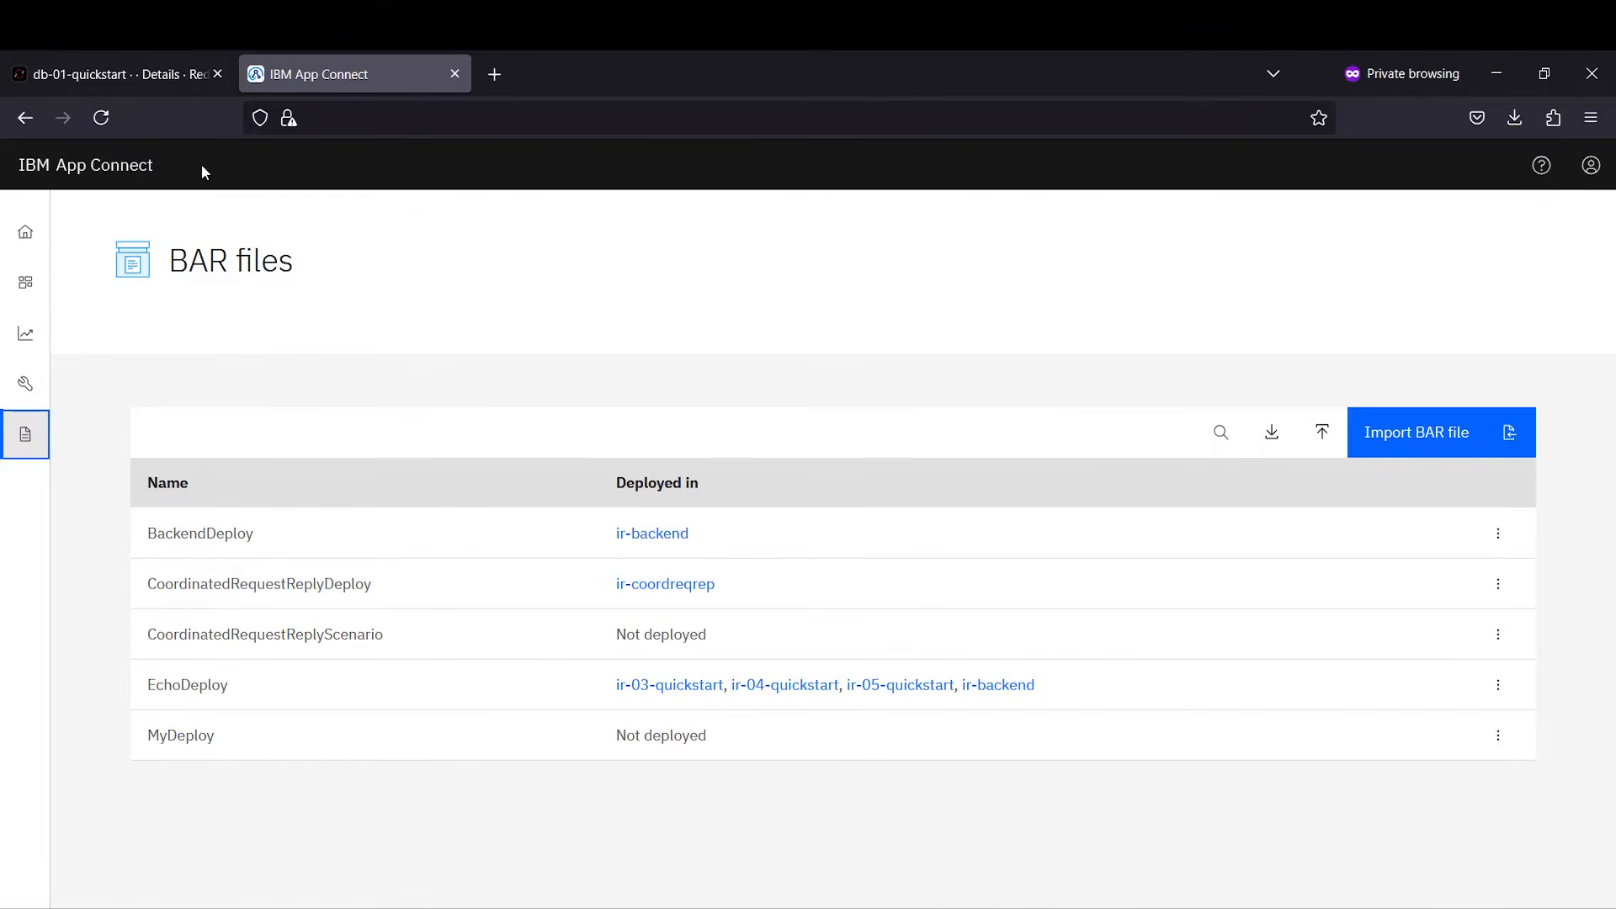
Step: Reload the web BAR files list and highlight KafkaPolicyProjectproject.generated as Not deployed
click(107, 123)
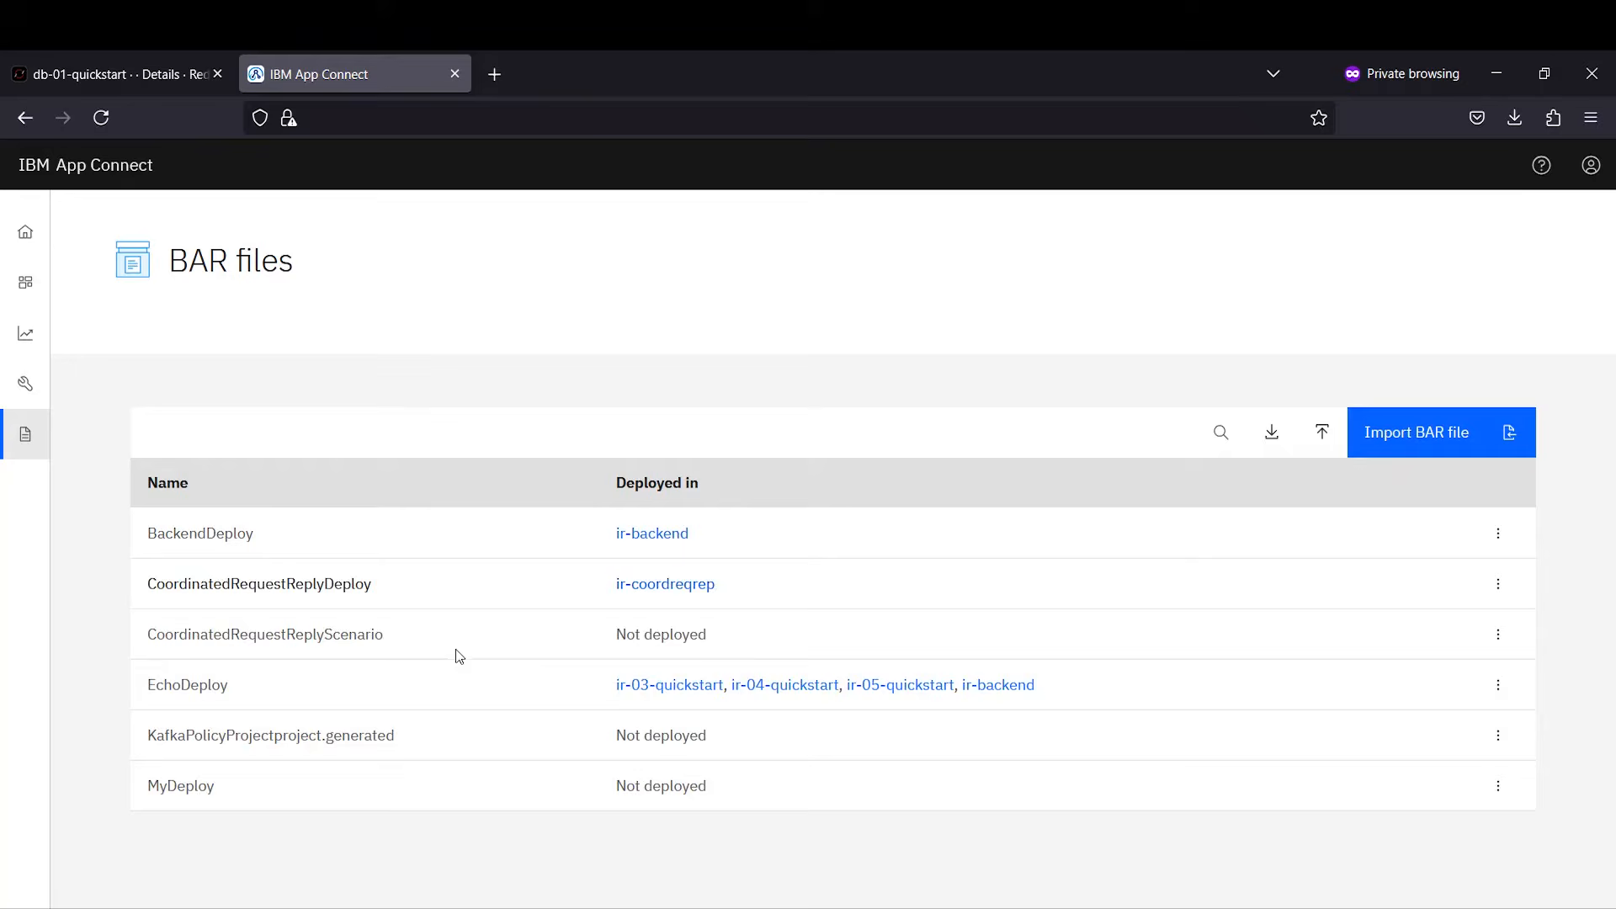
drag(430, 738, 134, 743)
drag(729, 735, 599, 735)
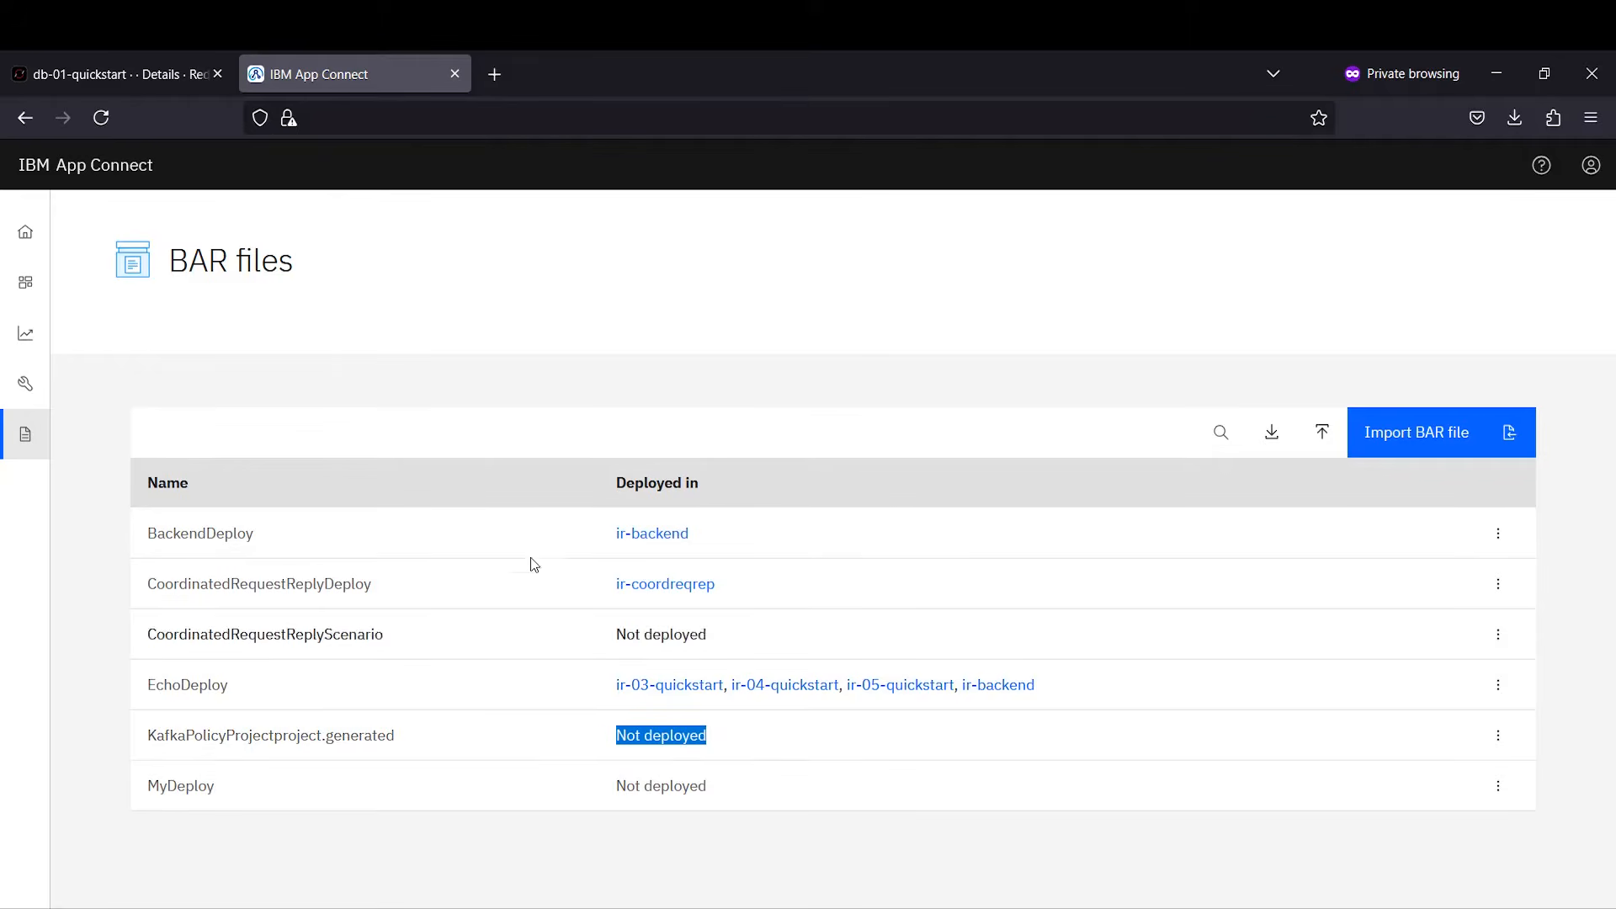
click(457, 394)
key(alt+Tab)
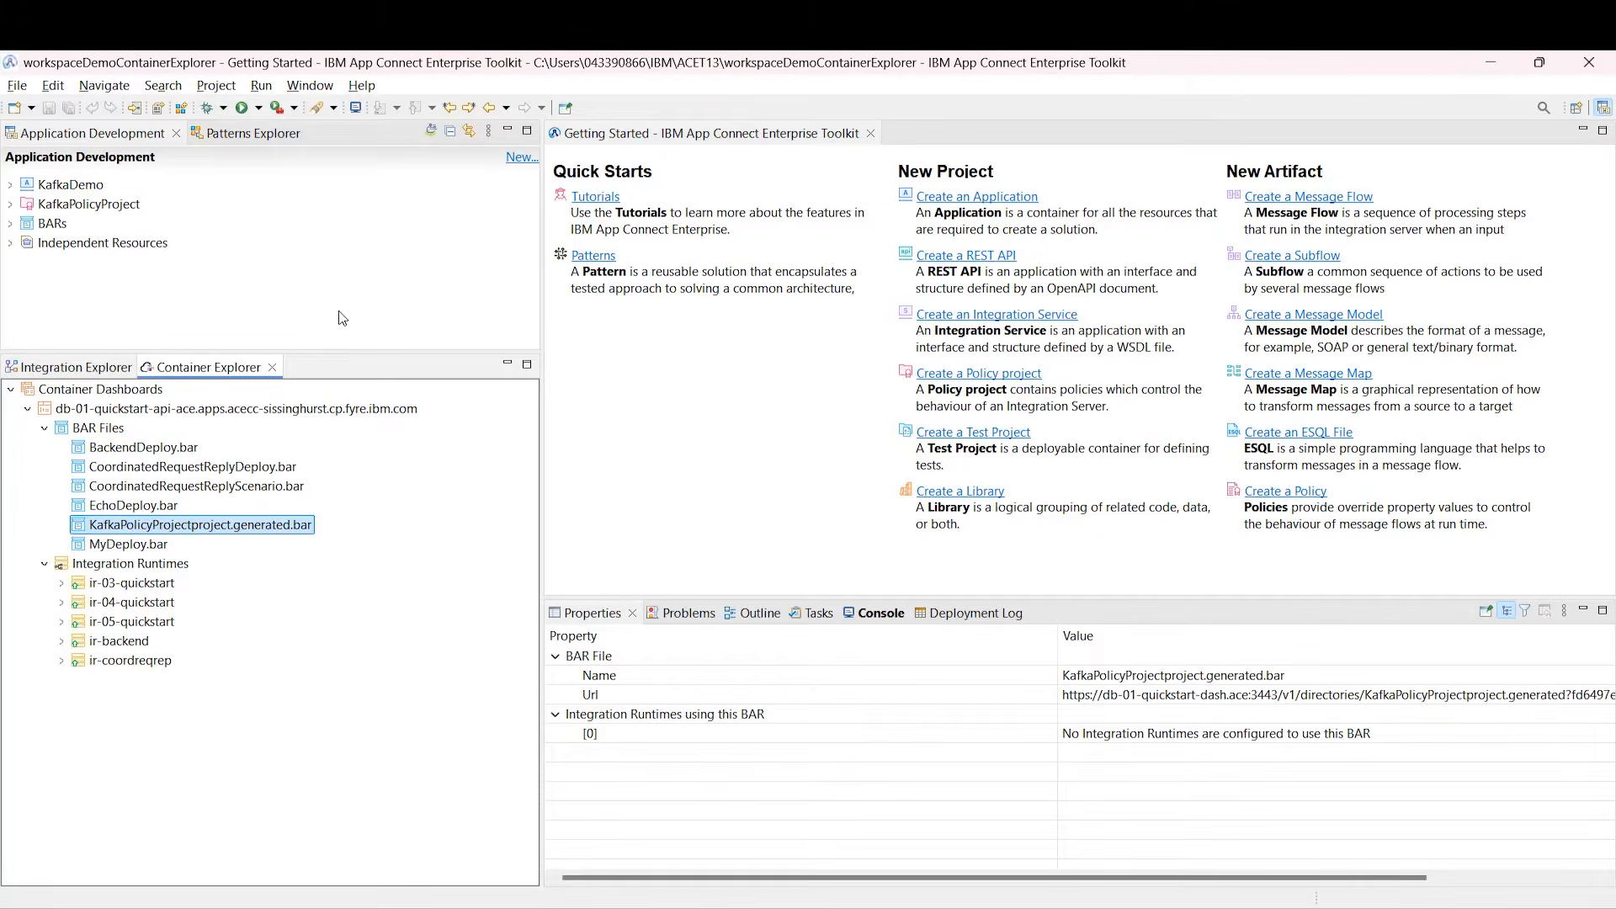
Step: Expand ir-03-quickstart to show the Echo application with its Echo flow and Echo_Compute.esql
right_click(146, 531)
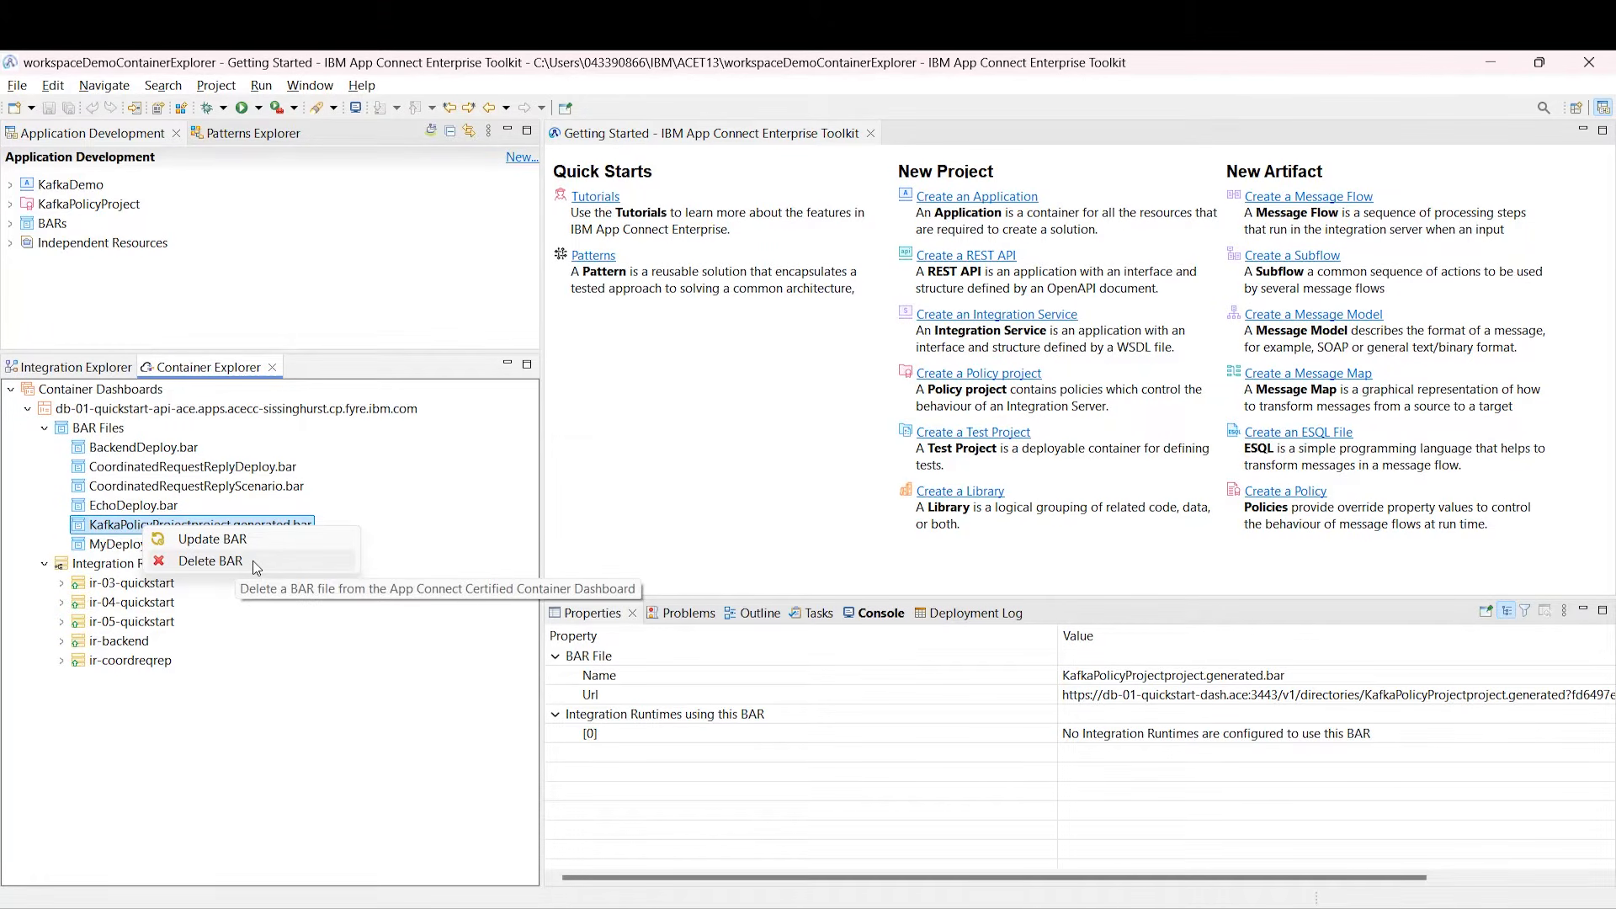
click(265, 659)
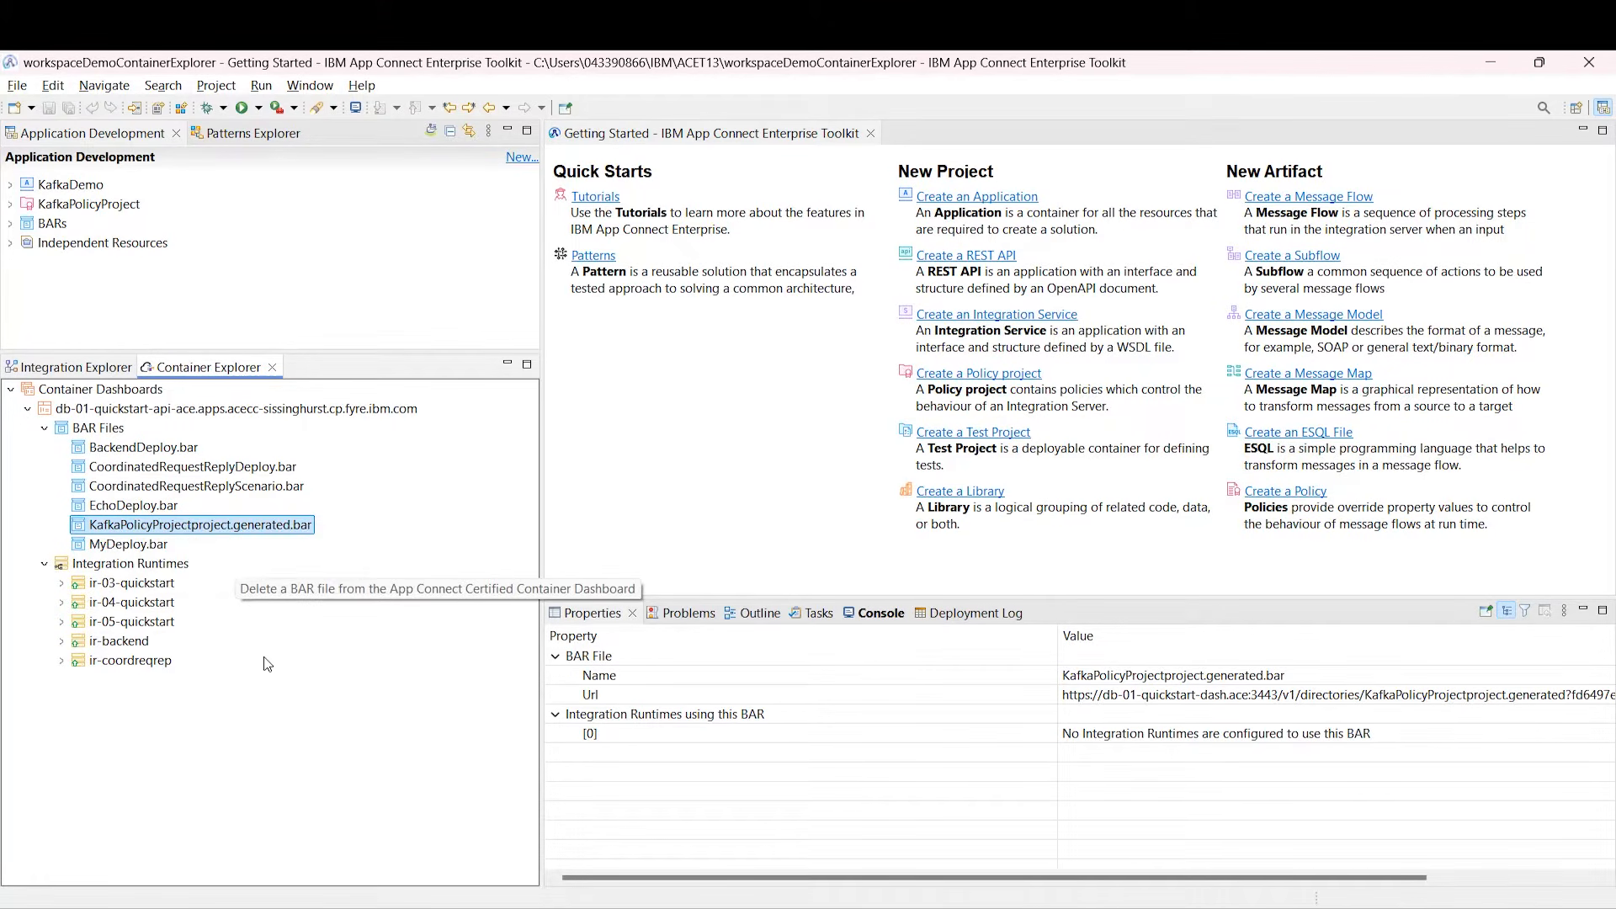
click(156, 565)
right_click(155, 574)
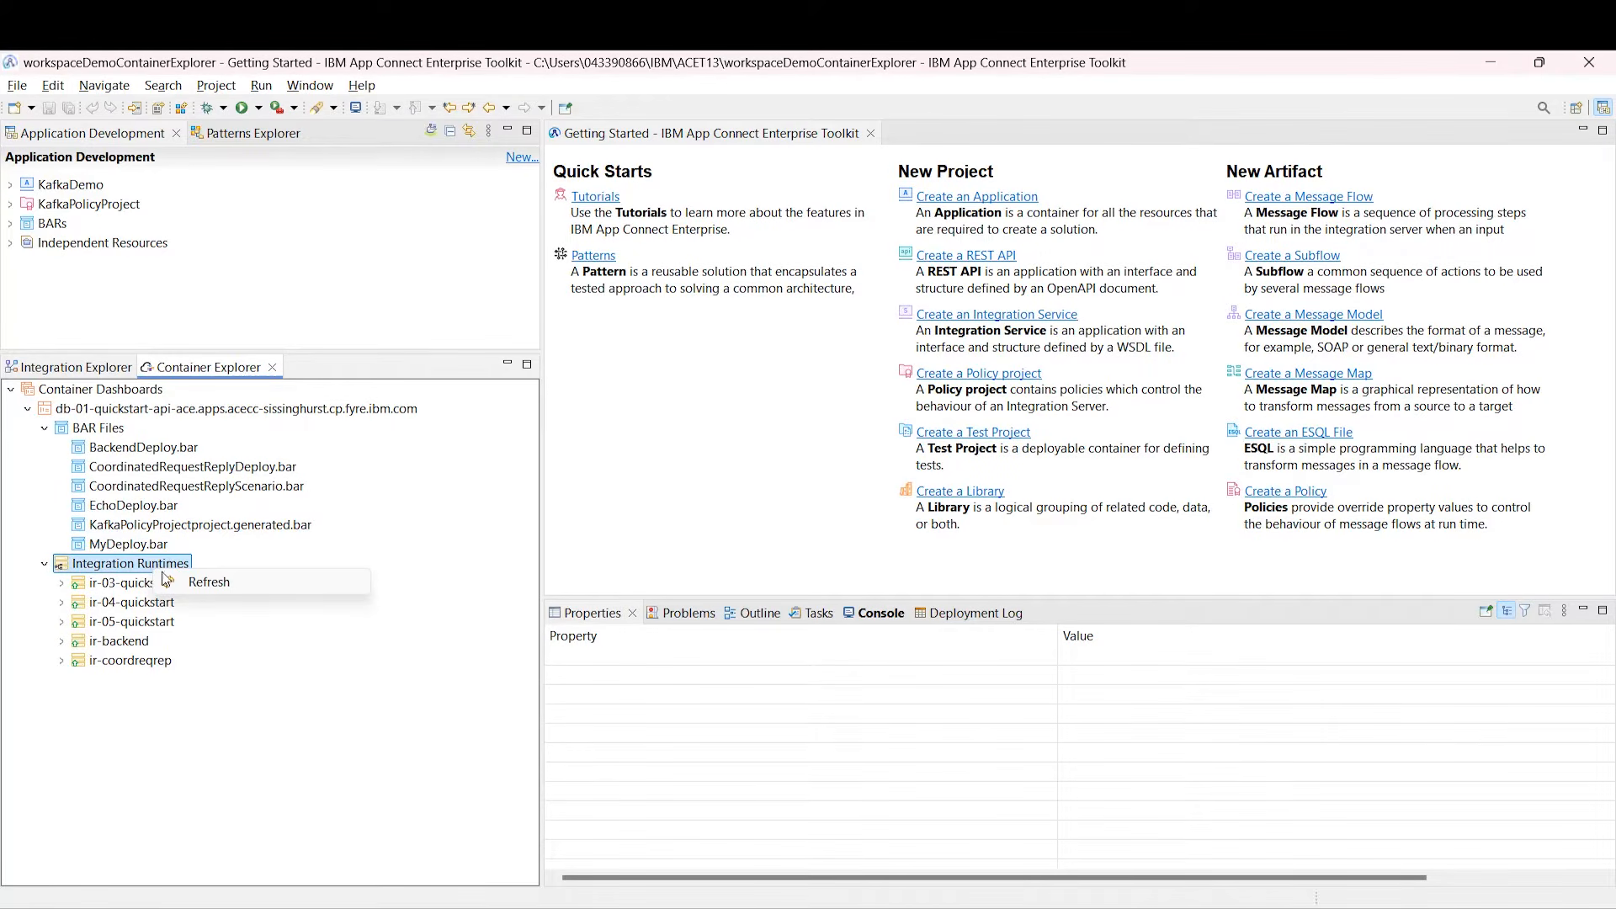
click(67, 584)
click(63, 584)
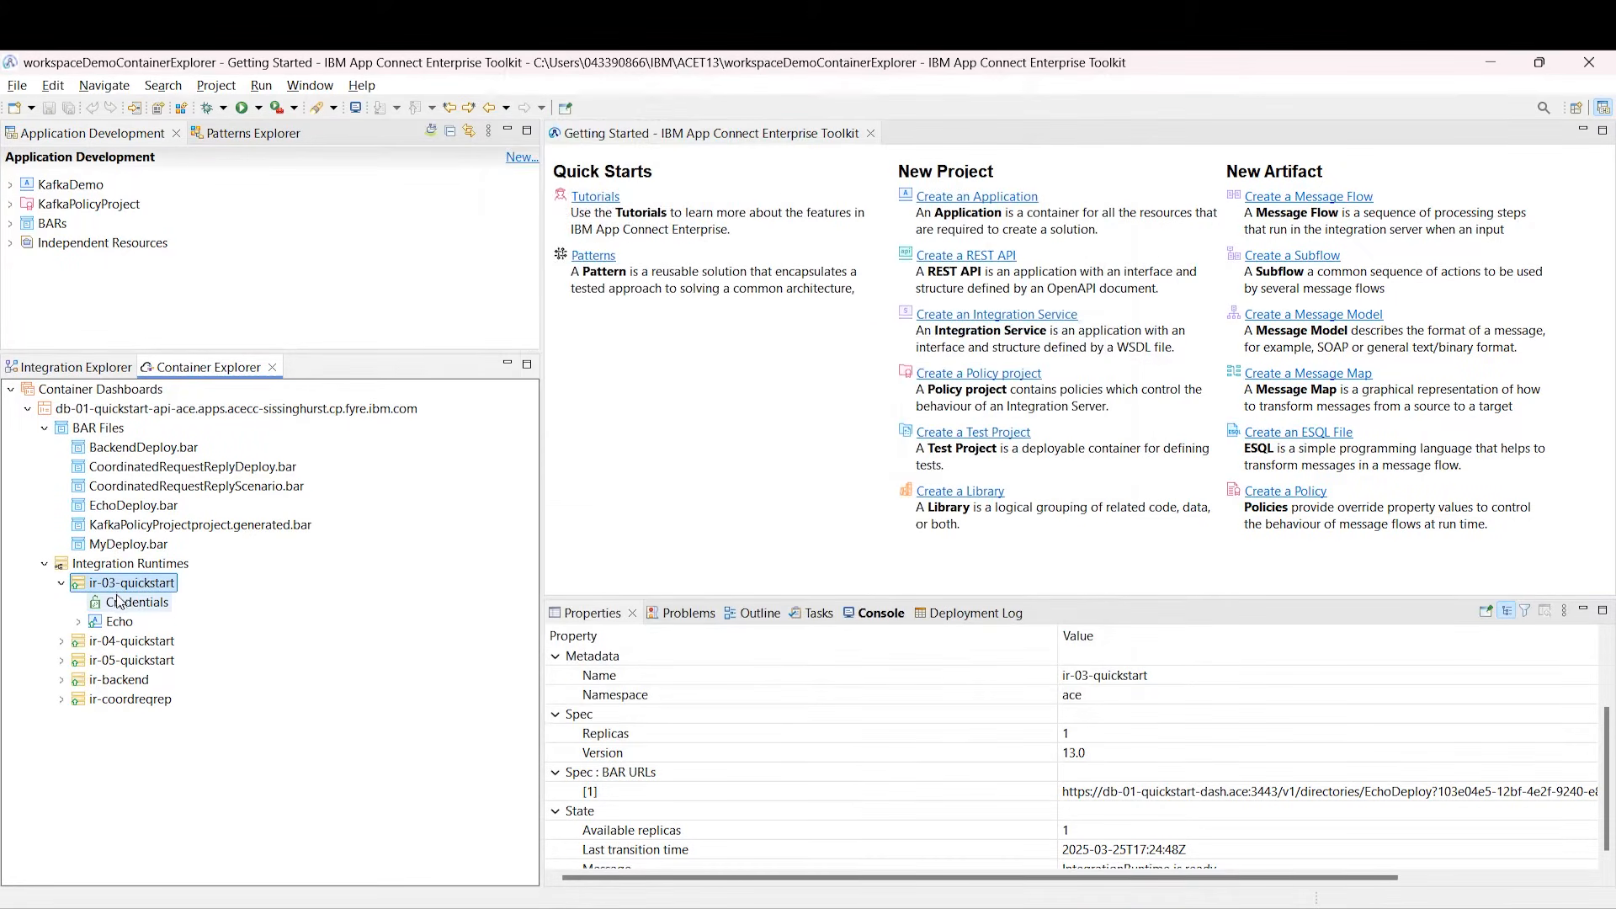
click(78, 622)
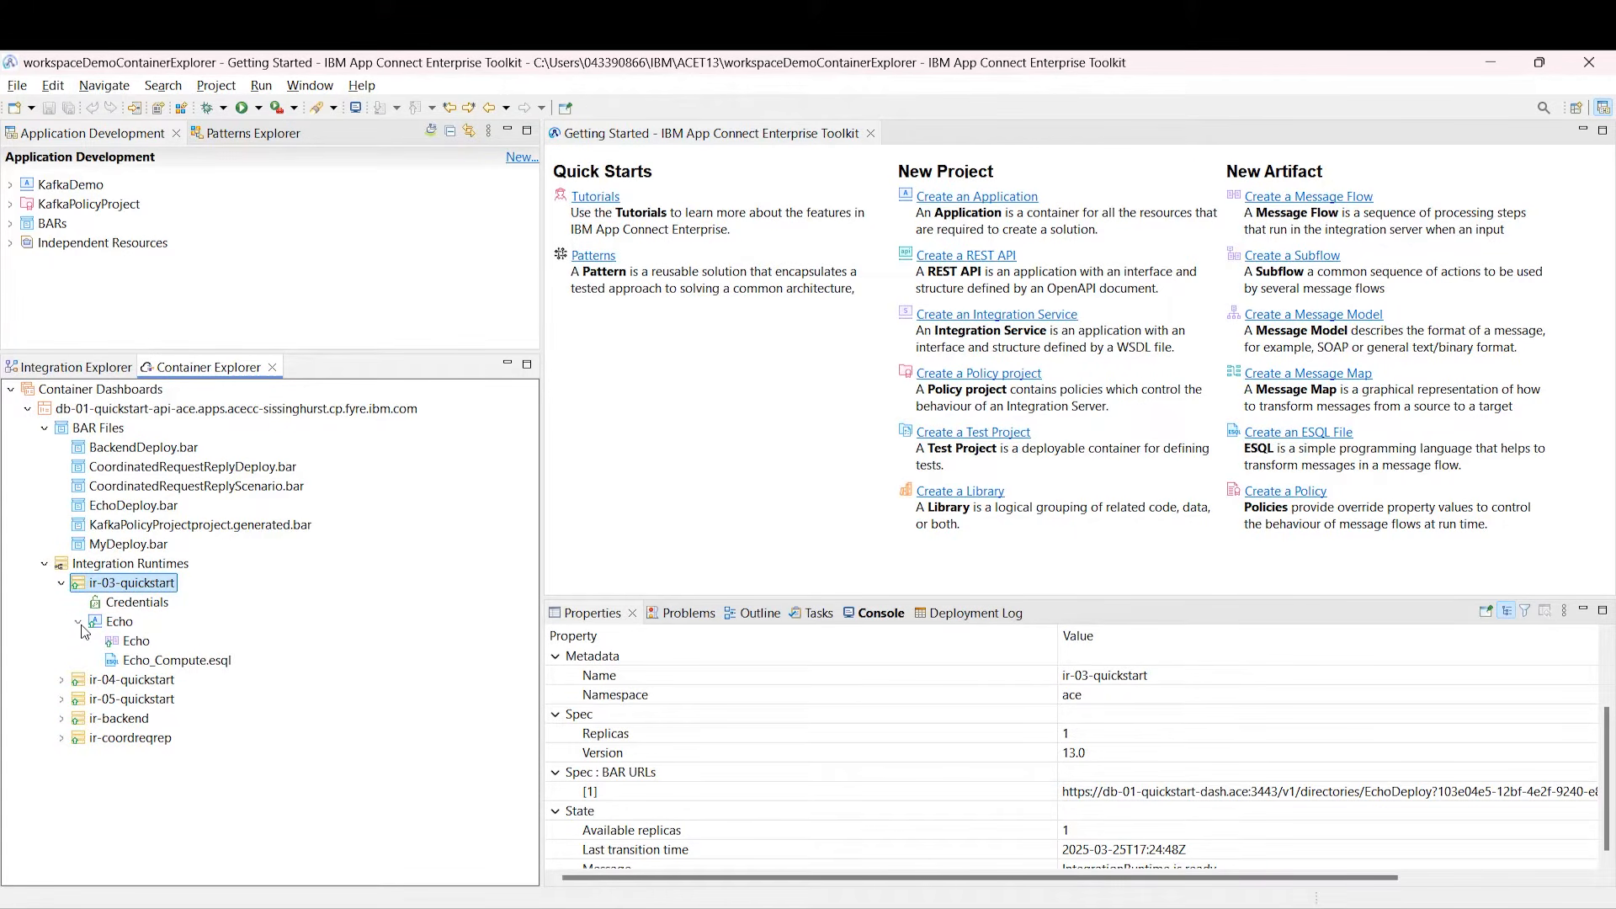
Step: Add MyDeploy.bar to ir-03-quickstart and confirm MyNewApp appears under the runtime
right_click(130, 590)
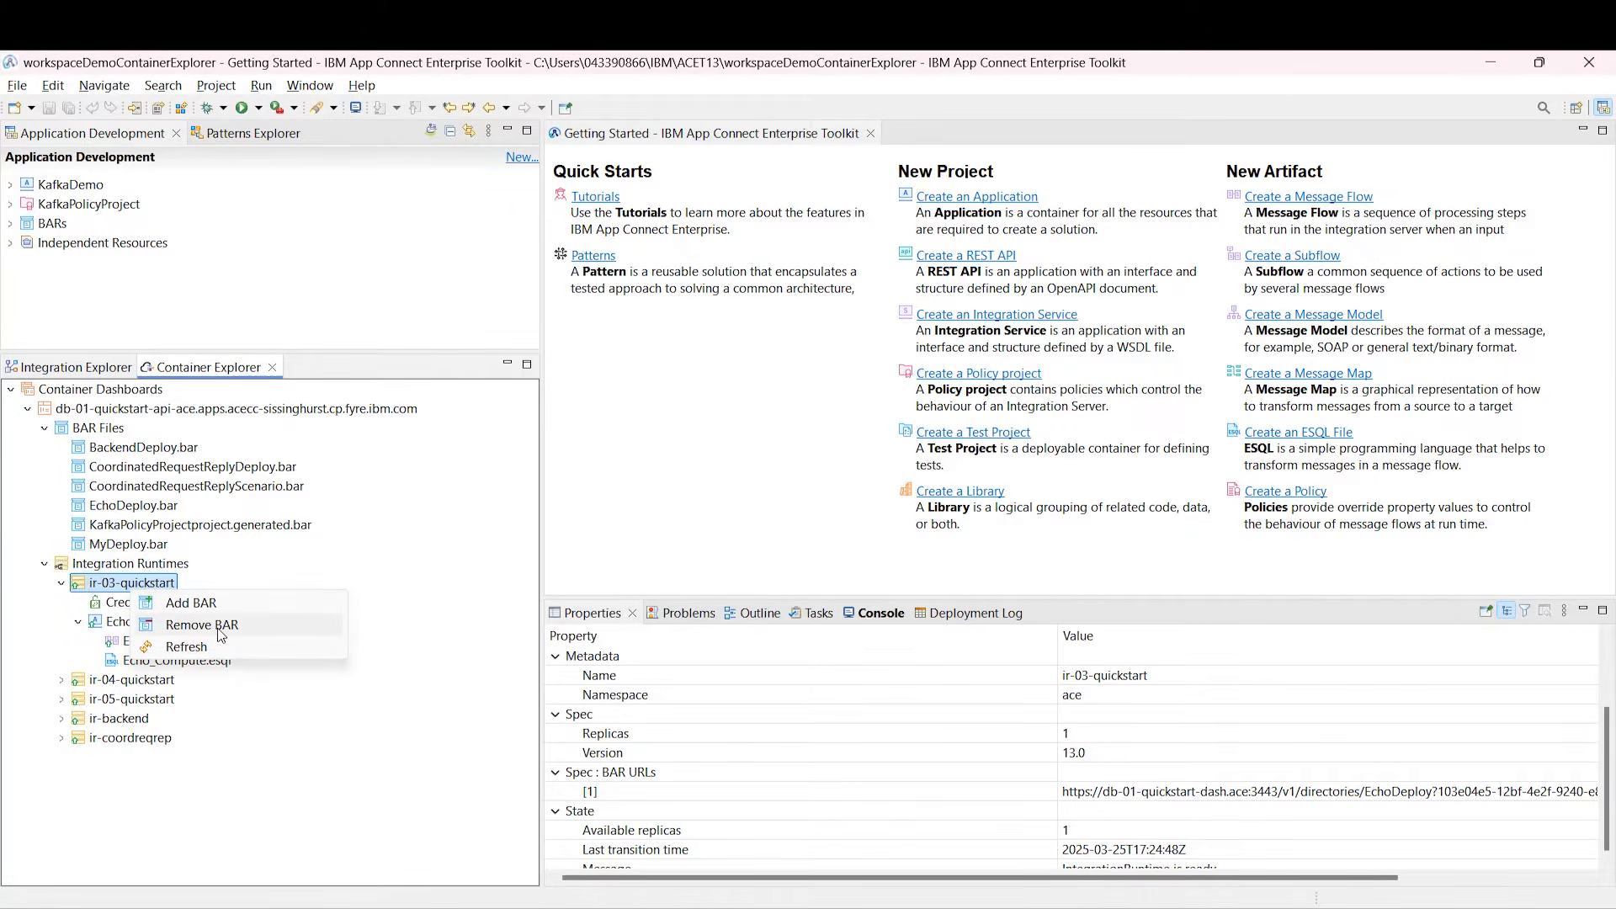
click(216, 604)
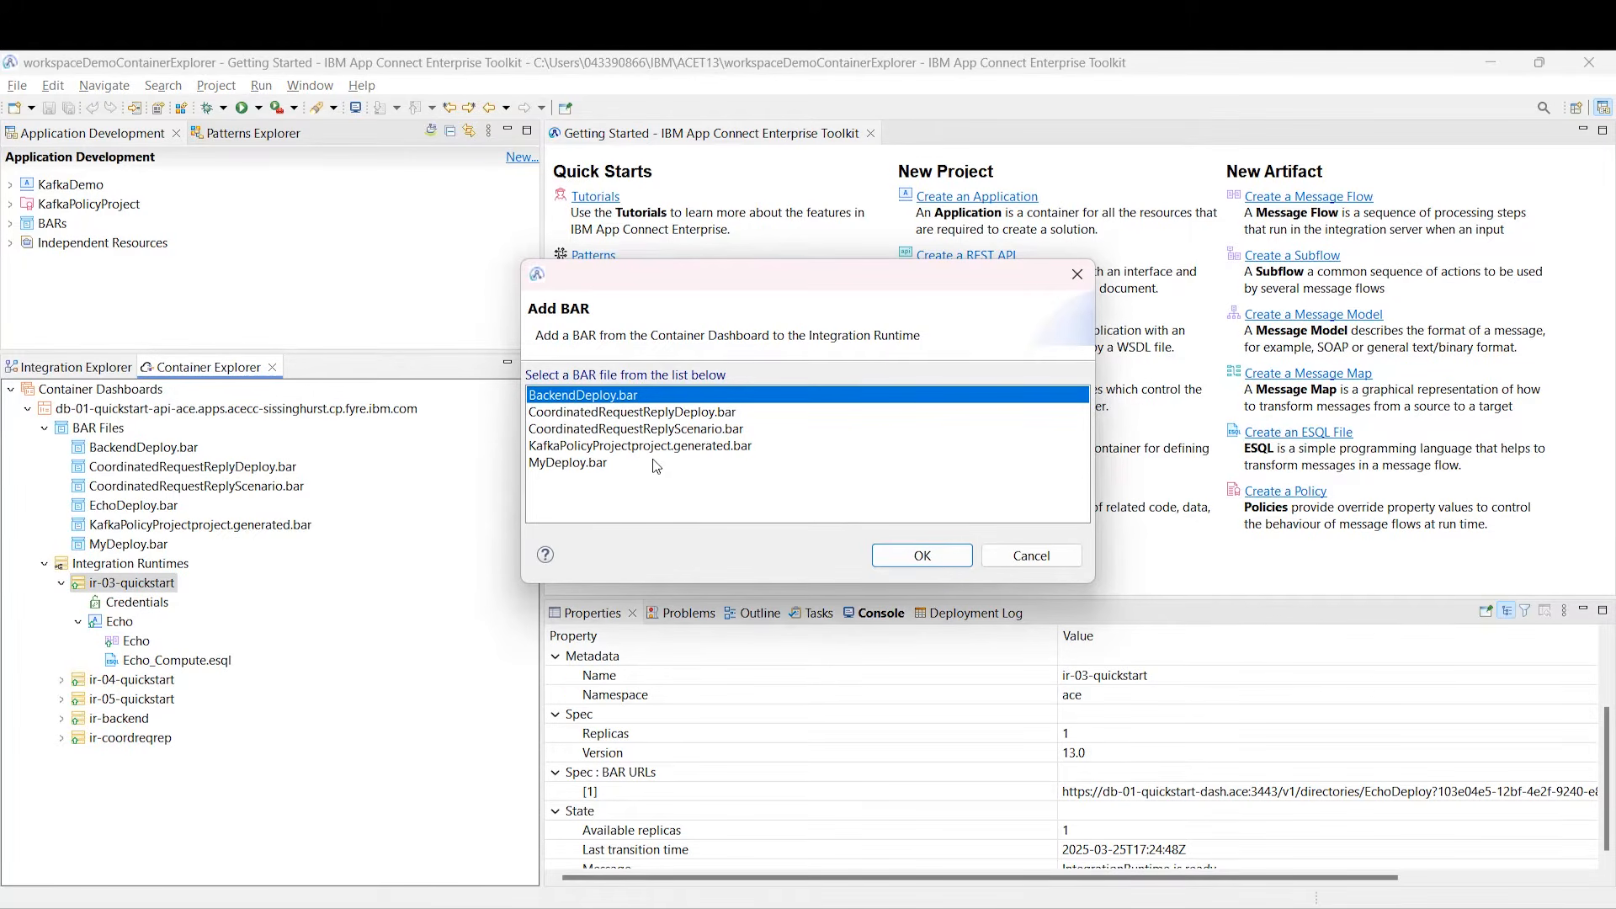
click(605, 463)
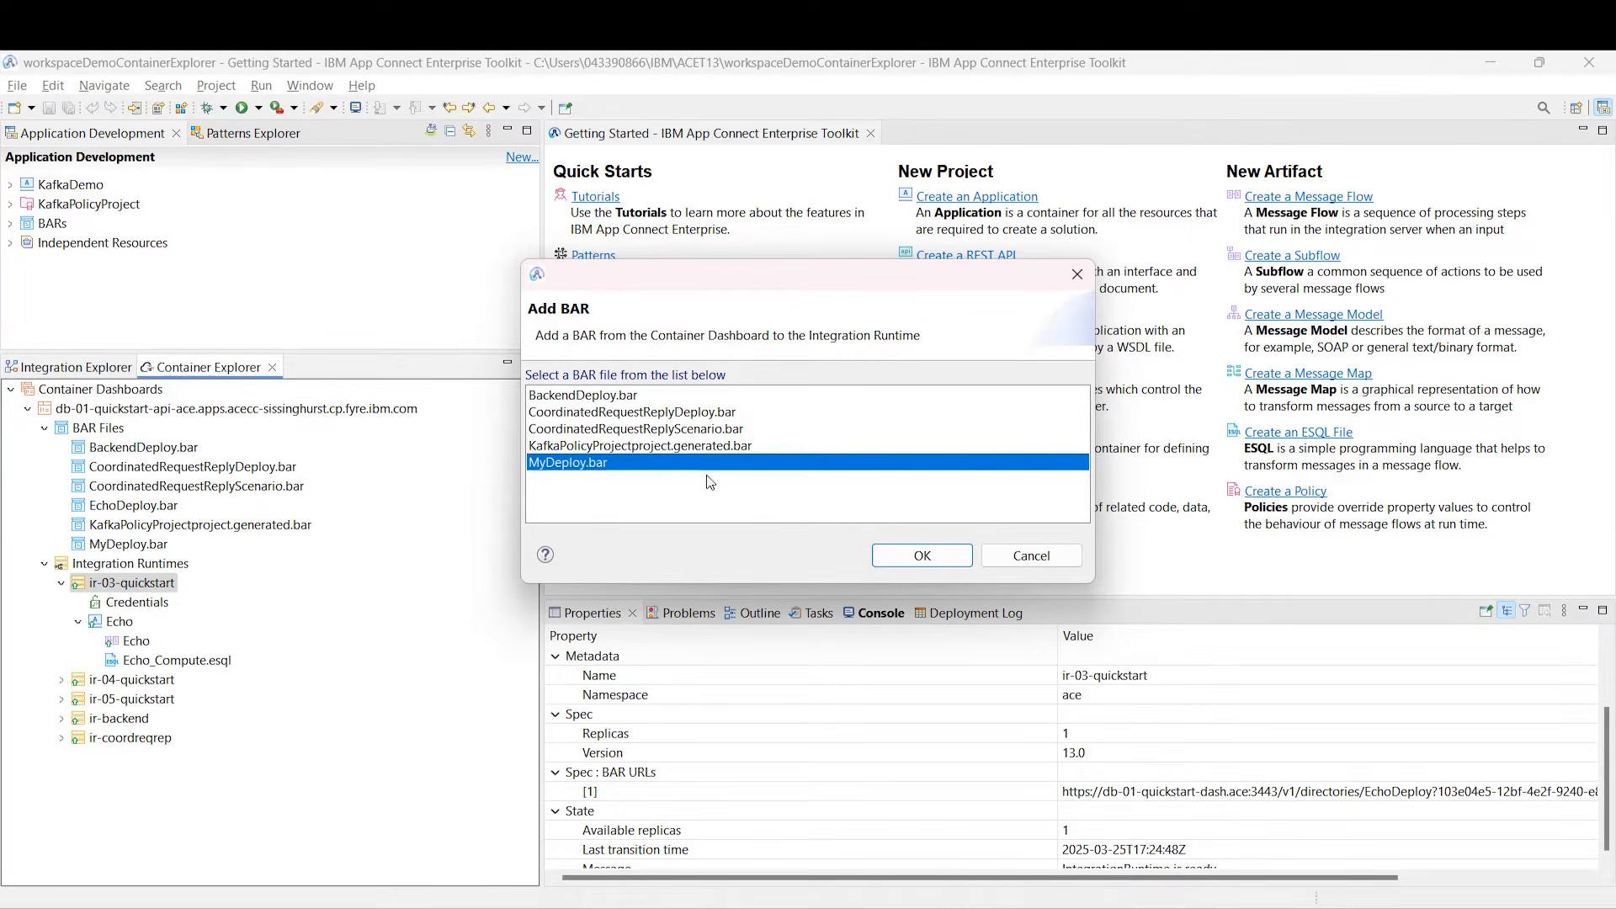
click(923, 557)
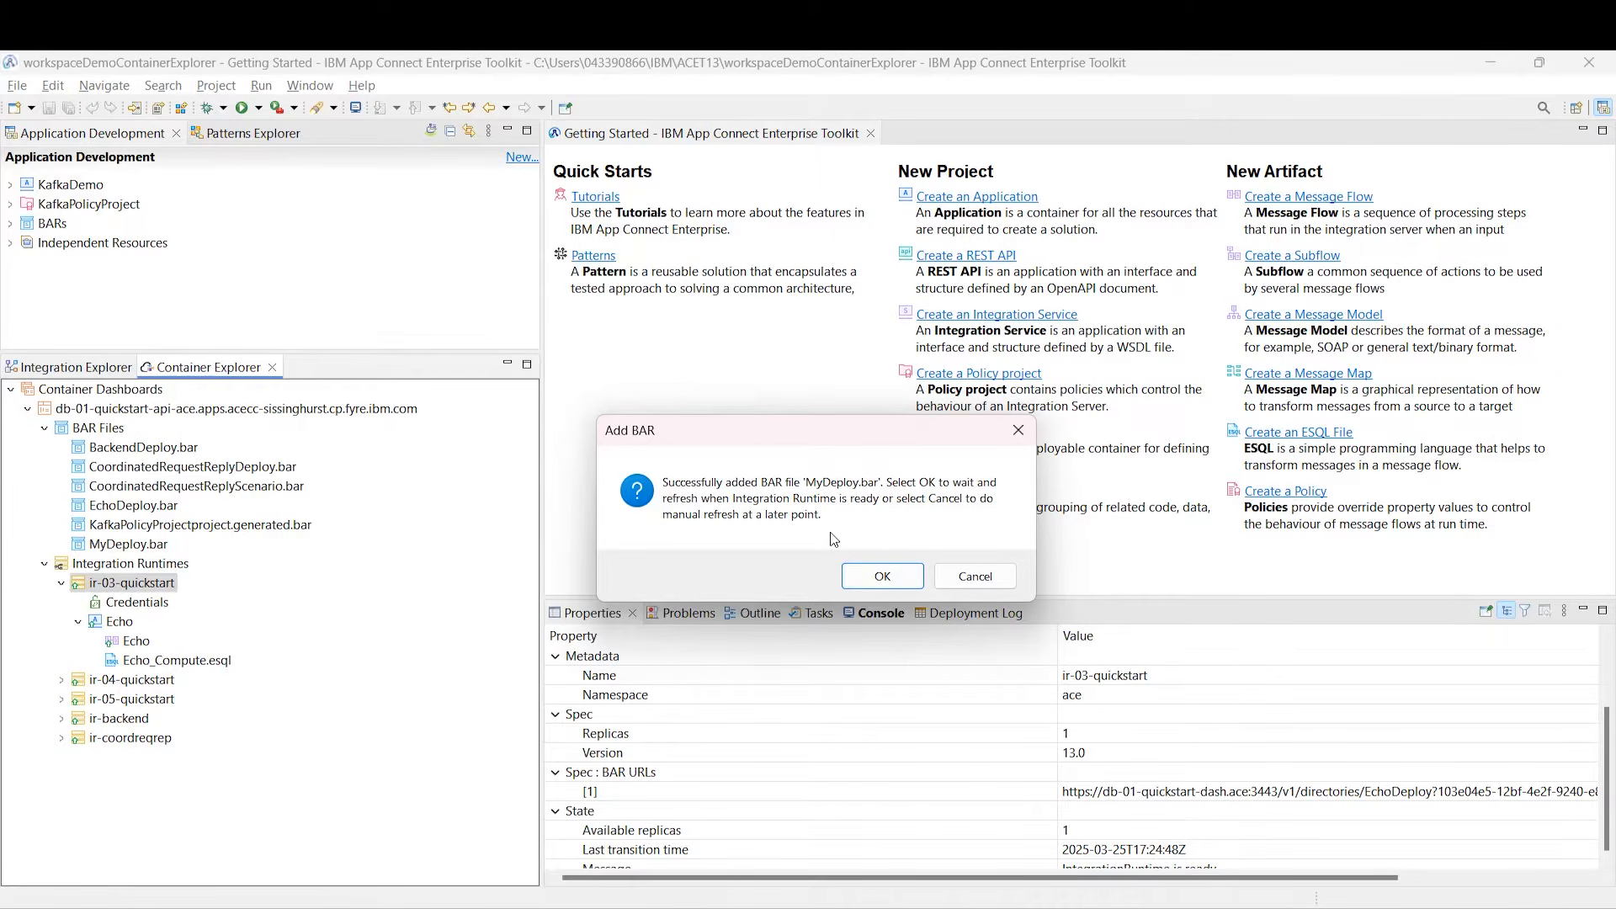
click(882, 576)
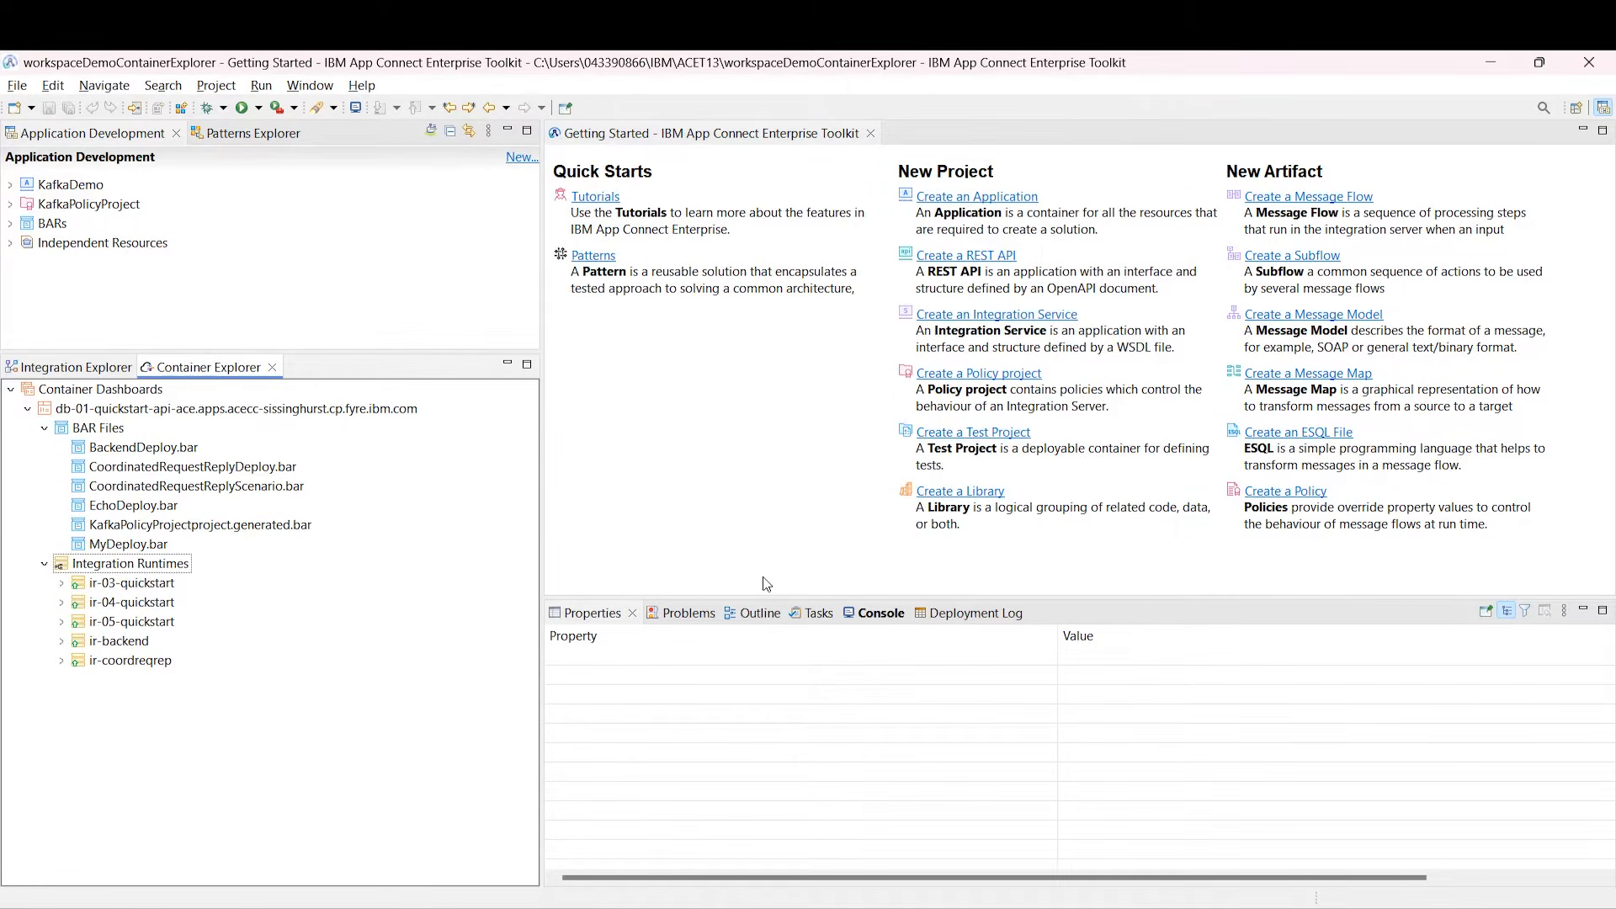
click(61, 584)
click(136, 642)
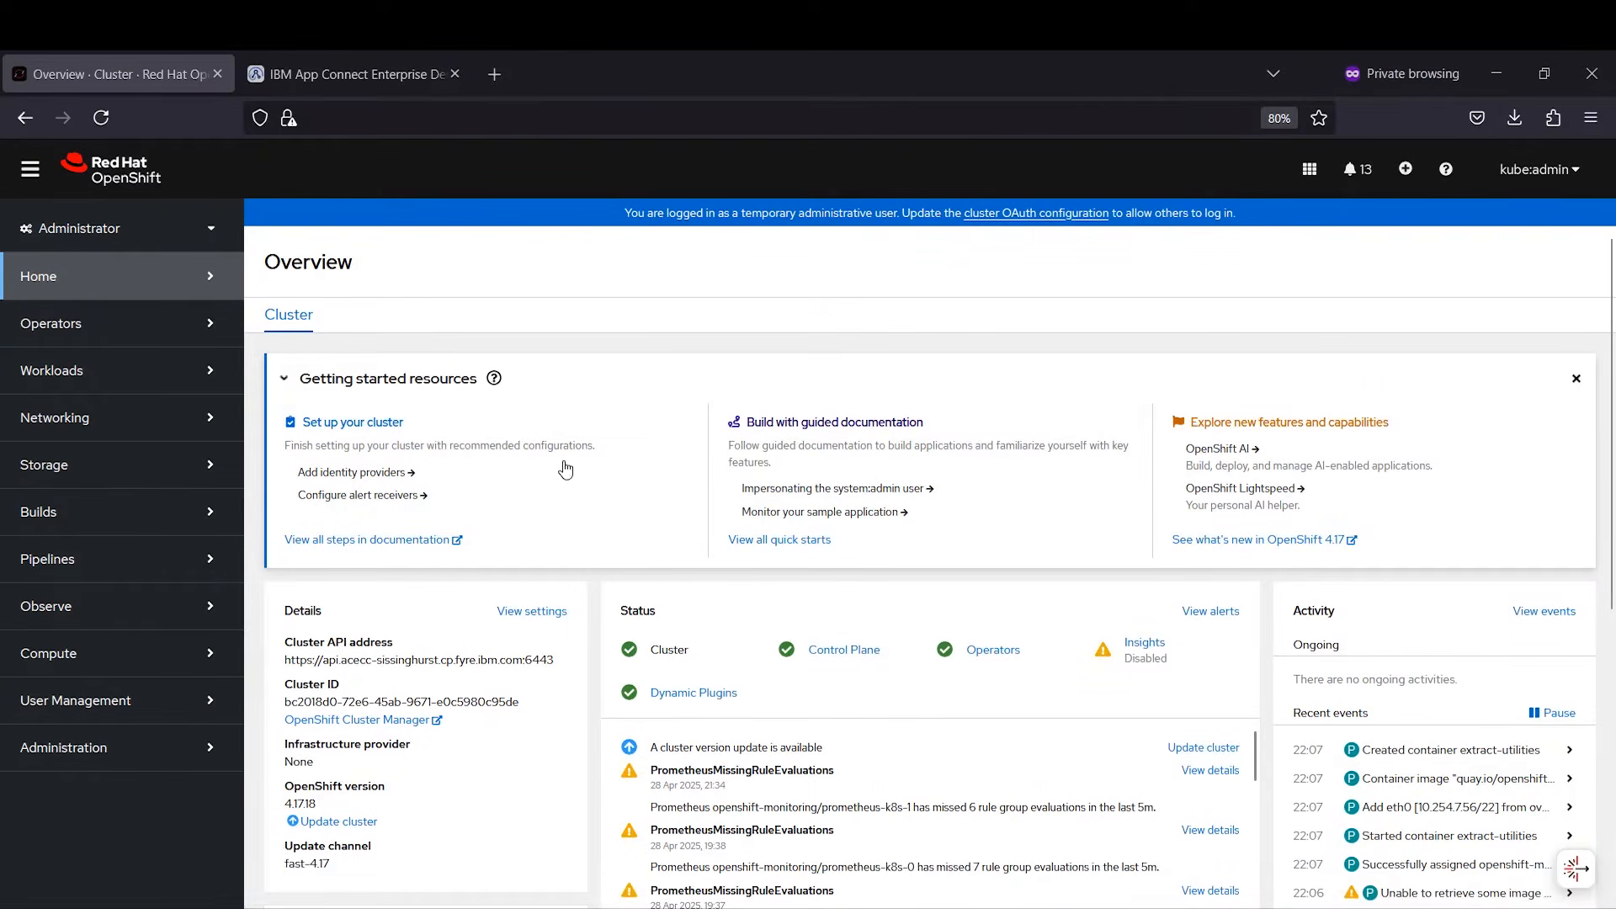
Step: Filter Installed Operators by 'EventS' and open the IBM Event Streams operator
click(55, 325)
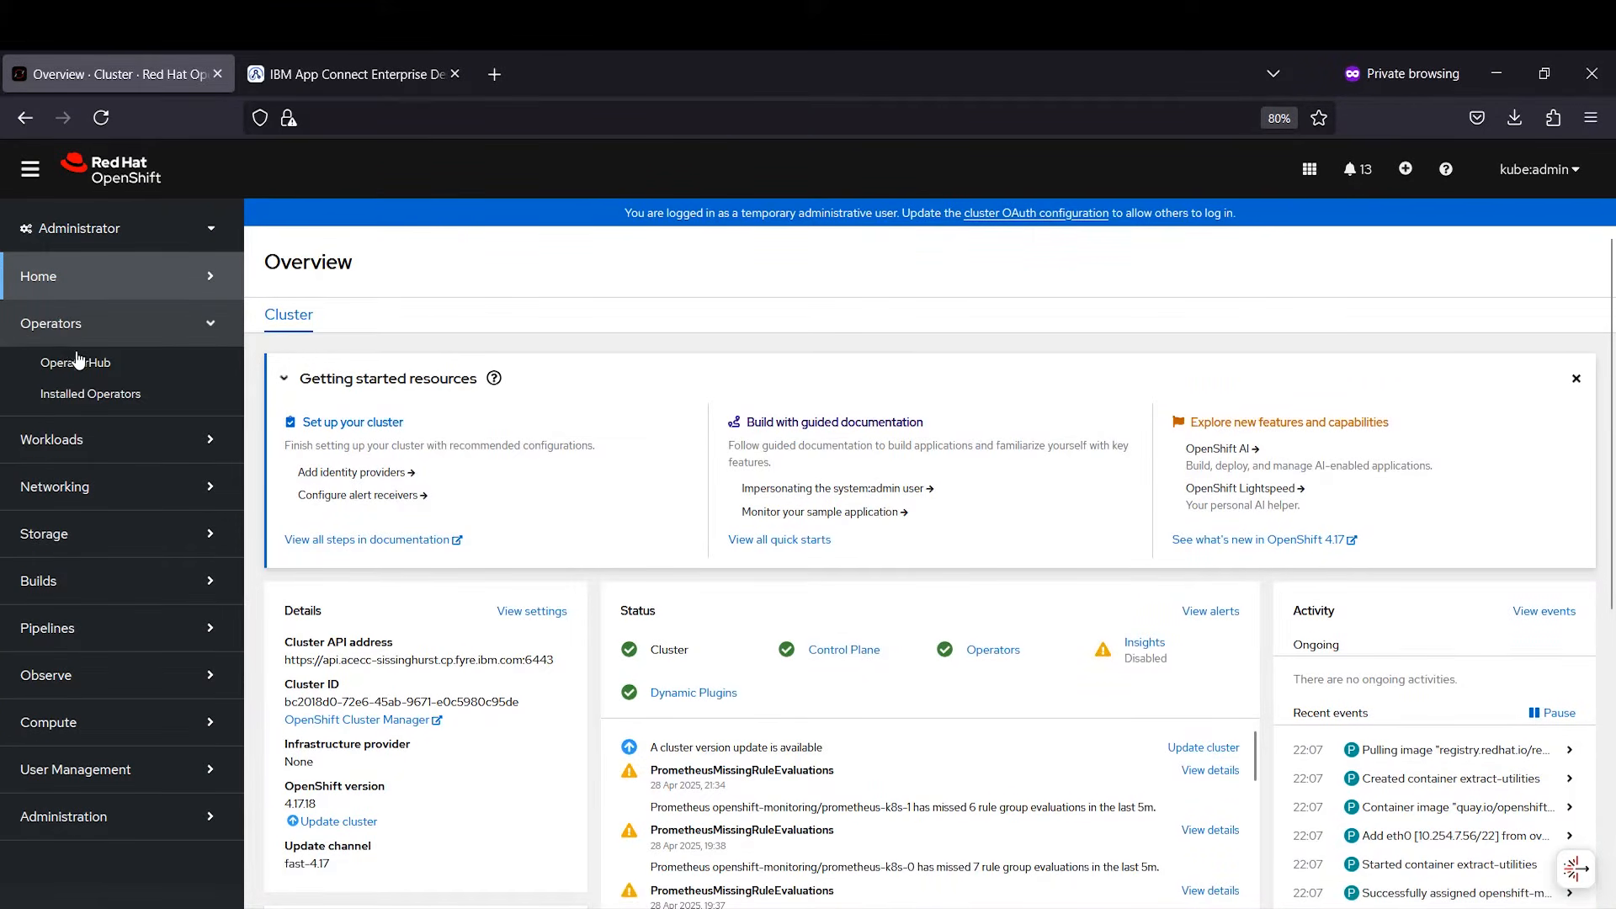
click(82, 397)
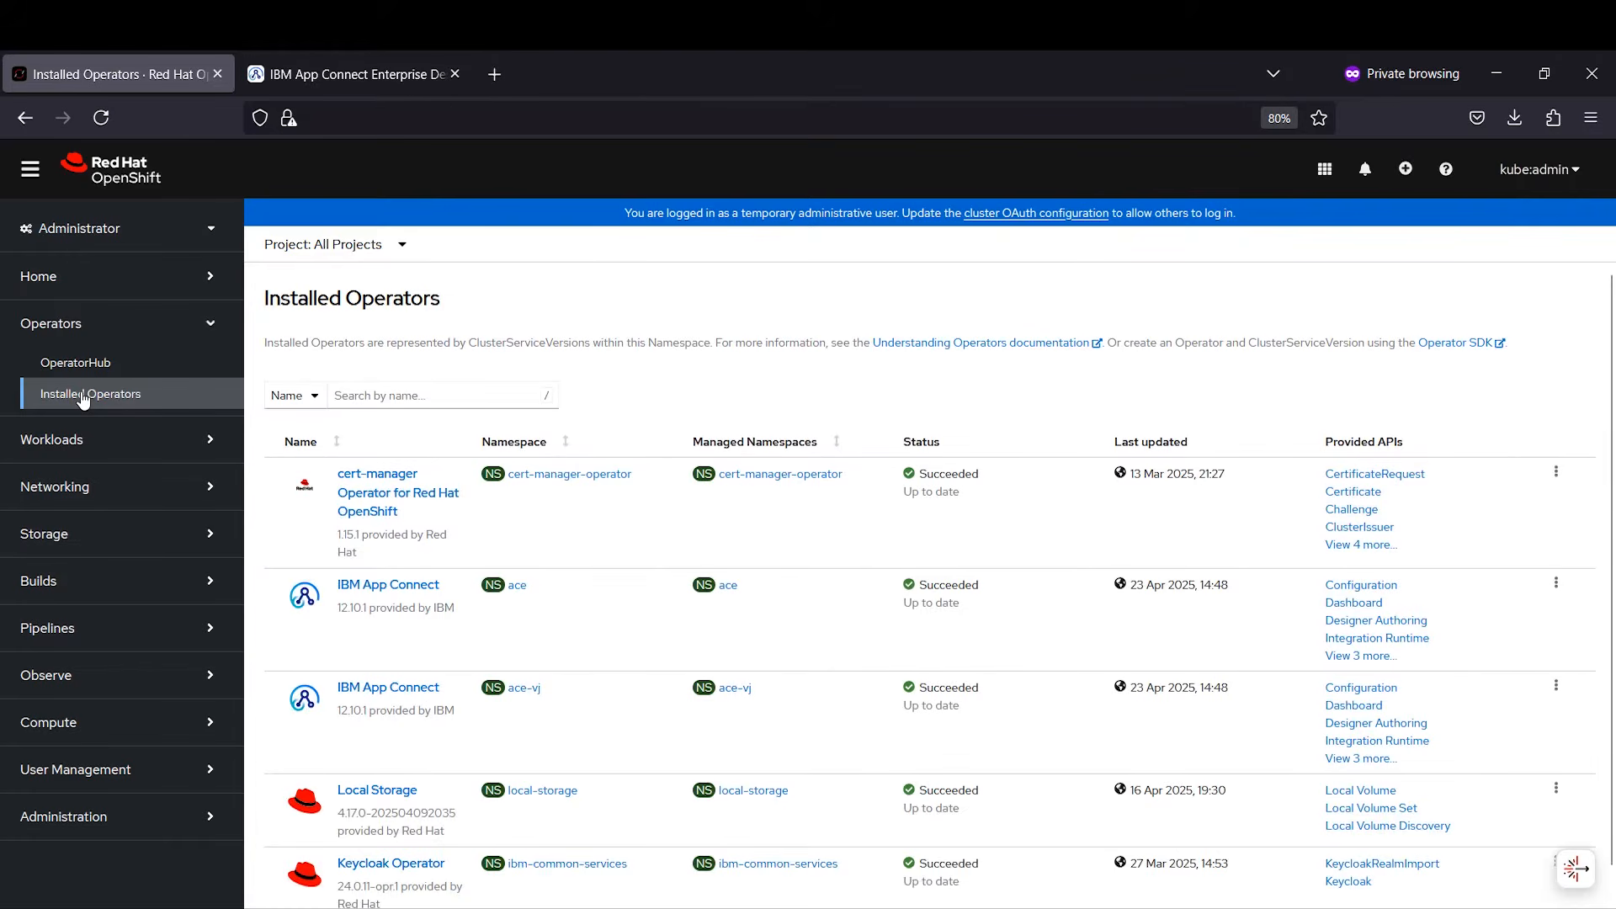
click(364, 389)
text(EventS)
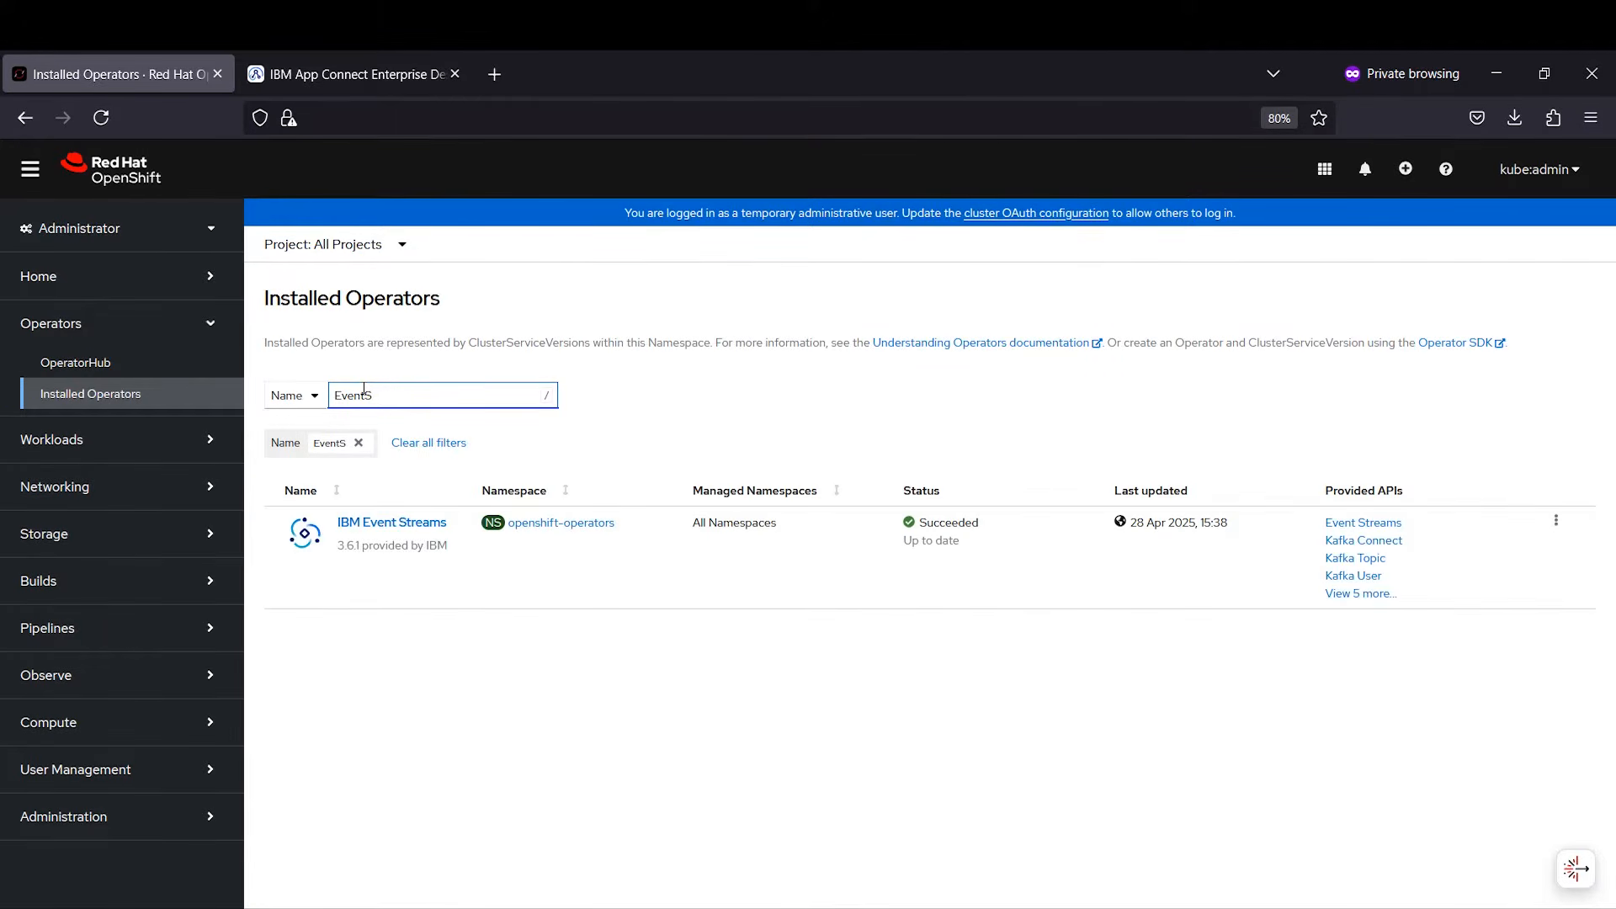
click(389, 522)
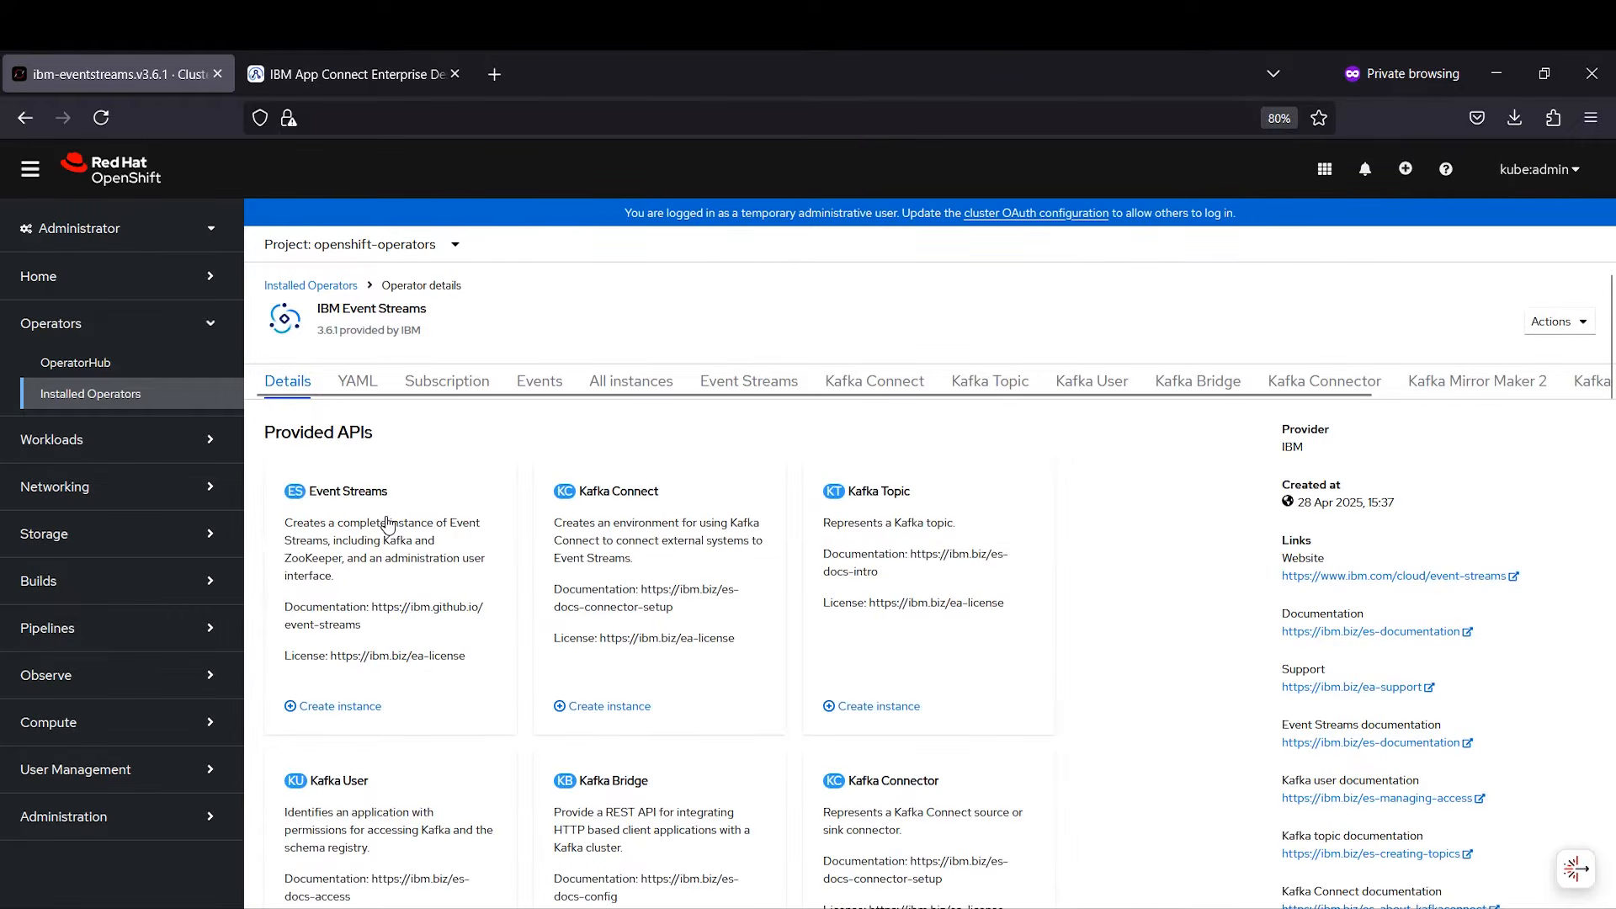
Step: Open the dev-scram instance's Admin UI link in a new tab and switch to it
click(737, 379)
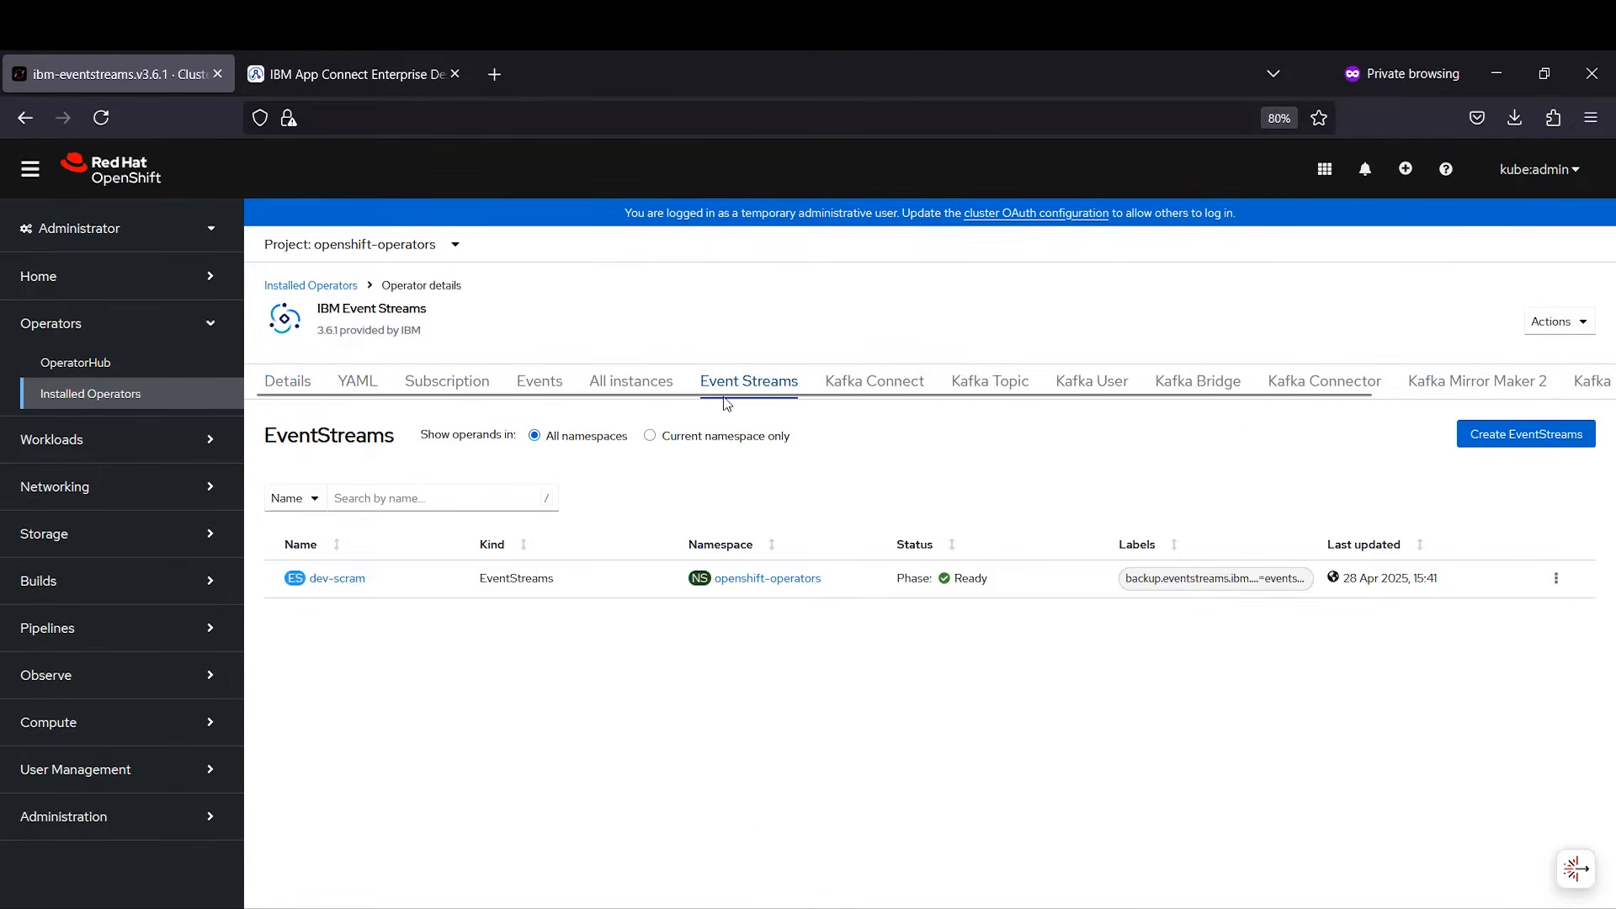
click(337, 579)
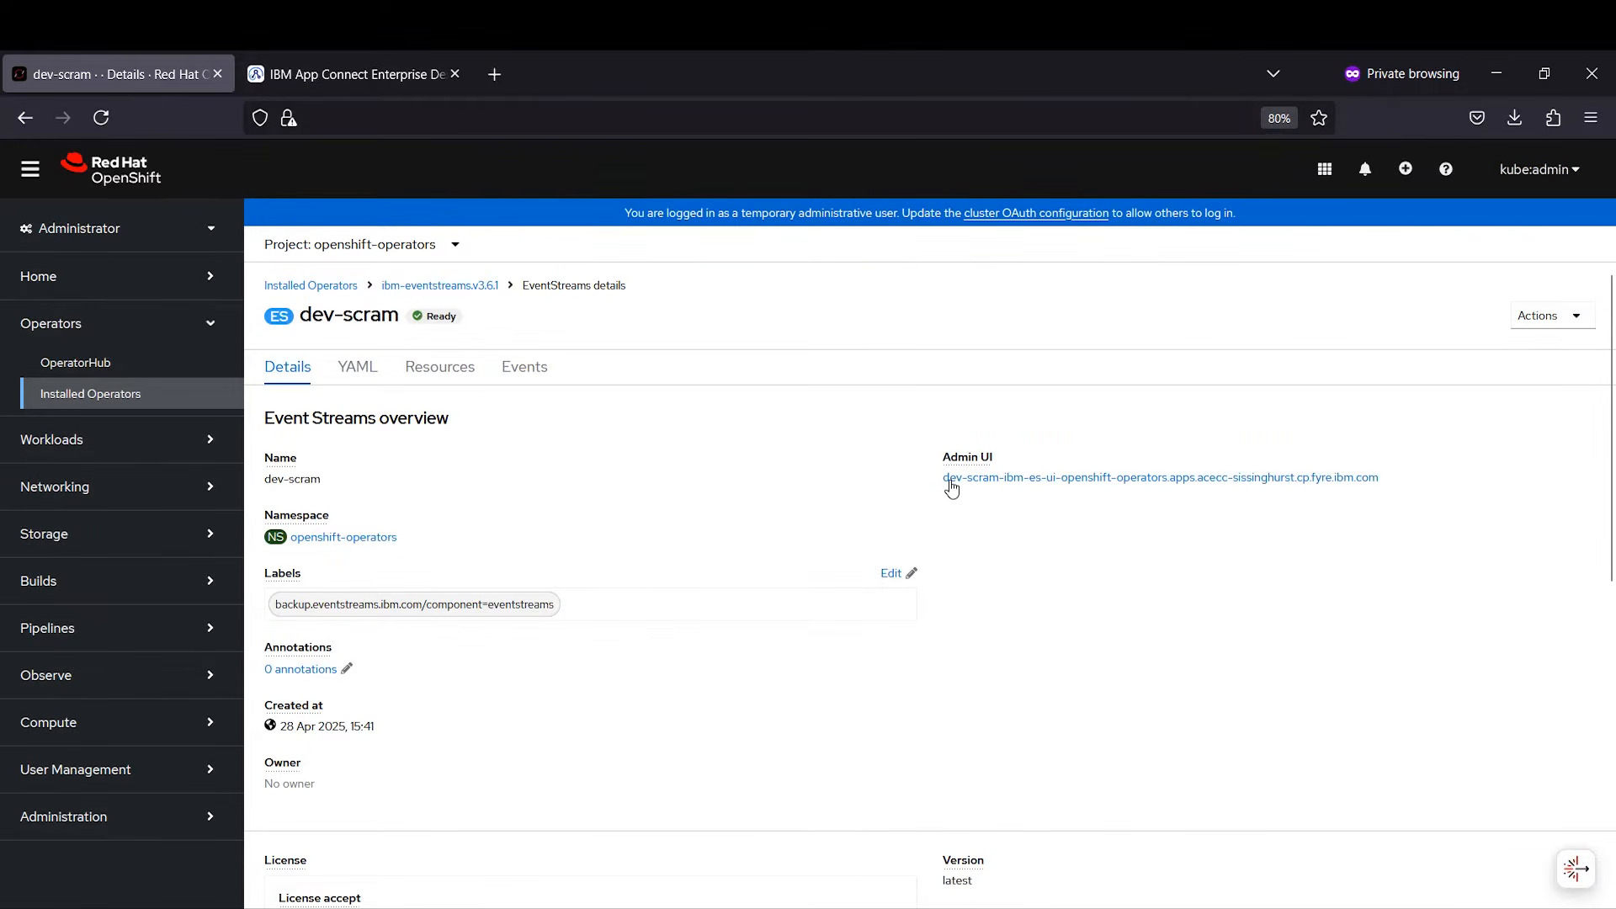
right_click(982, 488)
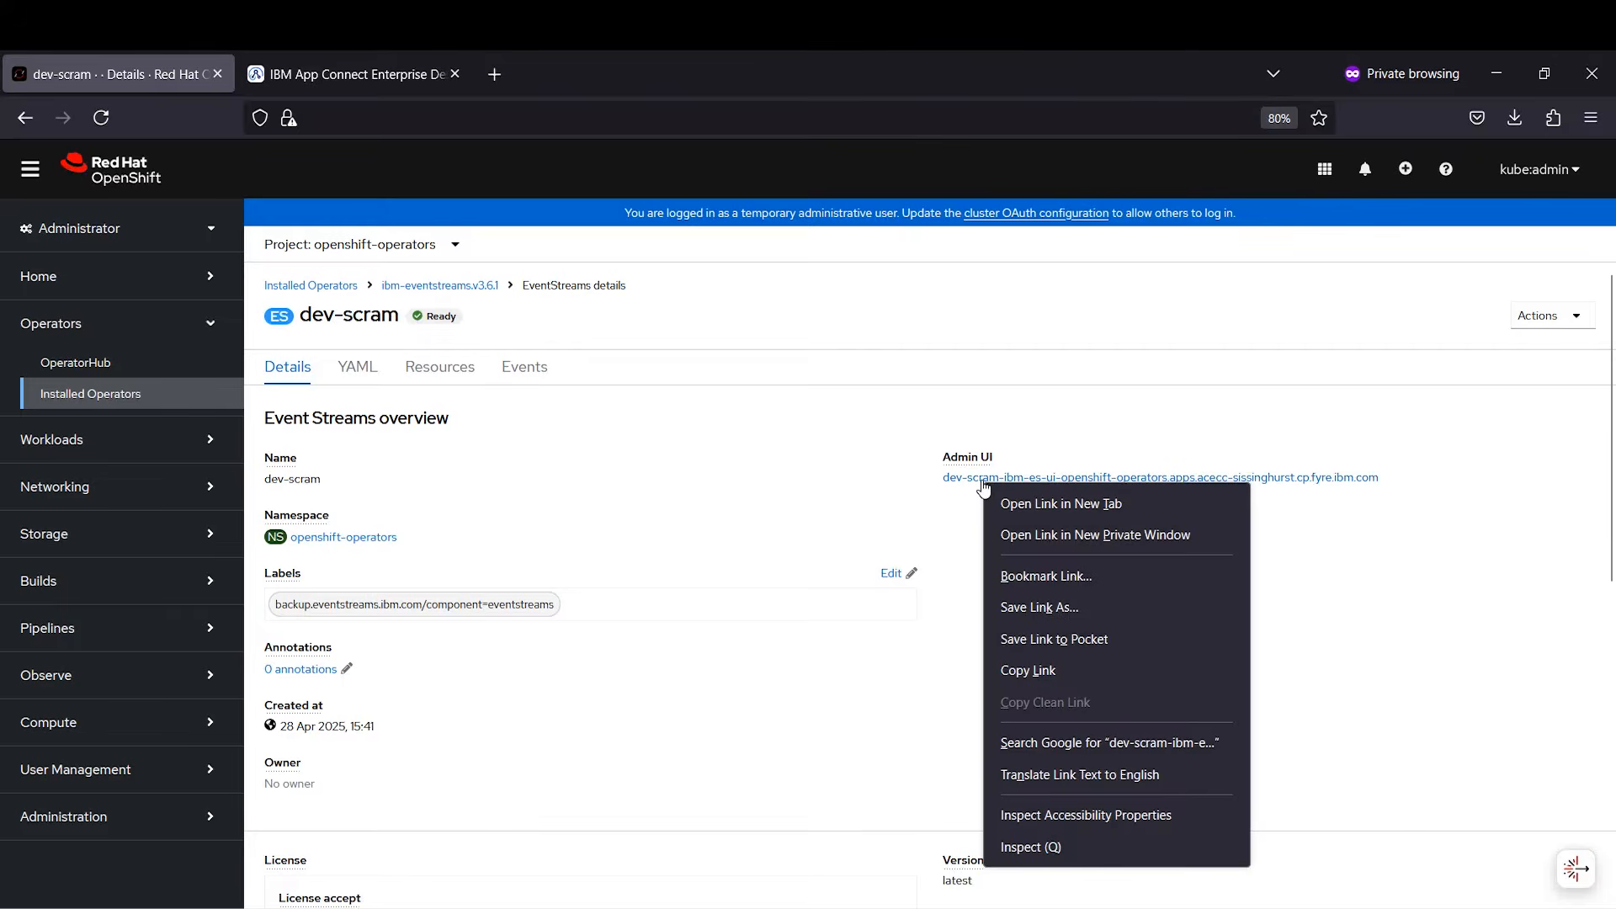
click(1040, 508)
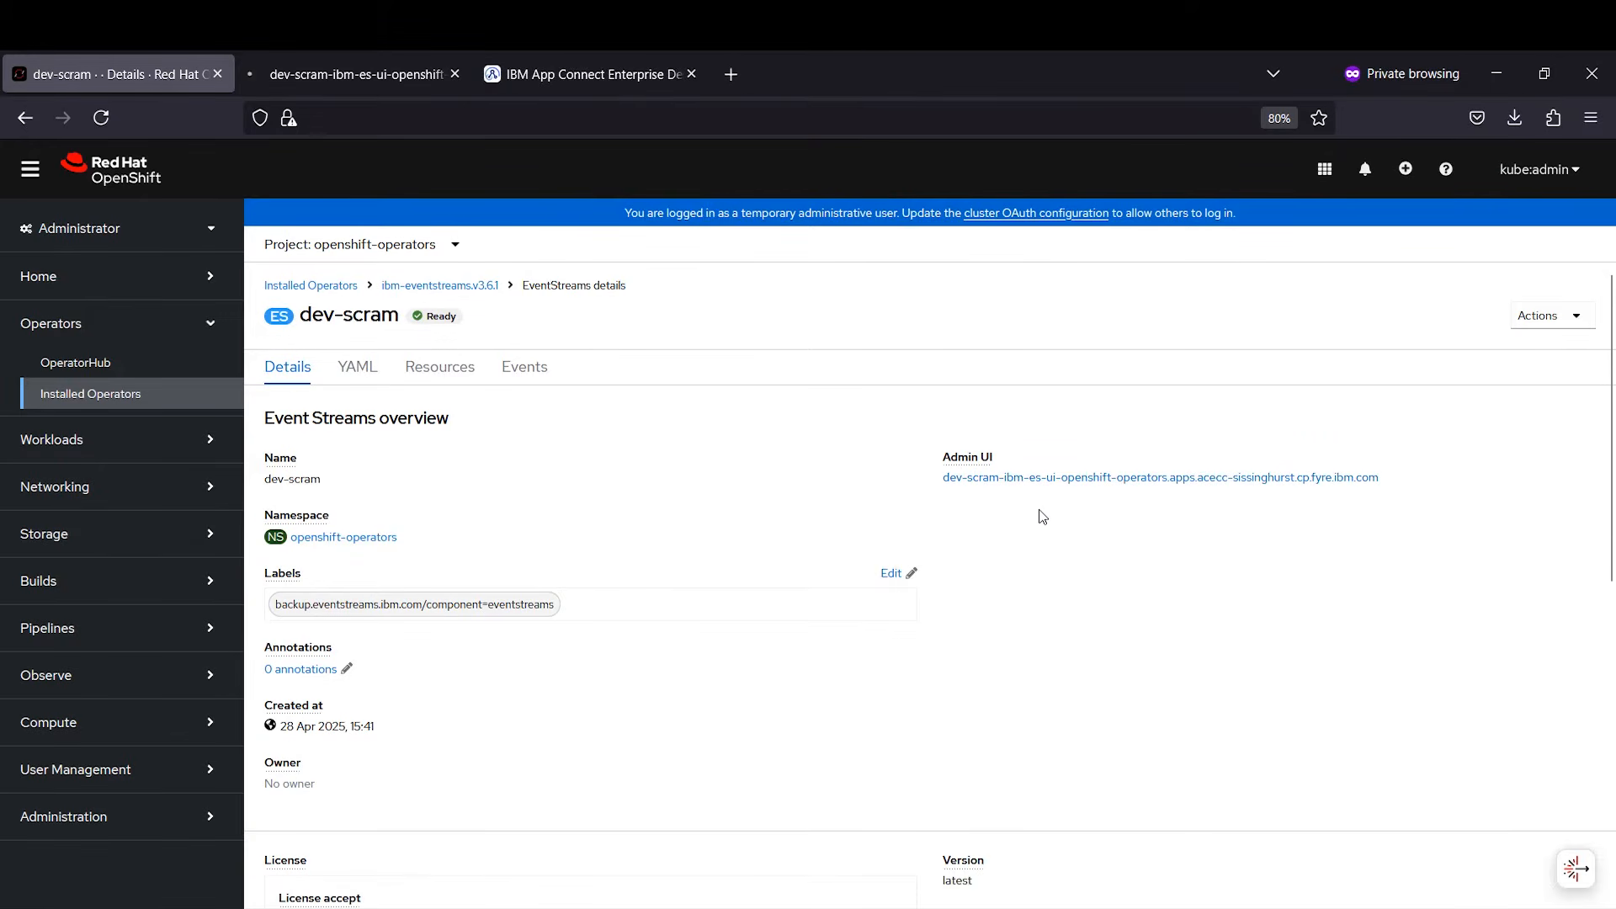
click(355, 77)
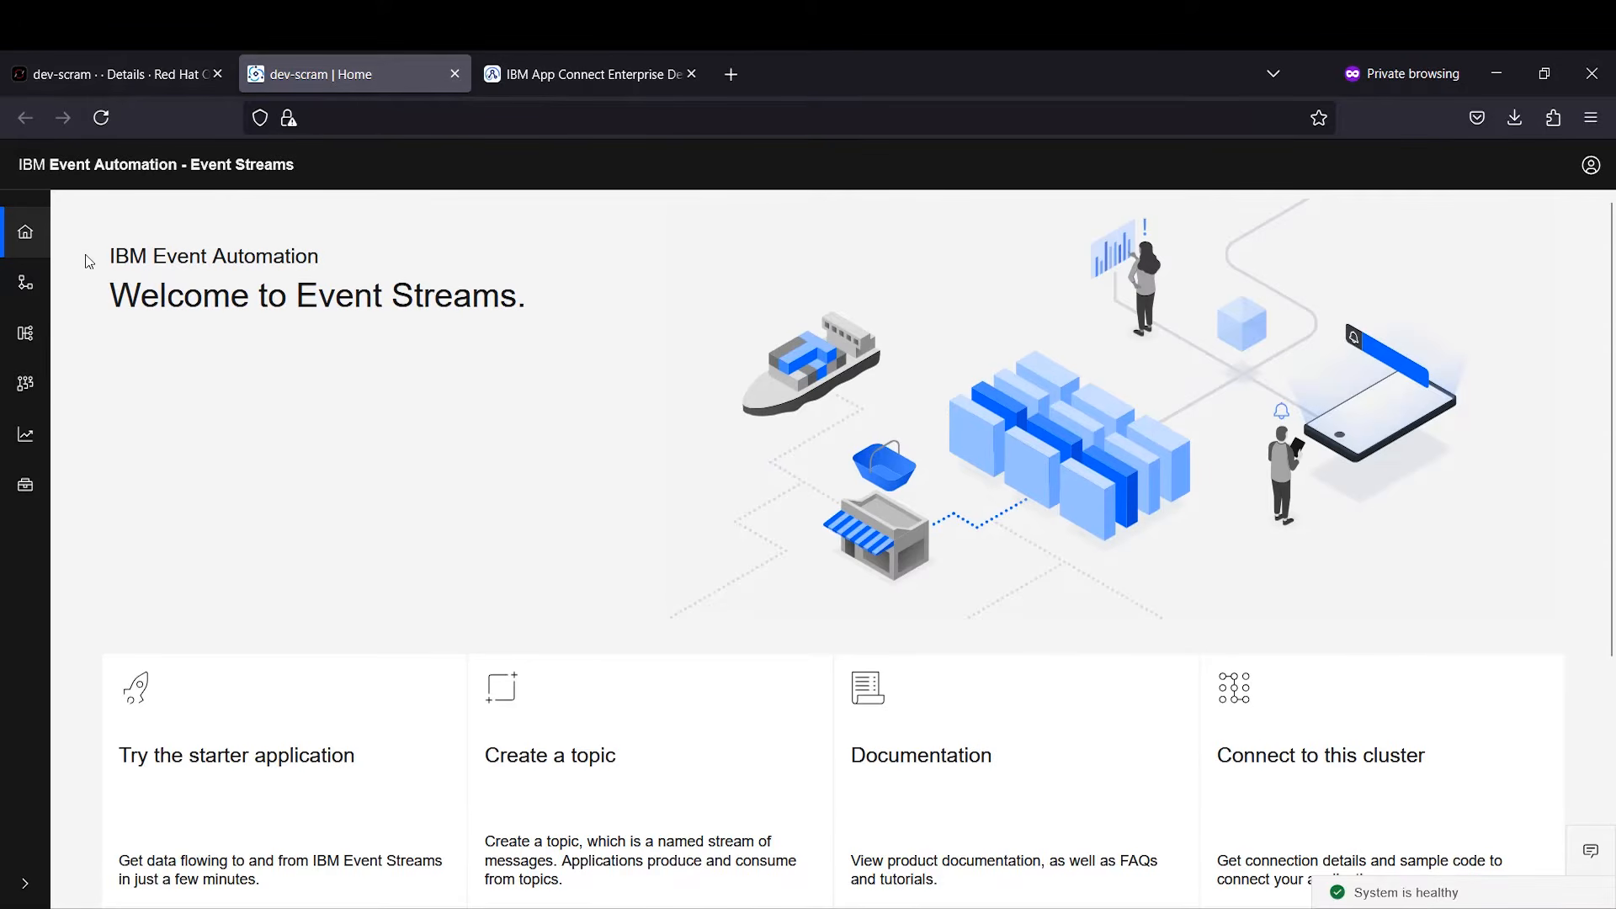
Step: Create topic BenInputTopic with one partition, one-week retention and three replicas
click(17, 286)
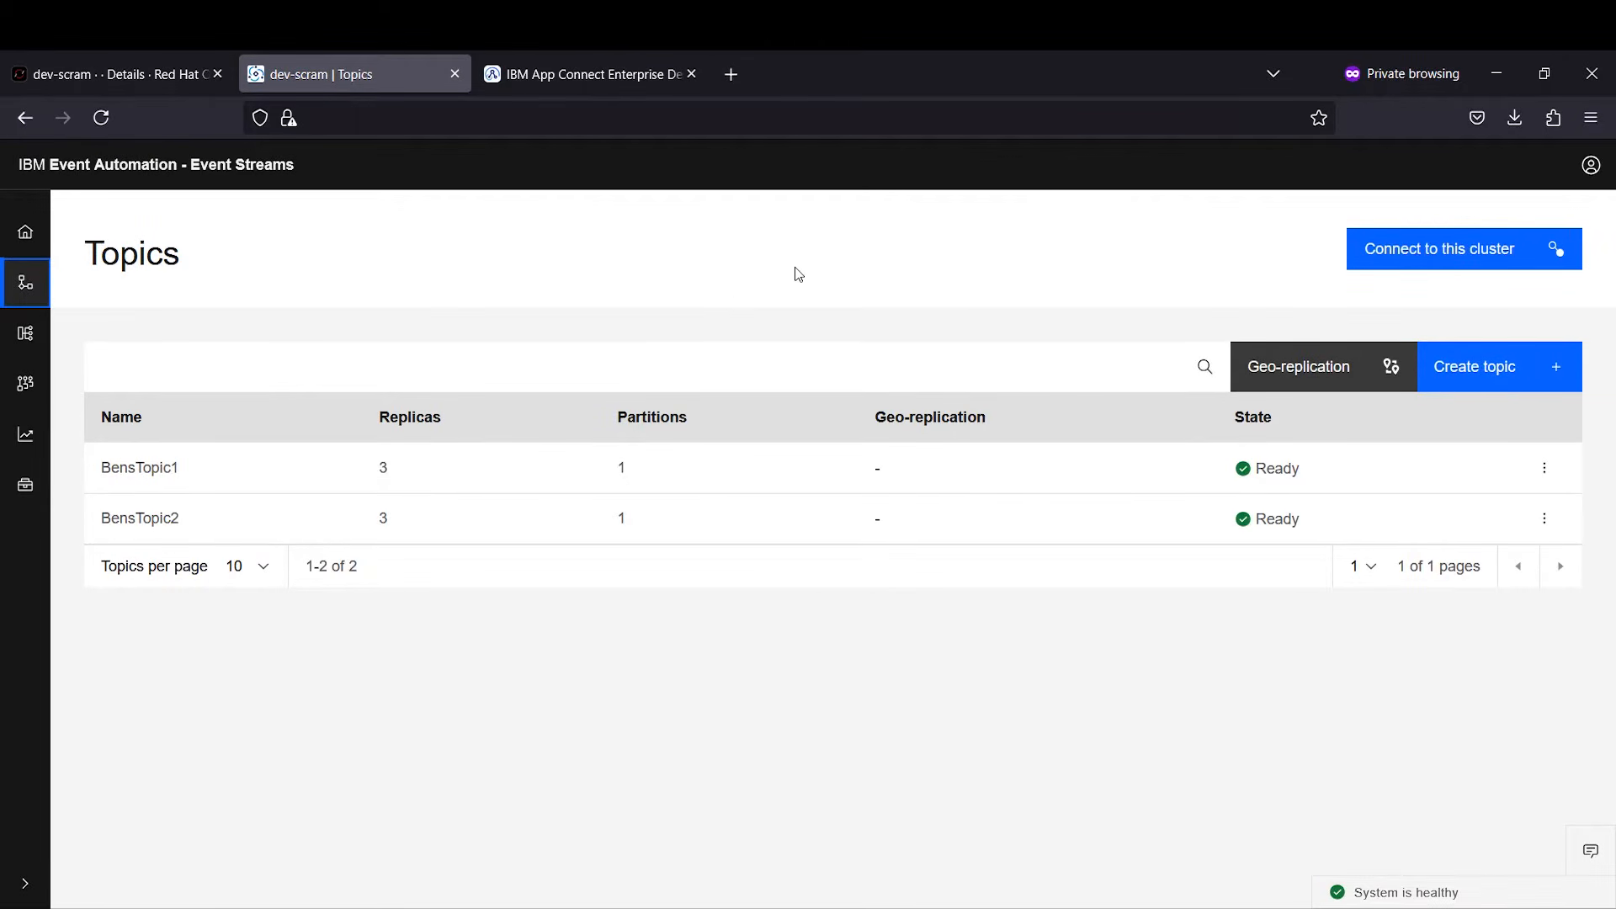
click(1460, 362)
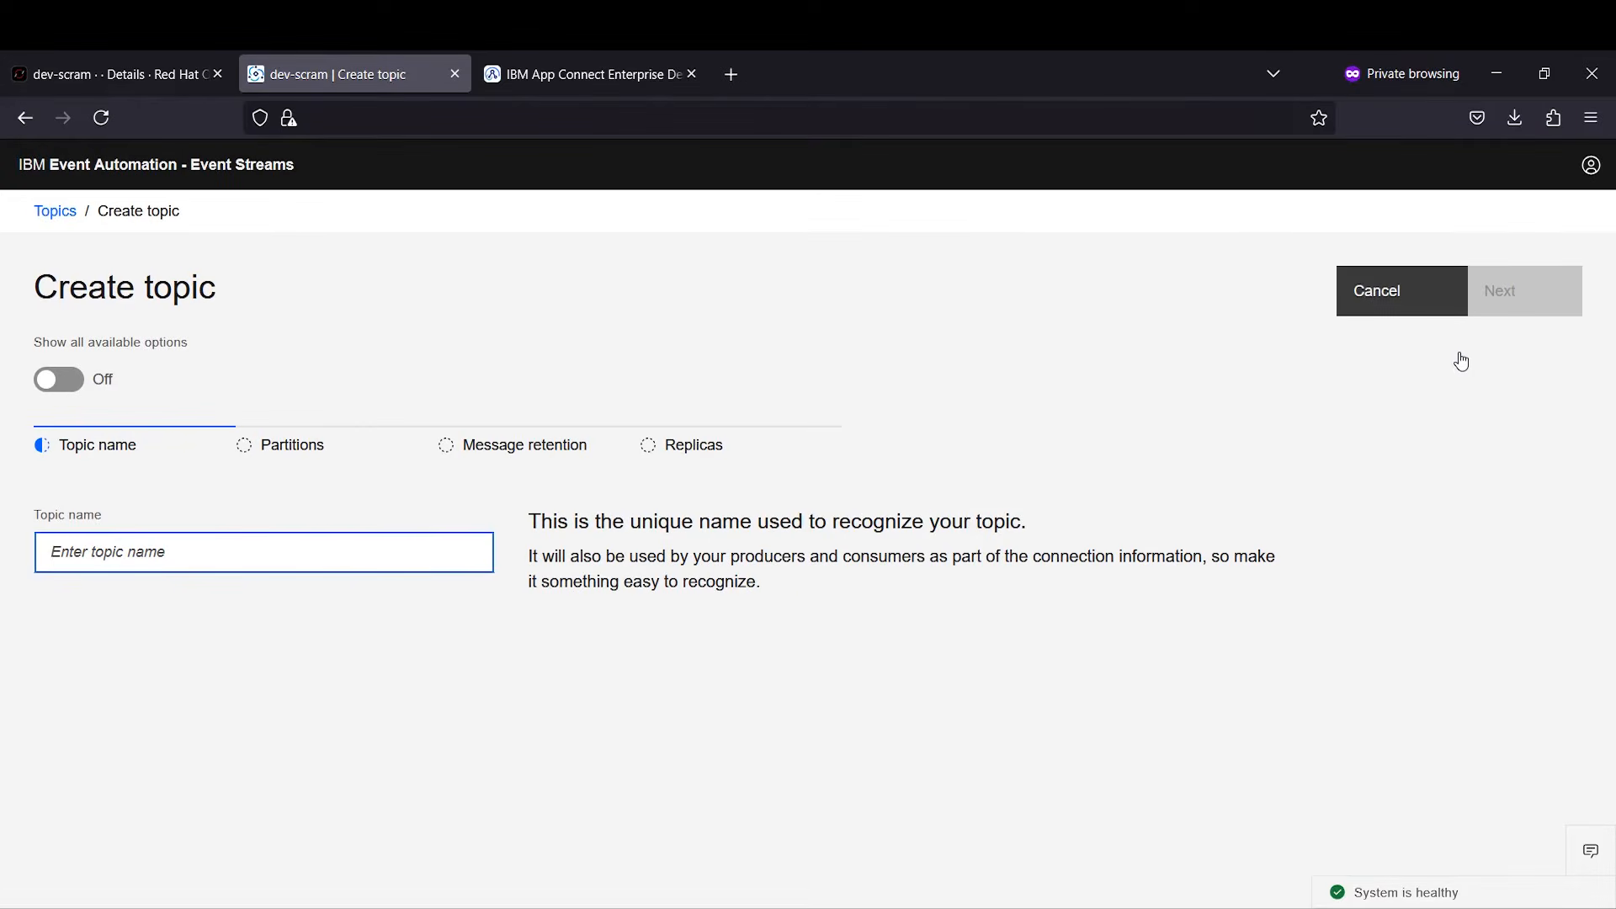
text(BenInputTopic)
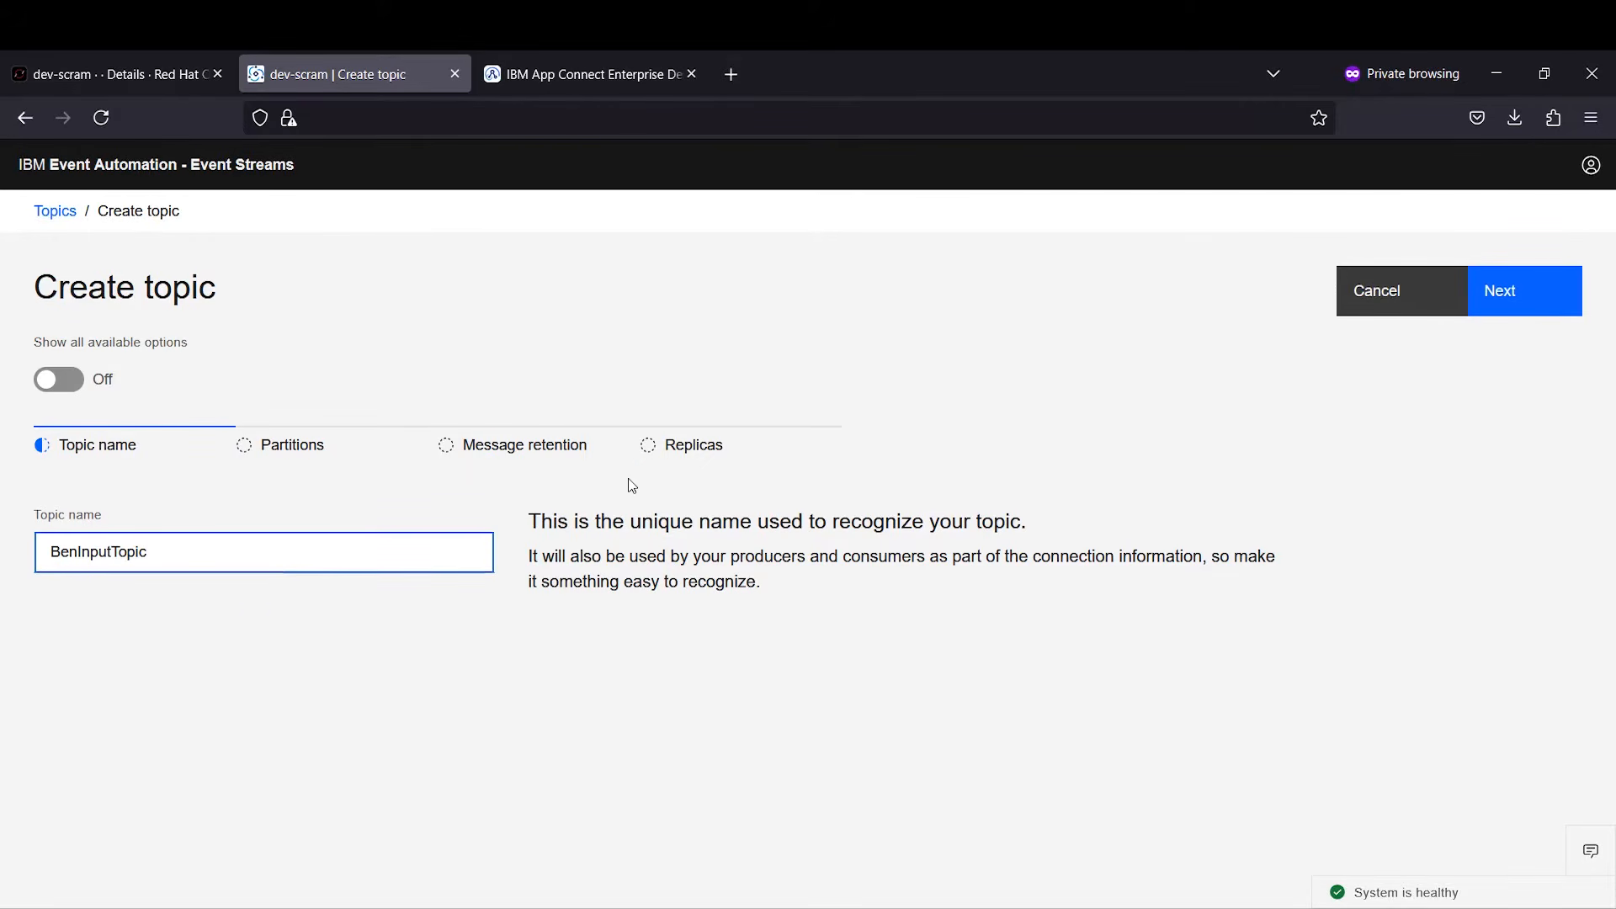
click(1512, 296)
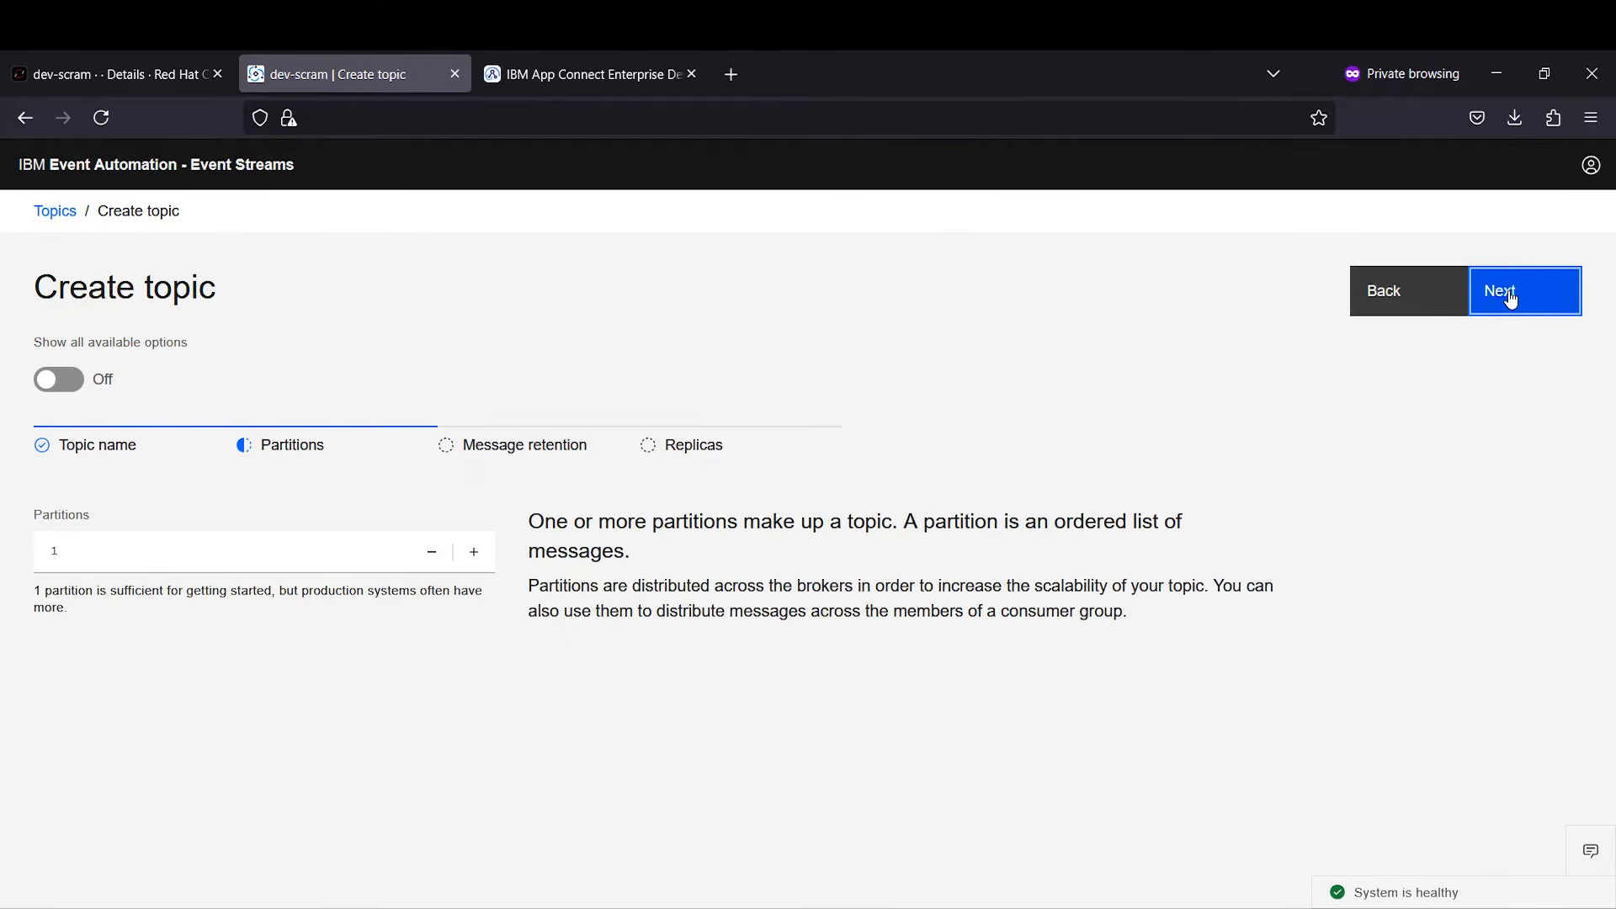
click(1510, 298)
click(1511, 299)
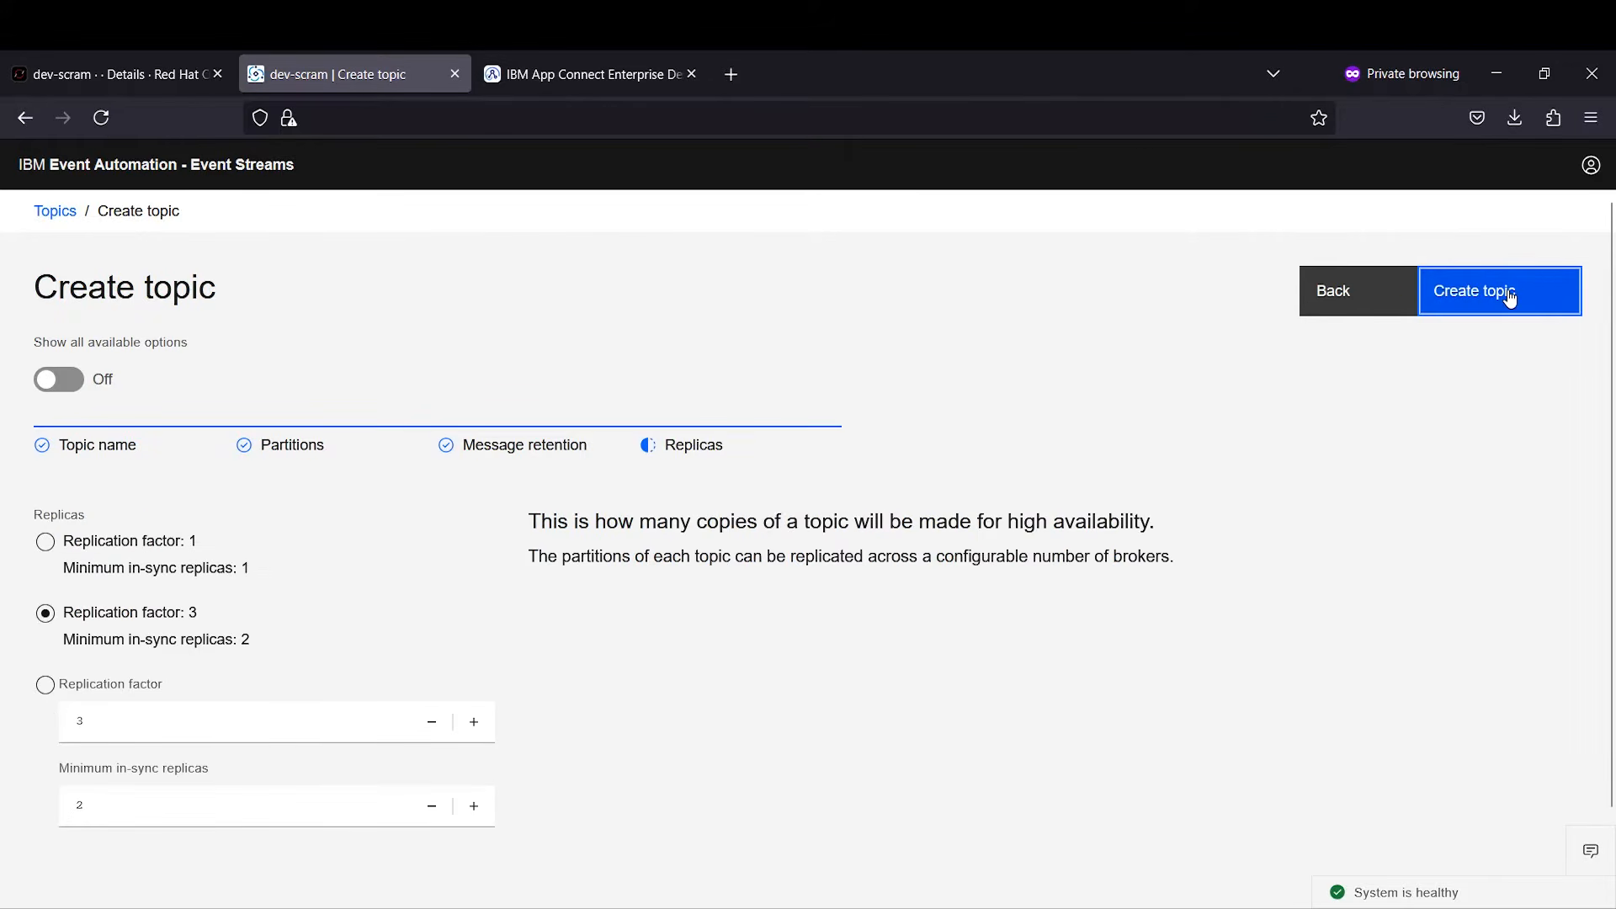
click(1509, 298)
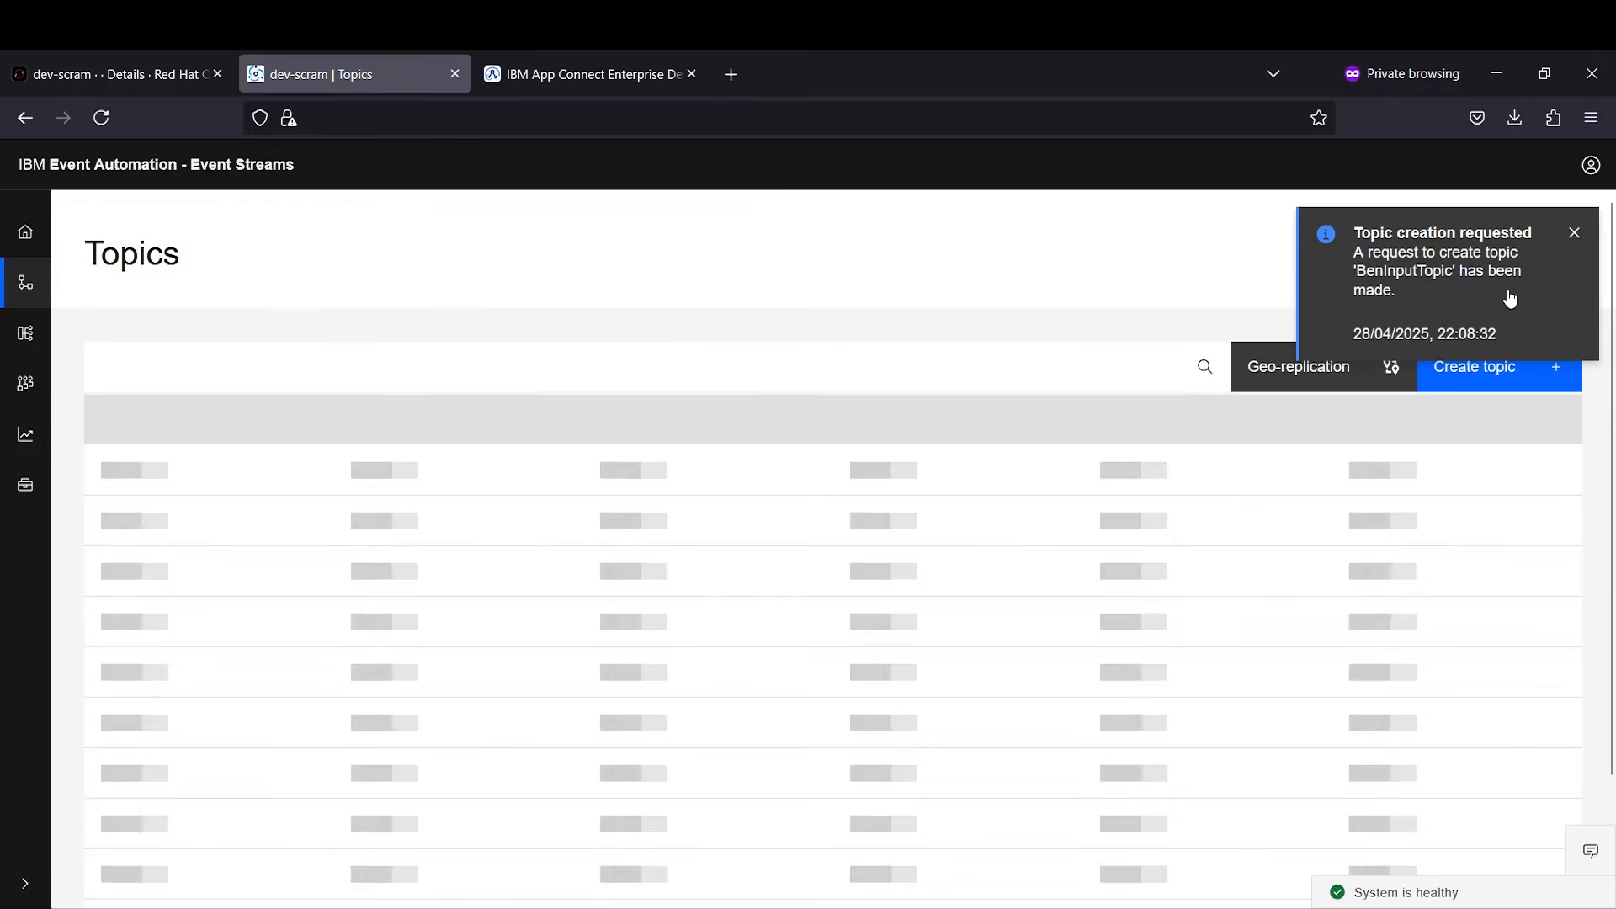
click(1573, 233)
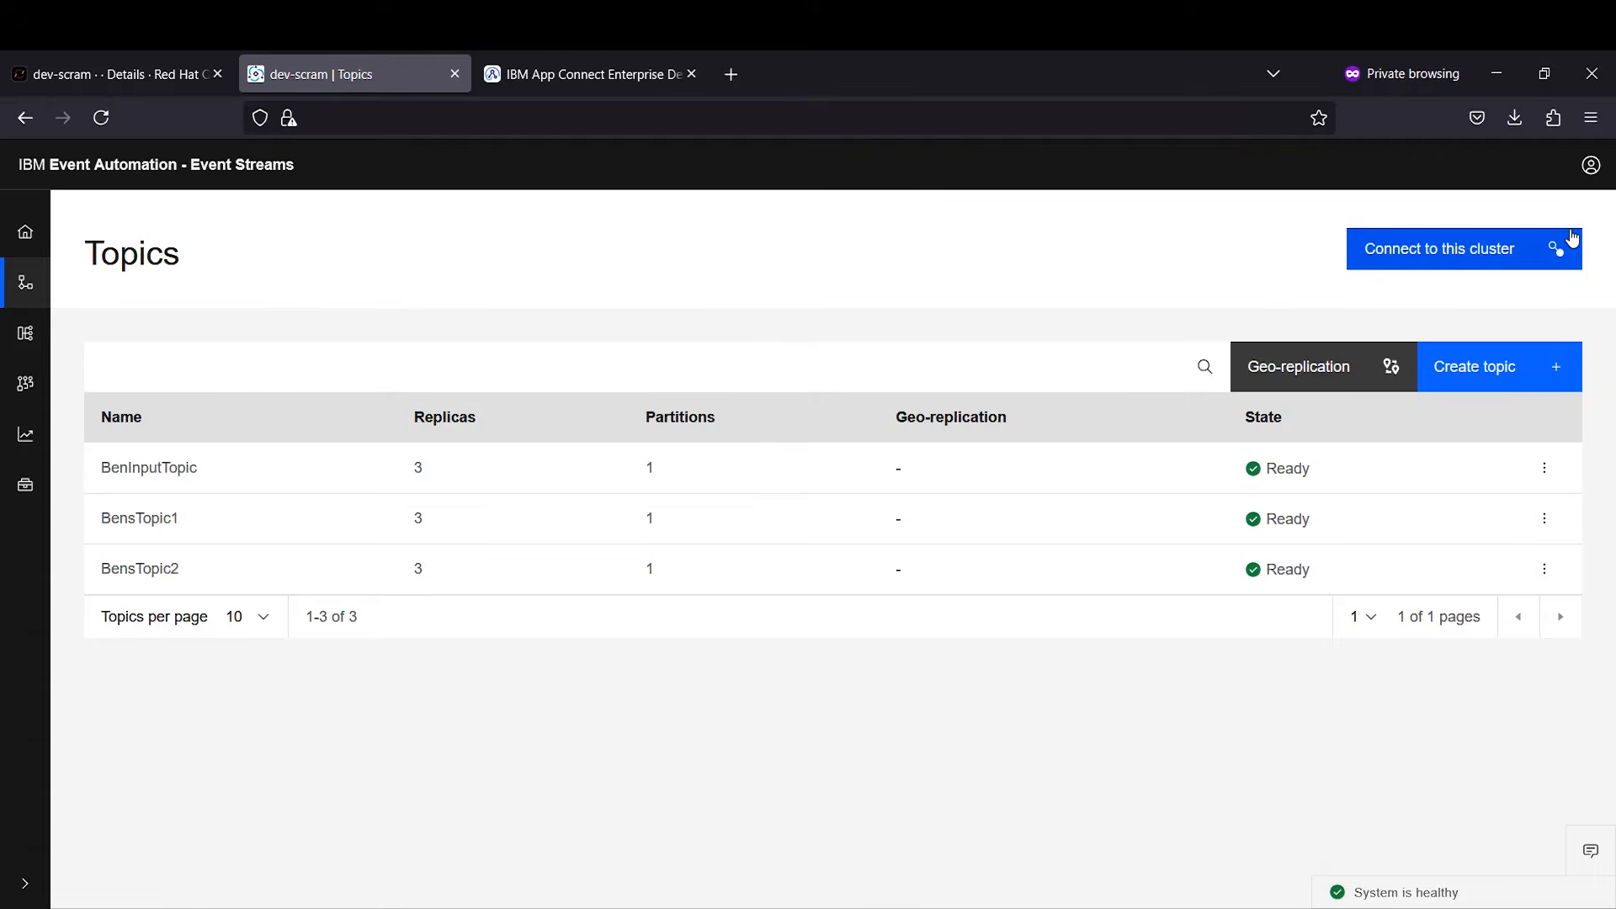
Step: Create topic BenOutputTopic with the same defaults: one partition, one-week retention, three replicas
click(1471, 377)
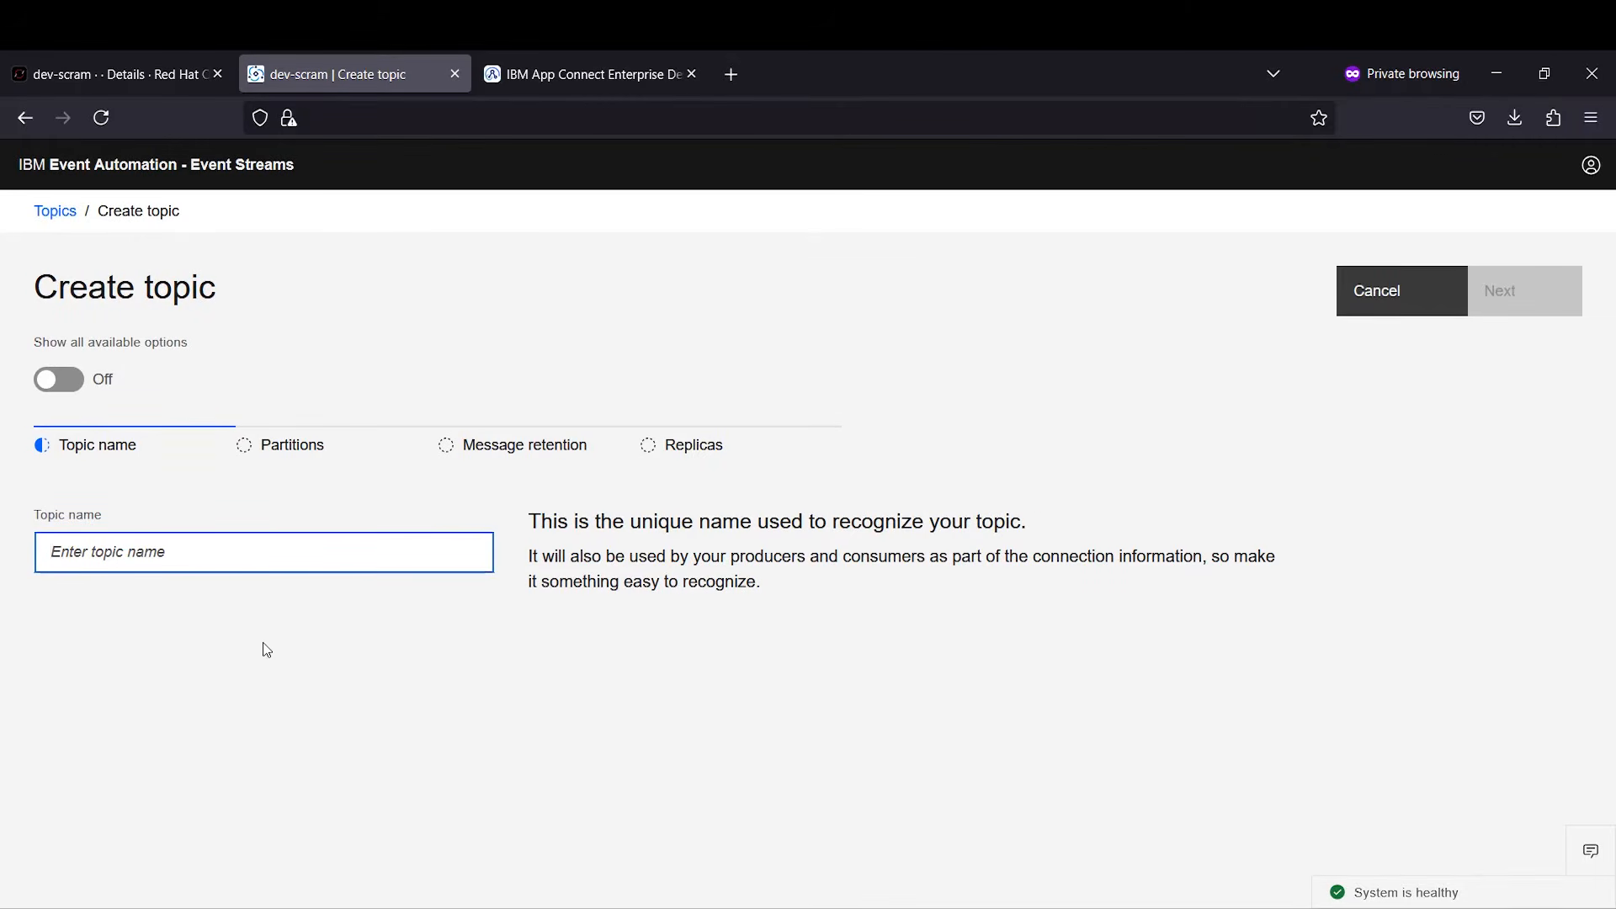
text(BenOutputTopic)
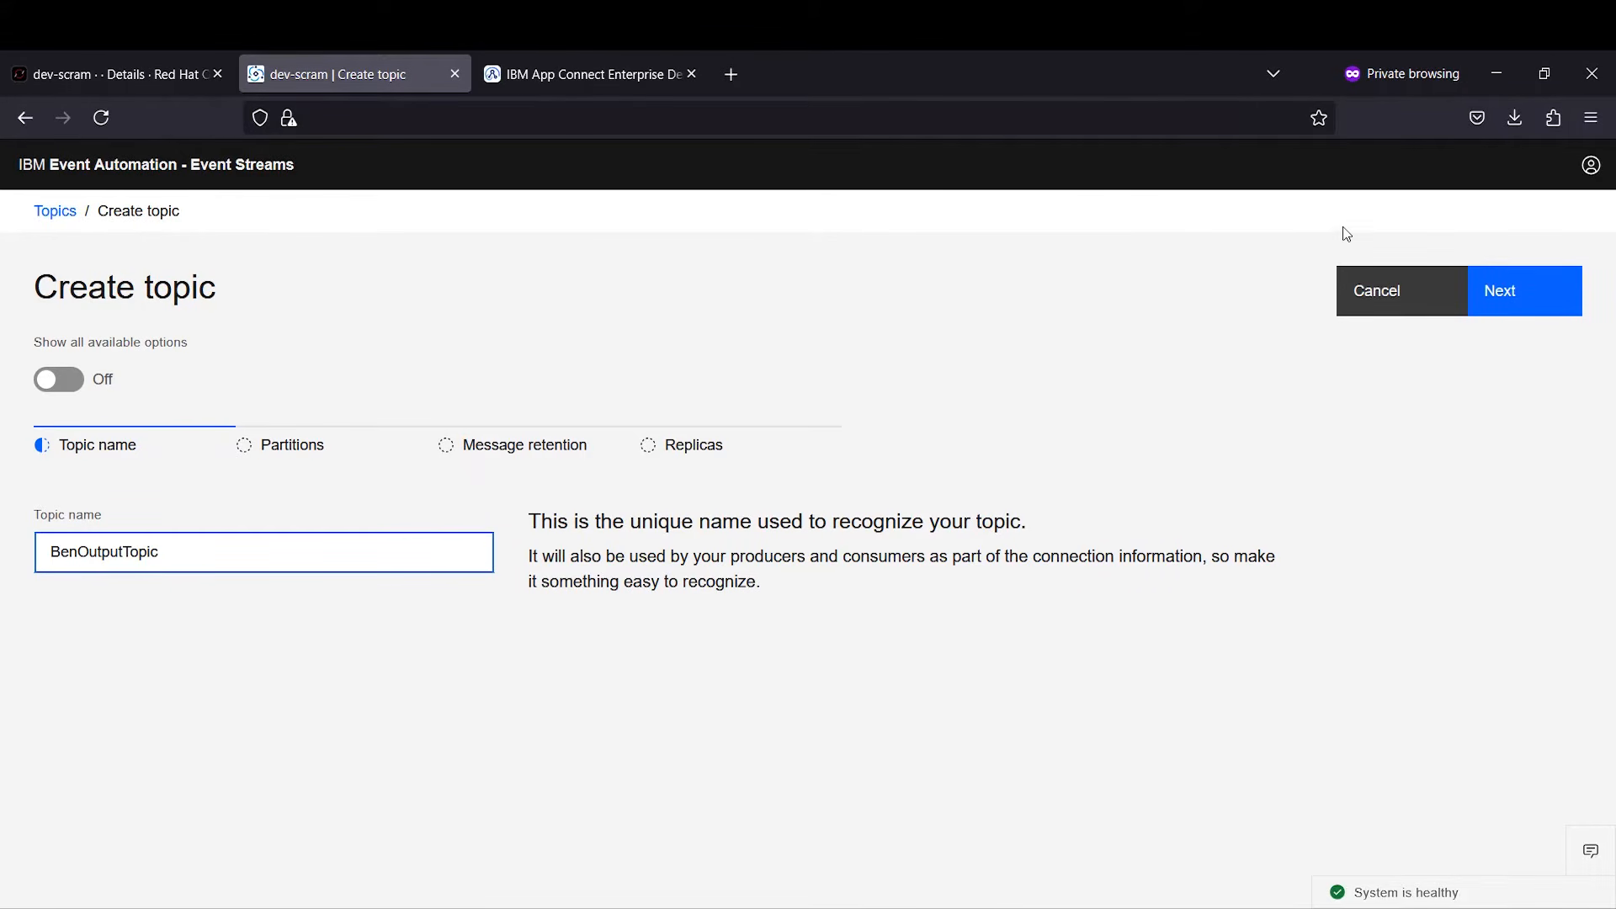
click(1499, 287)
click(1496, 286)
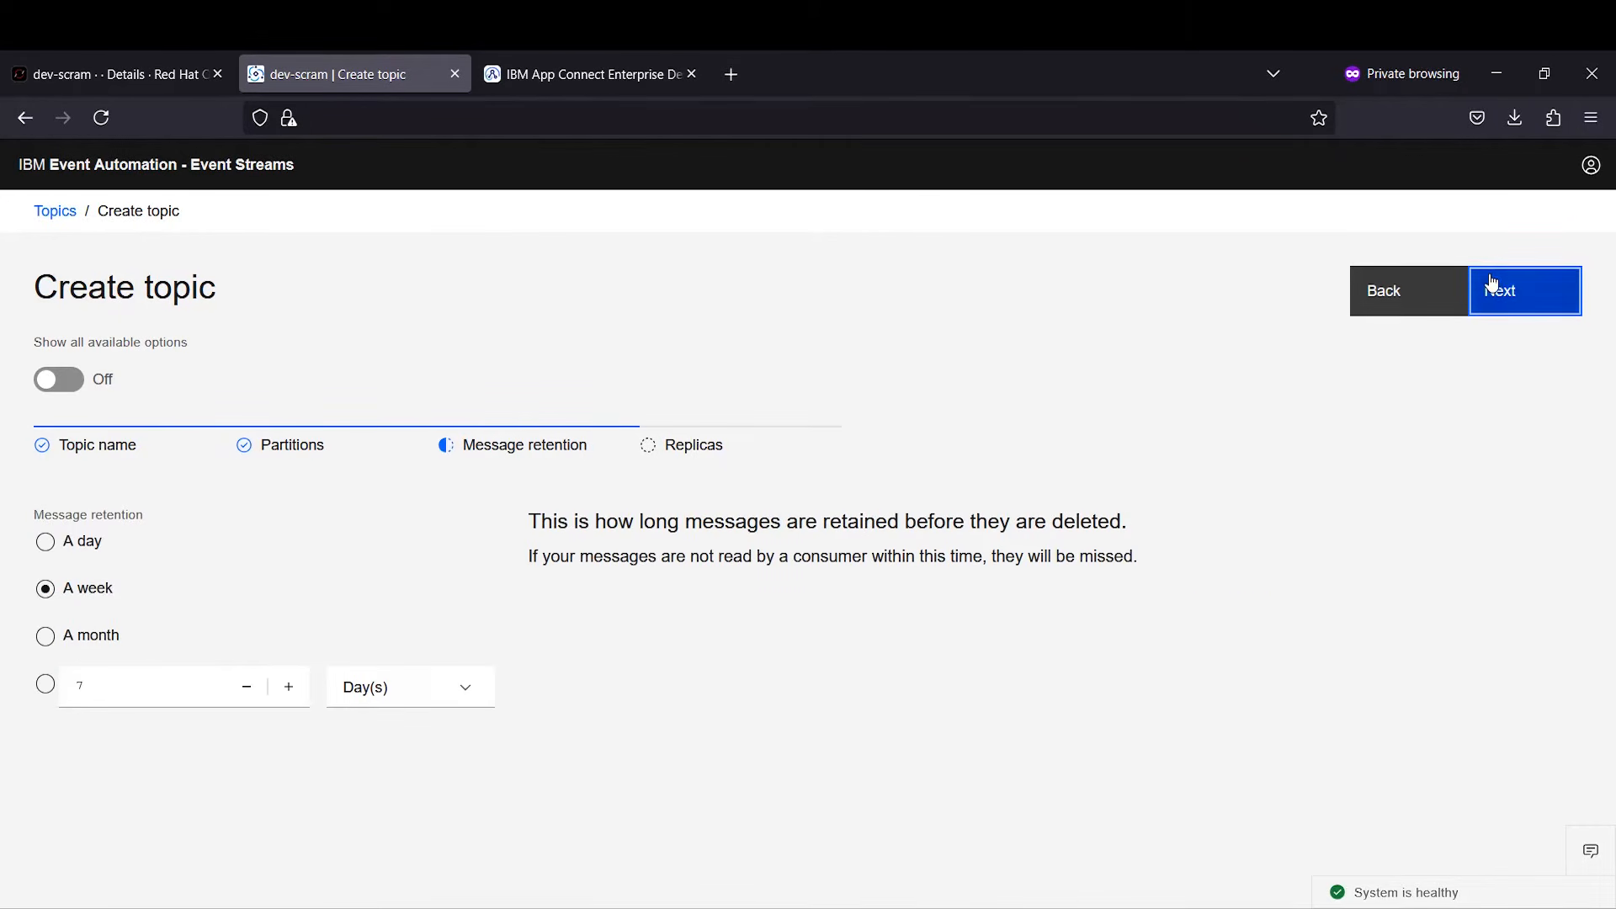
click(1487, 278)
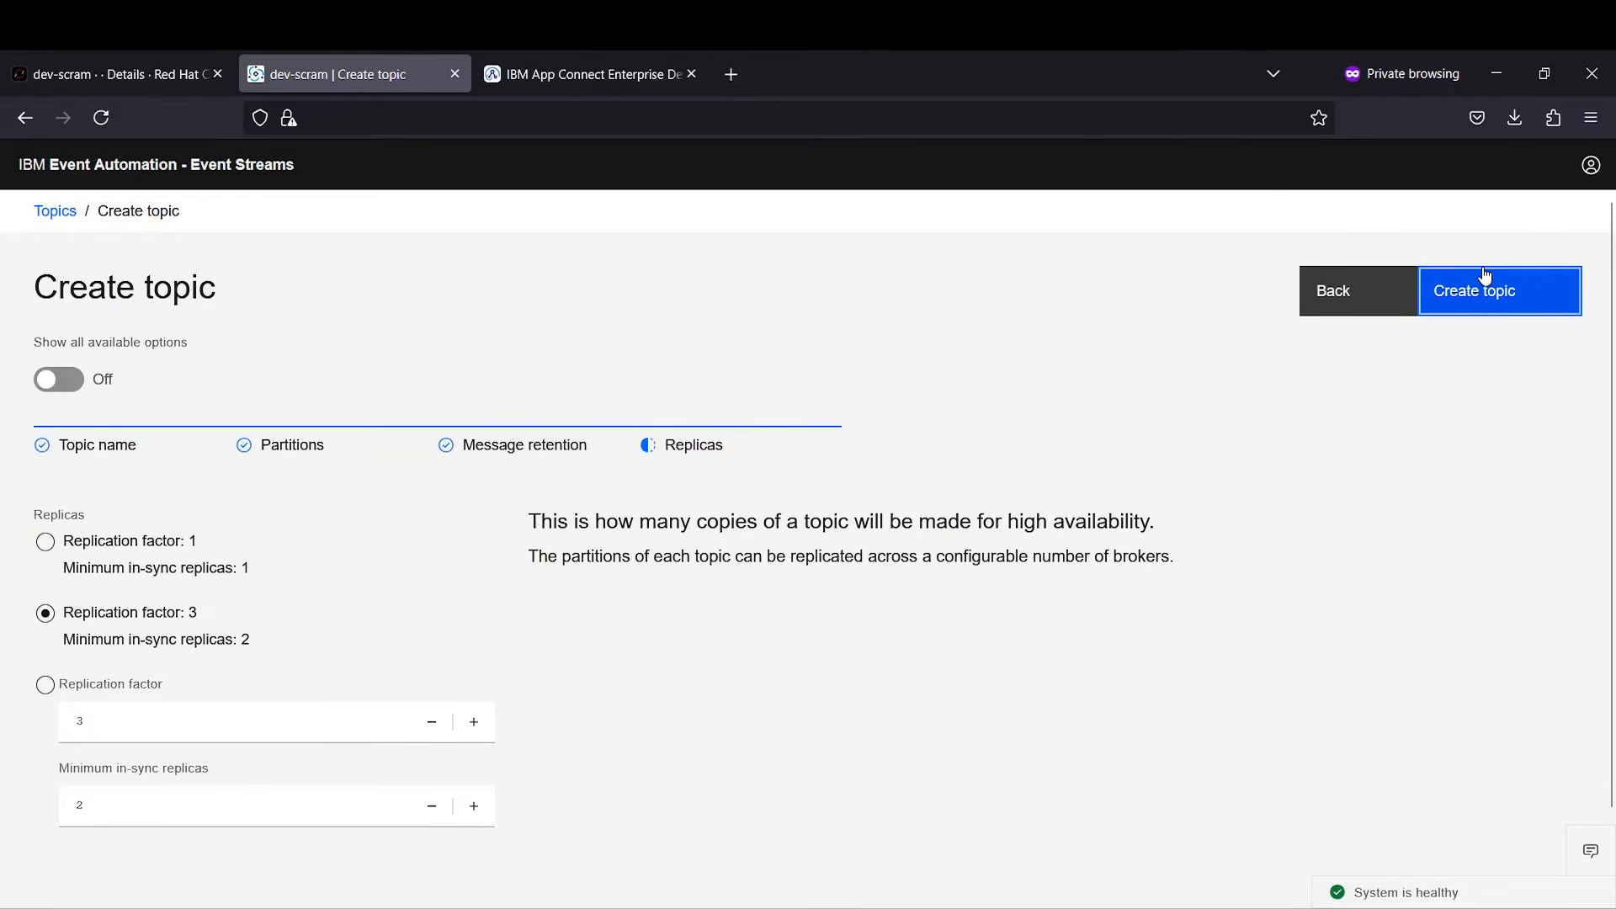
click(1485, 276)
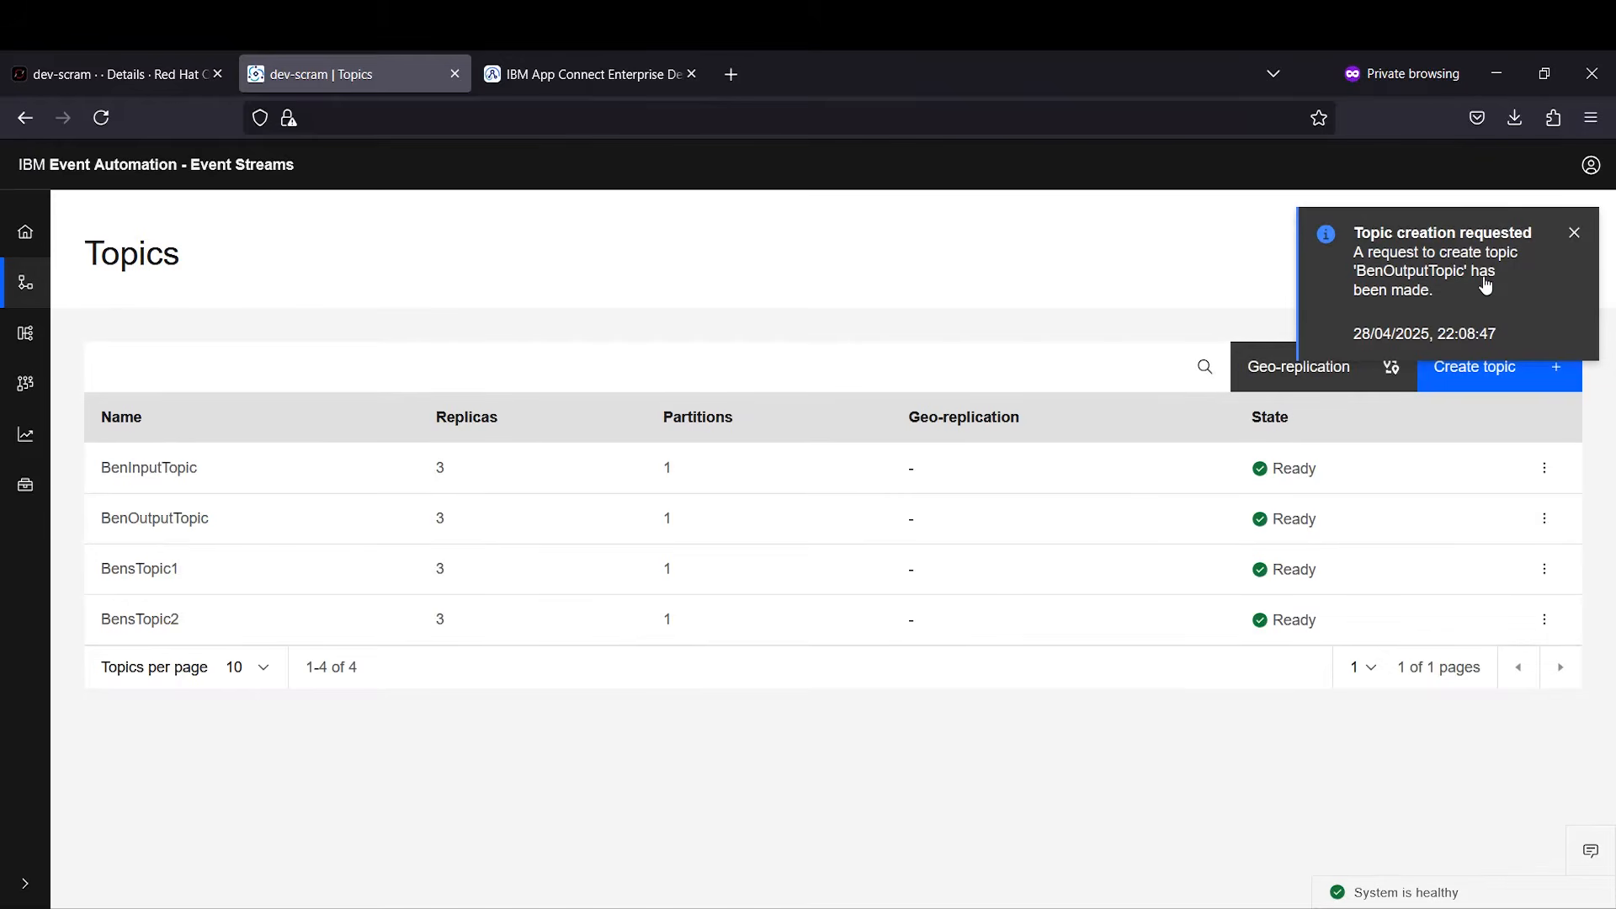
click(1574, 233)
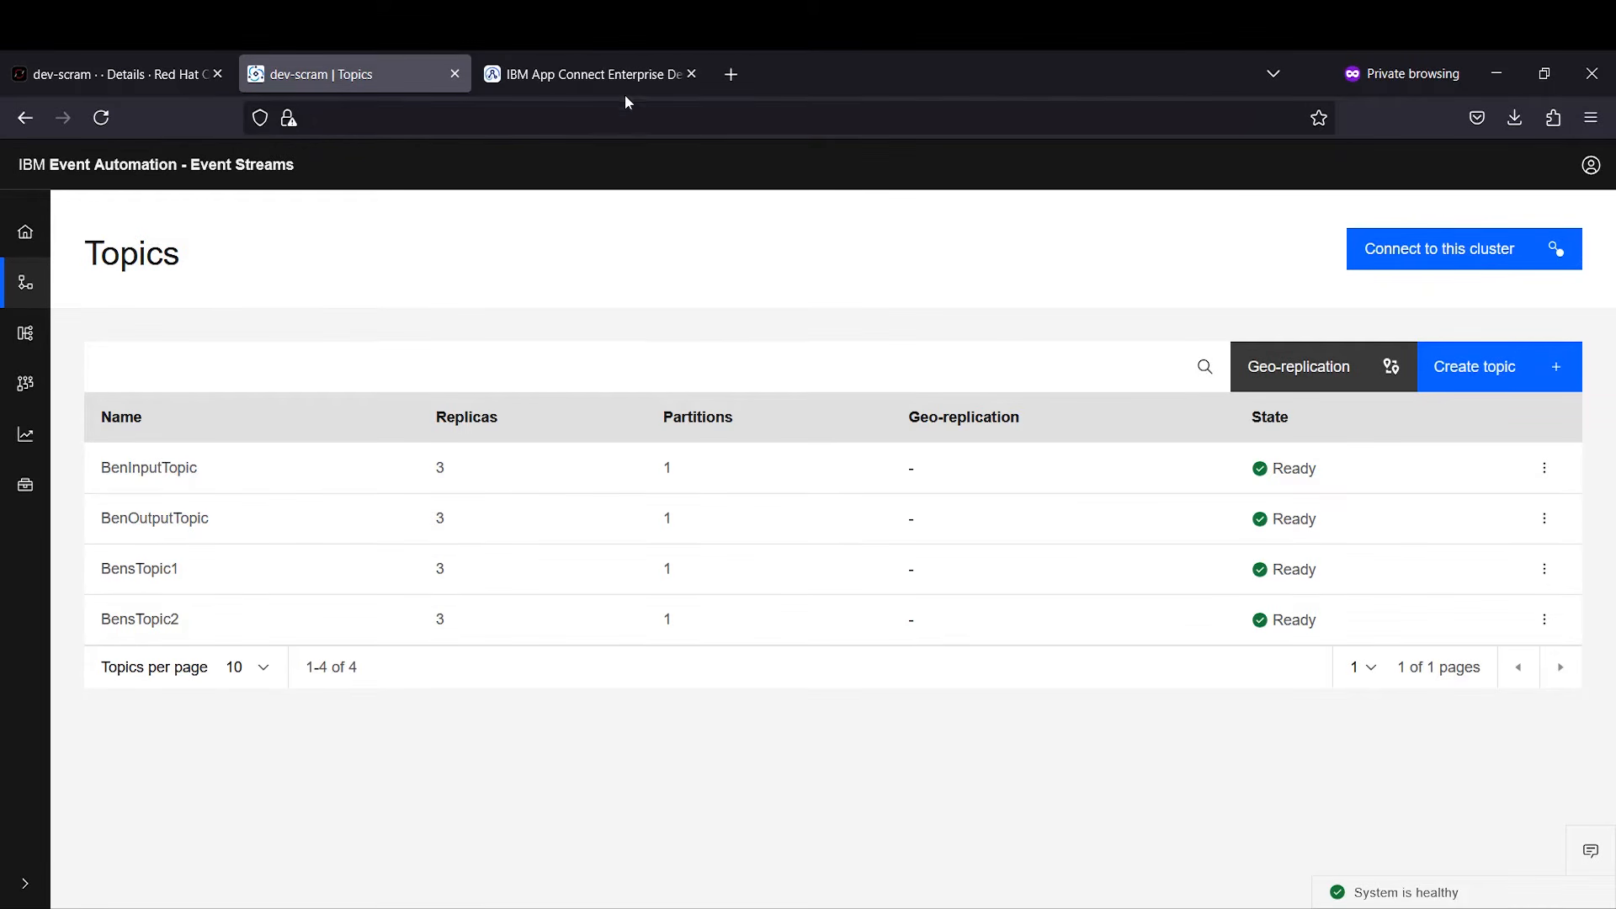
Step: Start a new event-driven flow in Designer and name it MyKafkaDemo
click(608, 76)
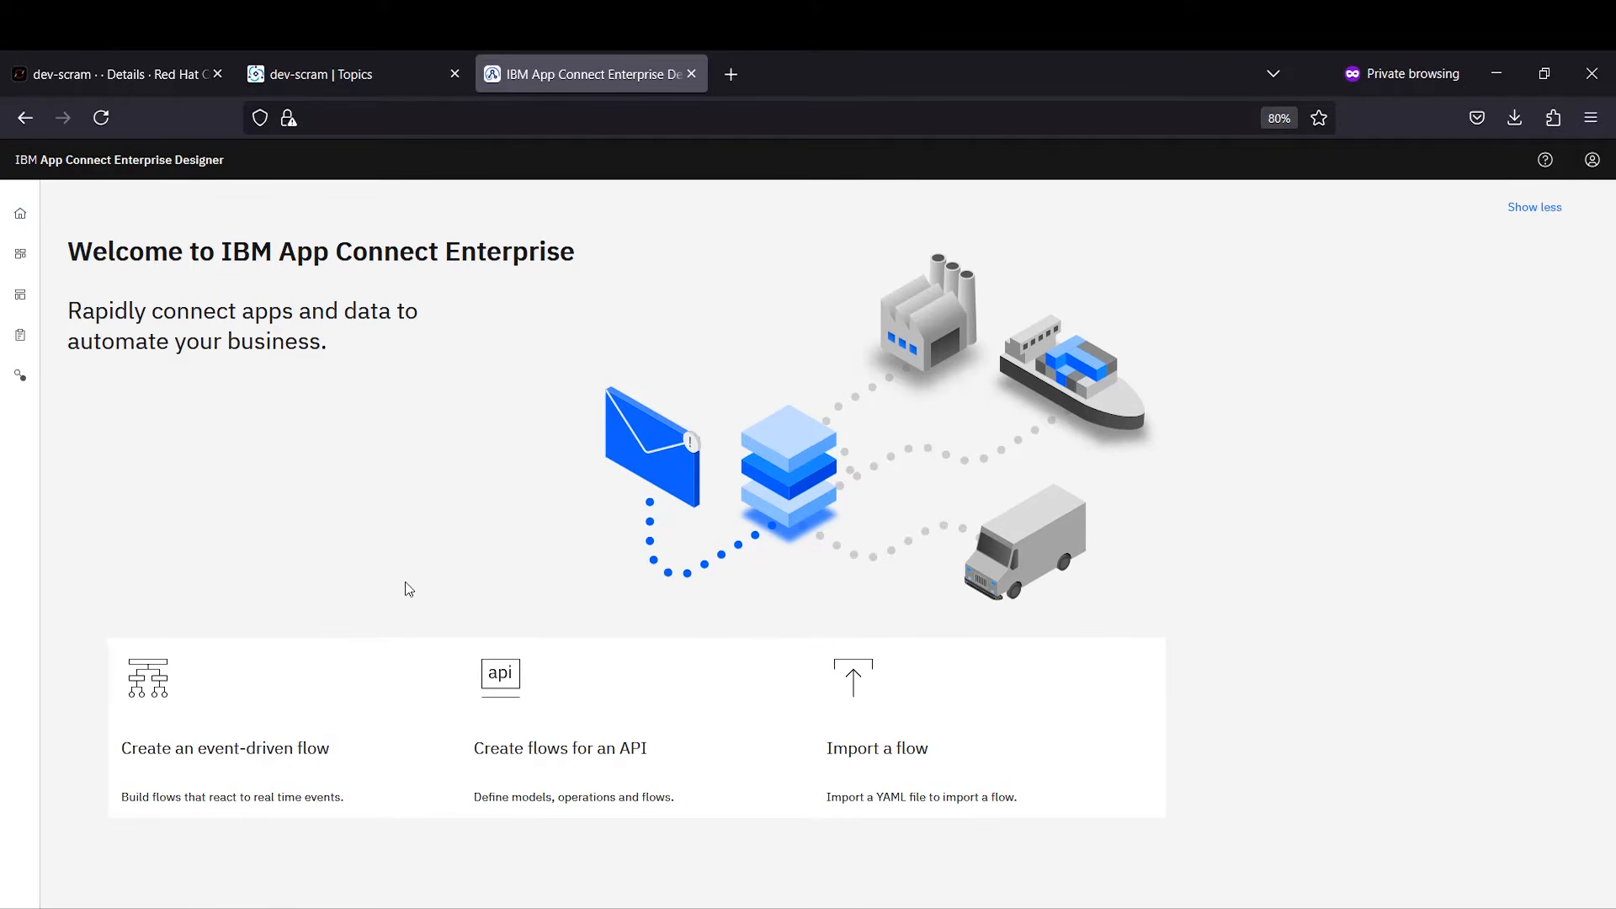
click(271, 737)
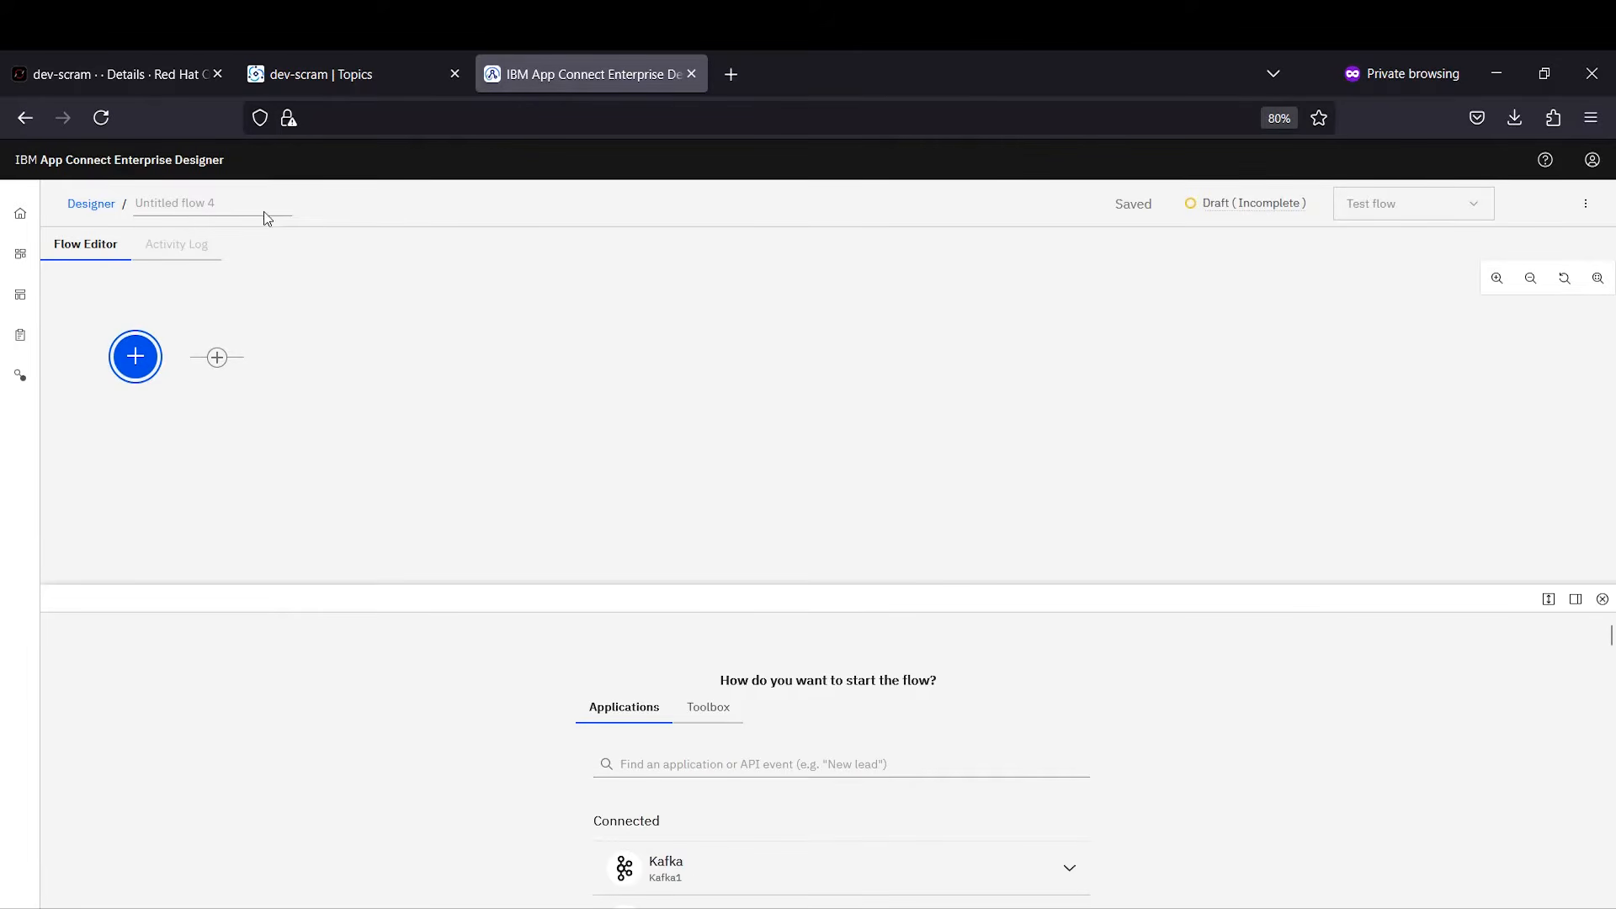
click(221, 208)
text(MyKafkaDemo)
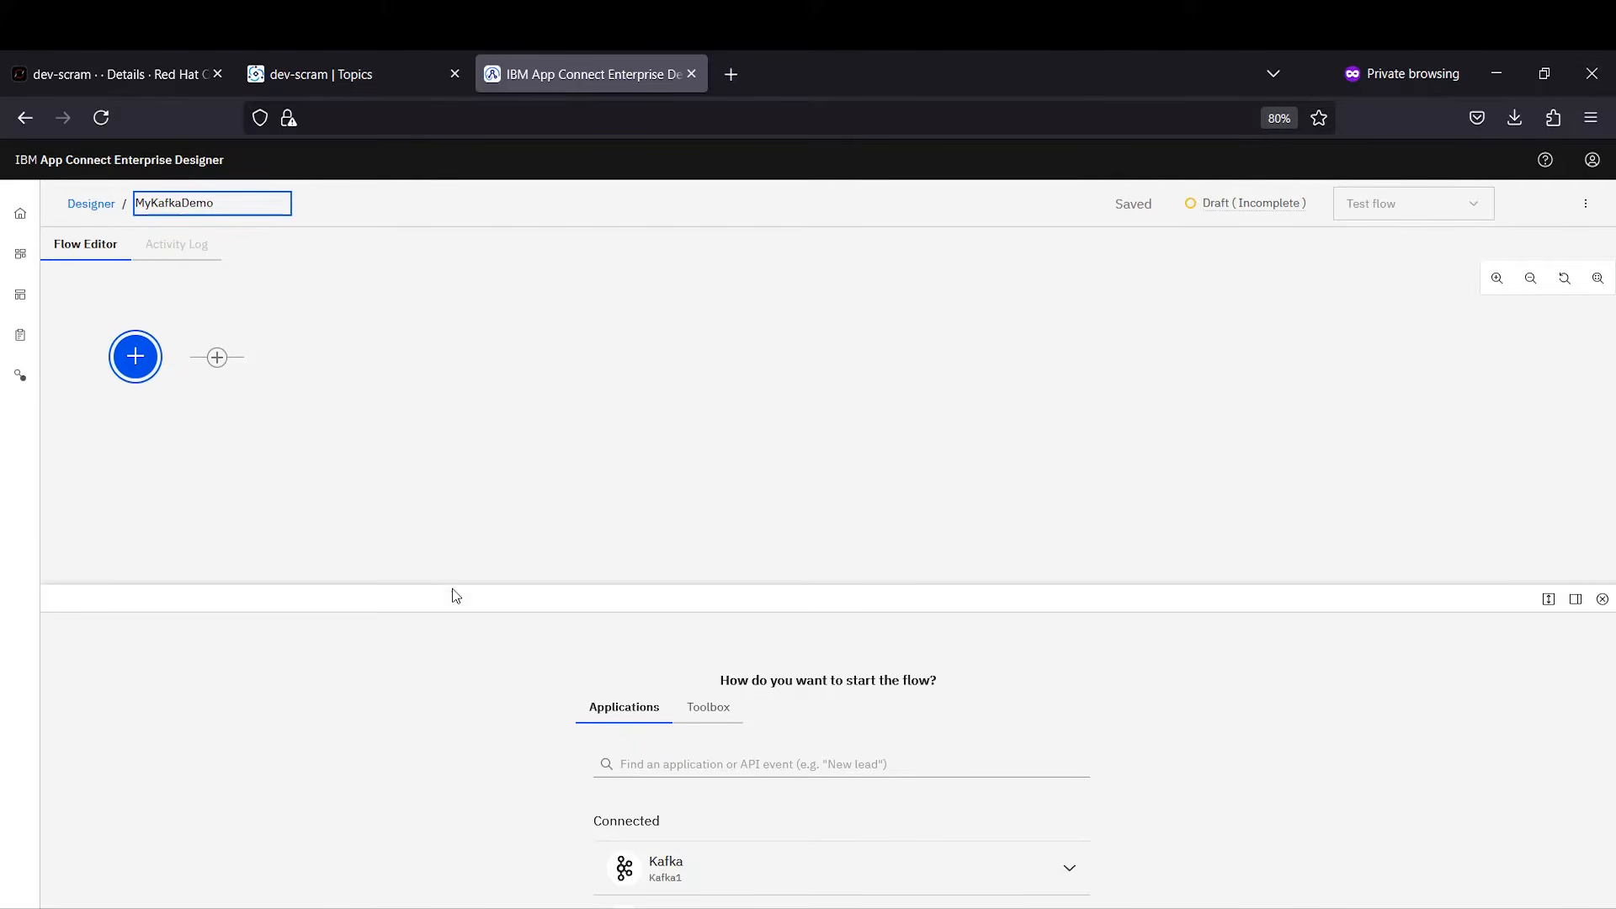
Step: Trigger the flow on Kafka New message events from BenInputTopic
click(1549, 598)
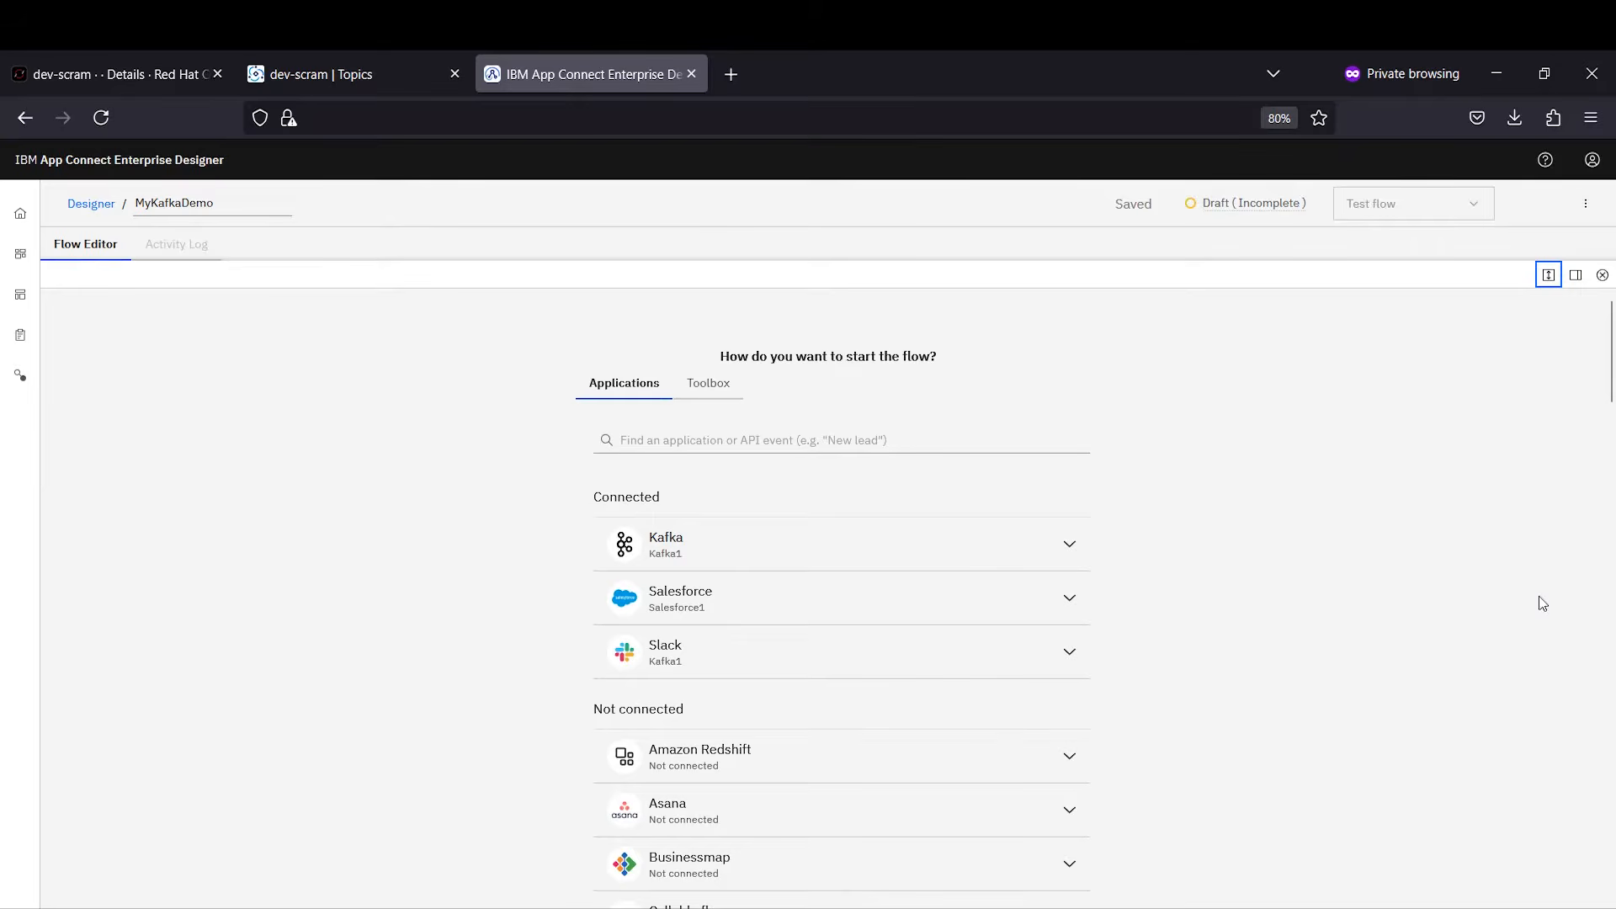
click(1021, 559)
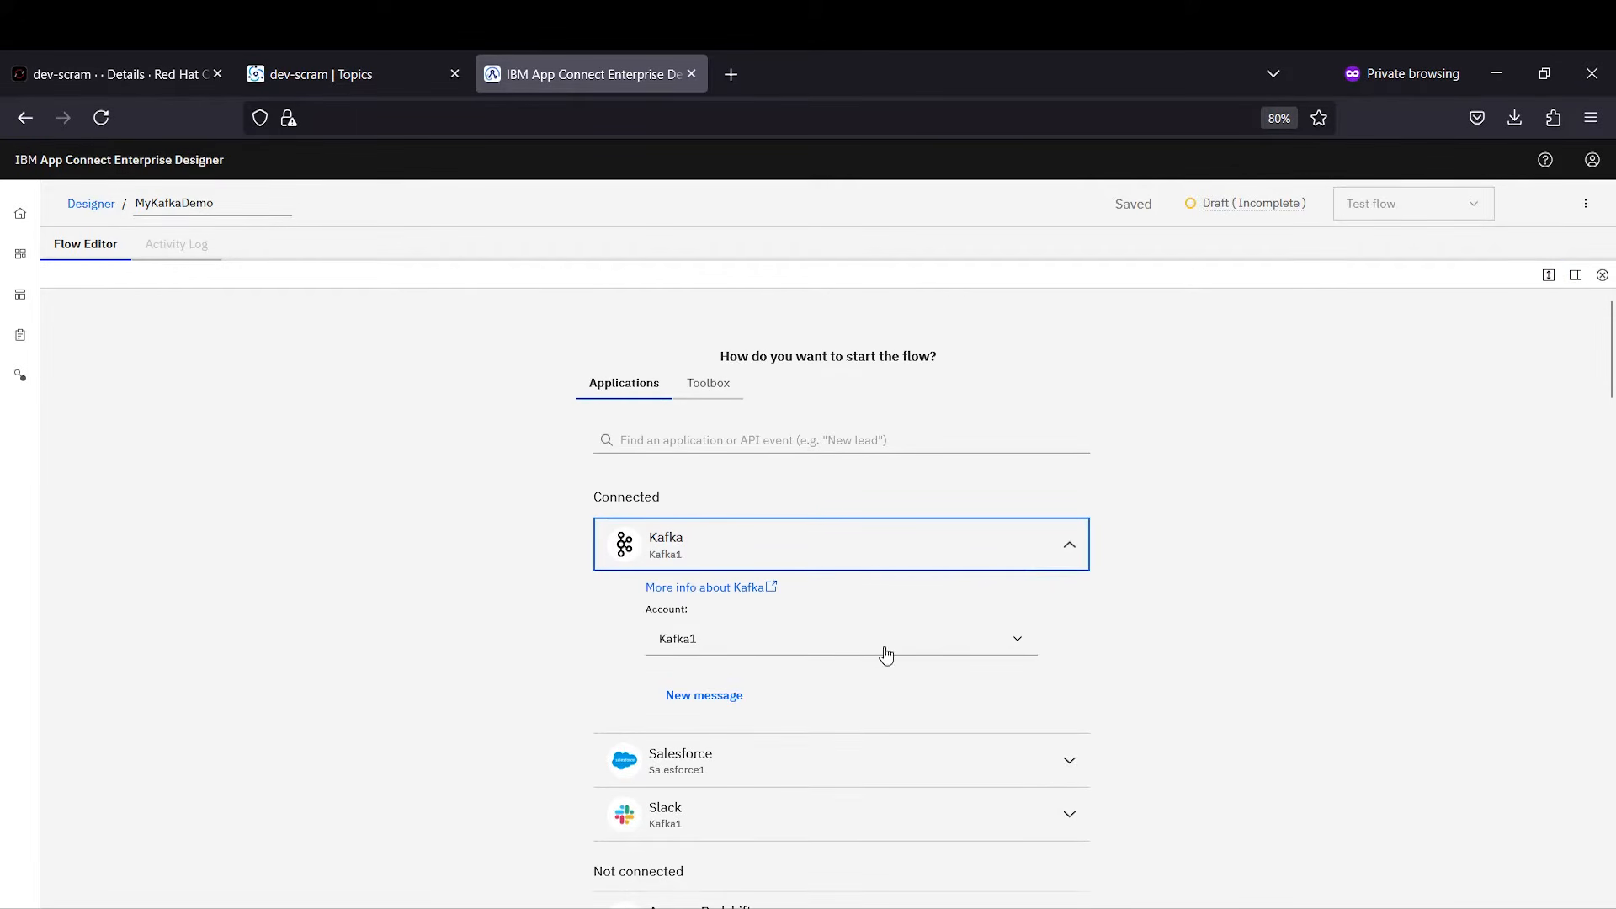
click(698, 698)
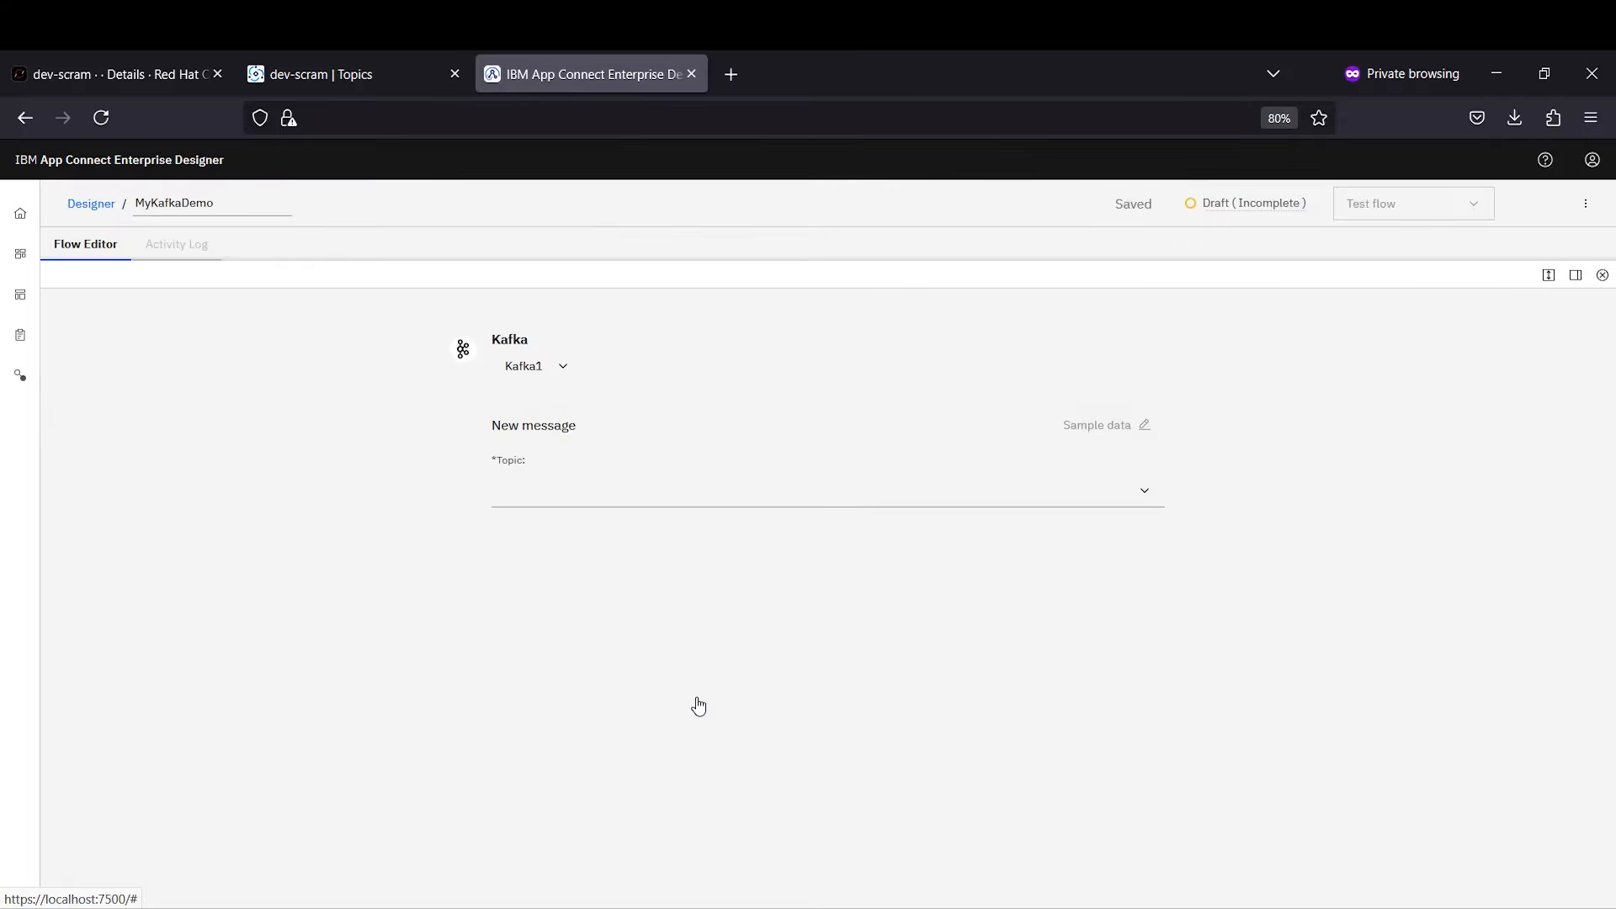
click(1138, 493)
click(554, 602)
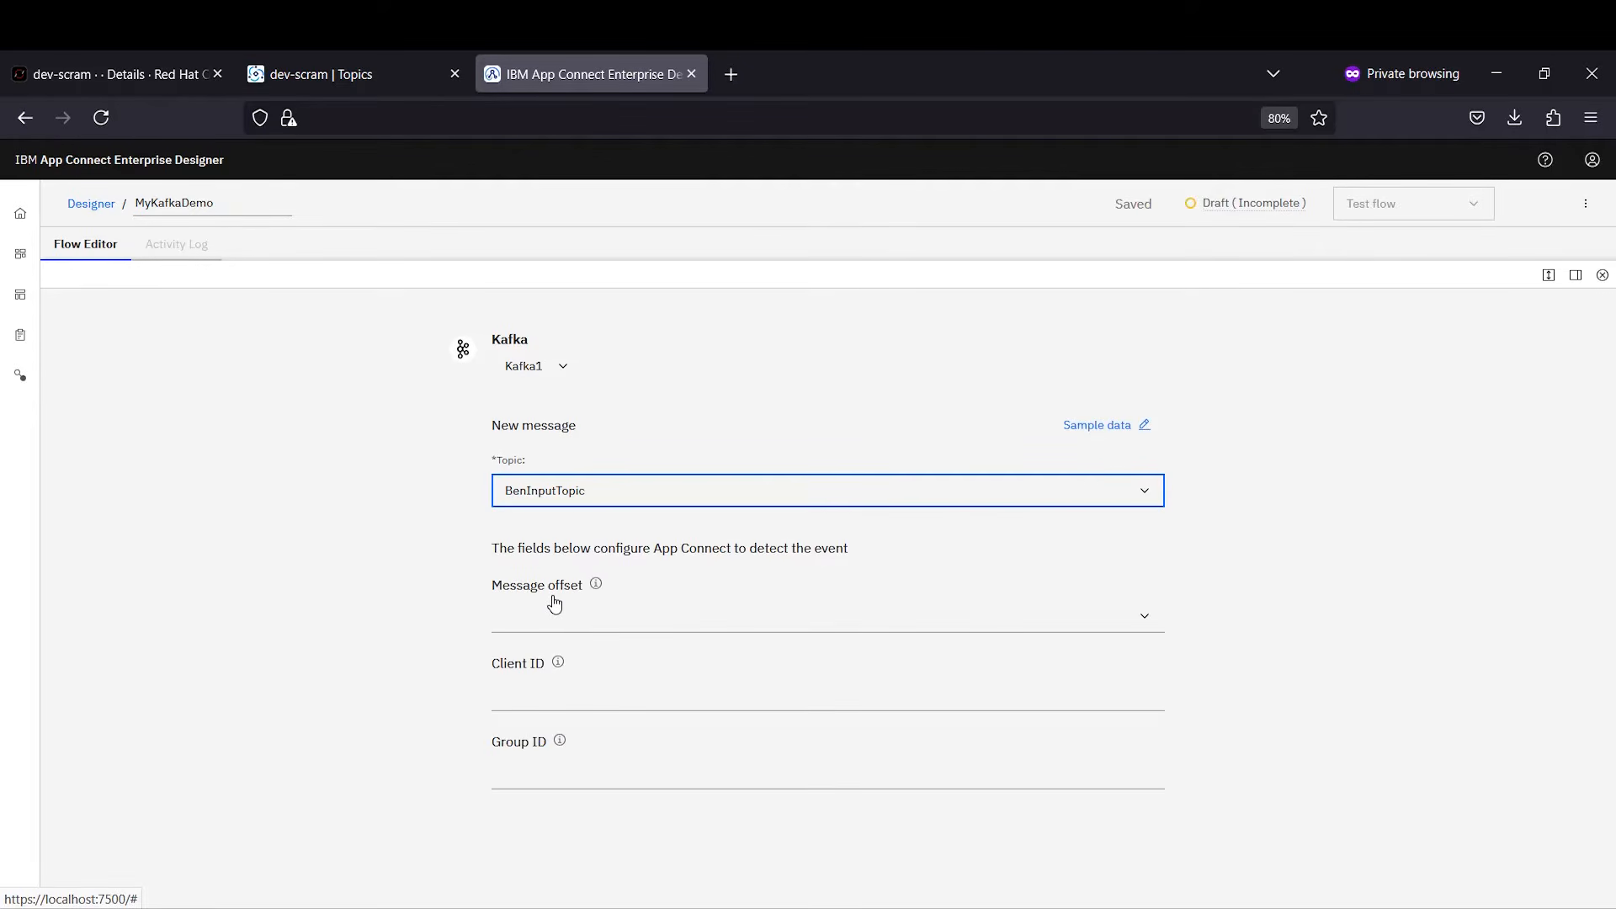
Step: Set the trigger's message offset to Latest
click(1143, 617)
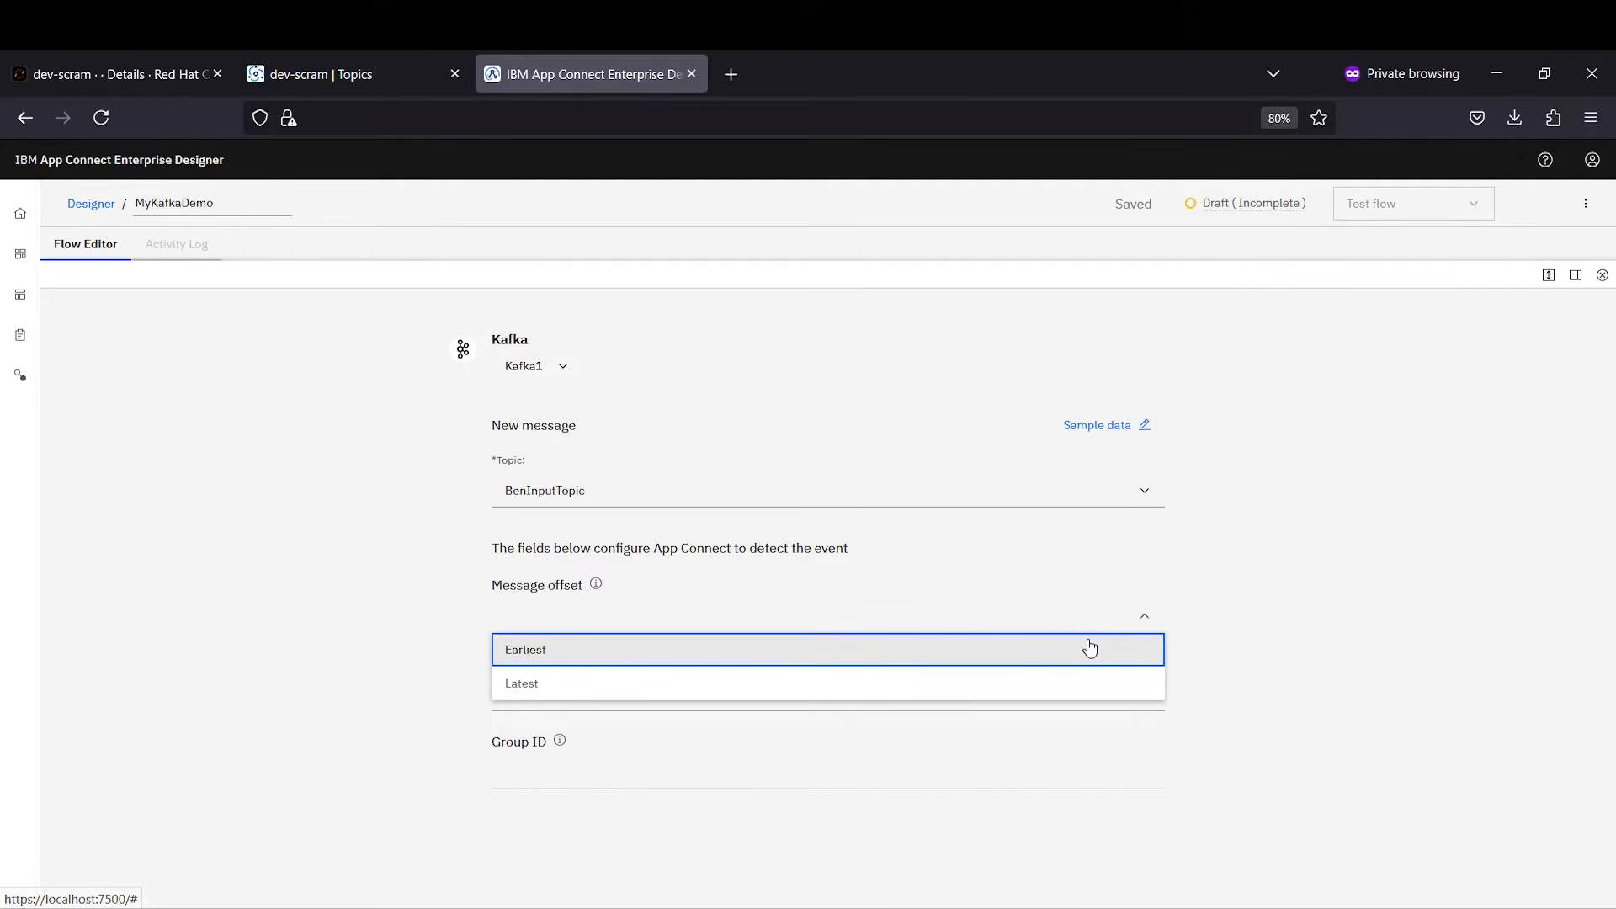
click(1090, 647)
click(1088, 622)
click(1059, 680)
click(1324, 505)
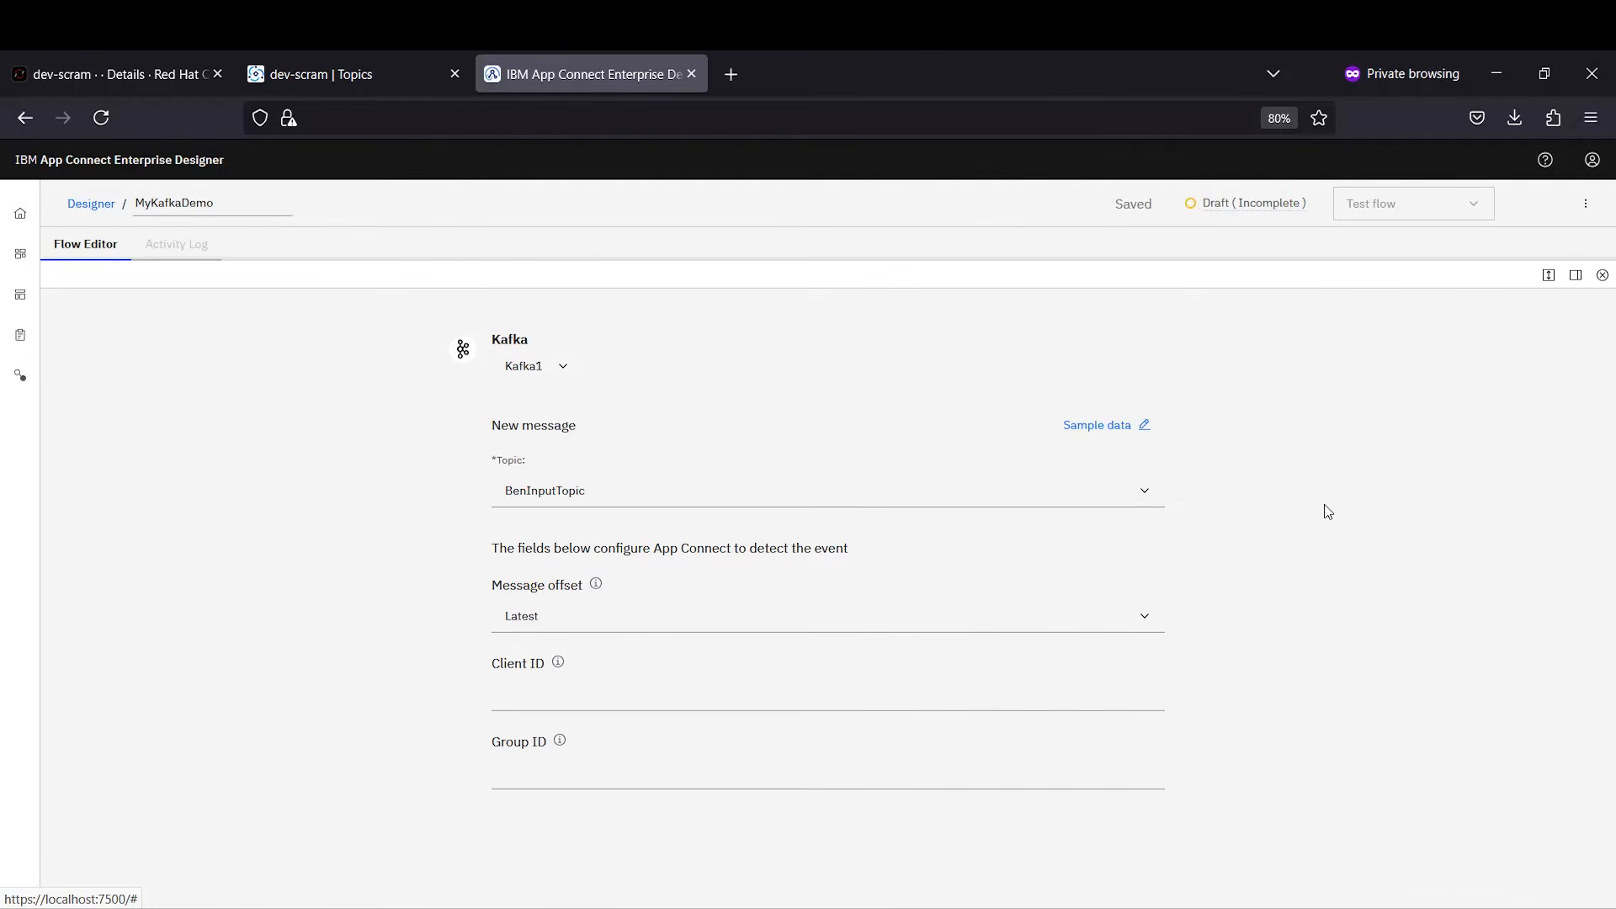
click(1550, 276)
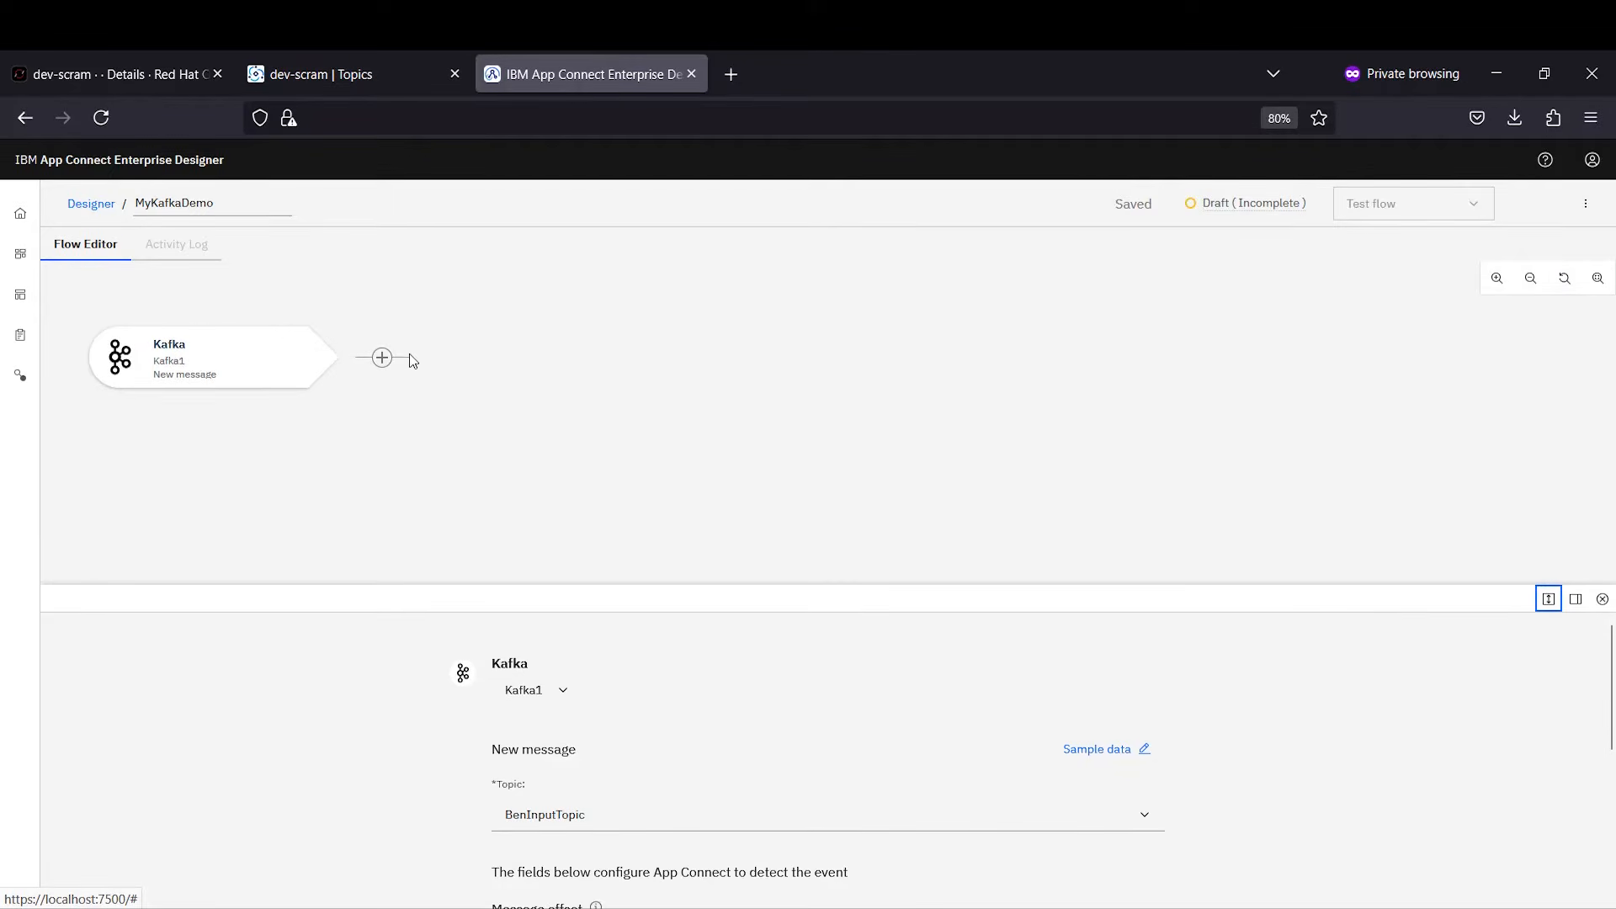
Step: Add a Toolbox Log step after the Kafka trigger
click(382, 358)
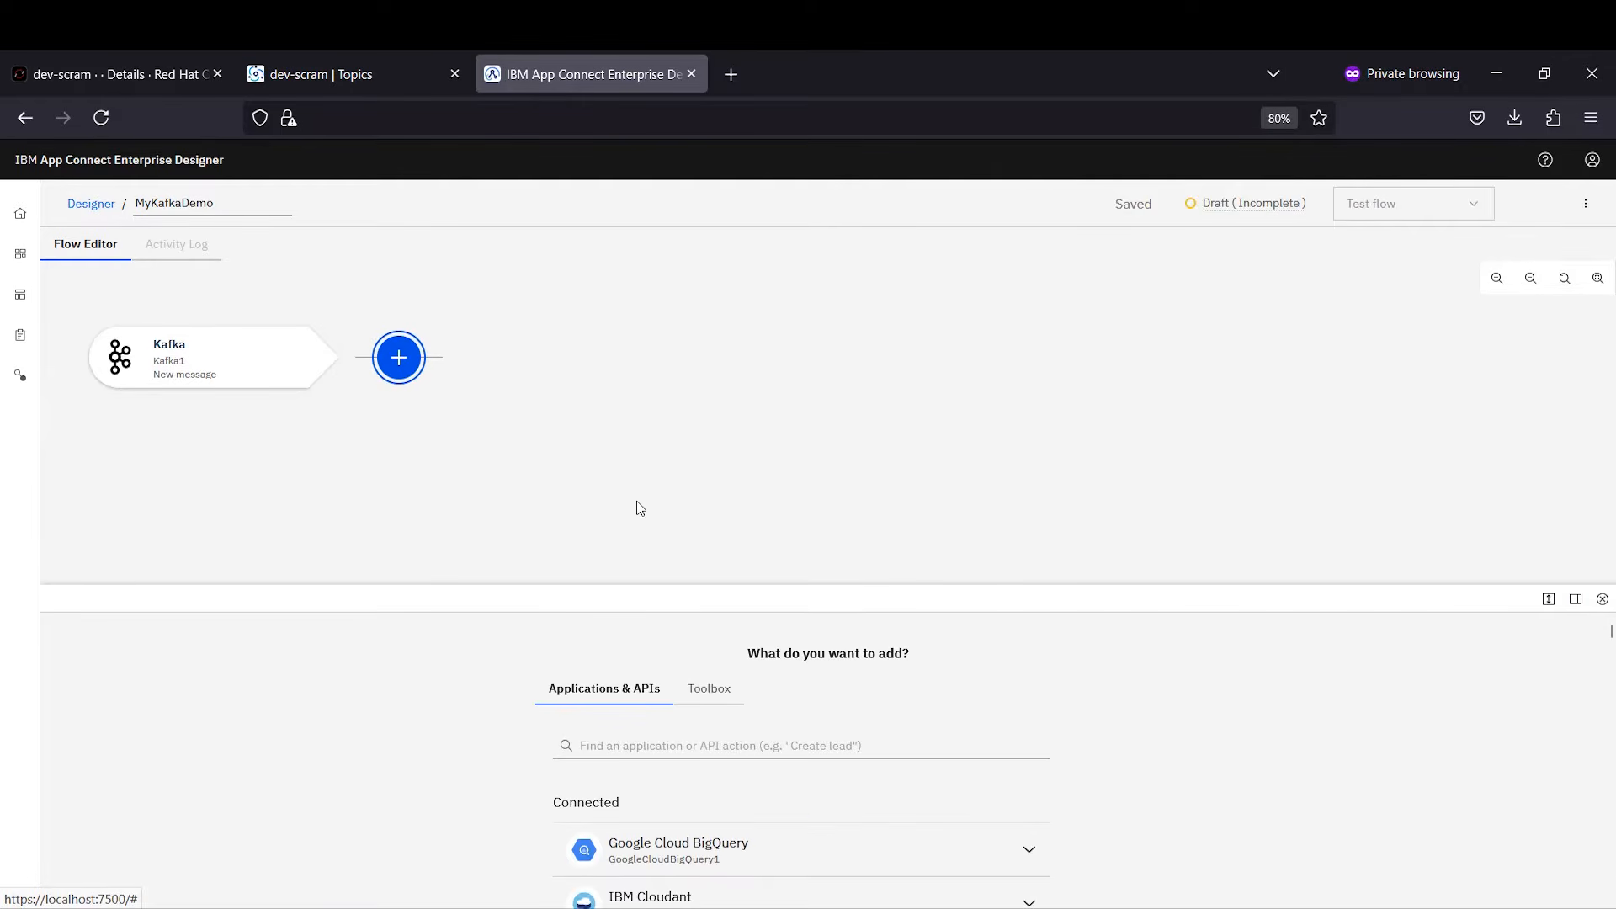
click(707, 690)
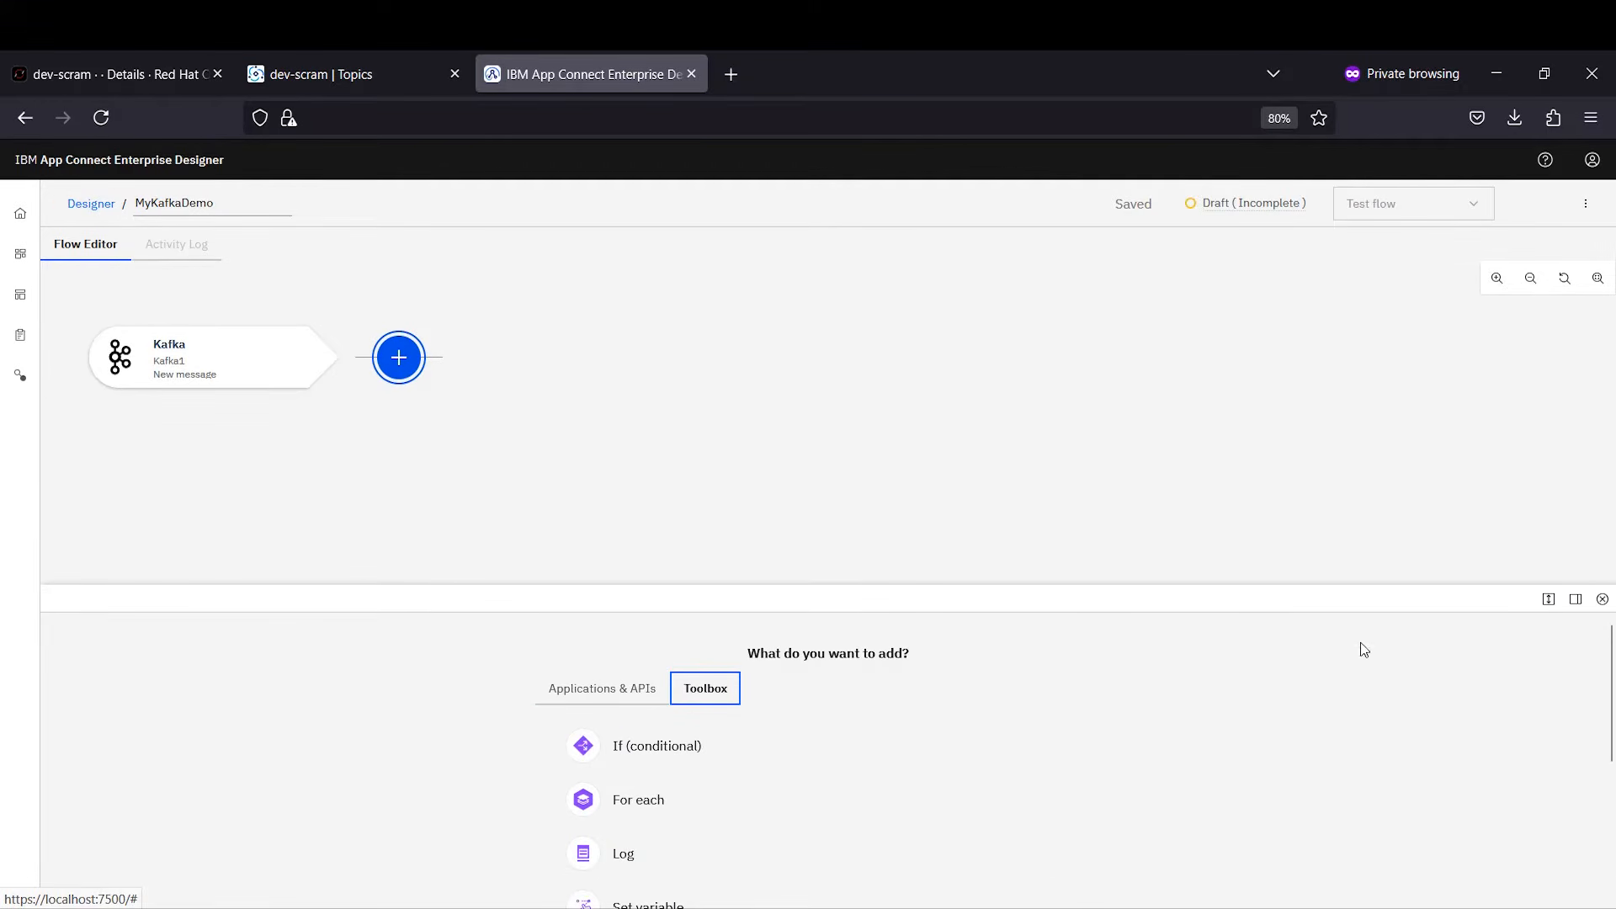
click(622, 853)
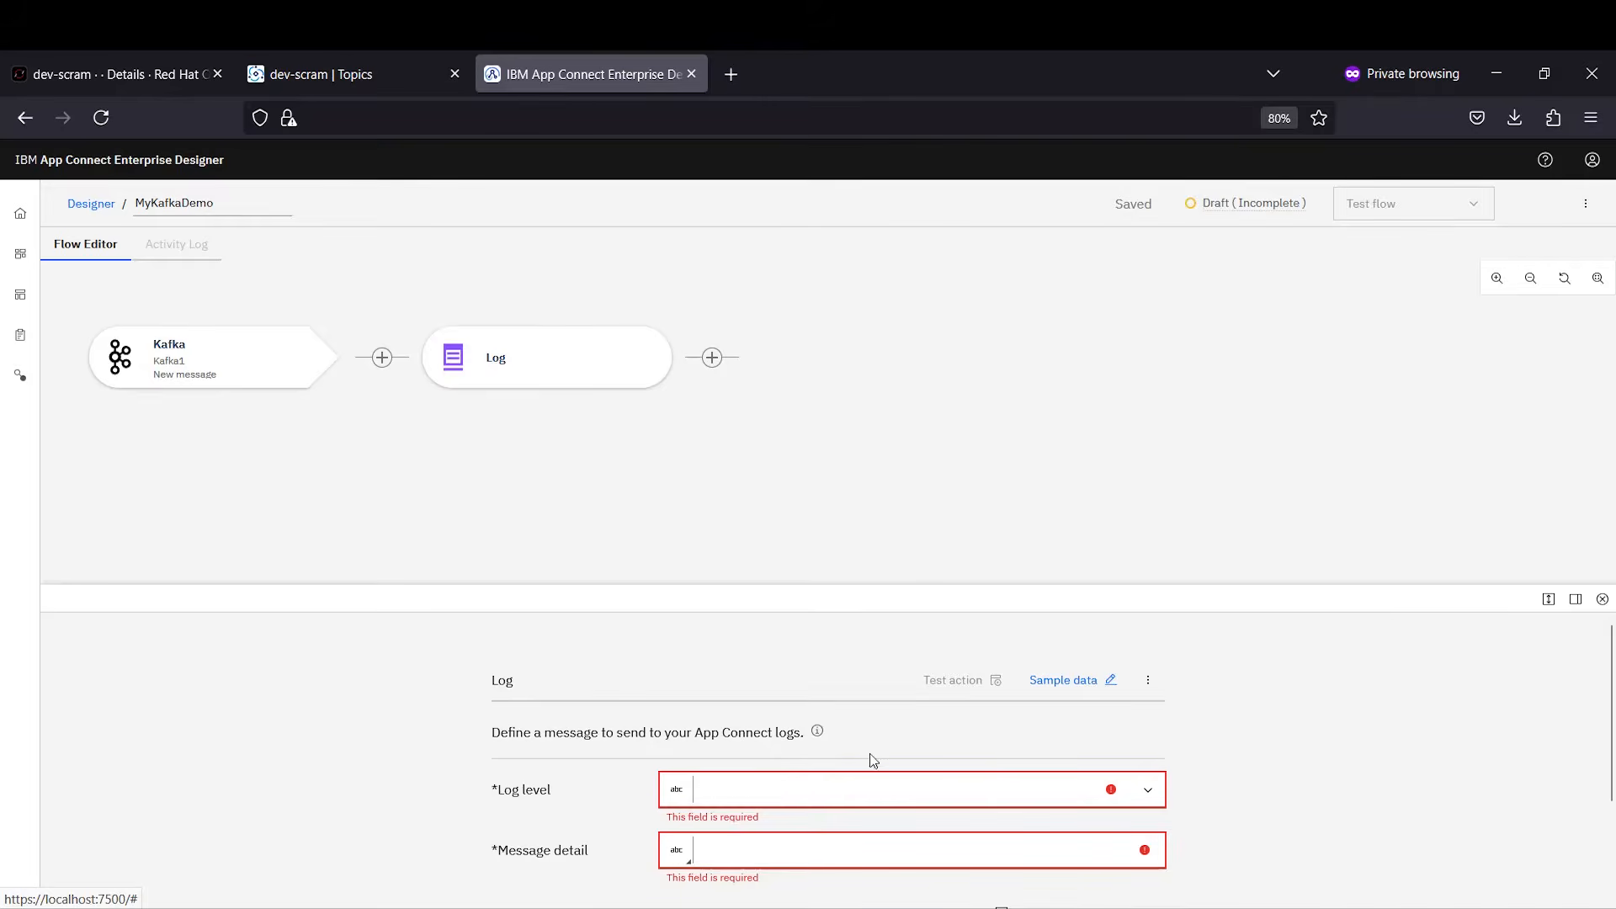
click(1547, 598)
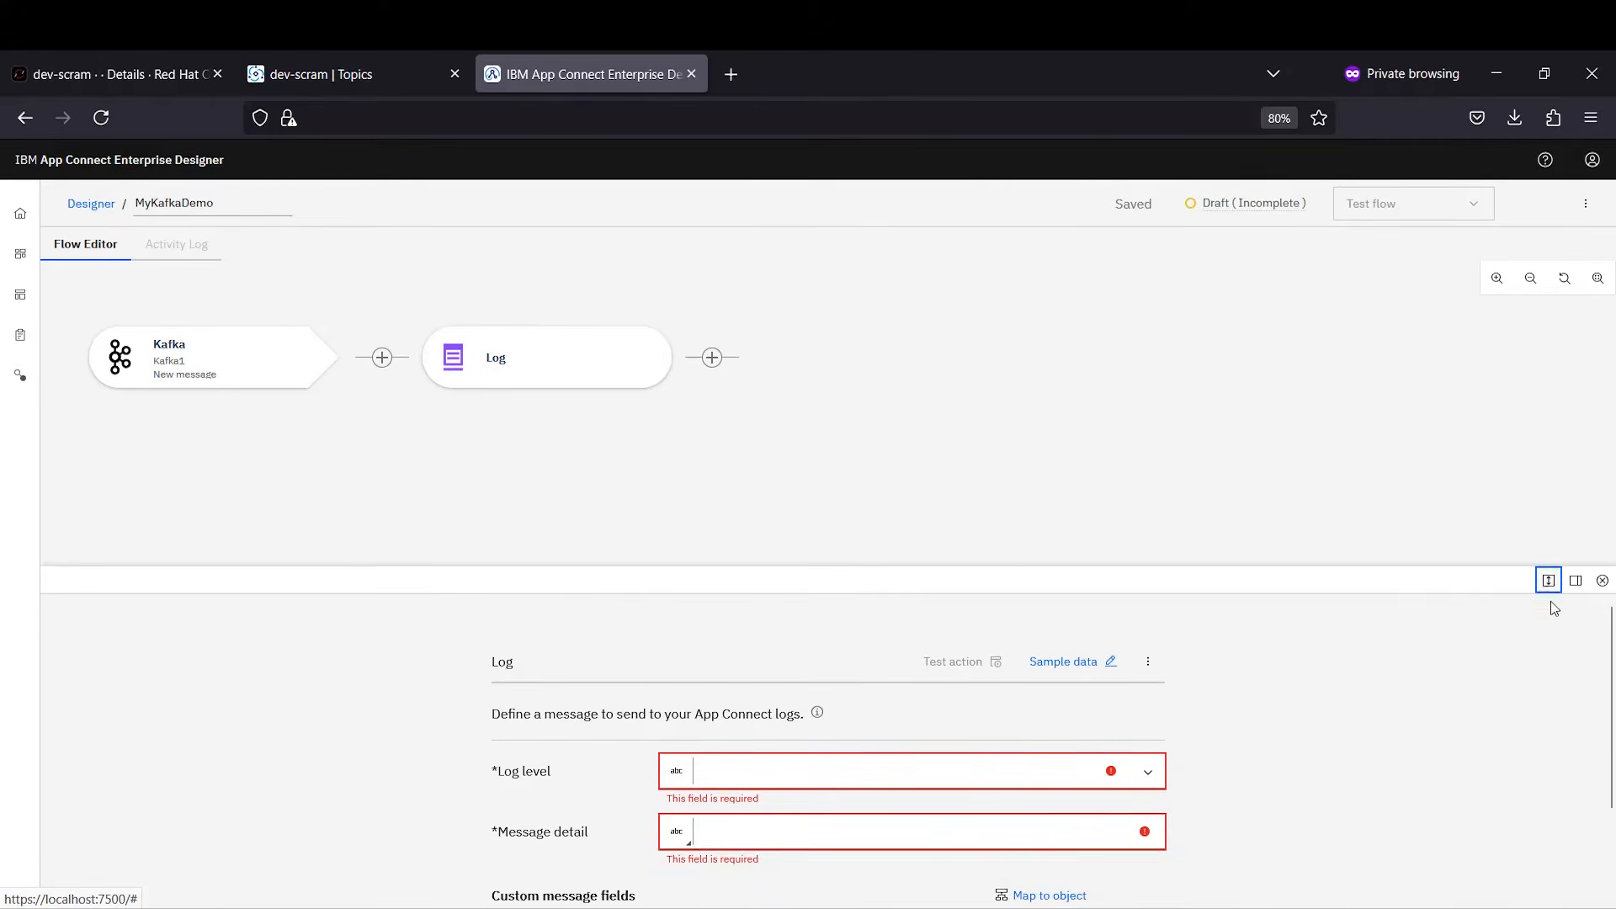
Step: Set the Log level to Info with message 'Message has been retrieved from Kafka!'
click(786, 476)
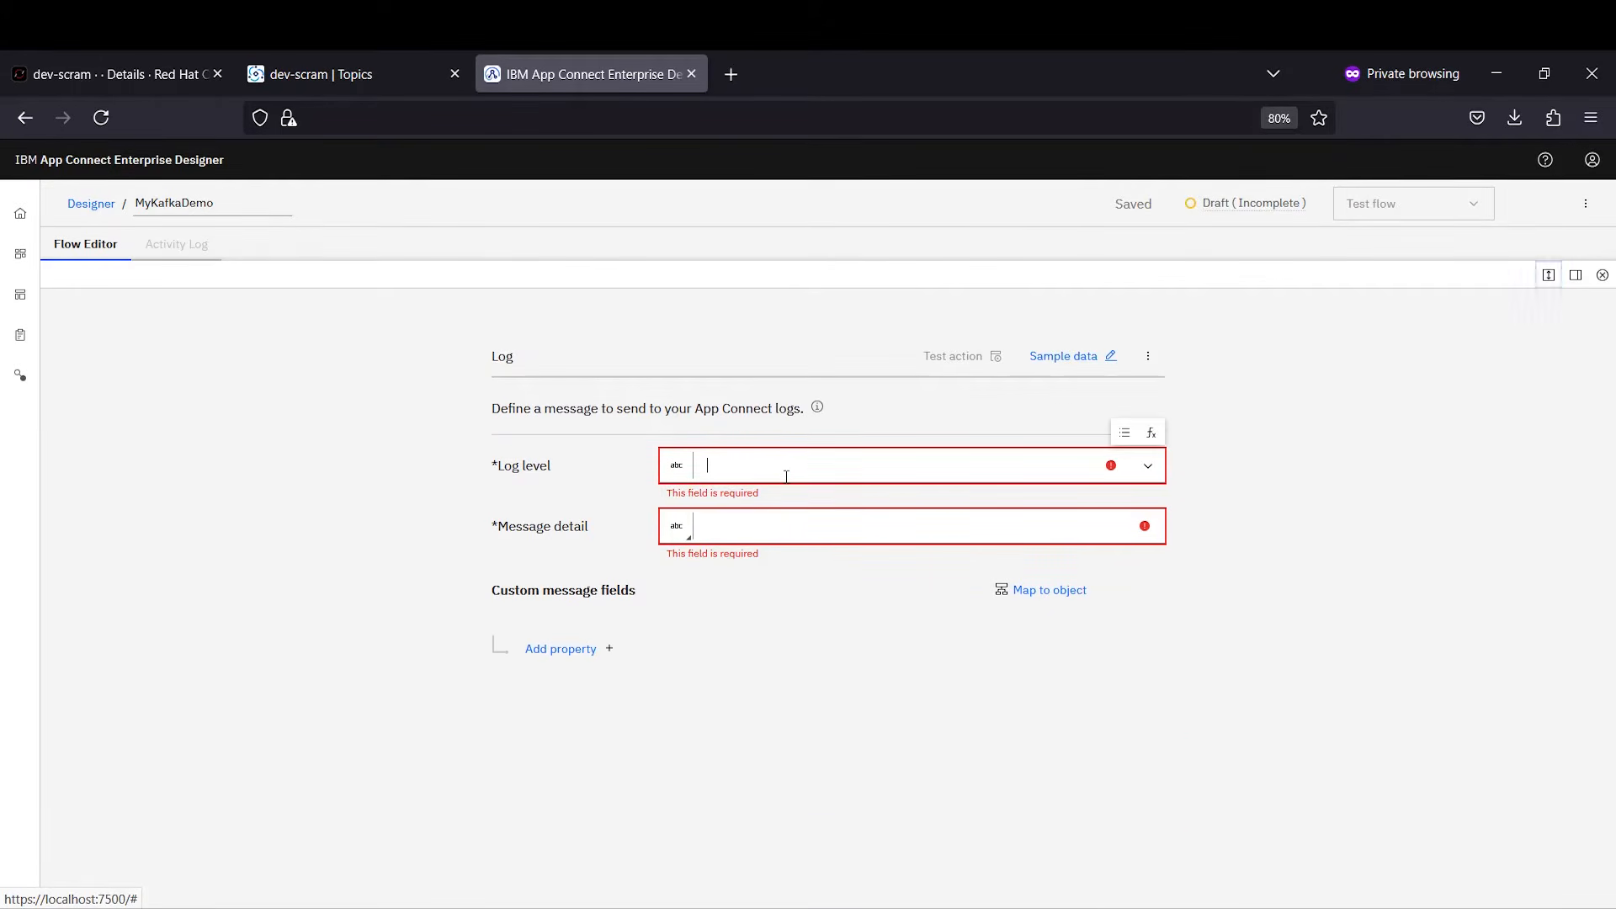
click(1148, 467)
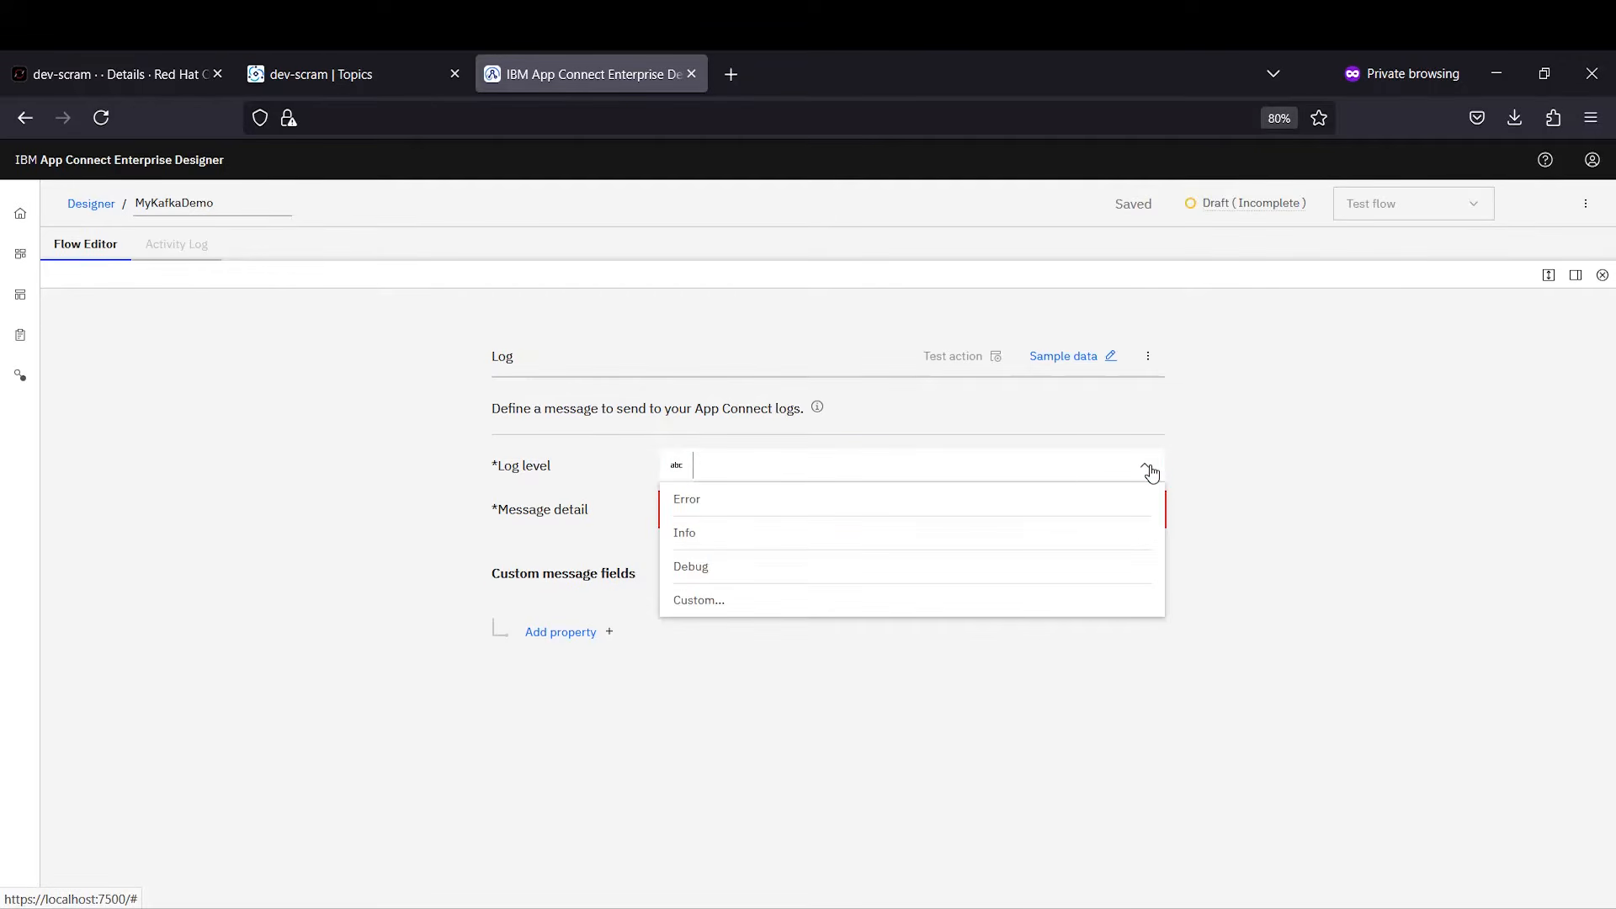
click(887, 531)
click(885, 517)
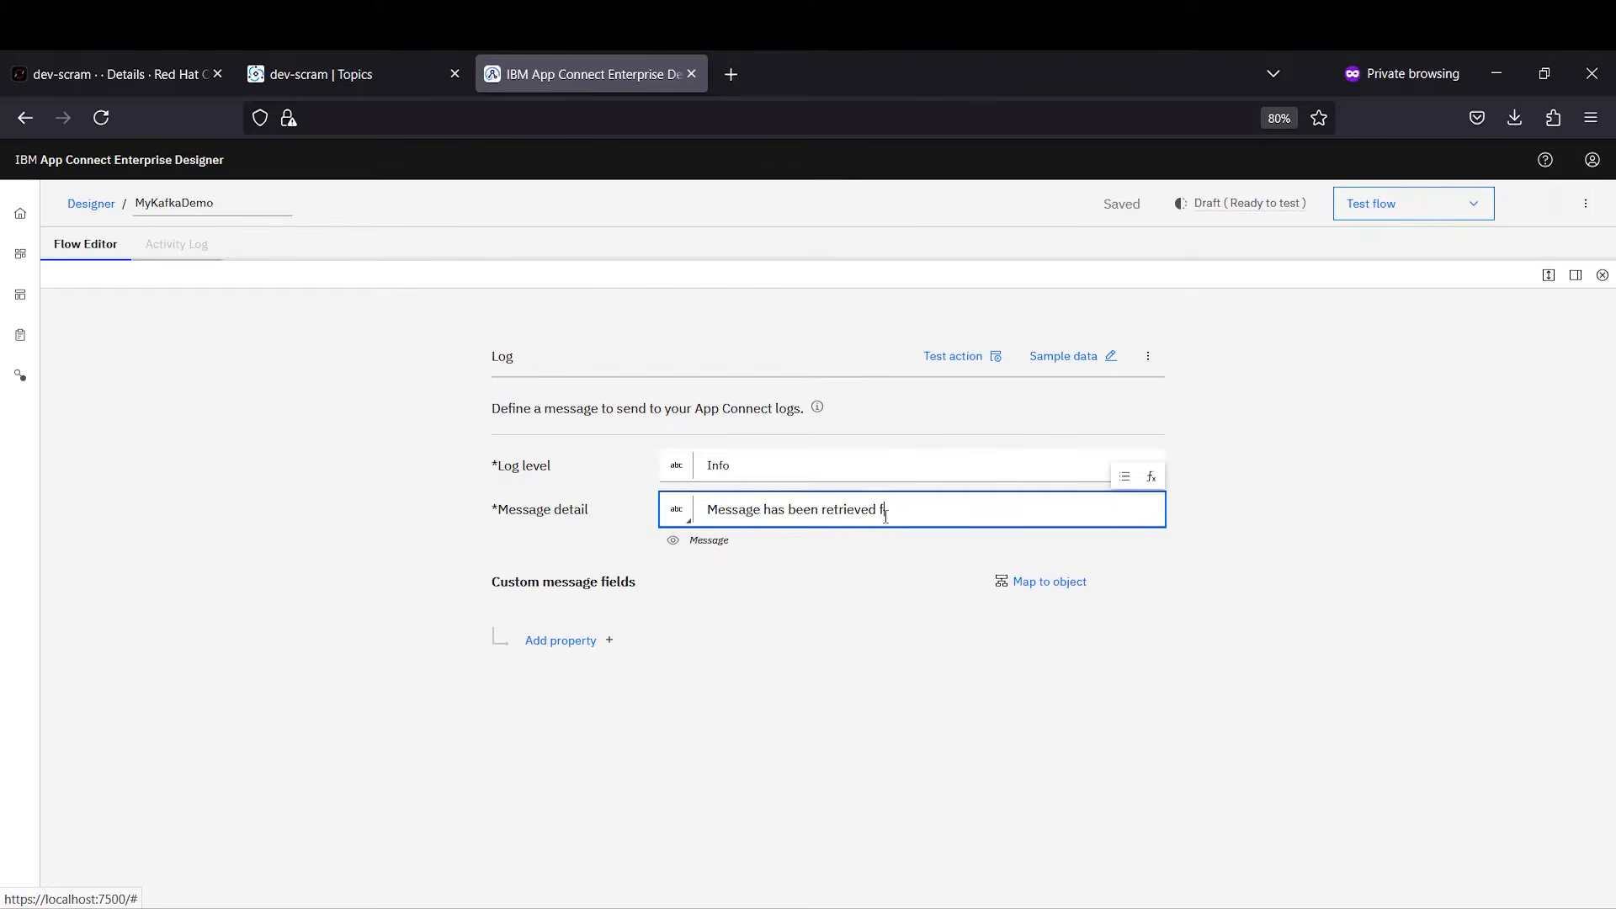
text(!)
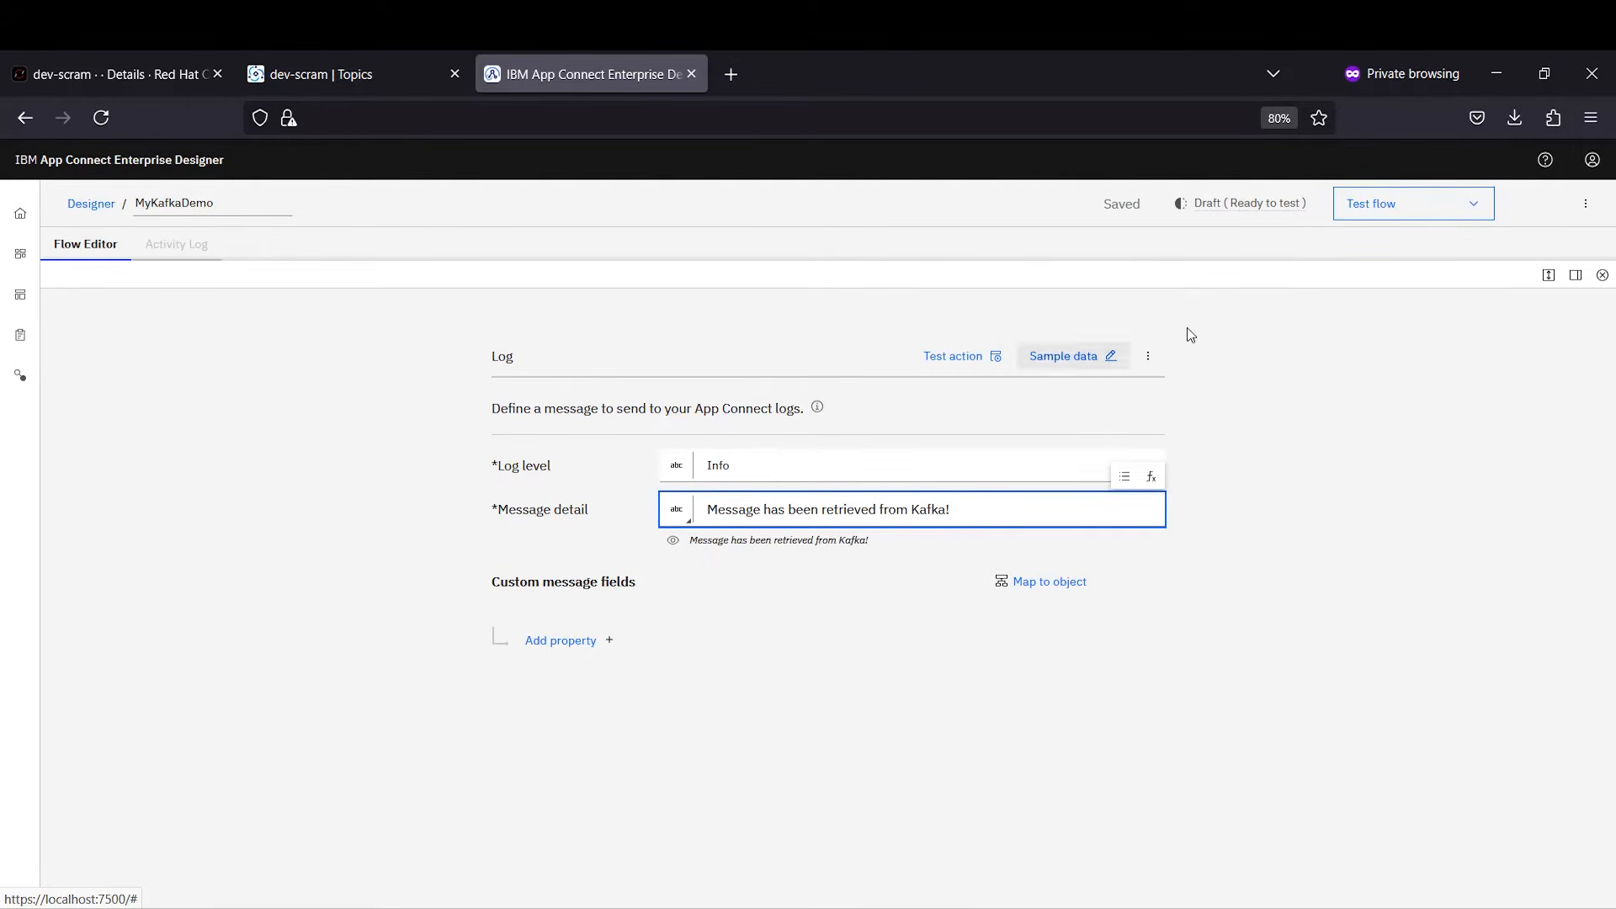
click(1549, 280)
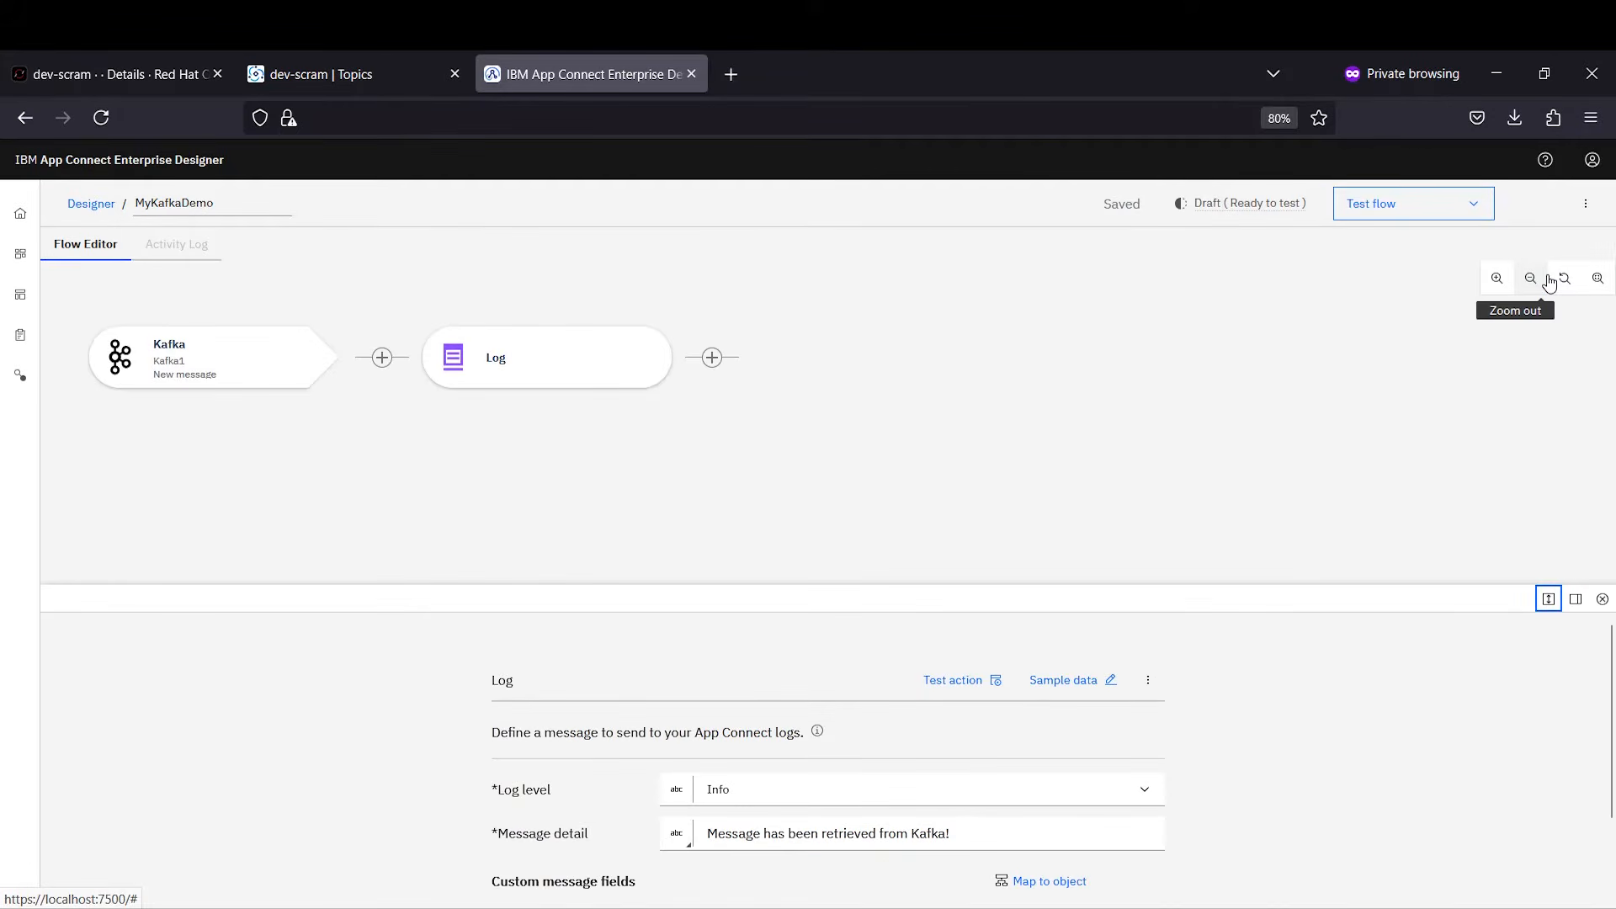
Step: Add a Kafka Send message step after the Log step
click(727, 376)
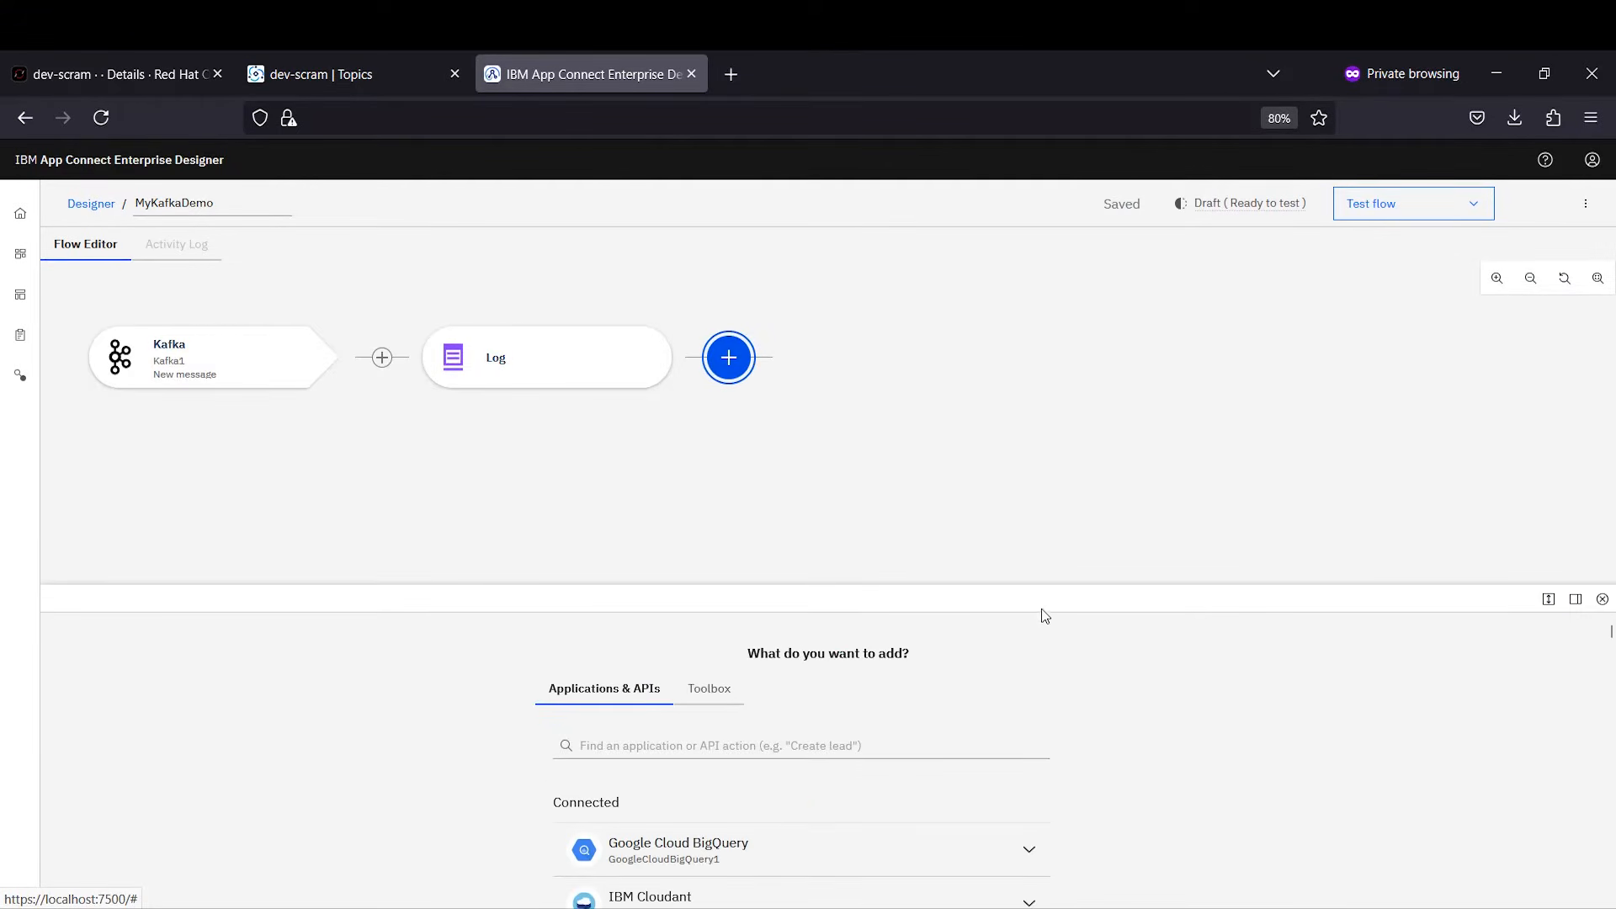
click(1549, 600)
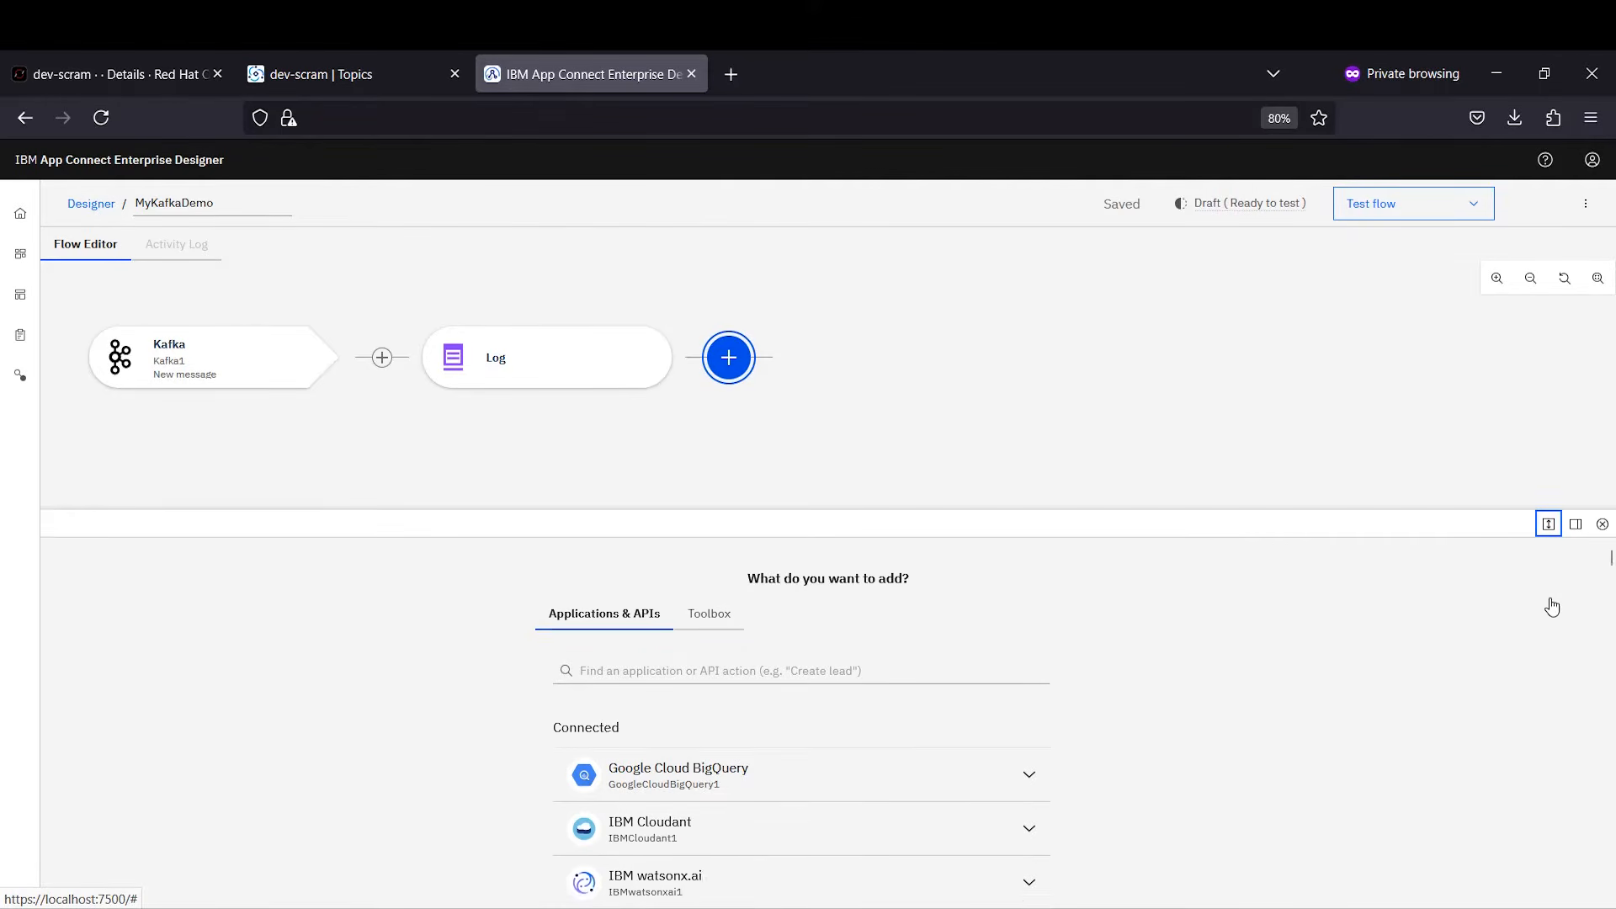
click(1015, 690)
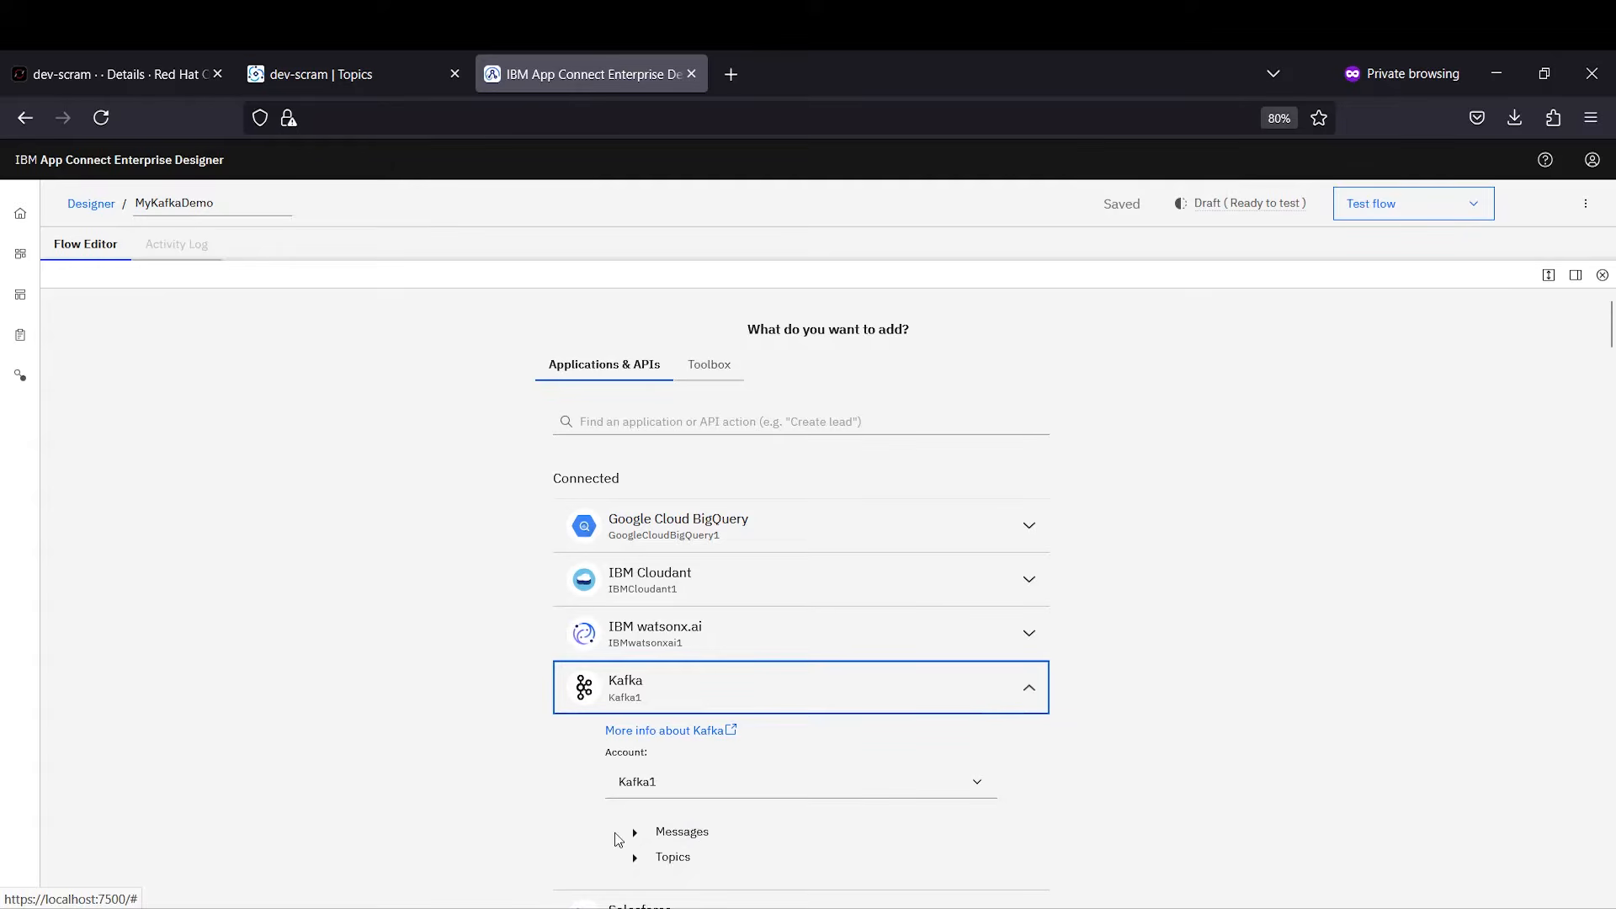
click(644, 833)
click(707, 868)
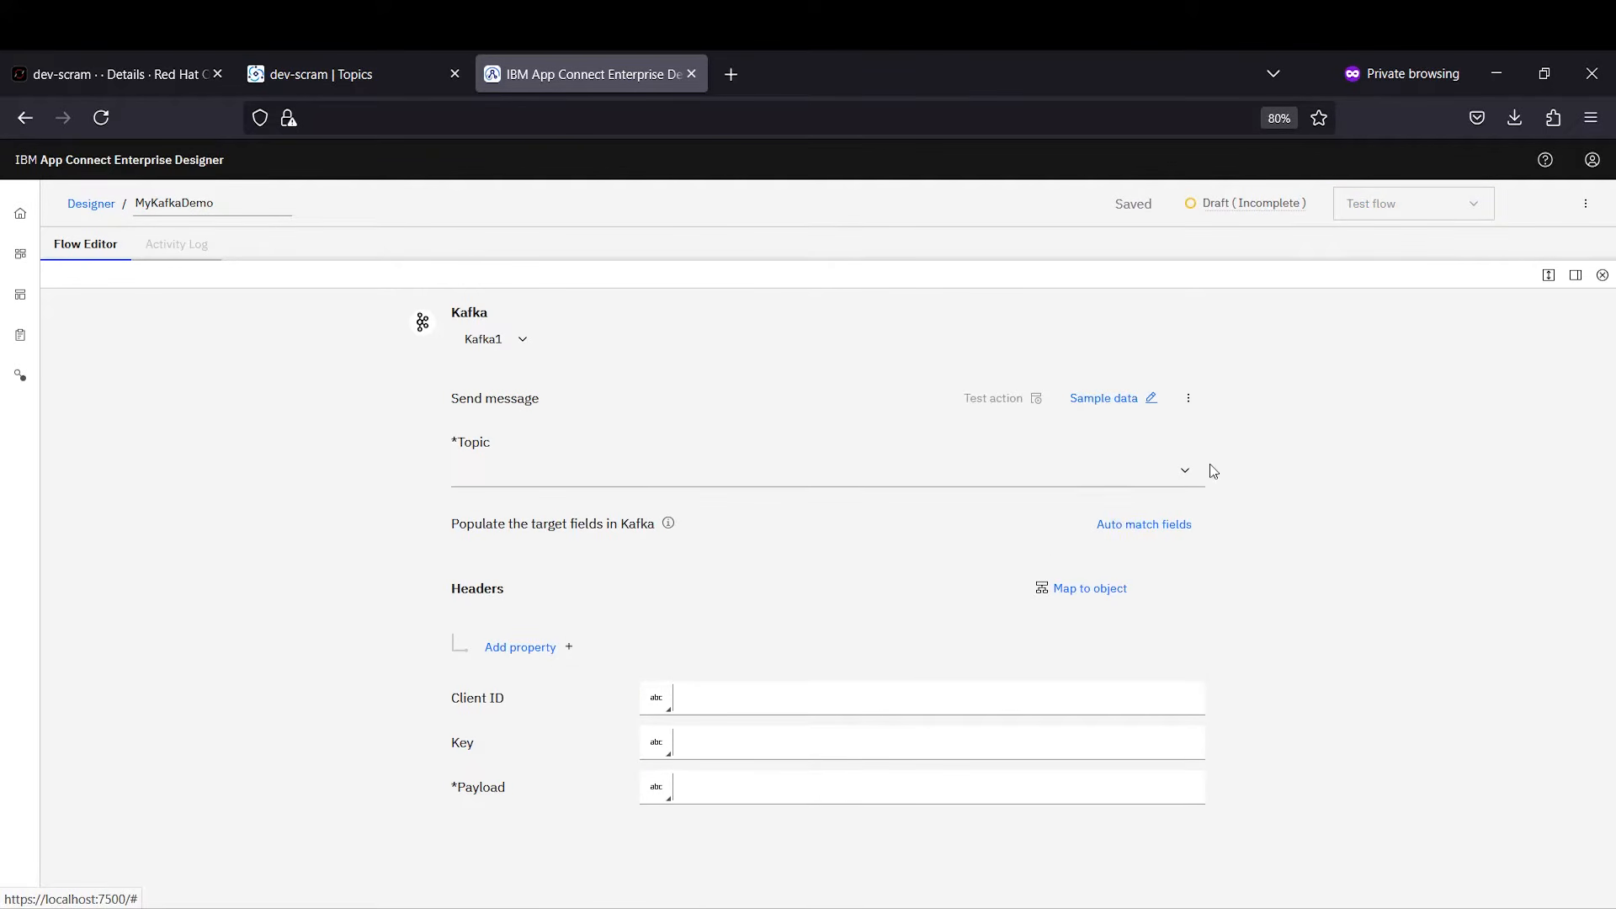
Step: Send to BenOutputTopic, mapping the payload from the New message Payload
click(1188, 470)
click(791, 553)
click(727, 795)
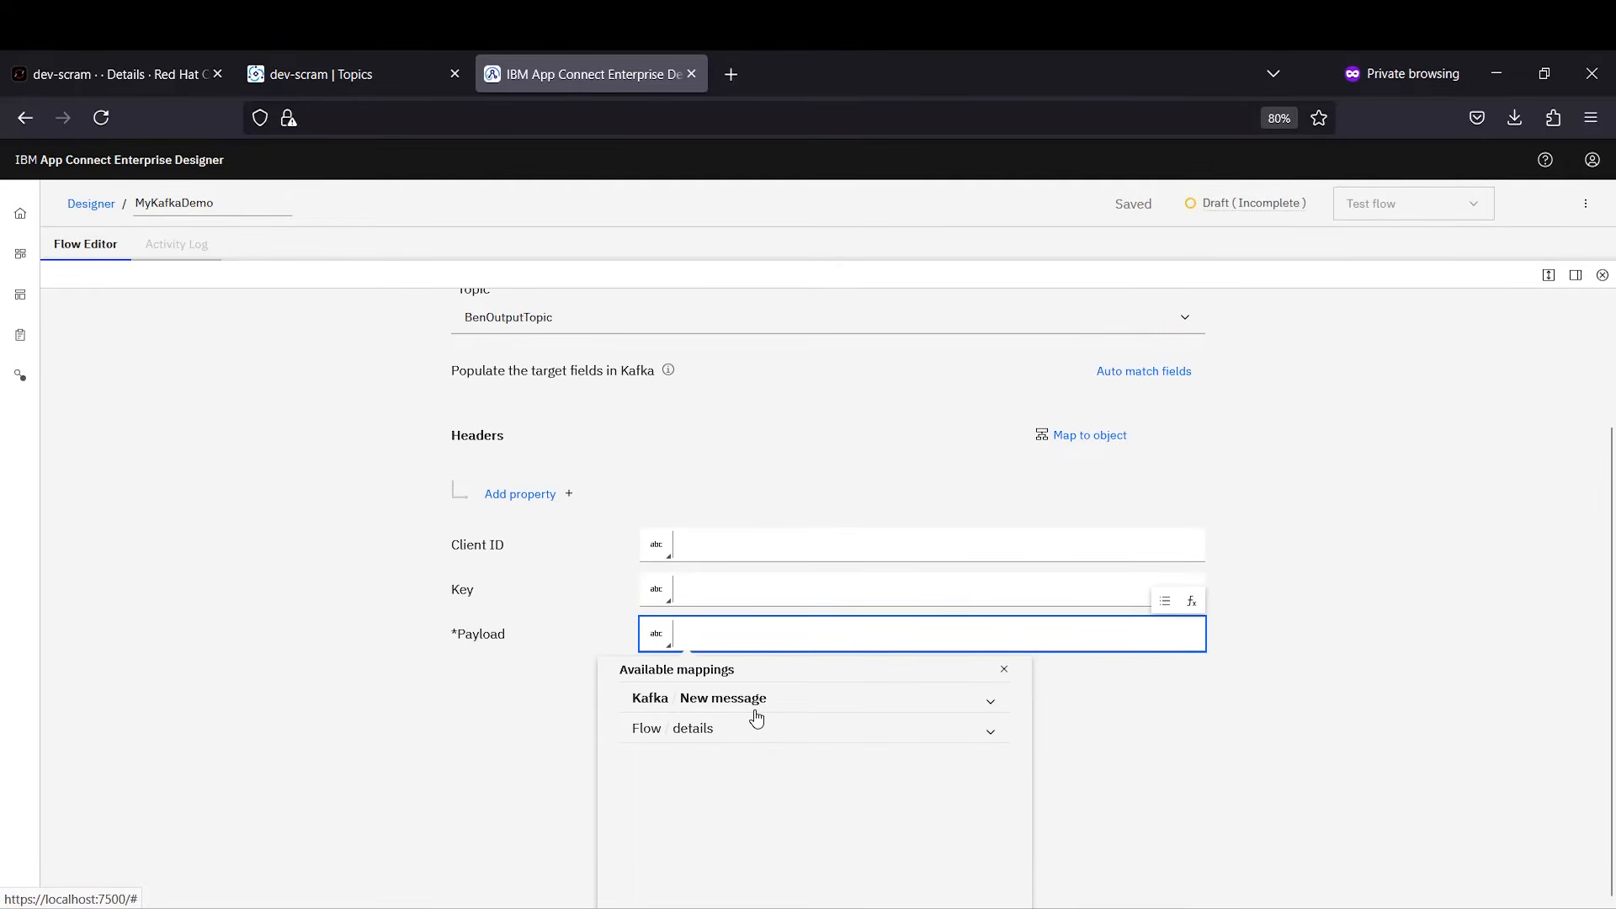
click(755, 711)
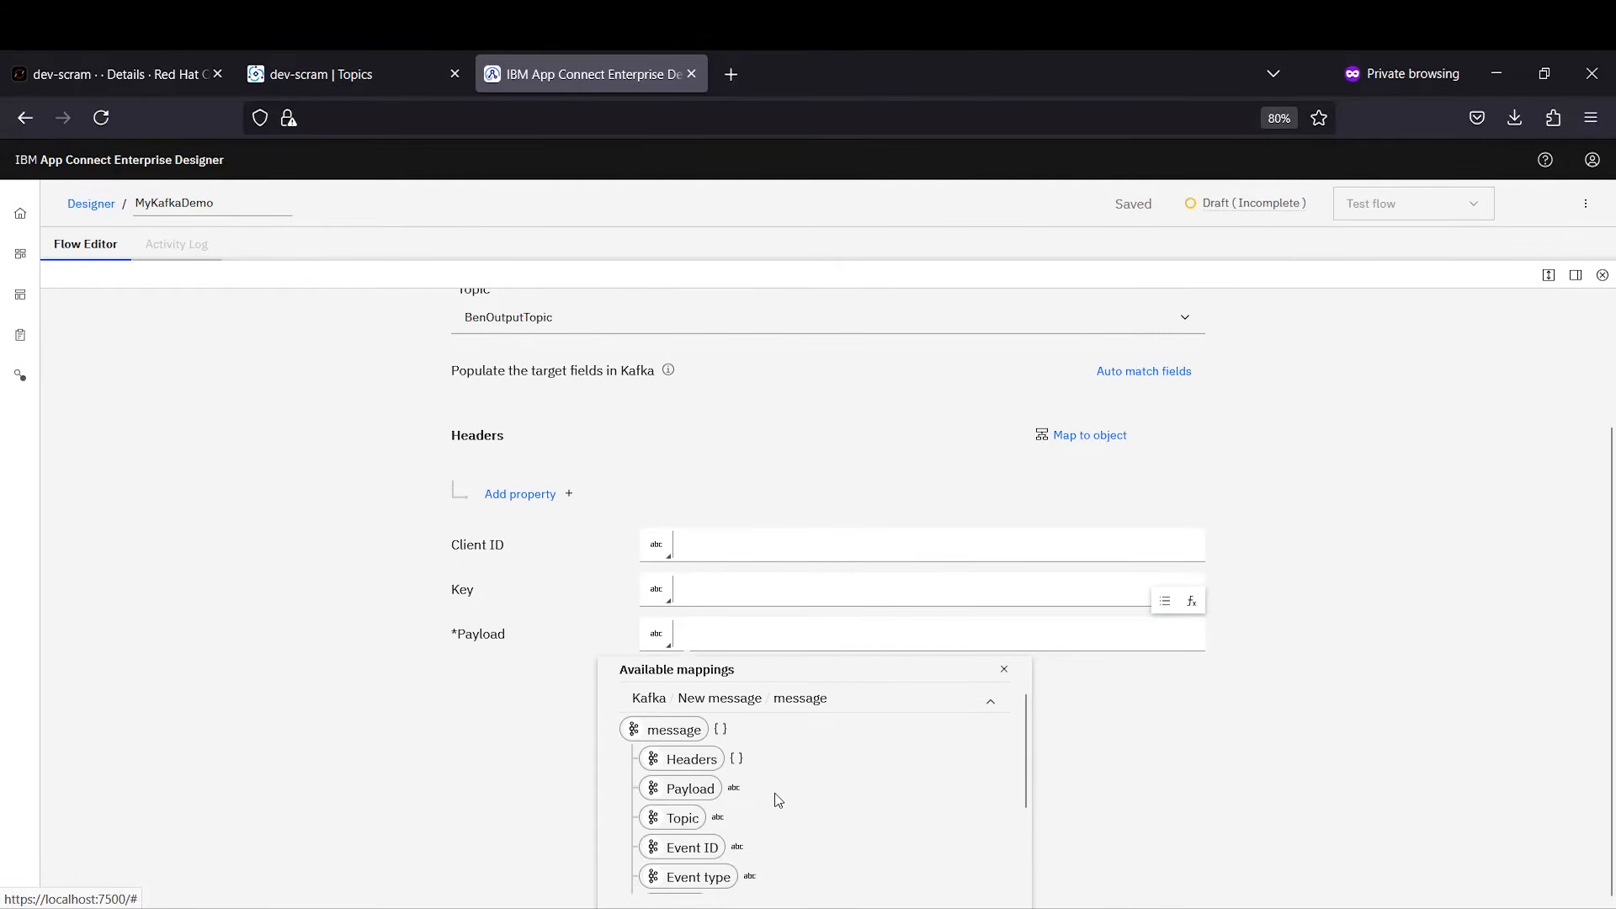
click(695, 789)
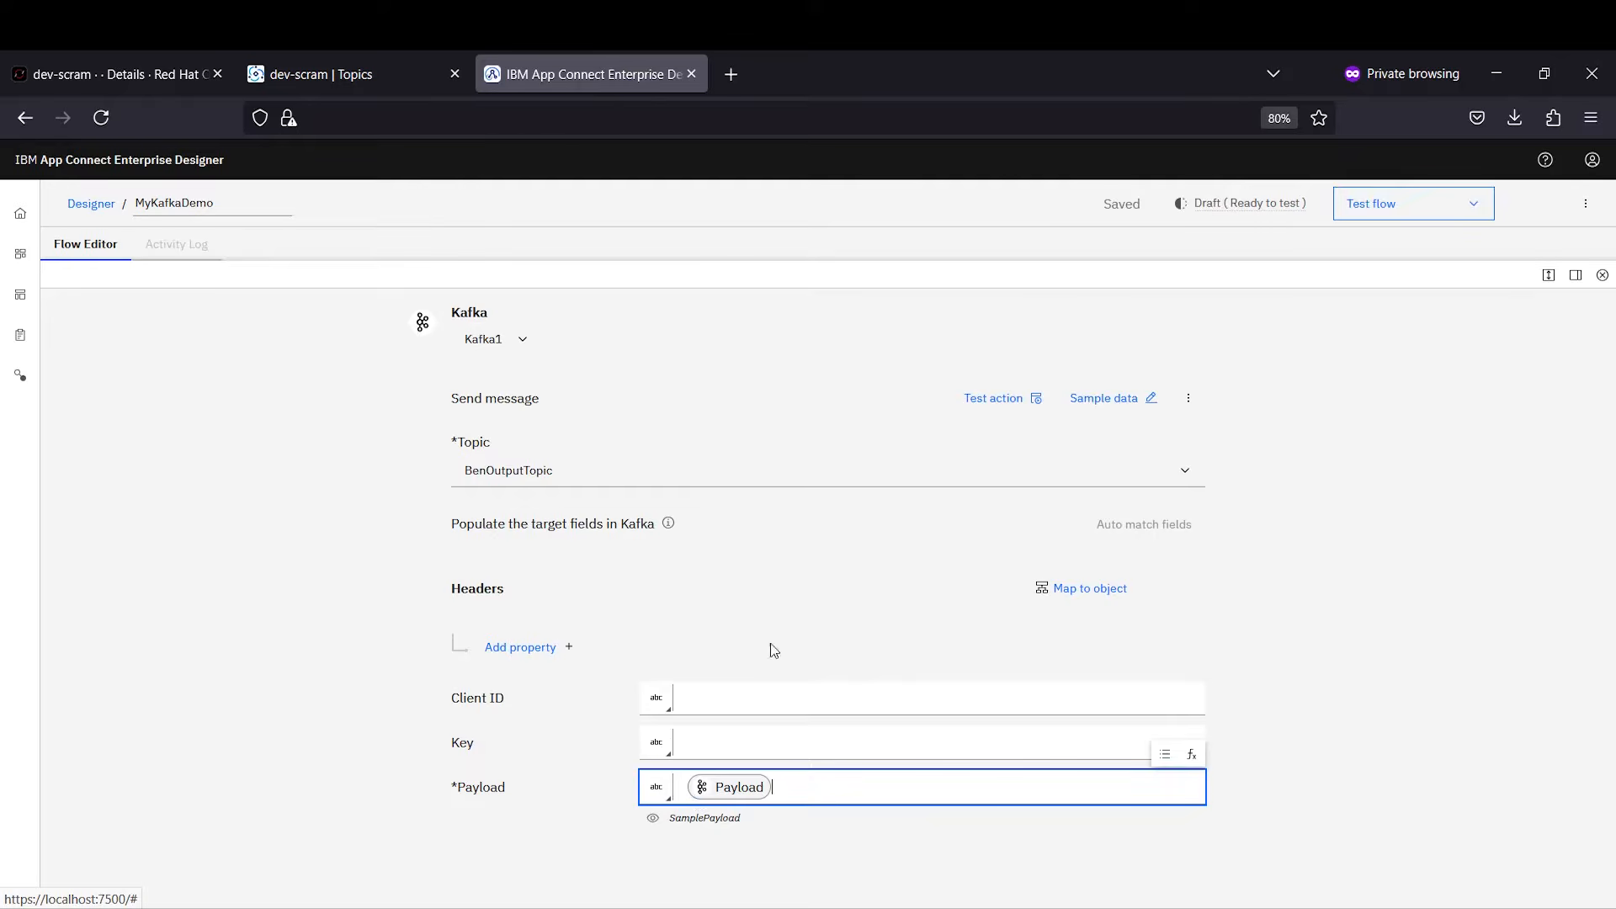
click(1552, 278)
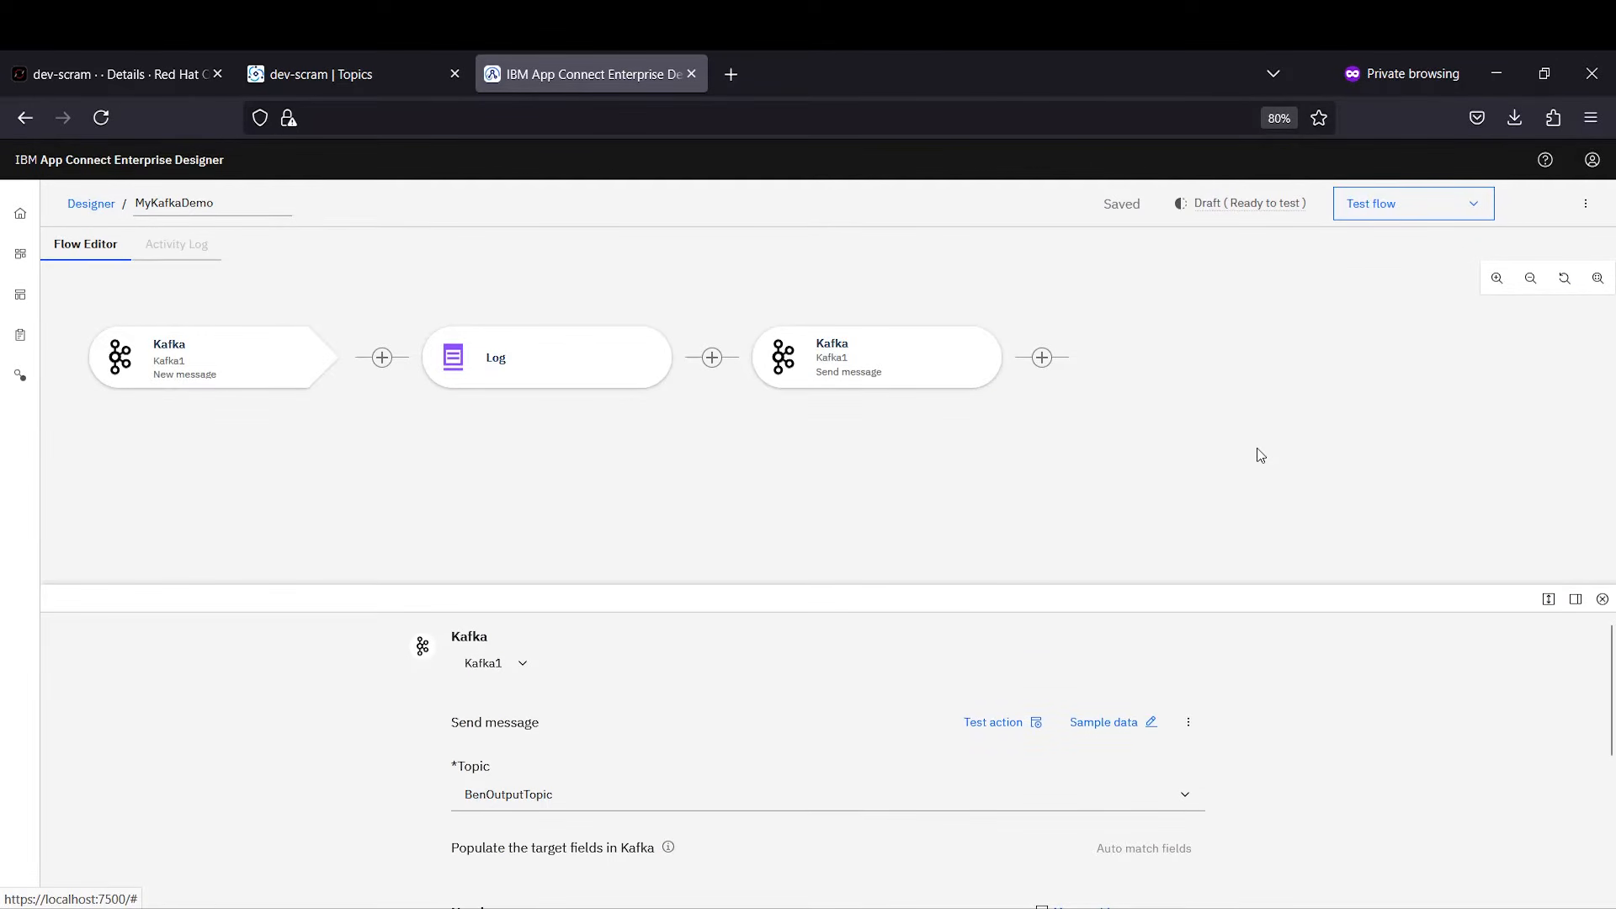
Step: Start testing the flow using real data, then move to the Toolkit
click(1372, 209)
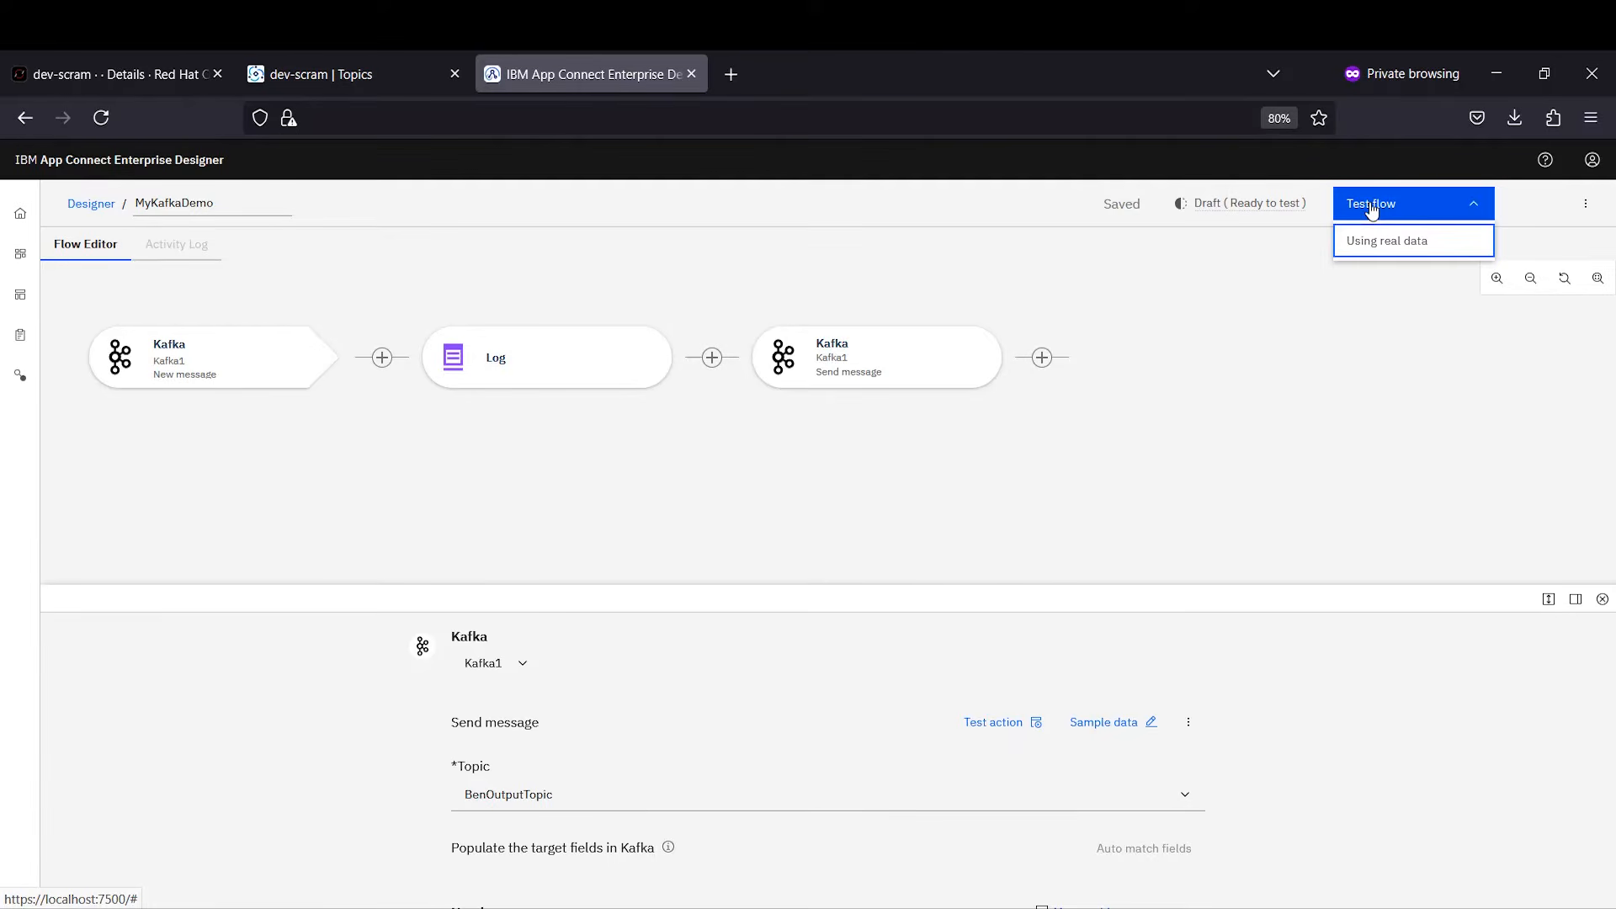
click(1362, 244)
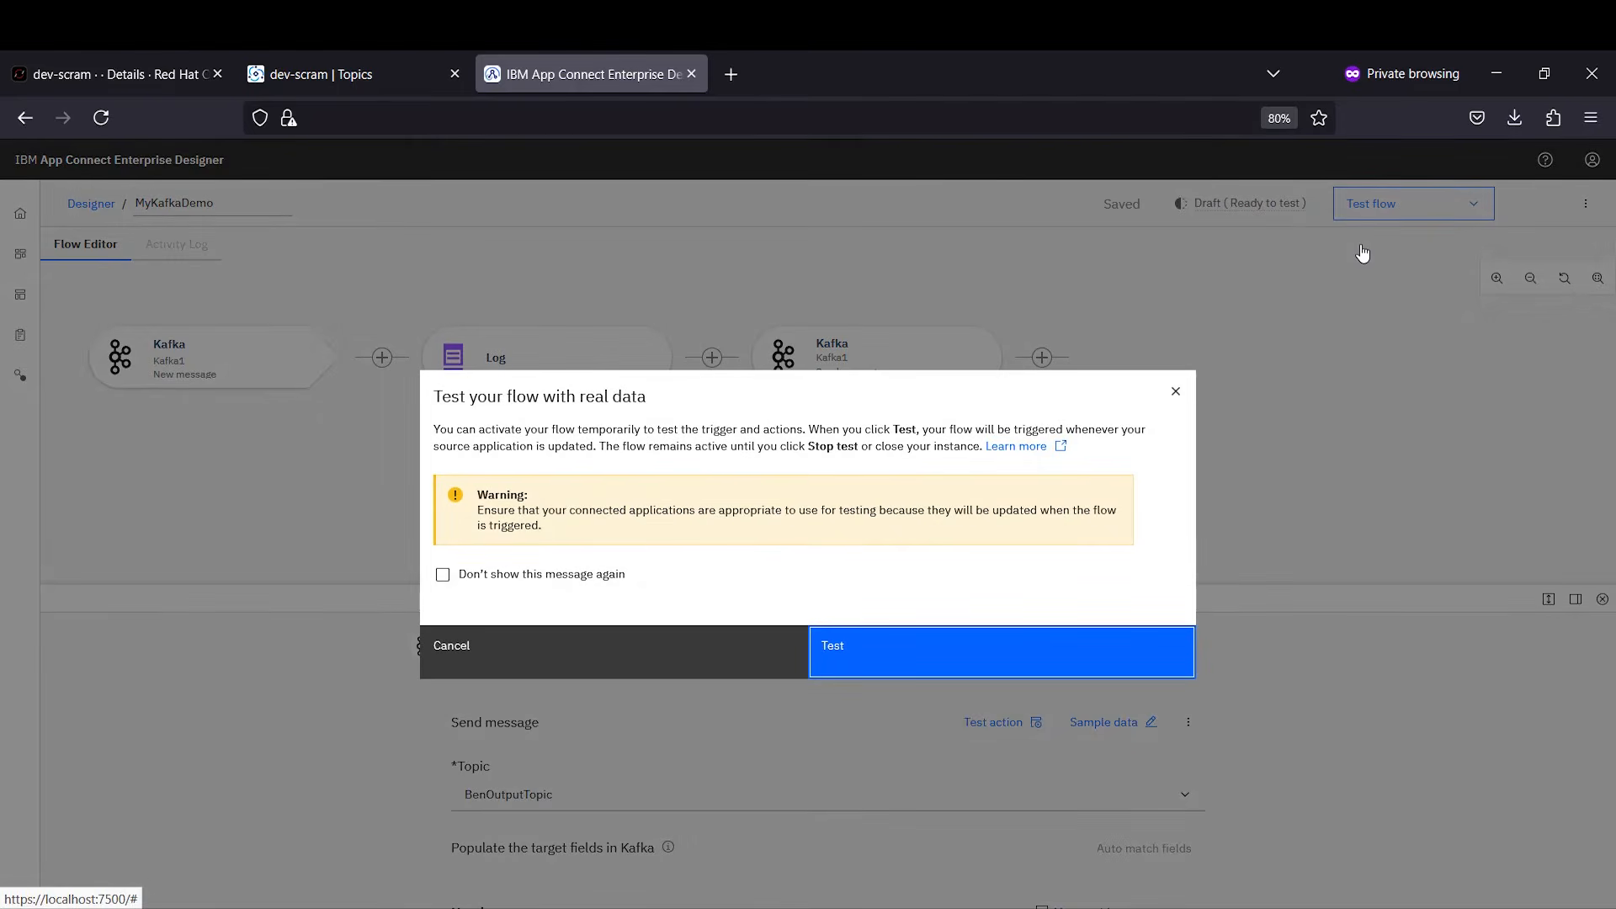
click(834, 673)
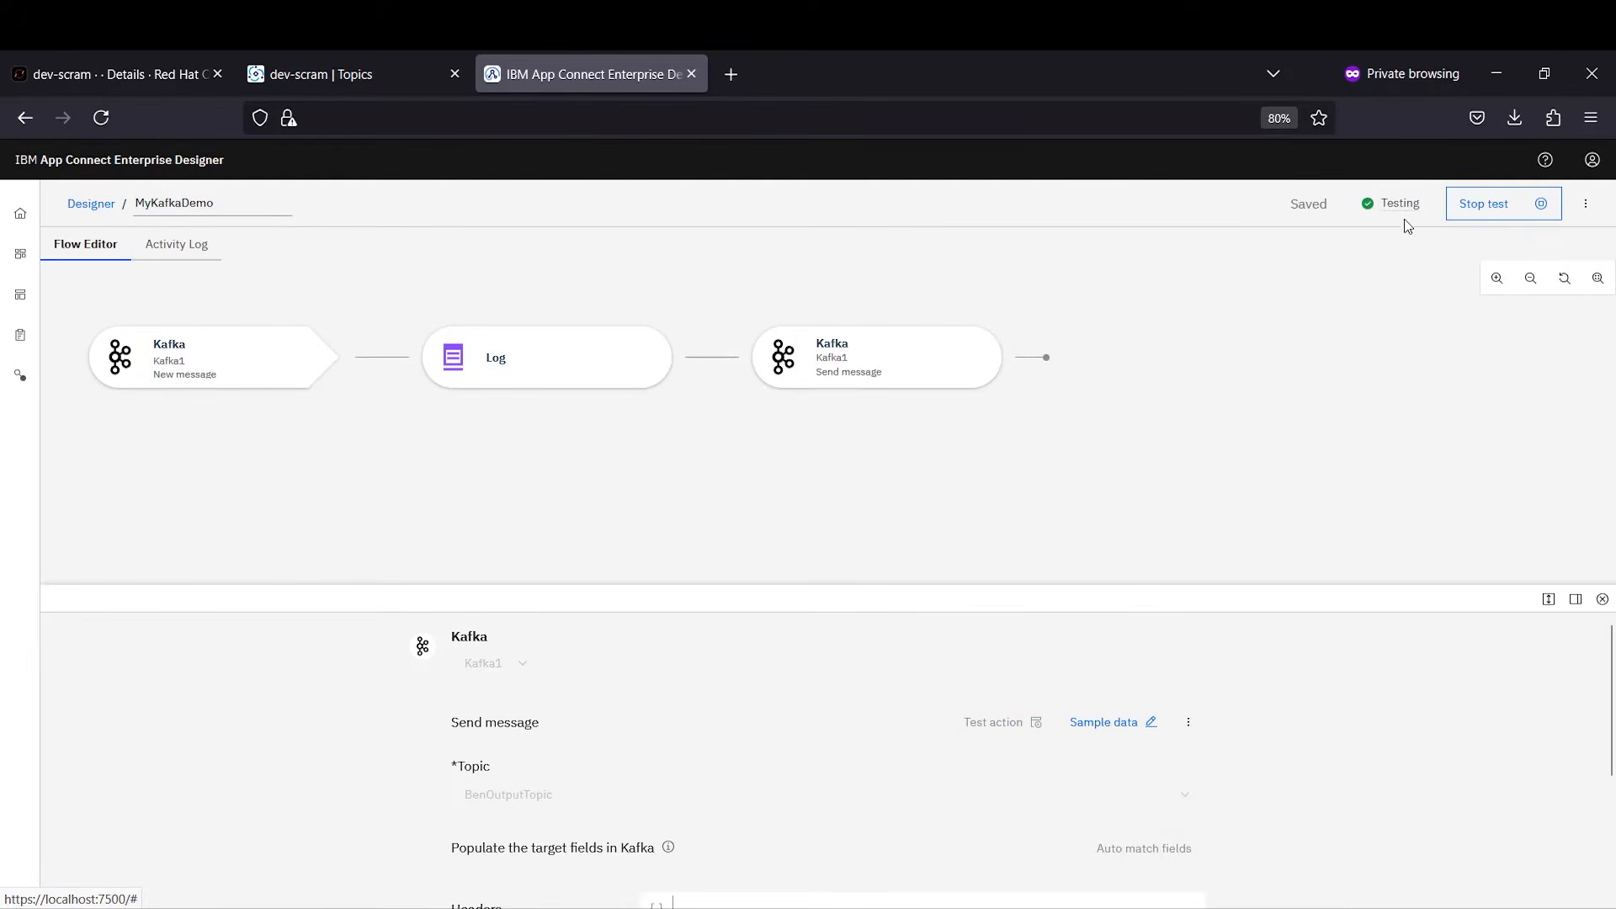
mouse_move(1395, 216)
key(alt+Tab)
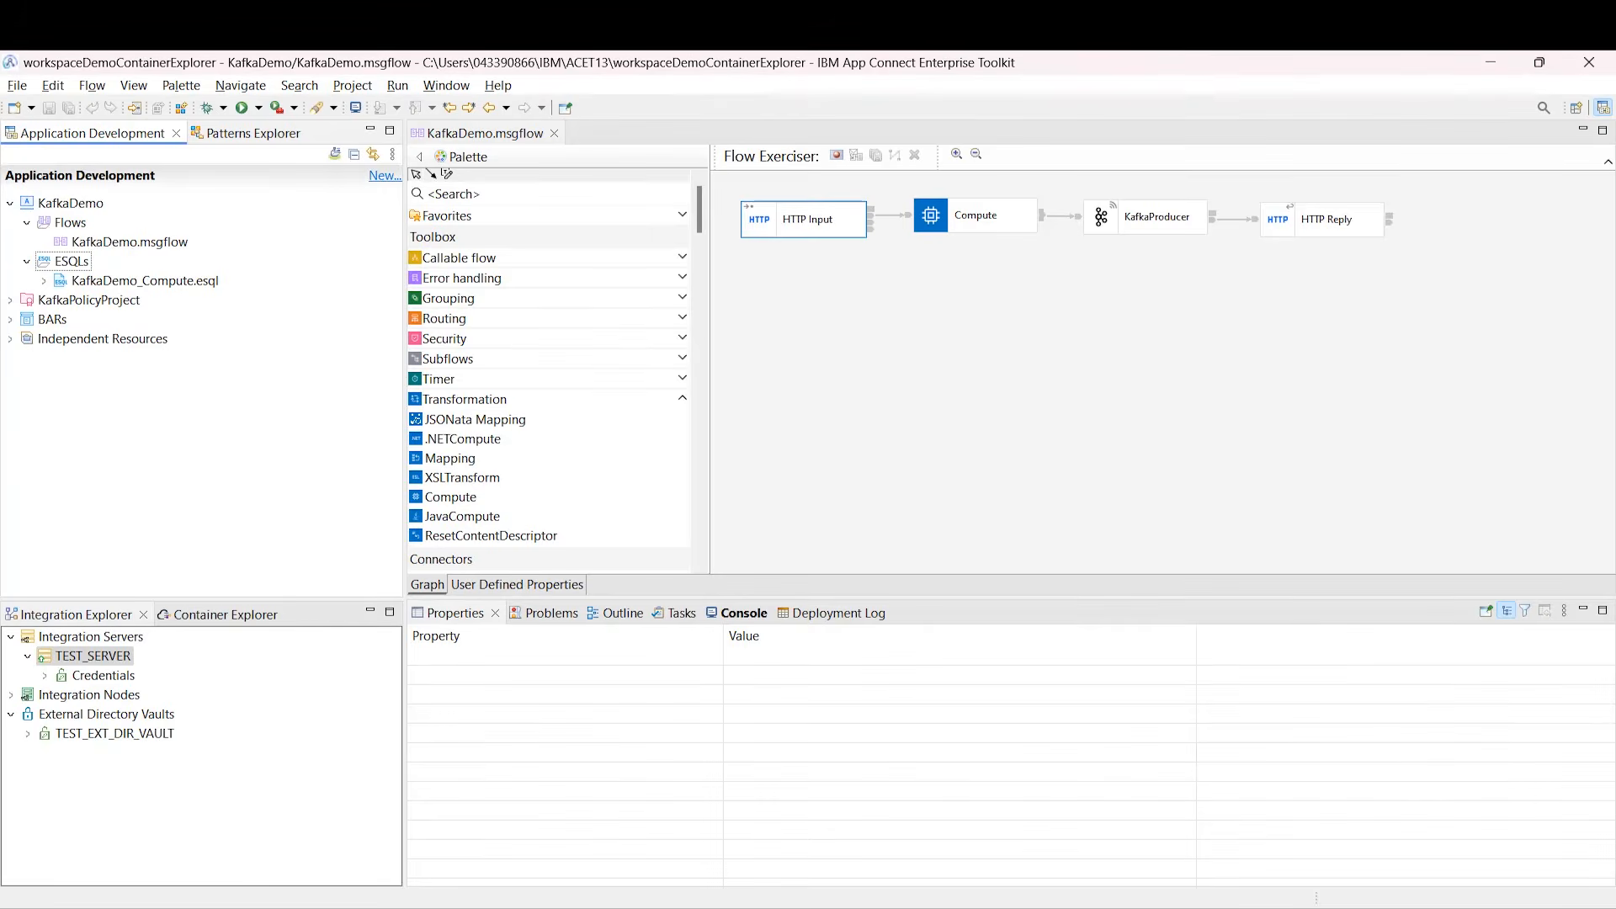
Step: Check the HTTP Input node's /KafkaDemo path suffix and its JSON message parsing
click(788, 234)
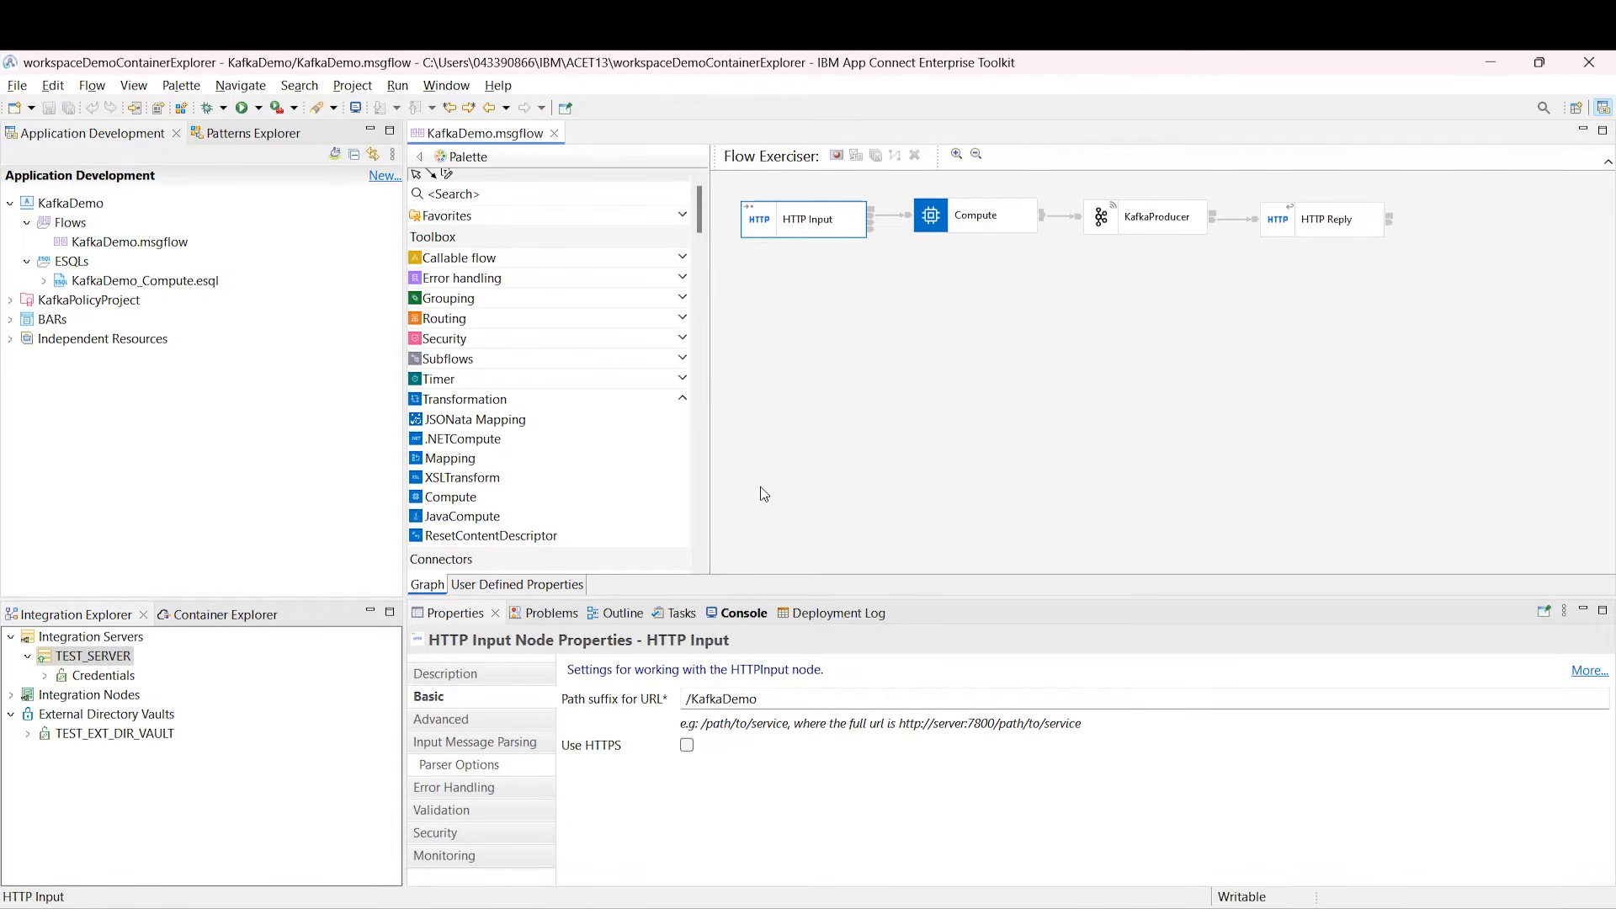
click(784, 698)
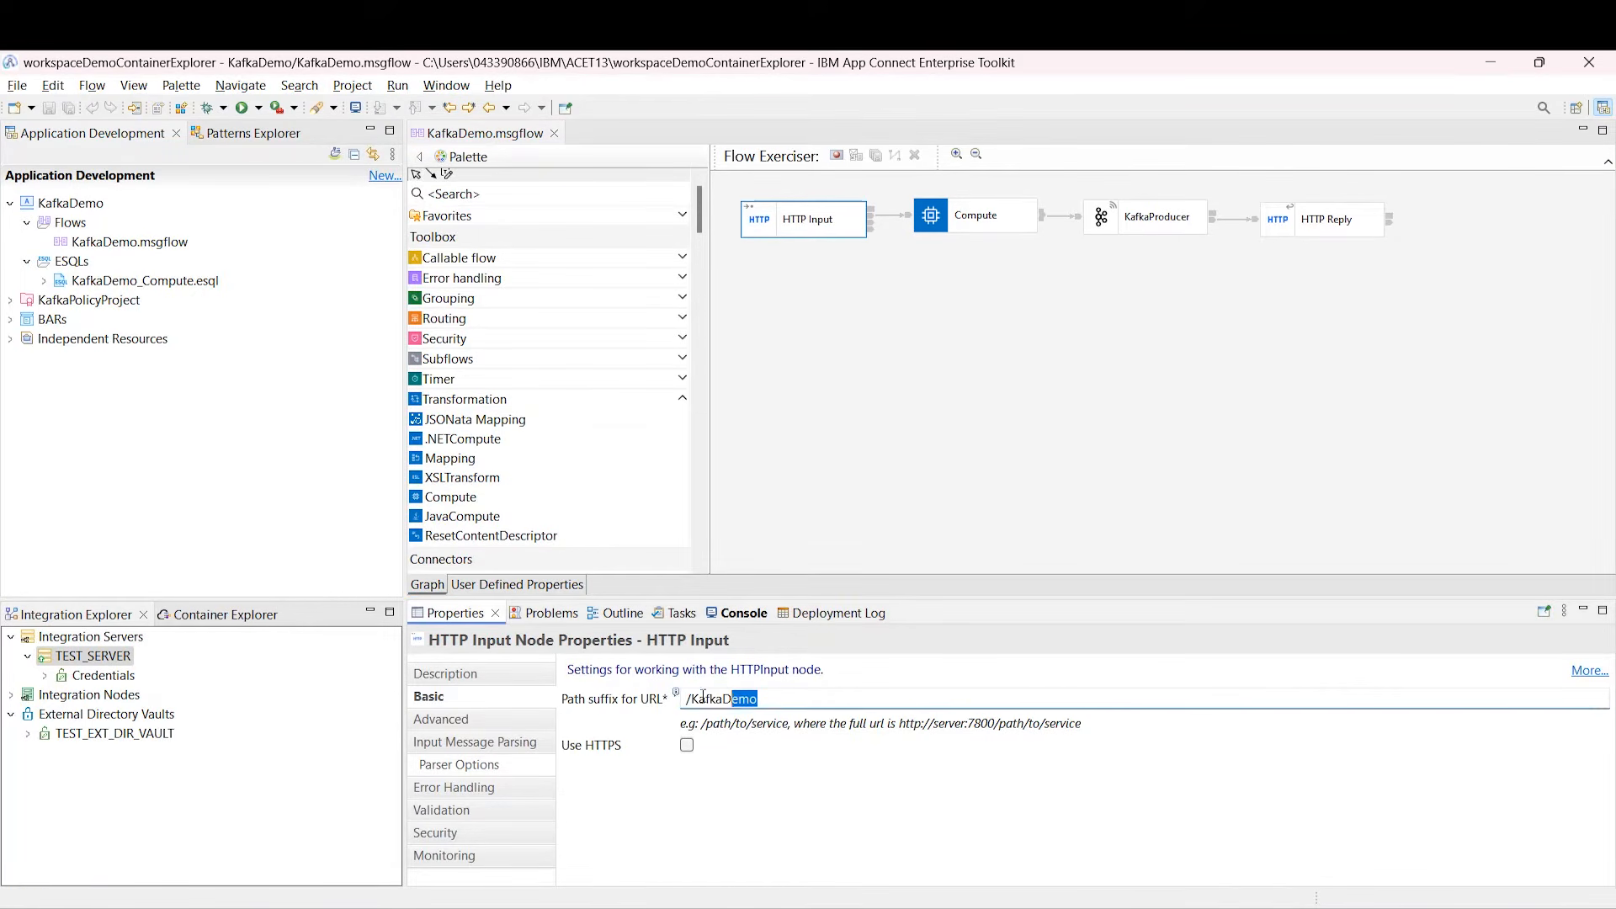
click(476, 743)
Step: Review KafkaDemo_Compute.esql assigning FavouriteTeam by Age, e.g. Manchester City under 17
click(961, 224)
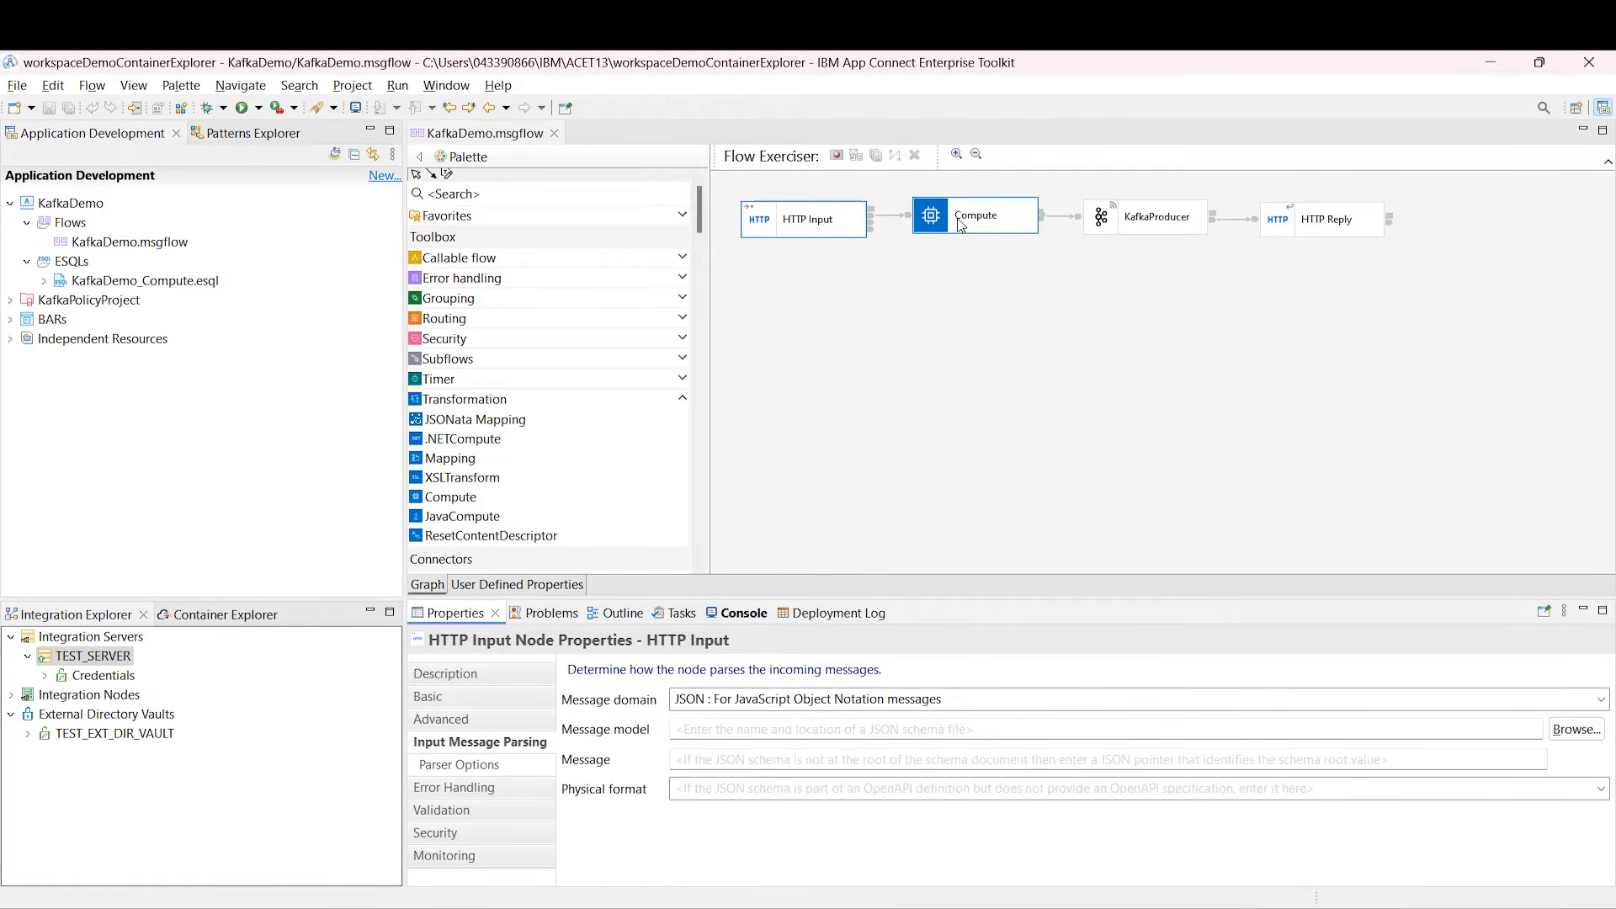
double_click(961, 224)
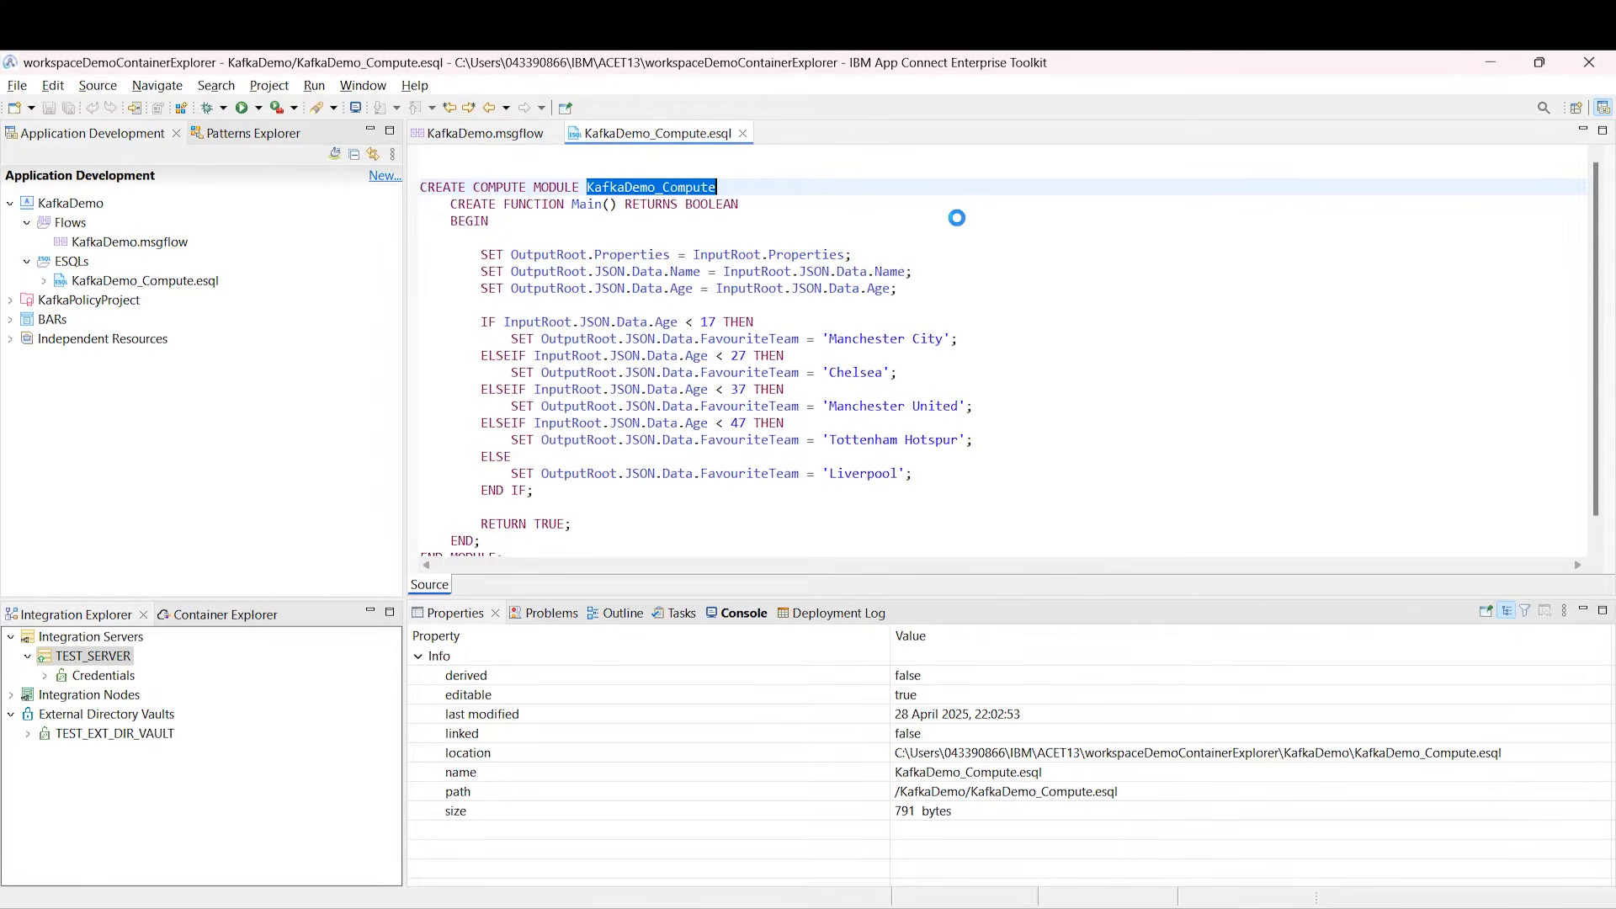
drag(940, 293, 367, 255)
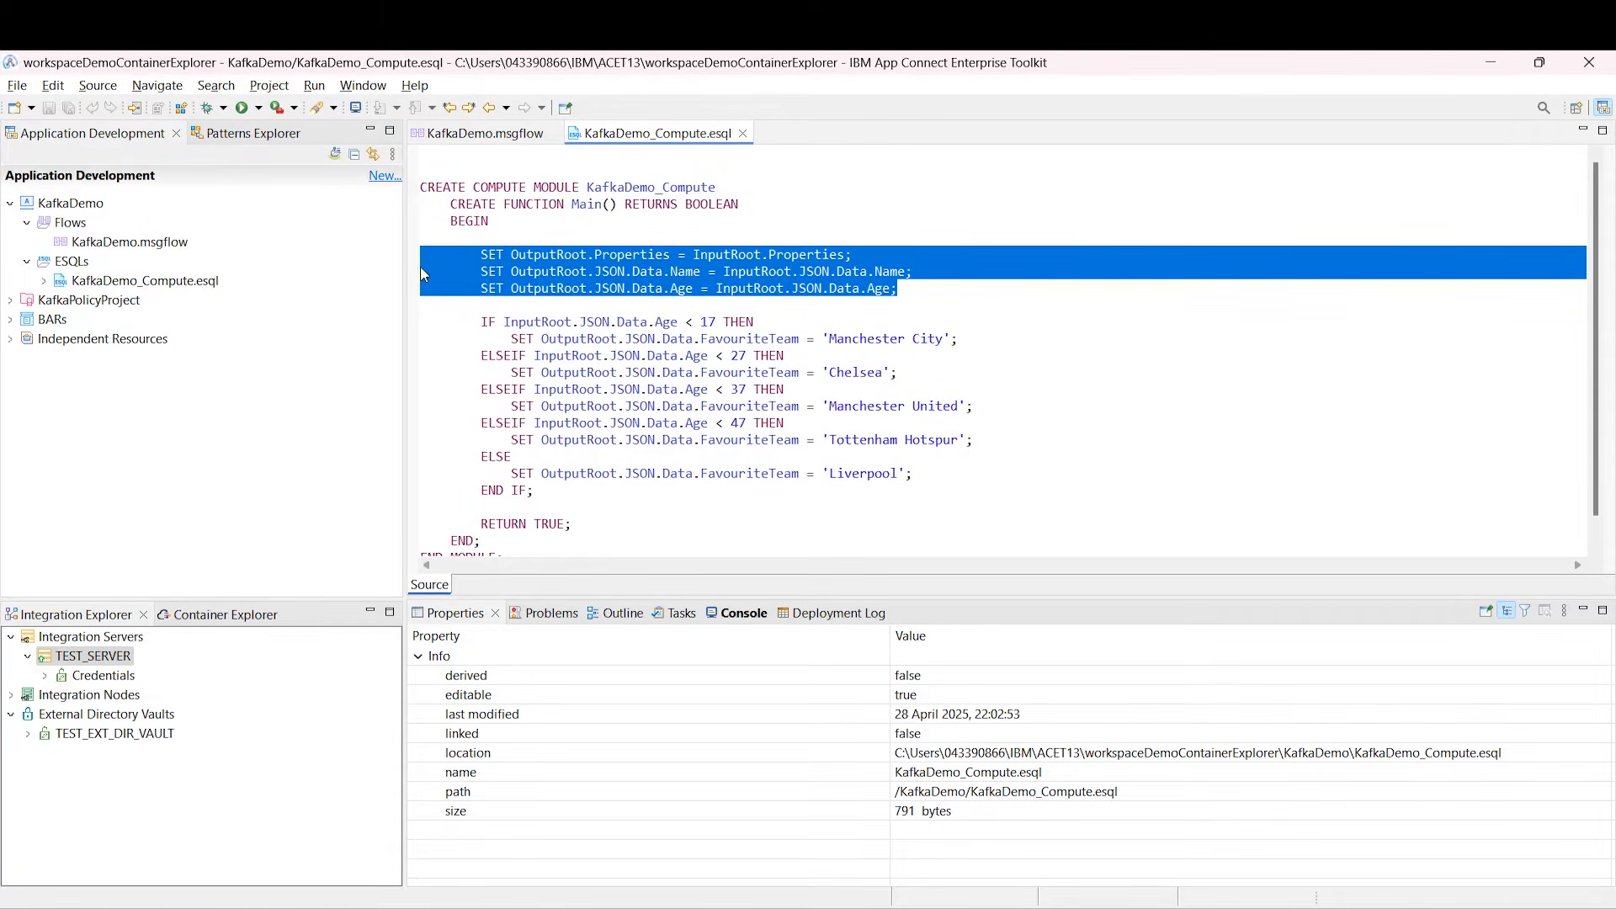
drag(503, 324, 726, 323)
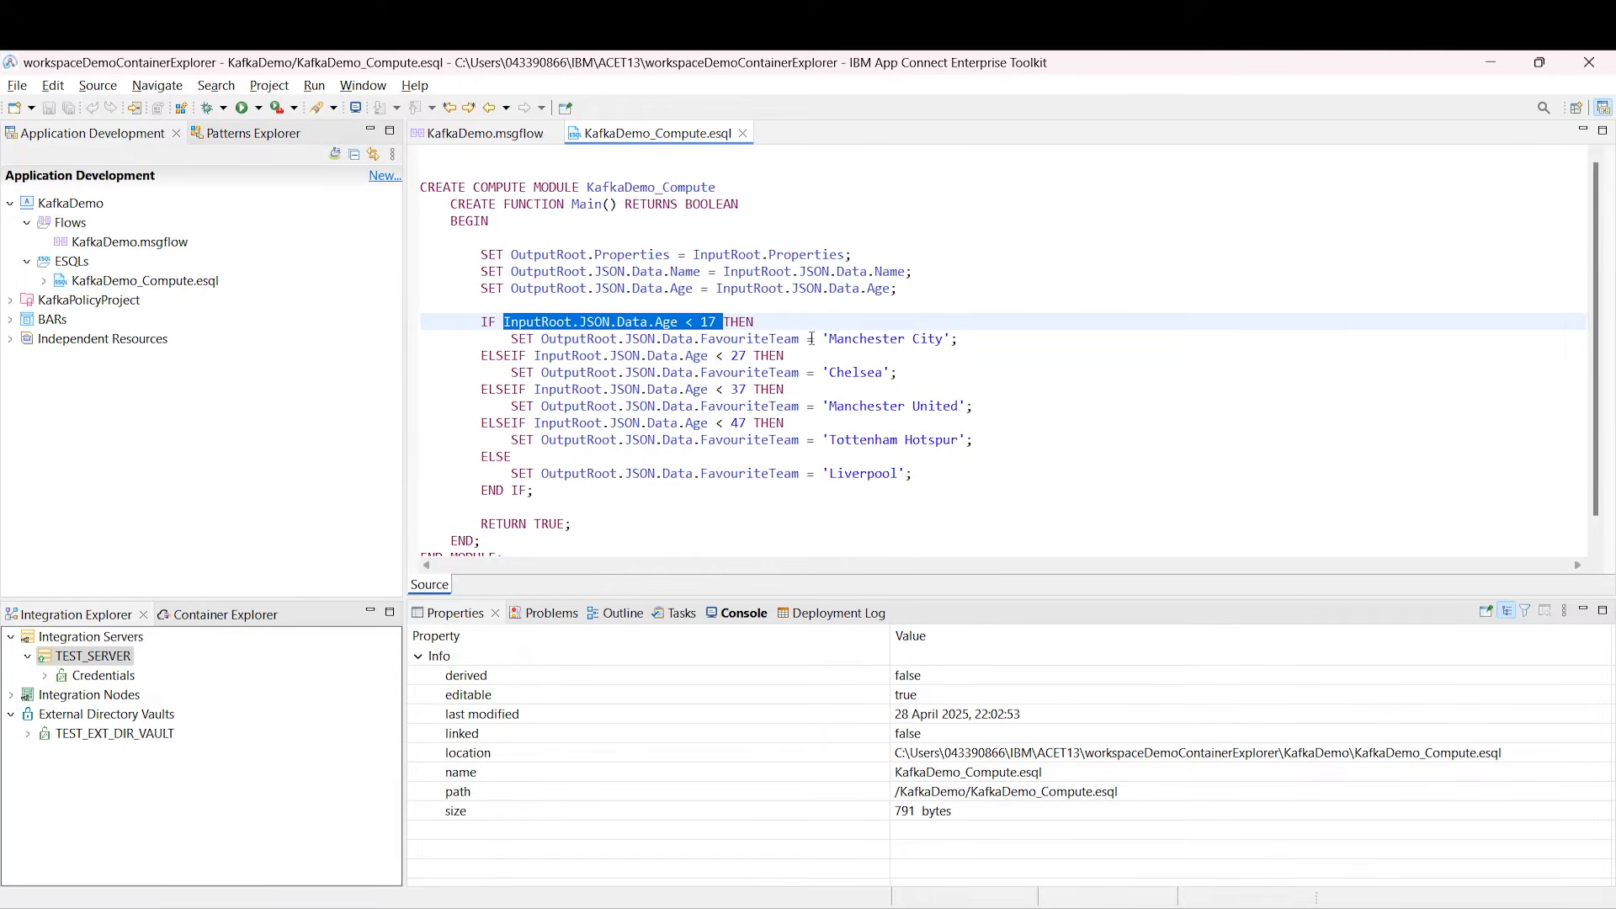
drag(823, 338, 976, 337)
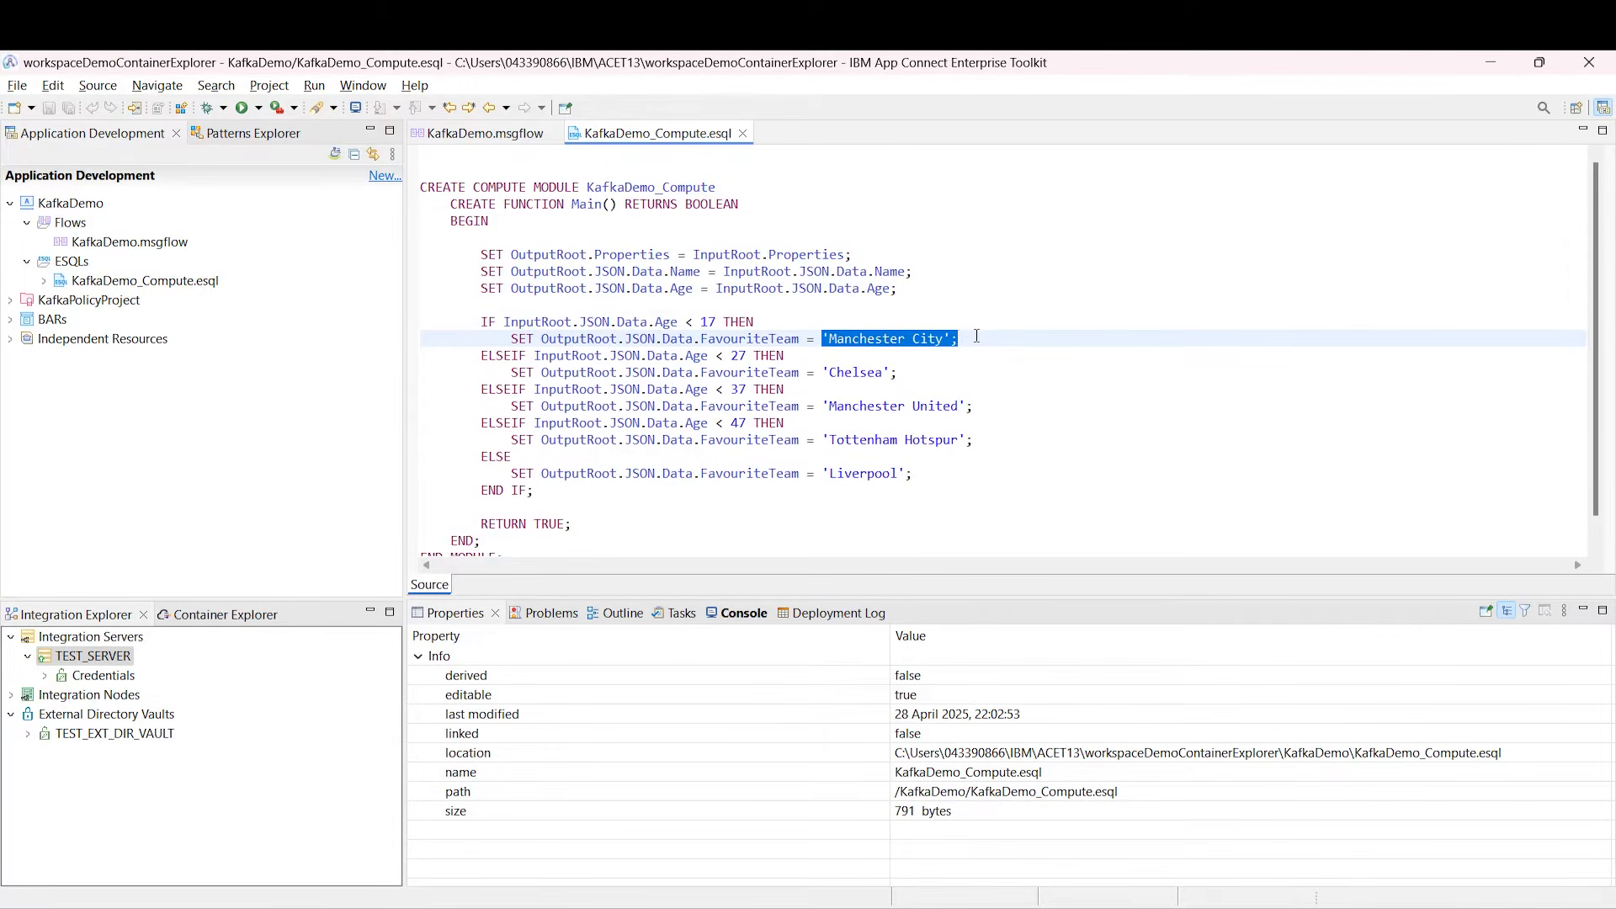
click(421, 422)
drag(513, 439, 995, 449)
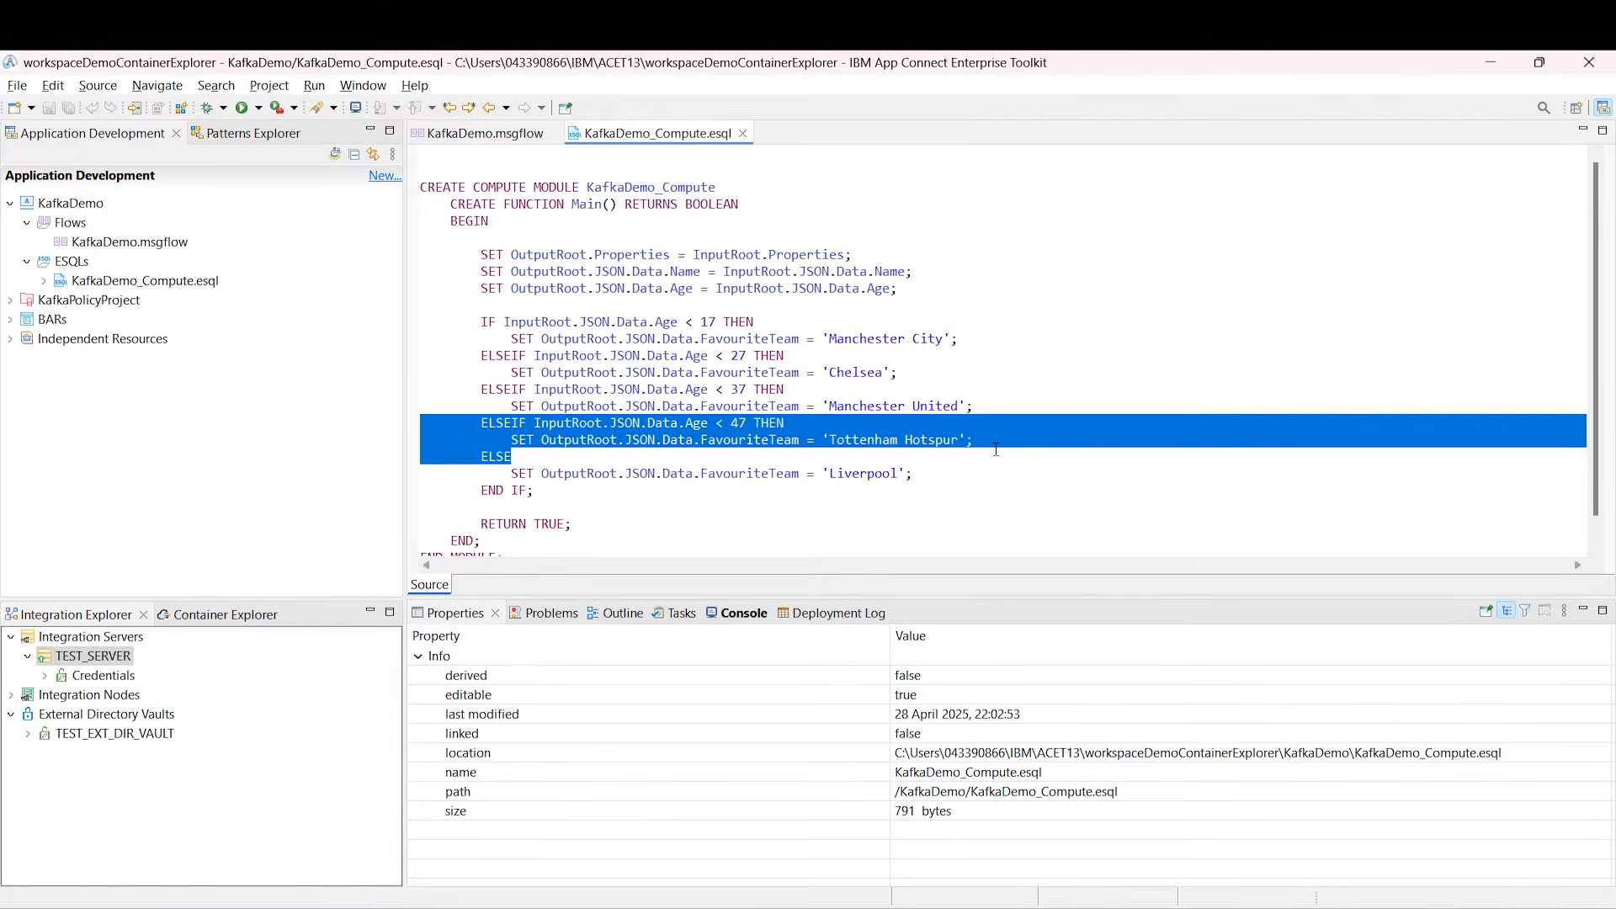
click(995, 450)
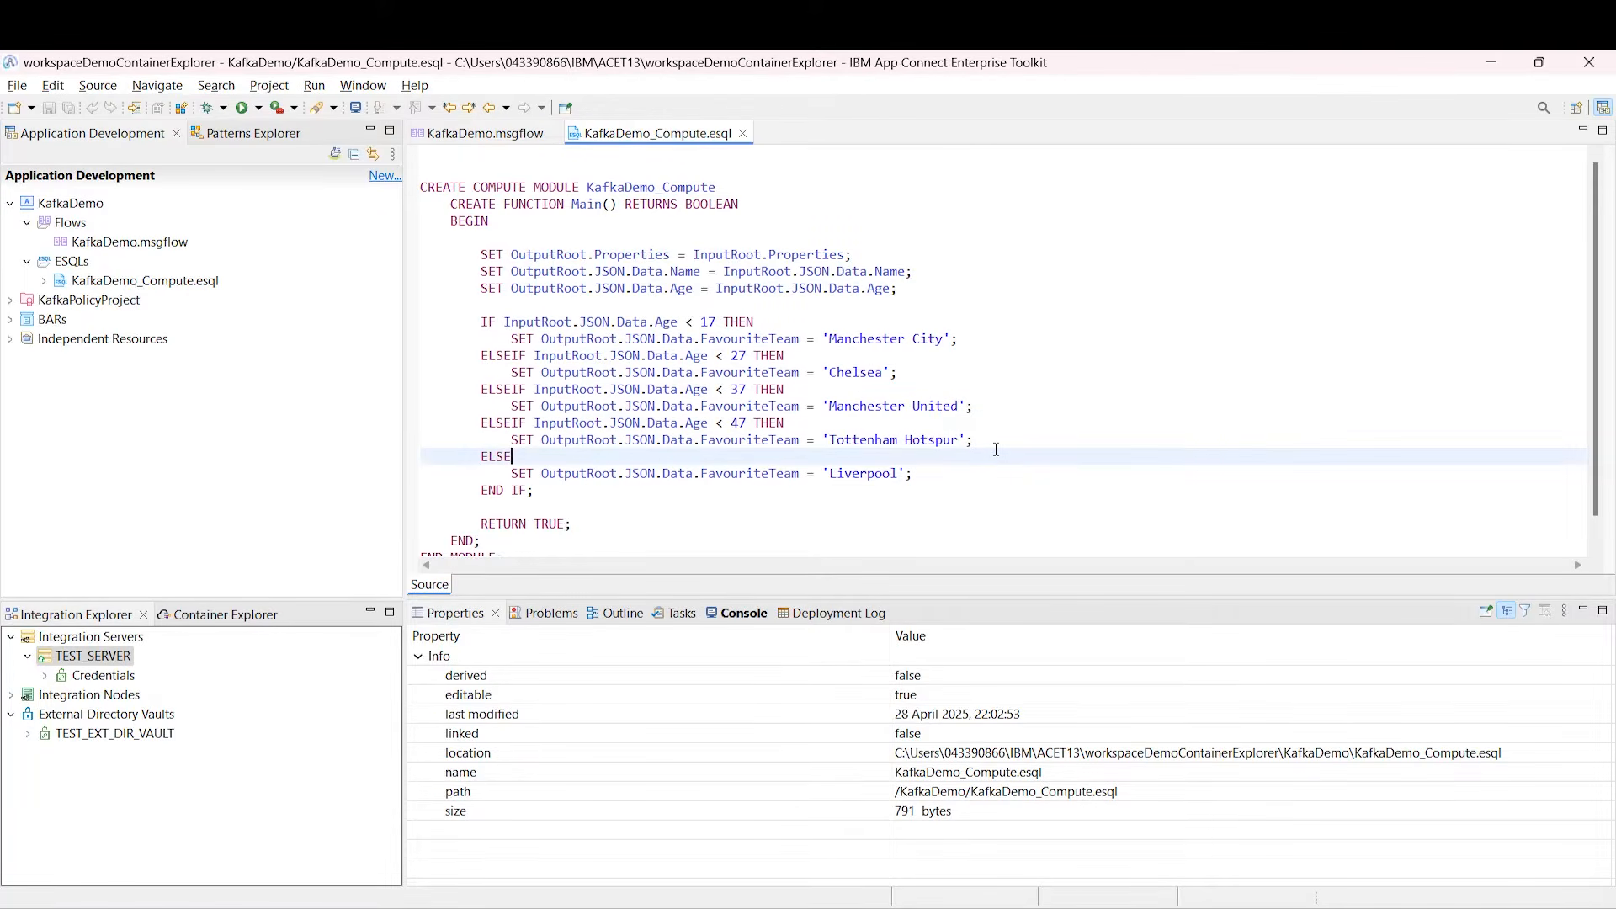
Step: Check the KafkaProducer node's topic BenInputTopic and its KafkaPolicy reference
click(742, 133)
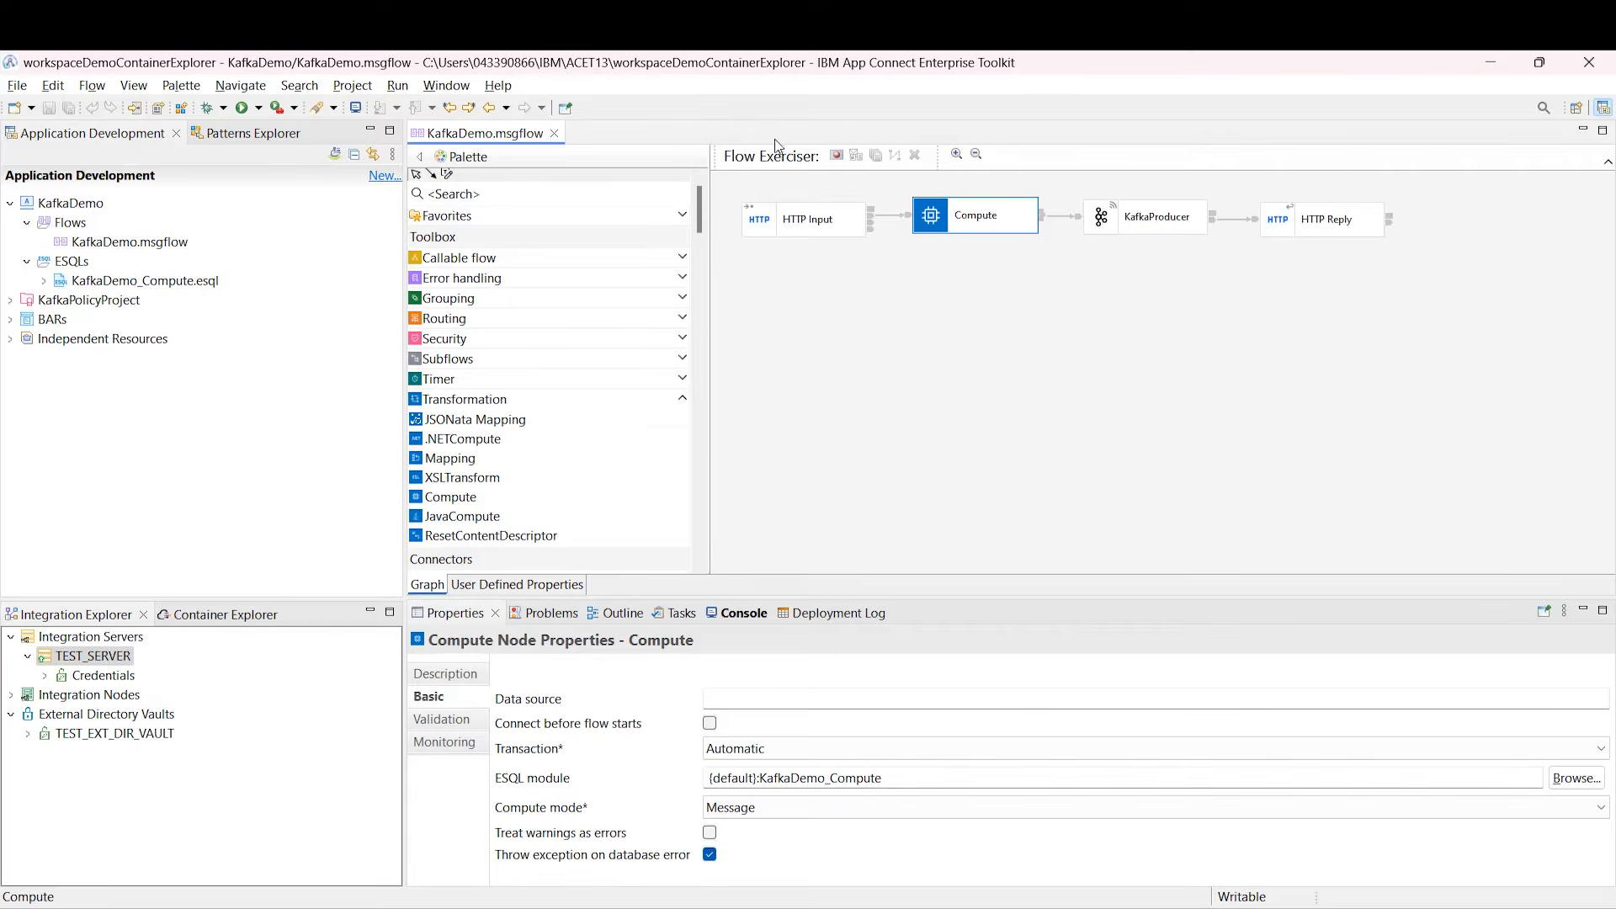
click(1101, 221)
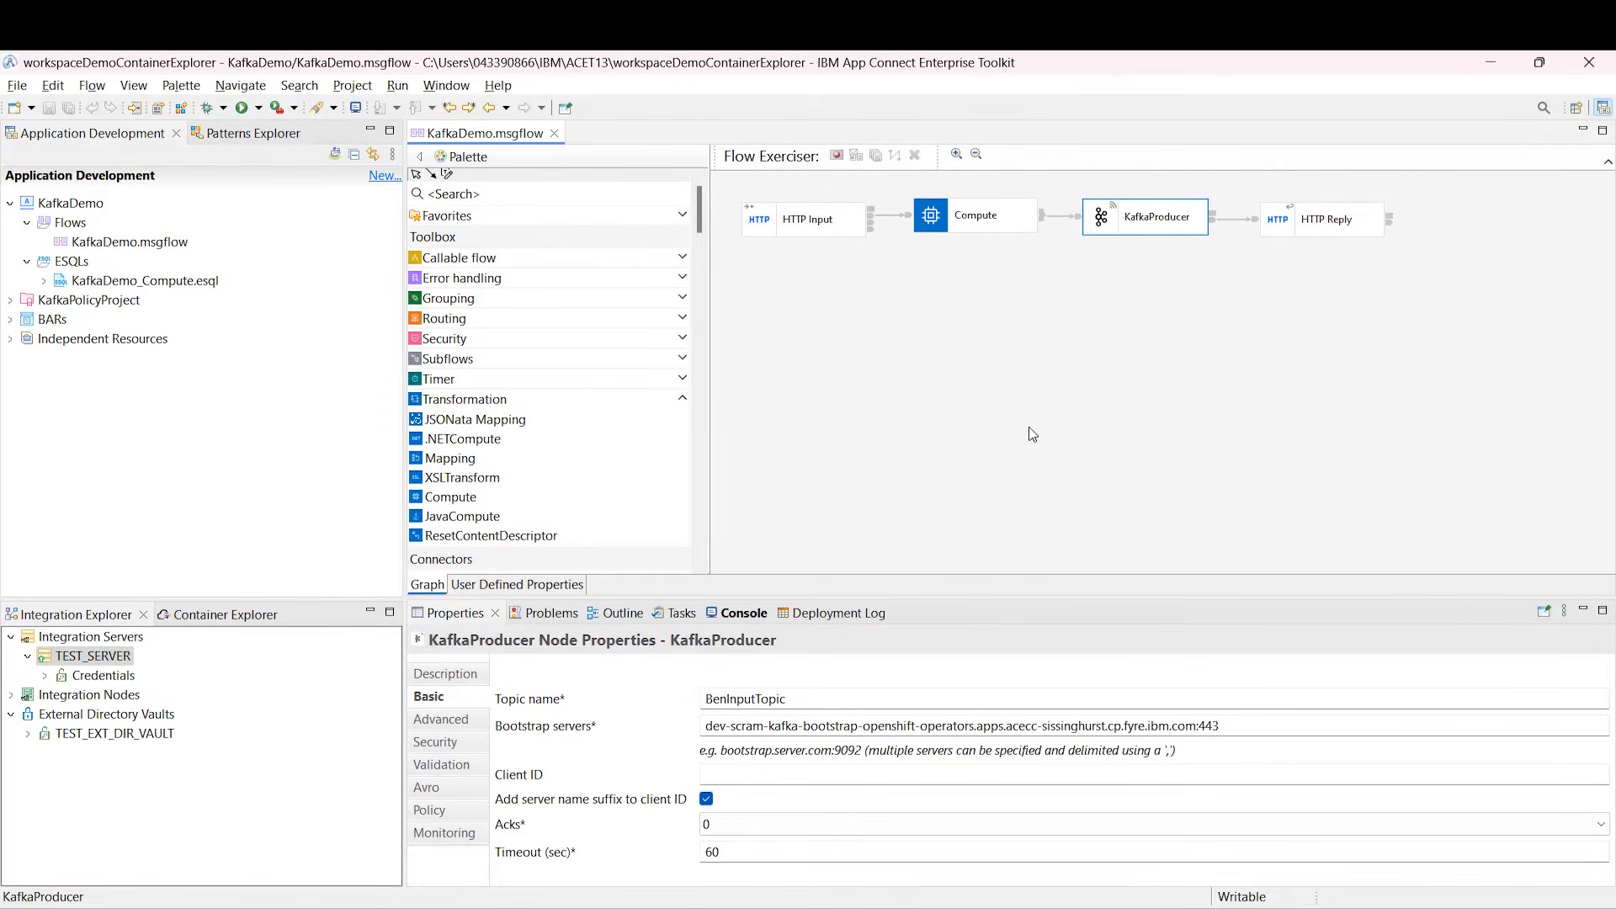
drag(800, 698, 652, 682)
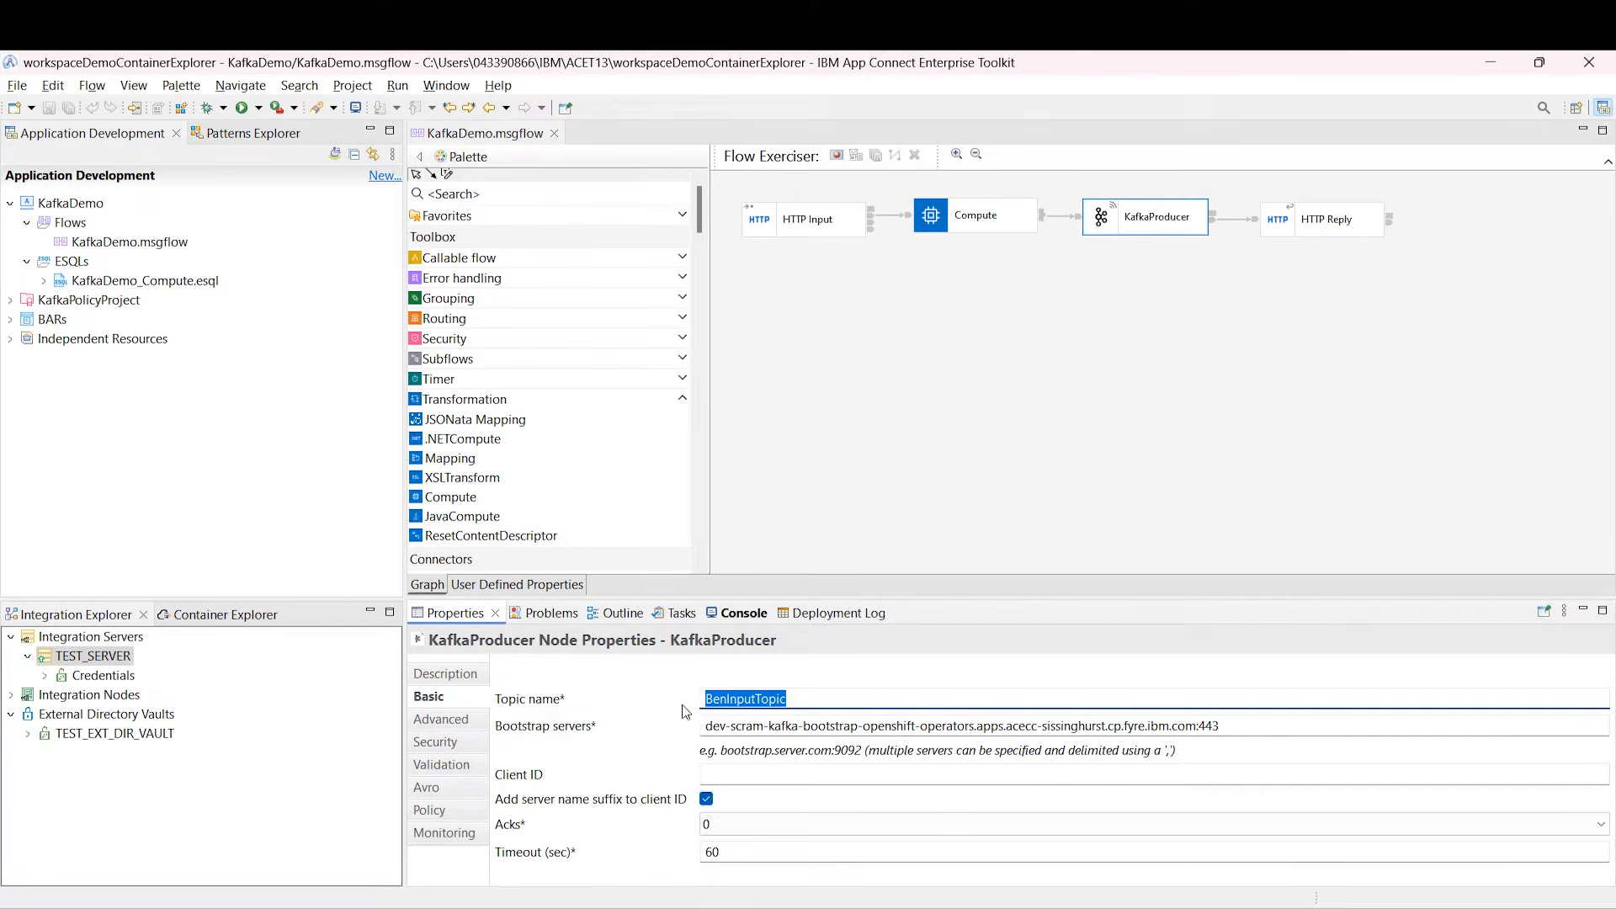
click(429, 811)
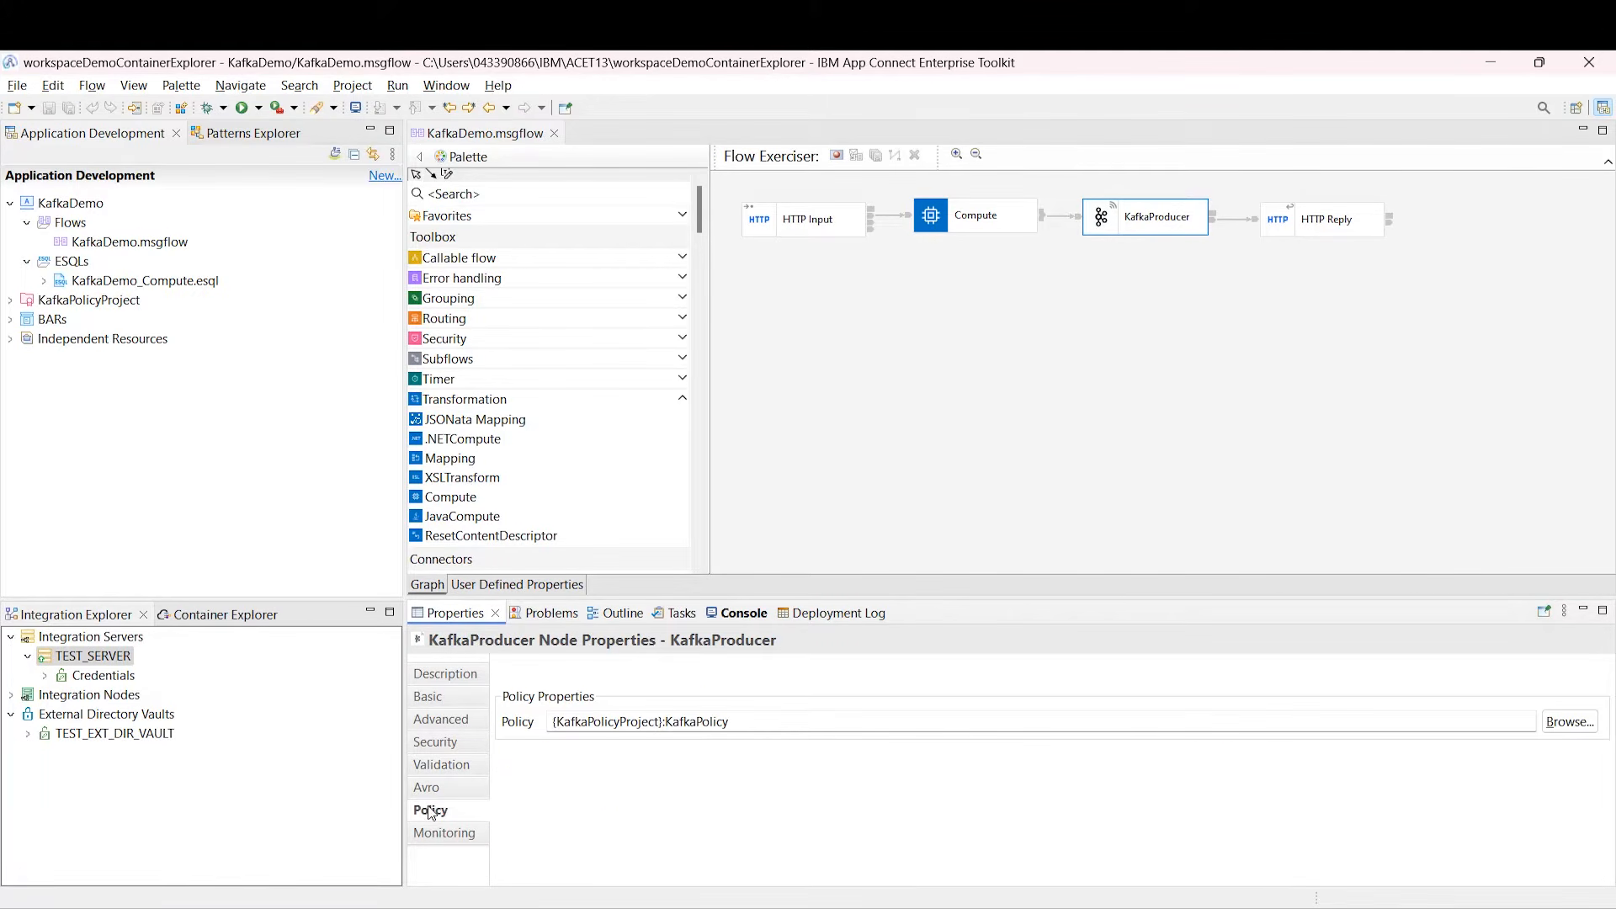
drag(732, 723, 539, 721)
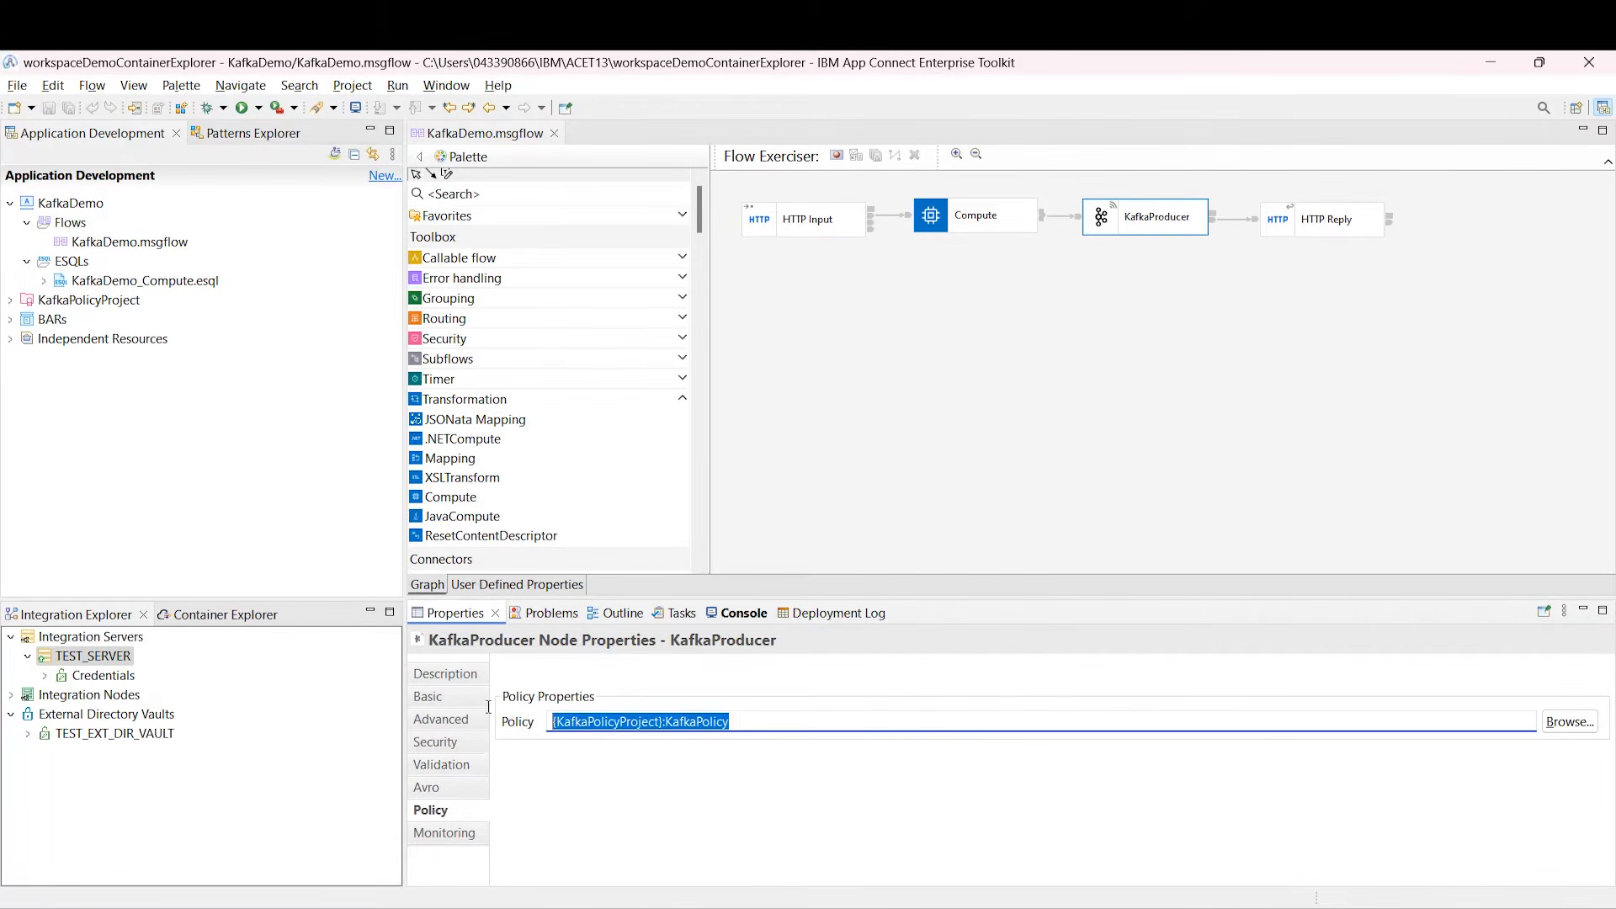
Step: Review the KafkaPolicy file's bootstrap servers and security identities, including kafkaTrust
double_click(69, 303)
click(69, 321)
double_click(69, 320)
double_click(100, 337)
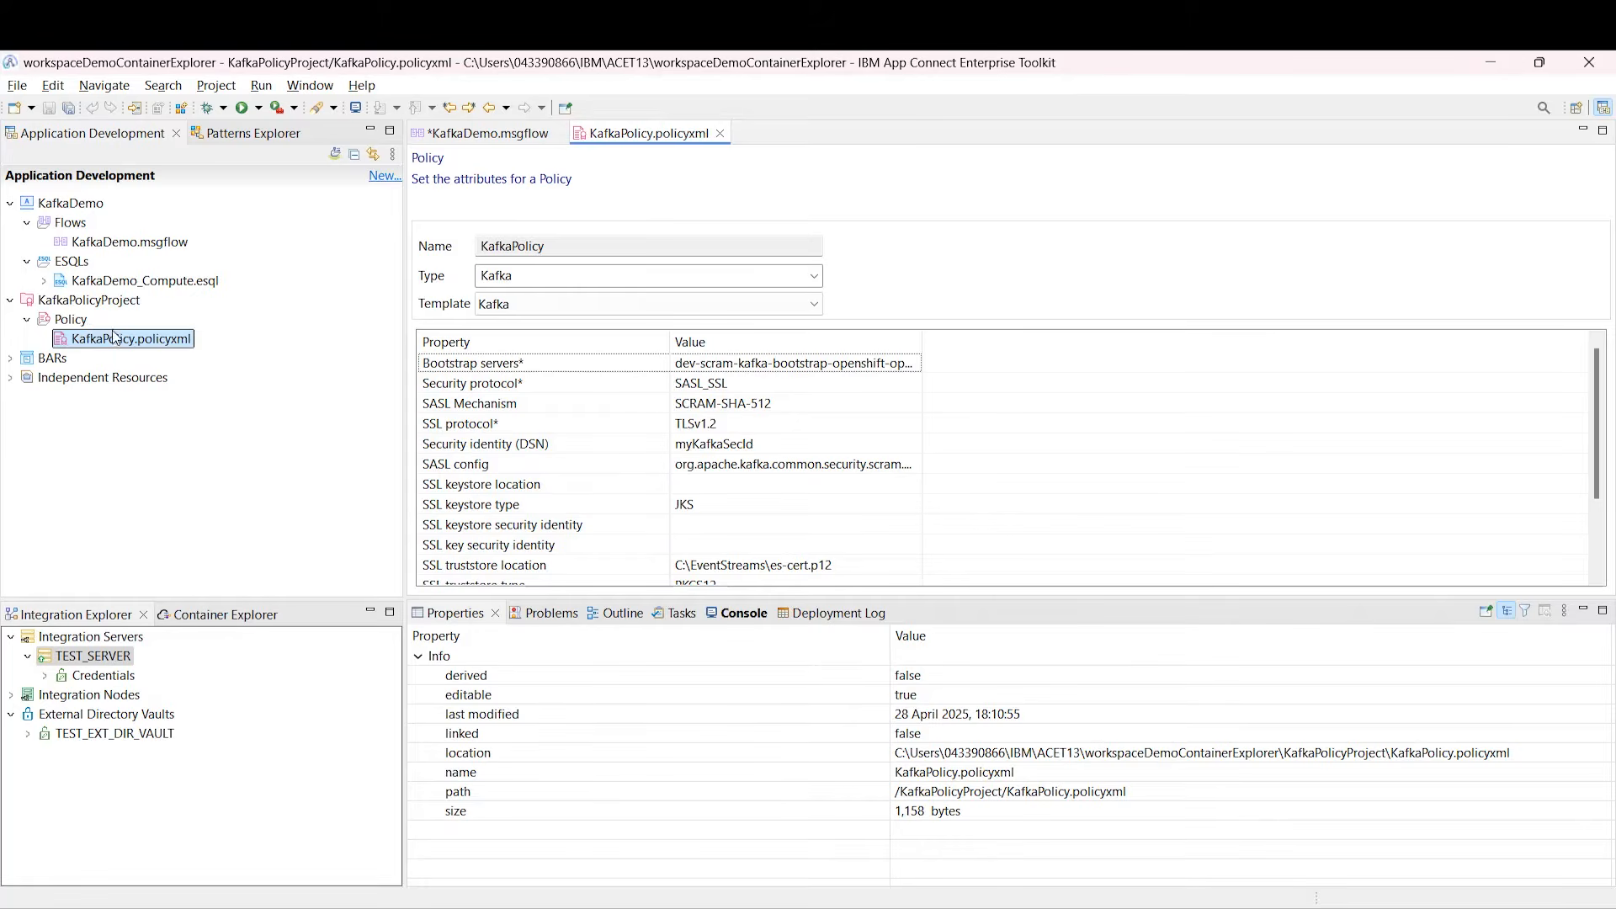
drag(921, 334, 1281, 329)
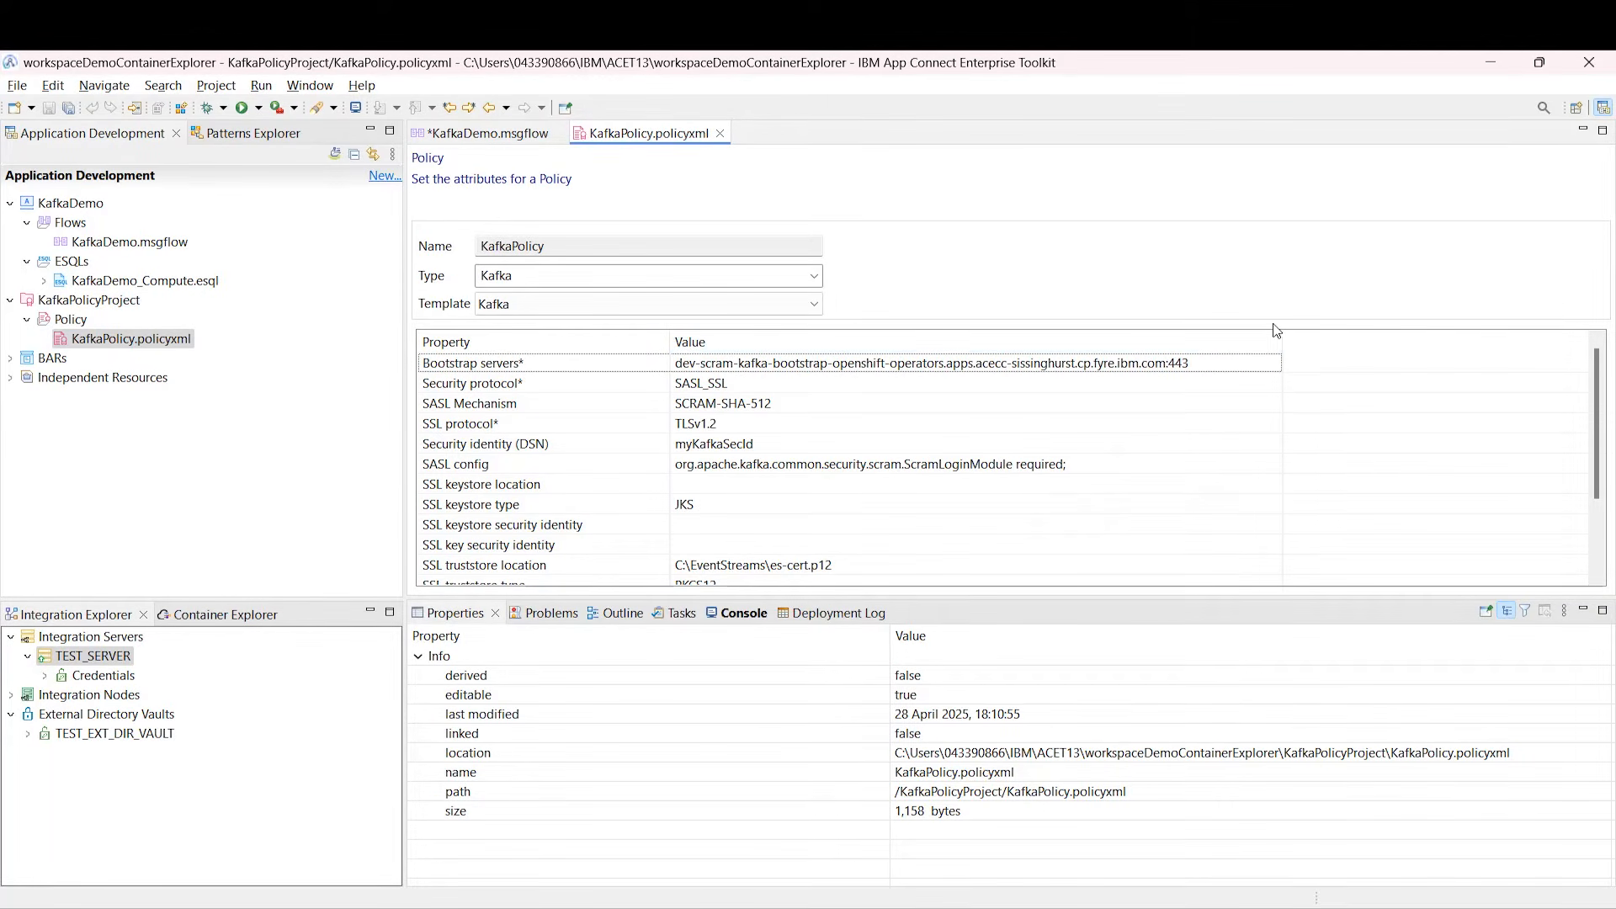
click(1157, 364)
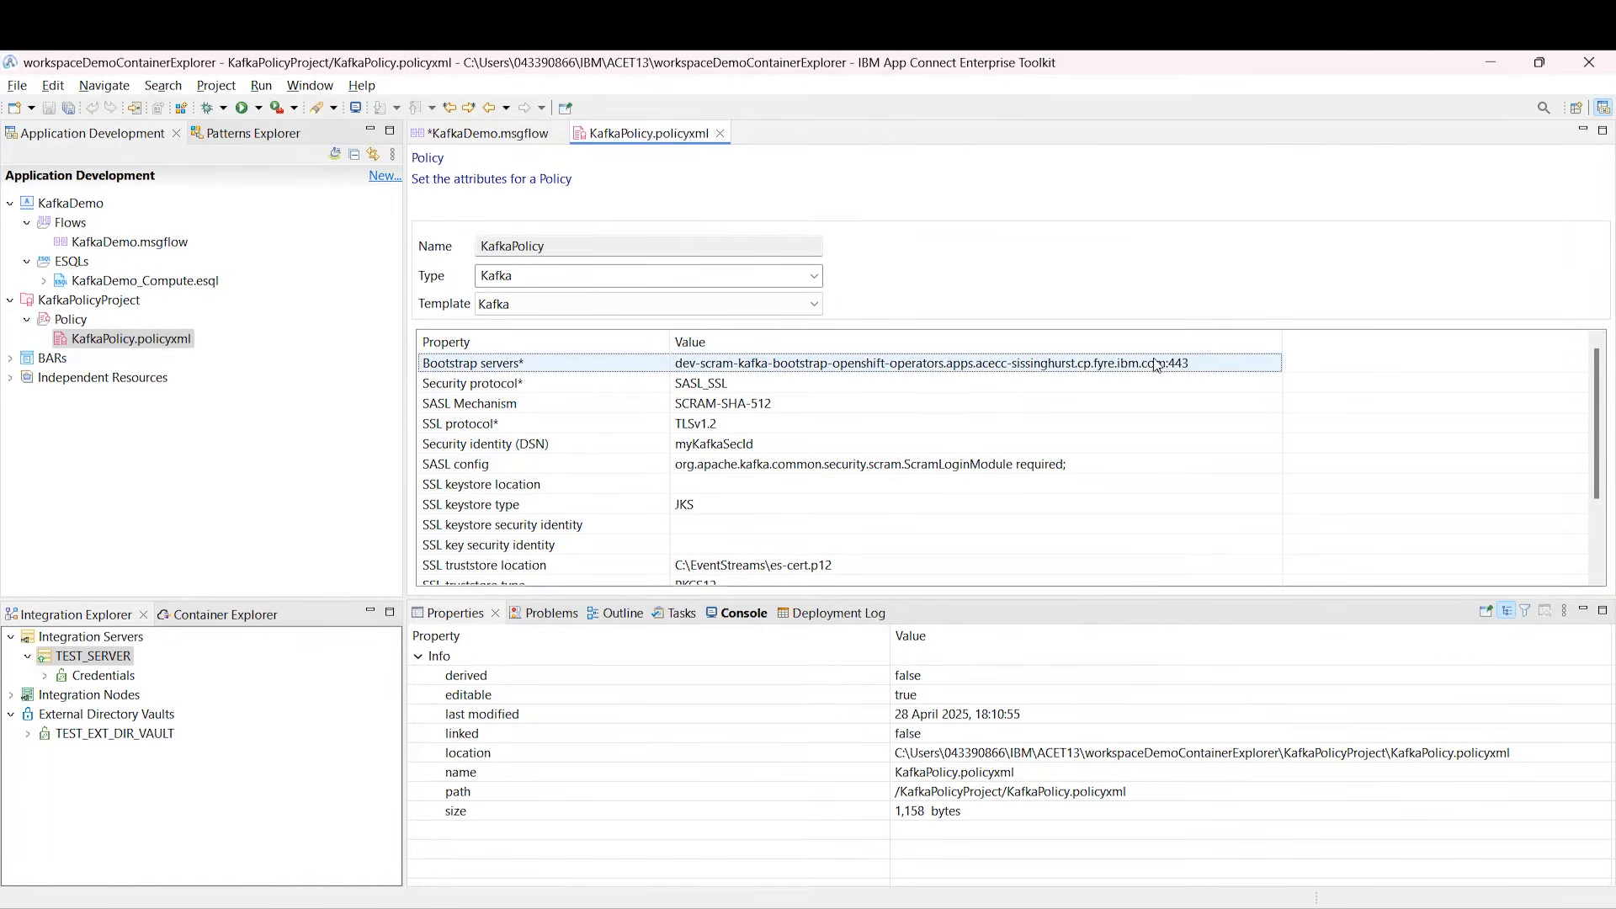
click(806, 441)
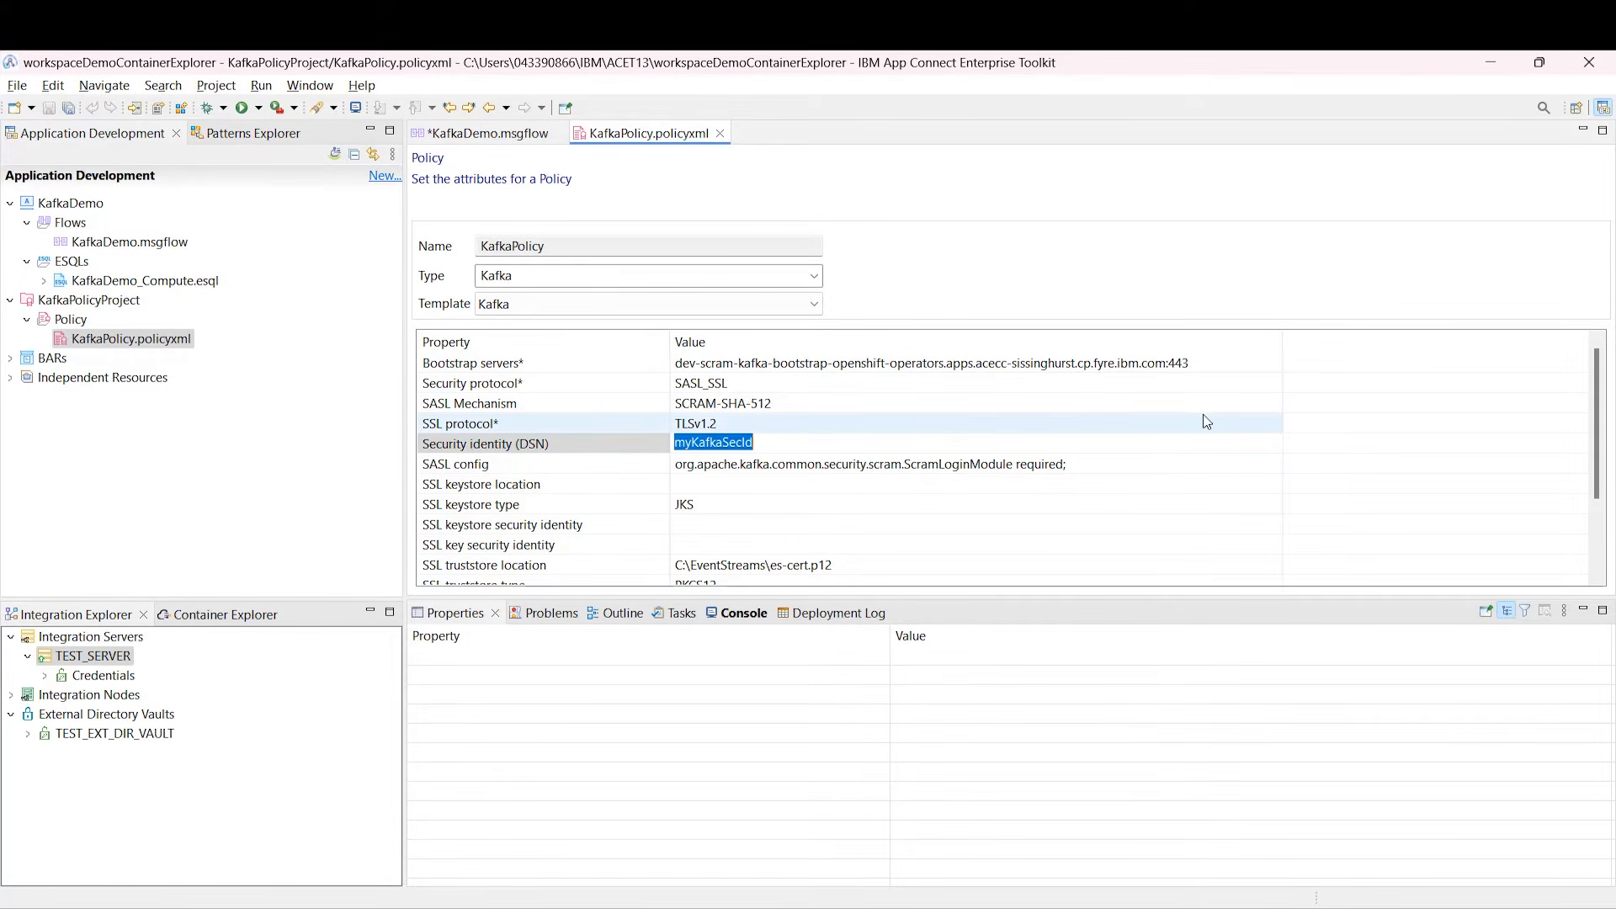
drag(1601, 413, 1587, 513)
click(934, 502)
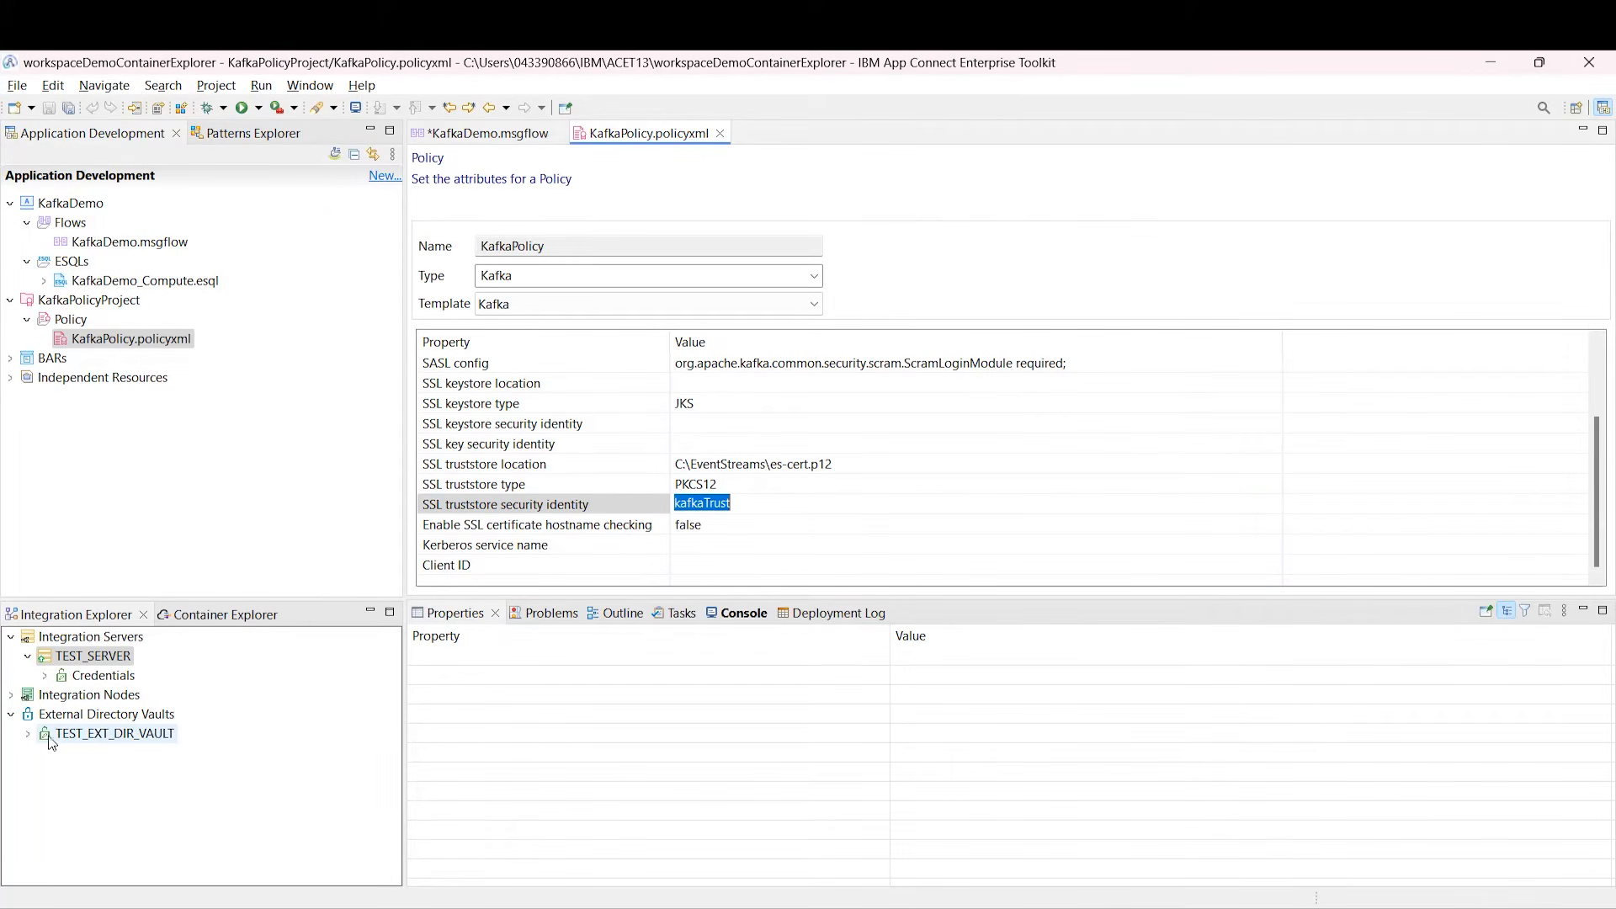
Step: Inspect the myKafkaSecId and kafkaTrust credentials in TEST_EXT_DIR_VAULT, then return to KafkaDemo.msgflow
click(30, 735)
click(44, 772)
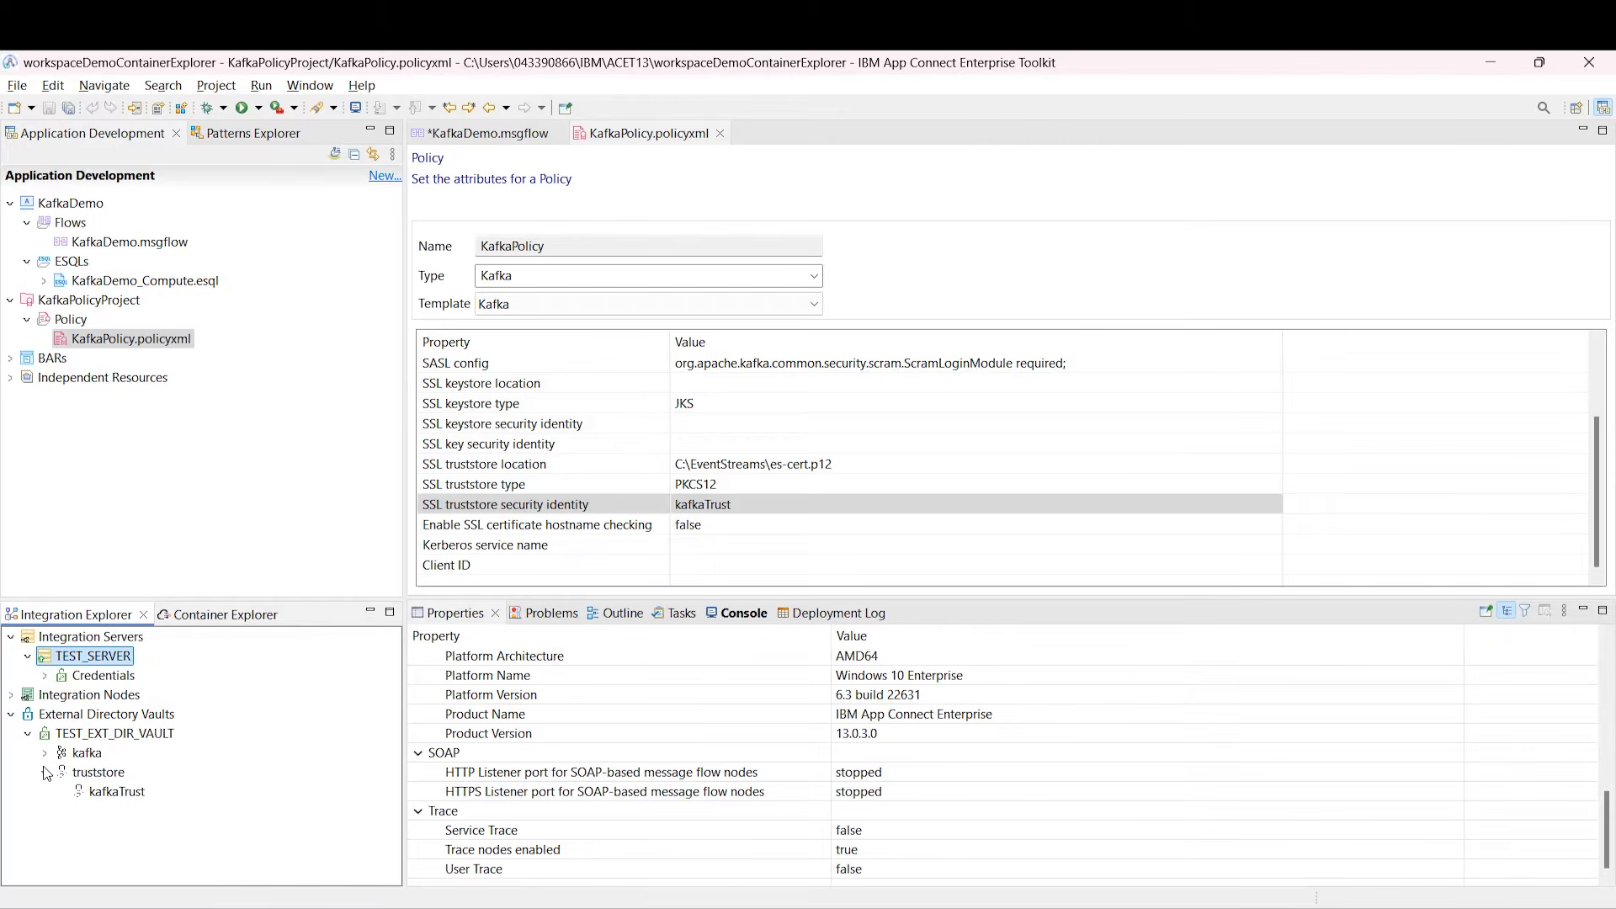
click(45, 753)
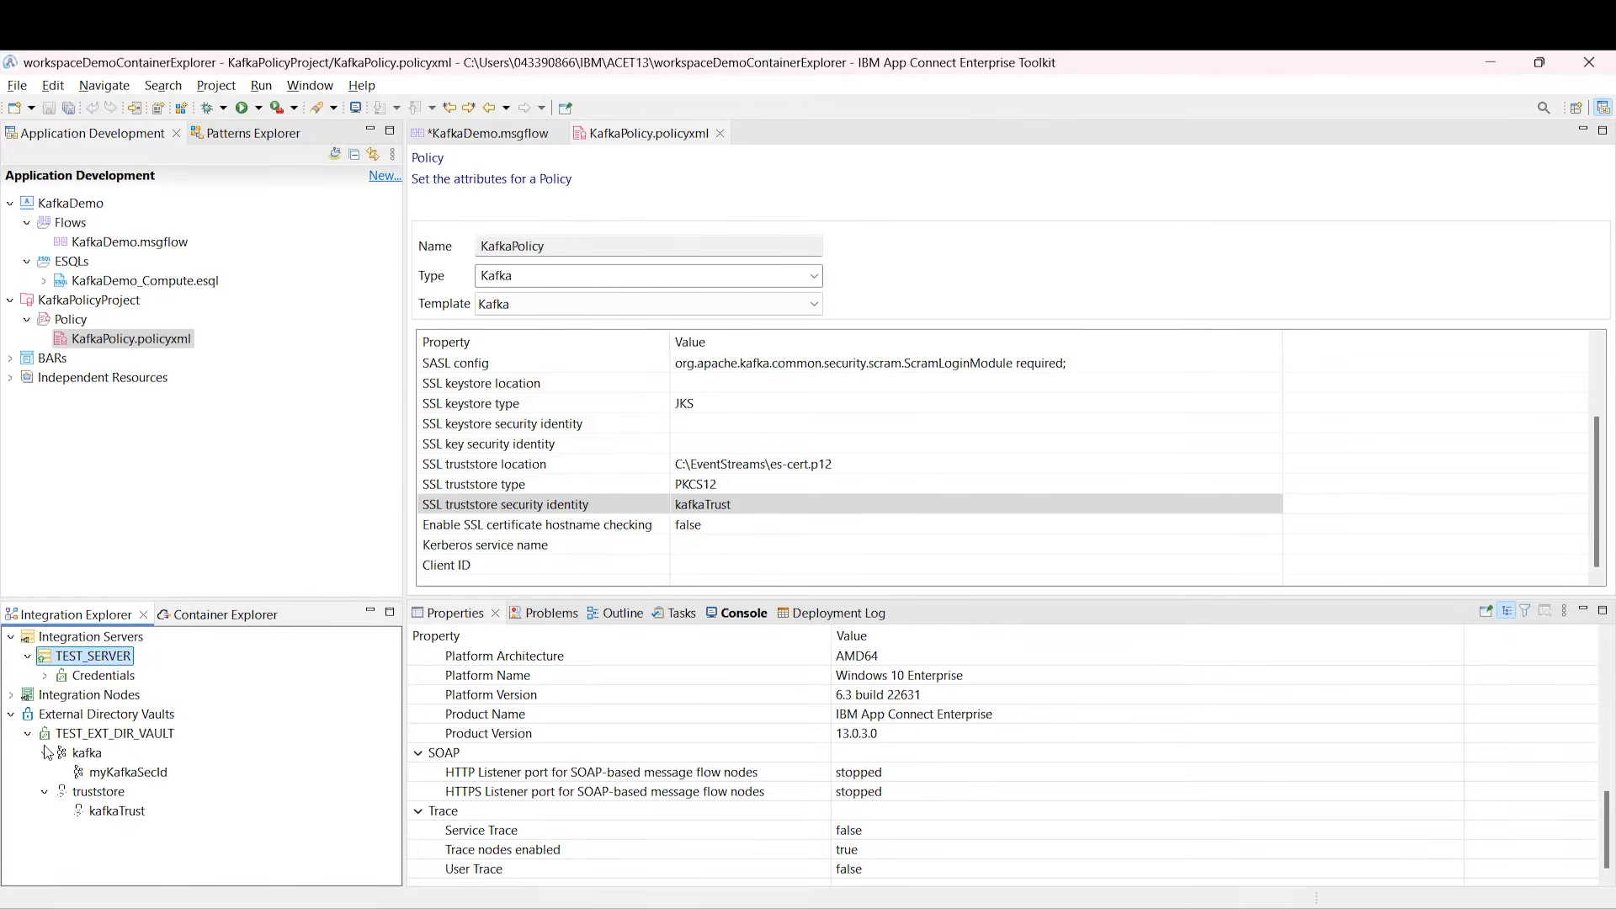
click(150, 776)
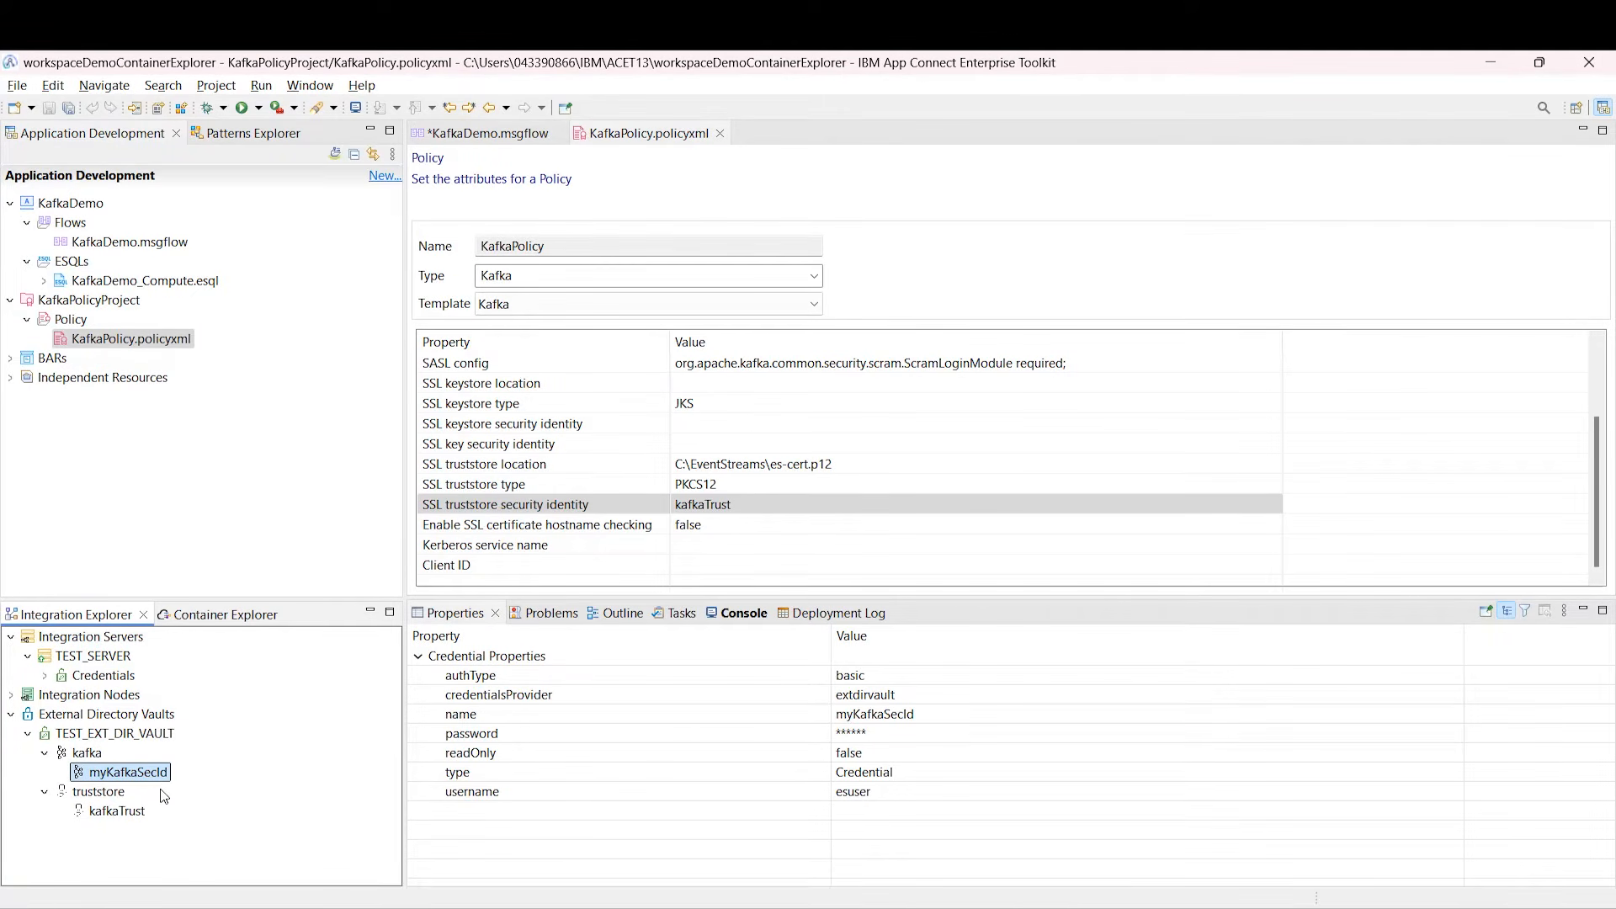
click(117, 815)
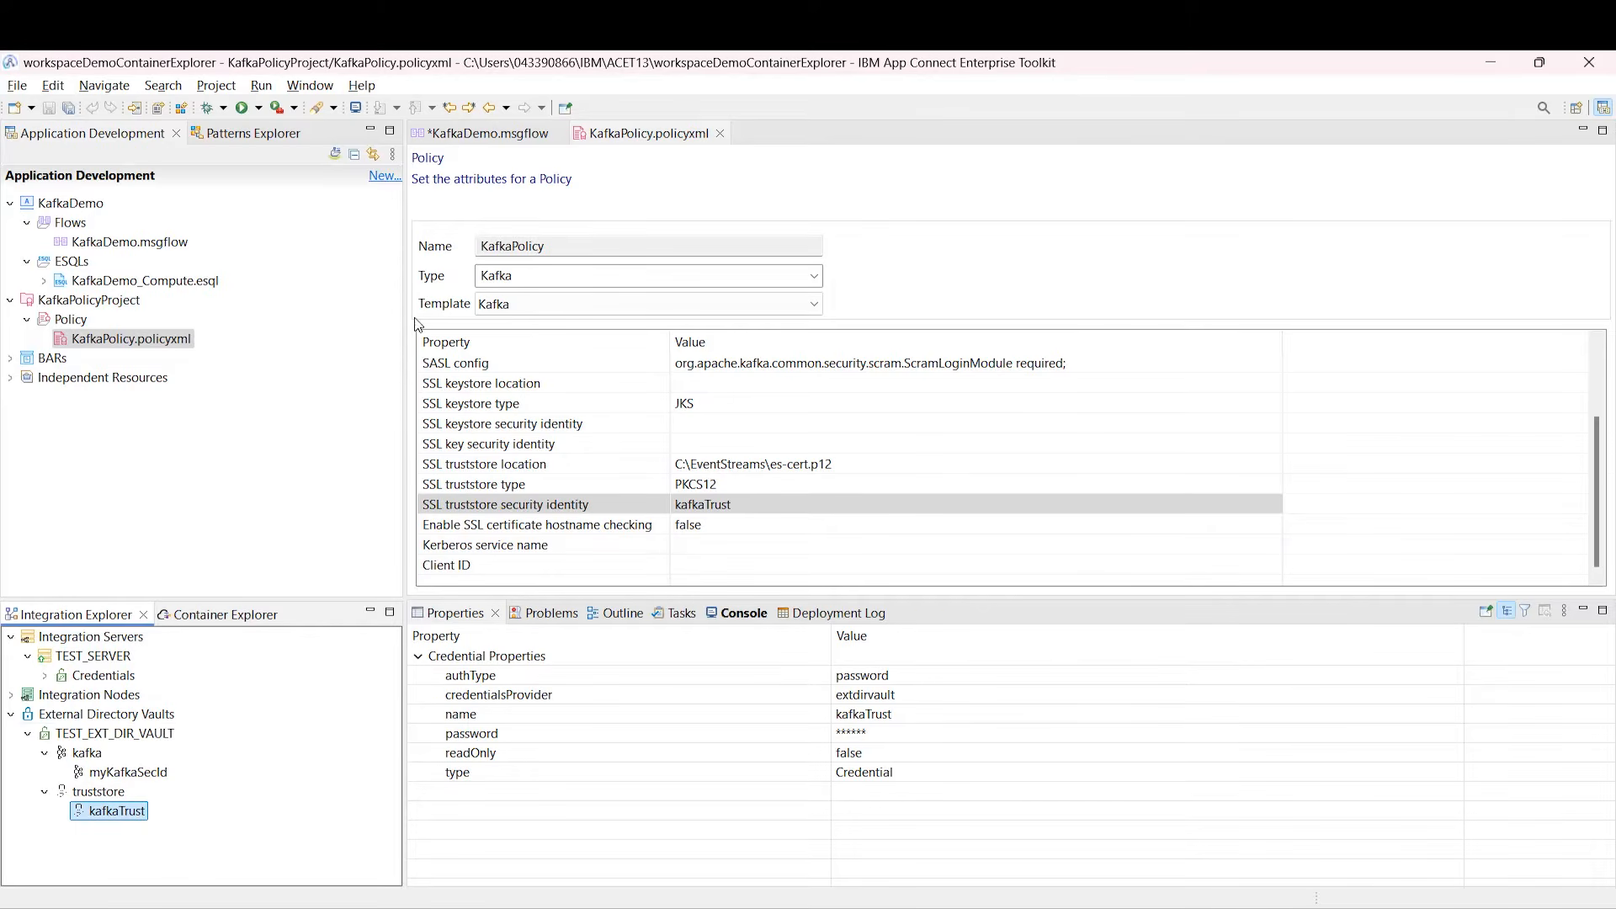
click(531, 142)
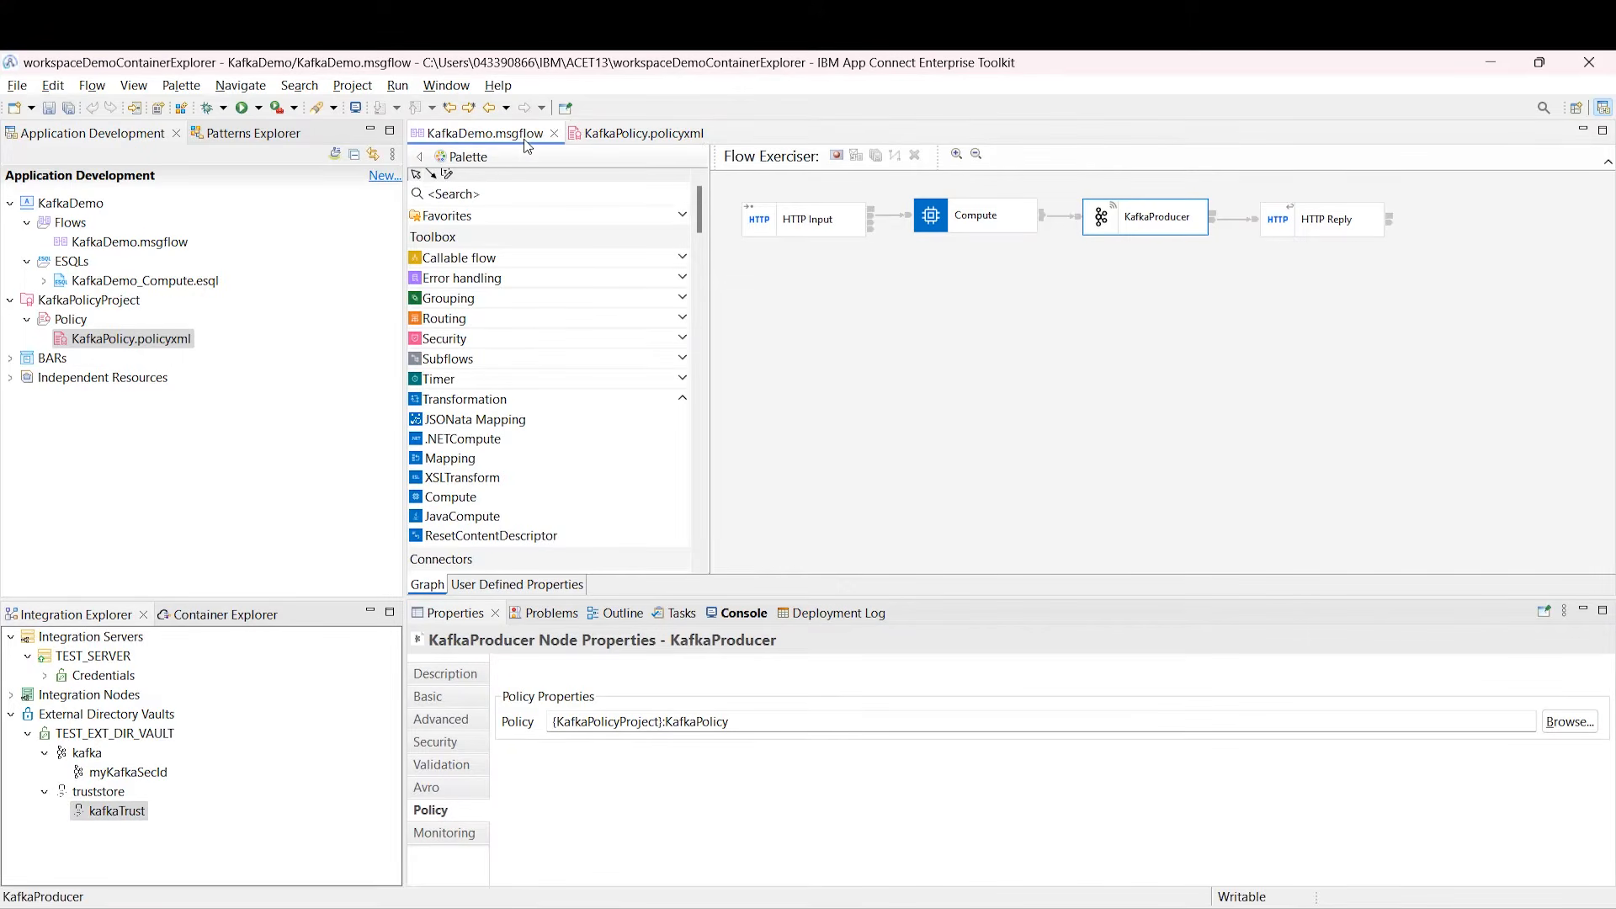
Step: Deploy KafkaPolicyProject to the TEST_SERVER integration server
click(29, 735)
click(92, 656)
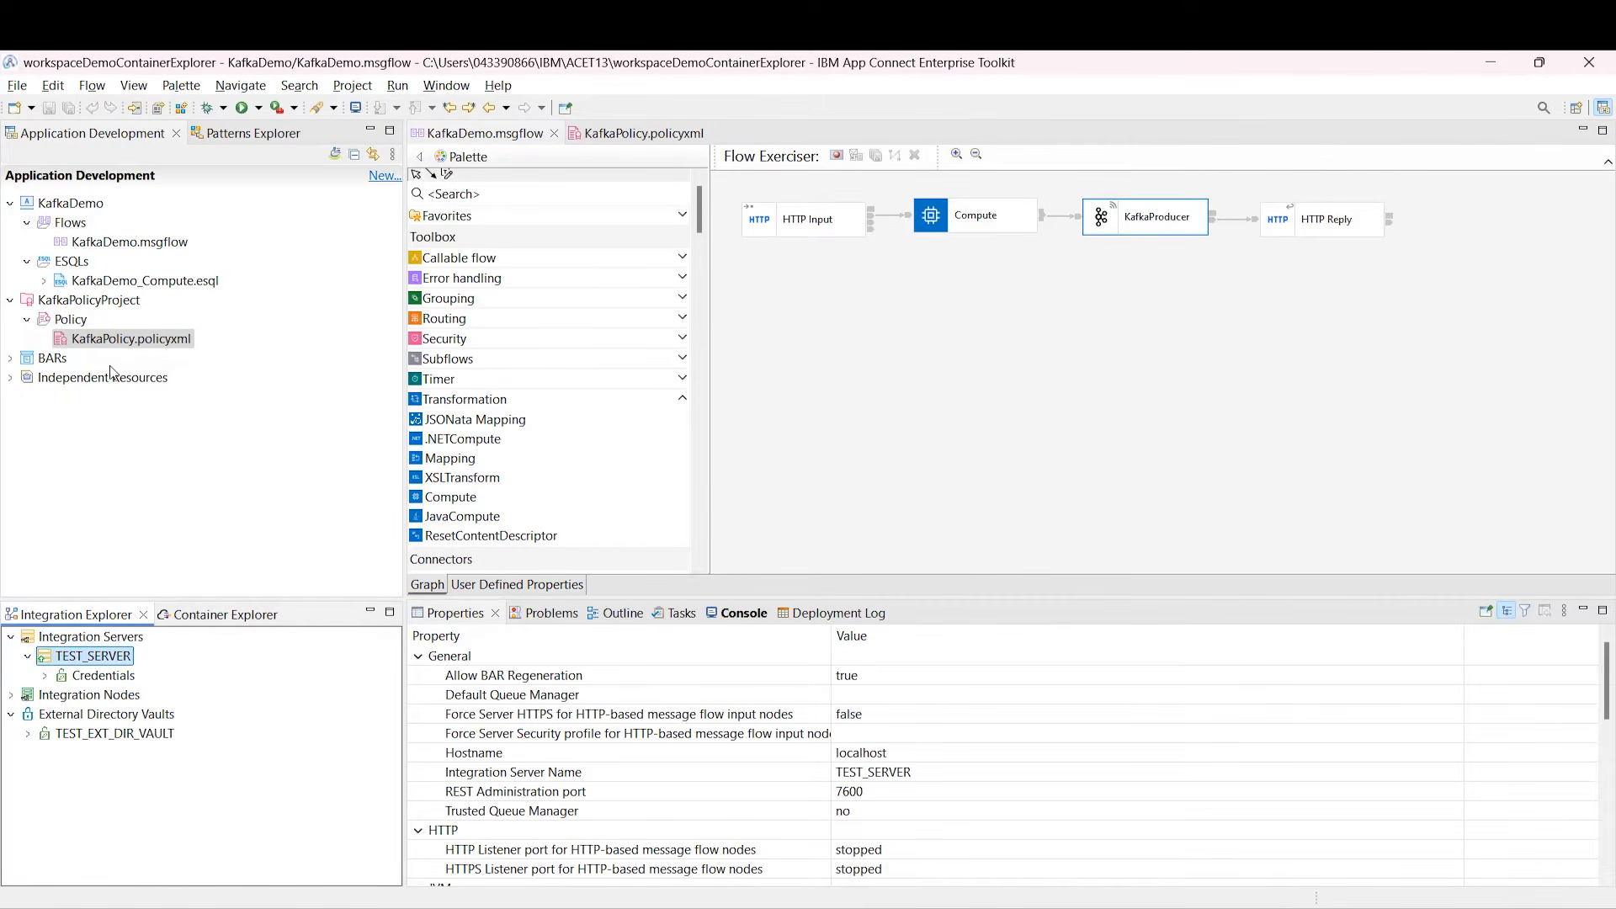
drag(98, 307, 100, 666)
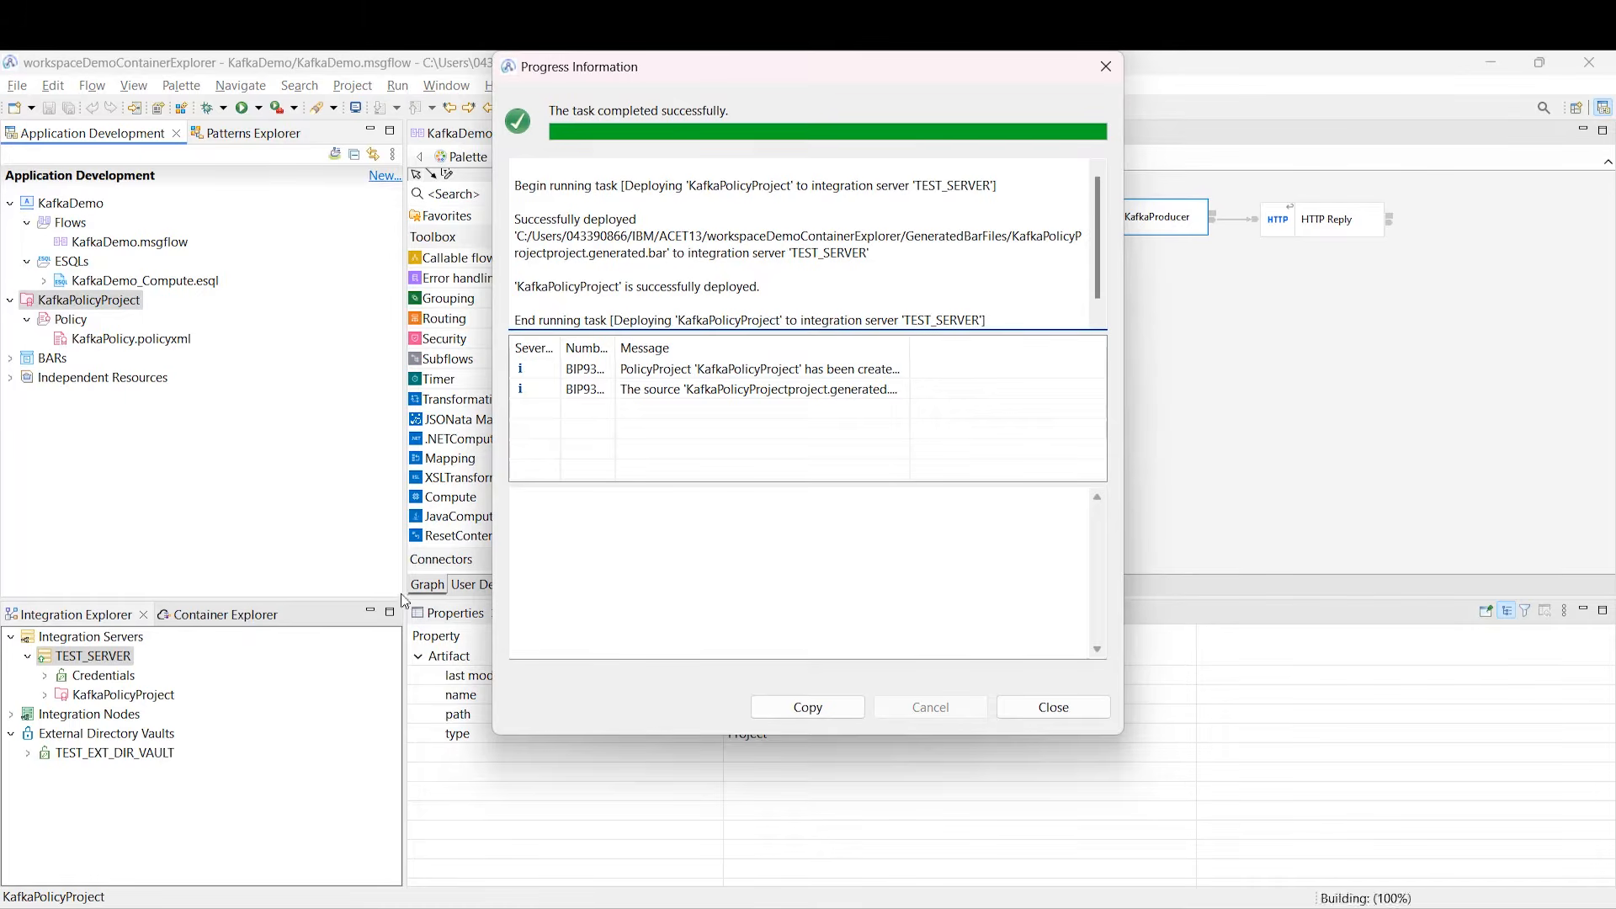
click(1059, 714)
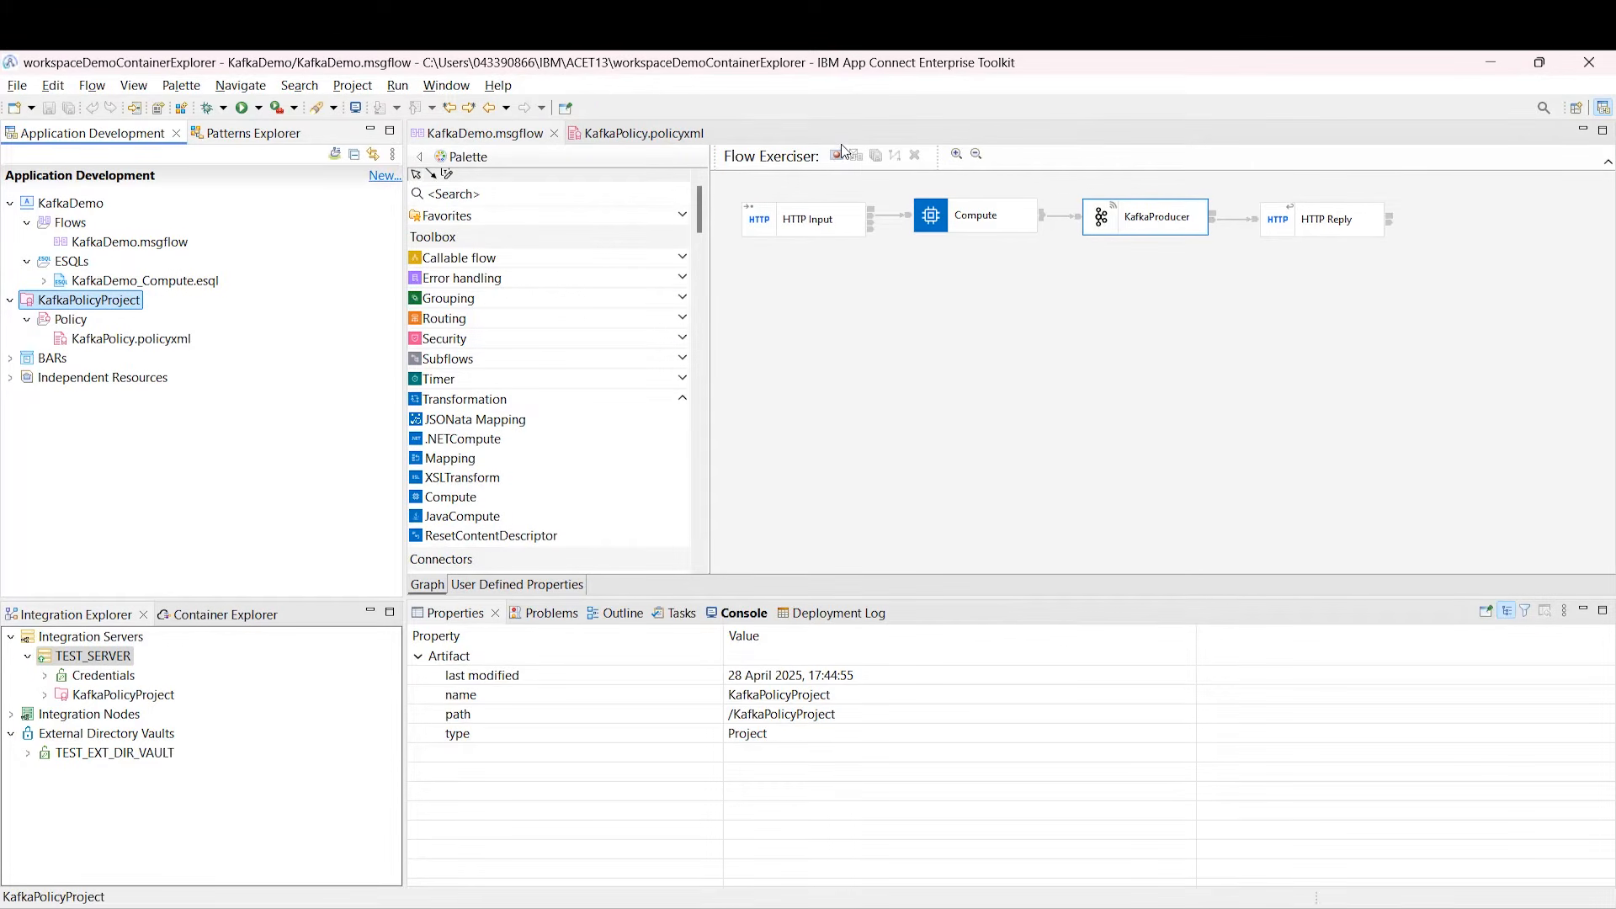
Step: Start the Flow Exerciser on KafkaDemo, deploying its owning application to record messages
click(837, 157)
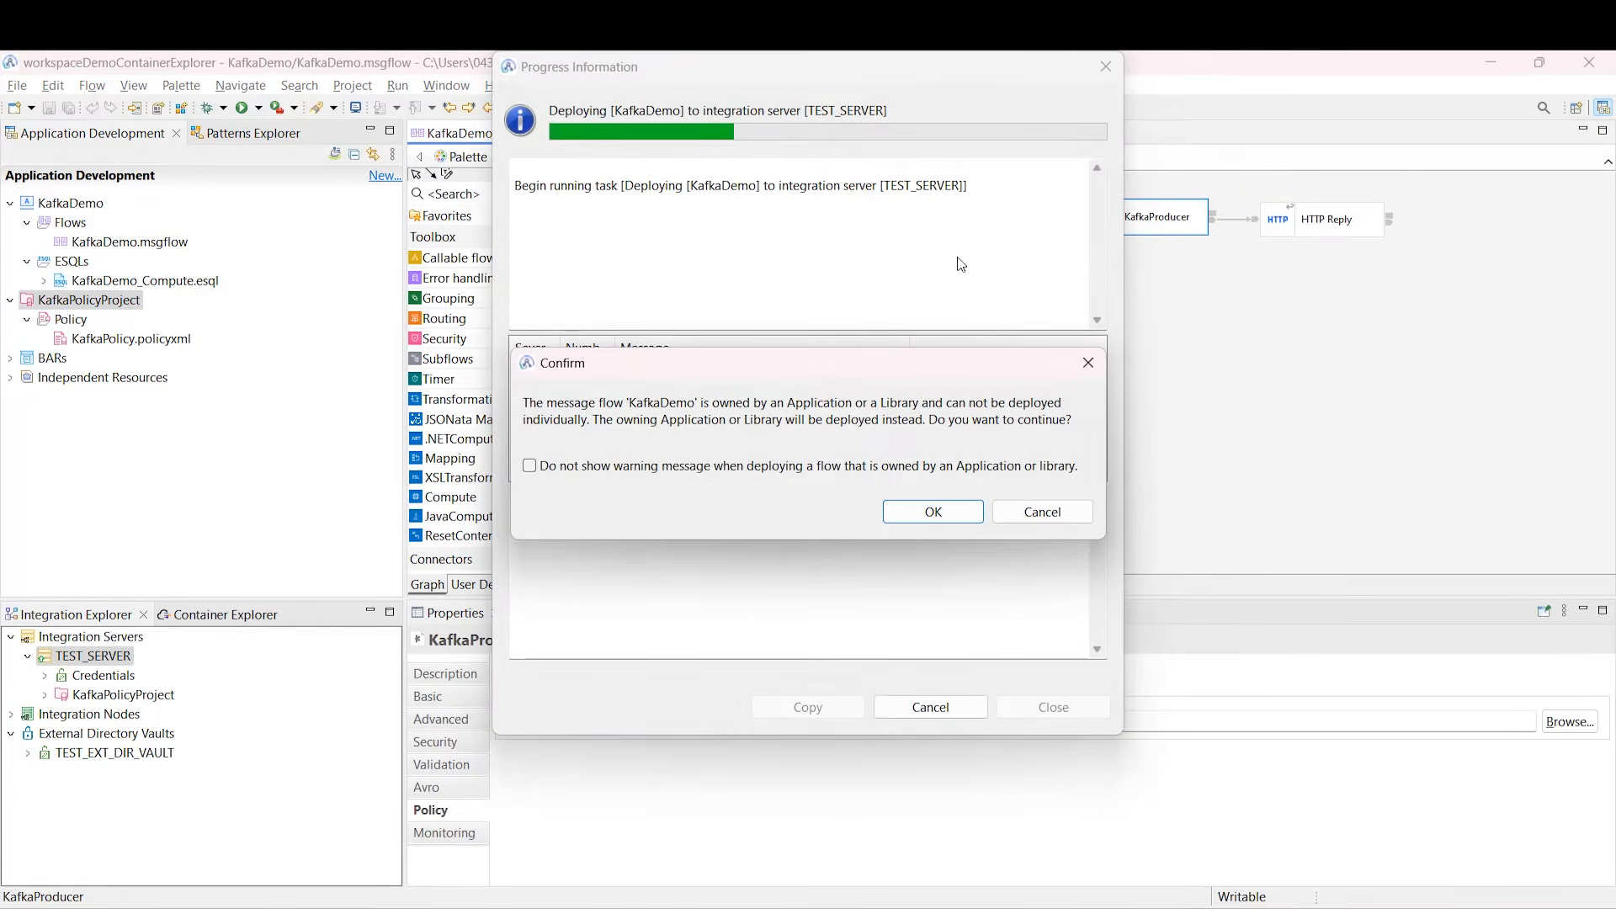
click(932, 511)
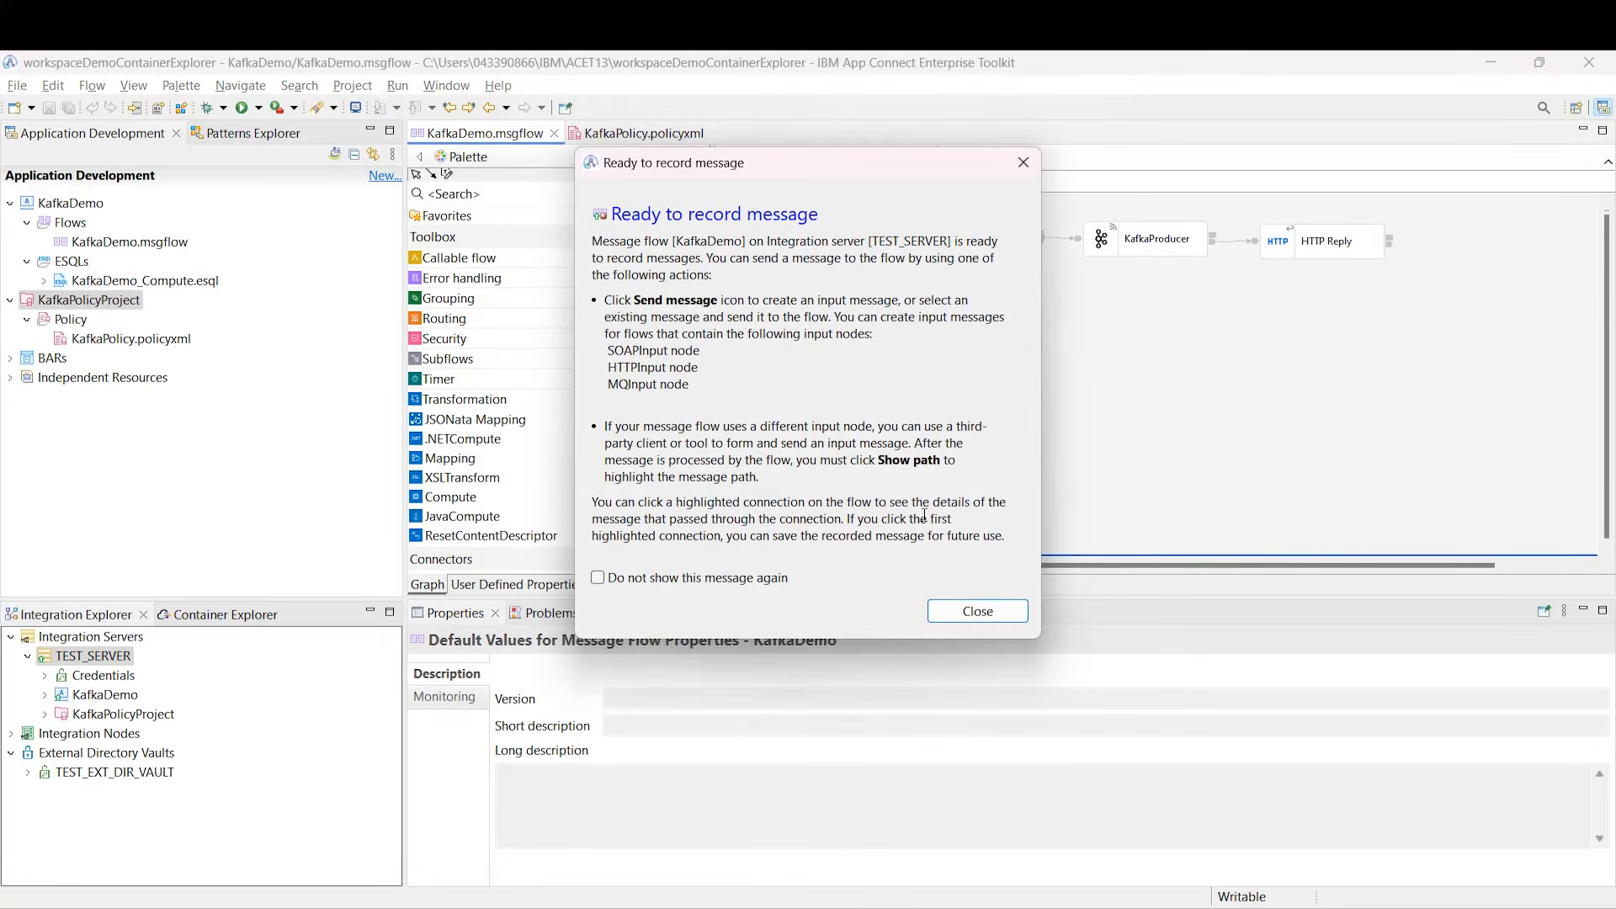
click(980, 612)
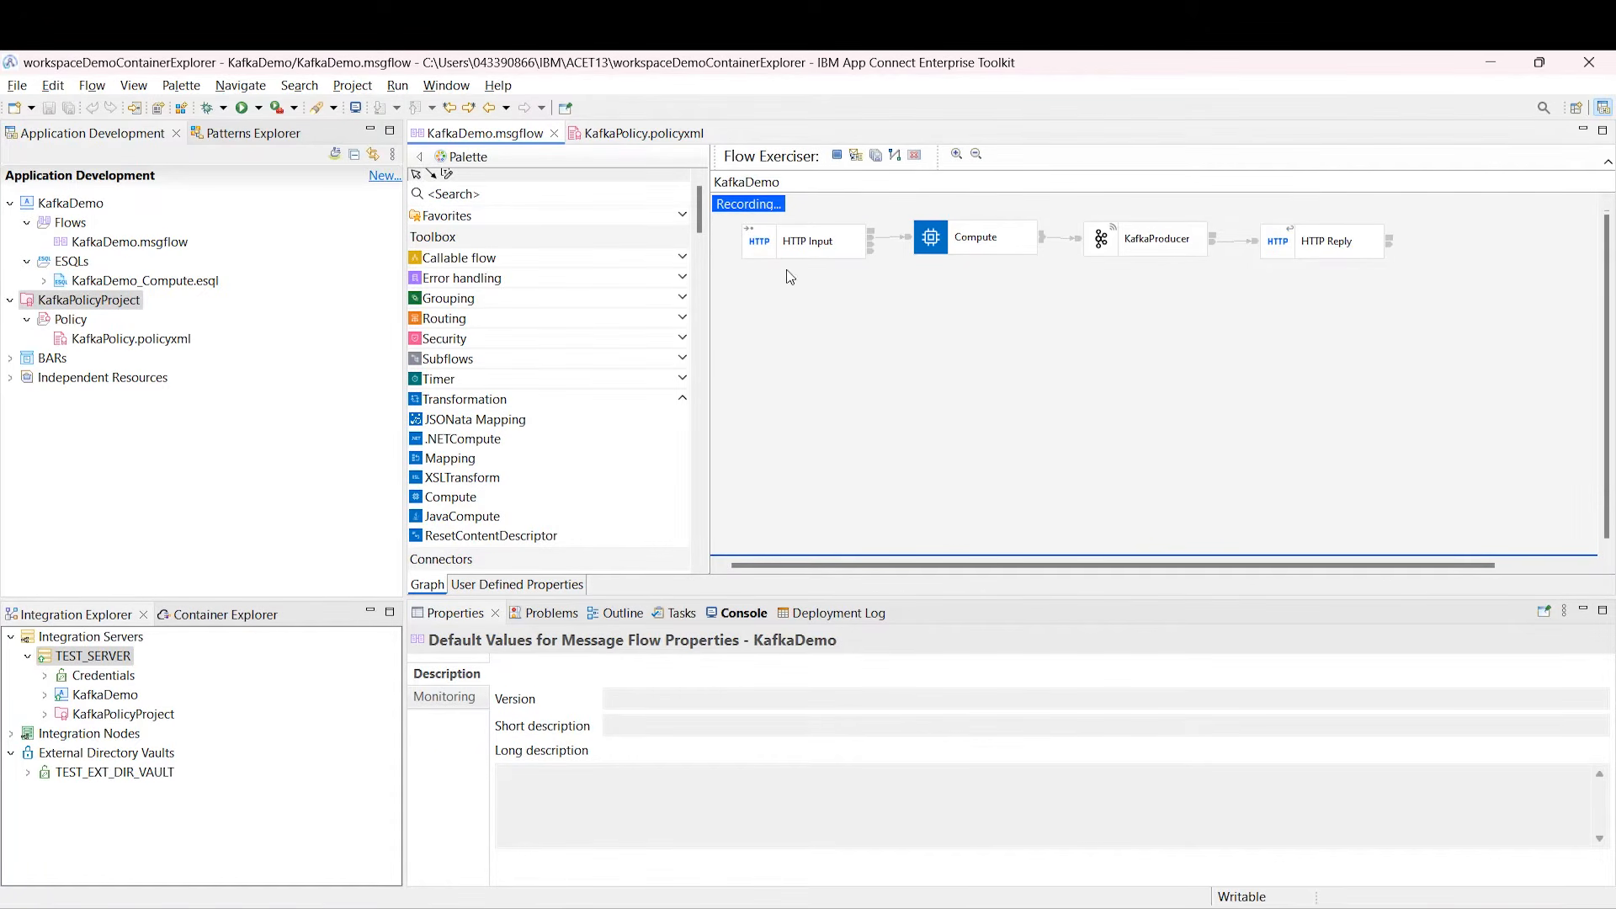
Step: Send a new test message with the pasted Name and Age JSON body
click(855, 156)
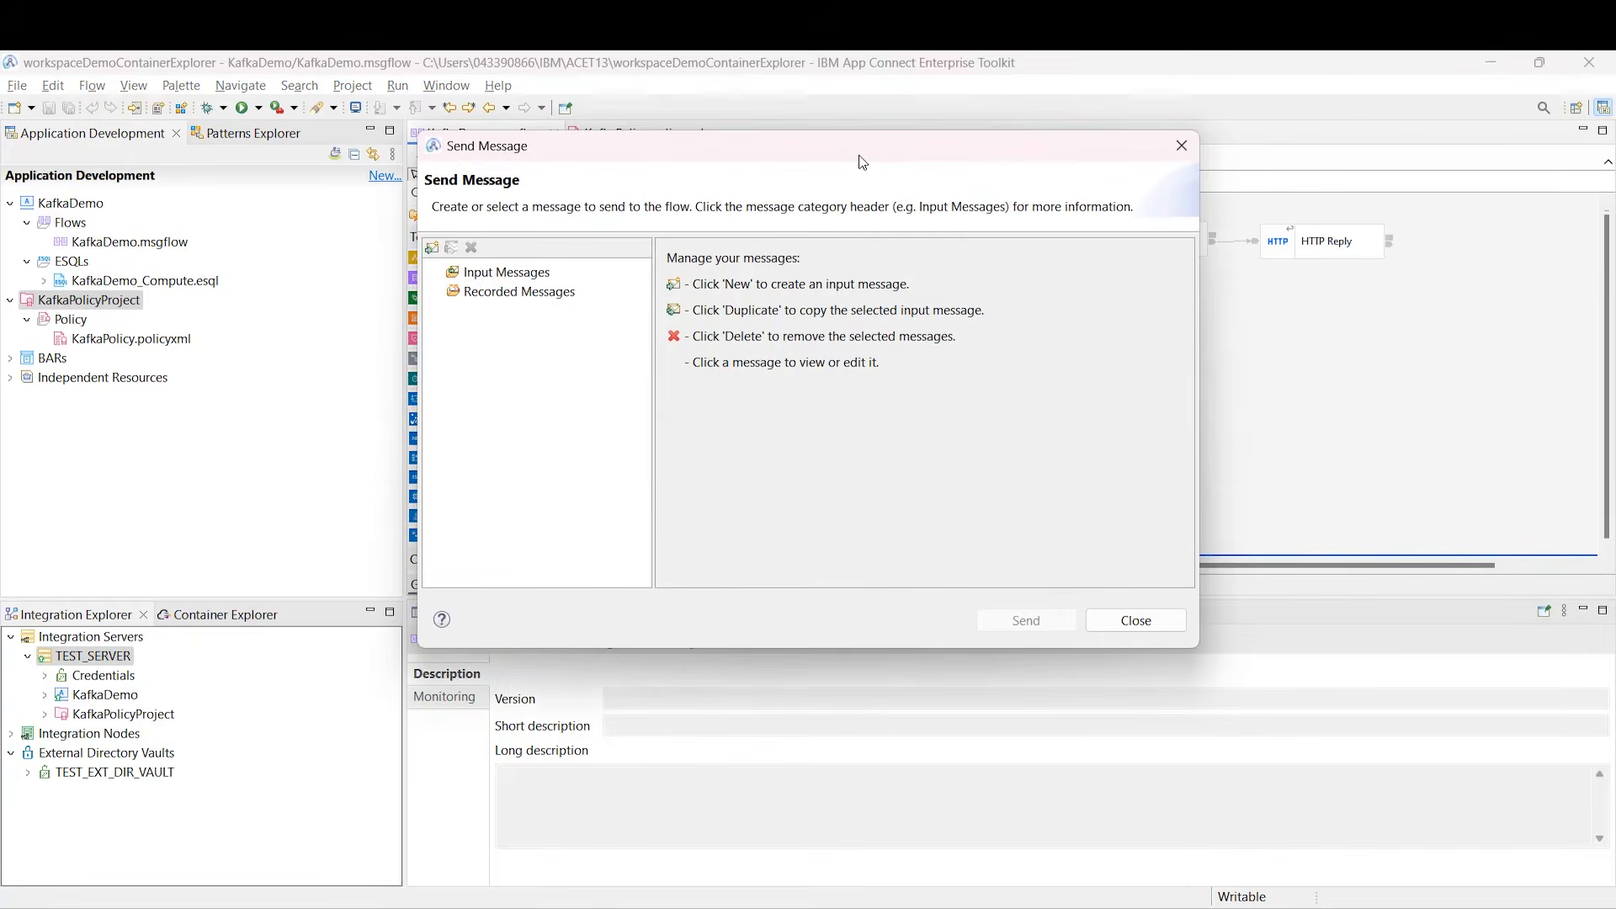
click(431, 248)
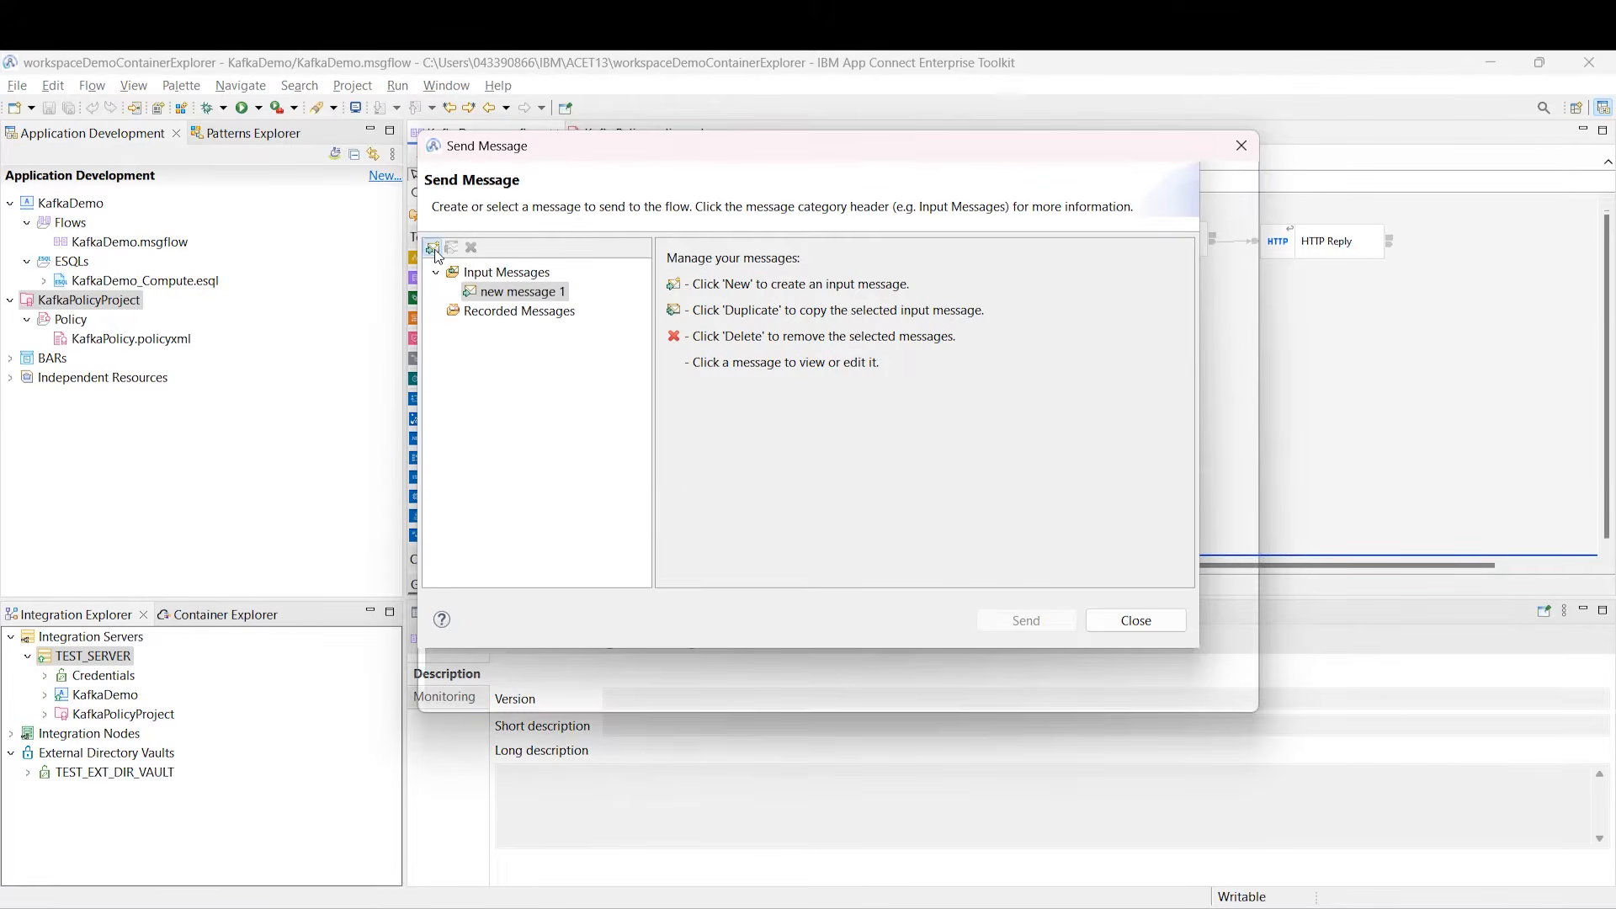
click(828, 455)
text({   "Name": "Ben",   "Age": 46 })
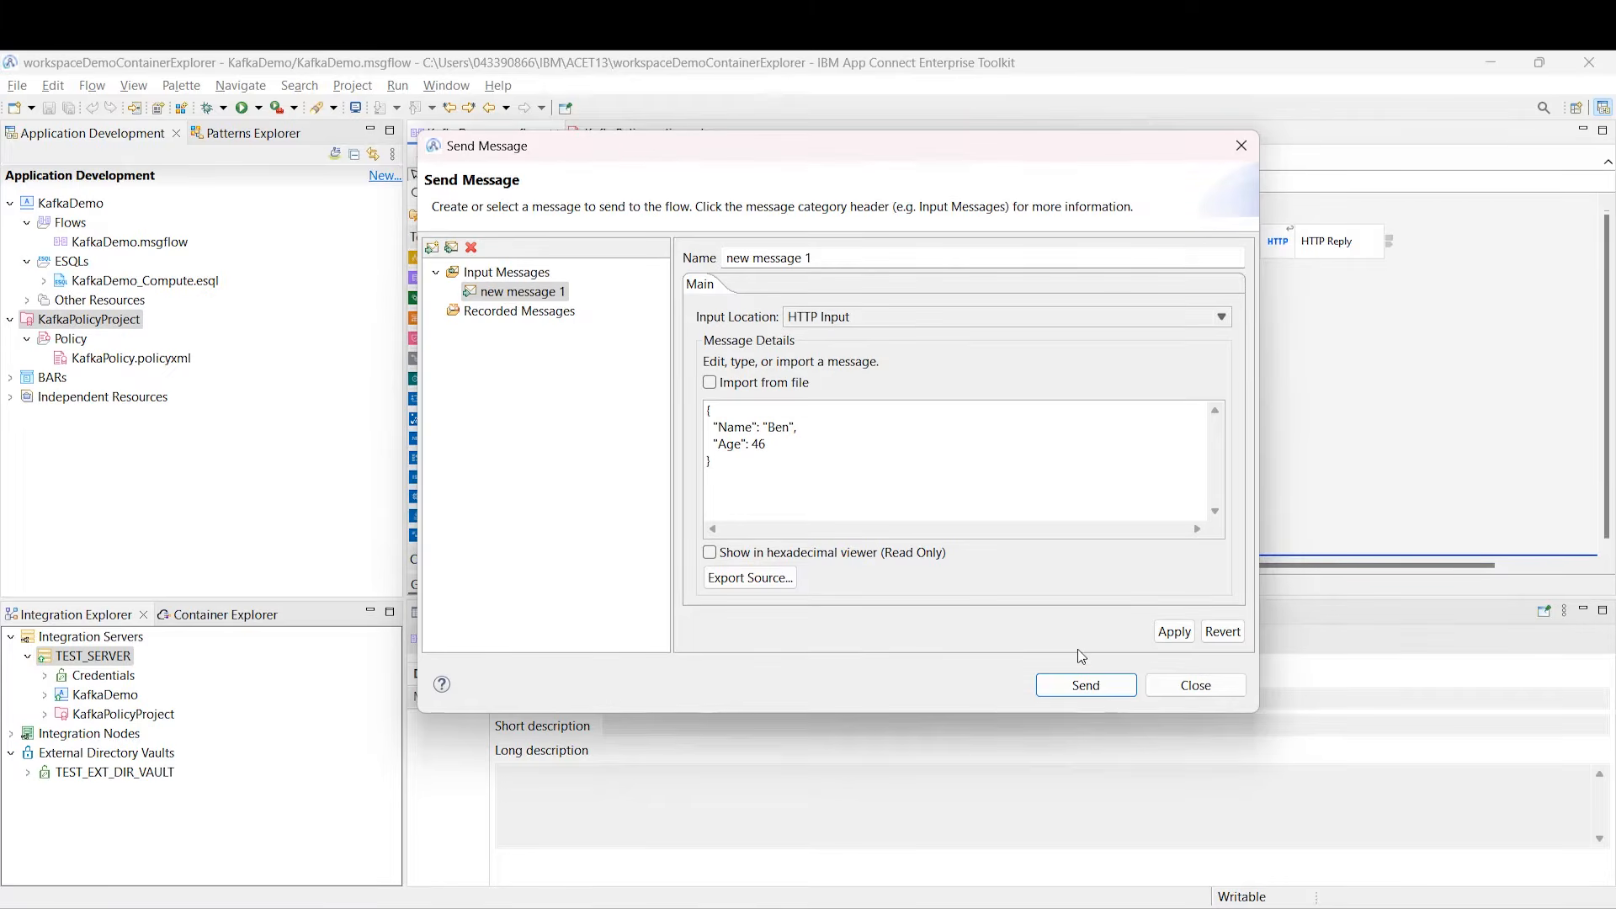
click(1085, 684)
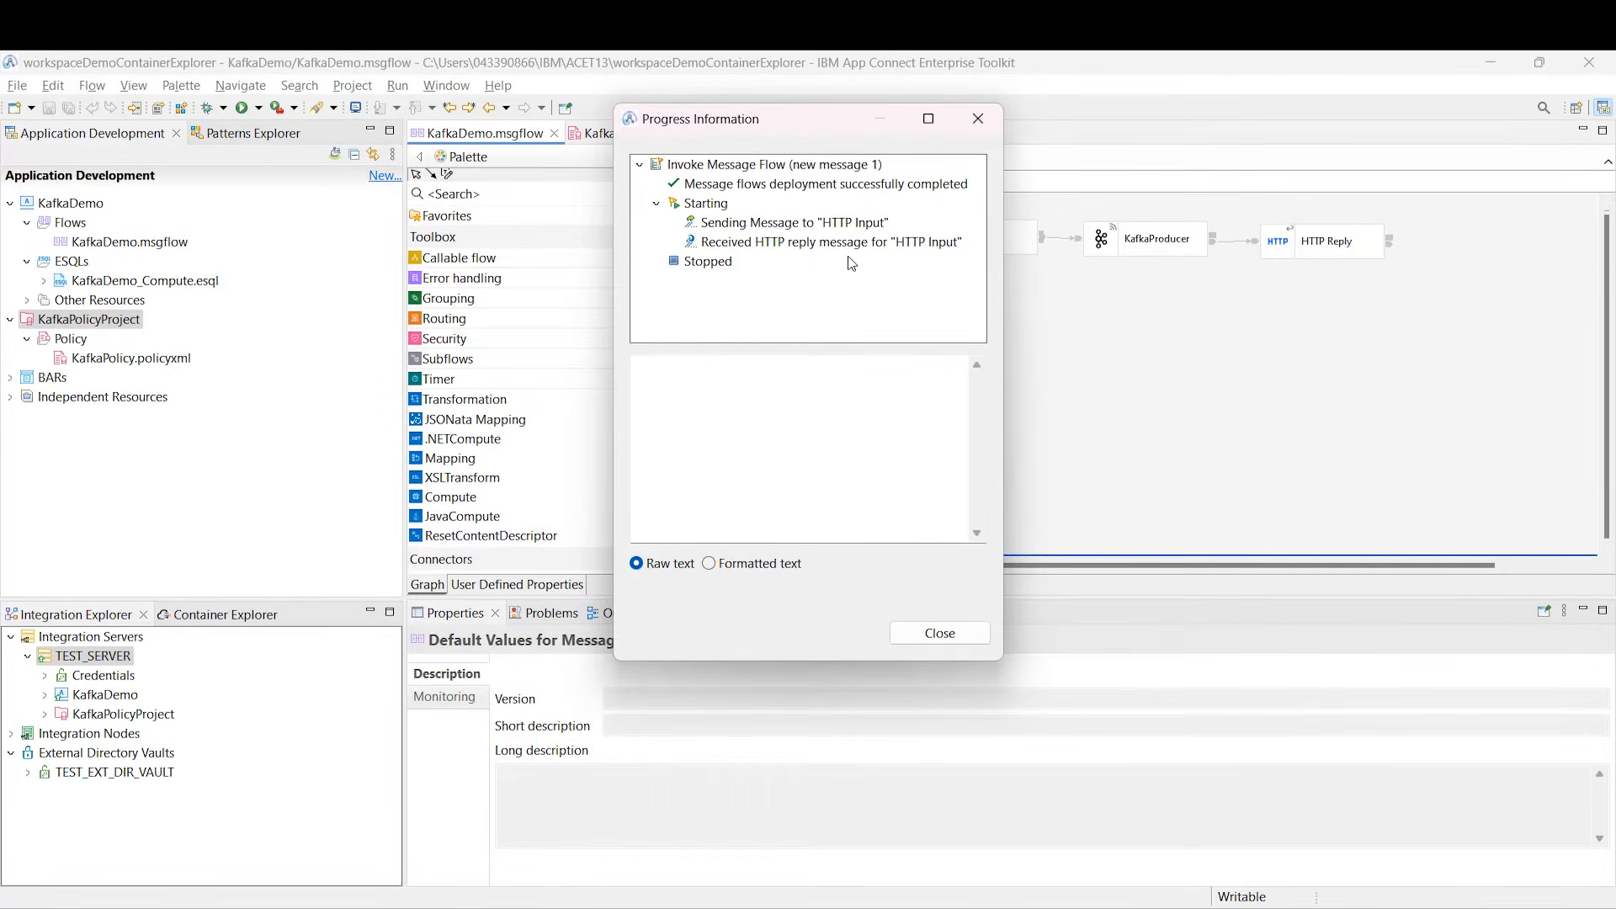
Step: Check the HTTP reply shows FavouriteTeam Tottenham Hotspur for Age 46, then return to Designer
click(837, 244)
drag(875, 418, 611, 413)
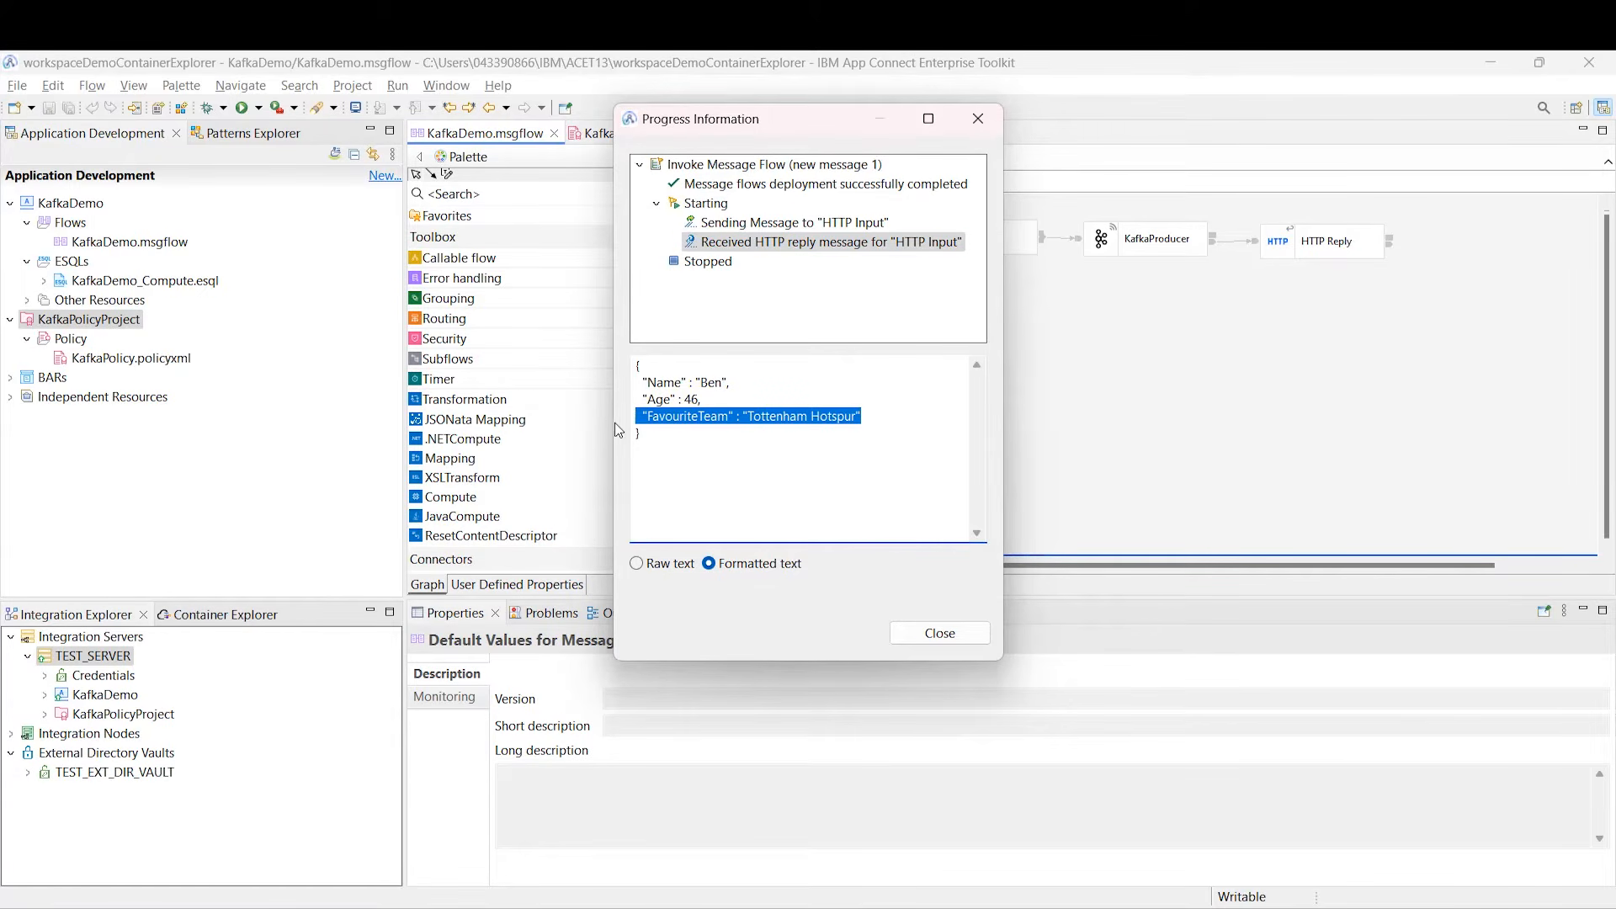
click(926, 635)
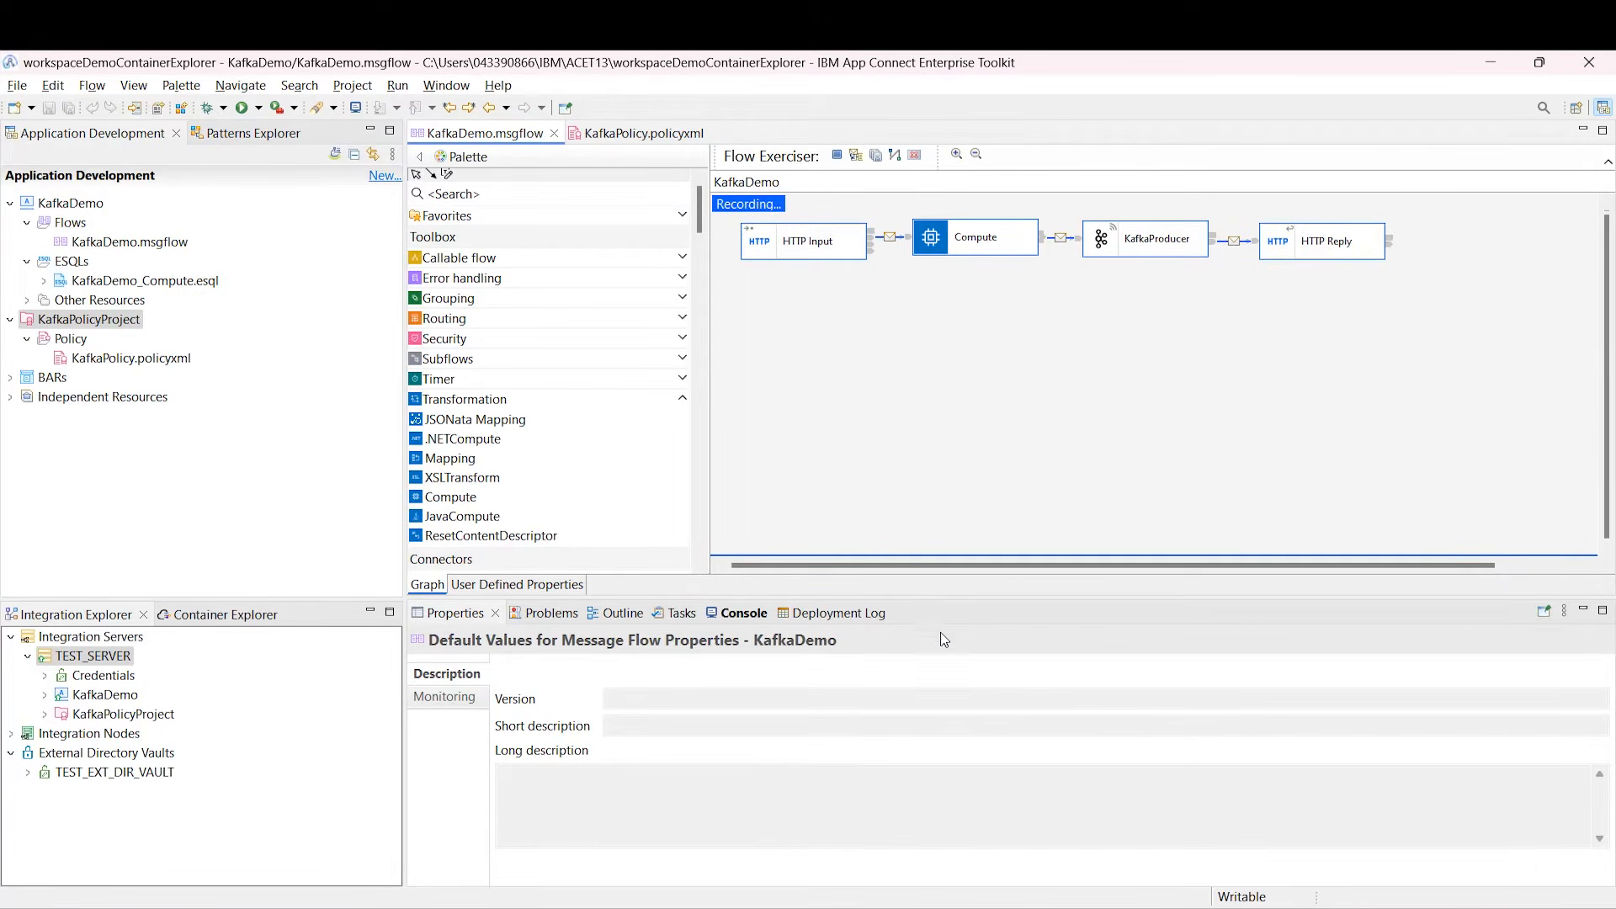
key(alt+Tab)
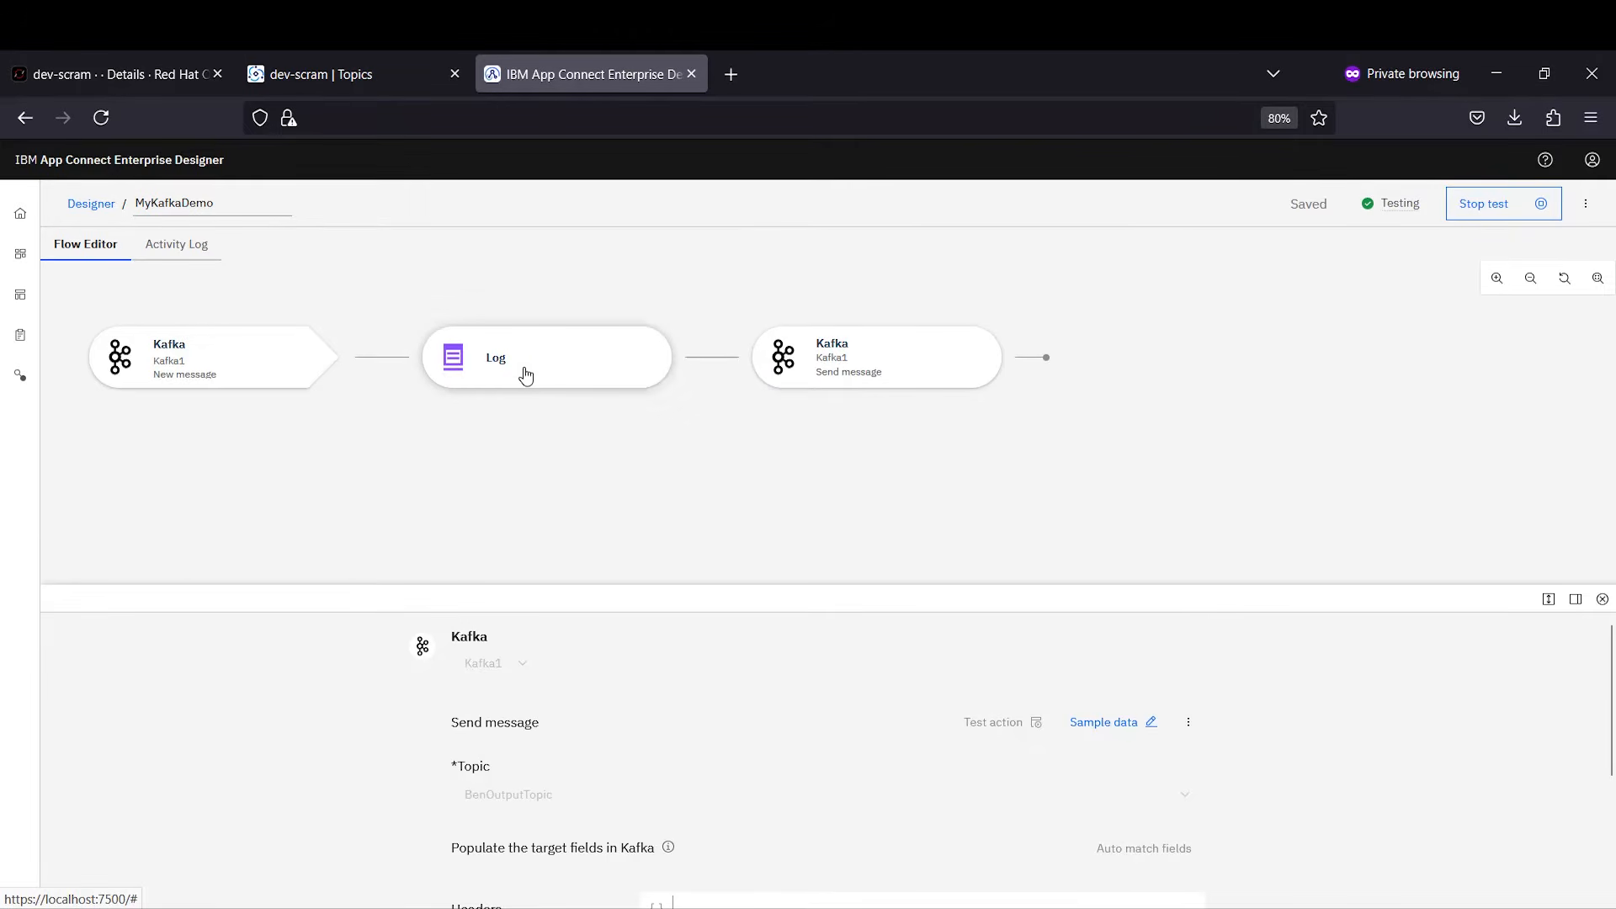
Step: Refresh MyKafkaDemo's Activity Log and highlight the 'Message has been retrieved from Kafka!' entry
click(174, 245)
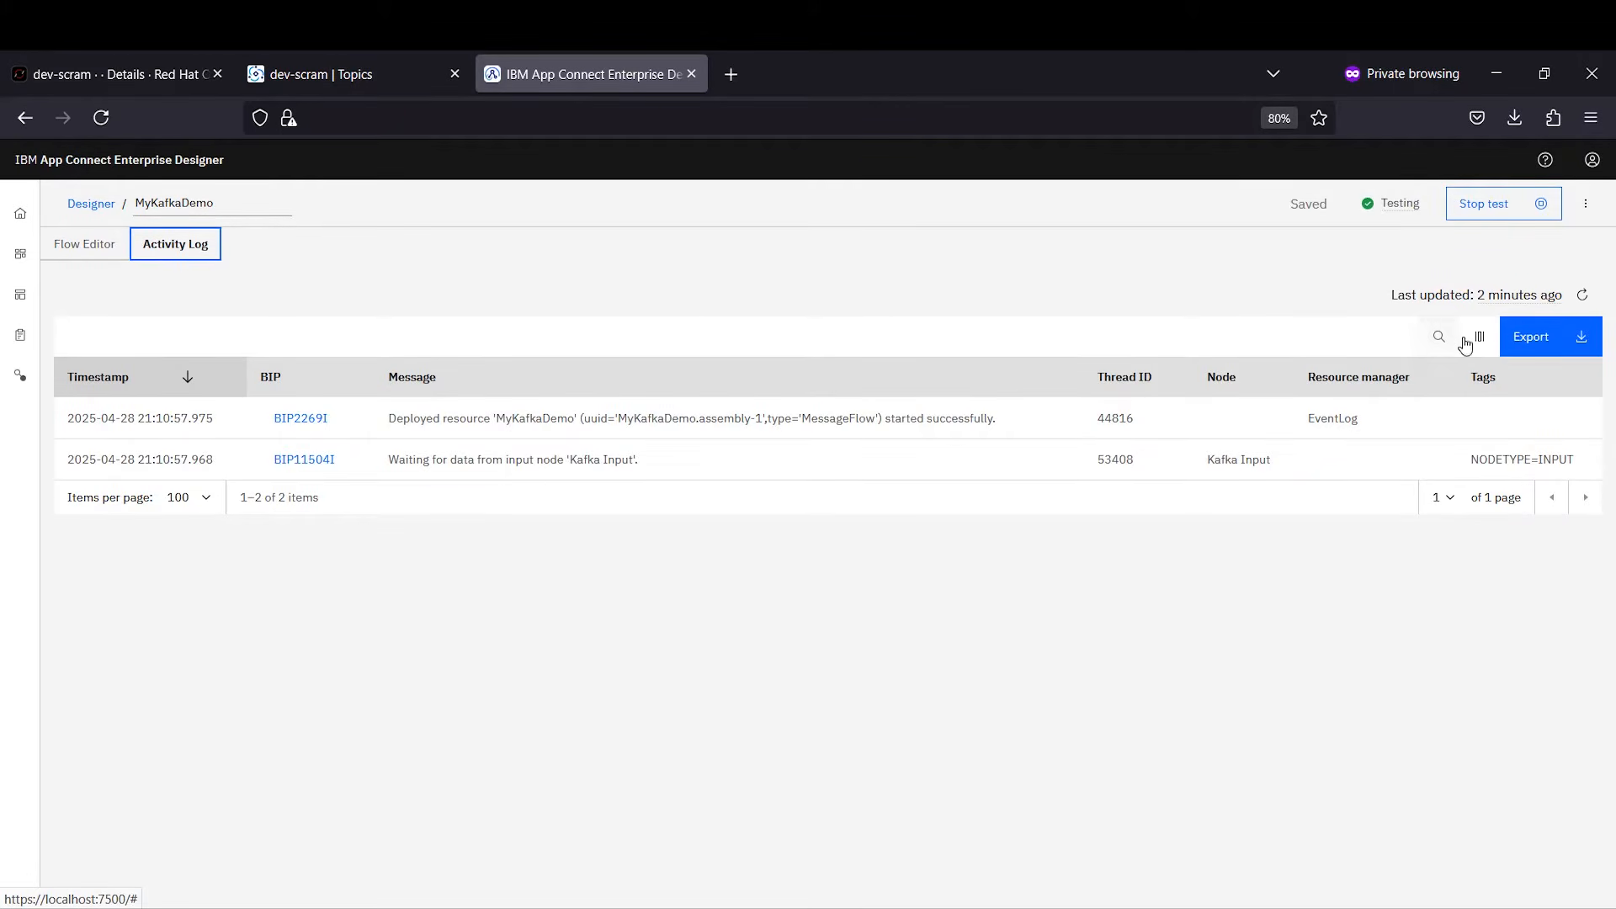
click(1583, 296)
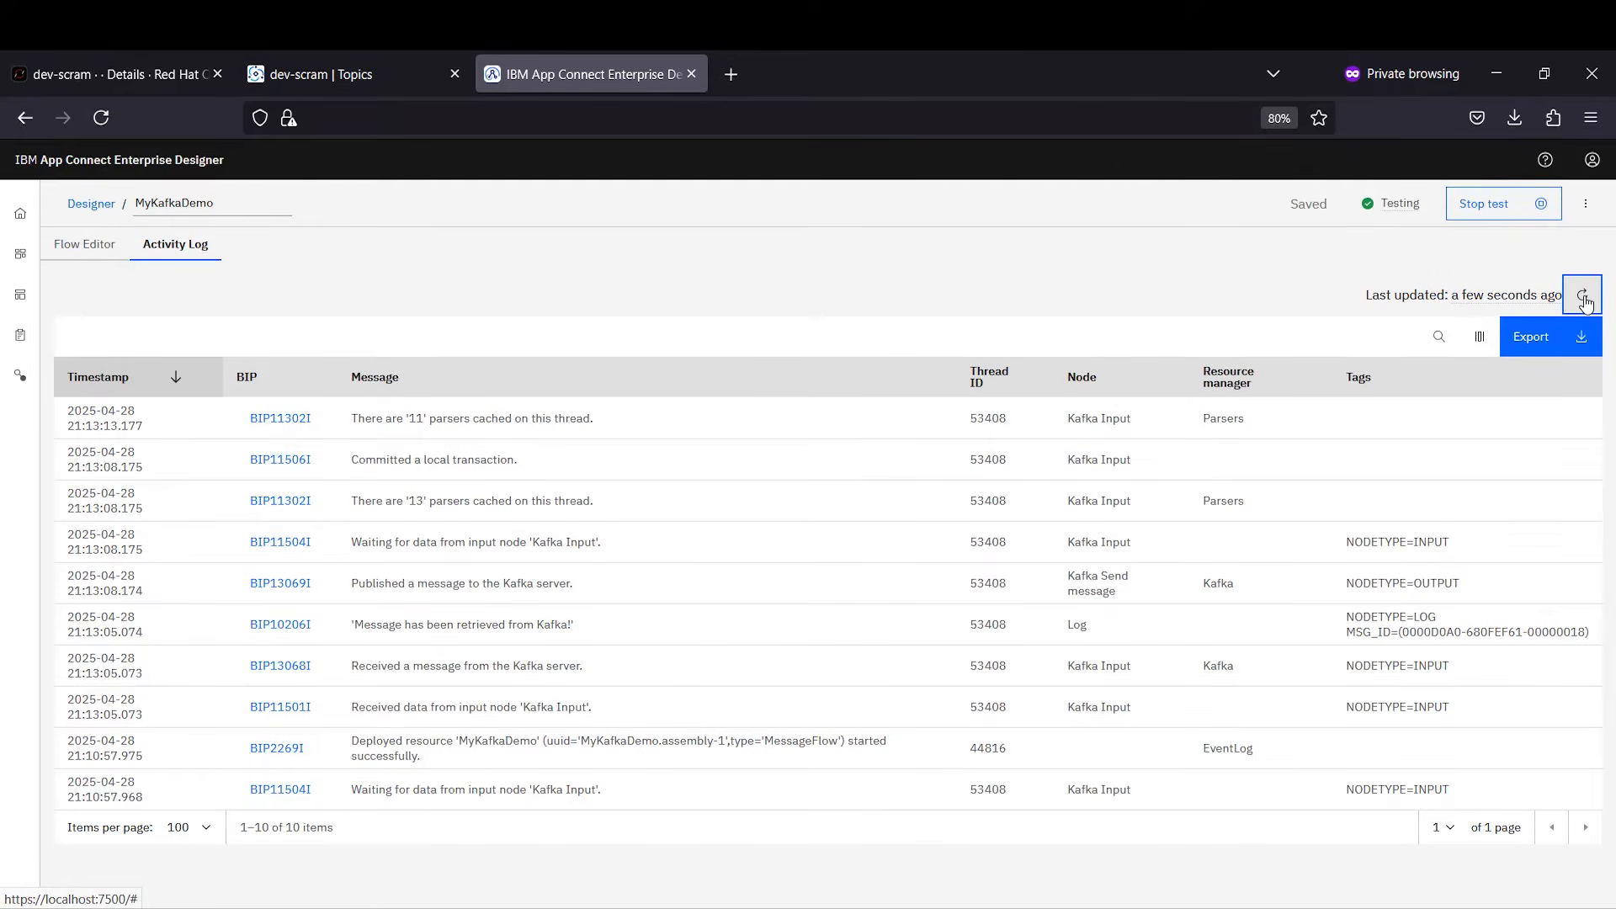
drag(592, 627, 338, 629)
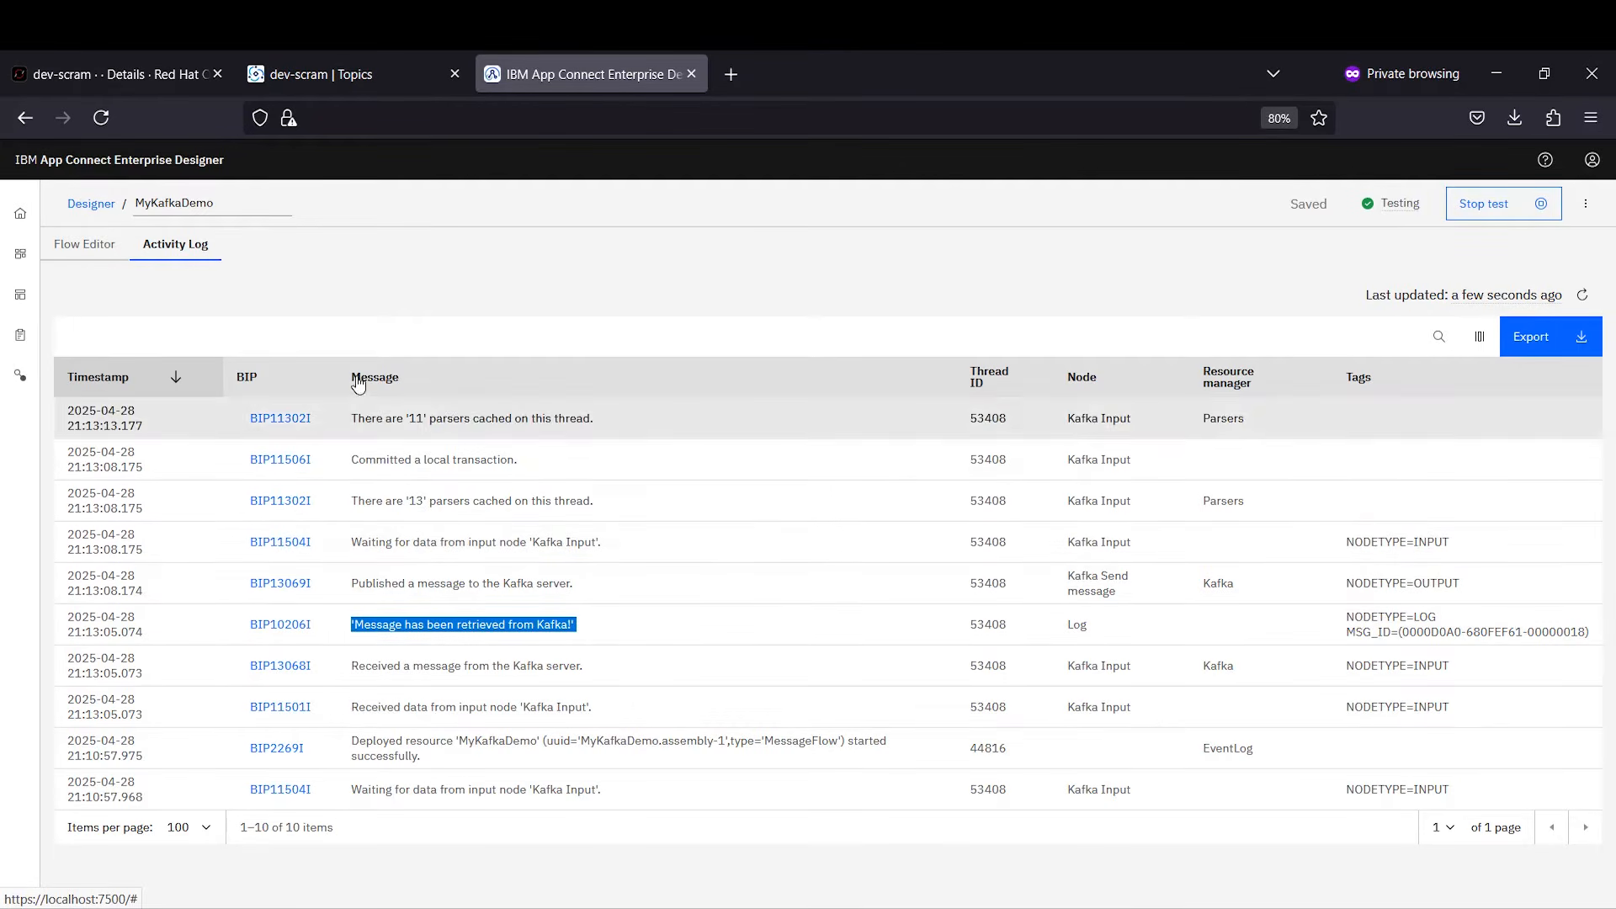
Step: View BenOutputTopic's offset 0 message: Name, Age 46, FavouriteTeam Tottenham Hotspur
click(318, 80)
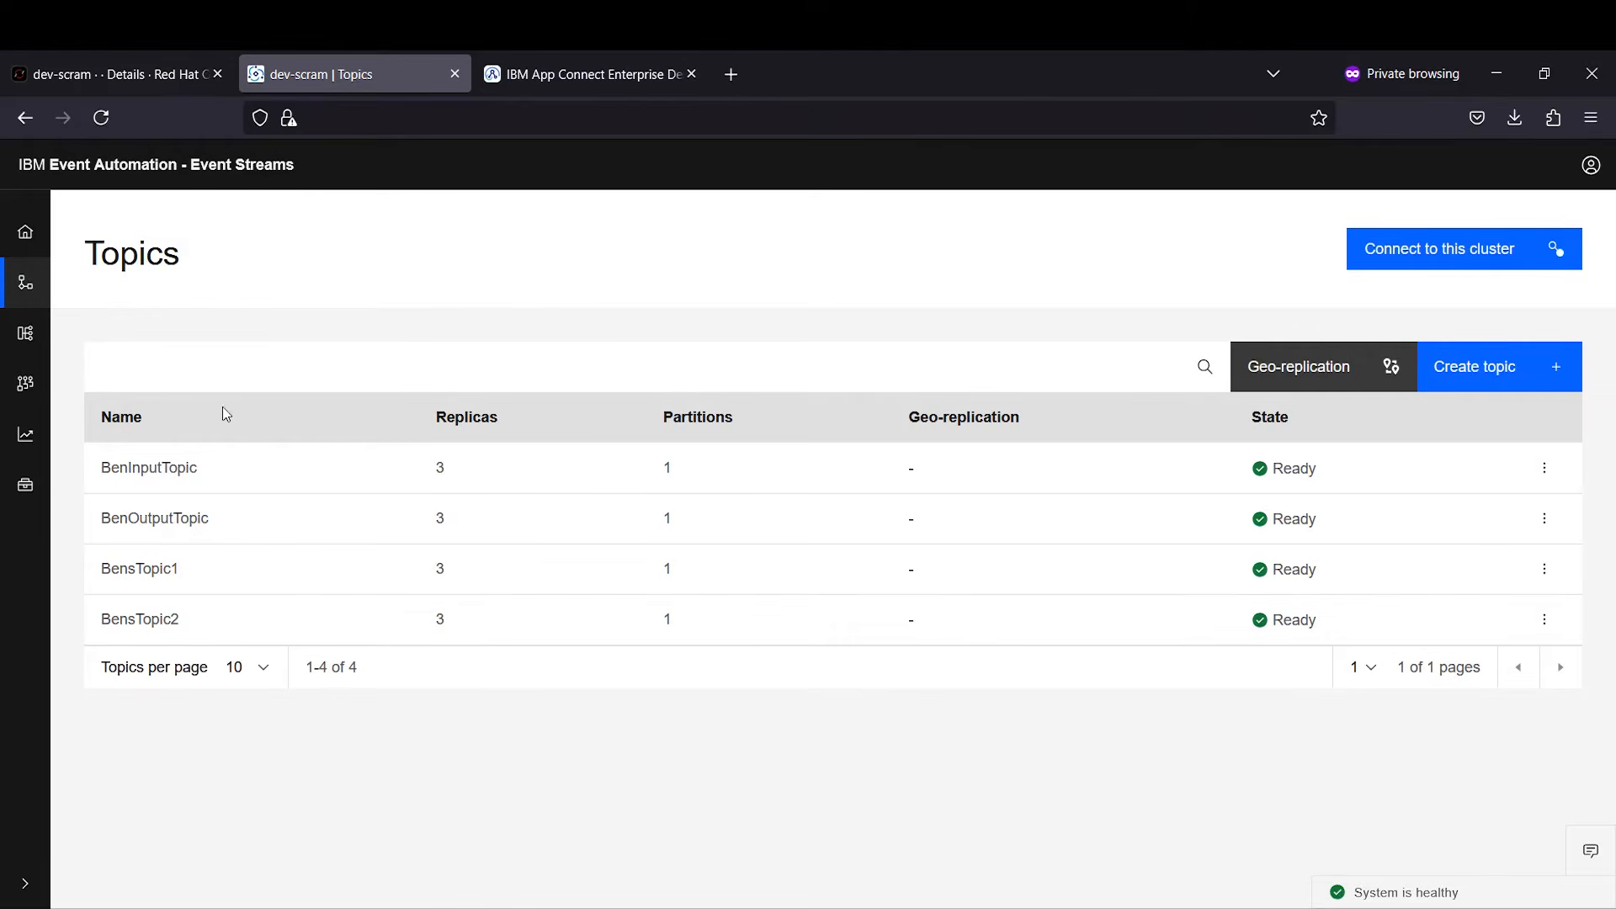
click(177, 515)
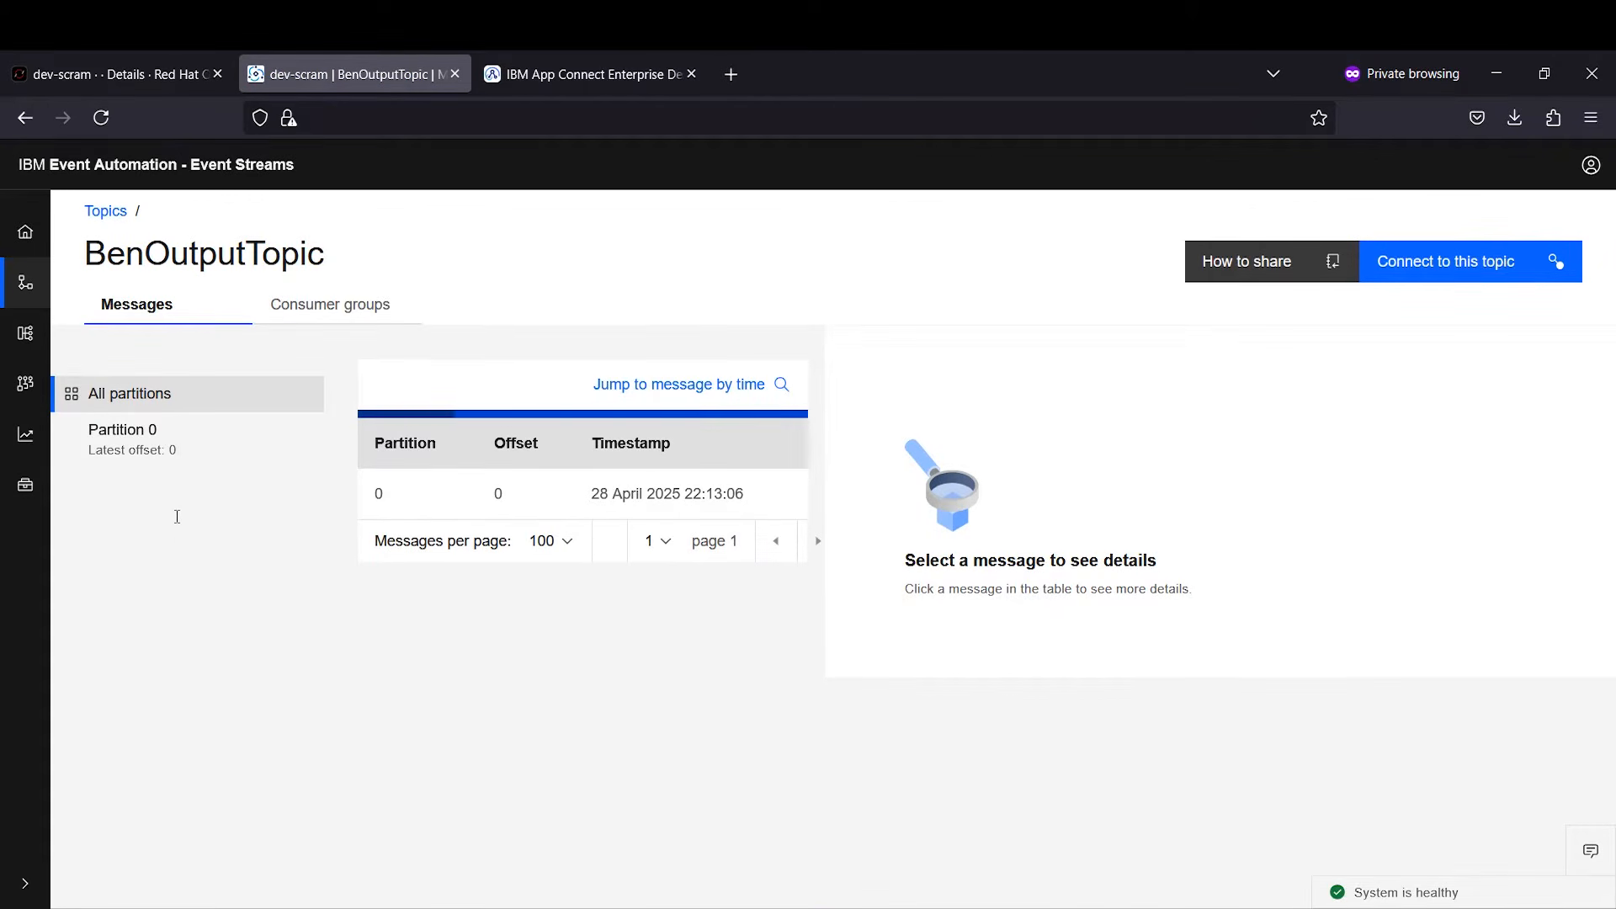
double_click(422, 501)
click(427, 543)
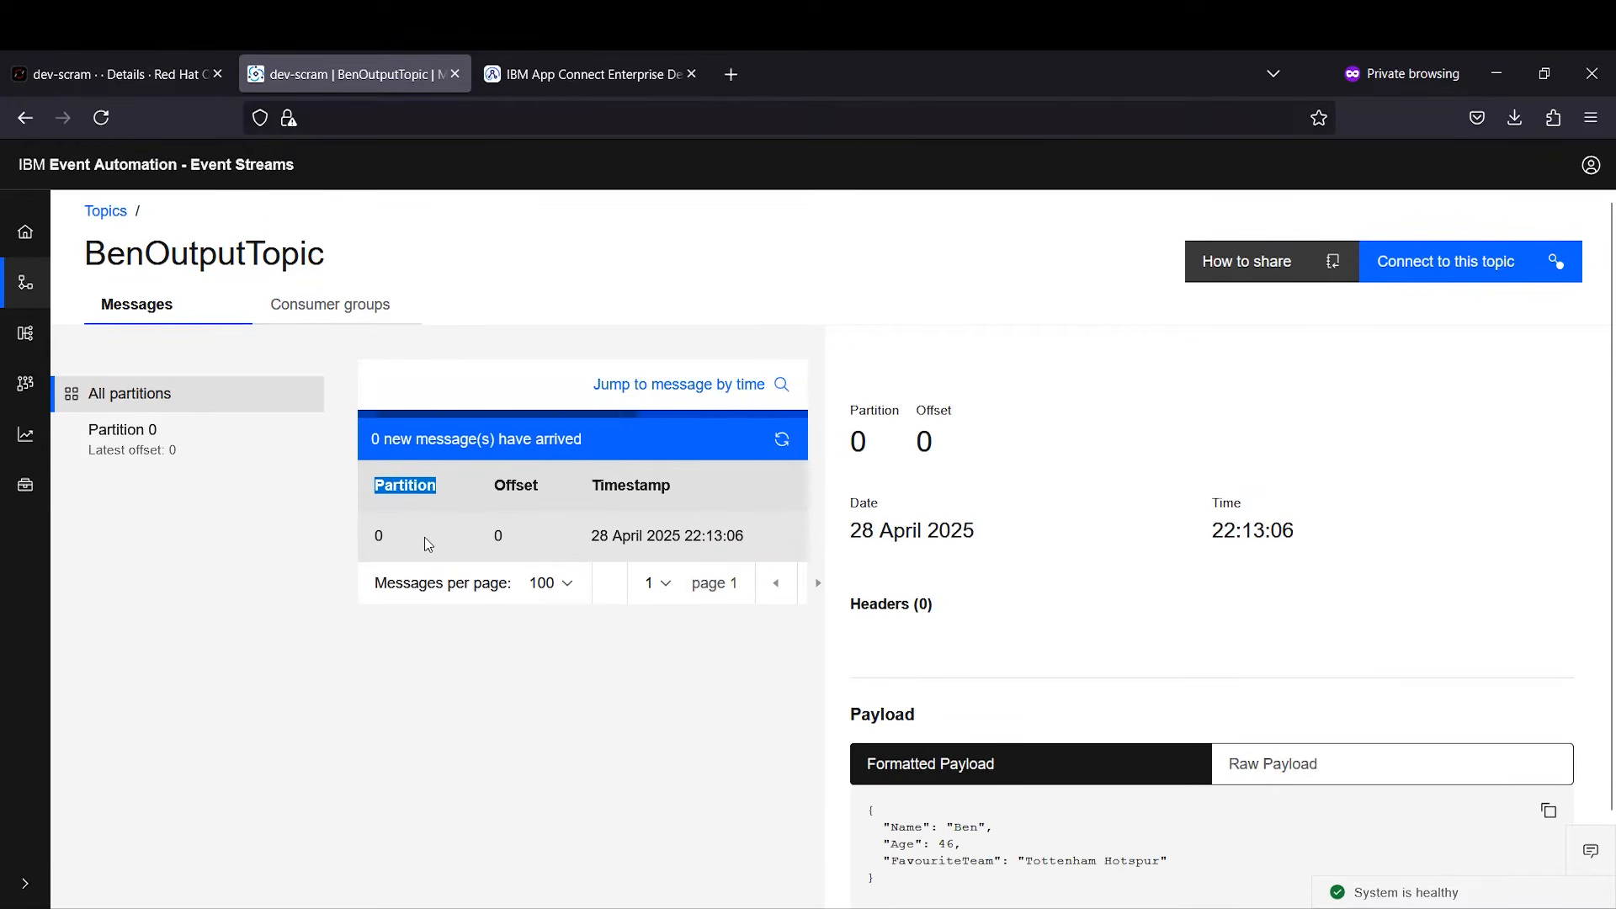
drag(955, 884, 854, 816)
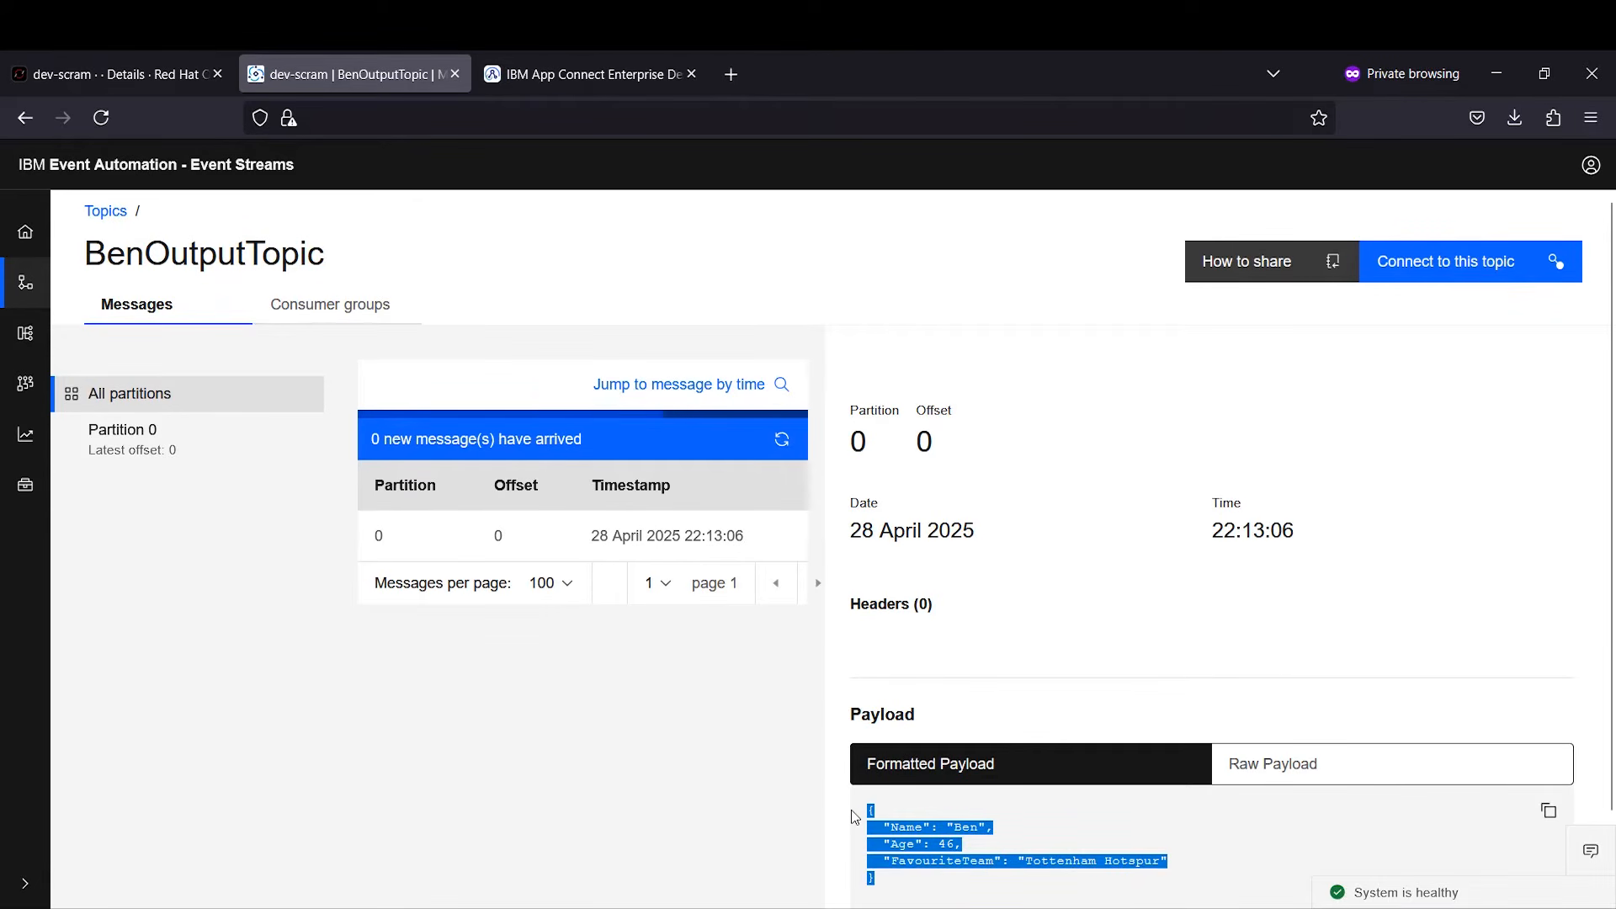
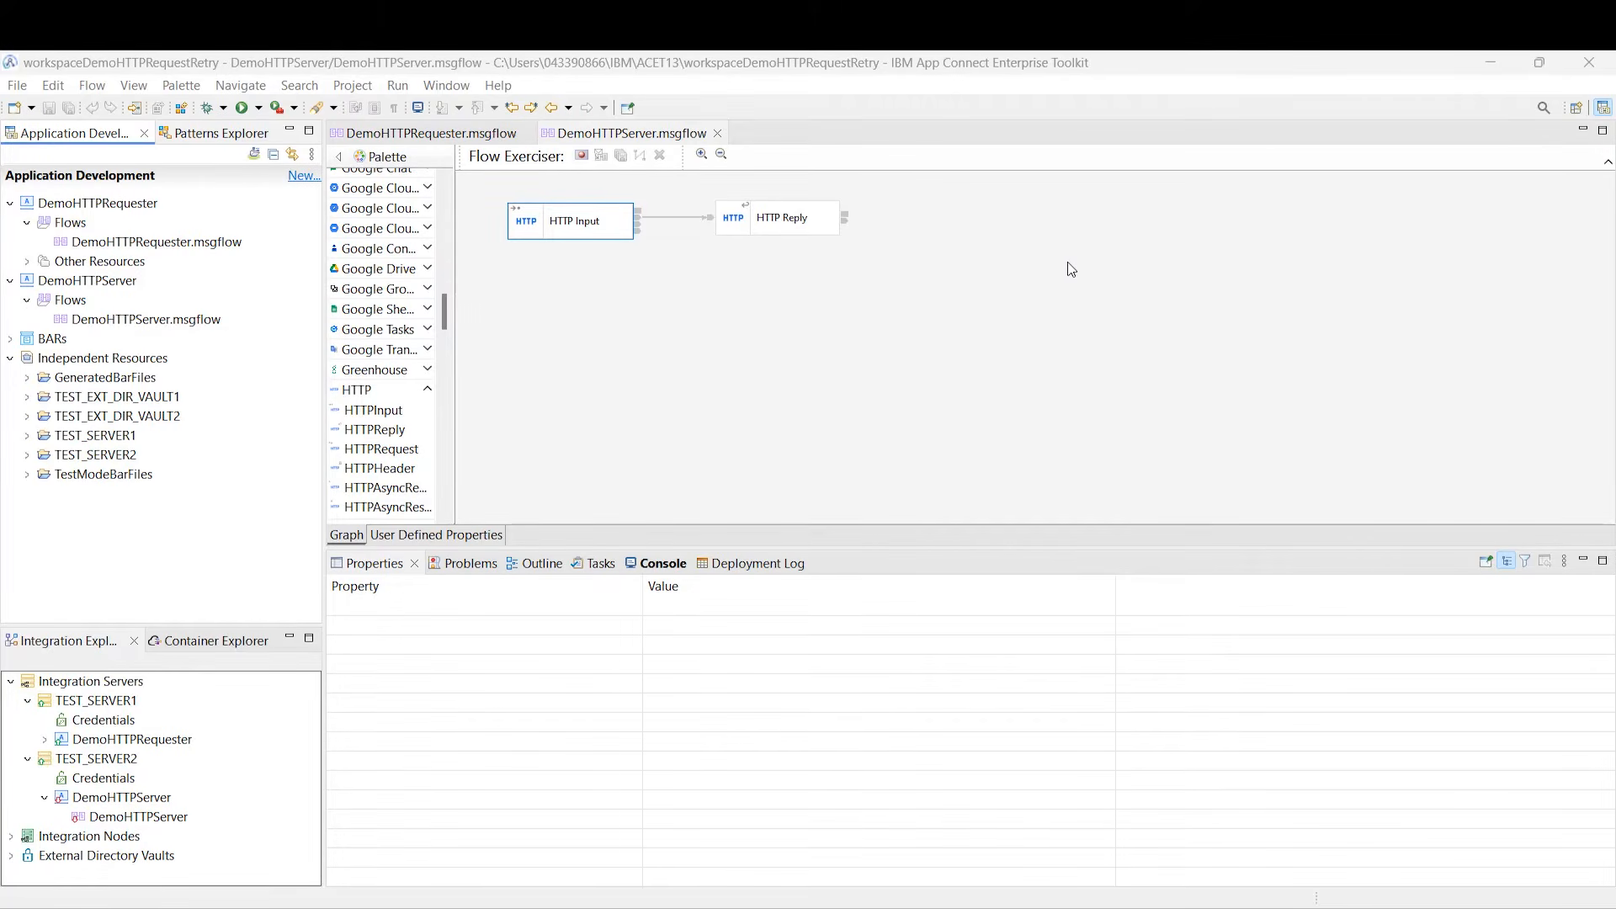
Step: Review TEST_SERVER1's HTTP listener port, TEST_SERVER2's properties, and the deployed DemoHTTPServer flow's status
click(106, 702)
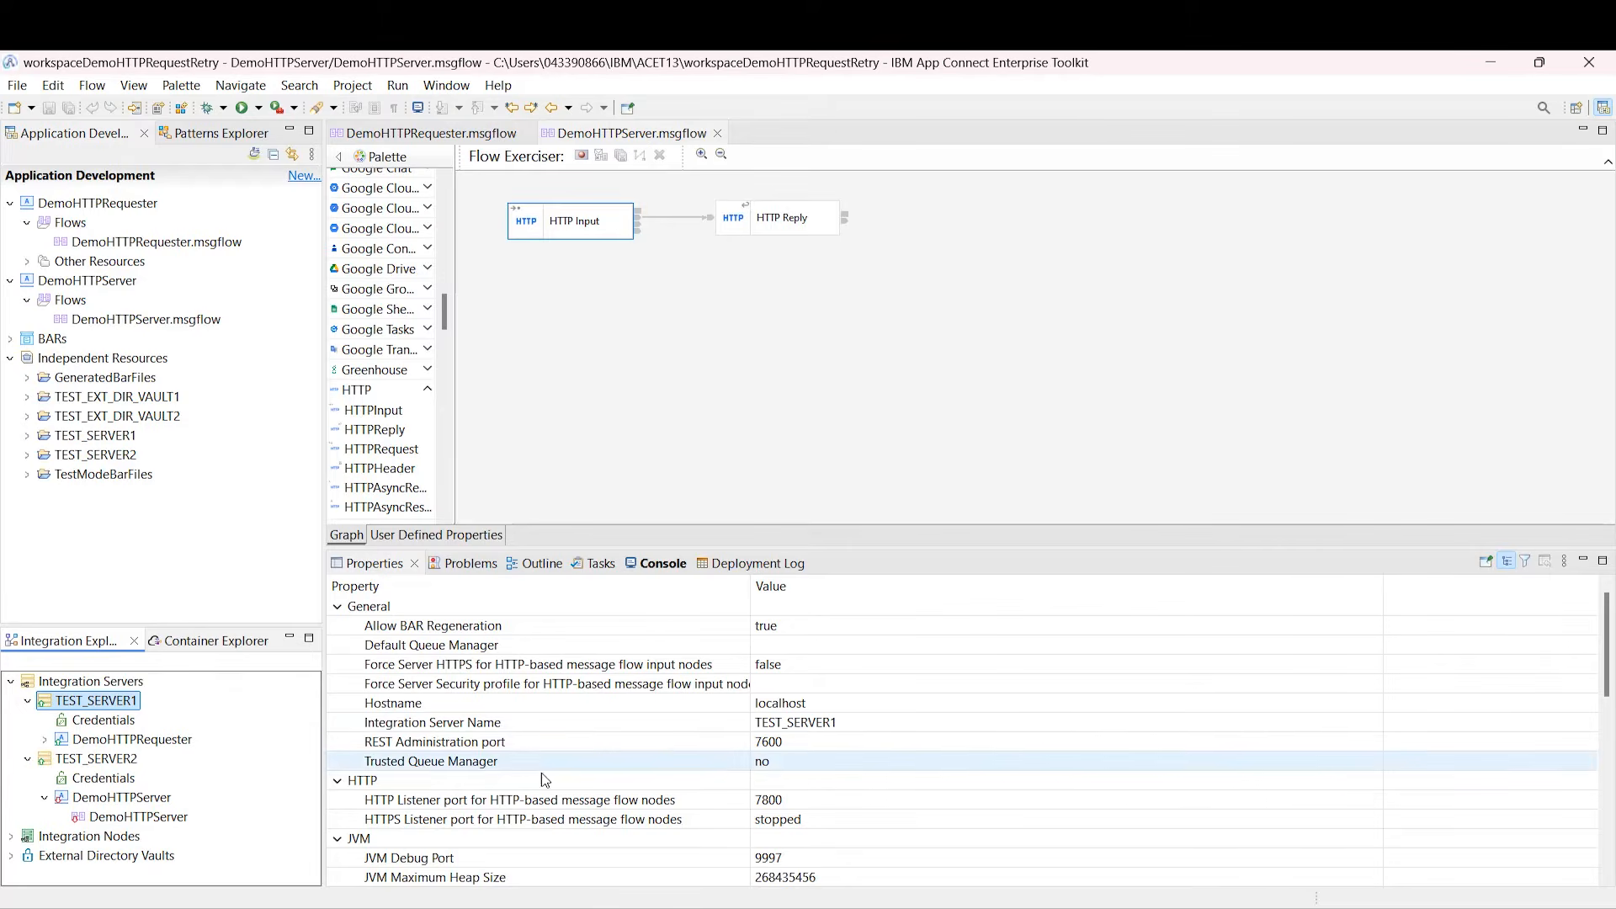
click(730, 802)
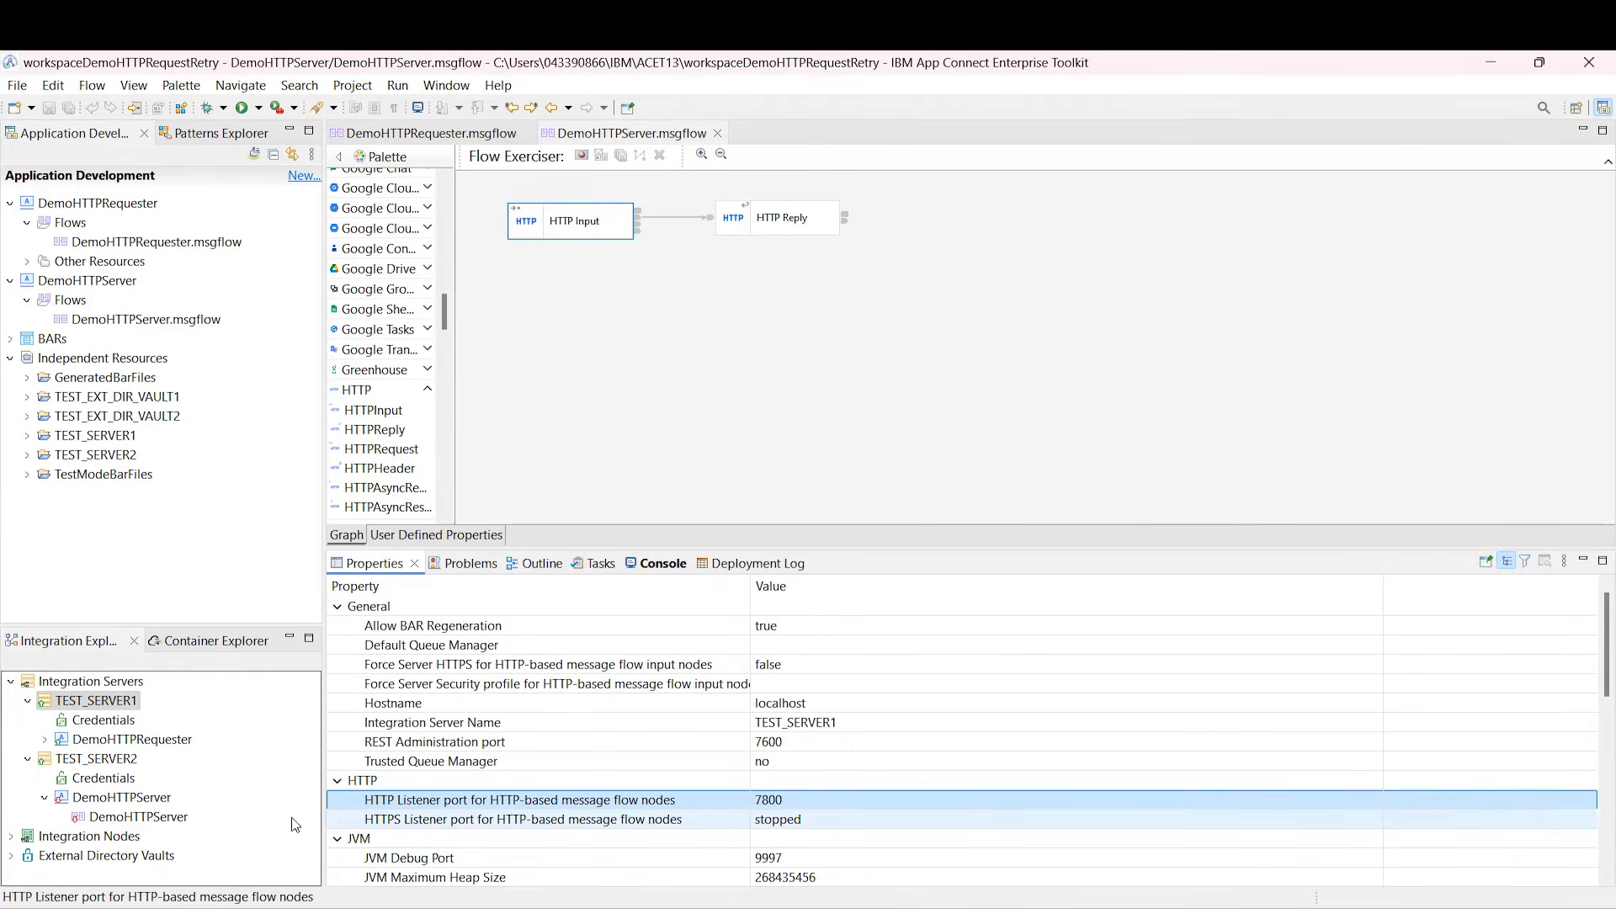
click(148, 759)
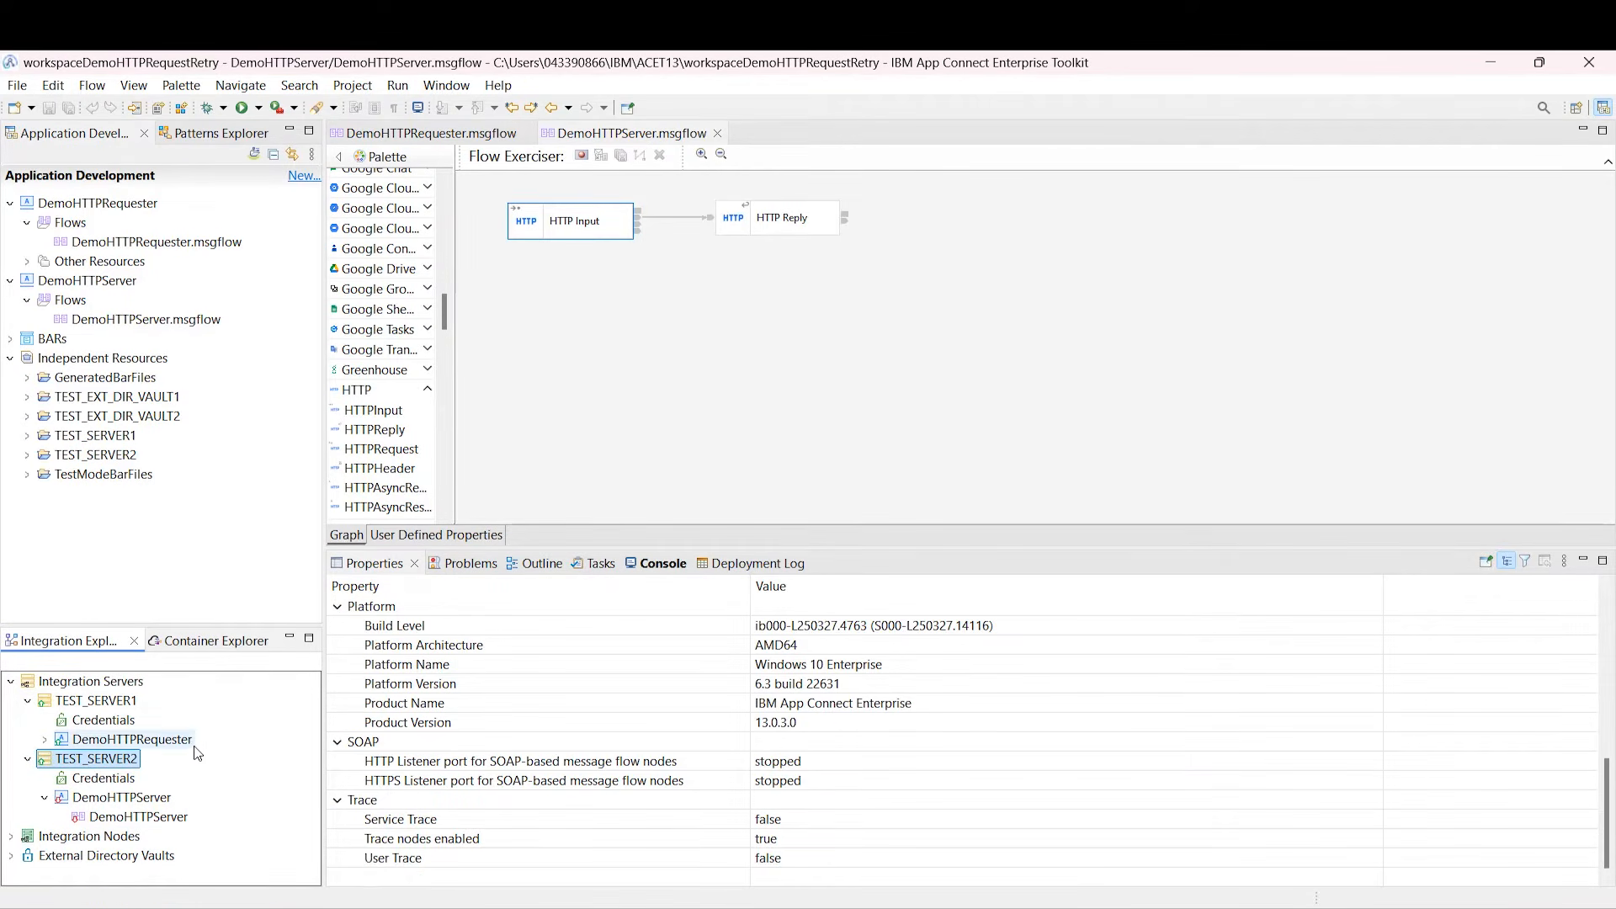
click(112, 818)
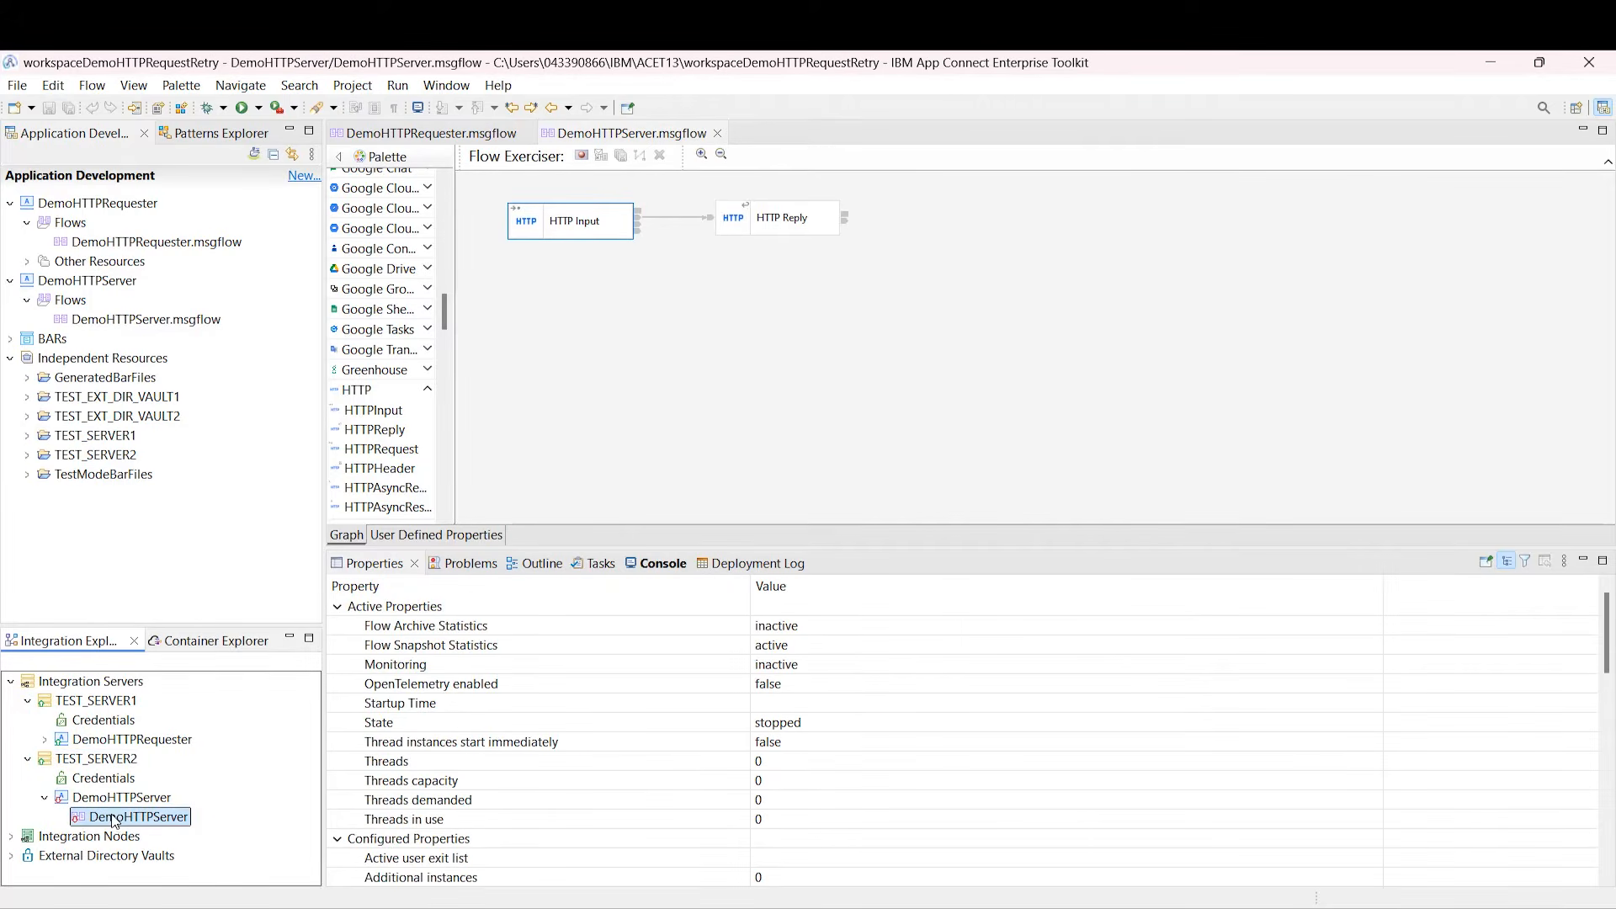
Step: Show the DemoHTTPServer HTTP Input node's path suffix /DemoHTTPServer
click(769, 328)
click(581, 226)
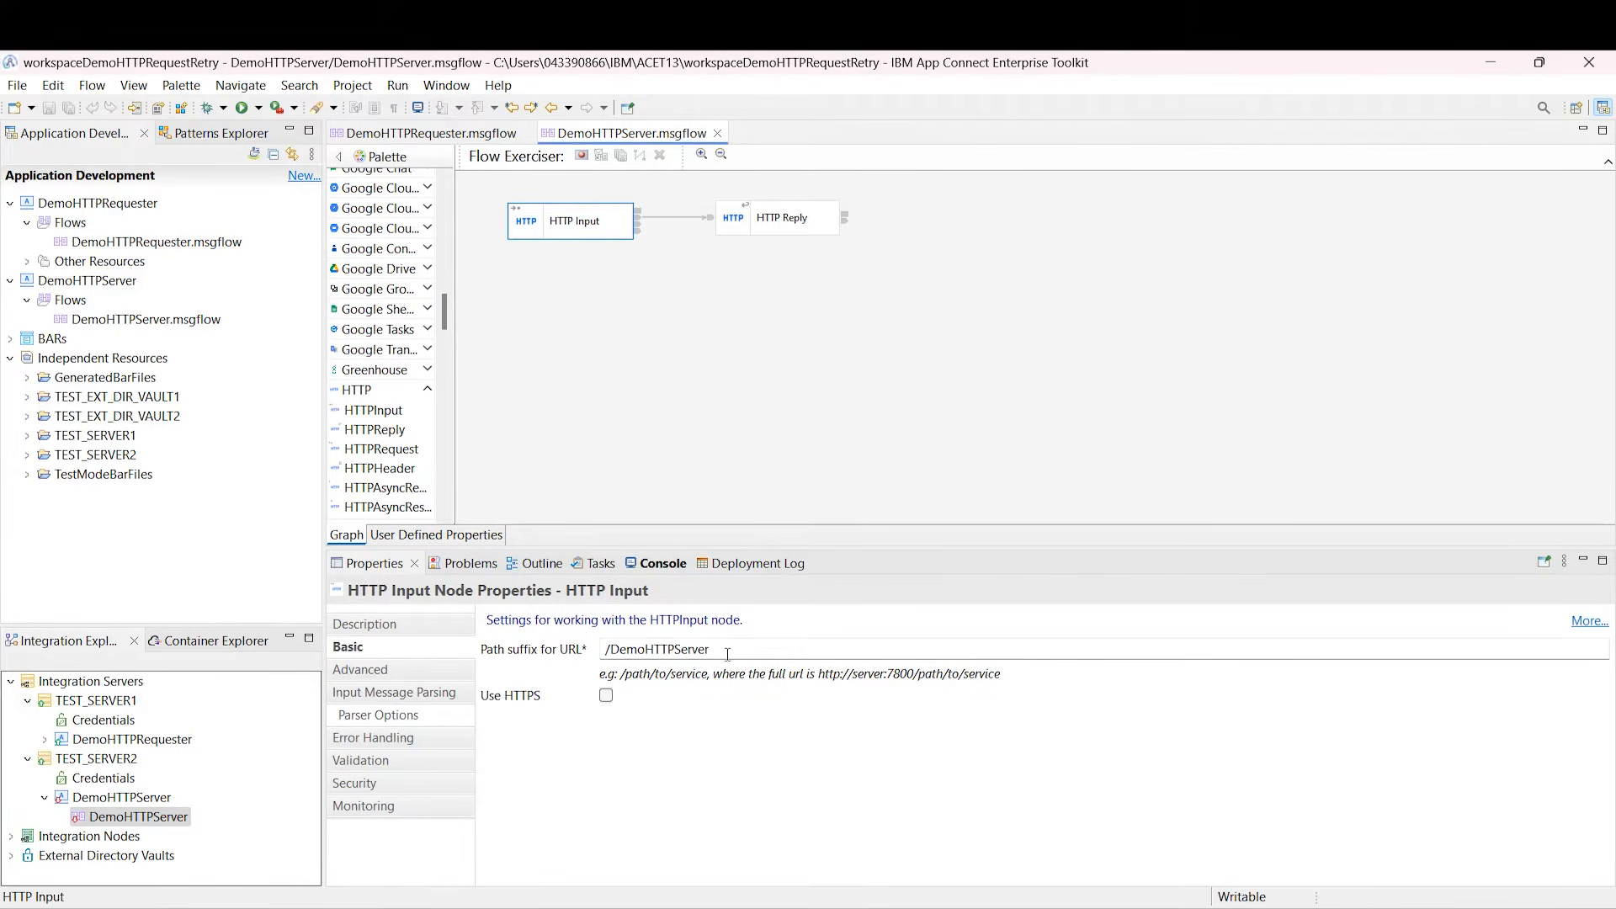
triple_click(727, 654)
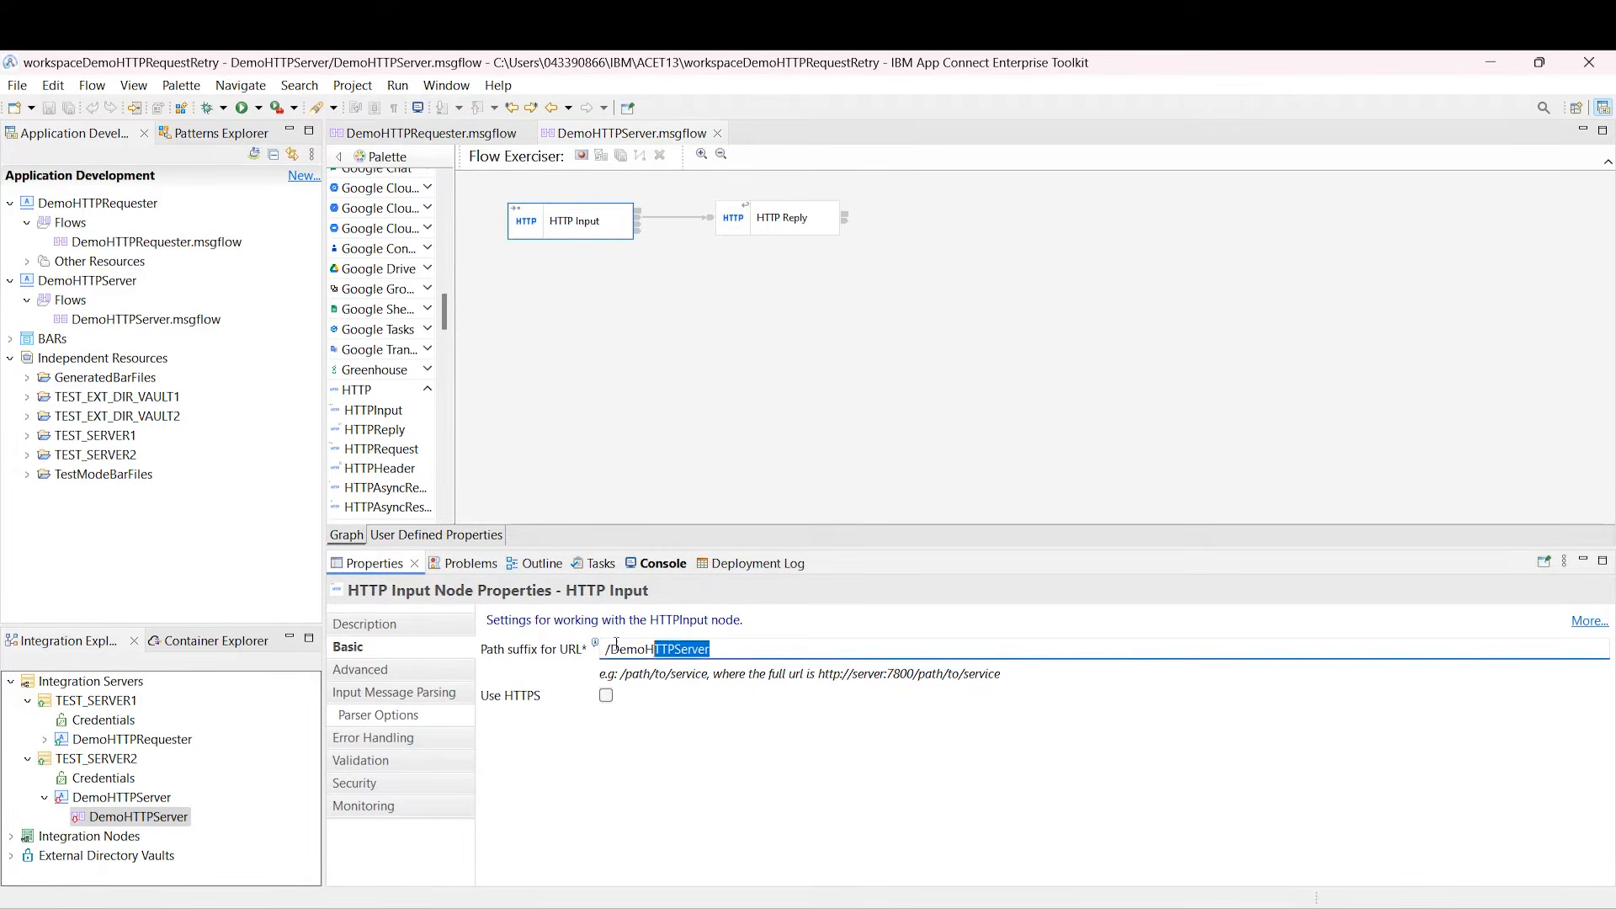
click(447, 132)
click(584, 269)
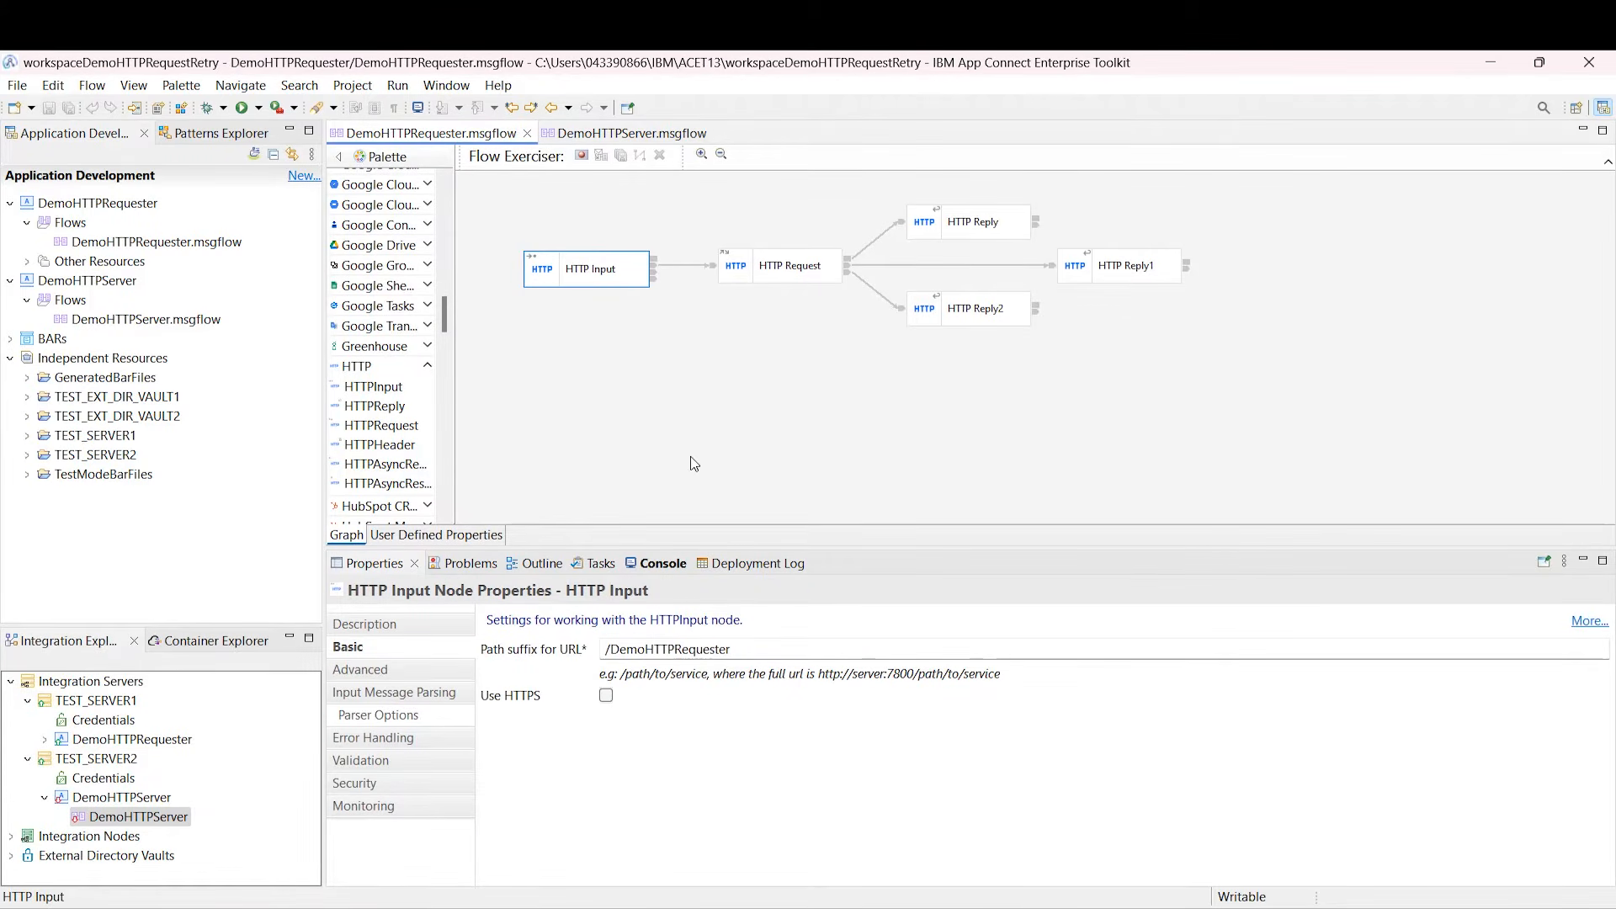
triple_click(739, 648)
click(766, 287)
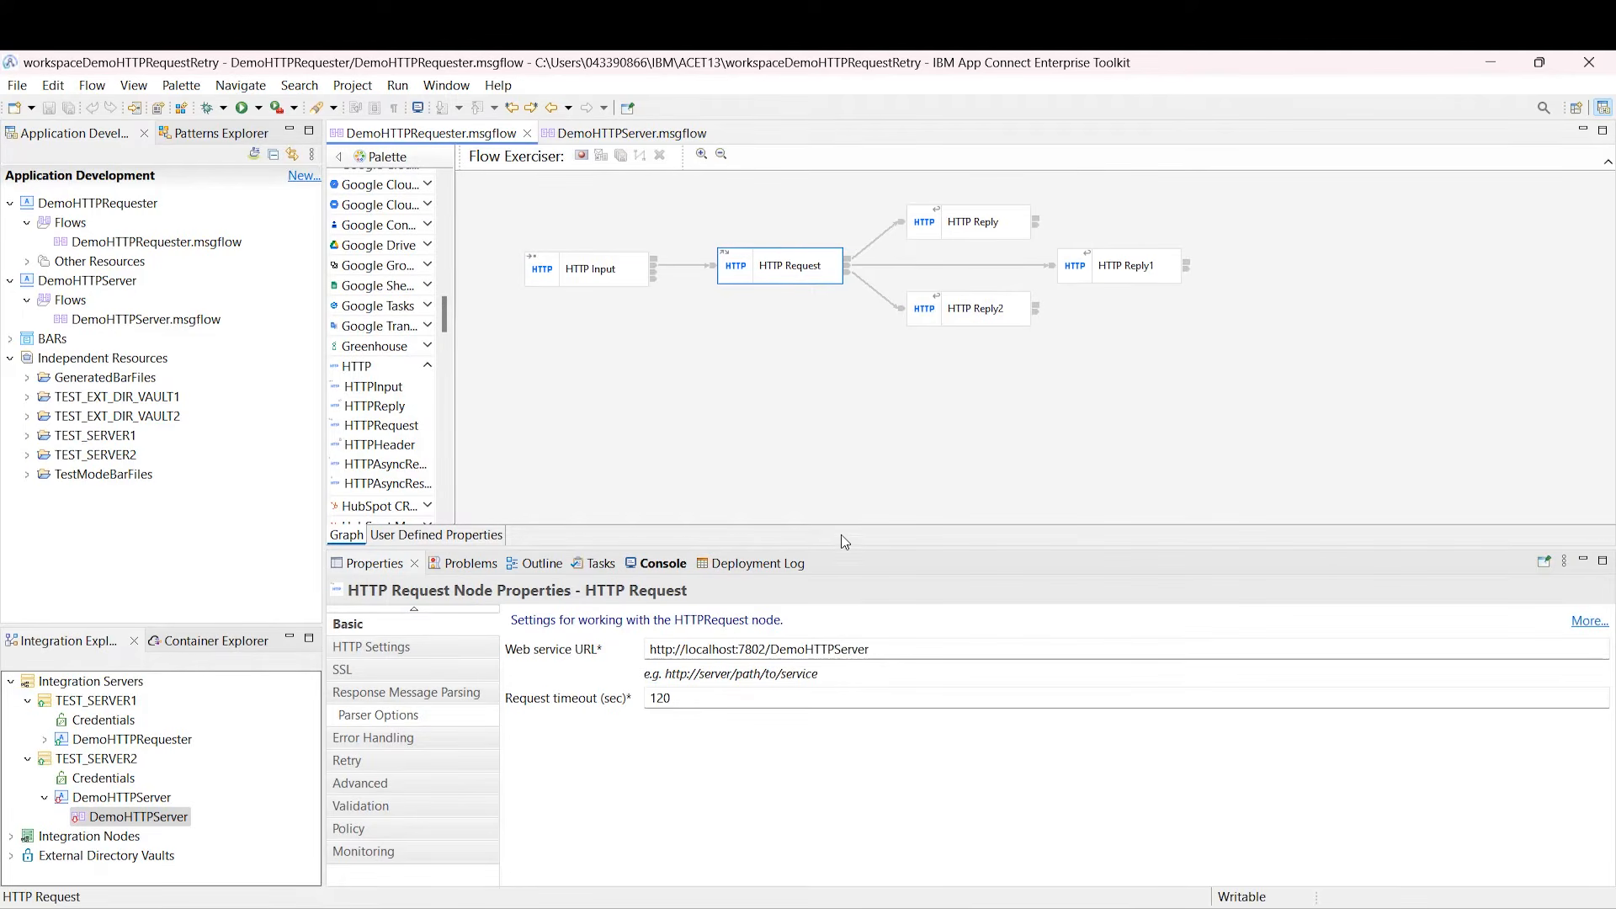
drag(877, 646, 624, 627)
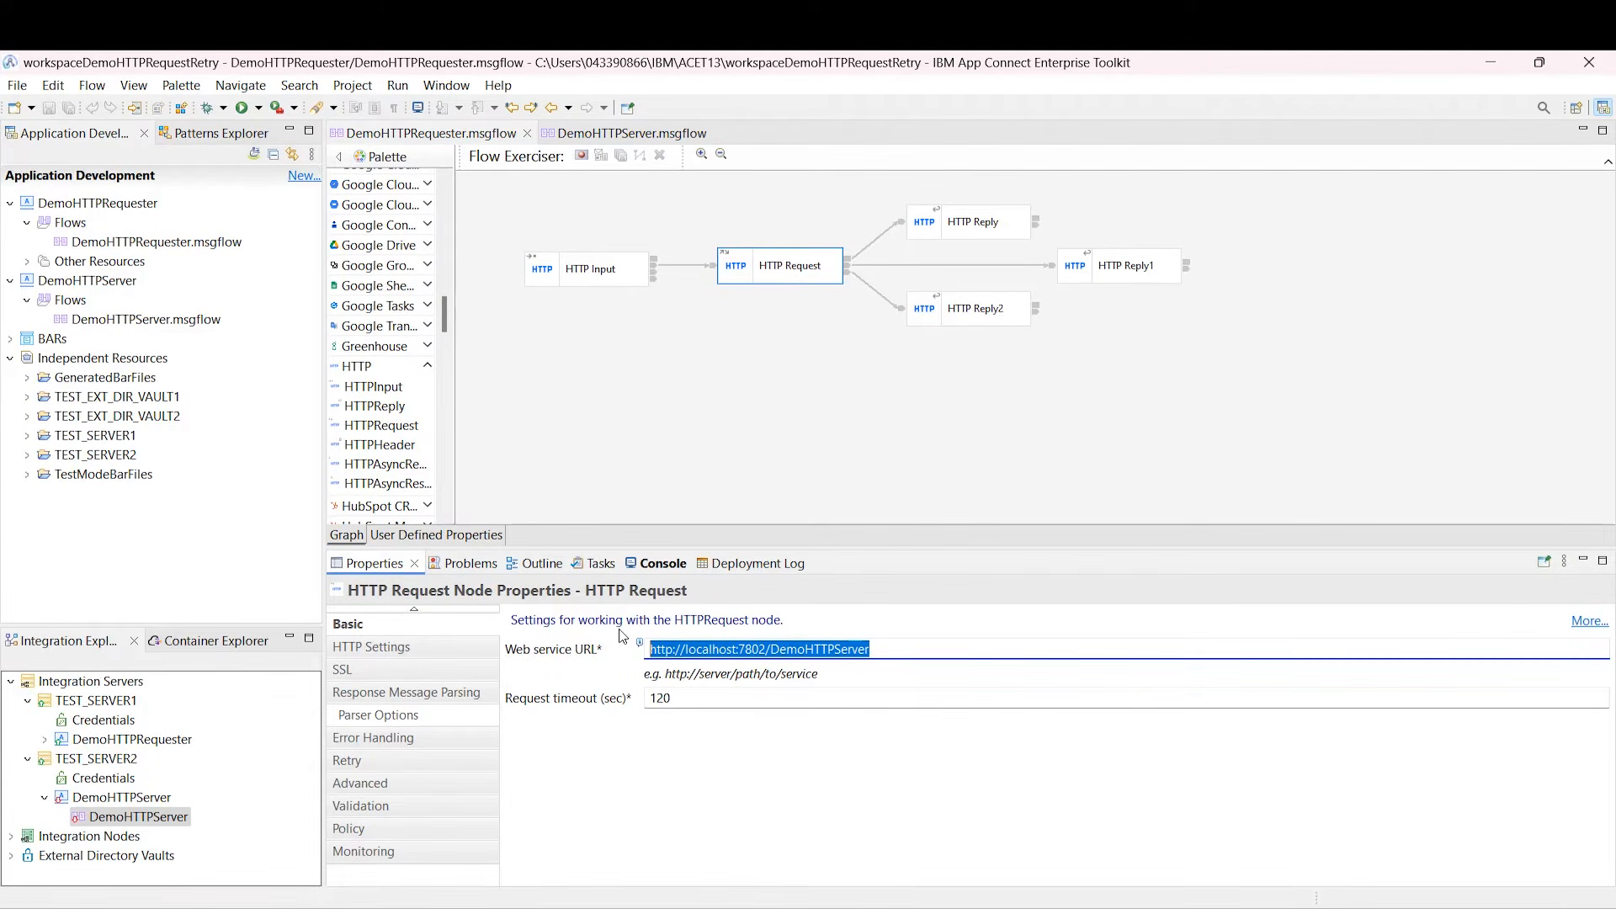
Step: Confirm the HTTP Request node's retry is set to No retry, then start the Flow Exerciser
click(692, 431)
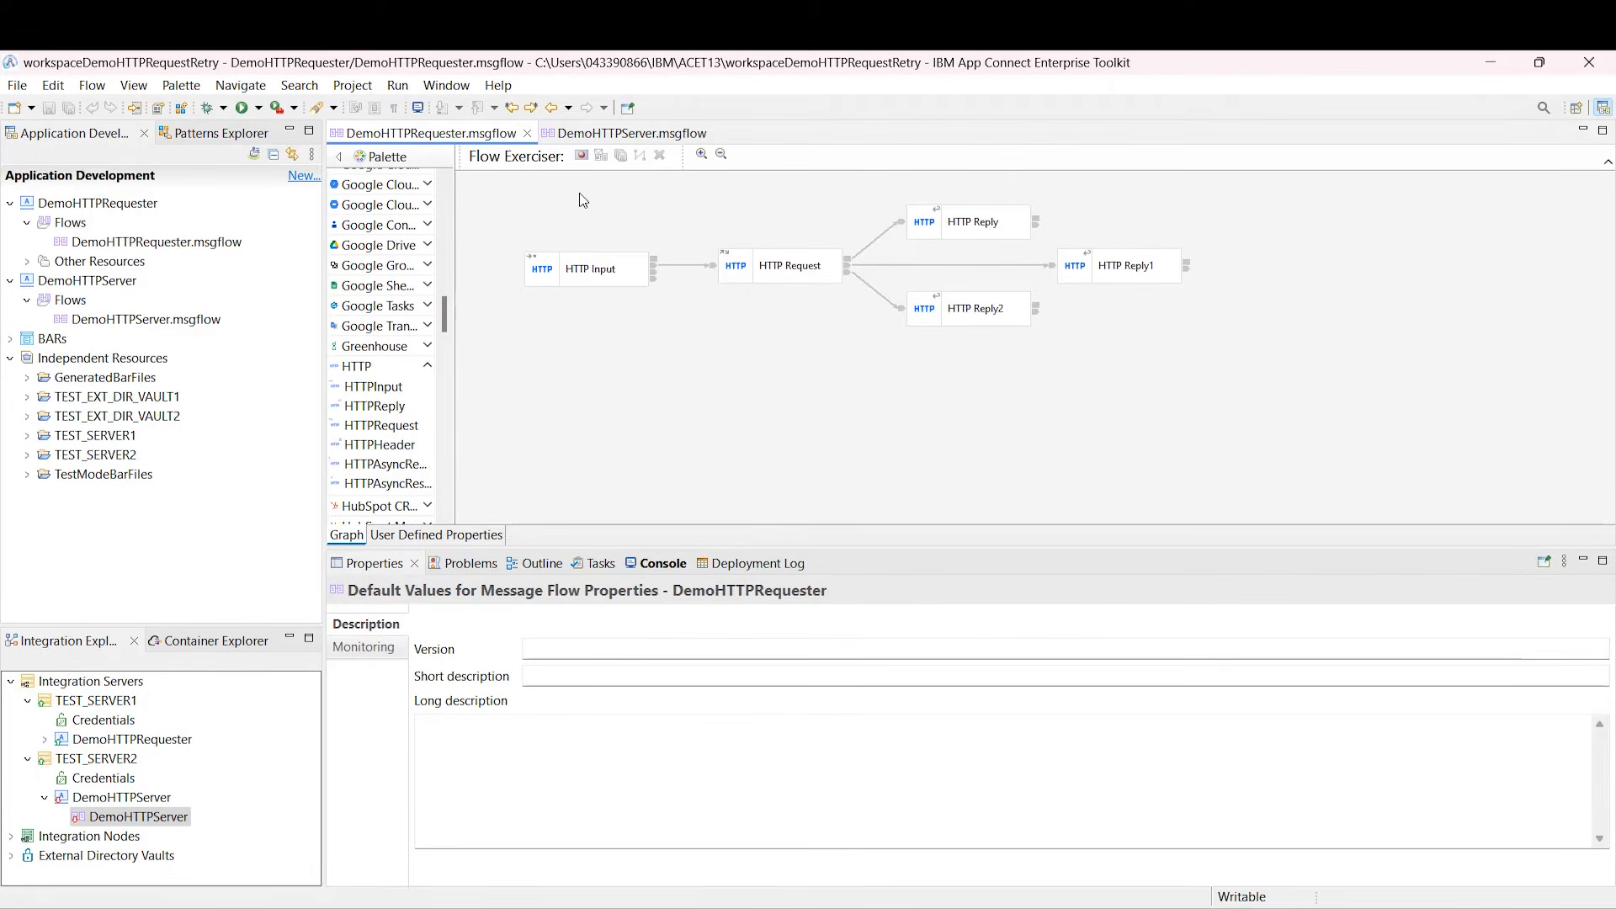
click(774, 291)
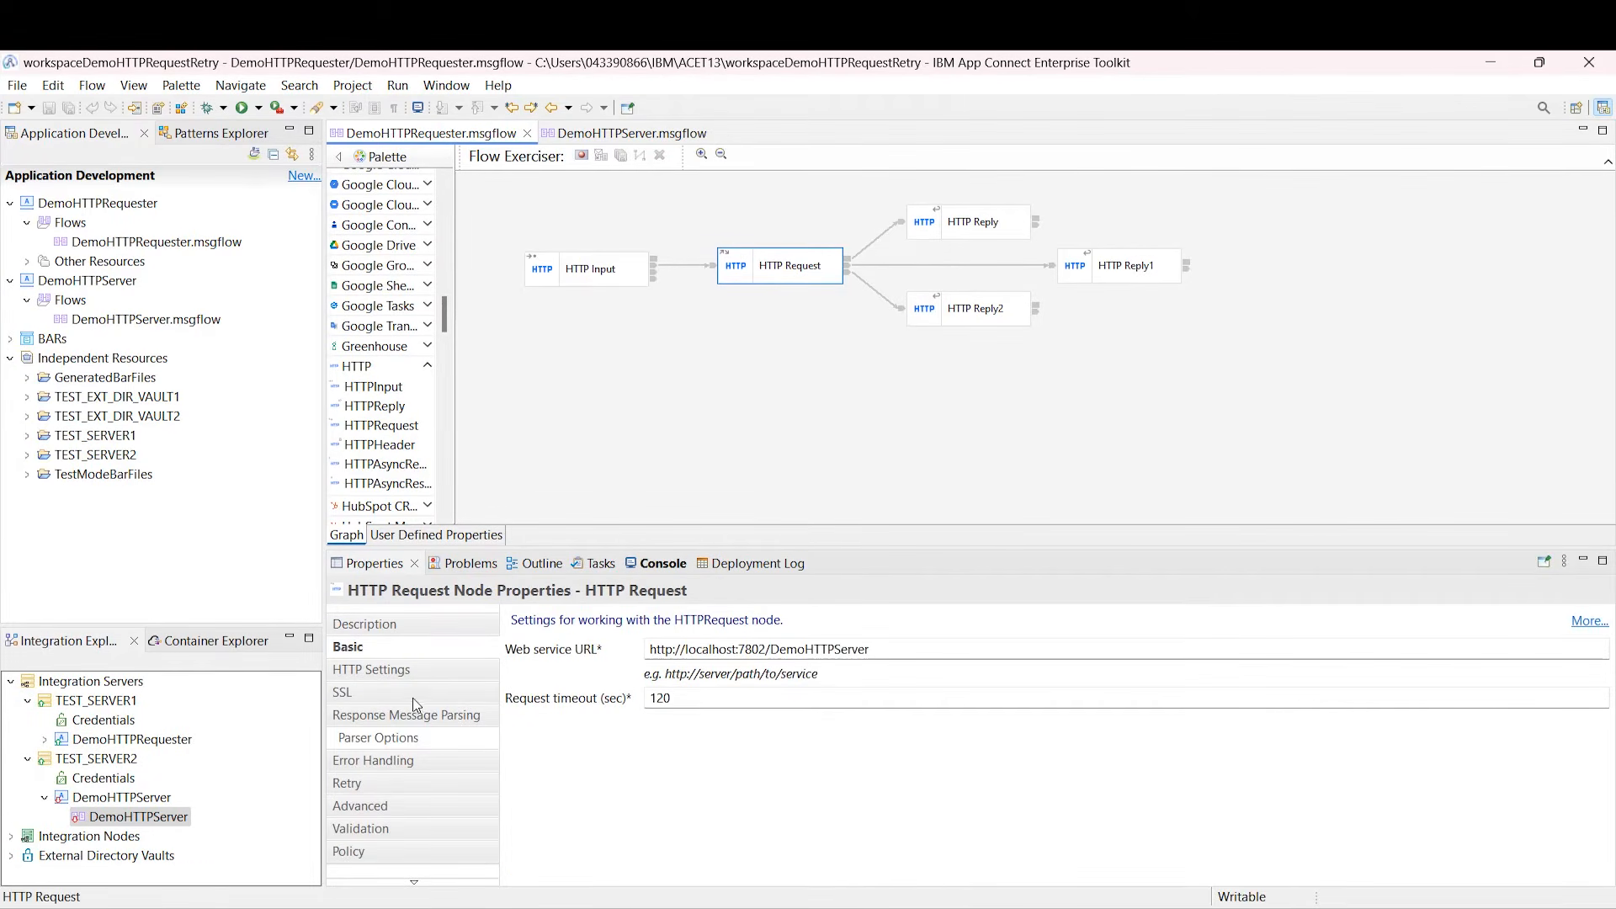
click(376, 783)
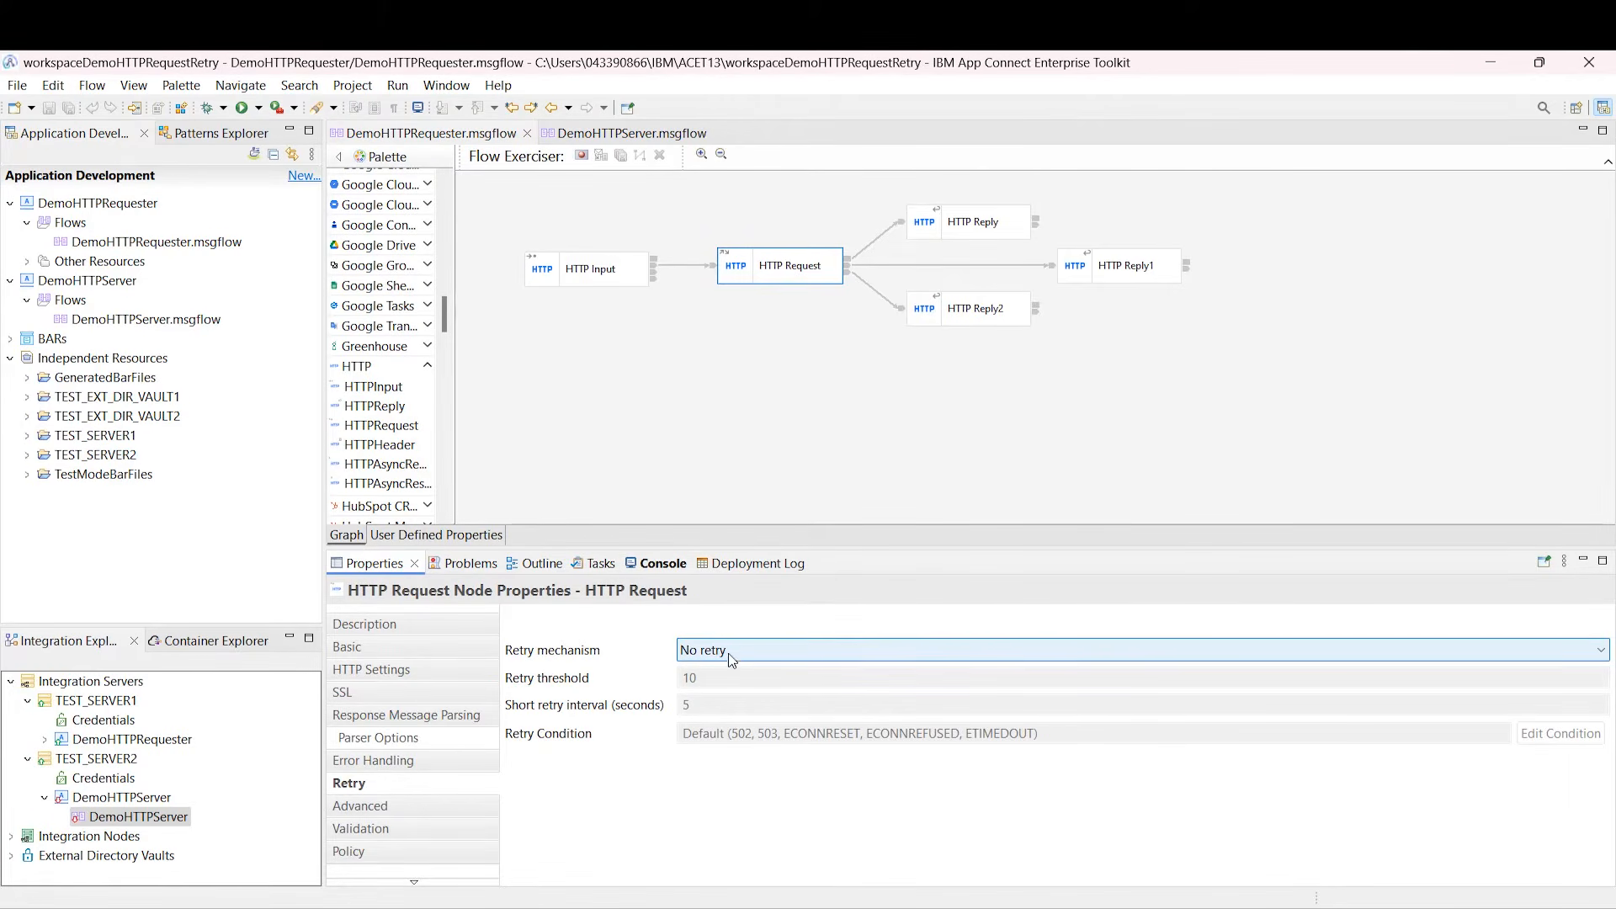
click(581, 157)
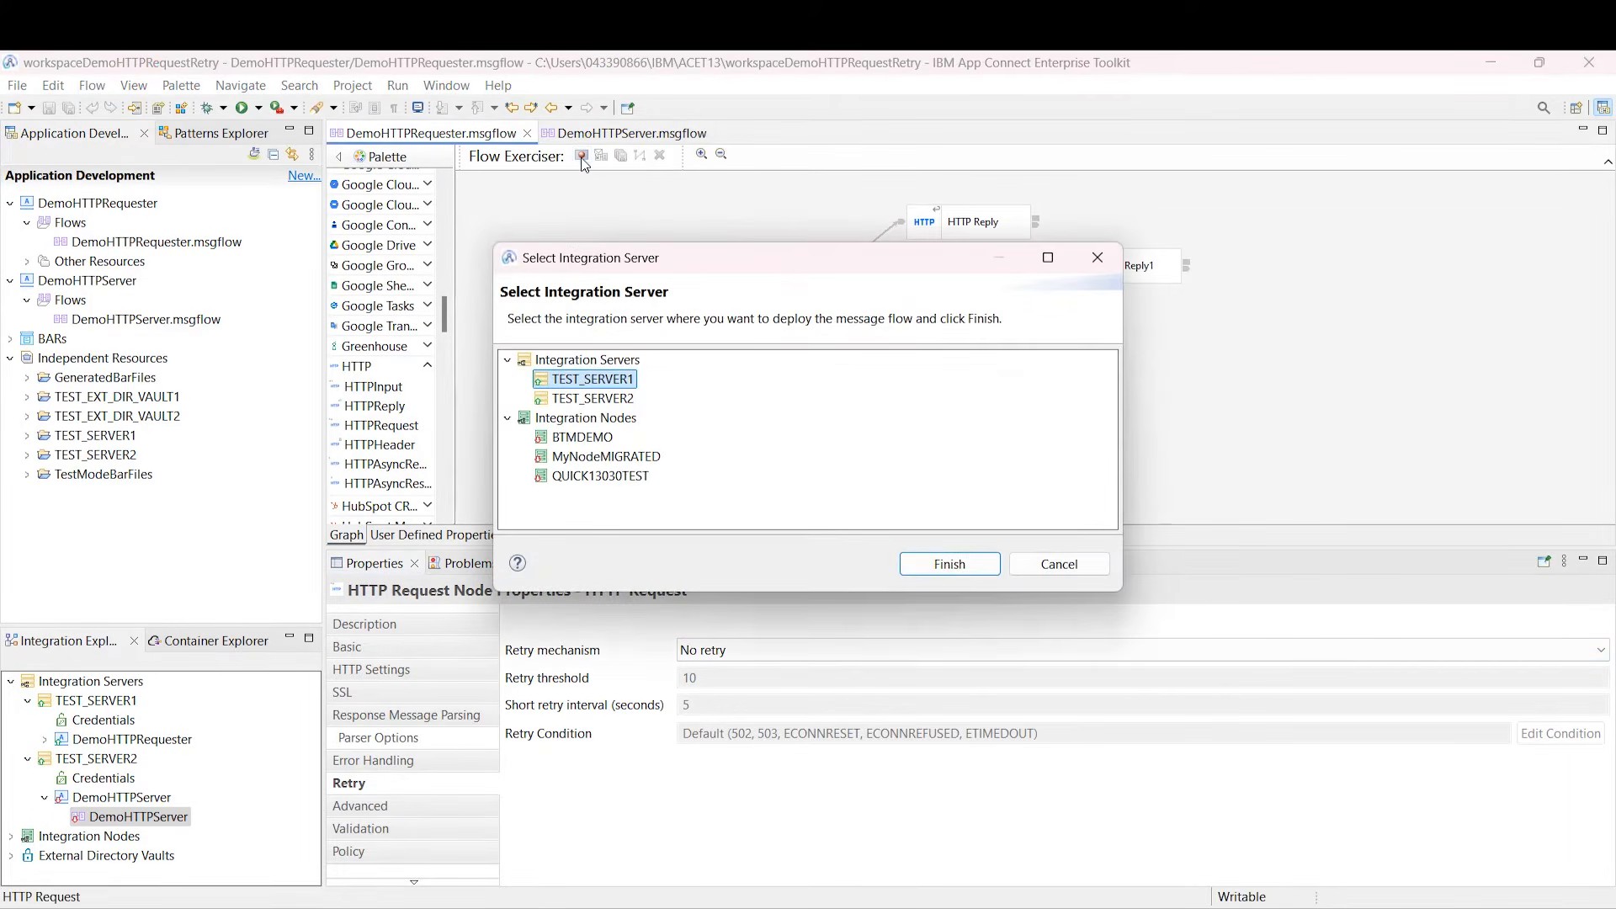
Step: Redeploy DemoHTTPRequester to TEST_SERVER1 for recording, accepting the owning-application notice
click(947, 564)
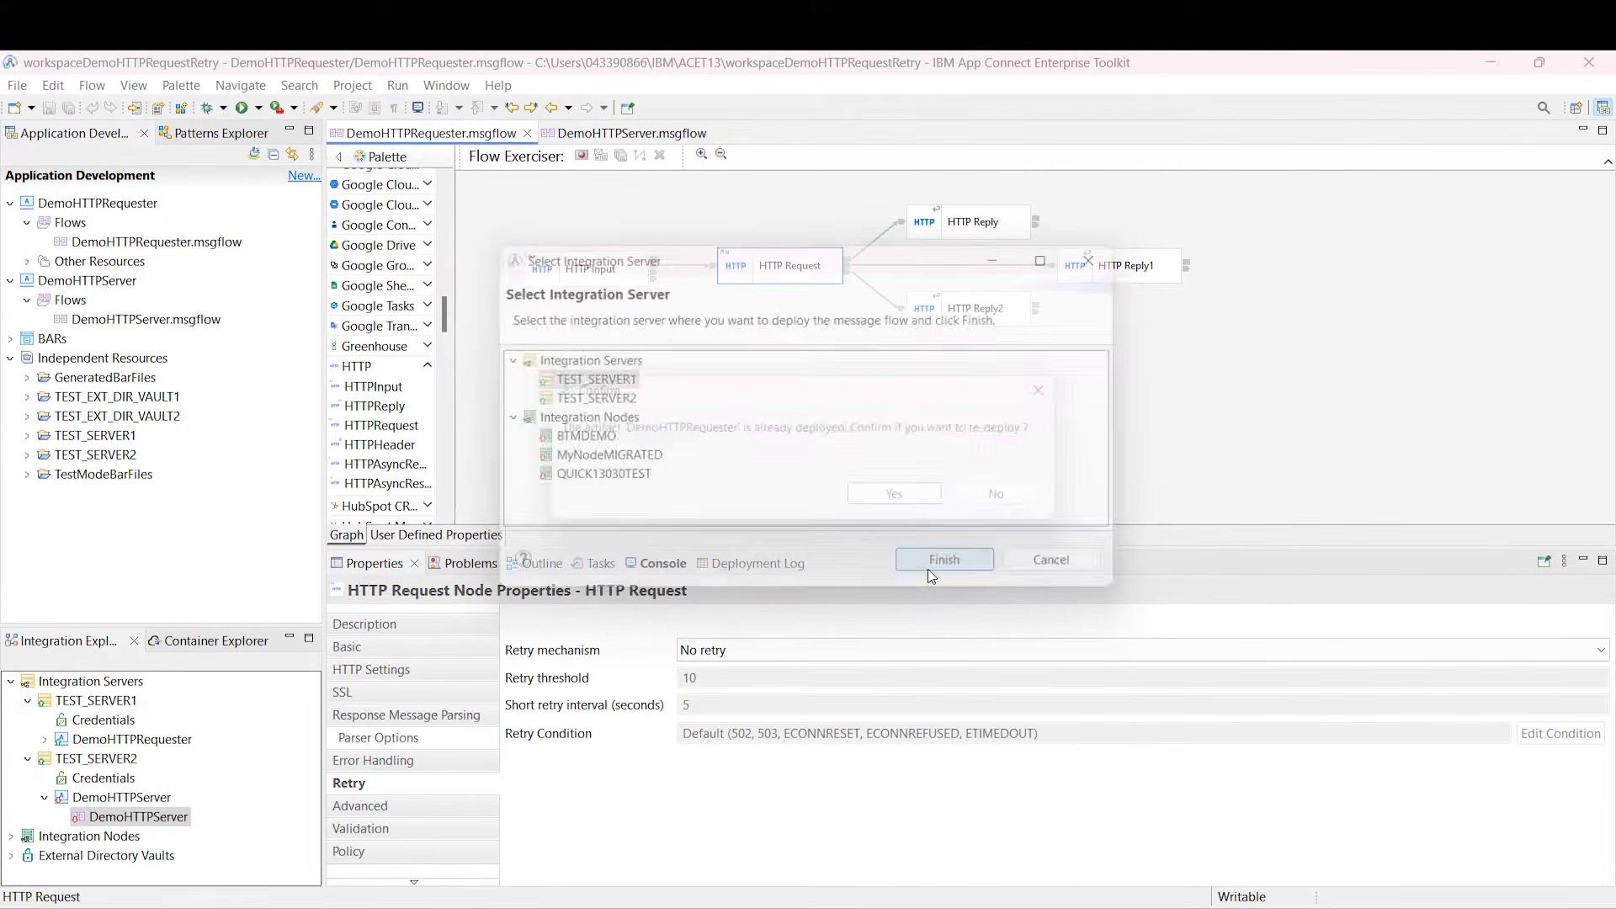
click(920, 509)
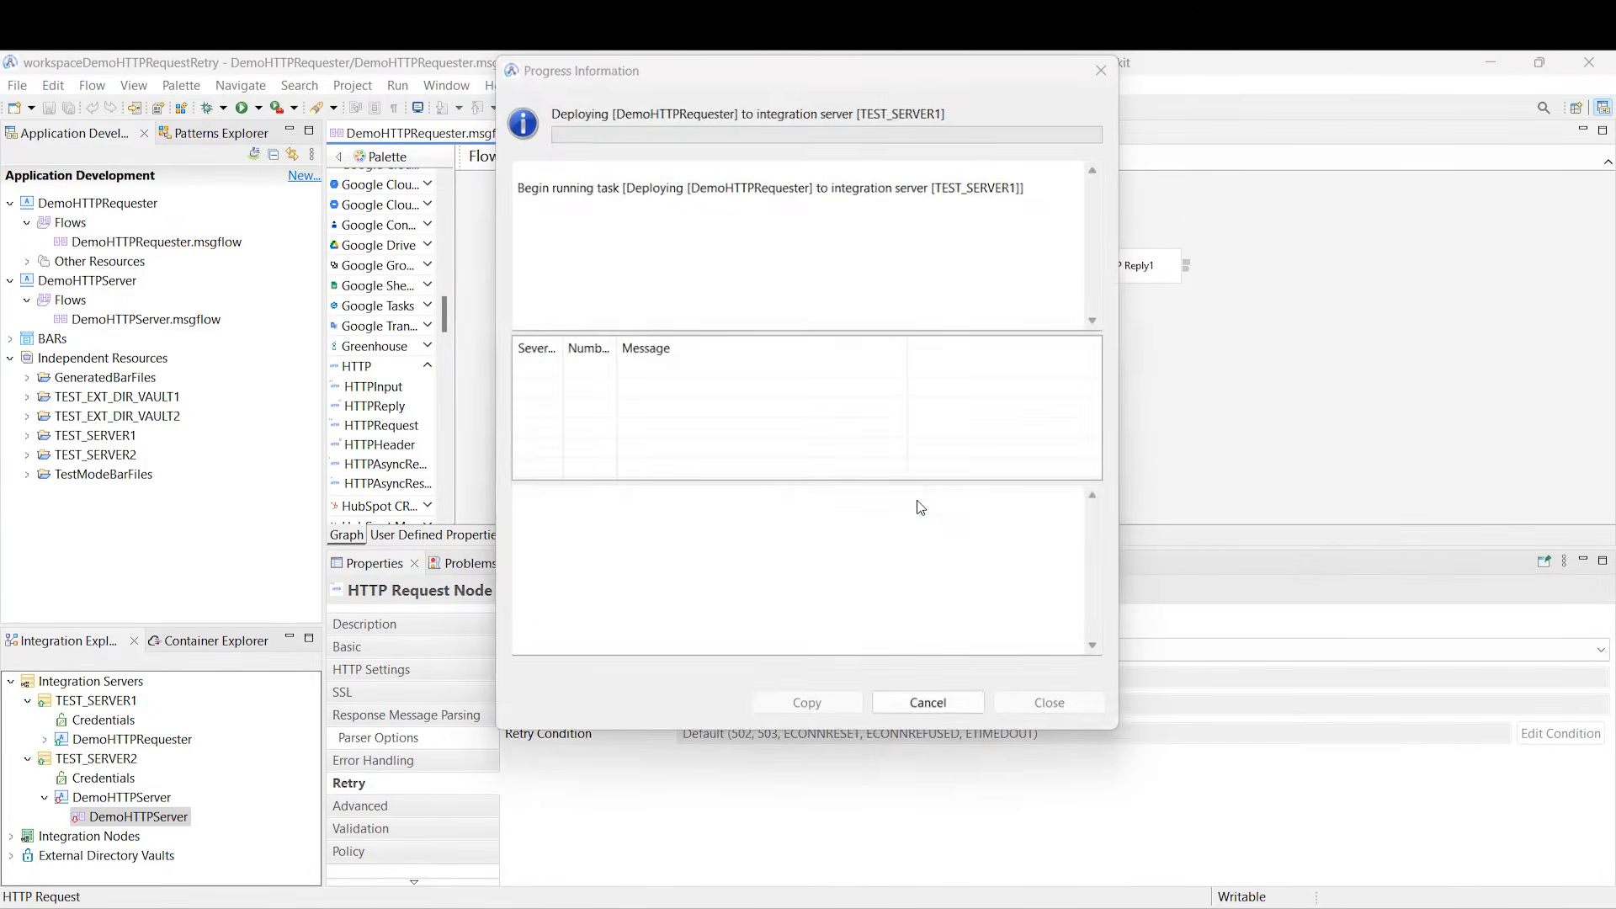
click(922, 512)
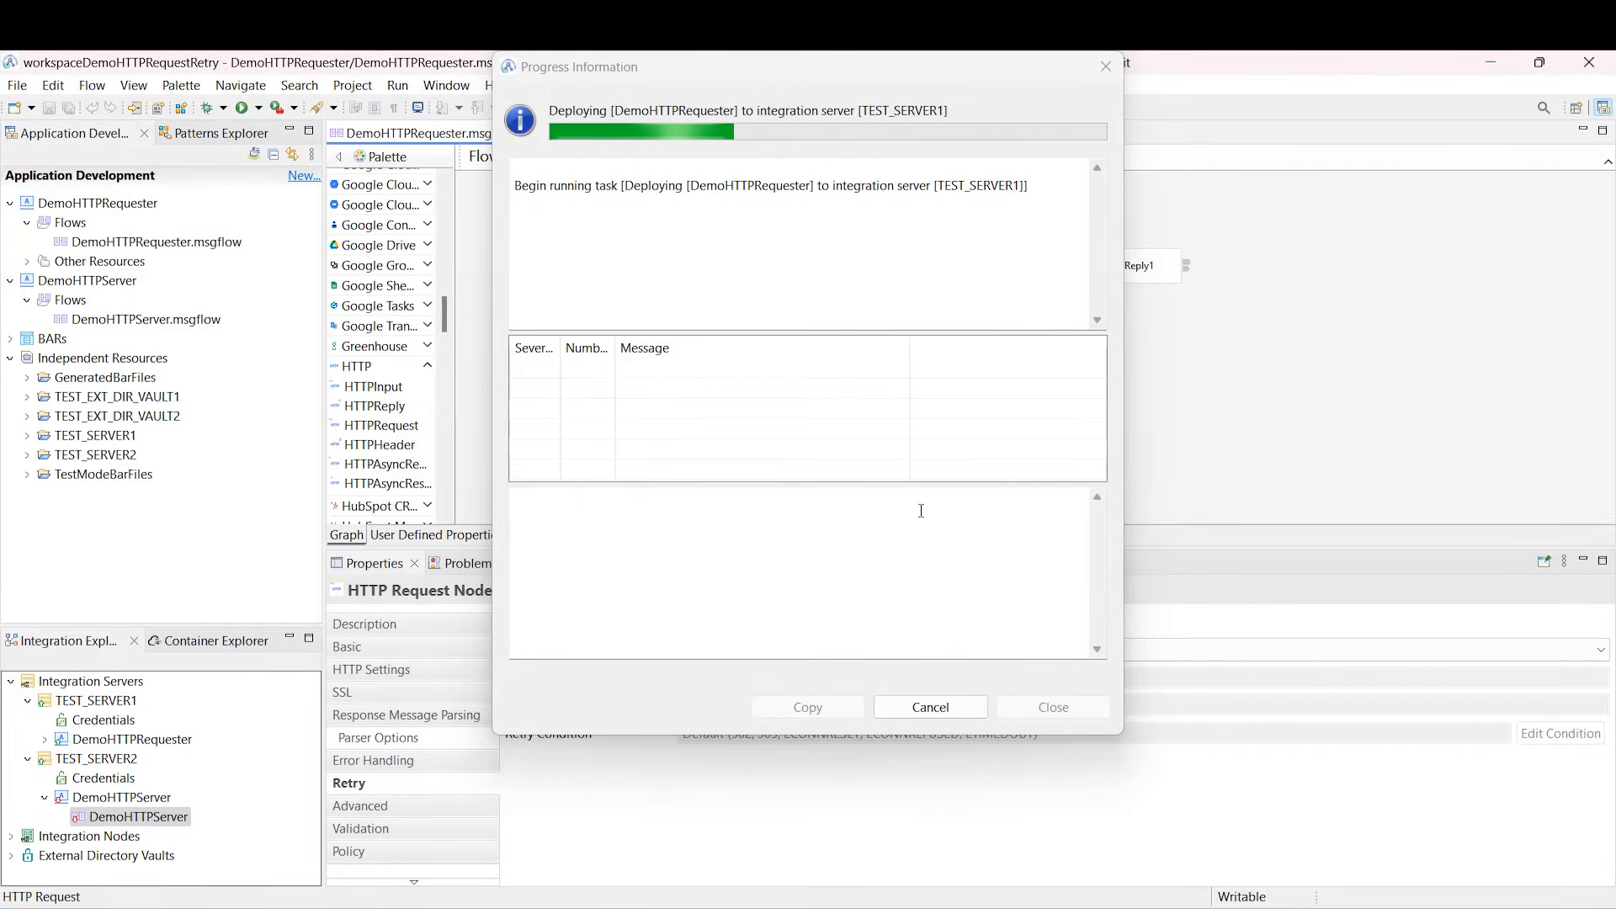
click(968, 607)
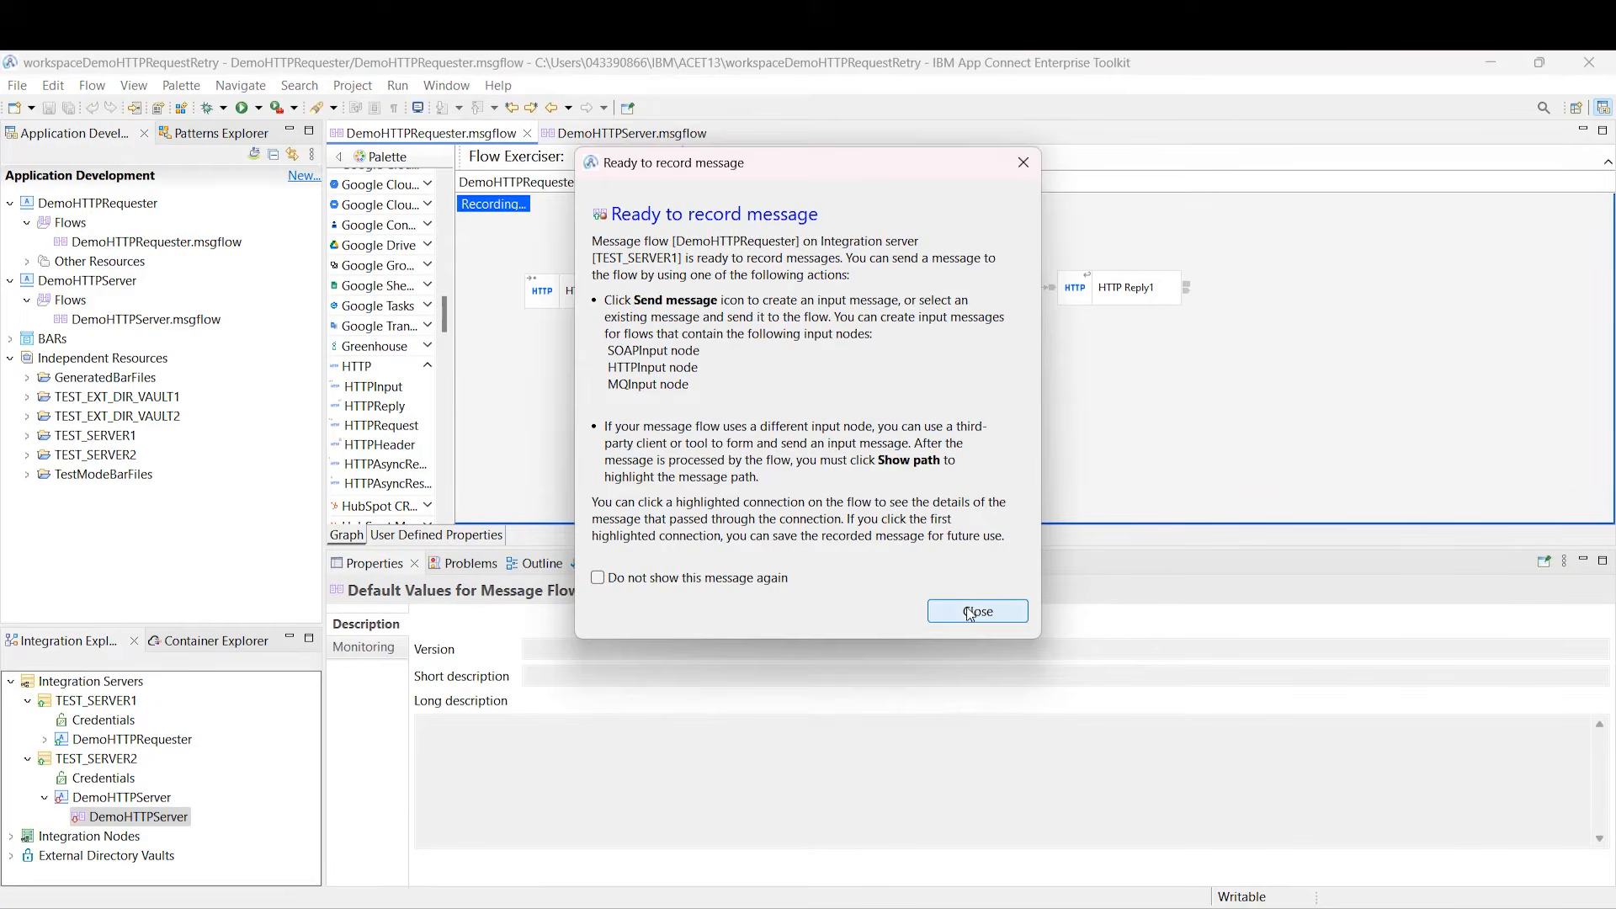
Step: Send the saved InputMessage 'Hello!' through the flow and view the Hello! reply
click(600, 155)
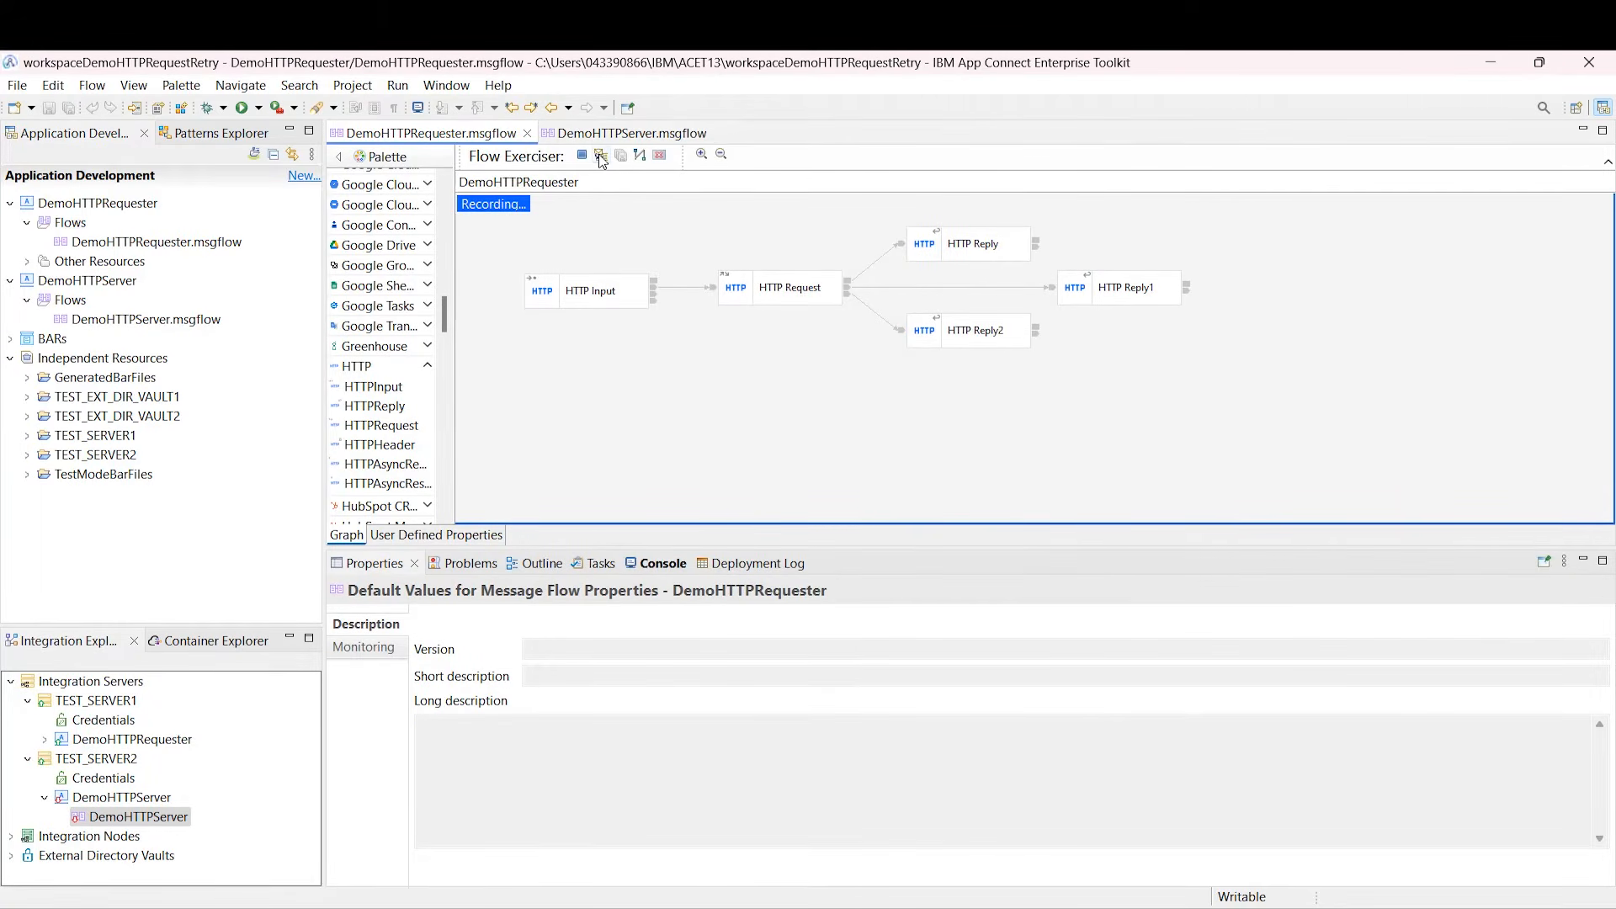
click(538, 292)
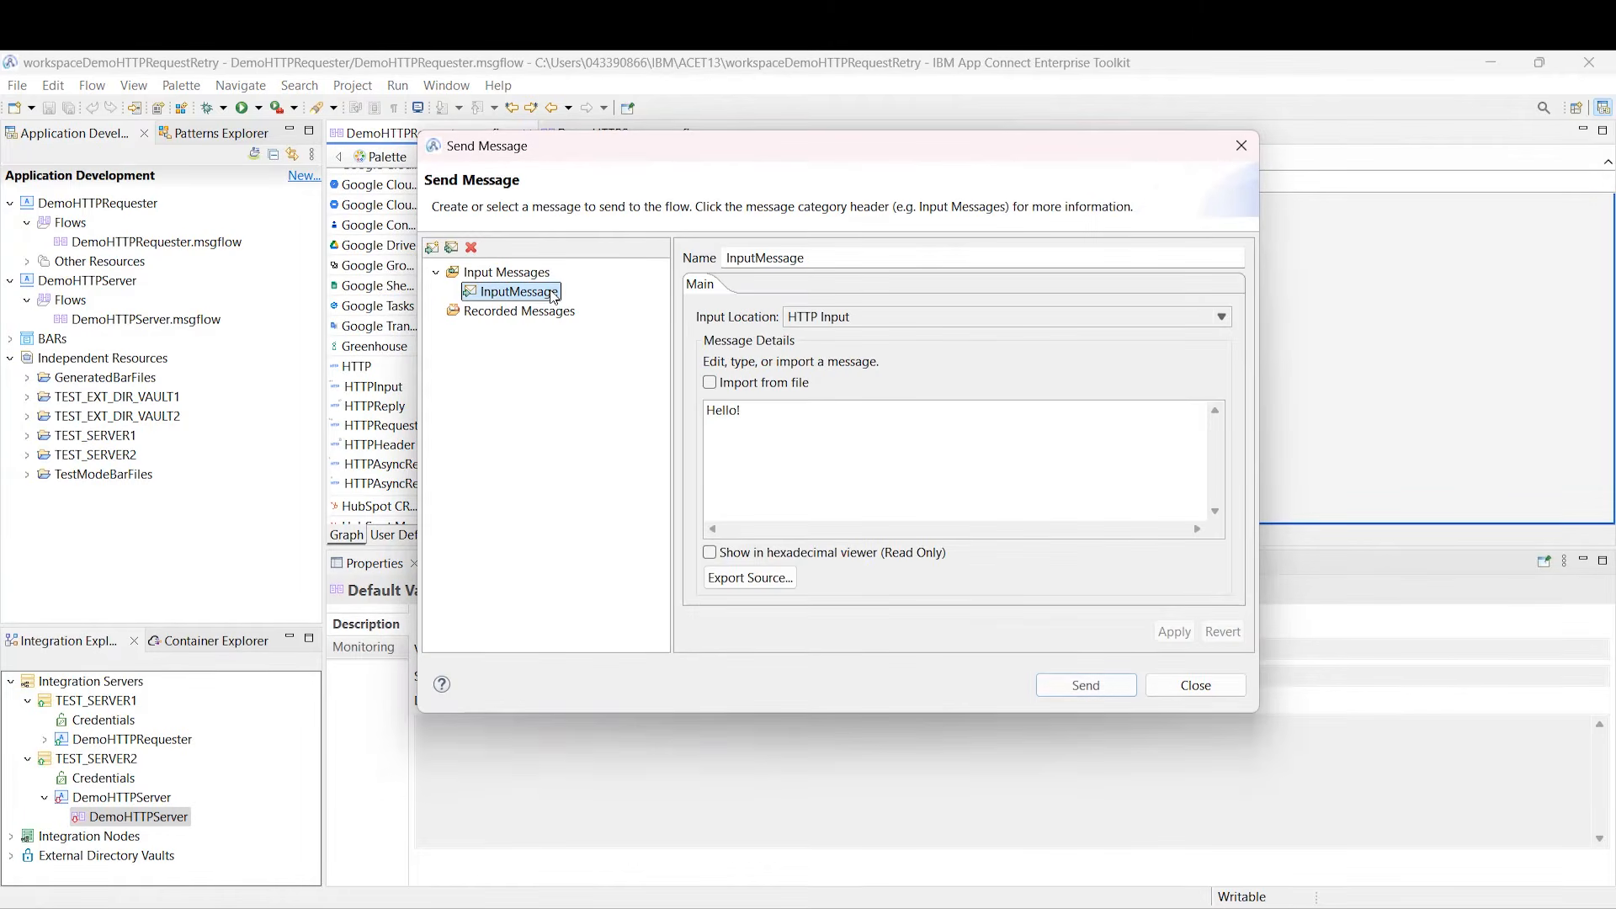
drag(799, 417, 699, 412)
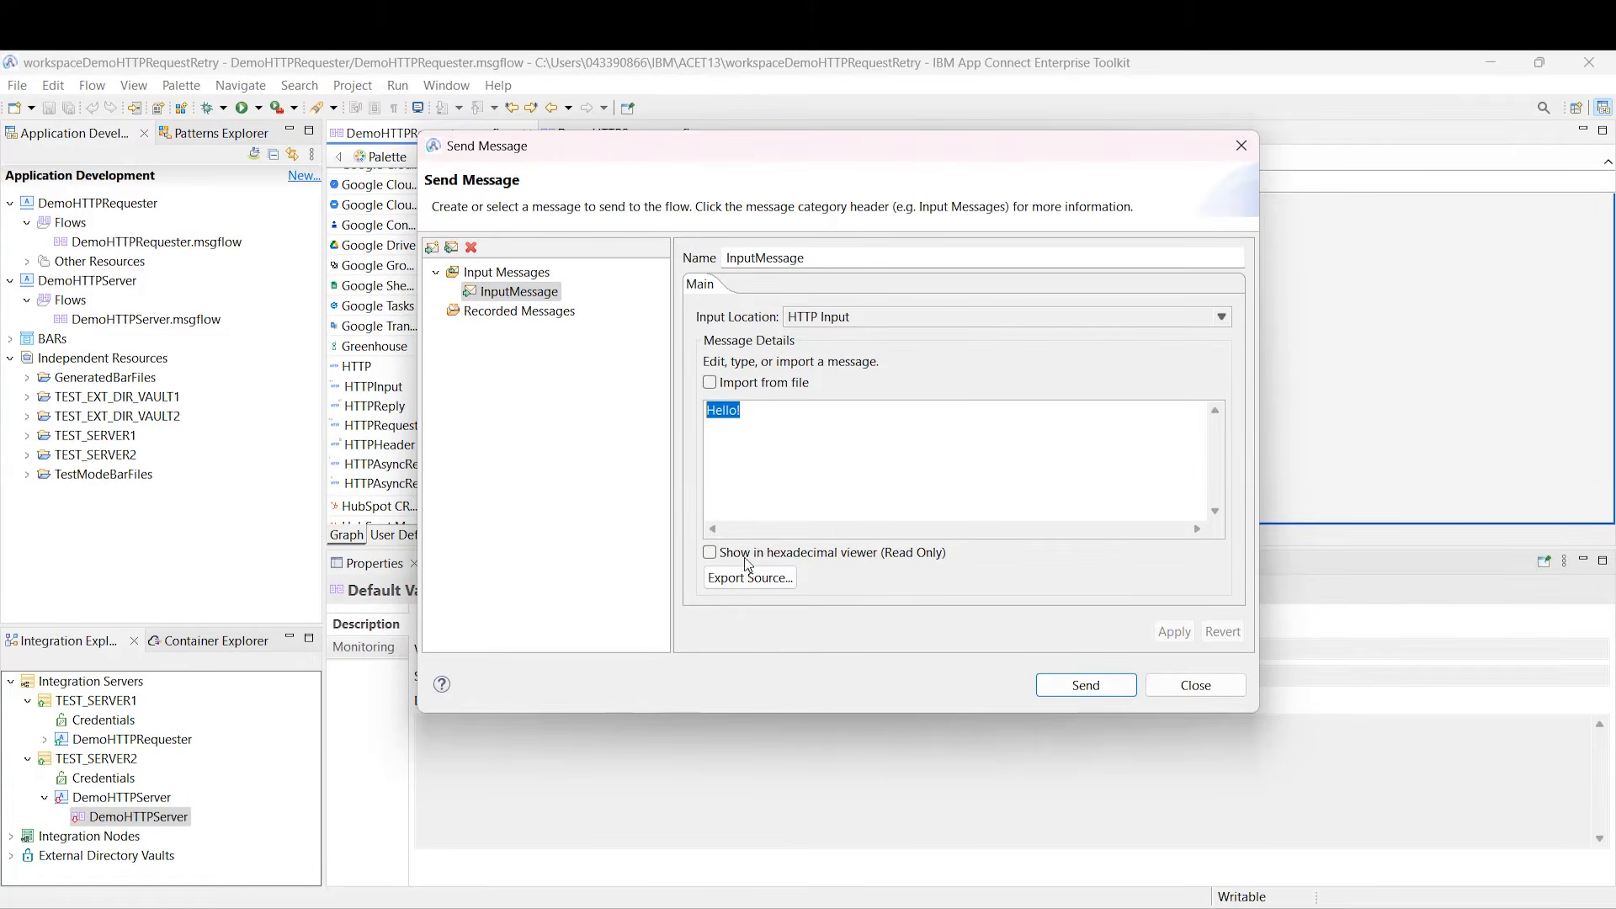
click(1086, 686)
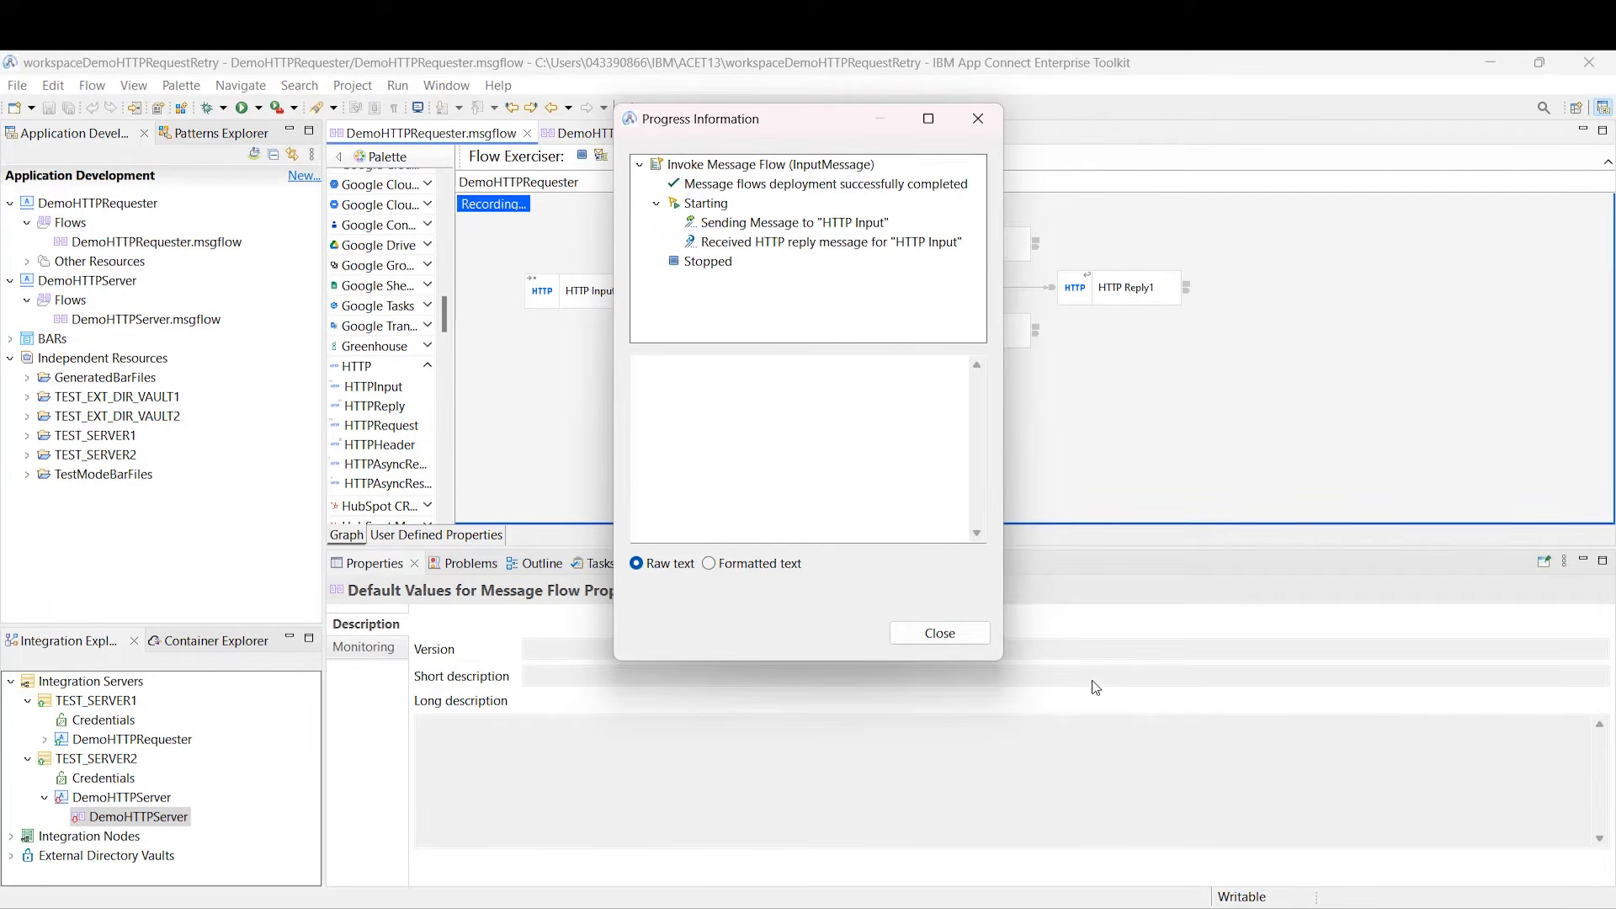
click(872, 249)
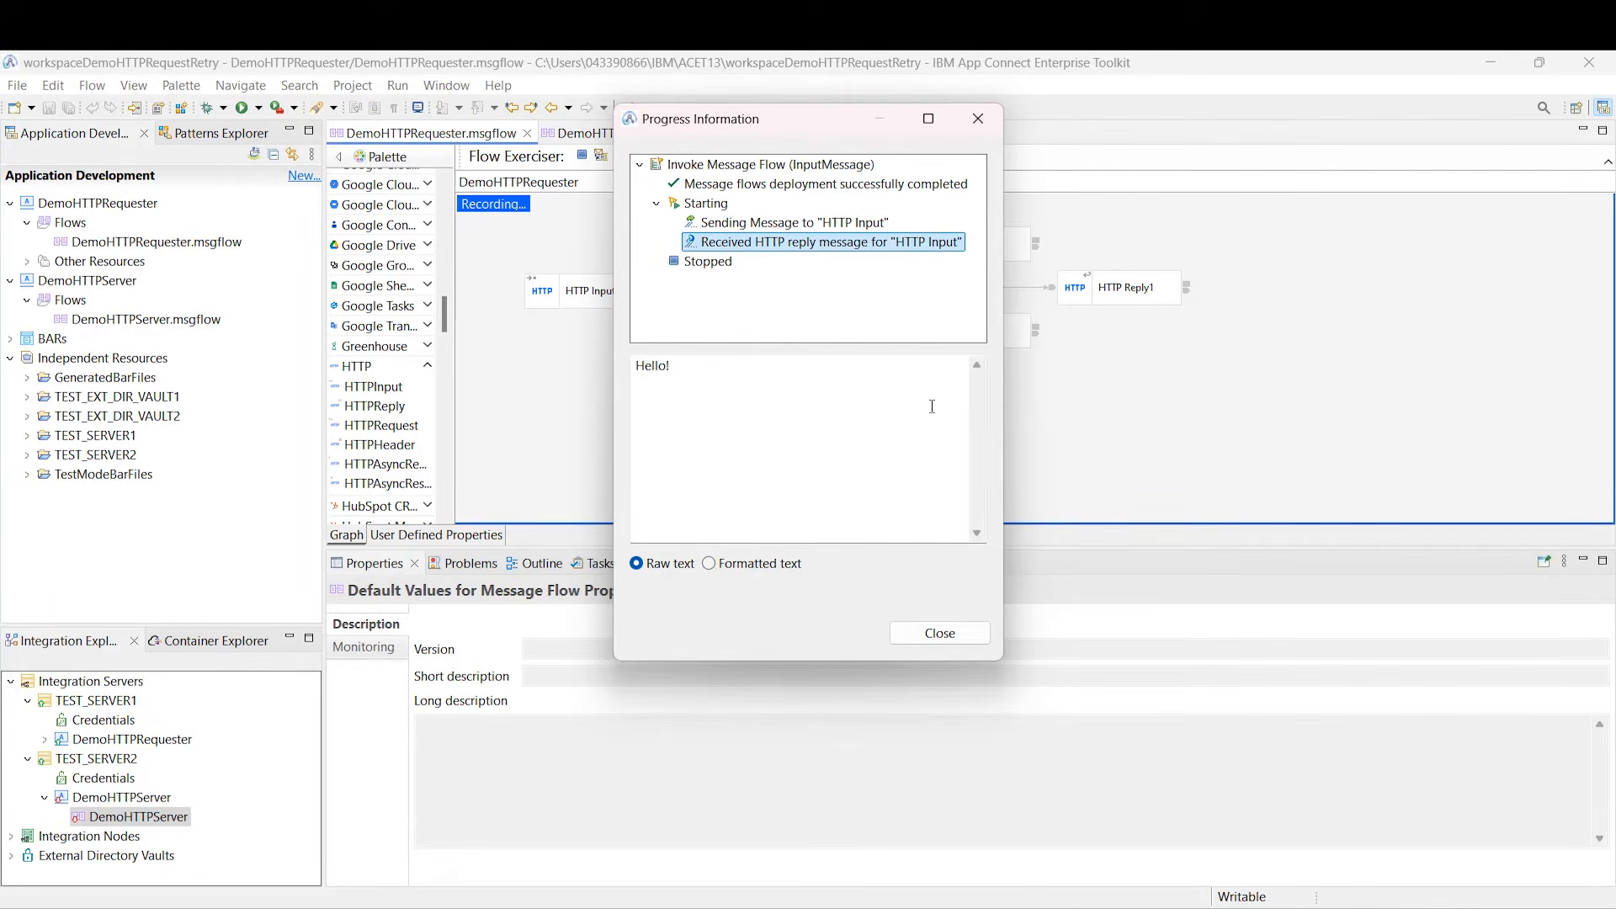
click(952, 637)
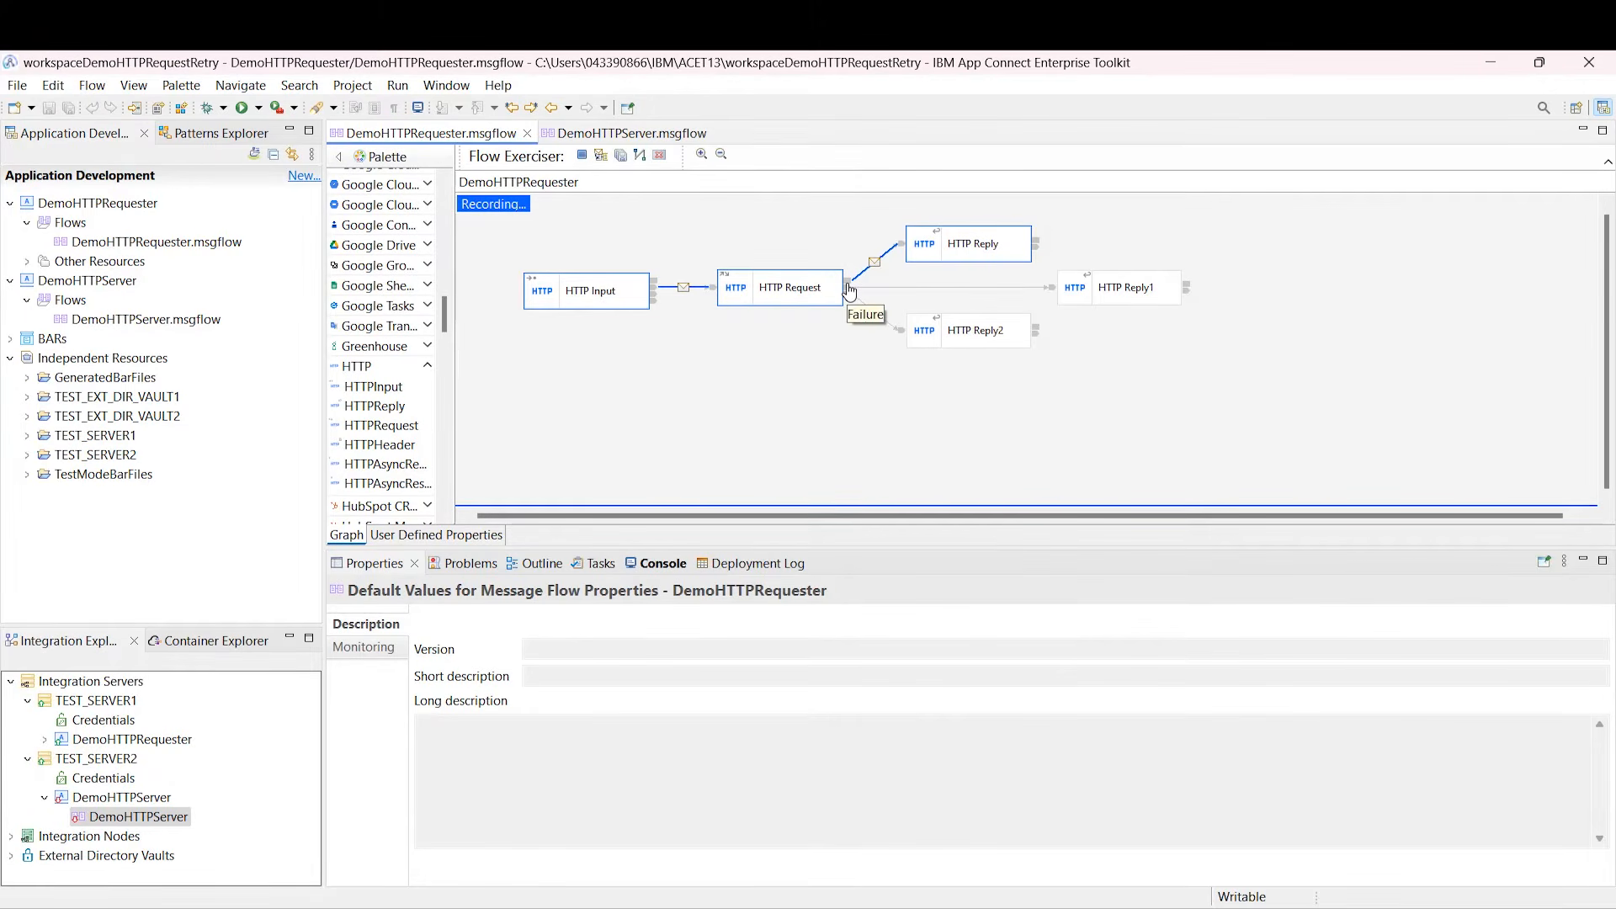
Step: Open the recorded reply message and expand the exceptionList down to the SocketException details
click(875, 266)
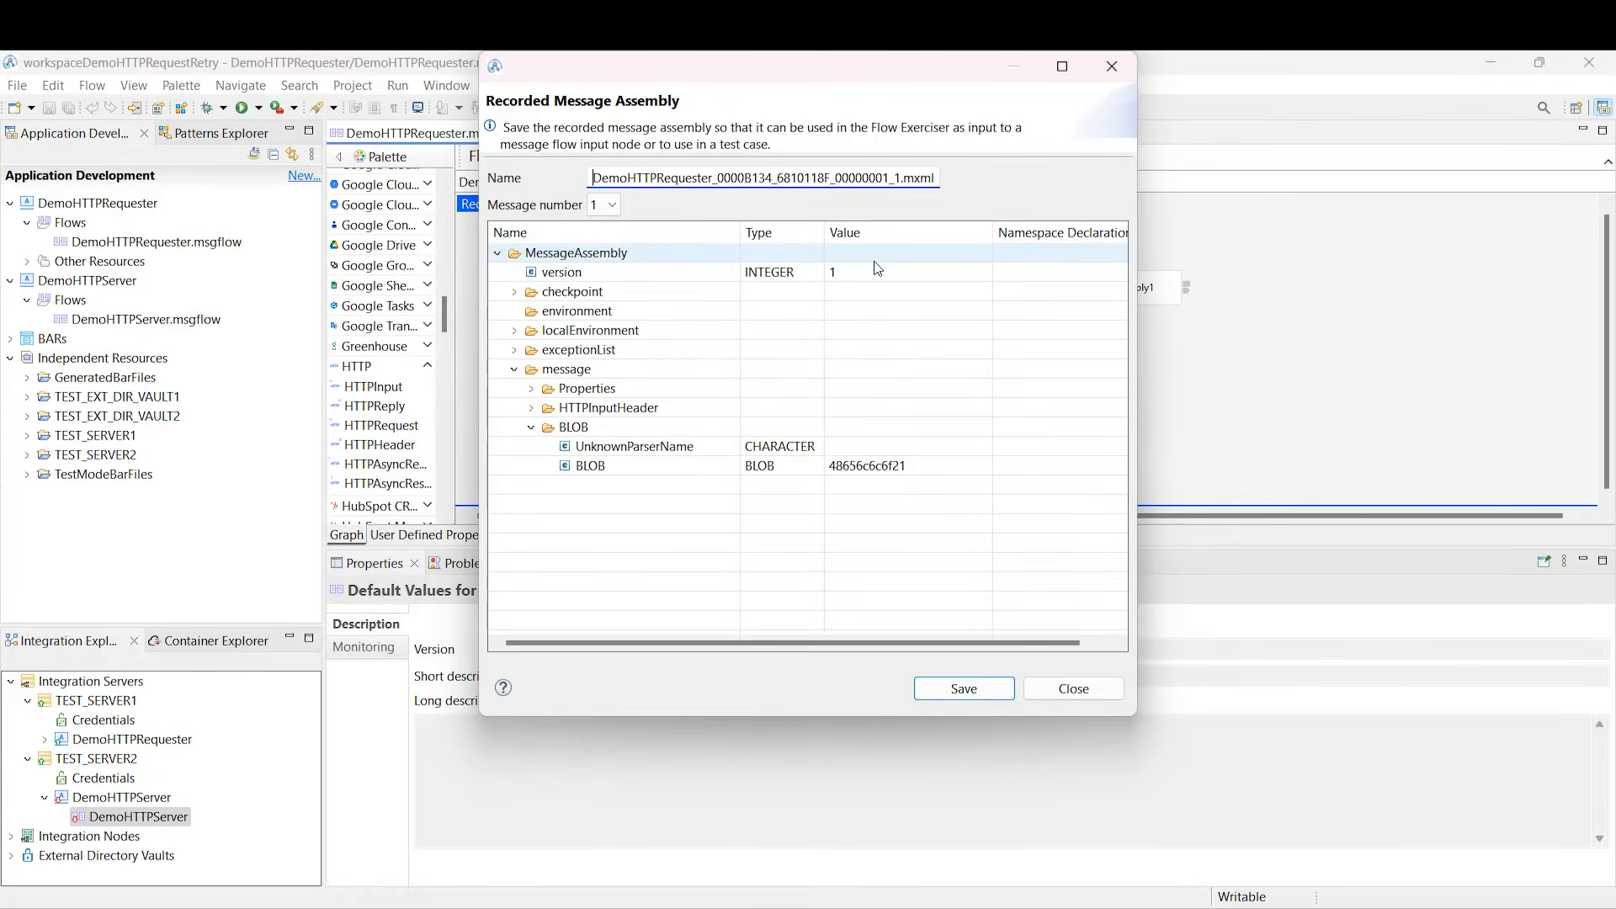
click(511, 369)
click(514, 369)
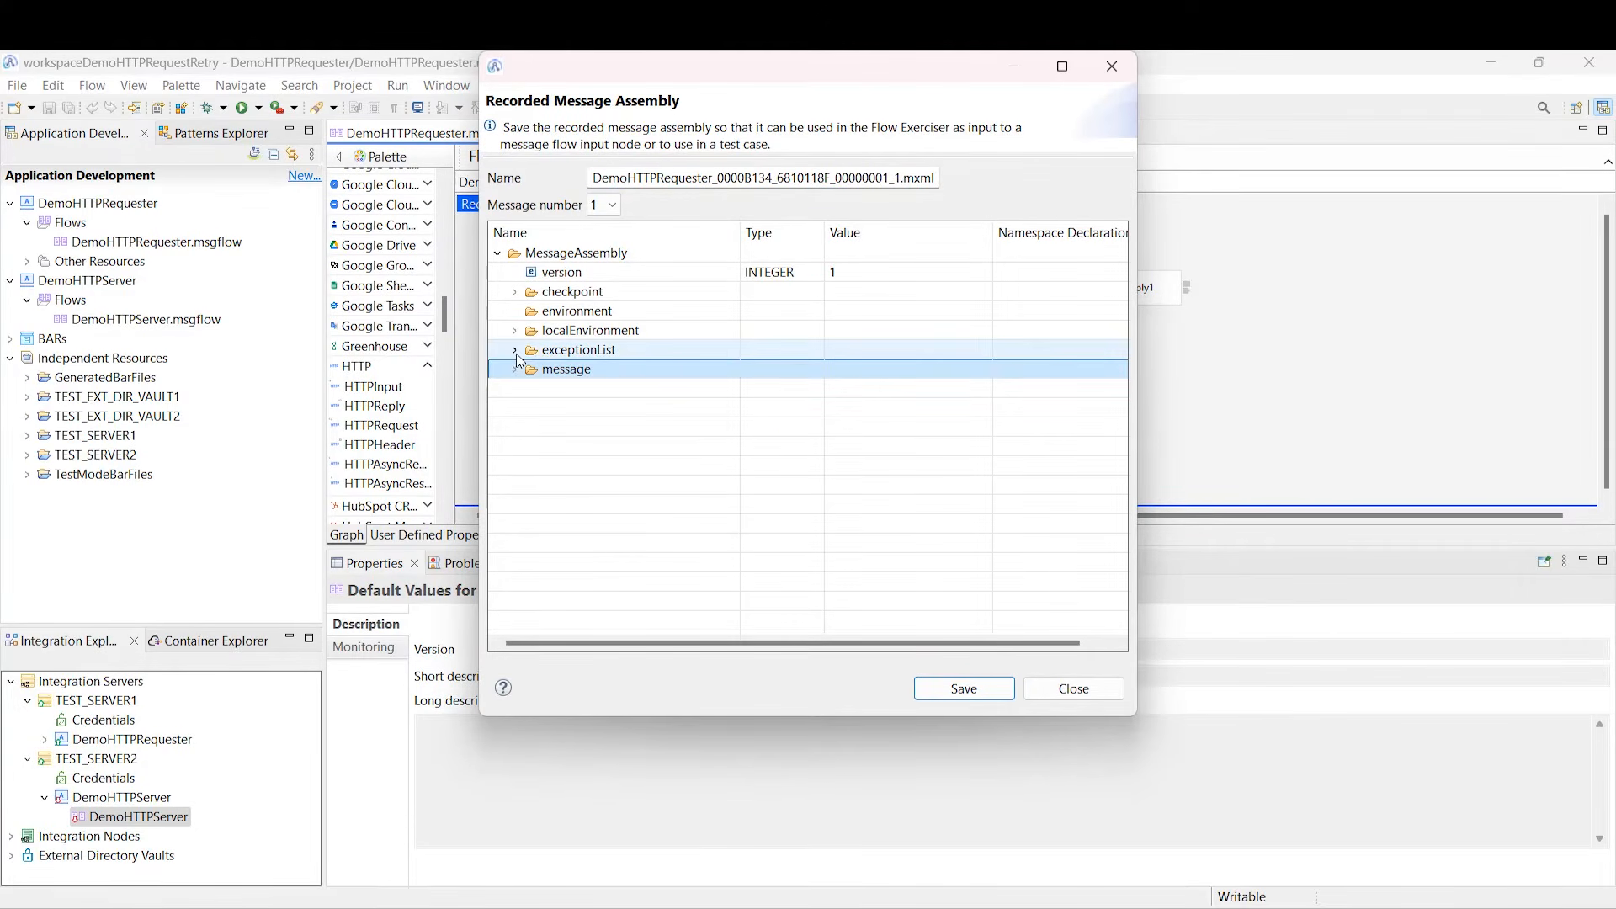
click(515, 350)
click(582, 371)
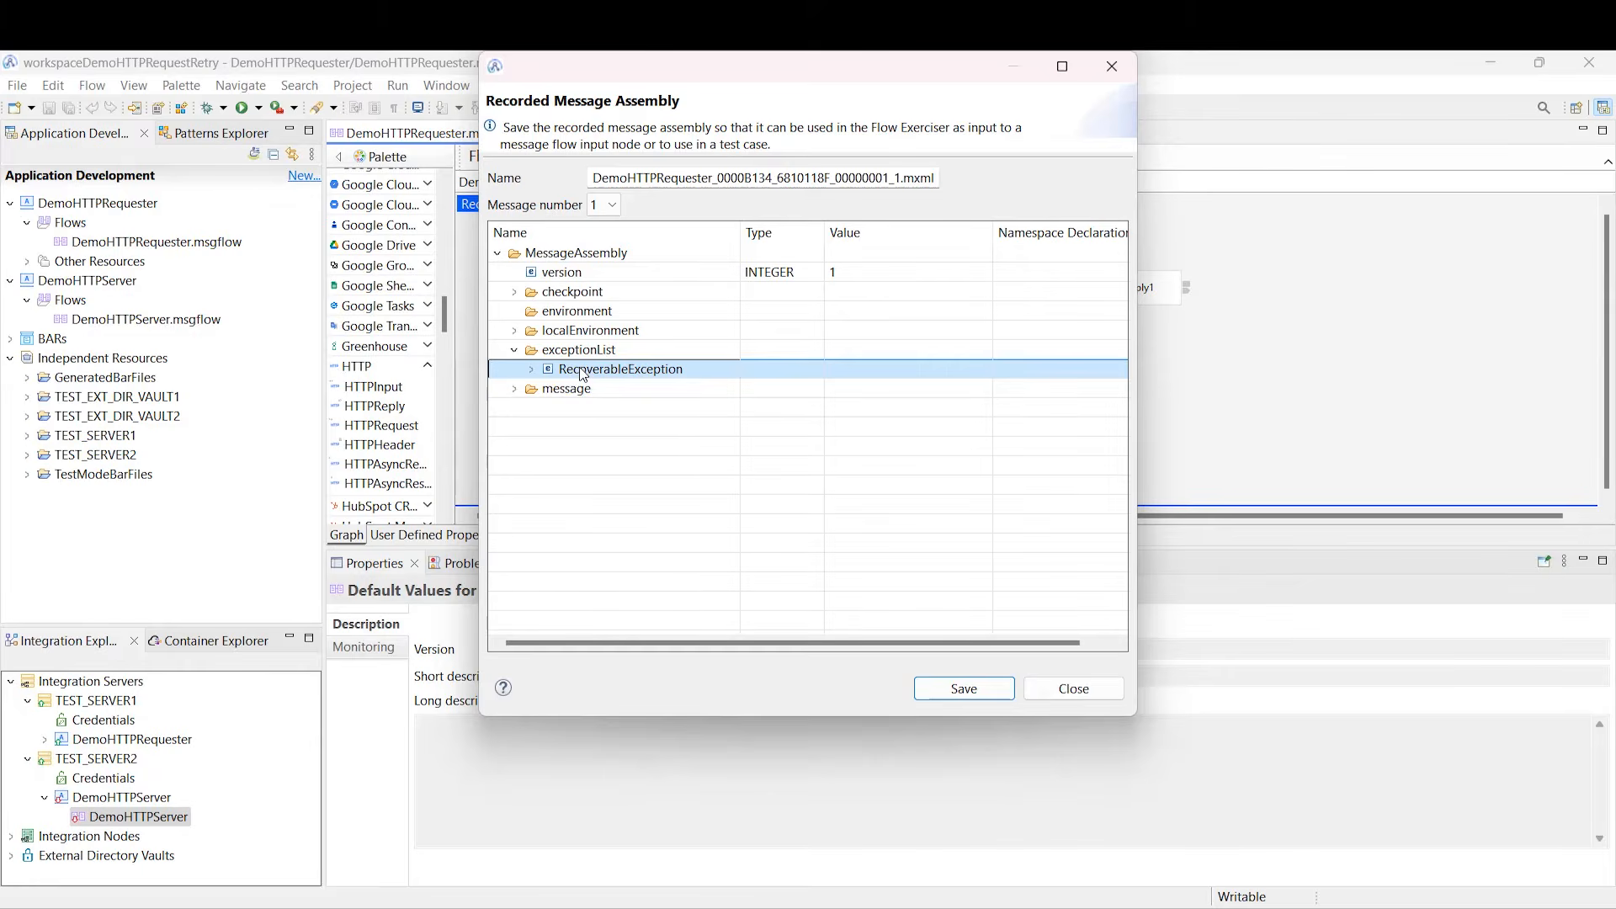
key(Right)
key(Down)
key(Down)
key(Down)
key(Down)
key(Down)
key(Down)
key(Down)
key(Down)
key(Down)
key(Down)
key(Down)
key(Down)
key(Right)
key(Down)
key(Down)
key(Down)
key(Down)
key(Down)
key(Down)
key(Down)
key(Down)
key(Down)
key(Down)
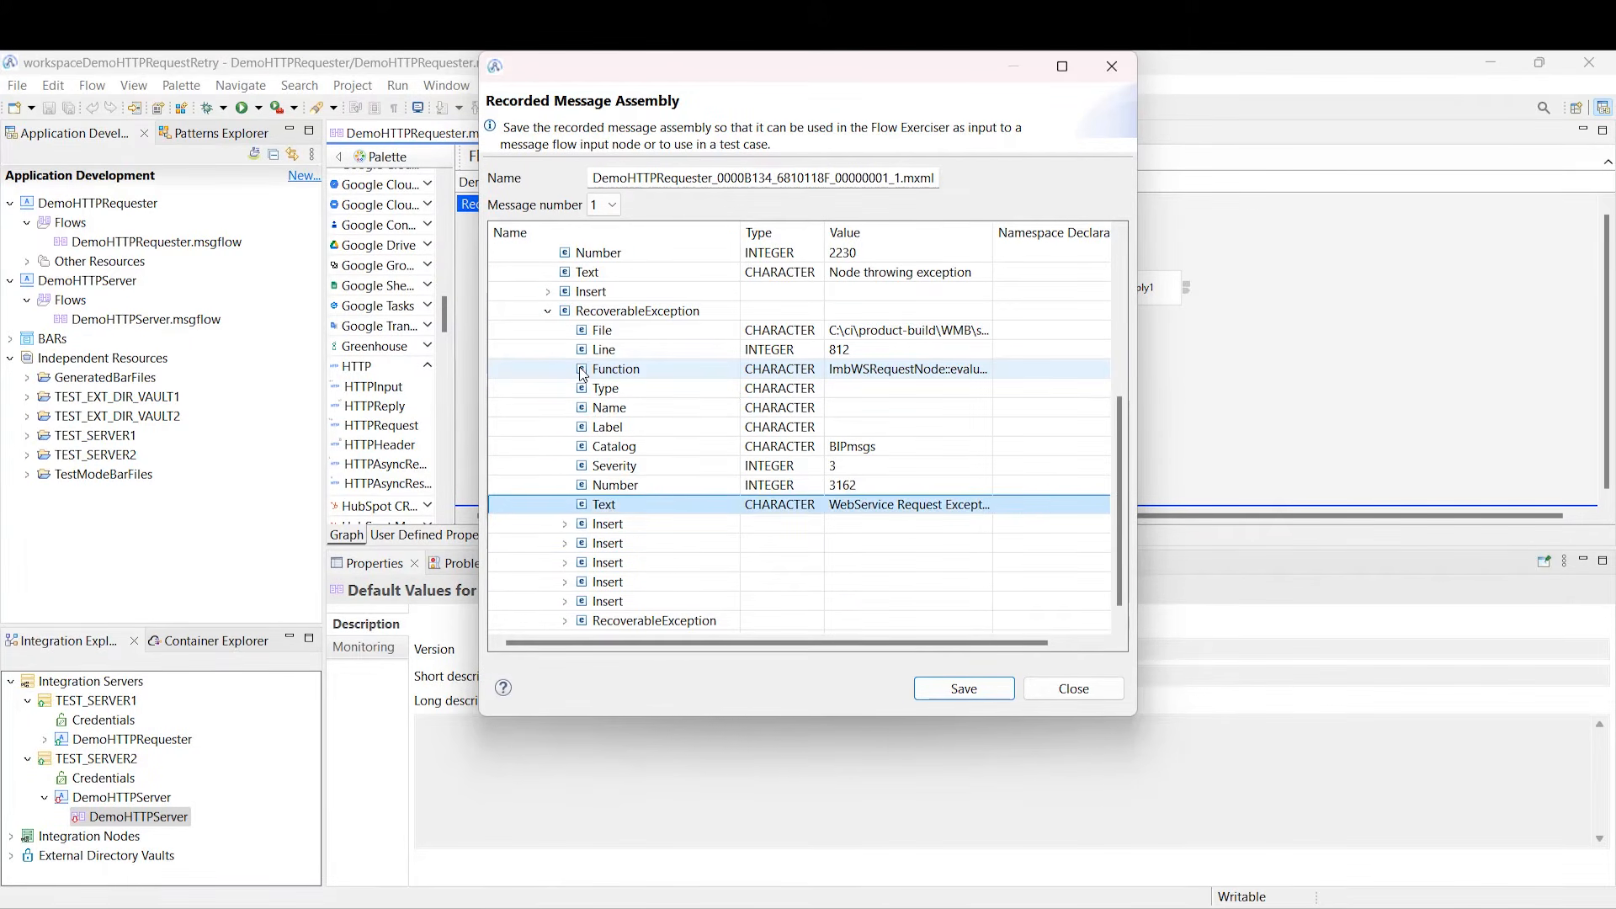
key(Down)
key(Down)
key(Down)
key(Down)
key(Down)
key(Down)
key(Right)
key(Down)
key(Down)
key(Down)
key(Down)
key(Down)
key(Down)
key(Down)
key(Down)
key(Down)
key(Down)
key(Down)
key(Down)
key(Down)
key(Down)
key(Right)
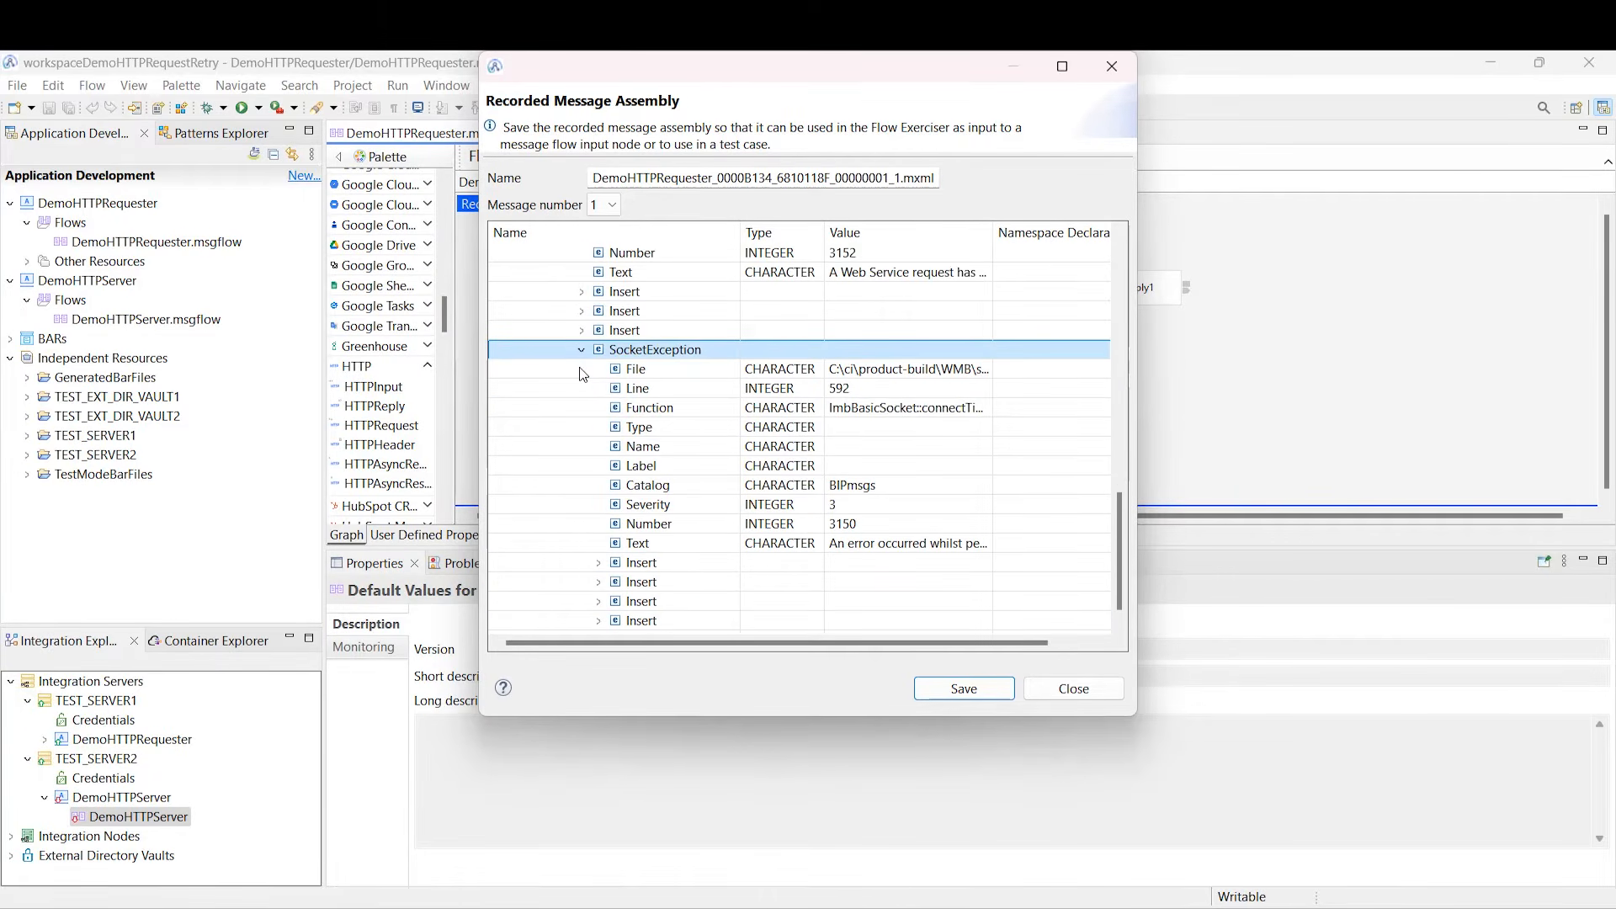
key(Down)
key(Down)
key(Down)
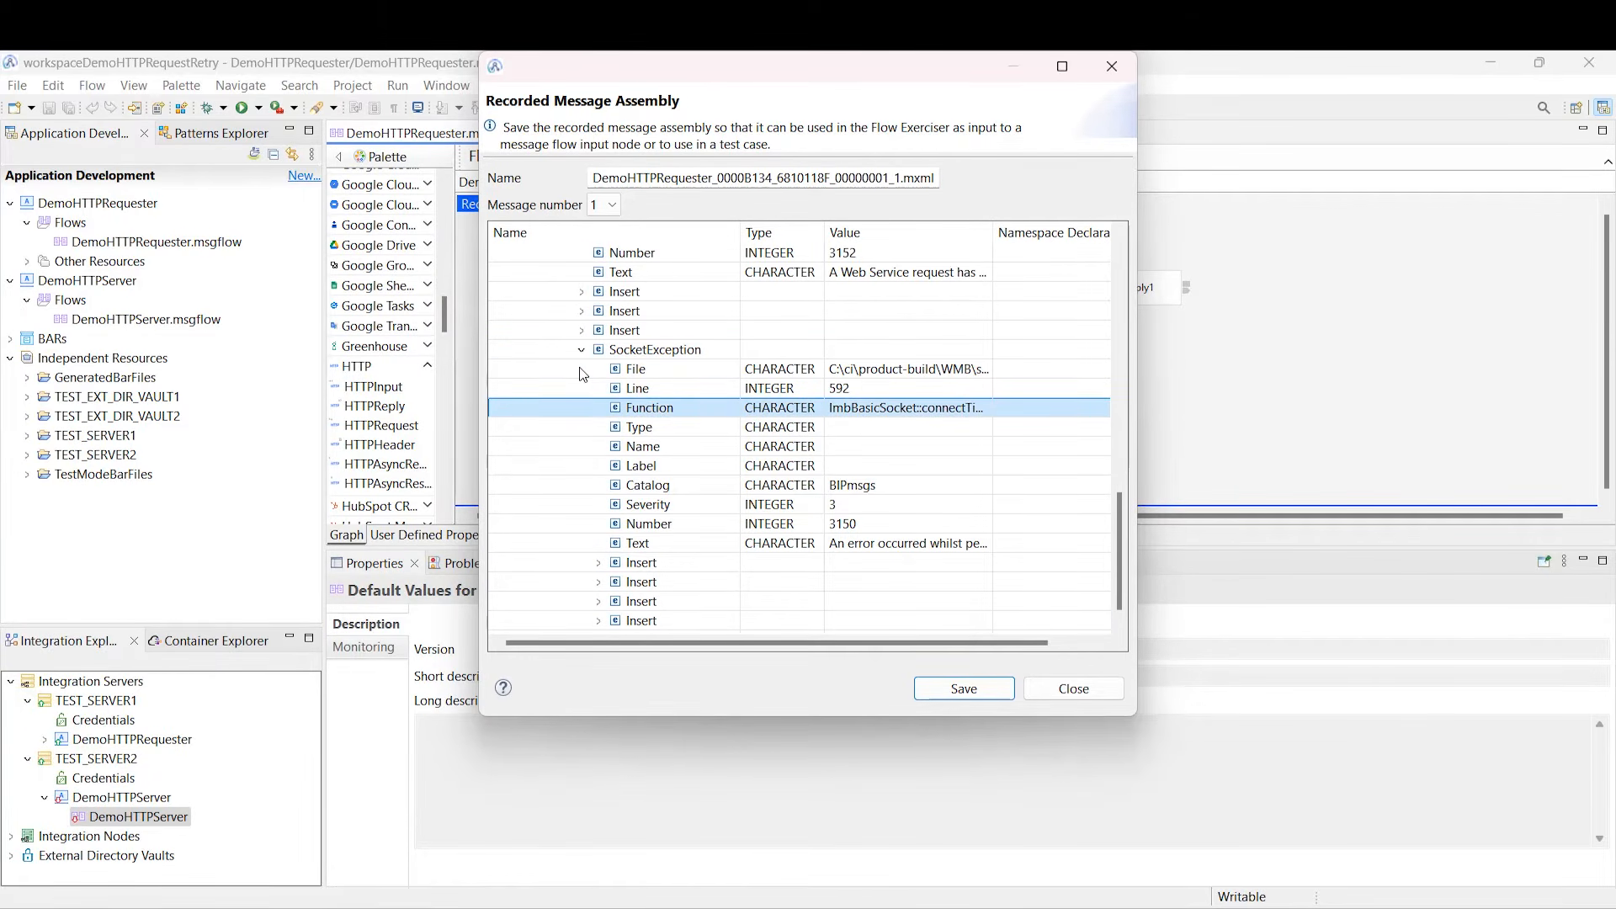
Step: Widen the Value column, find WSAECONNREFUSED in the last Insert, and close the message assembly
drag(992, 231, 1121, 231)
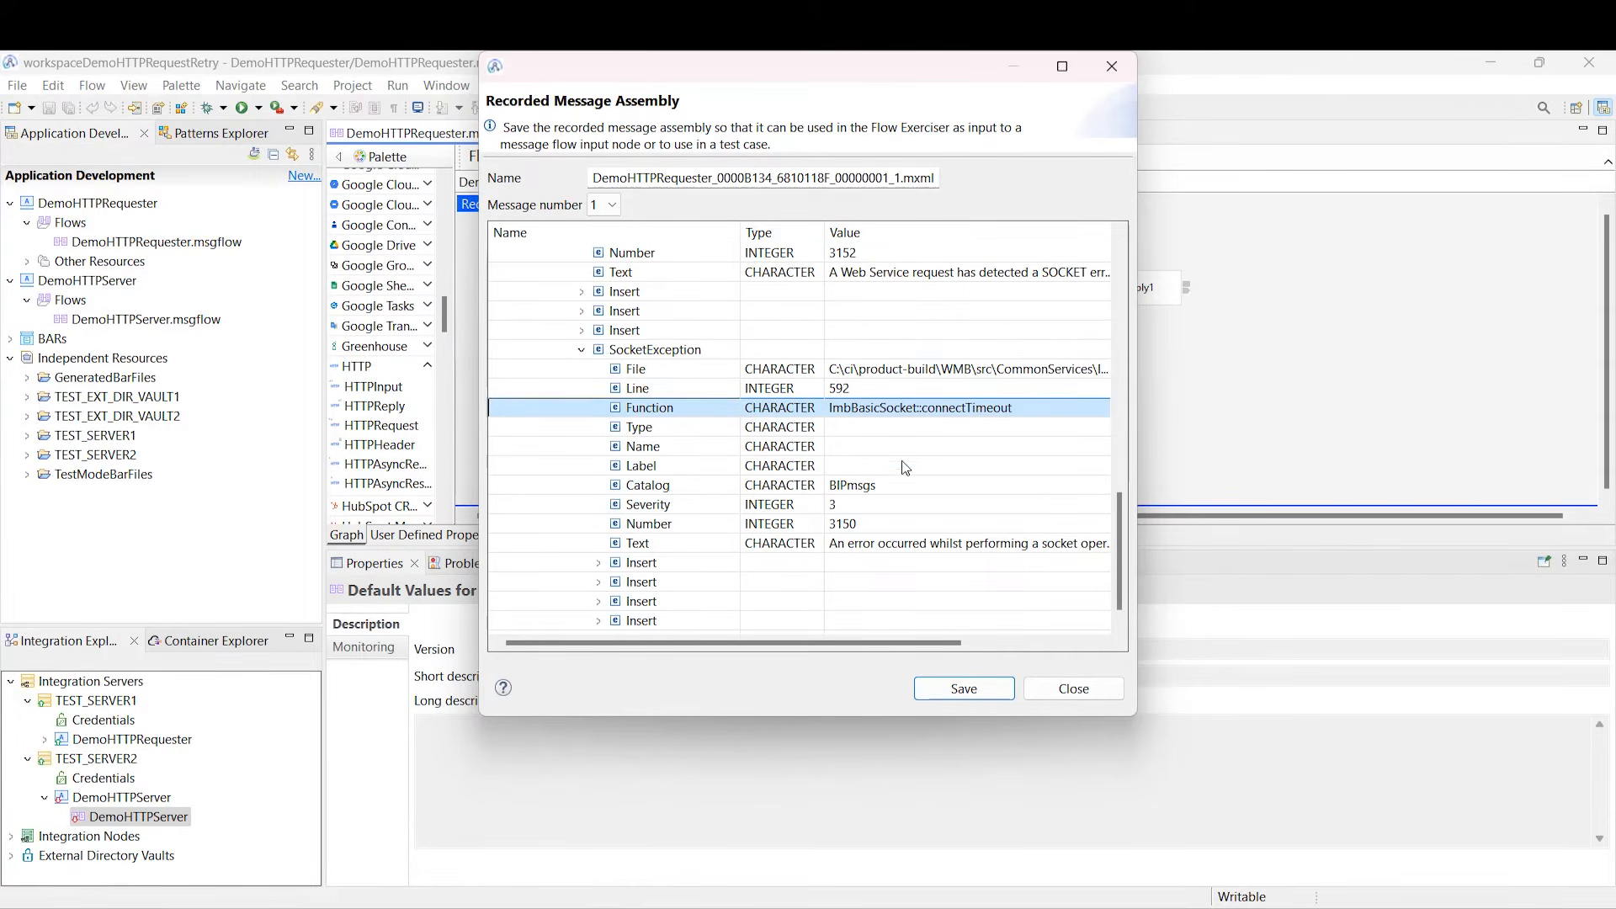
click(599, 602)
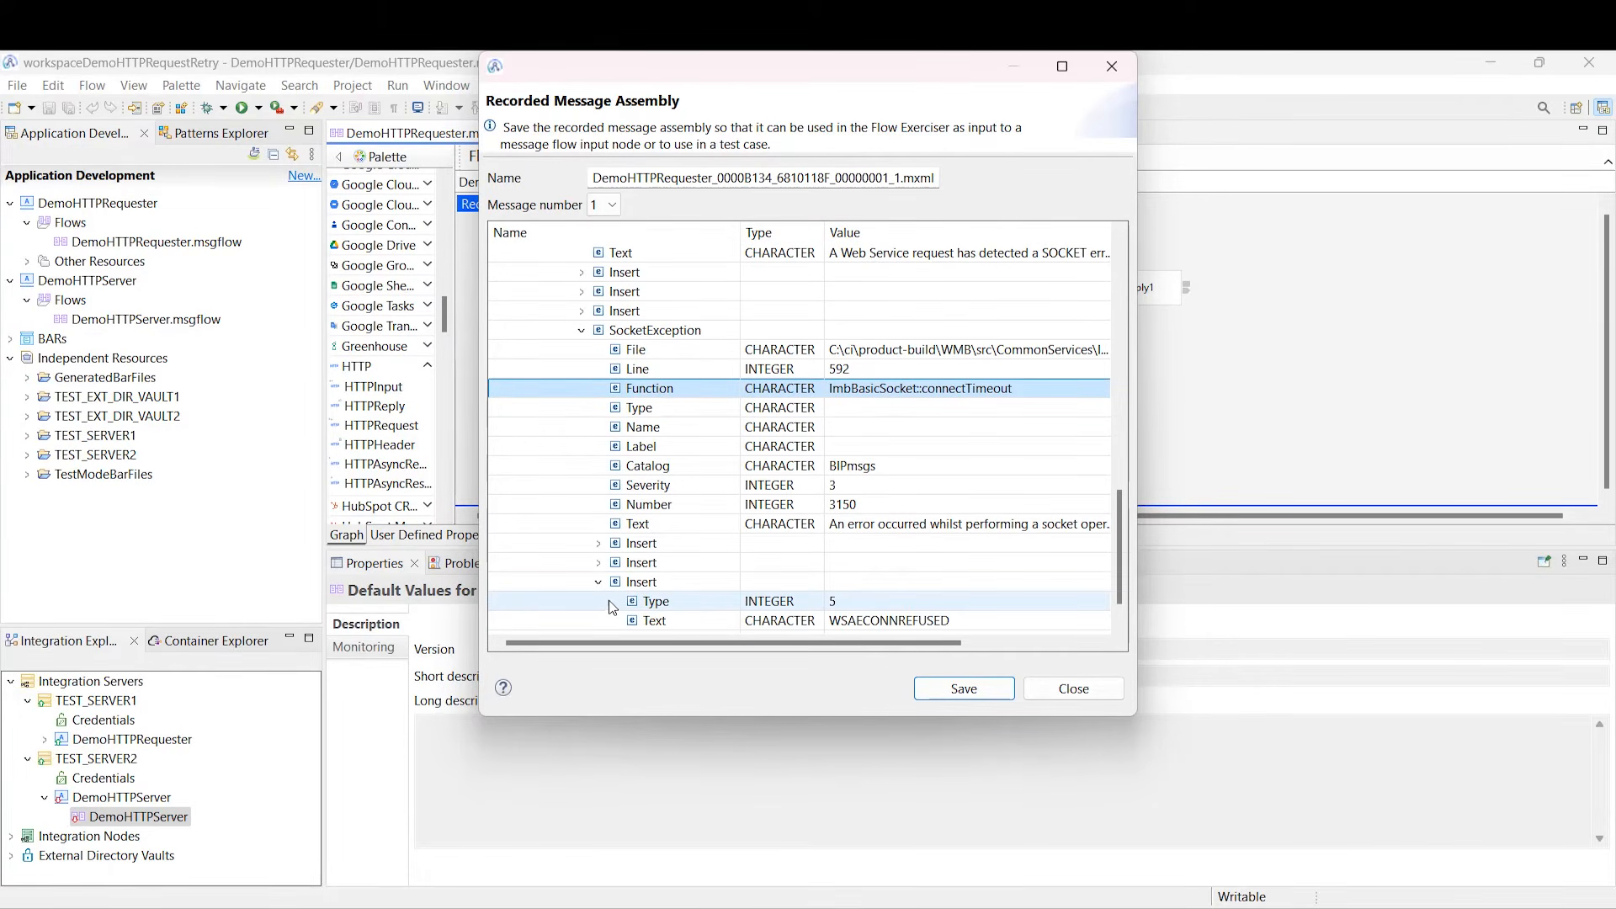
click(914, 623)
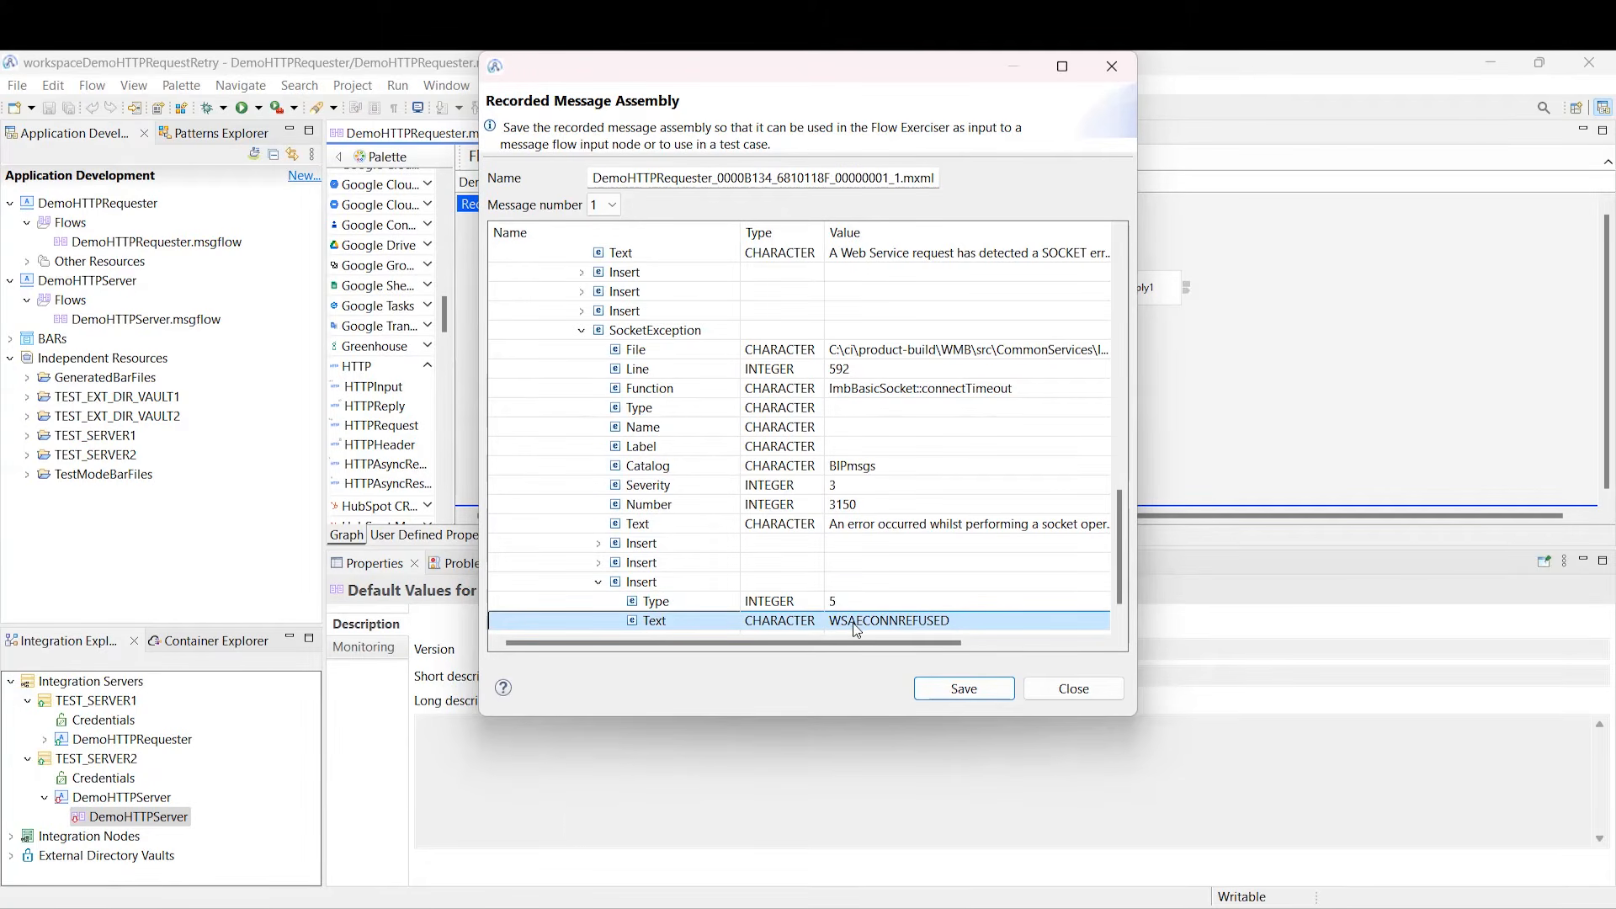
click(1073, 689)
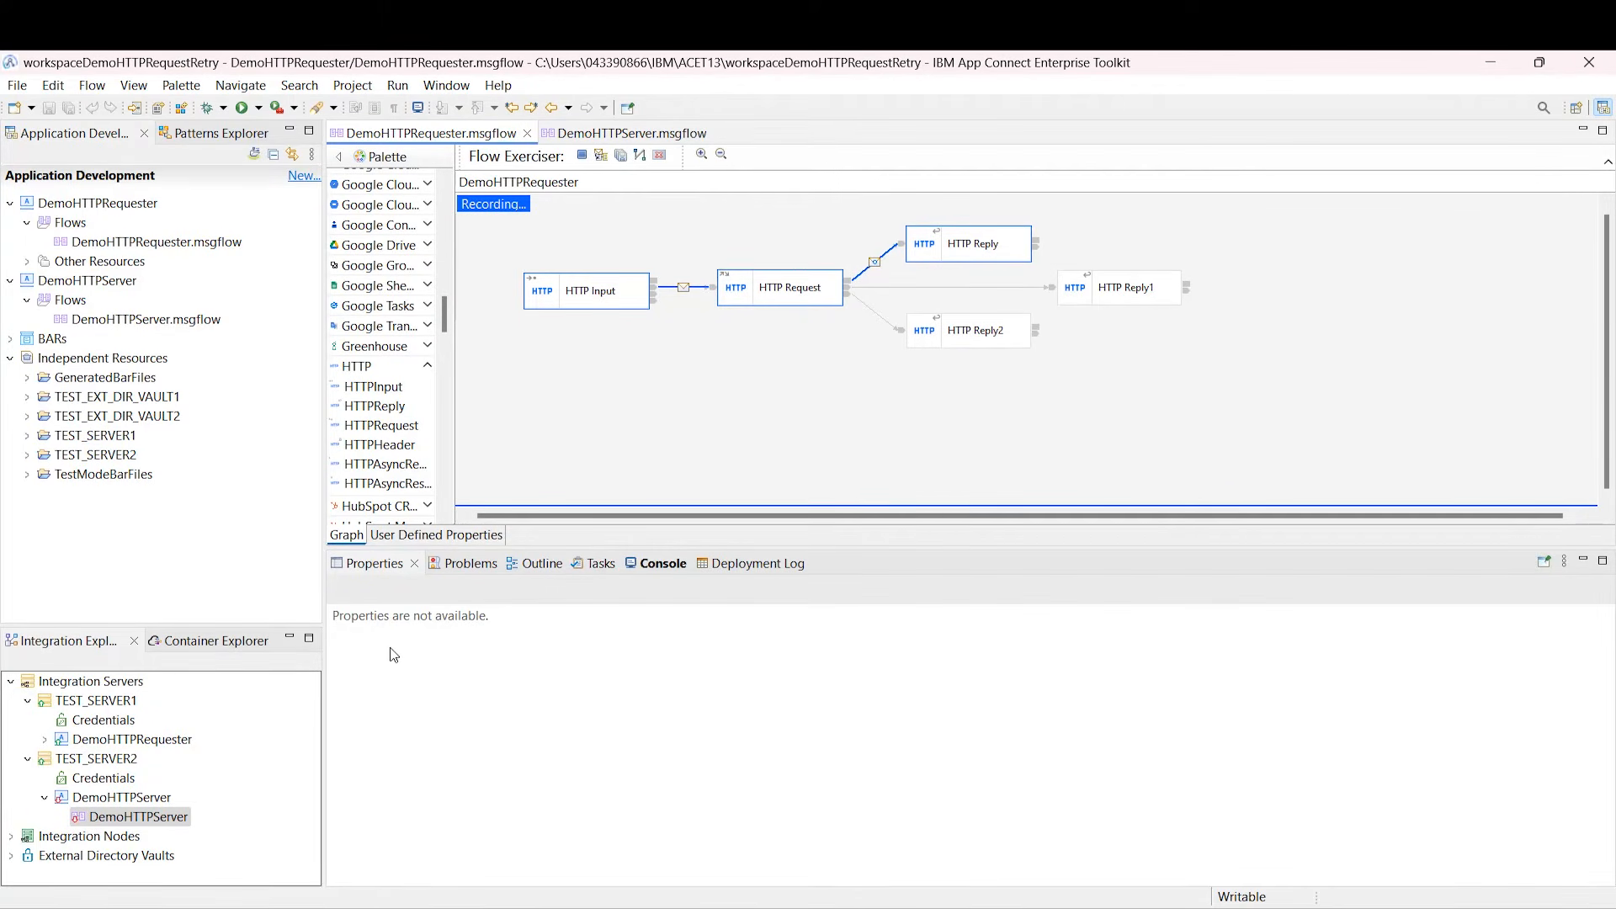
Step: Take DemoHTTPRequester out of recording mode, clearing the recorded messages
click(738, 291)
click(585, 158)
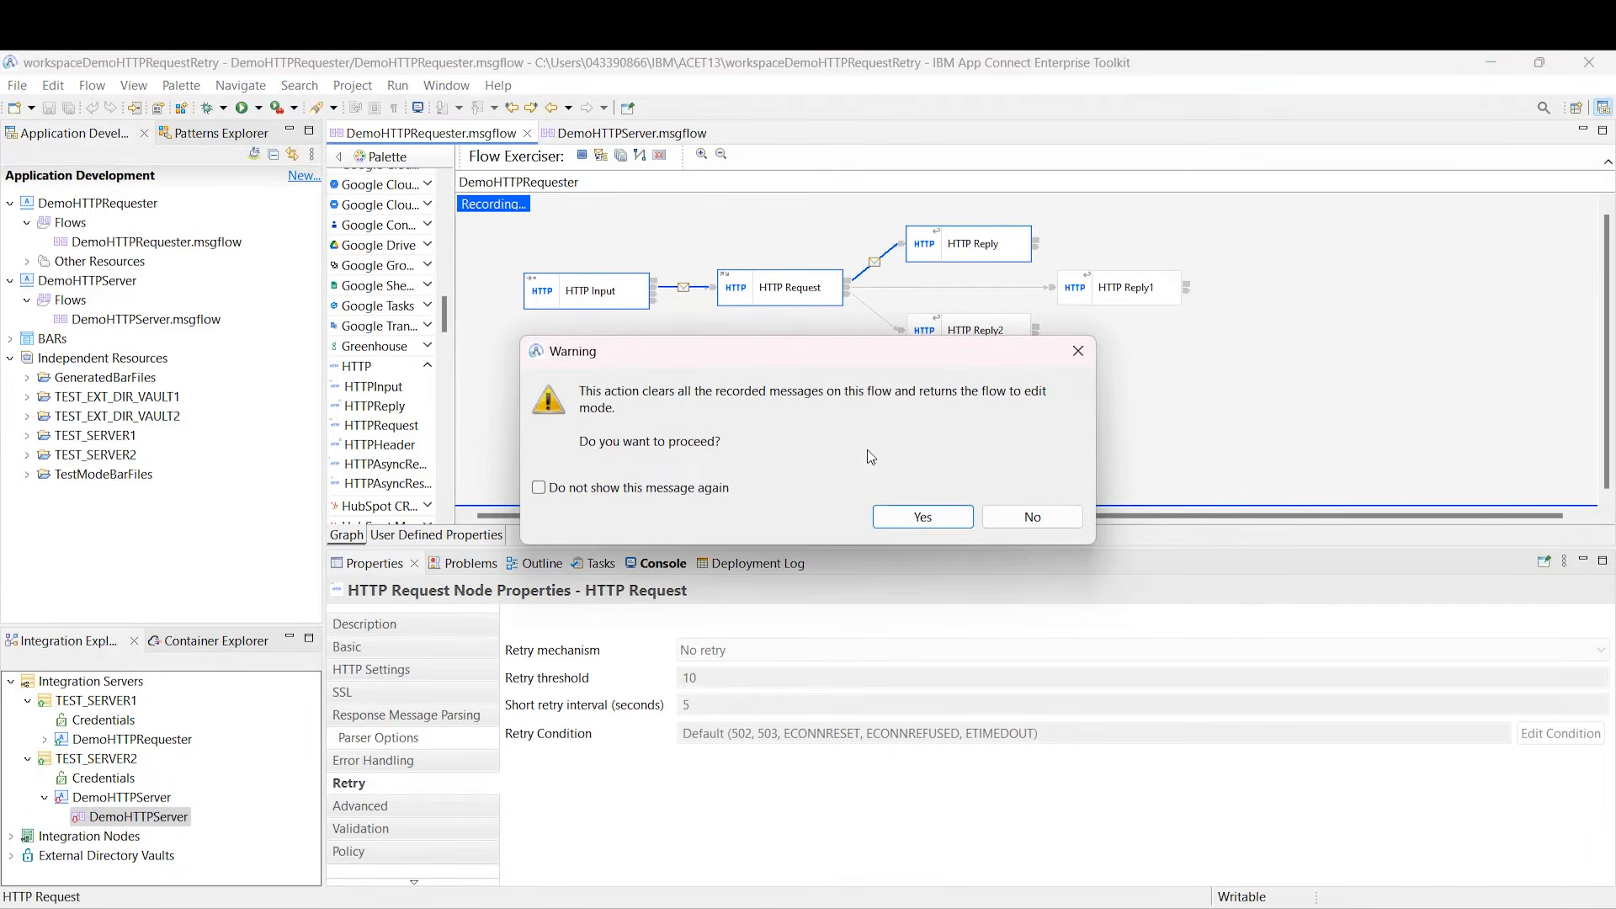
click(920, 516)
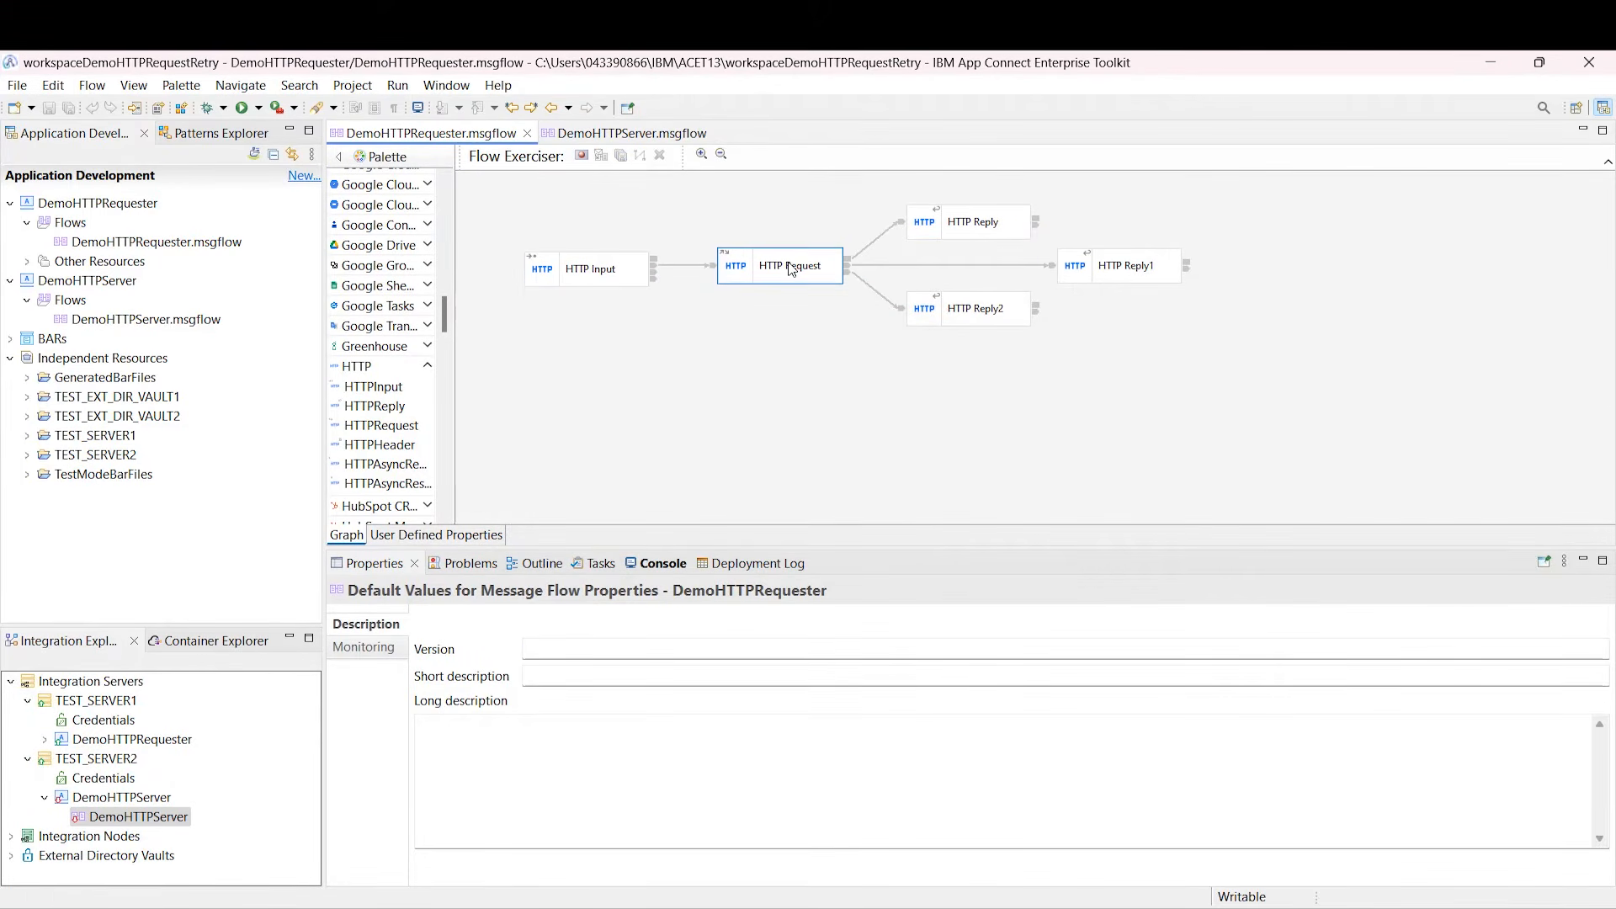
Step: Start the DemoHTTPServer application and begin recording DemoHTTPRequester on TEST_SERVER1
click(139, 797)
right_click(139, 798)
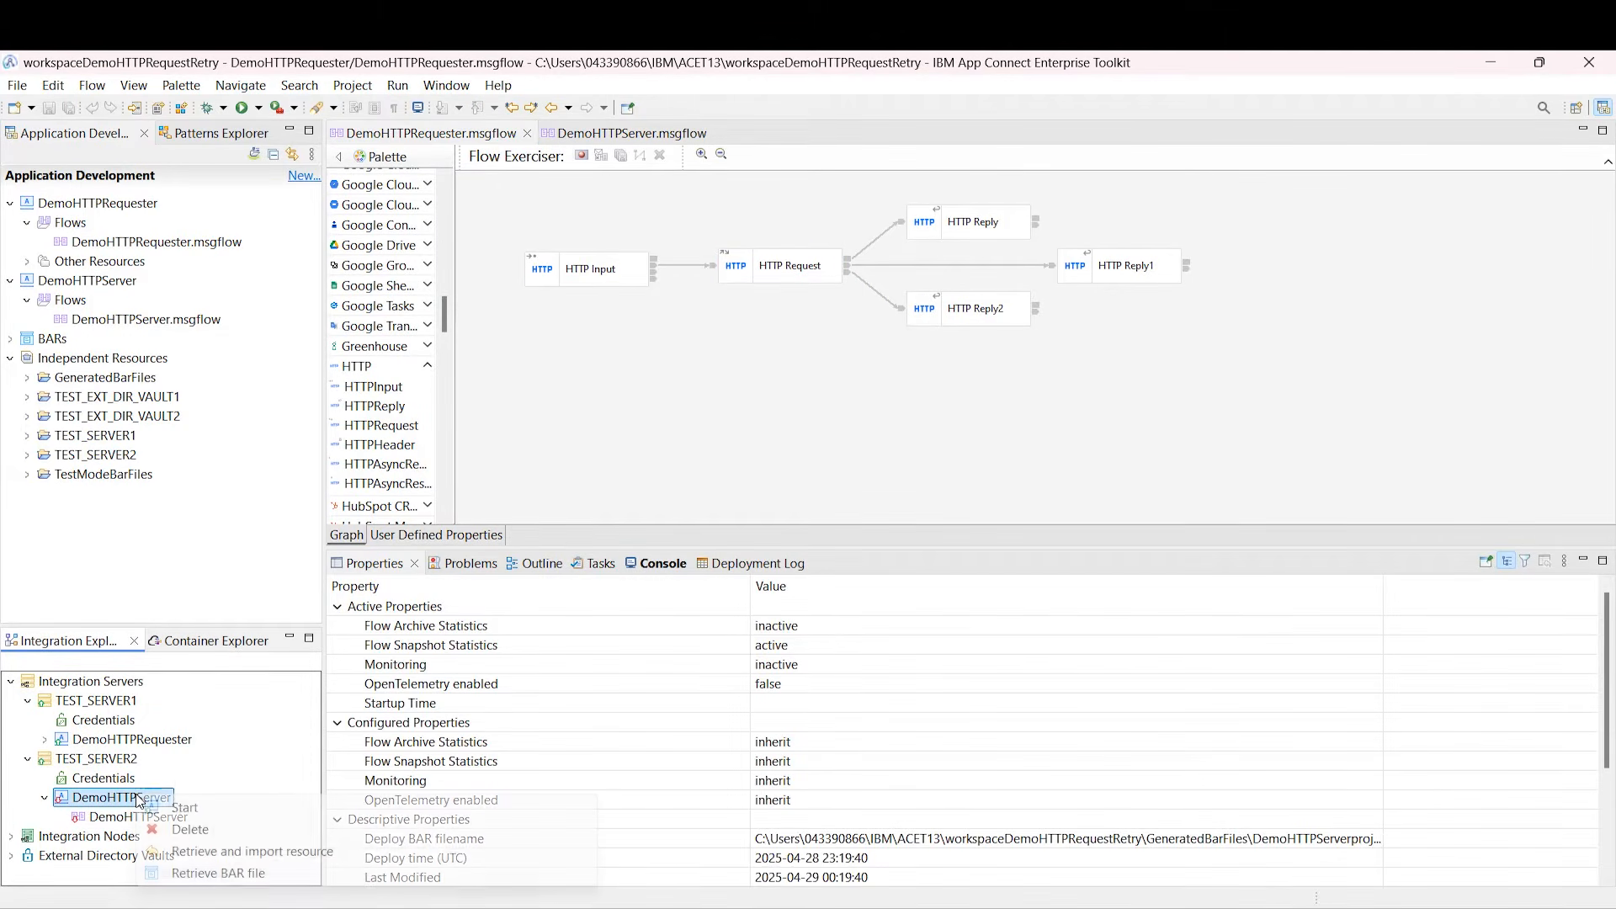
click(185, 809)
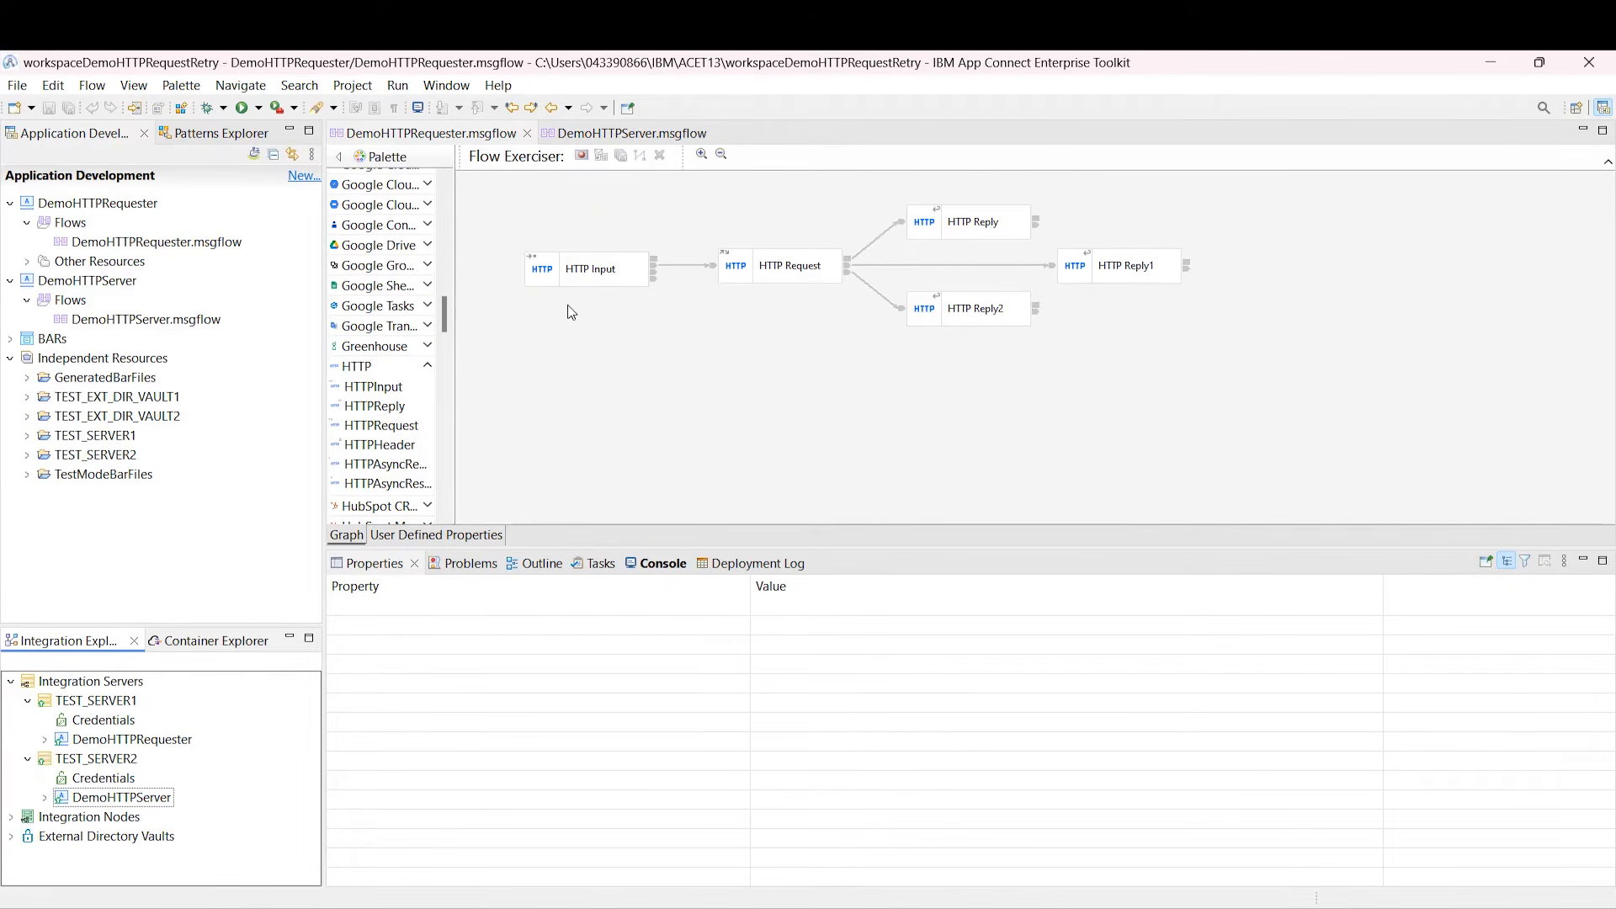
click(581, 157)
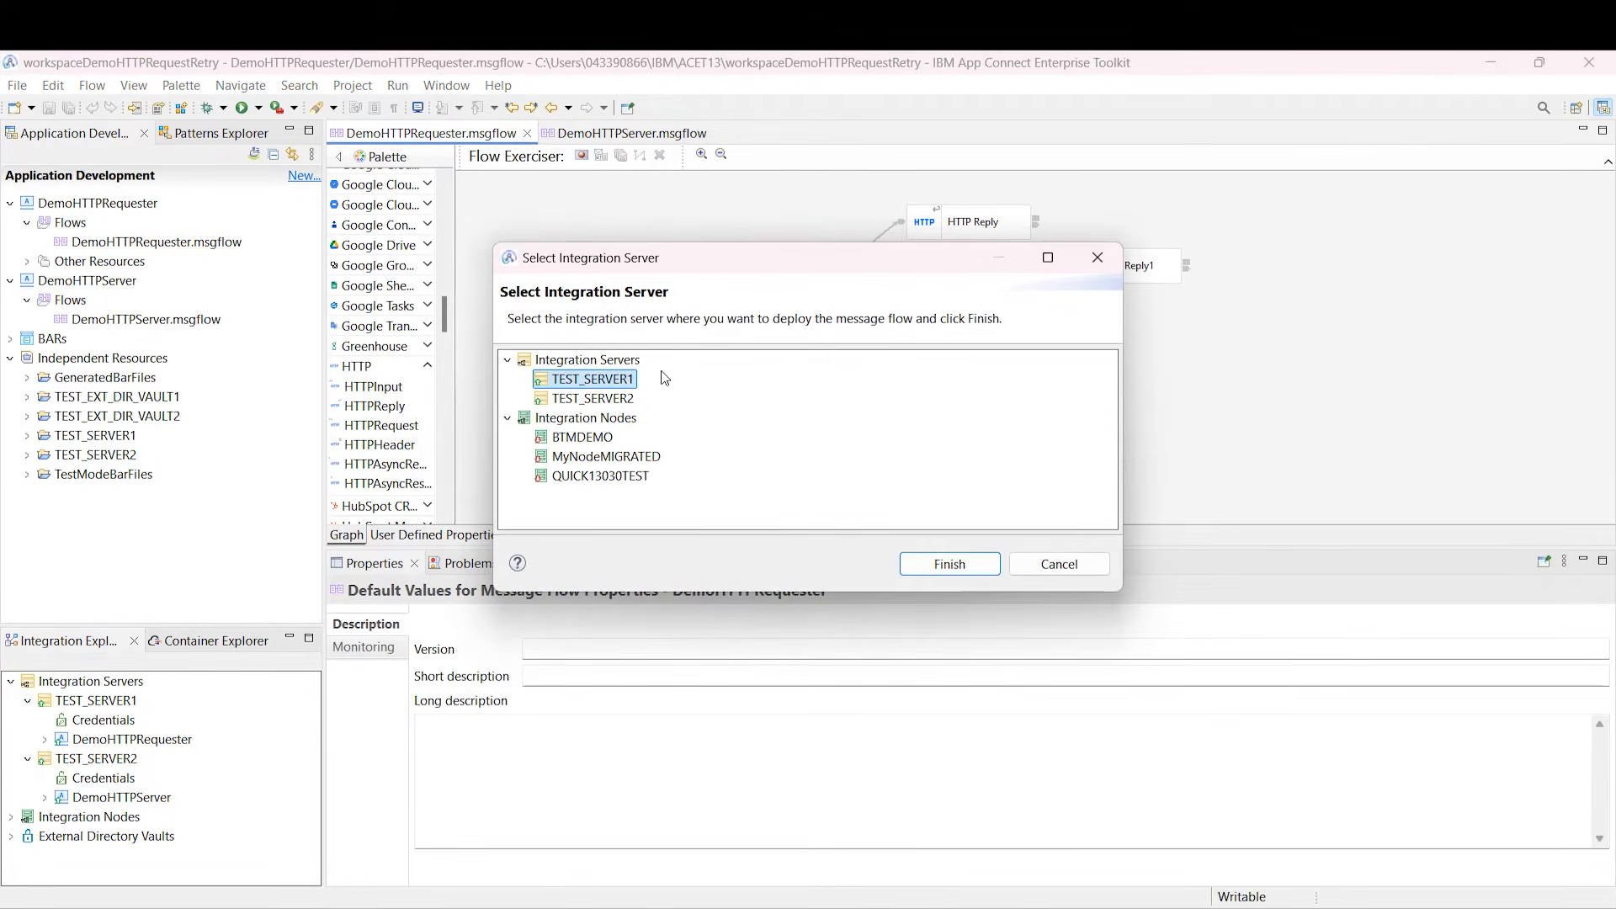
click(941, 566)
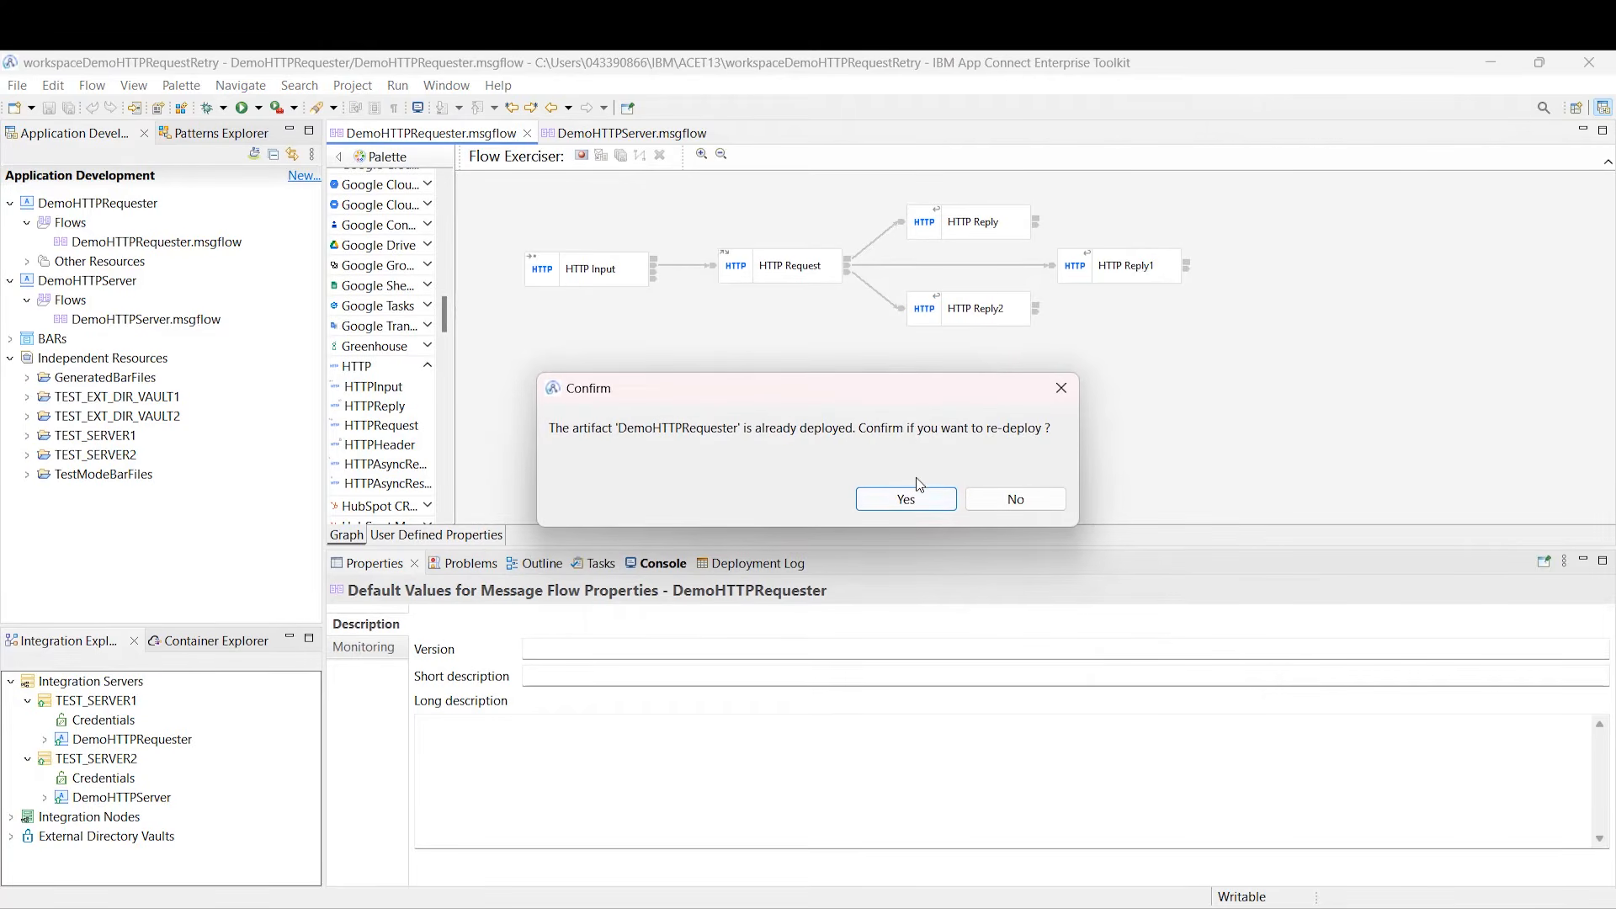
Step: Without redeploying, send the InputMessage 'Hello!' and view the HTTP reply
click(1013, 498)
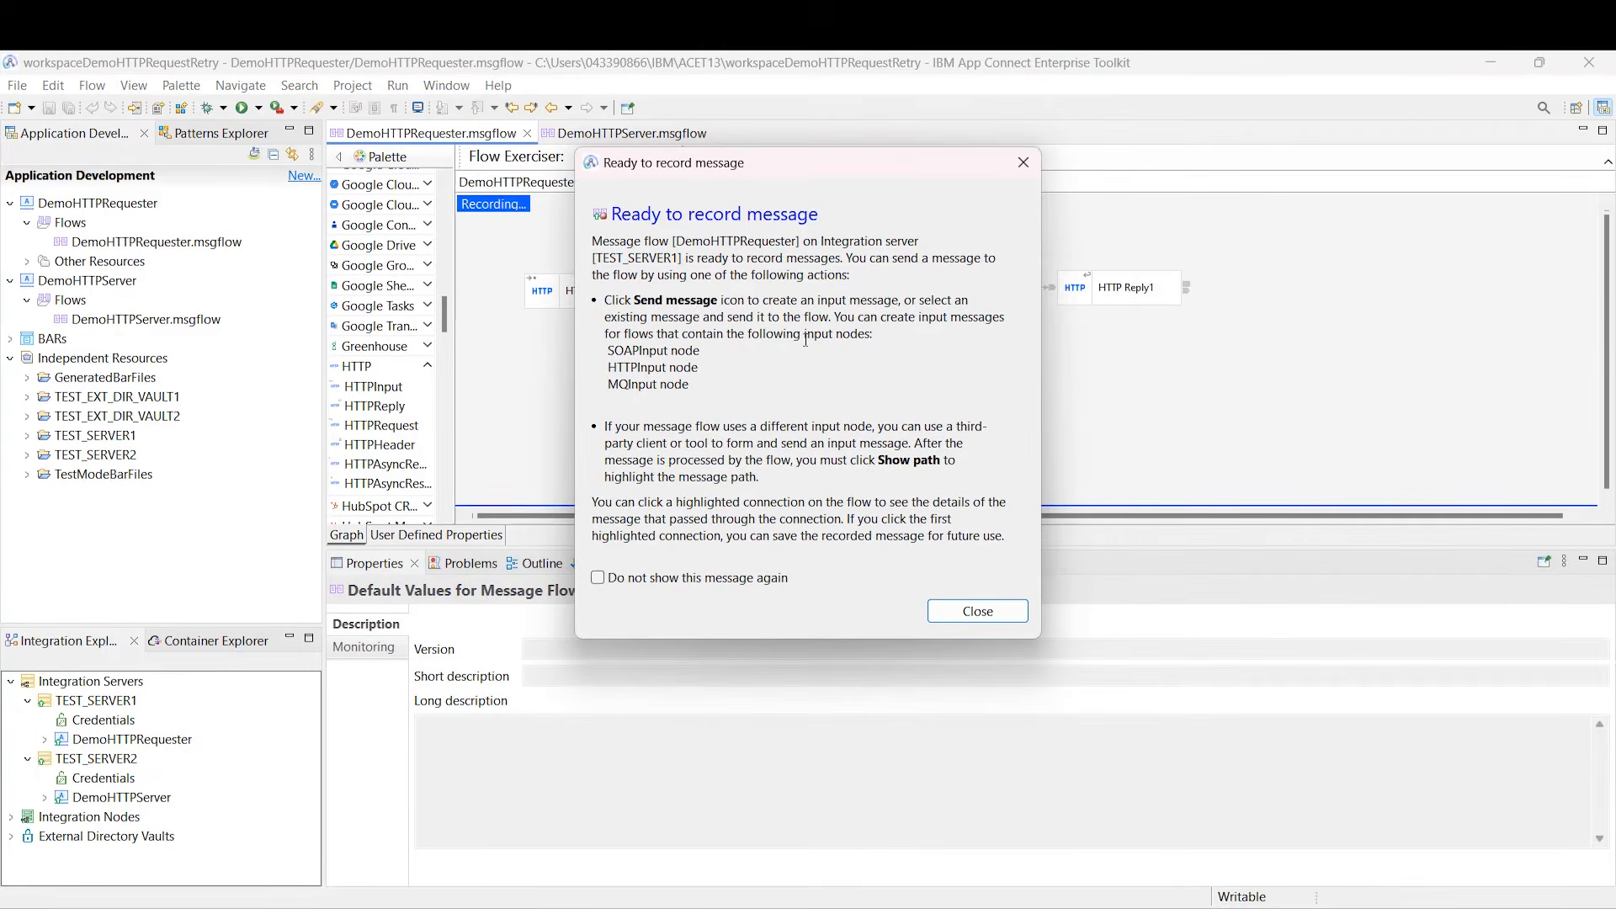
click(960, 610)
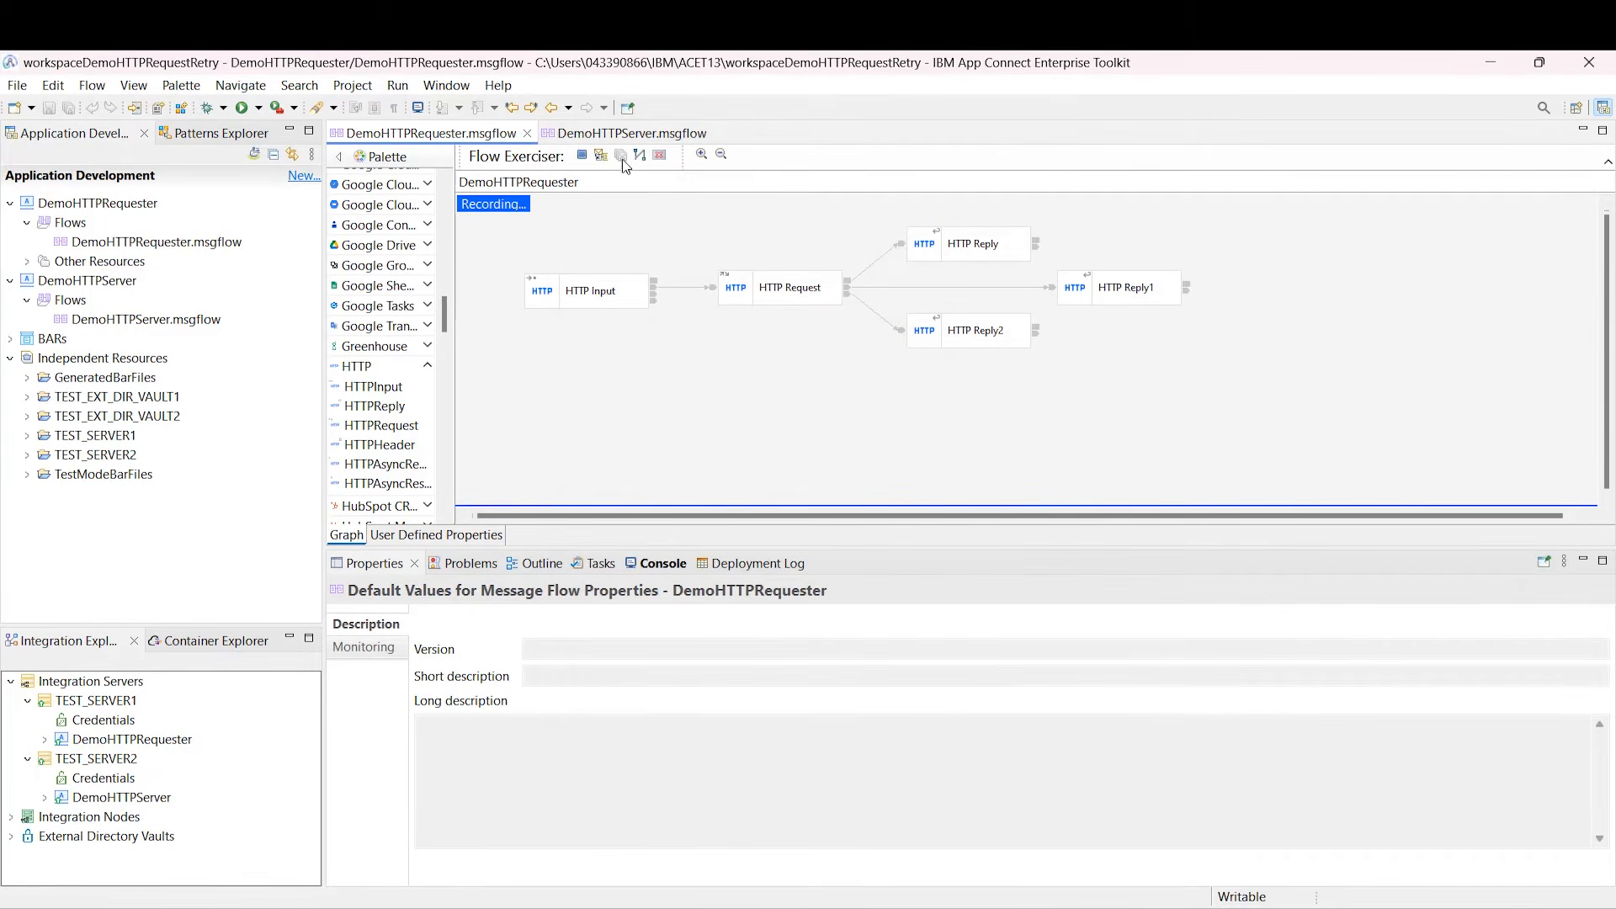
click(598, 154)
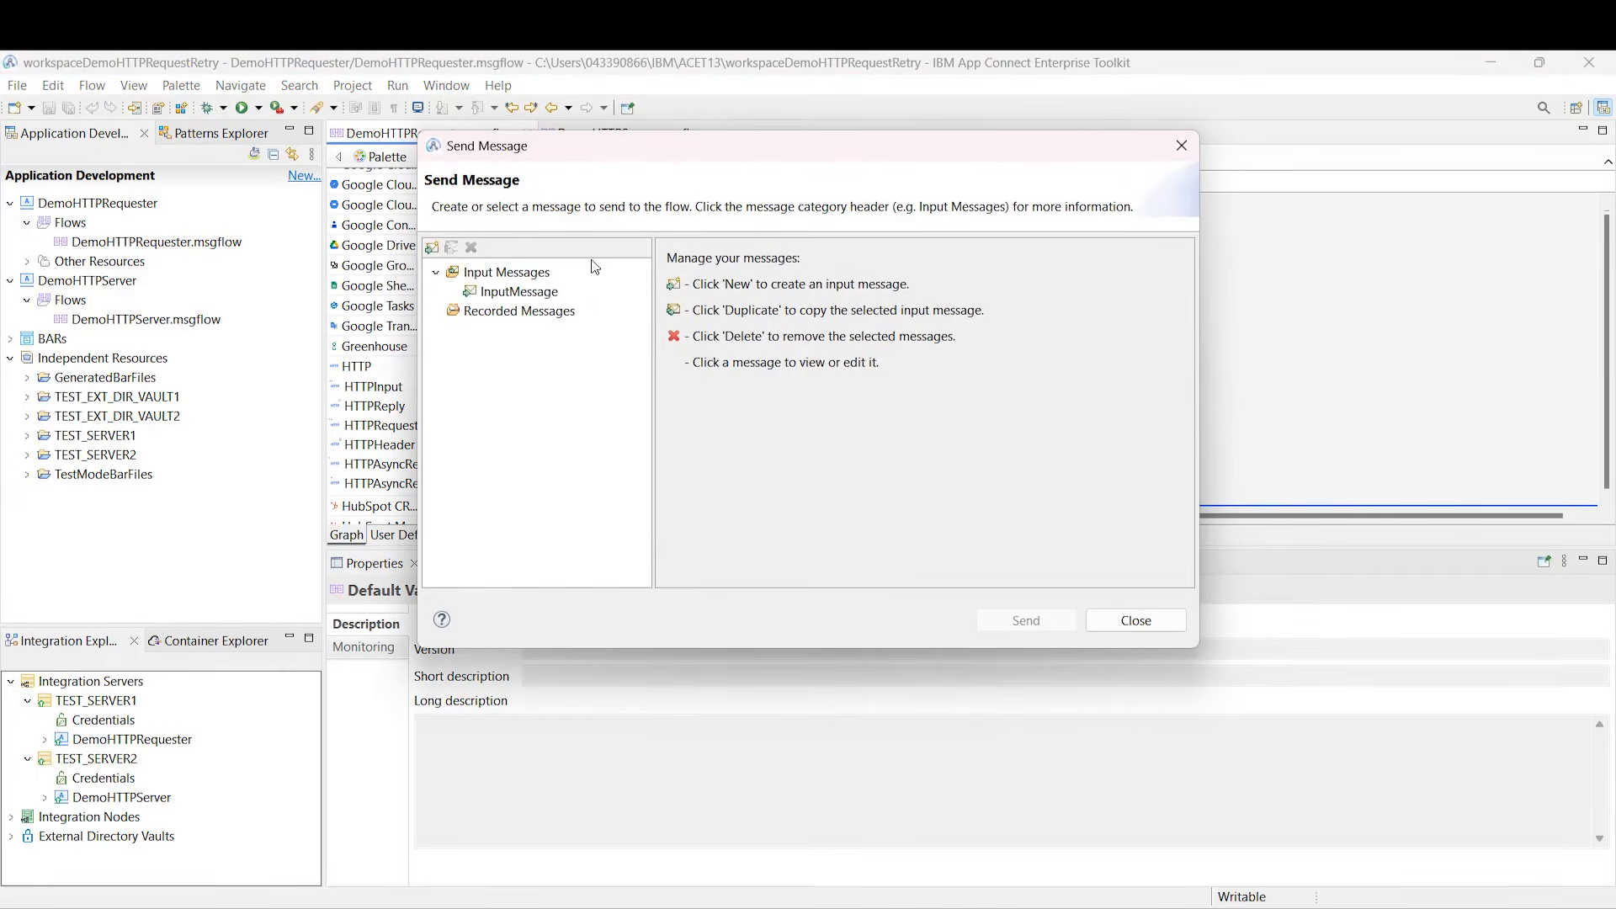
click(545, 288)
click(1085, 685)
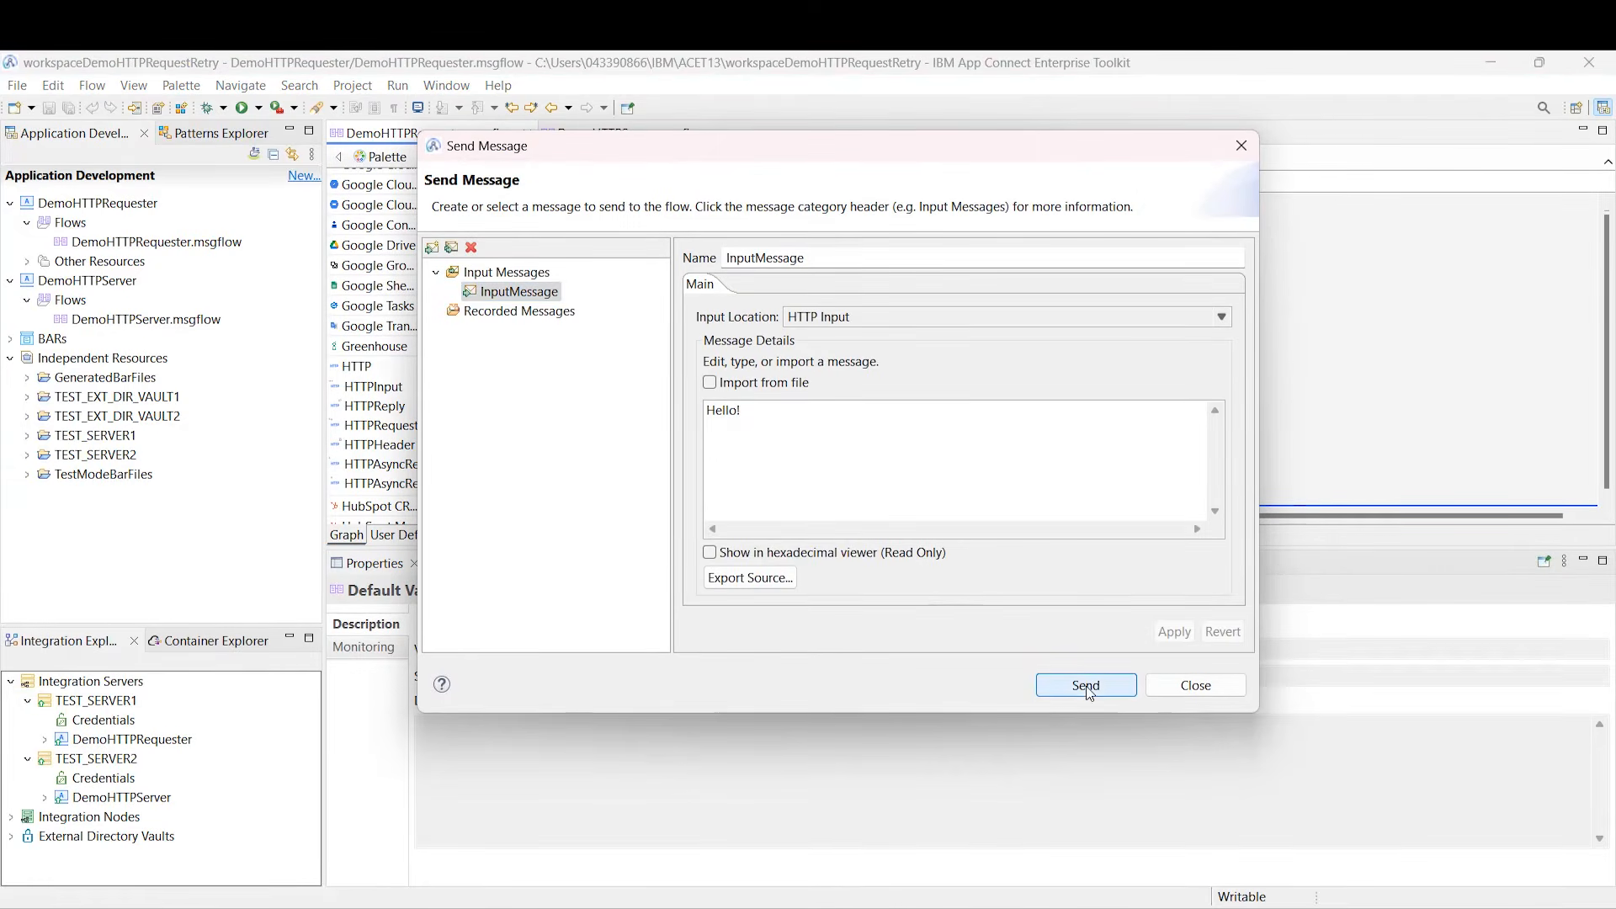
click(839, 243)
click(940, 633)
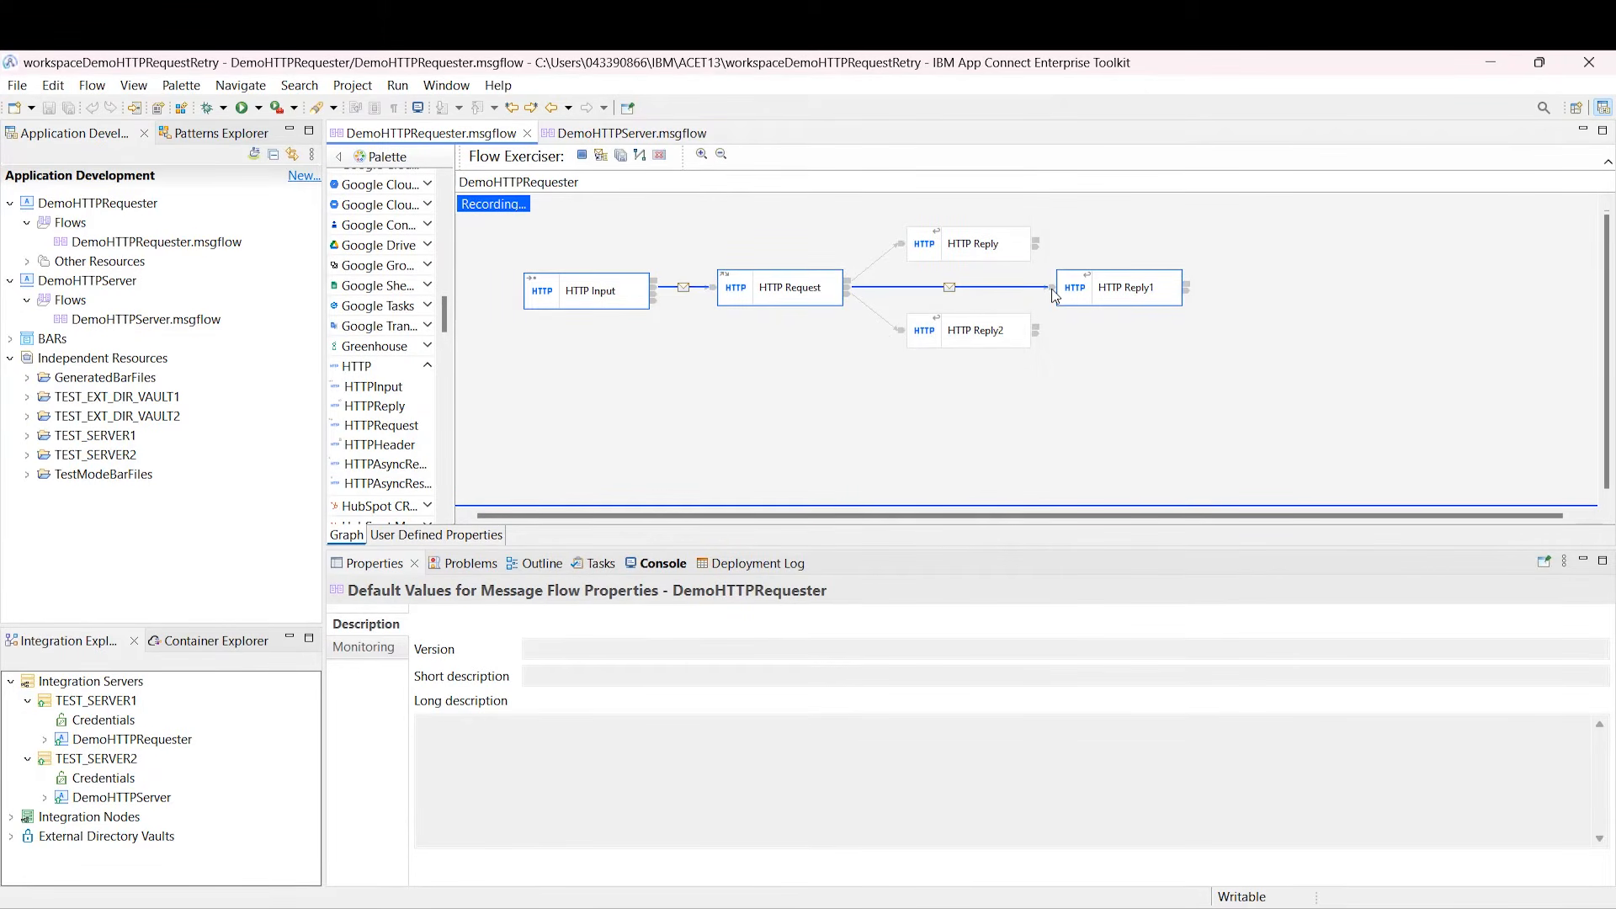
Step: Stop DemoHTTPServer on TEST_SERVER2 and return DemoHTTPRequester to edit mode
click(147, 797)
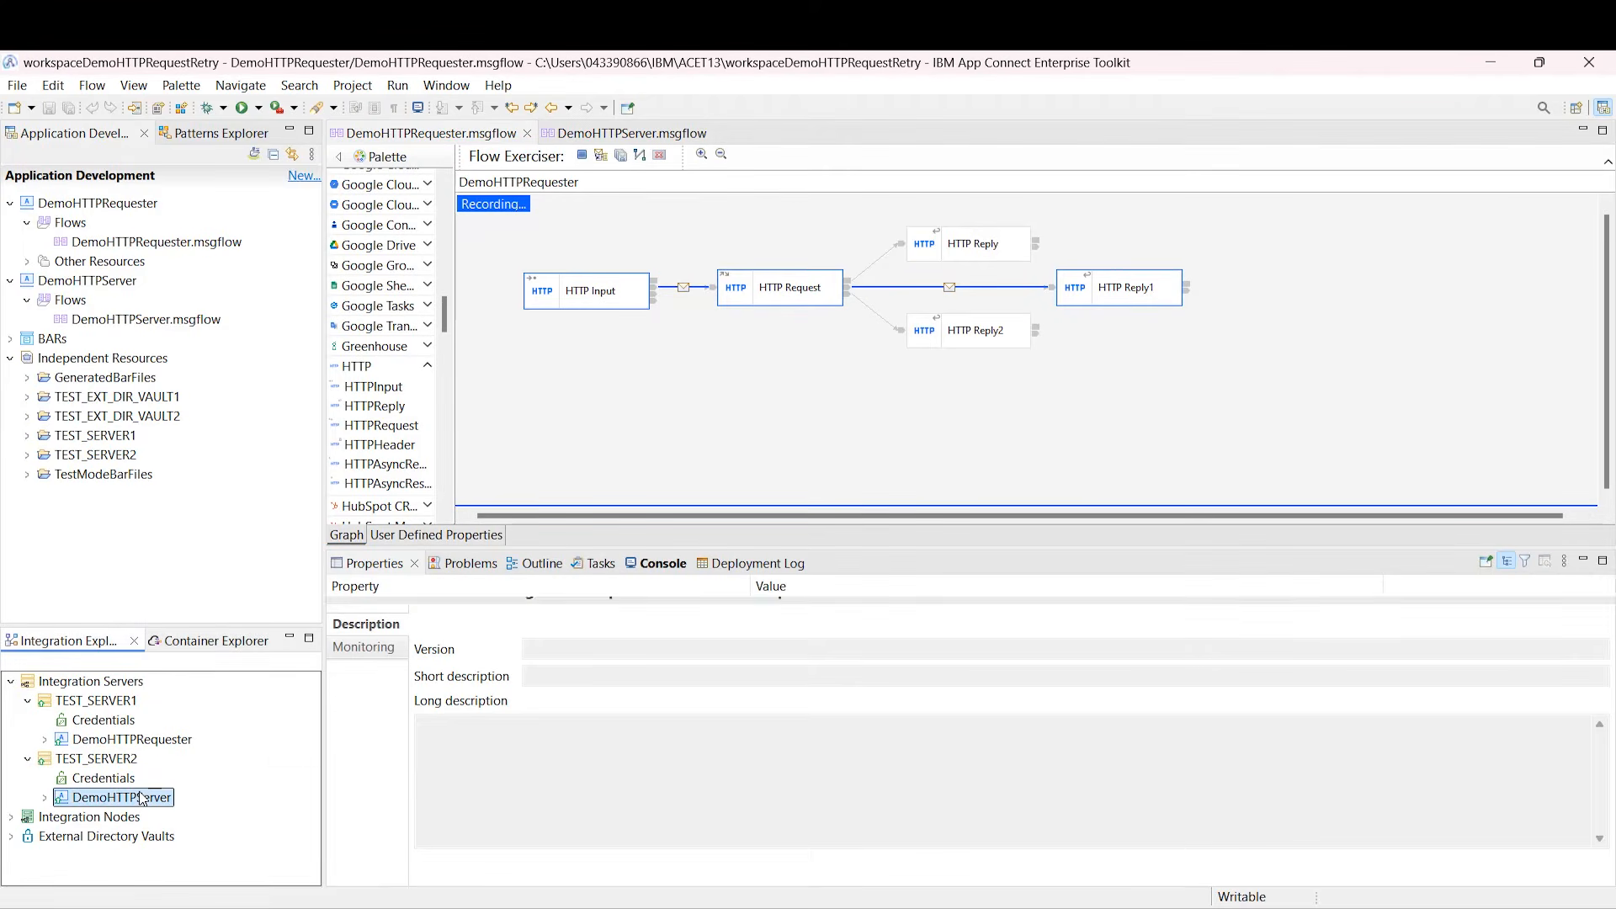
right_click(143, 795)
click(187, 681)
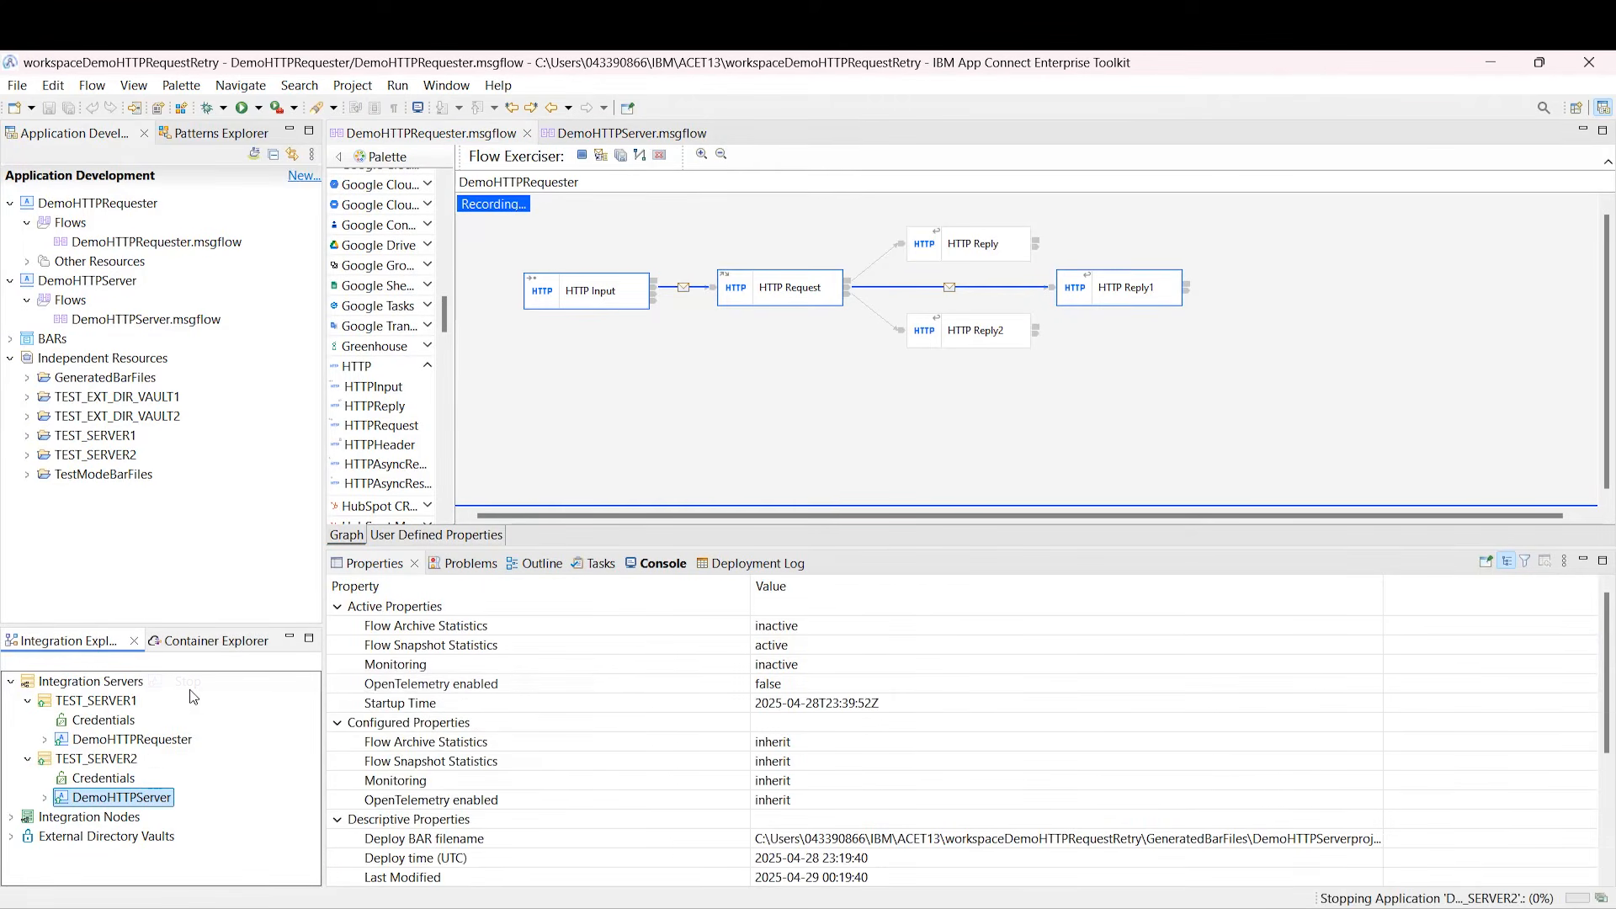
click(581, 156)
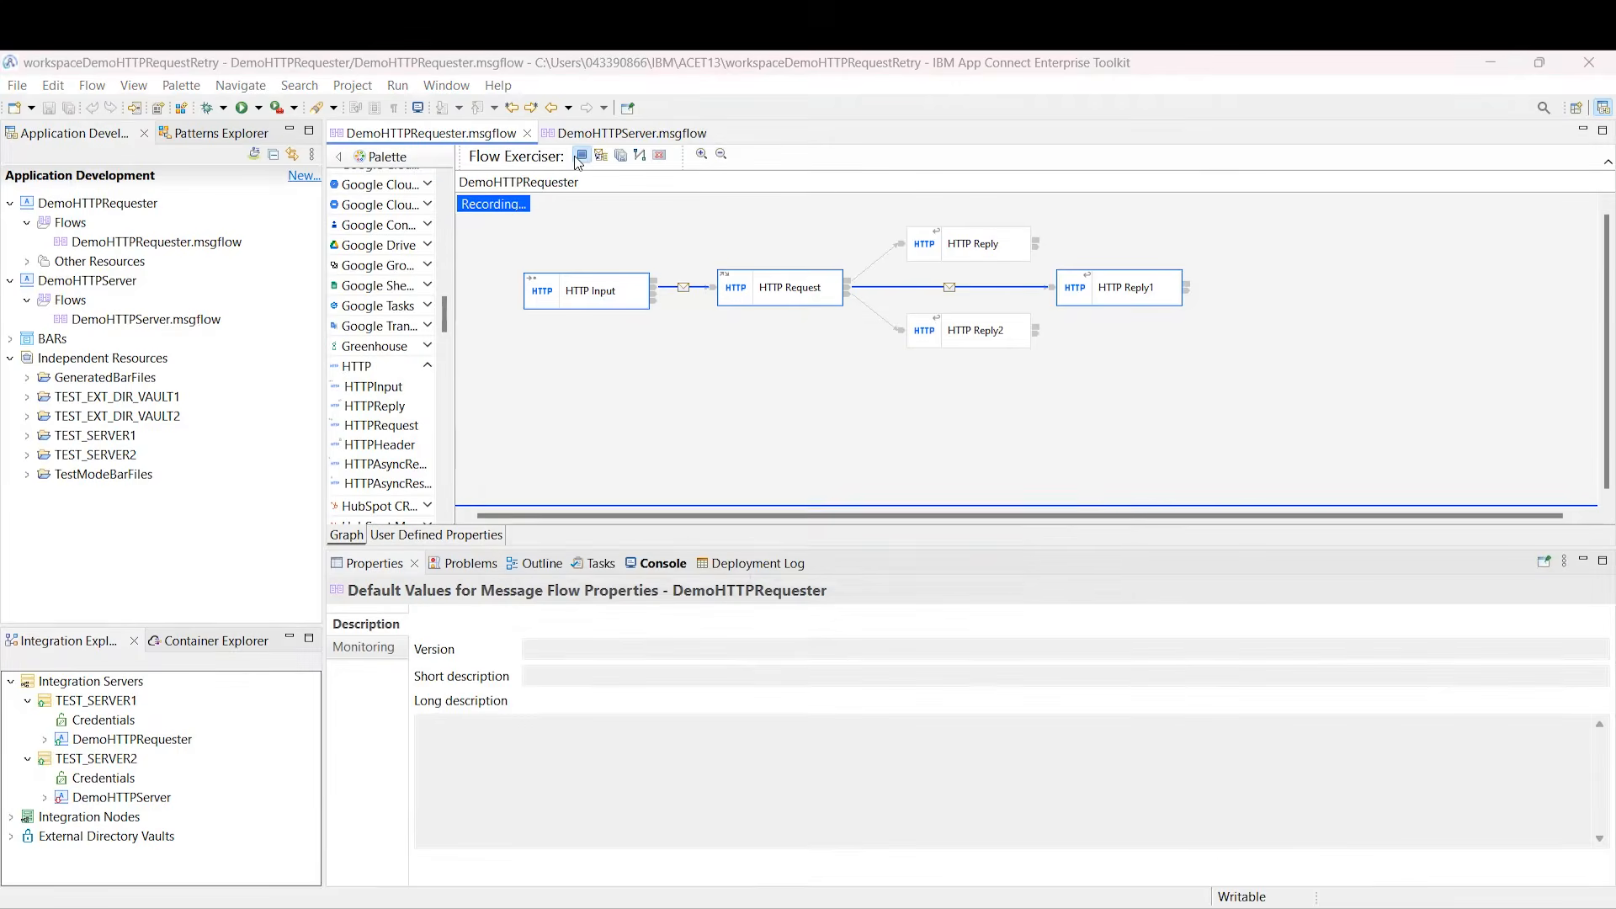
click(896, 519)
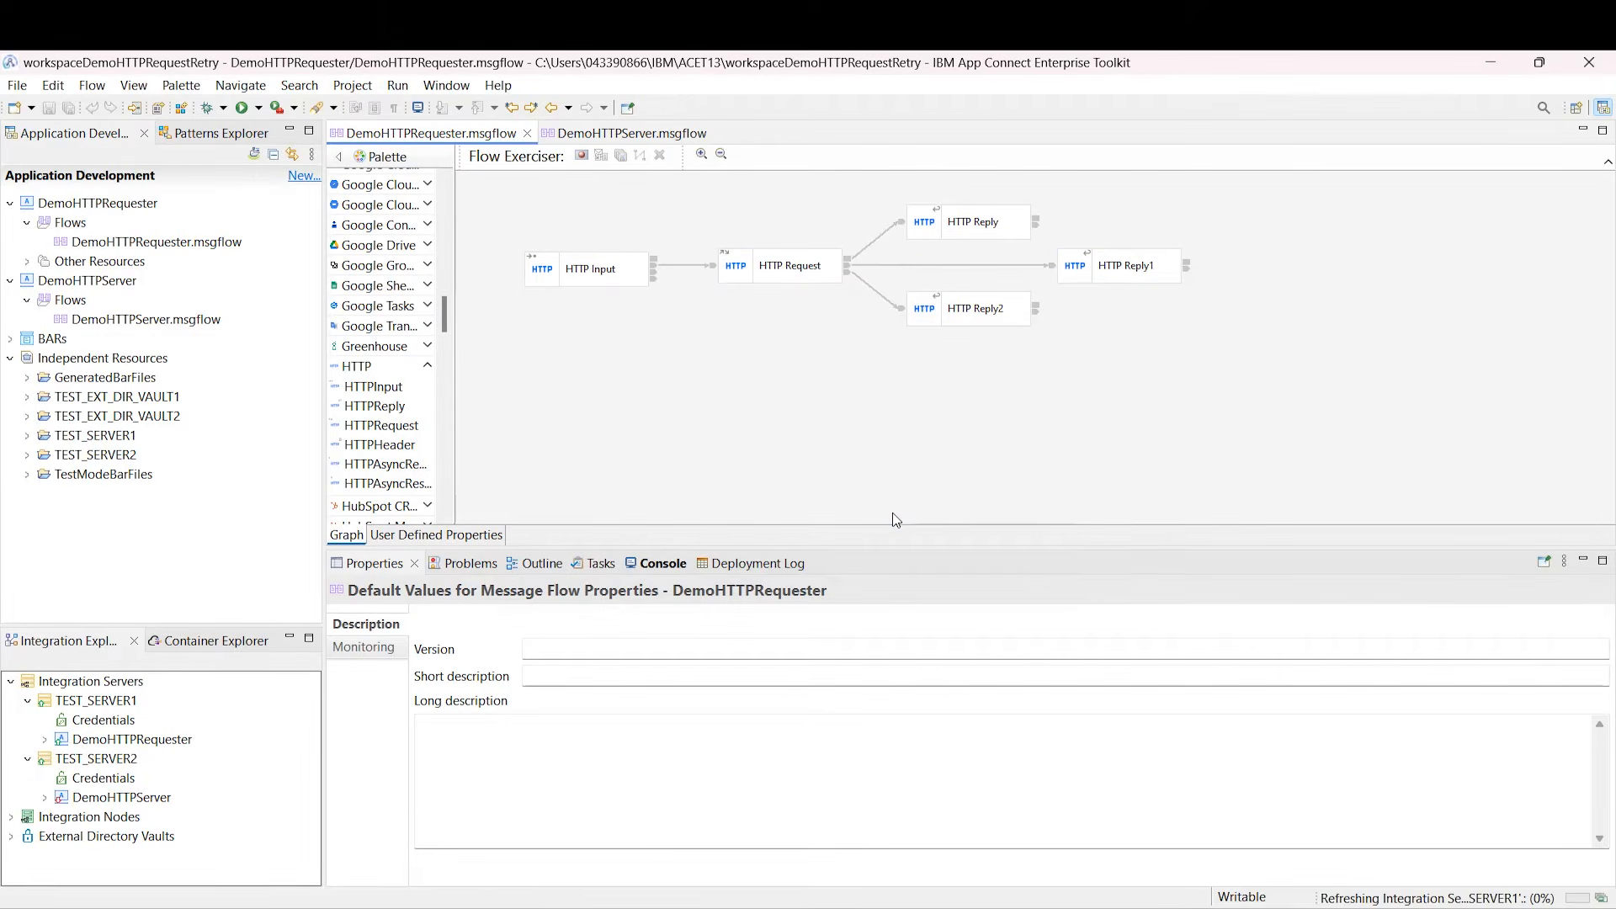
Step: Set the HTTP Request node to Short retry, threshold 10, 5-second interval, default conditions, and save
click(800, 254)
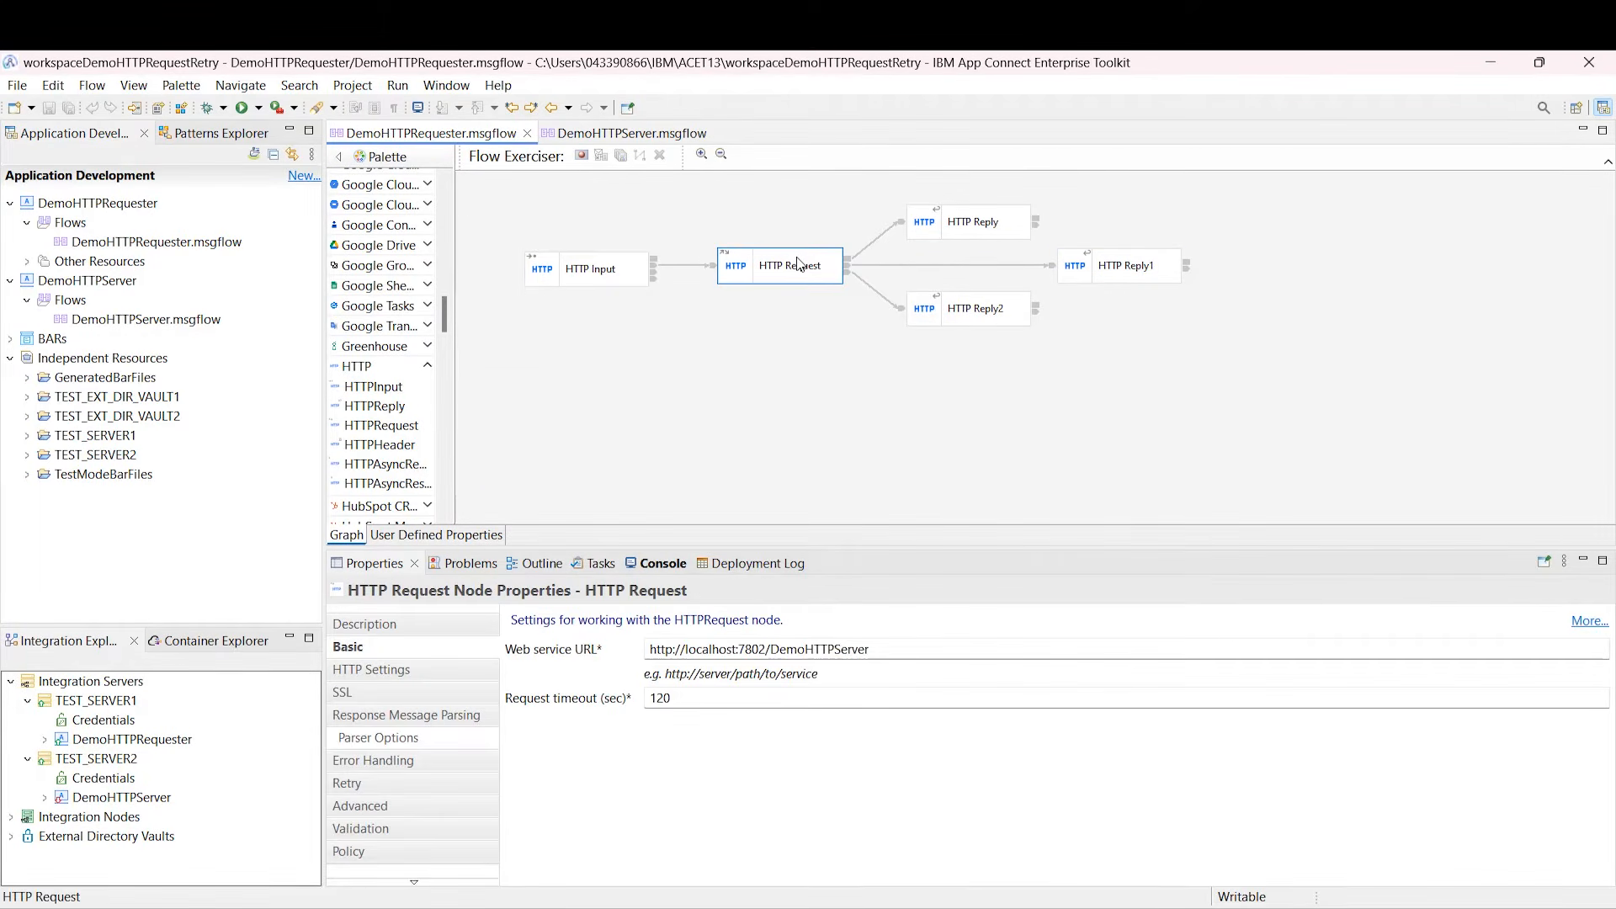
click(409, 783)
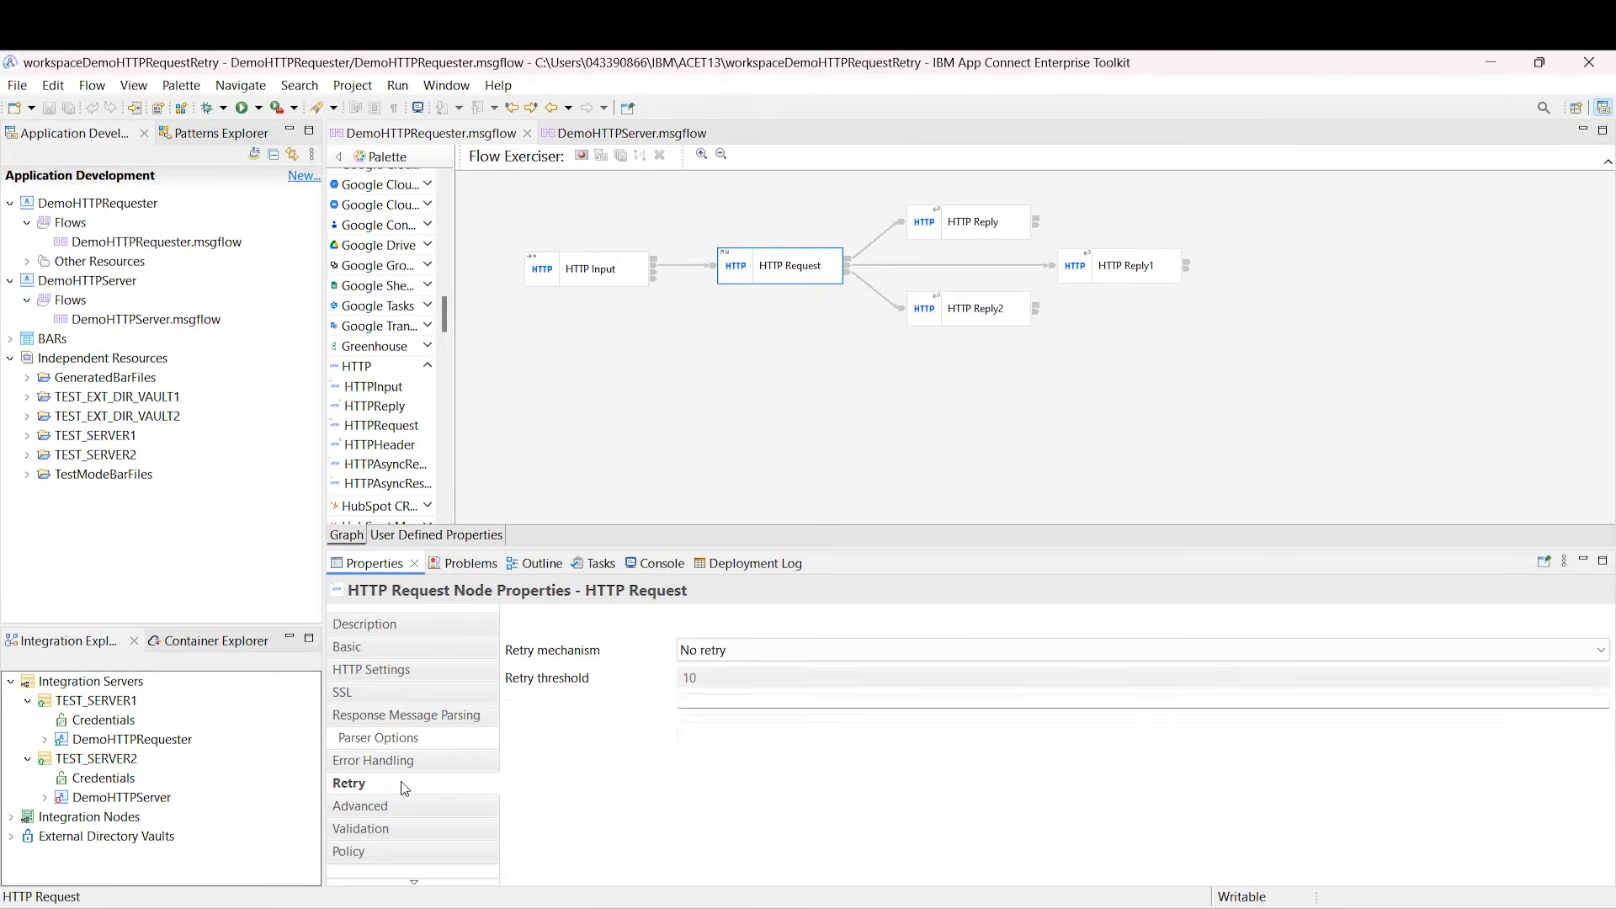
click(717, 659)
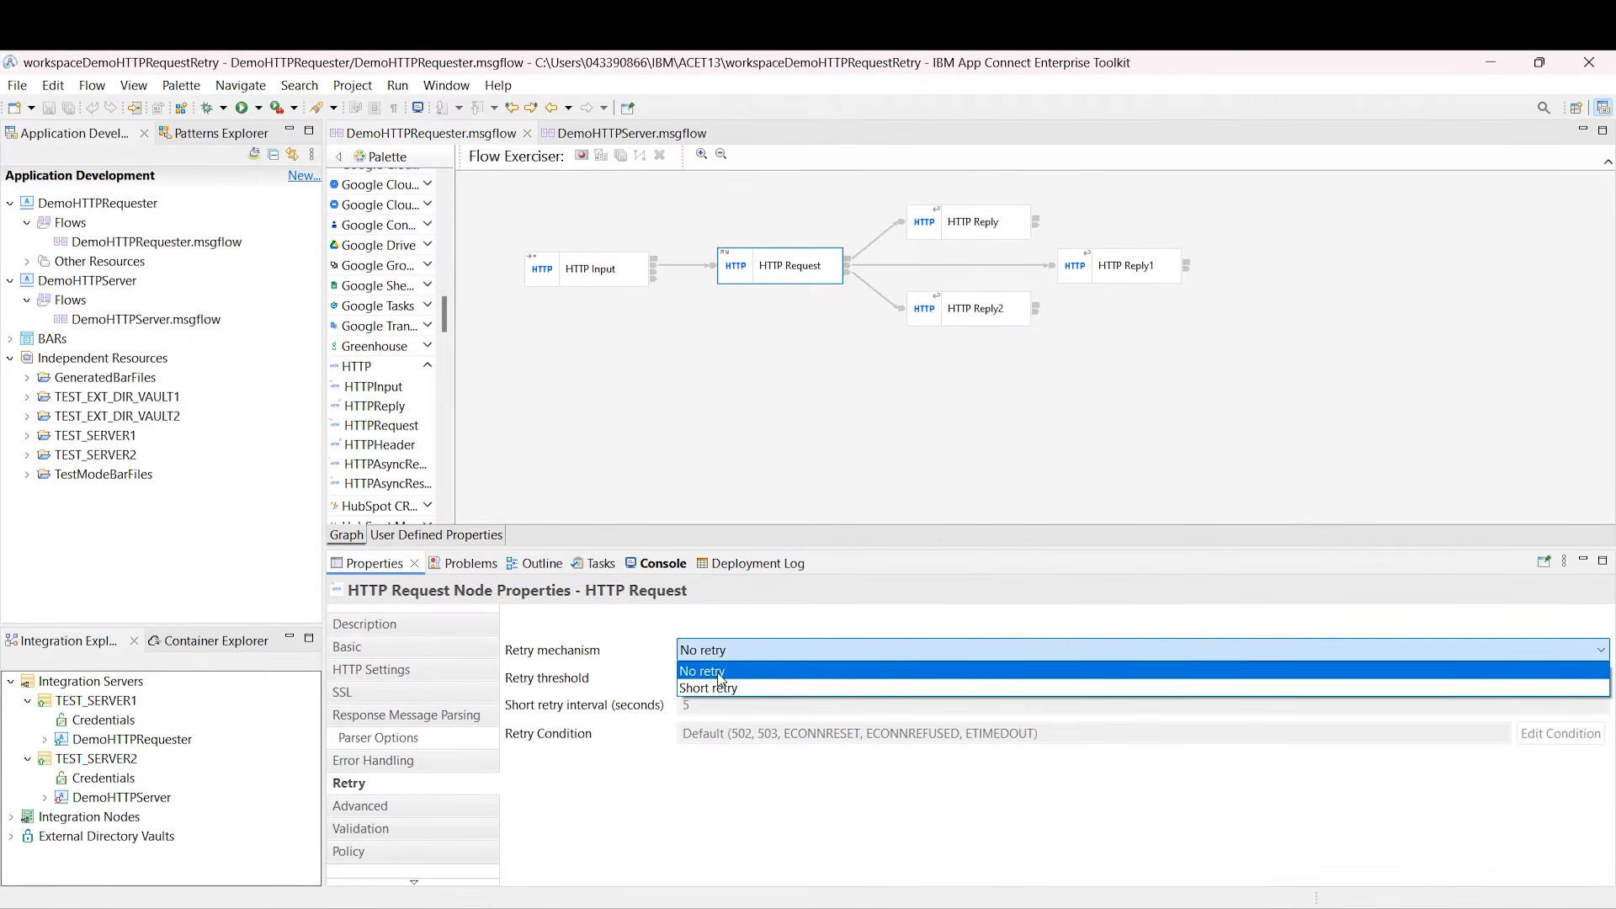
click(715, 687)
key(Tab)
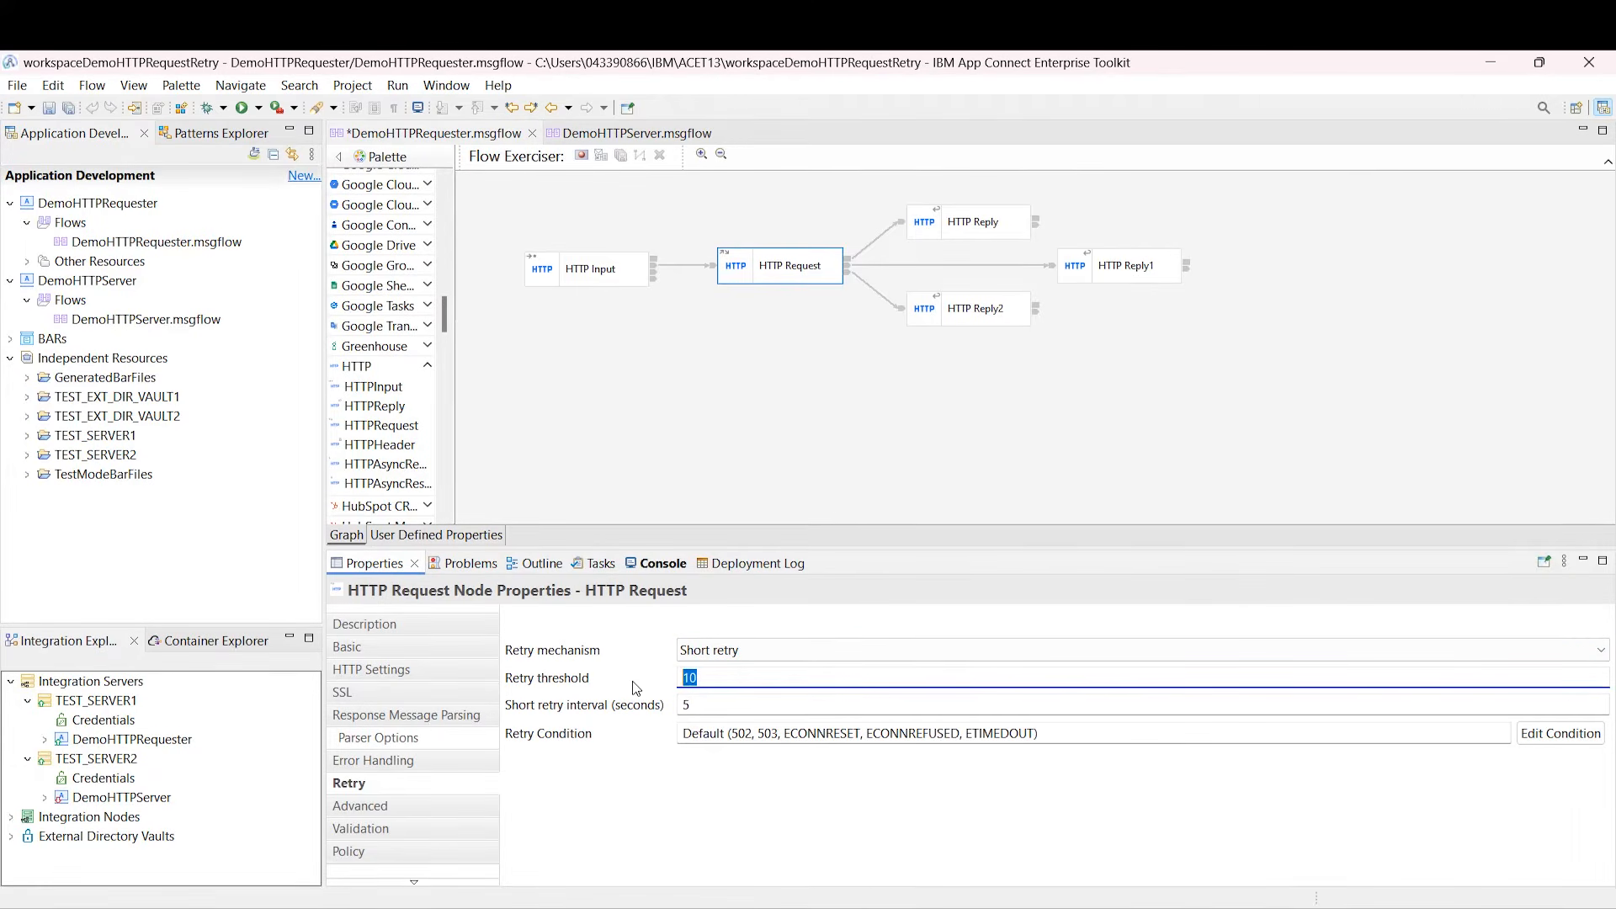
key(Tab)
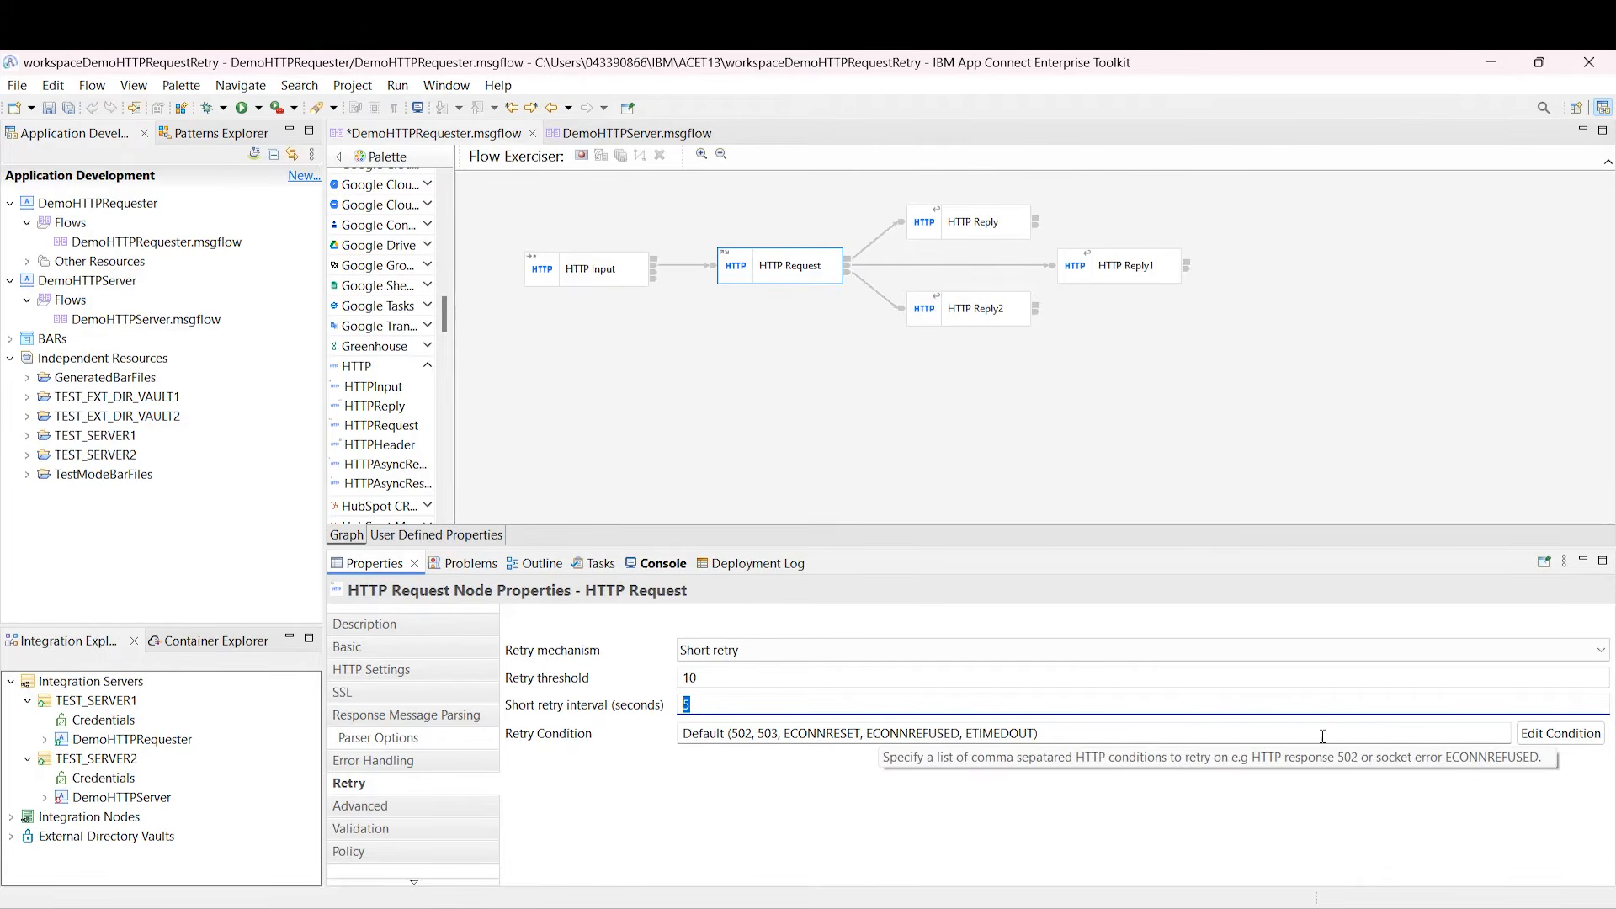
click(1553, 735)
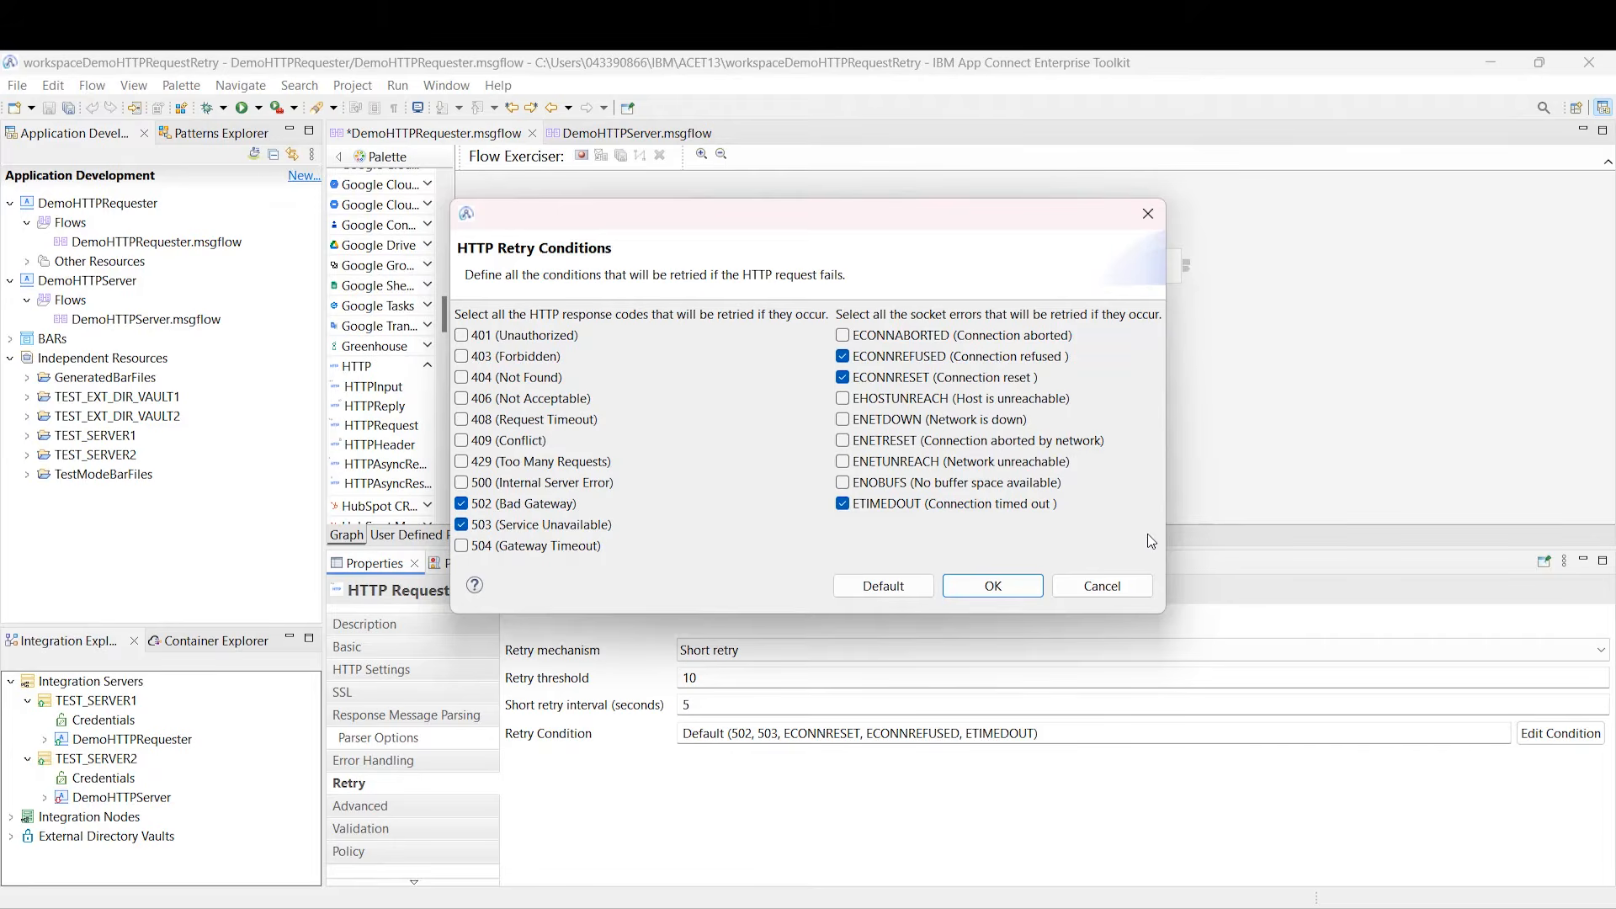
click(1022, 591)
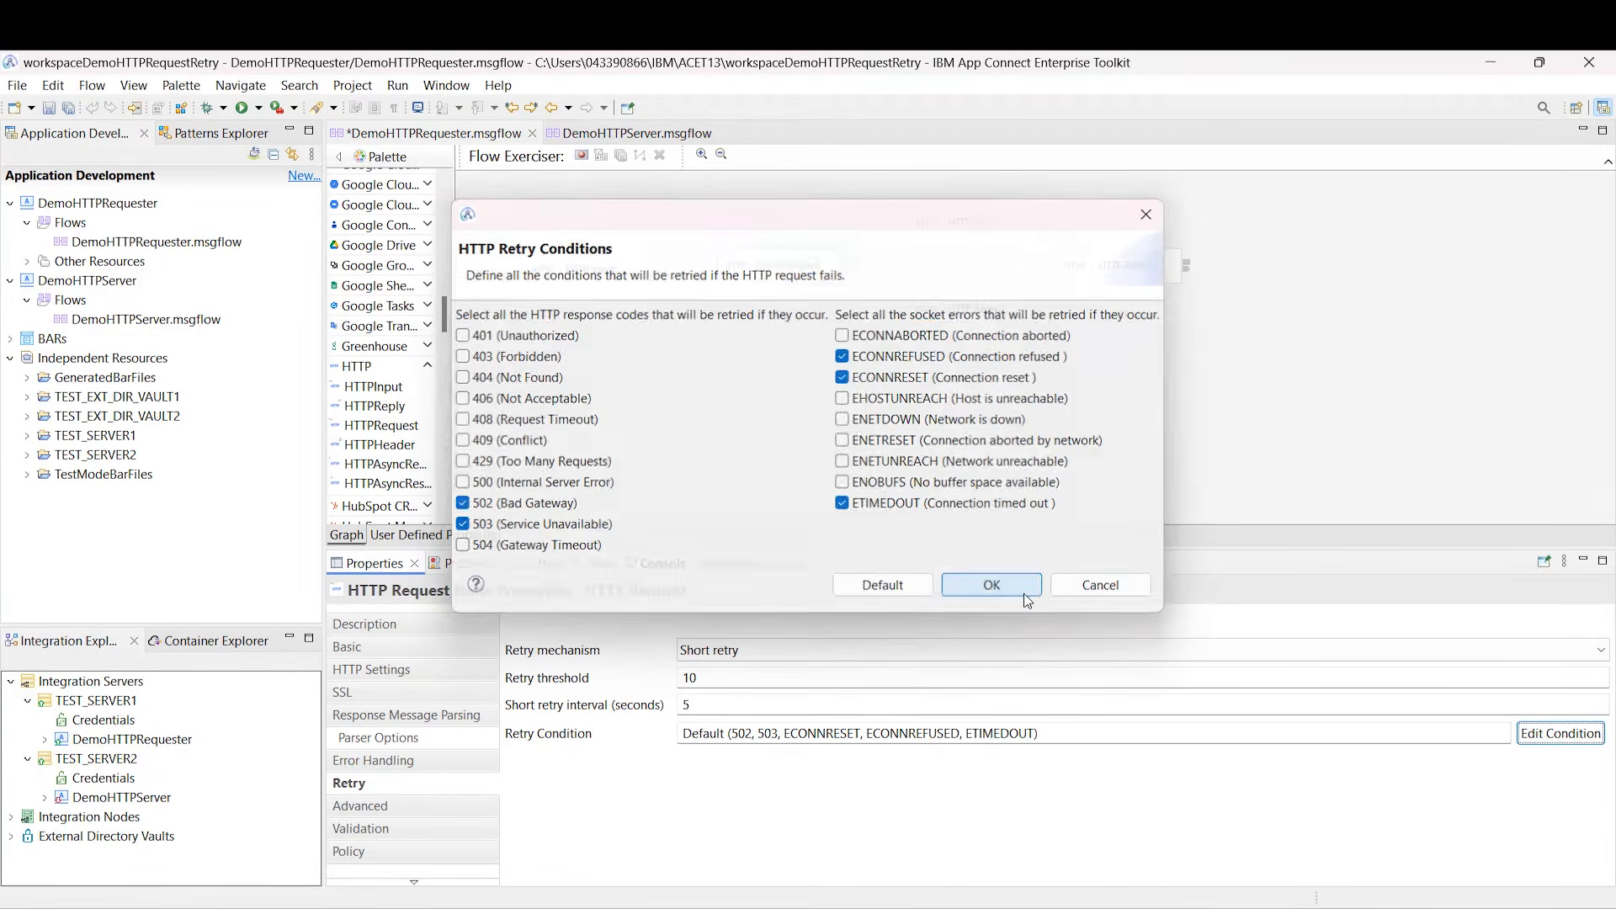
key(ctrl+s)
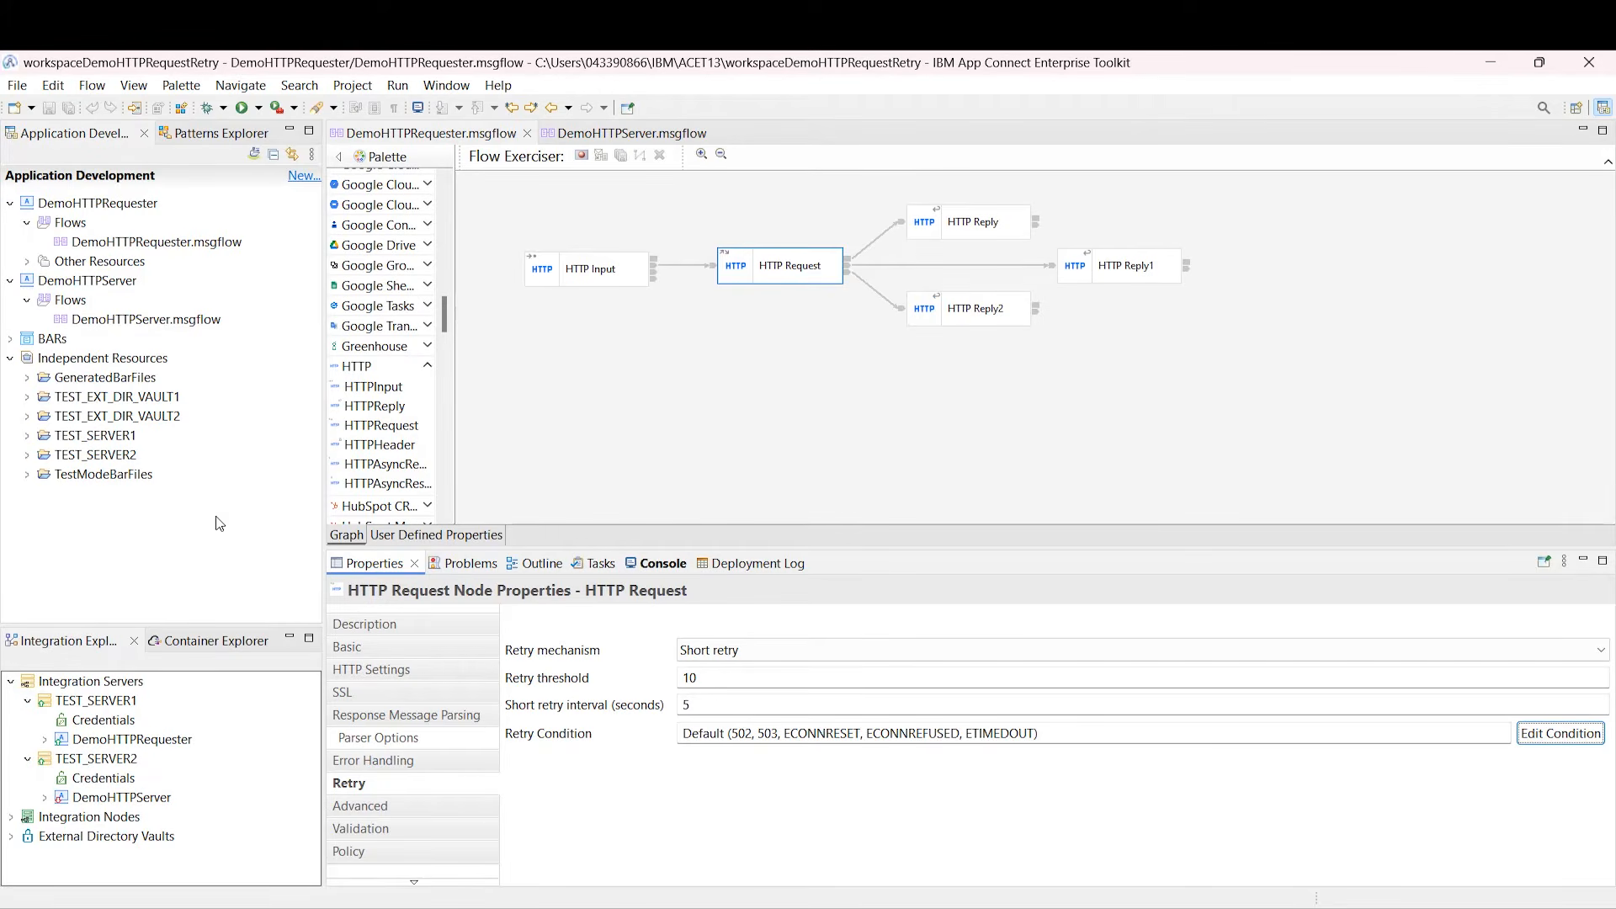
Step: Redeploy DemoHTTPRequester to TEST_SERVER1 in Flow Exerciser recording mode
click(582, 157)
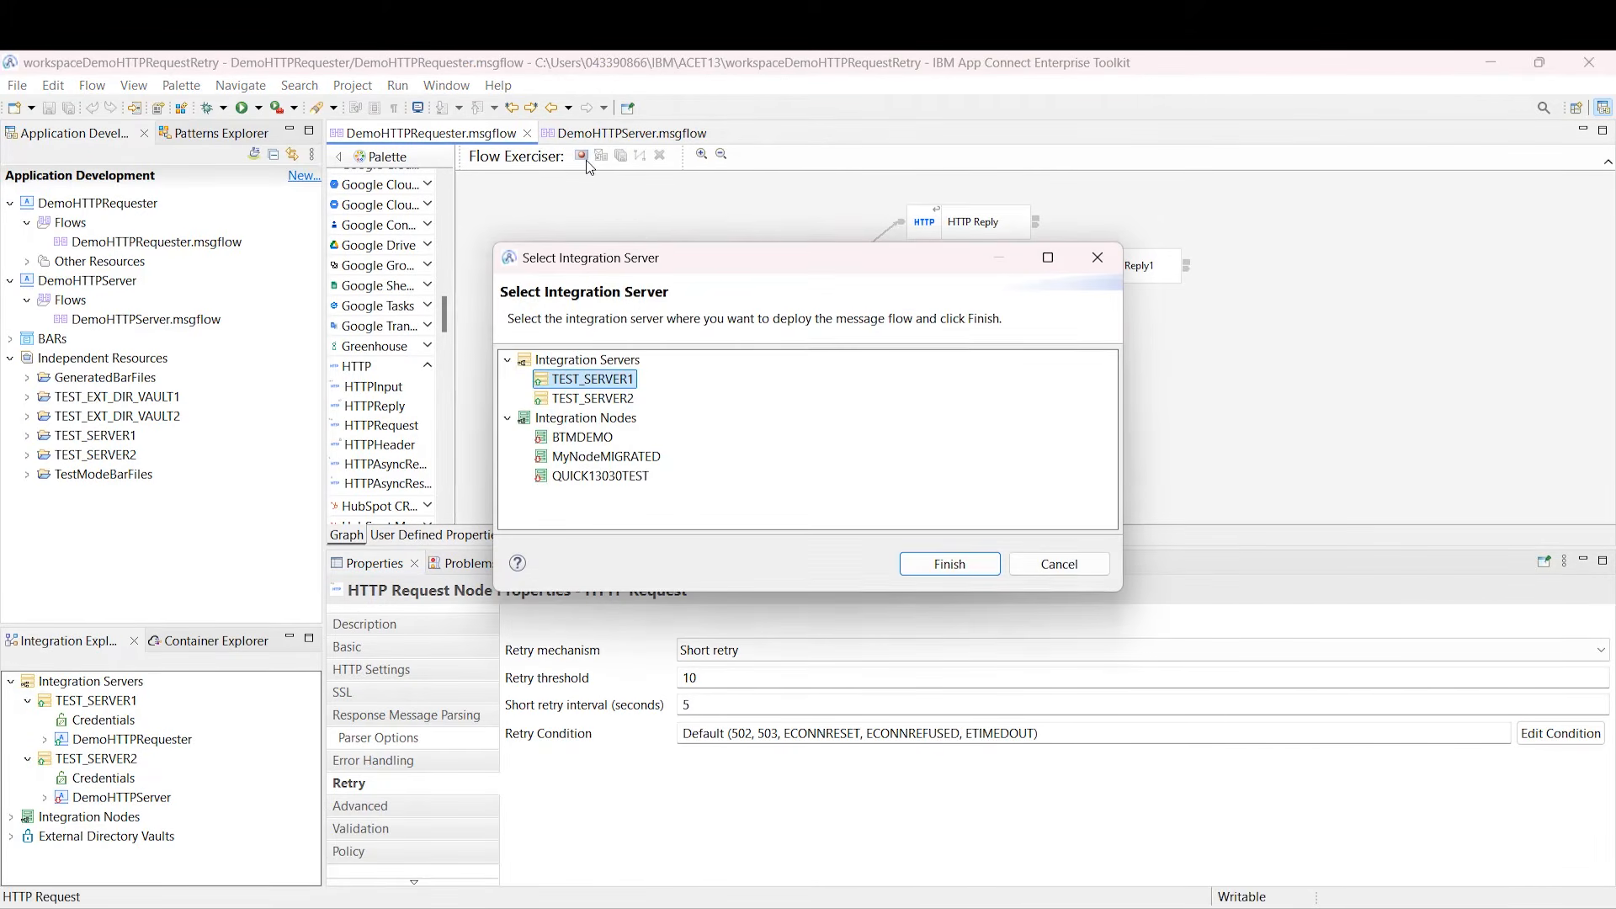
click(950, 565)
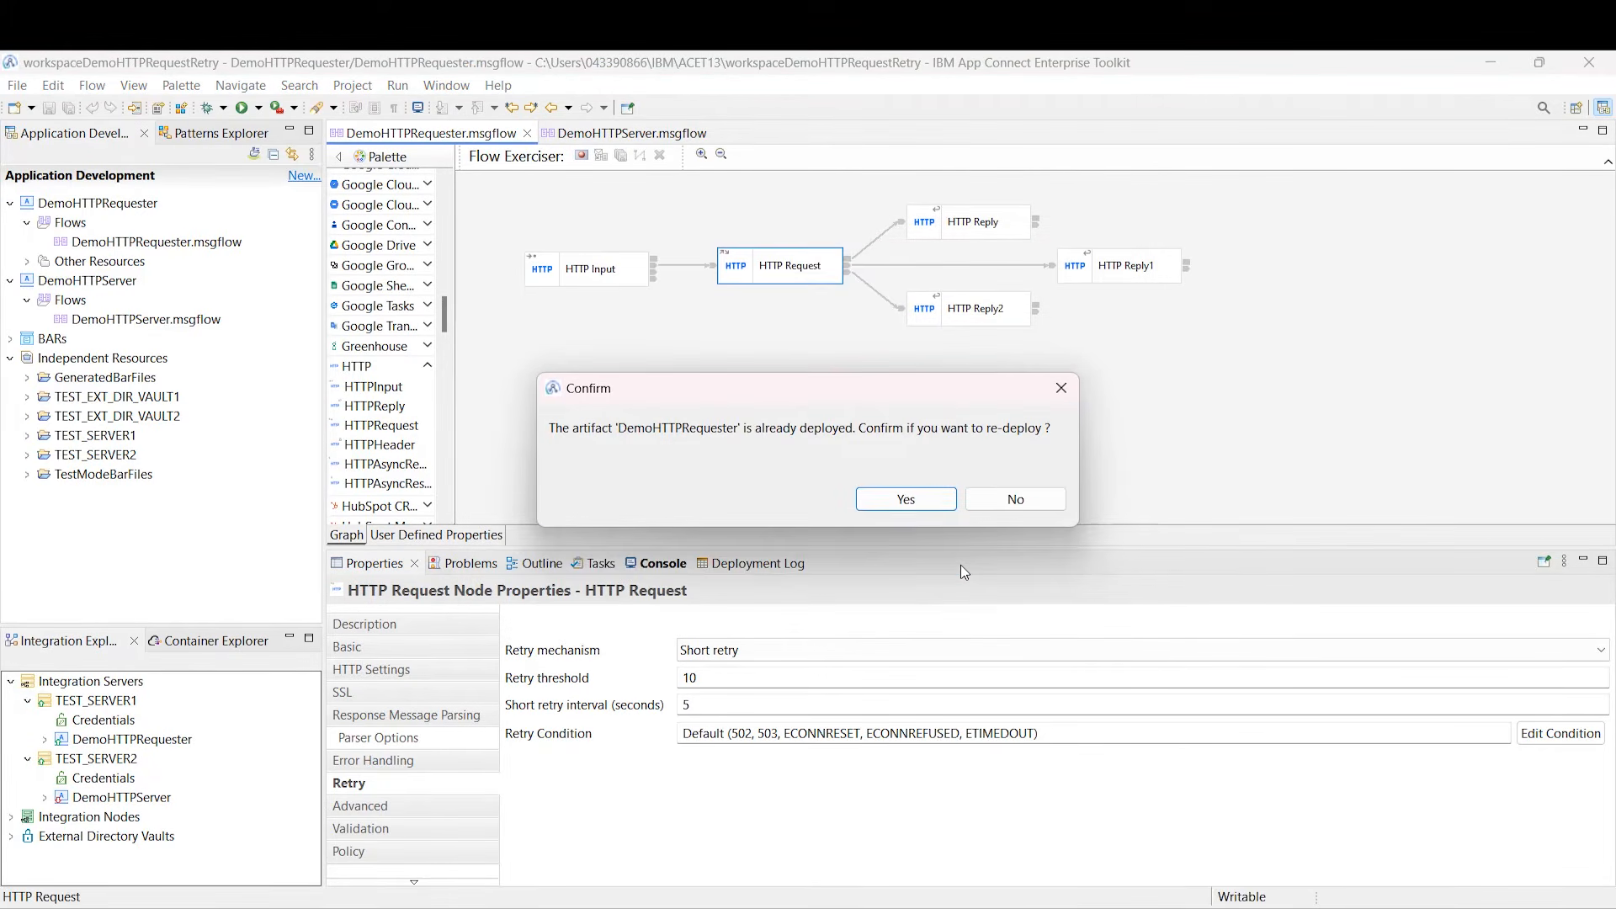
click(906, 499)
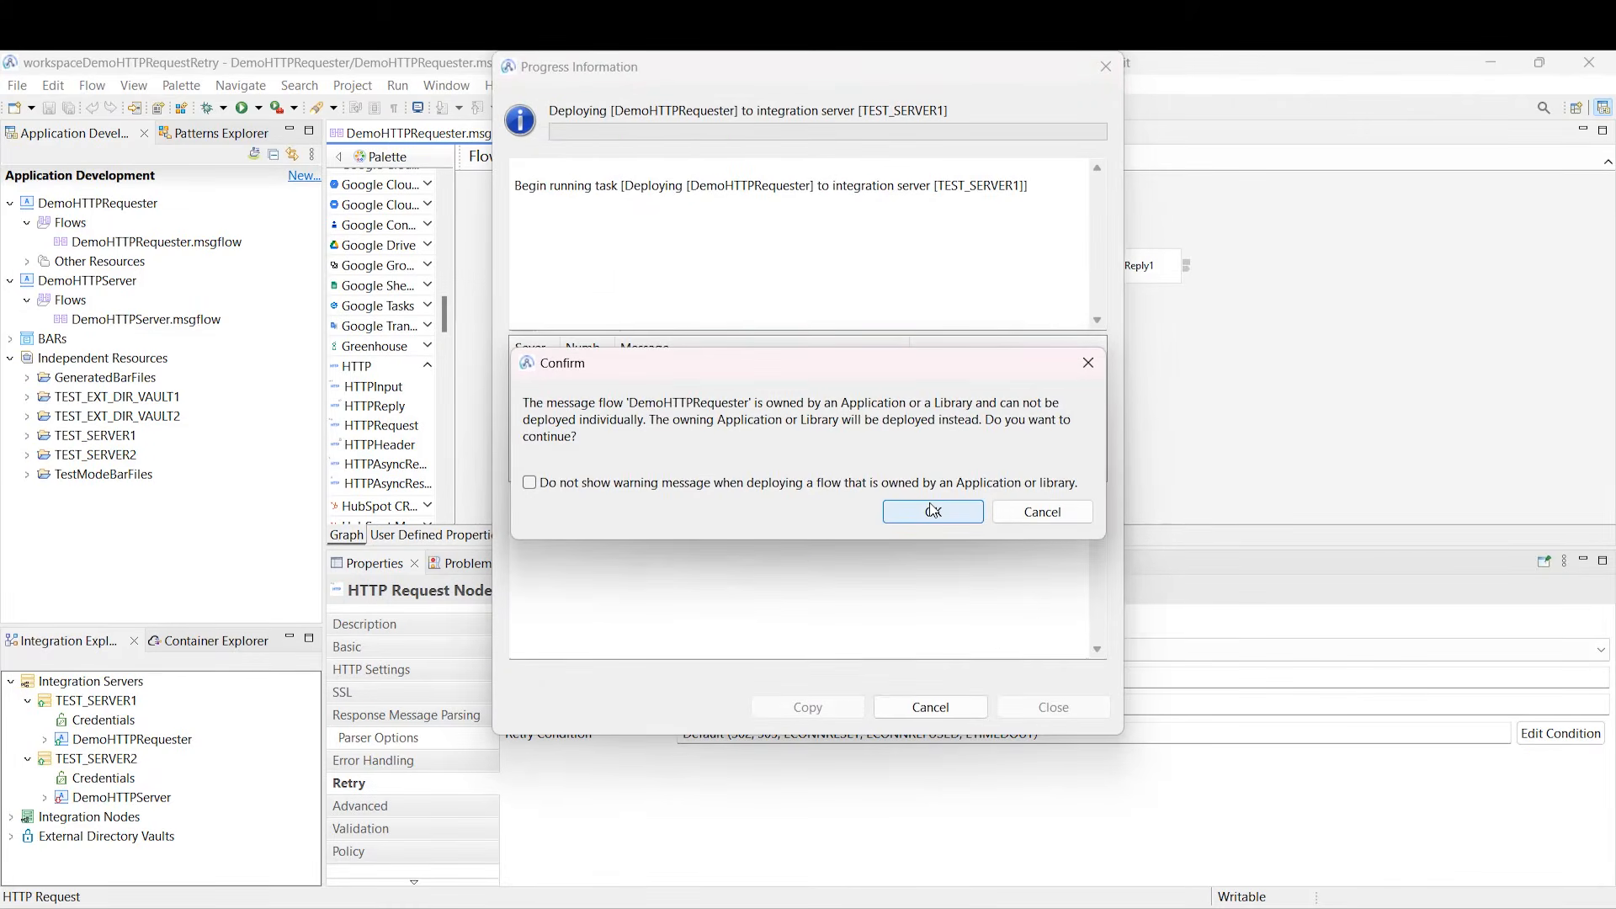
click(931, 508)
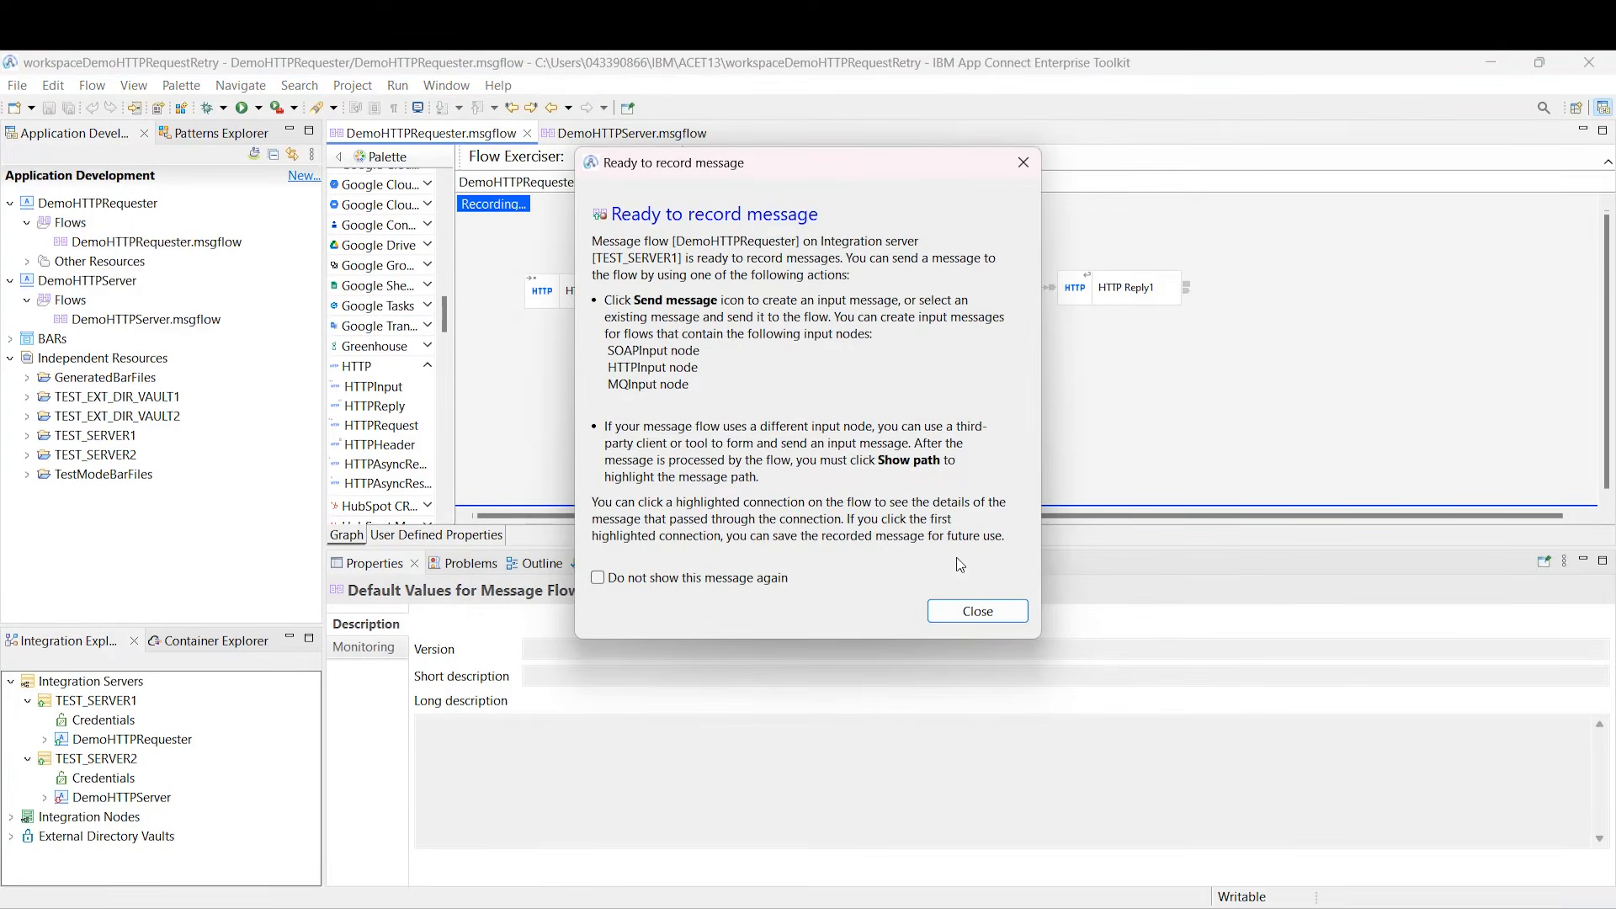
click(989, 610)
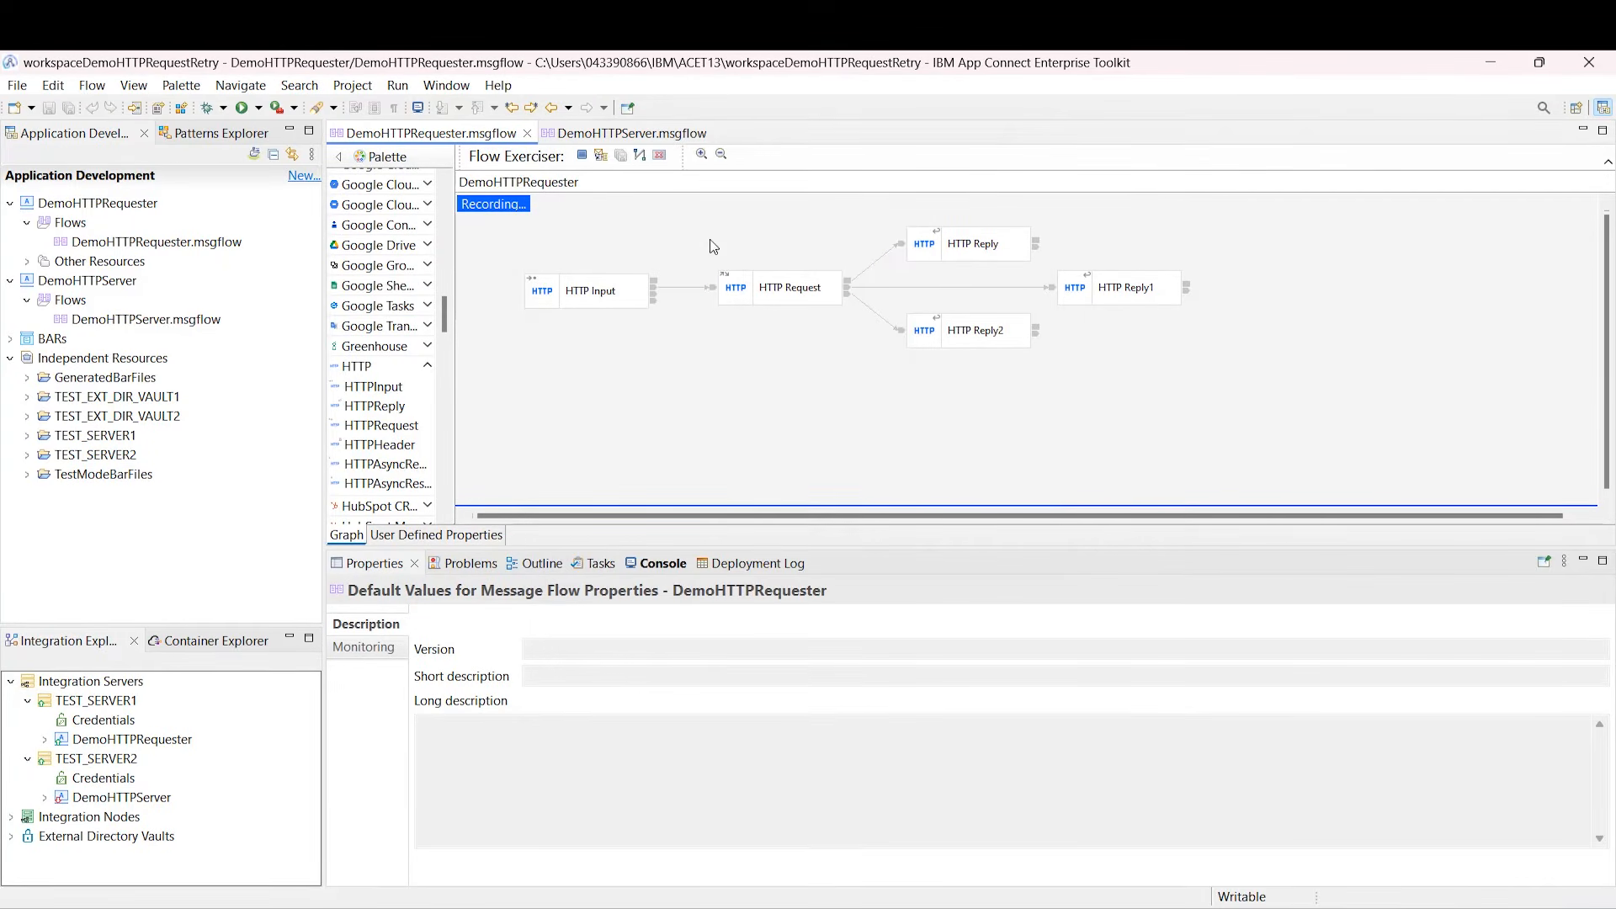
Step: Send the stored InputMessage 'Hello!' into the flow and view its content
click(600, 156)
click(537, 272)
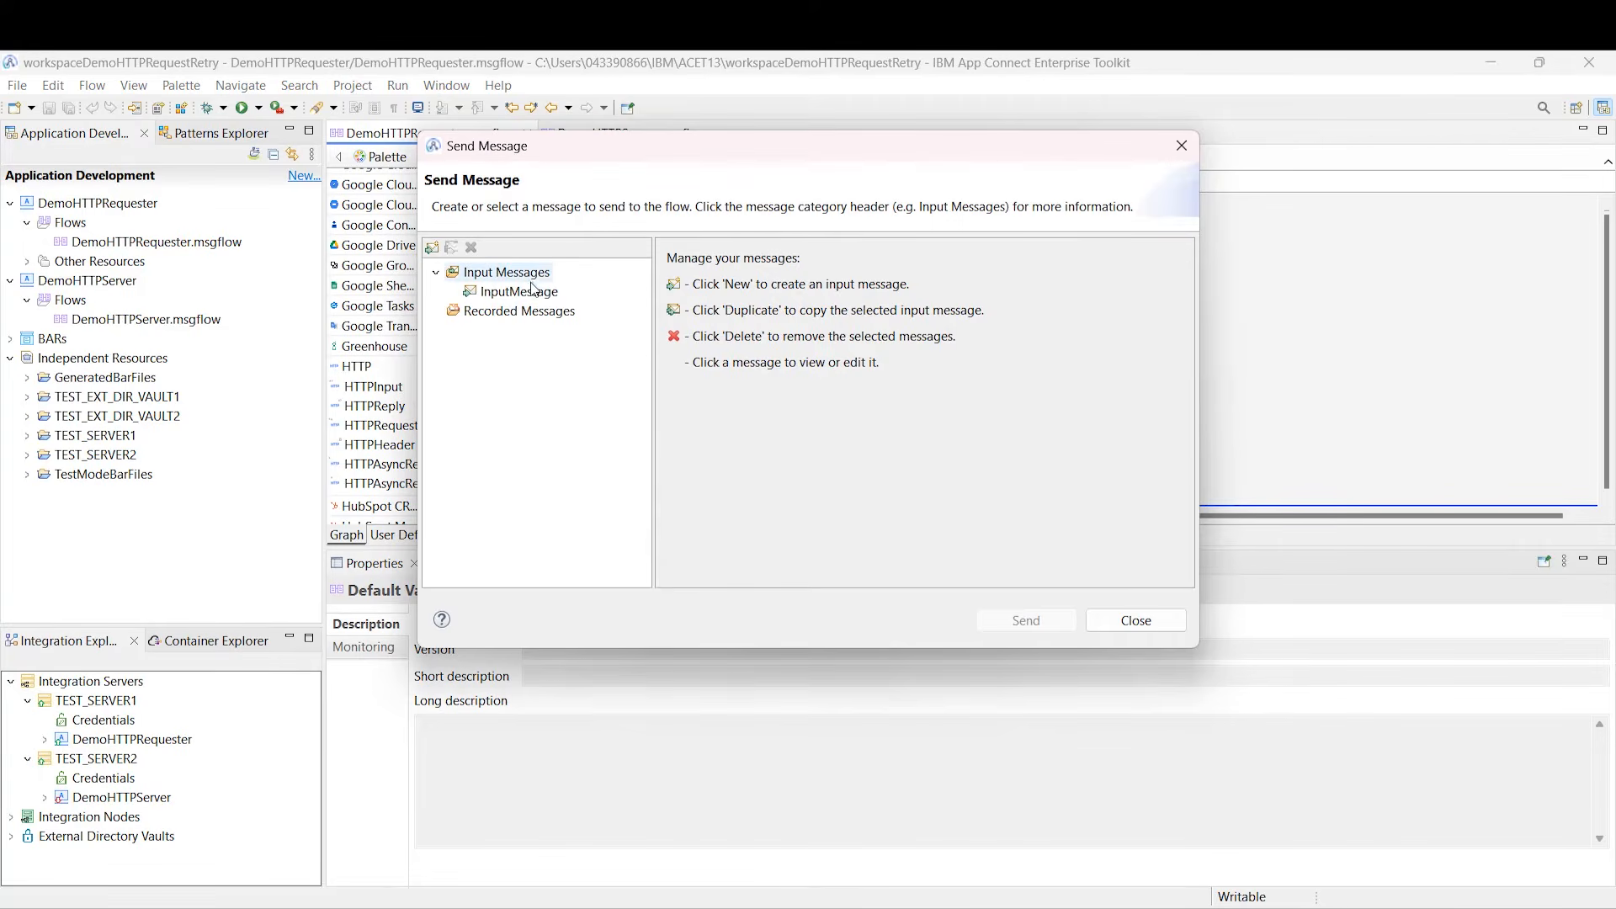
click(518, 291)
click(1048, 684)
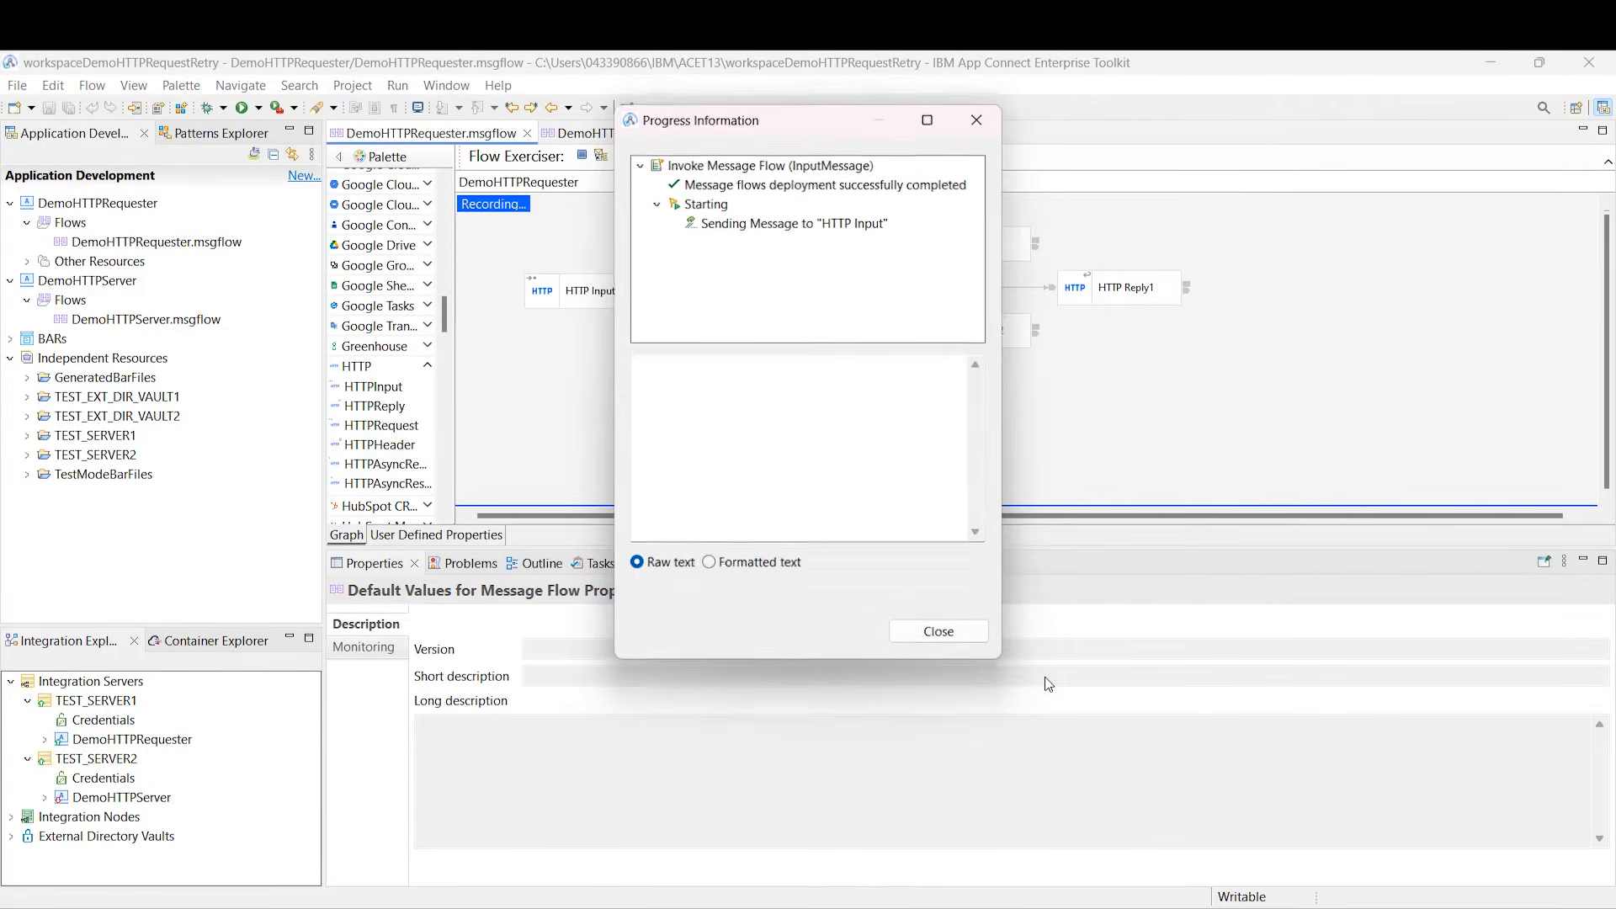
click(814, 226)
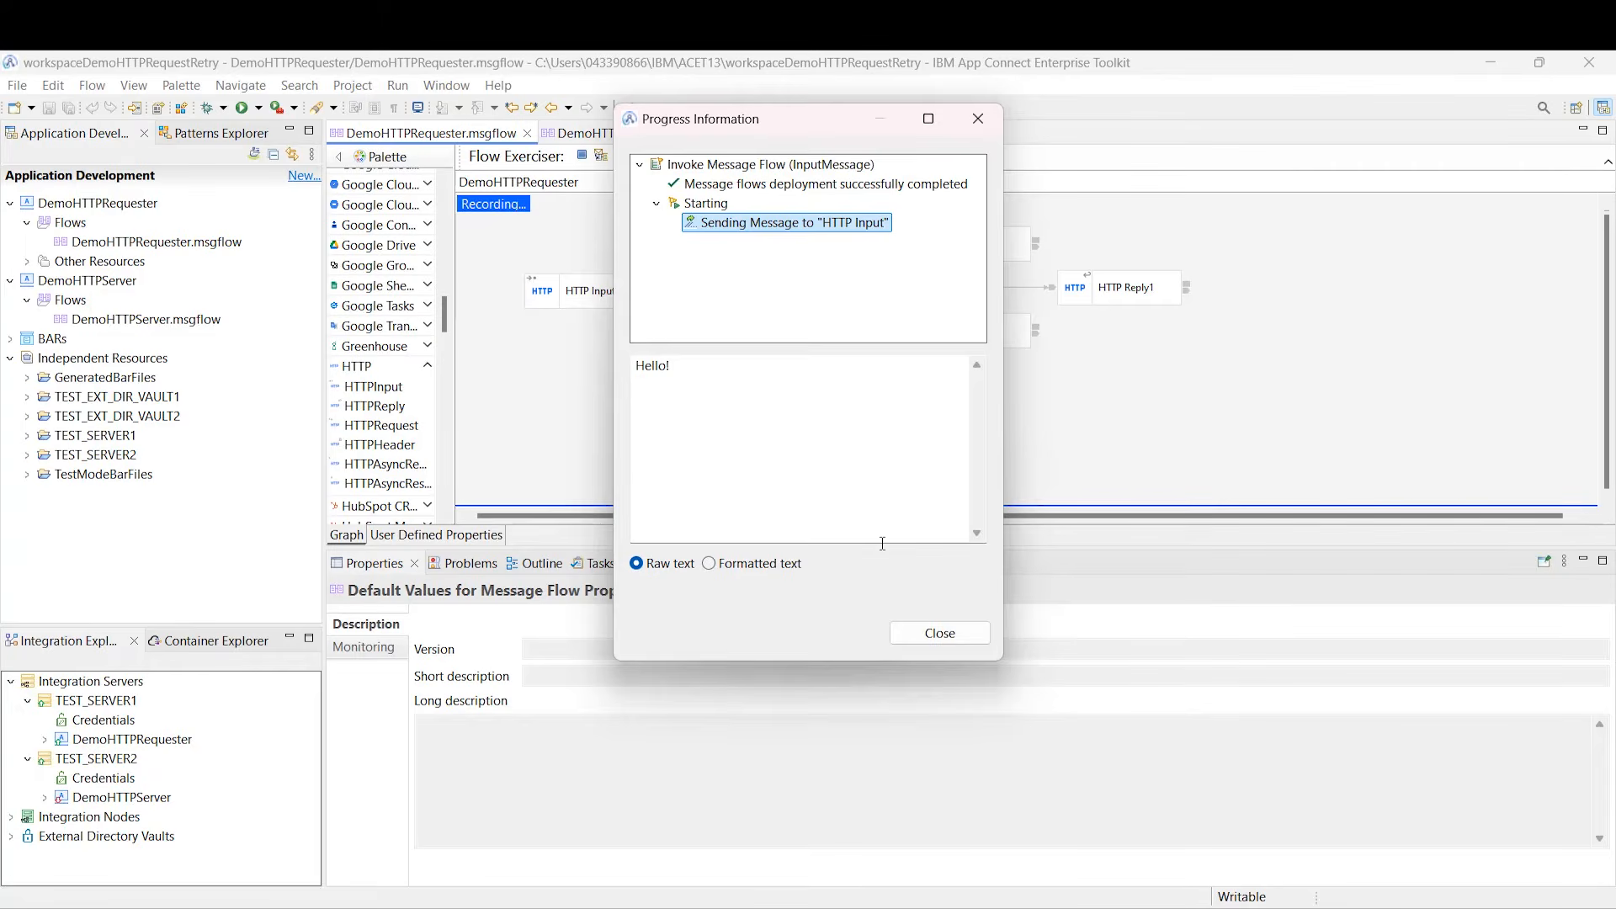
click(921, 640)
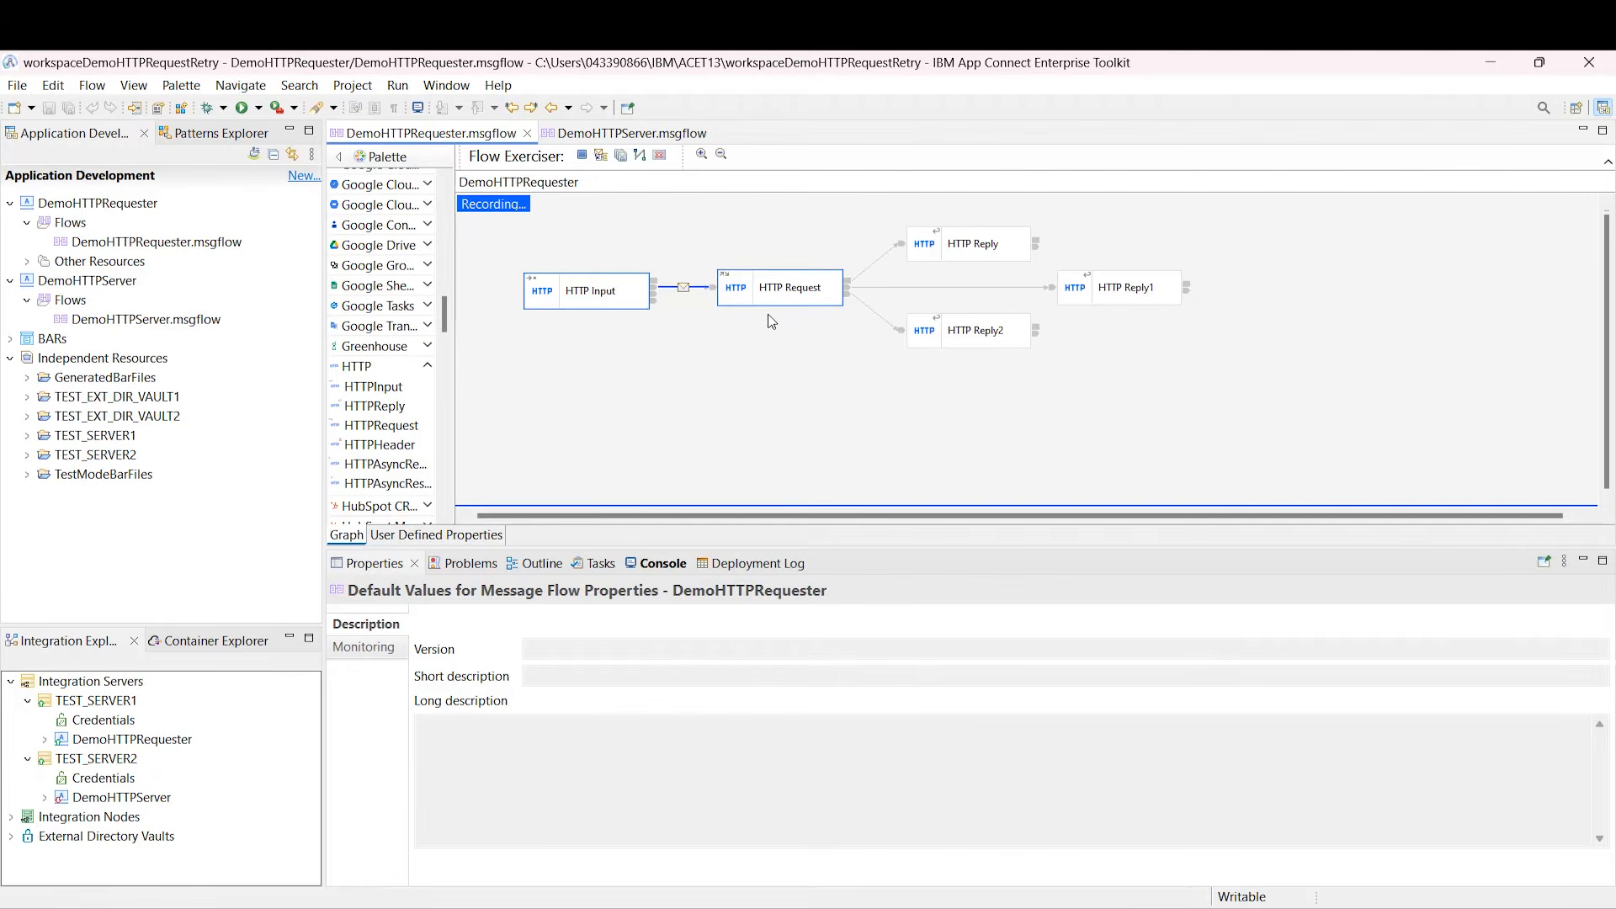
Step: Start DemoHTTPServer on TEST_SERVER2 and display the recorded message path through DemoHTTPRequester
click(164, 800)
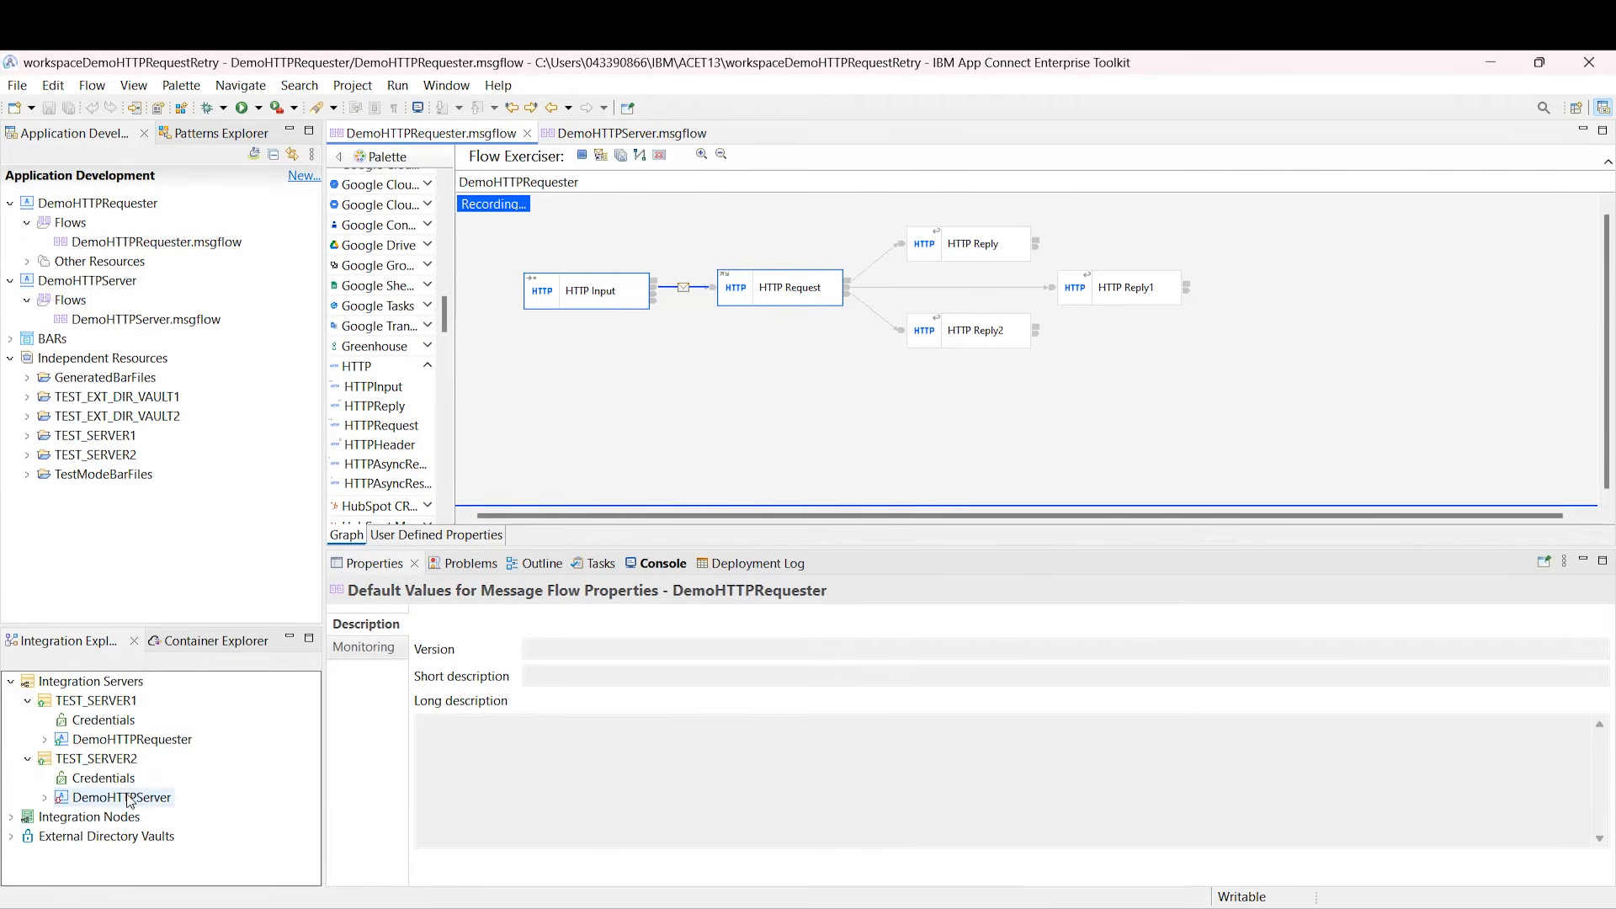
right_click(164, 805)
click(170, 808)
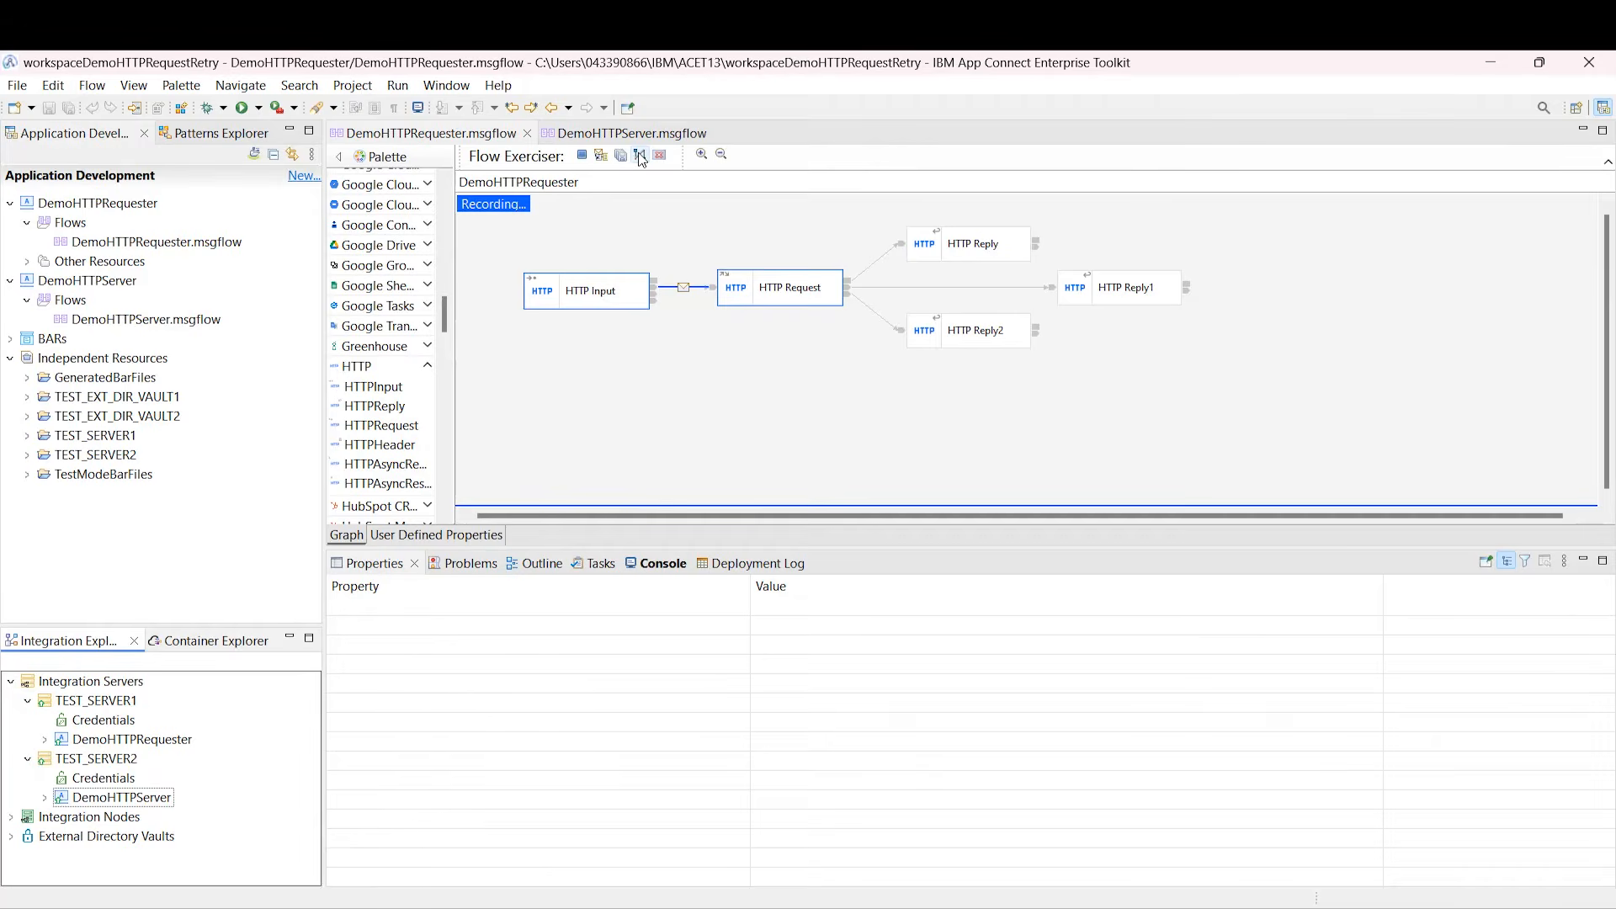
click(648, 180)
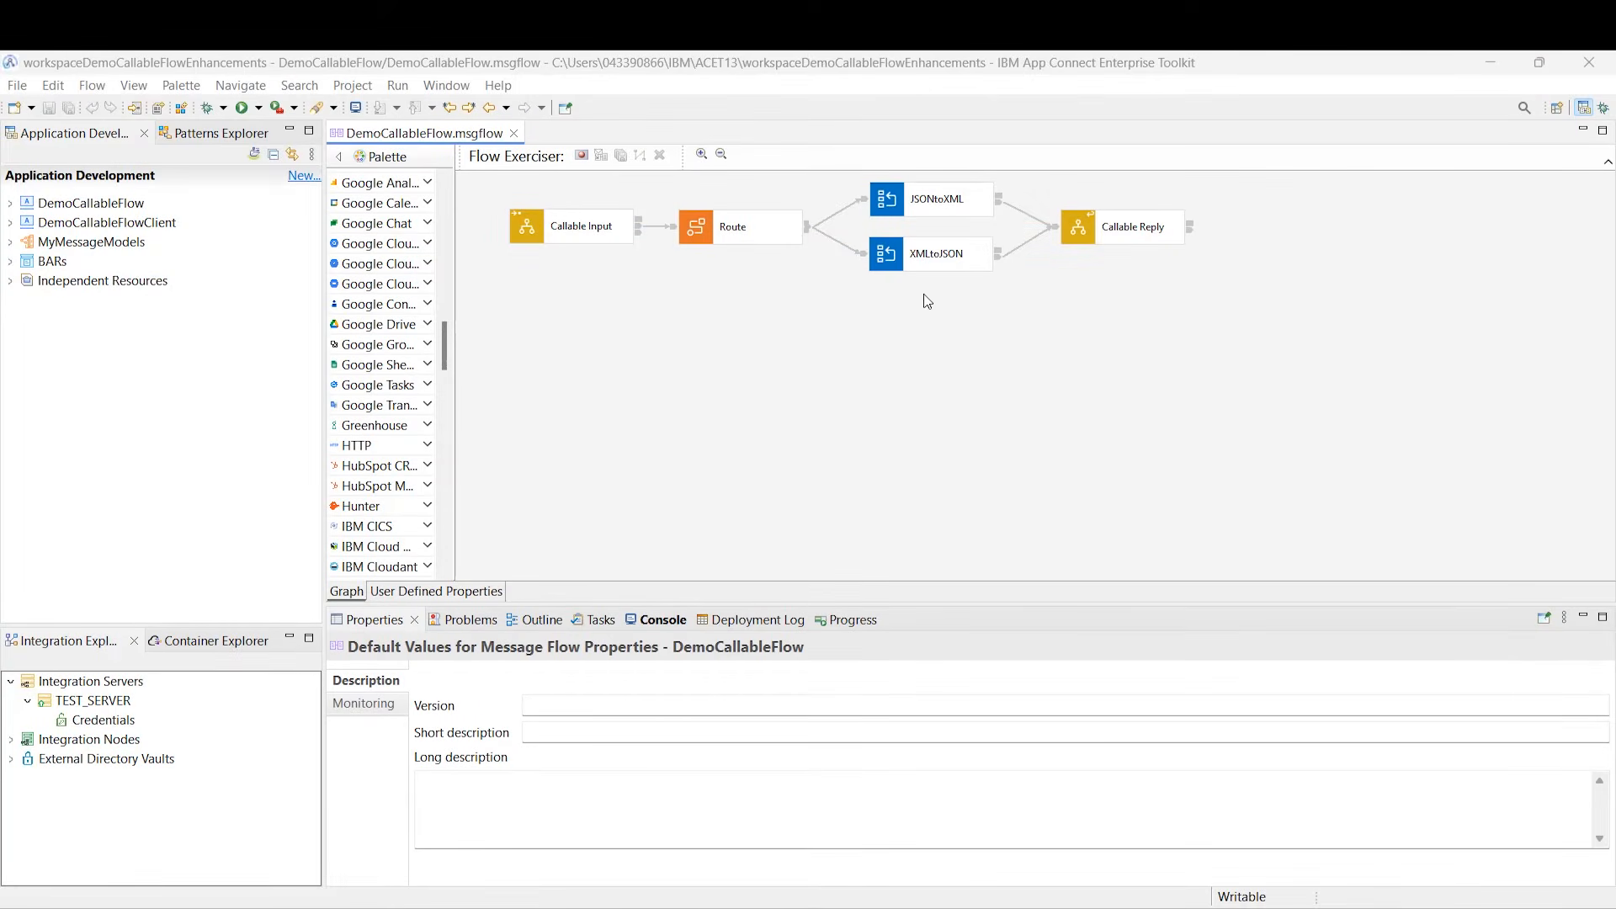
Step: Check Callable Input's supported domains: XMLNSC and JSON with the Person.json model
click(579, 227)
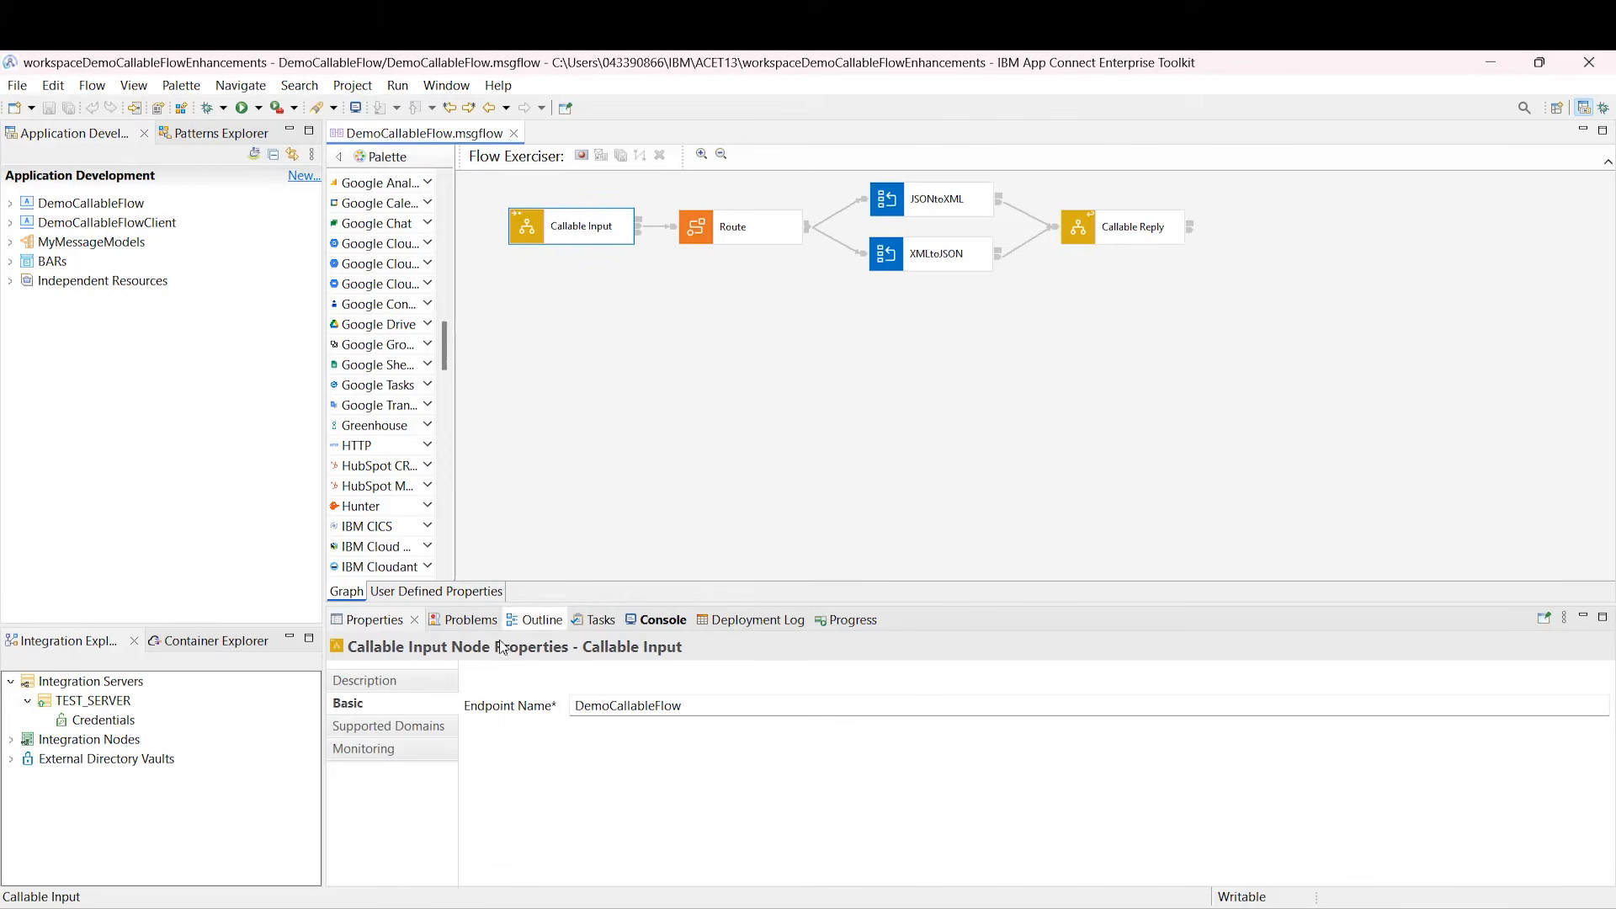
click(421, 729)
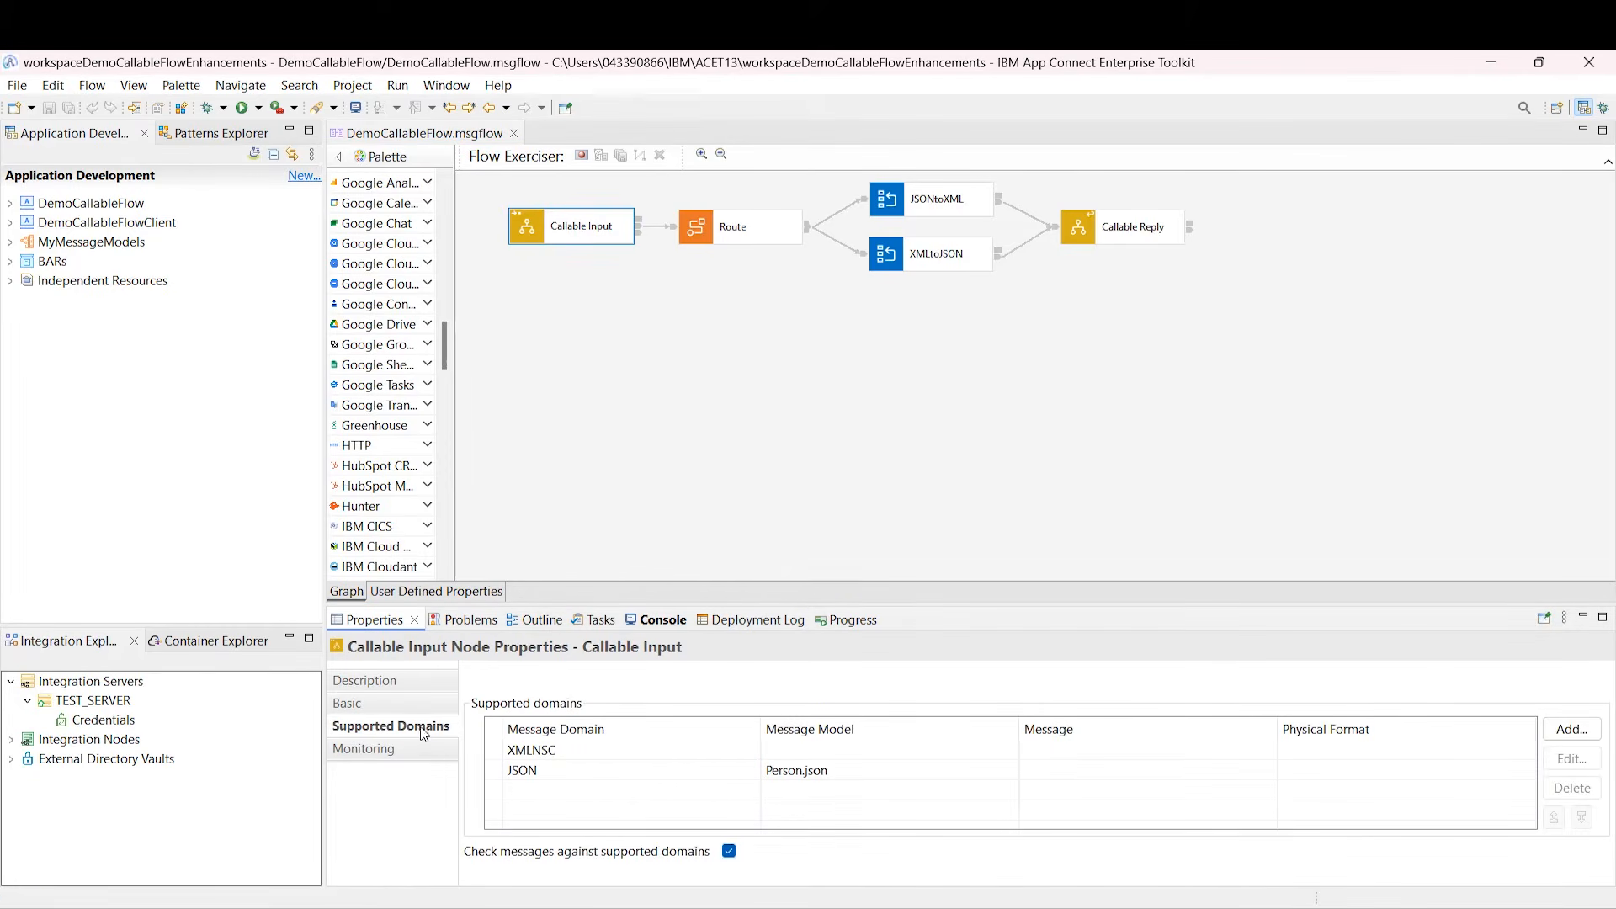
click(529, 750)
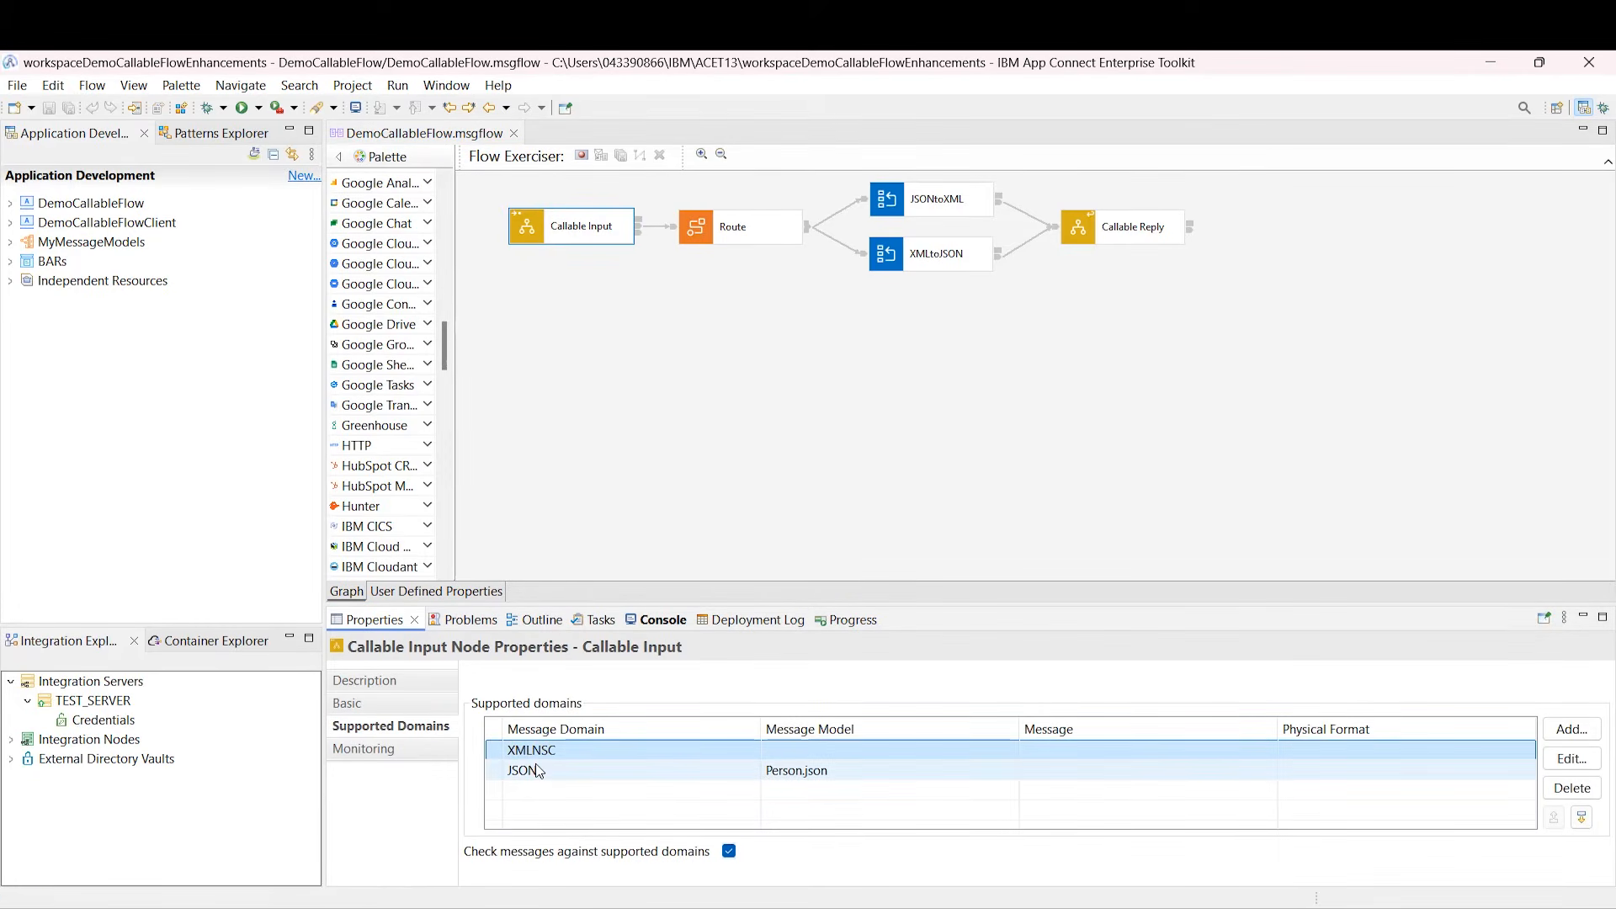
click(540, 773)
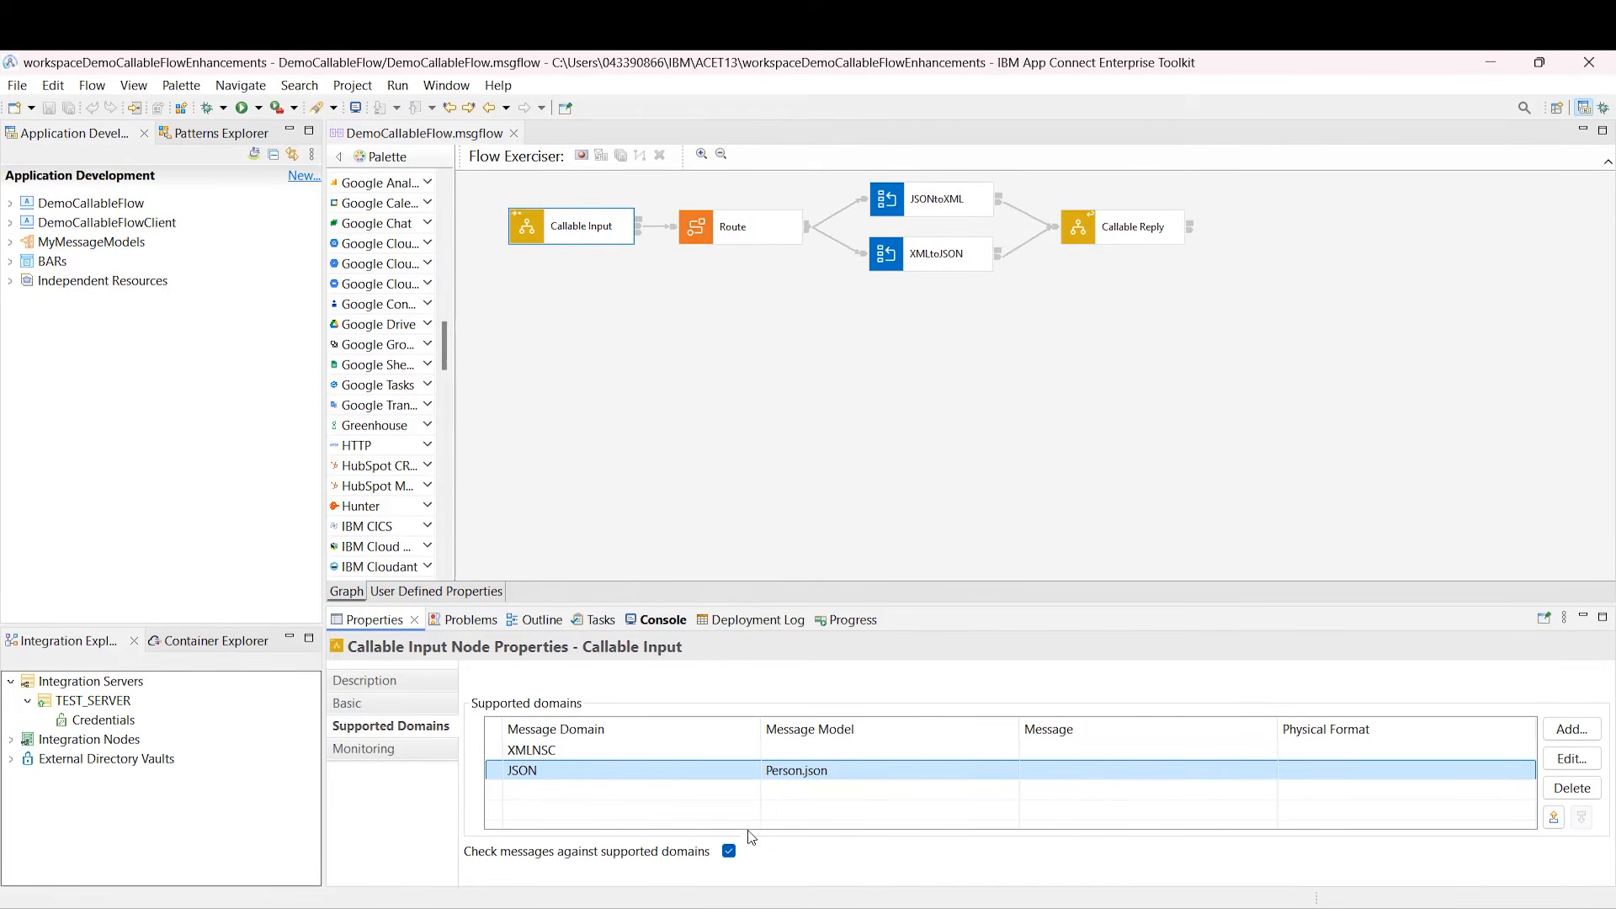
Step: Check the Route node's Person.json and MyMessageModels filter rules, then open the JSONtoXML map
click(737, 238)
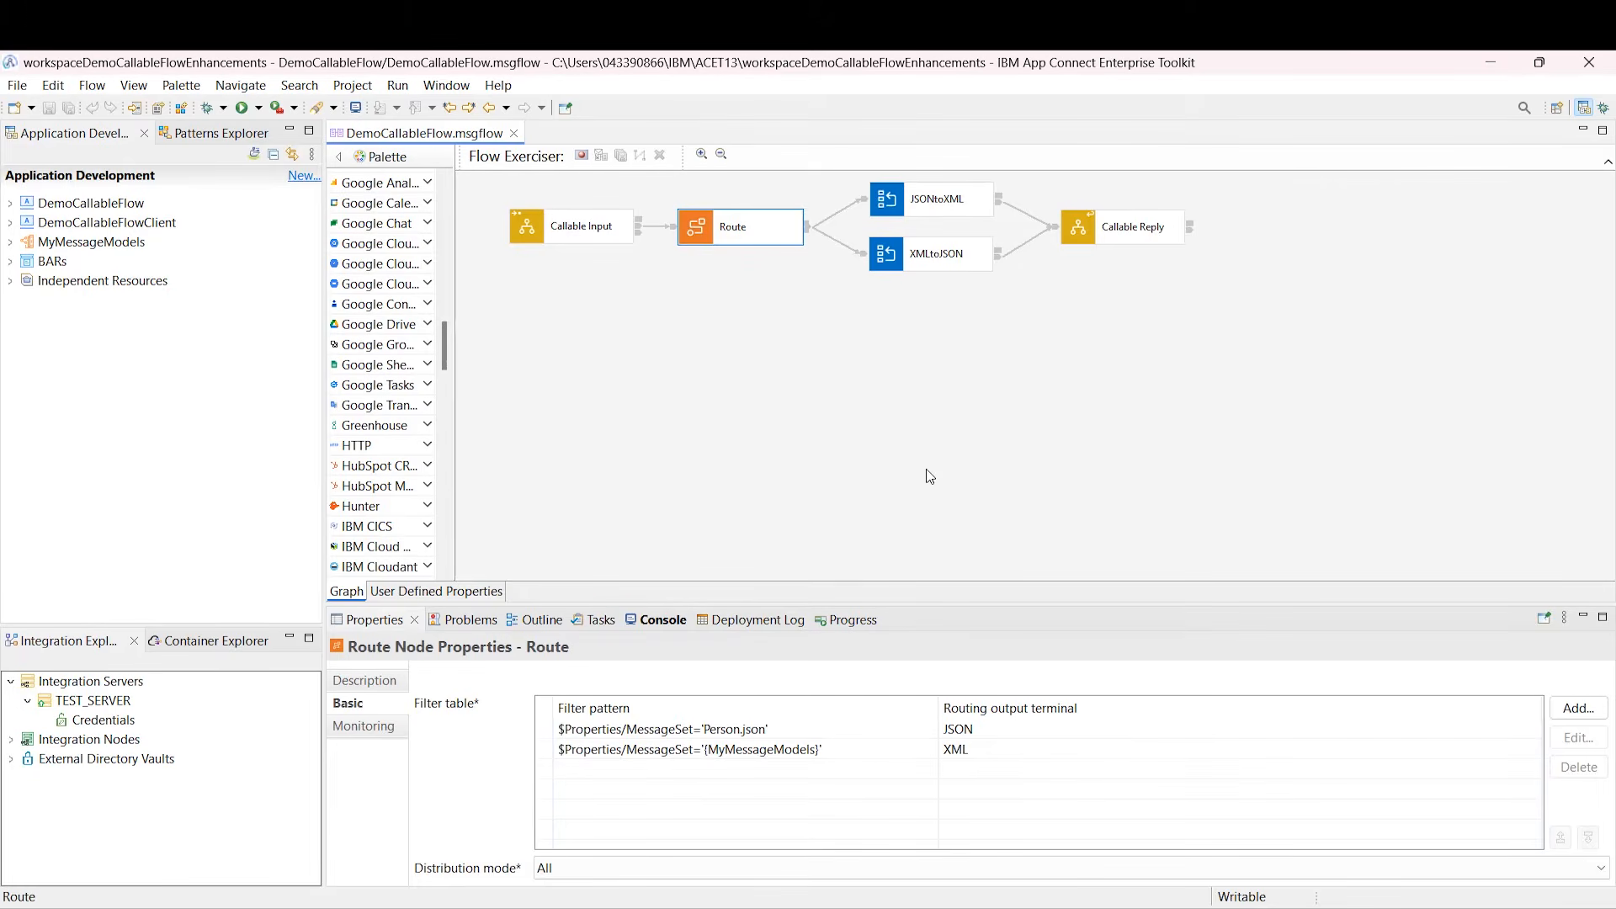
click(1047, 729)
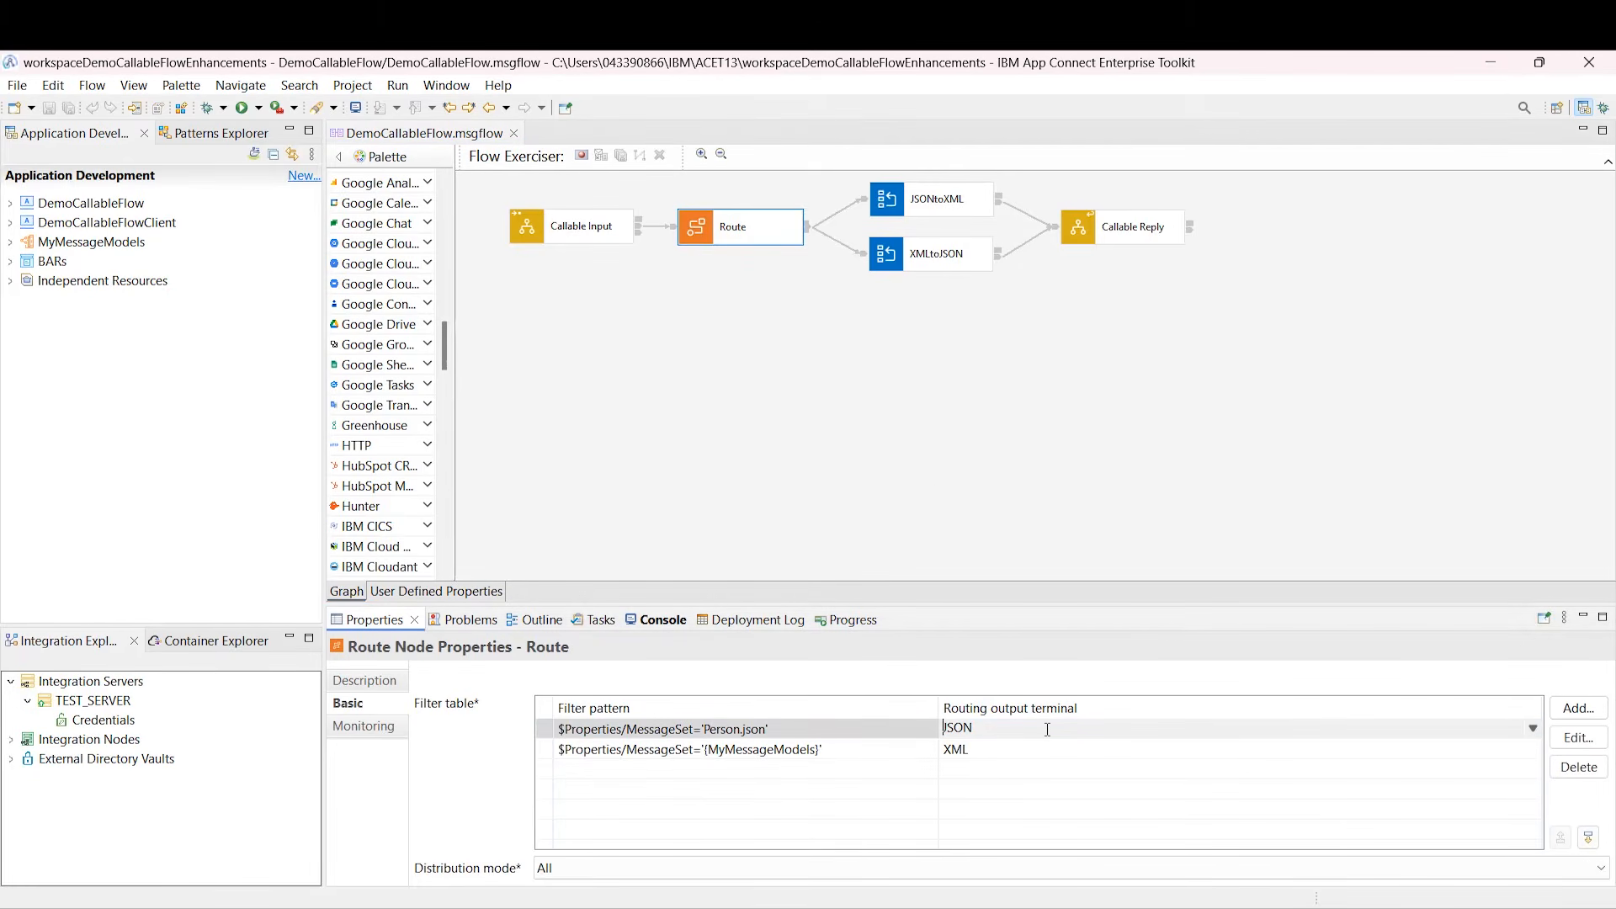
click(1034, 749)
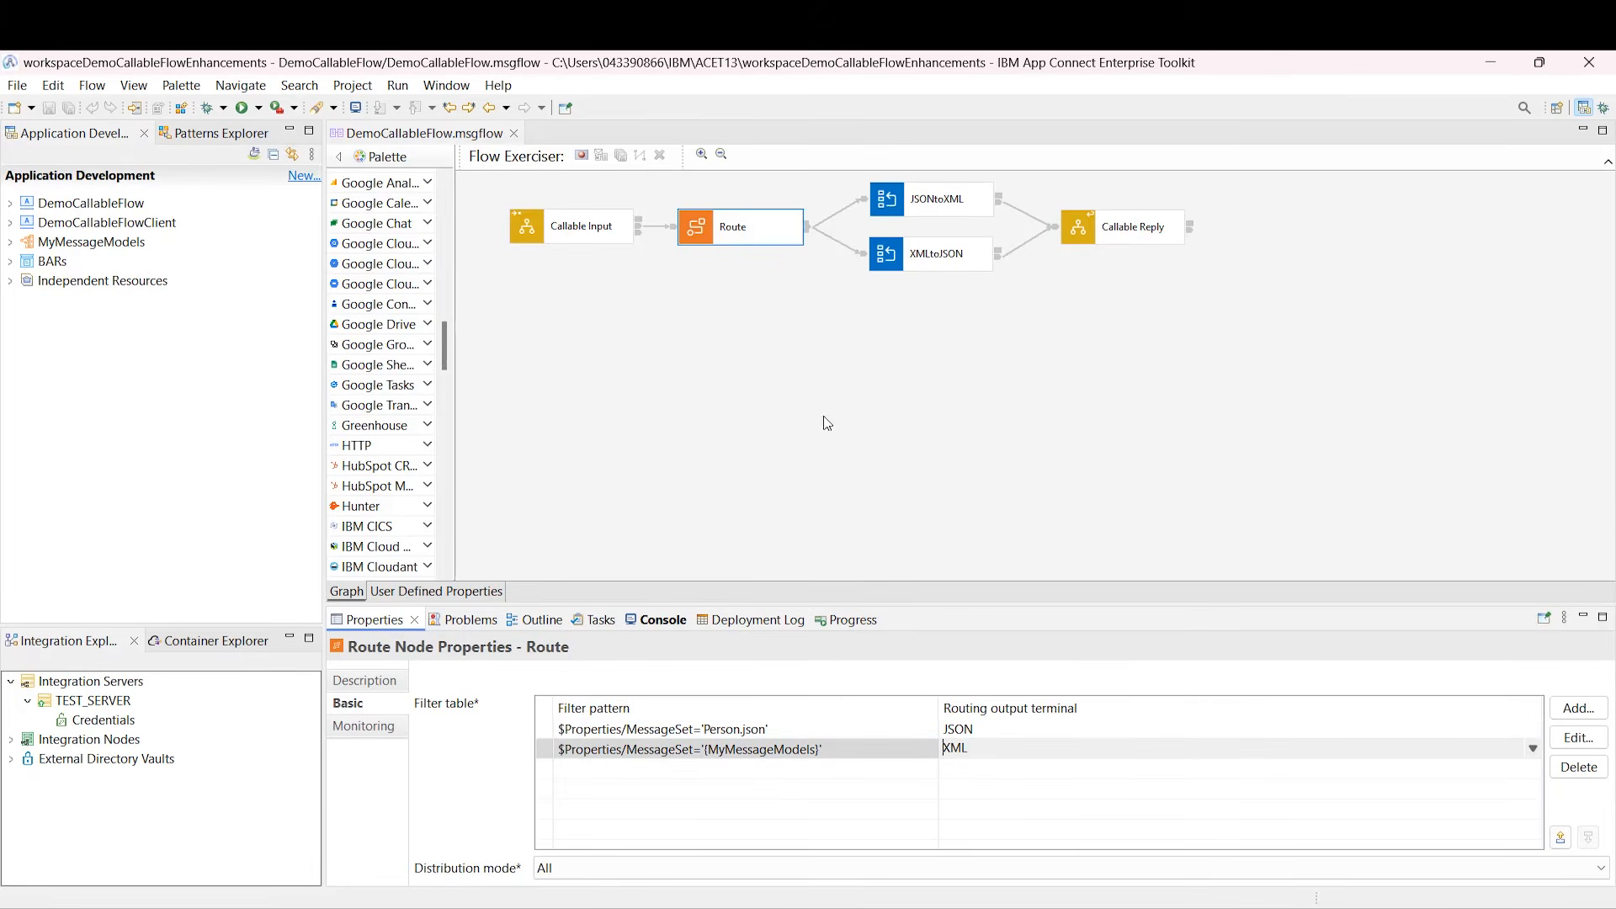
double_click(921, 207)
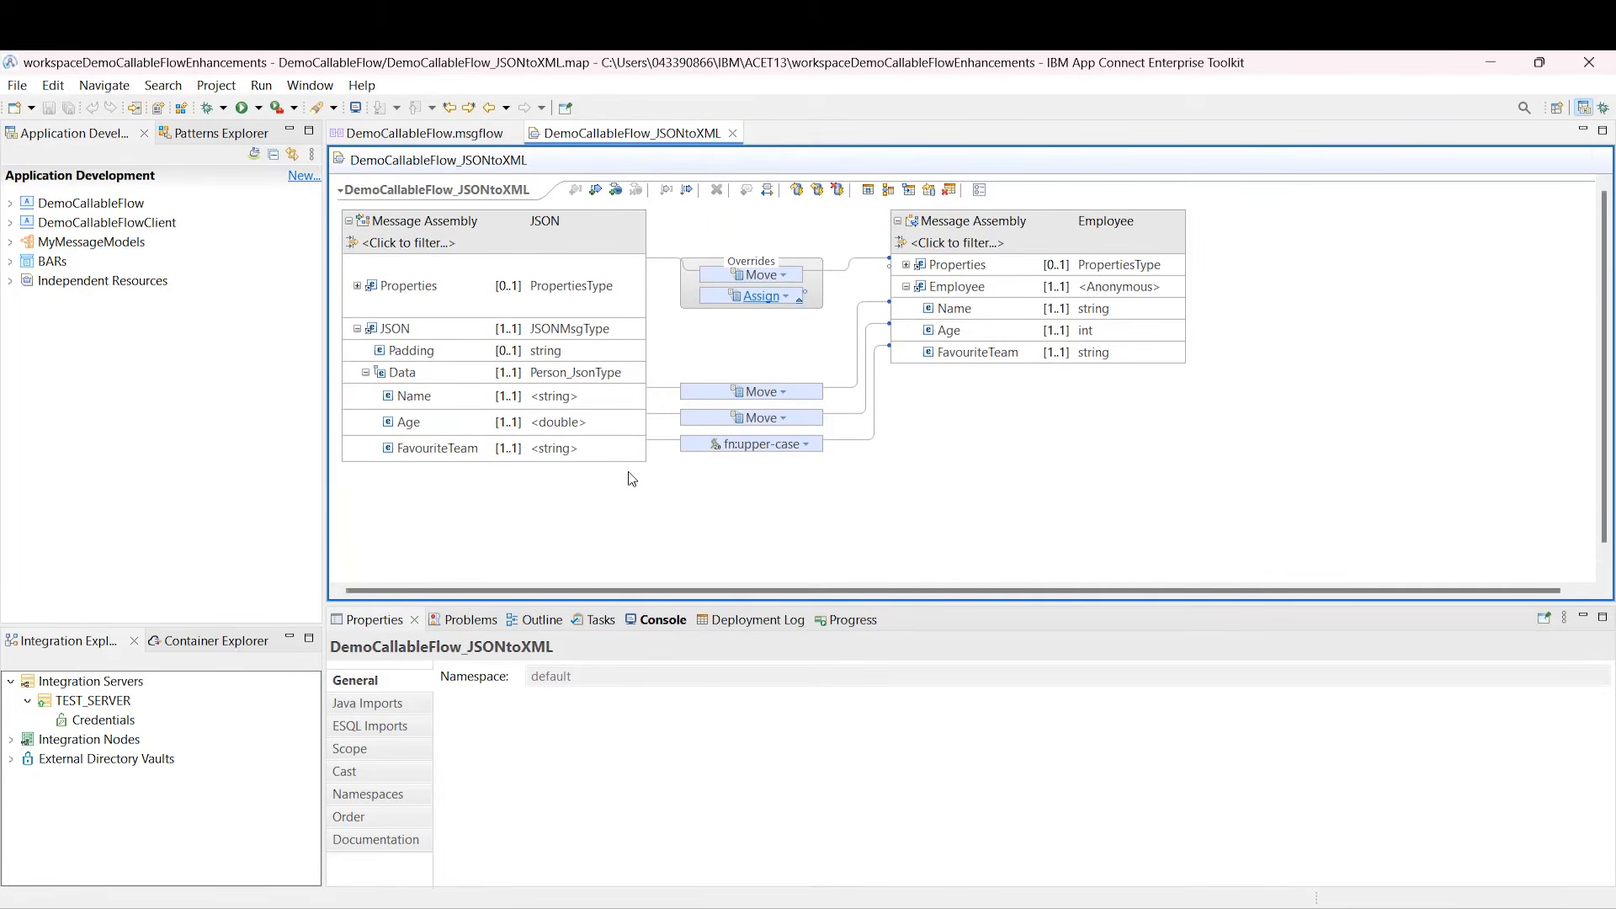
Step: Check the fn:upper-case transform in the JSONtoXML and XMLtoJSON maps, closing both maps
click(755, 444)
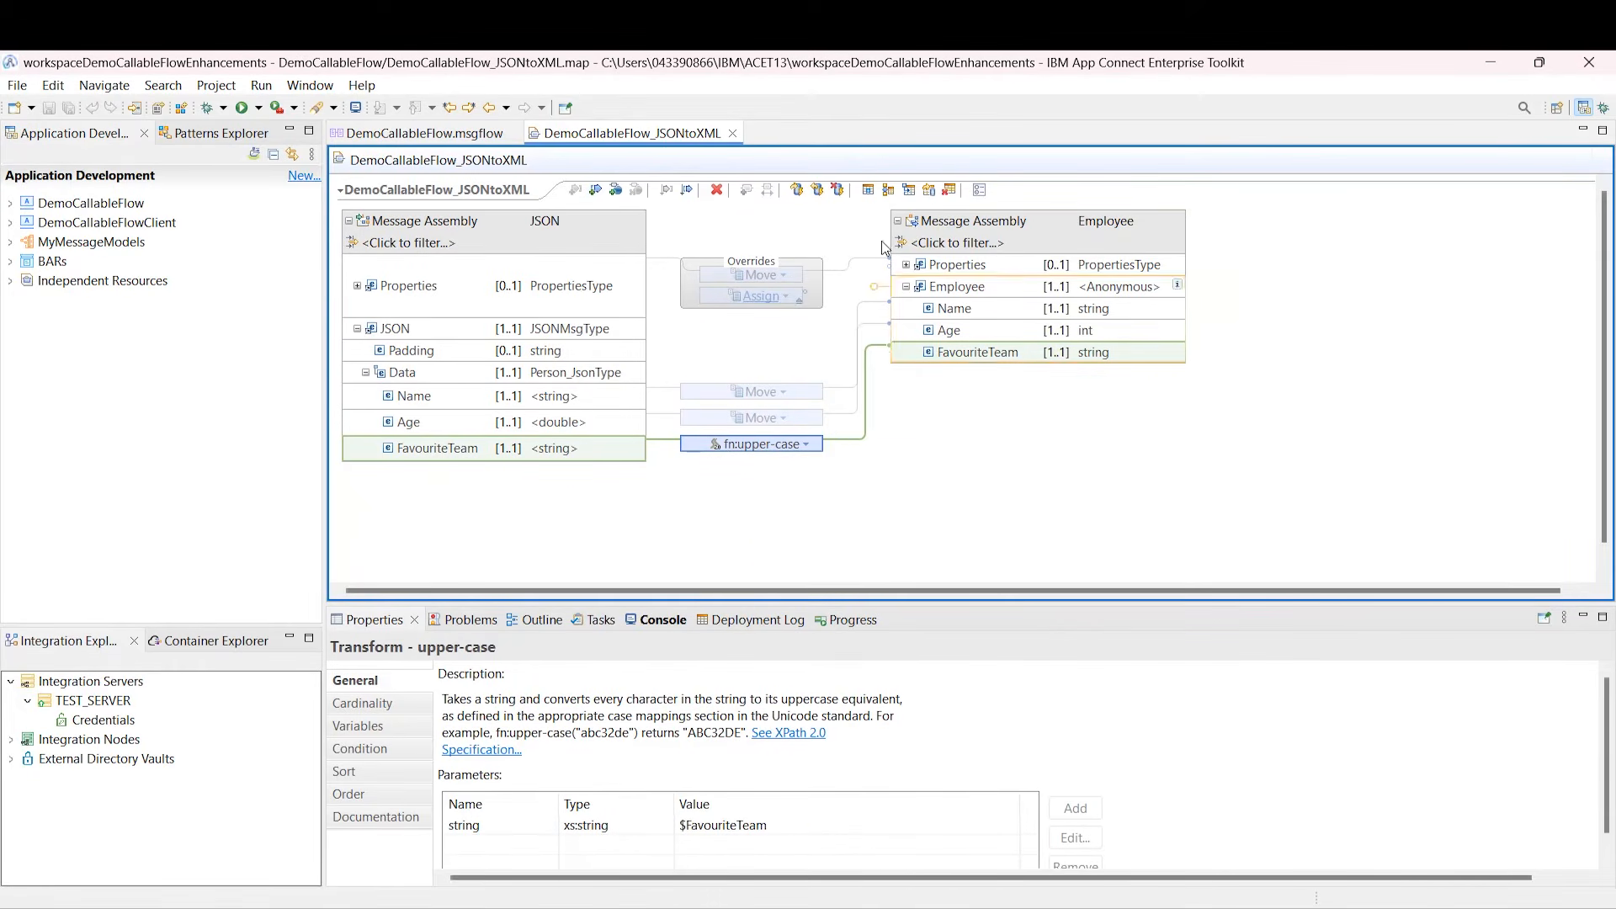
click(732, 133)
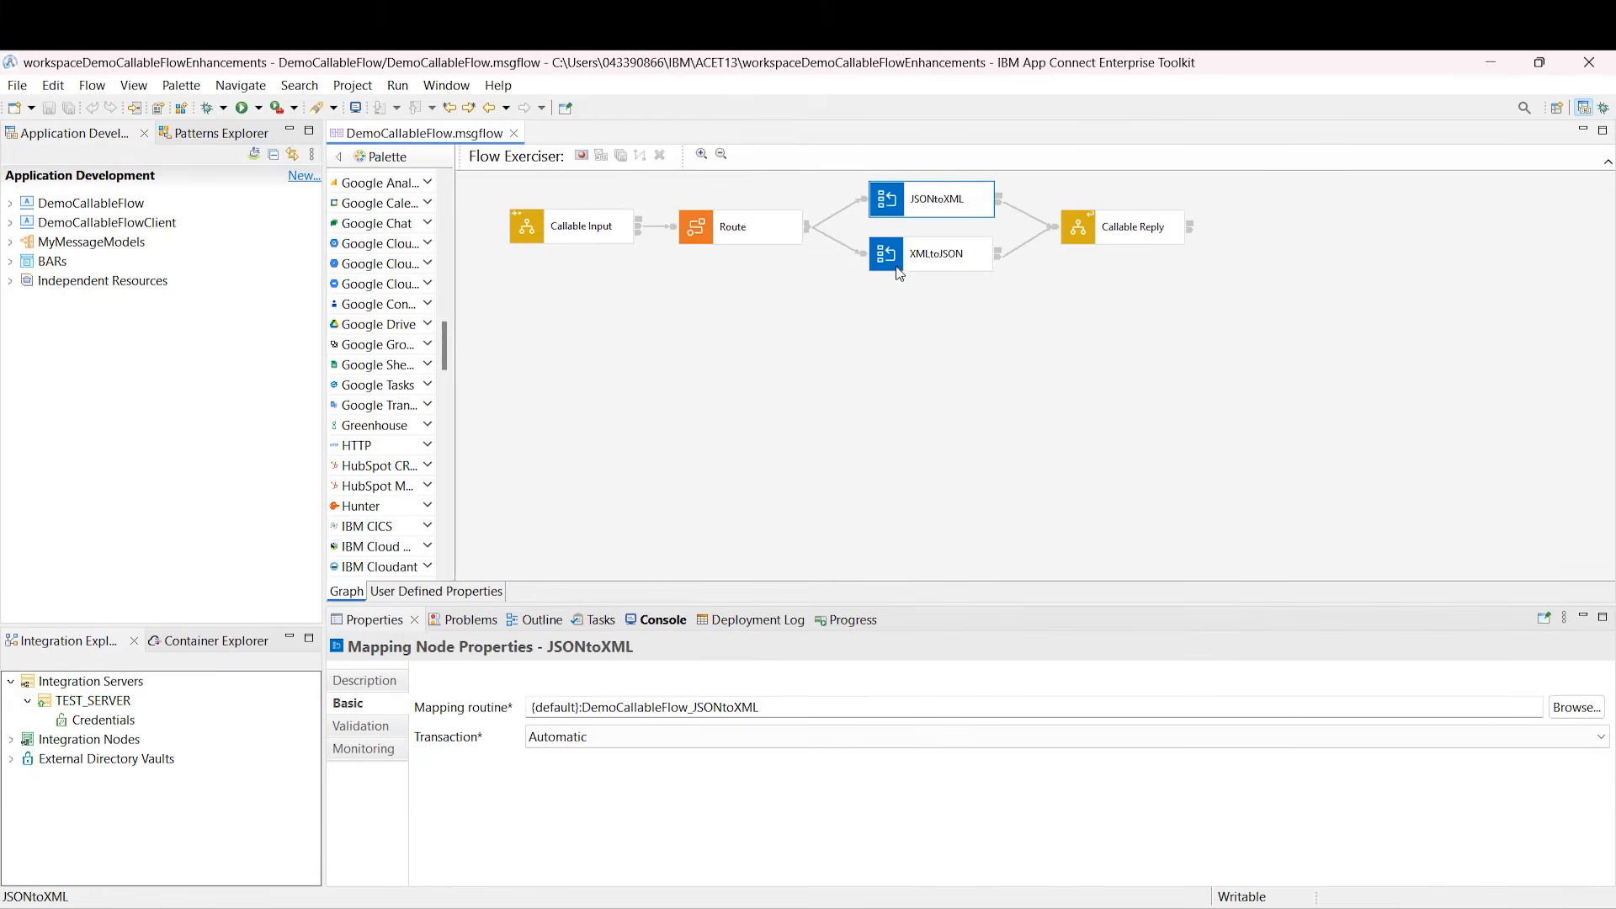
double_click(919, 255)
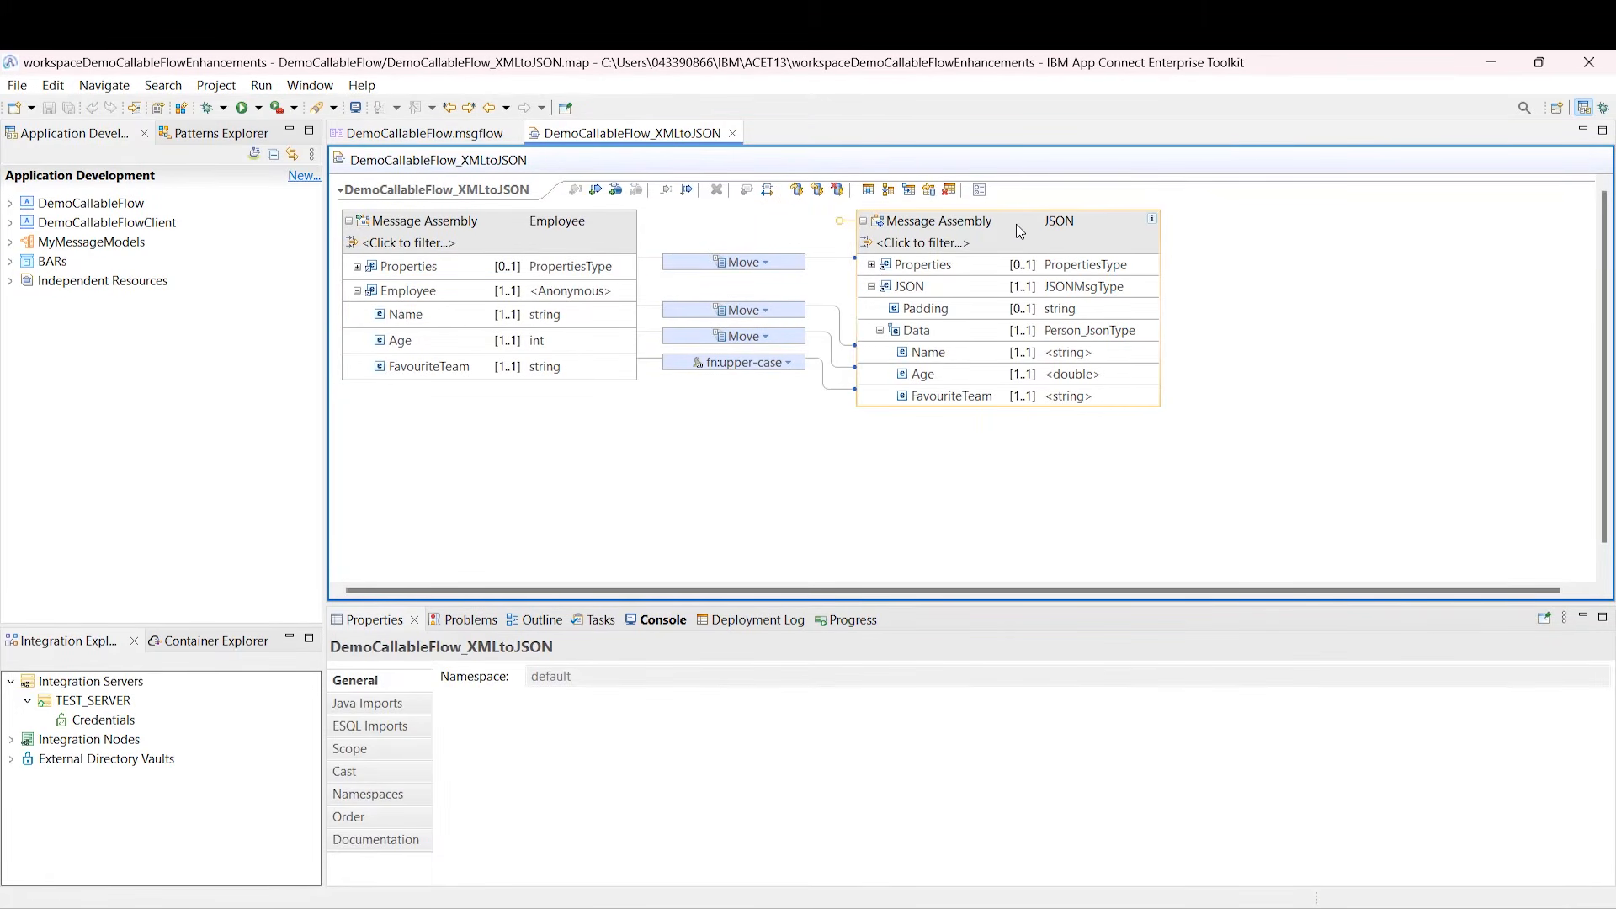
click(733, 134)
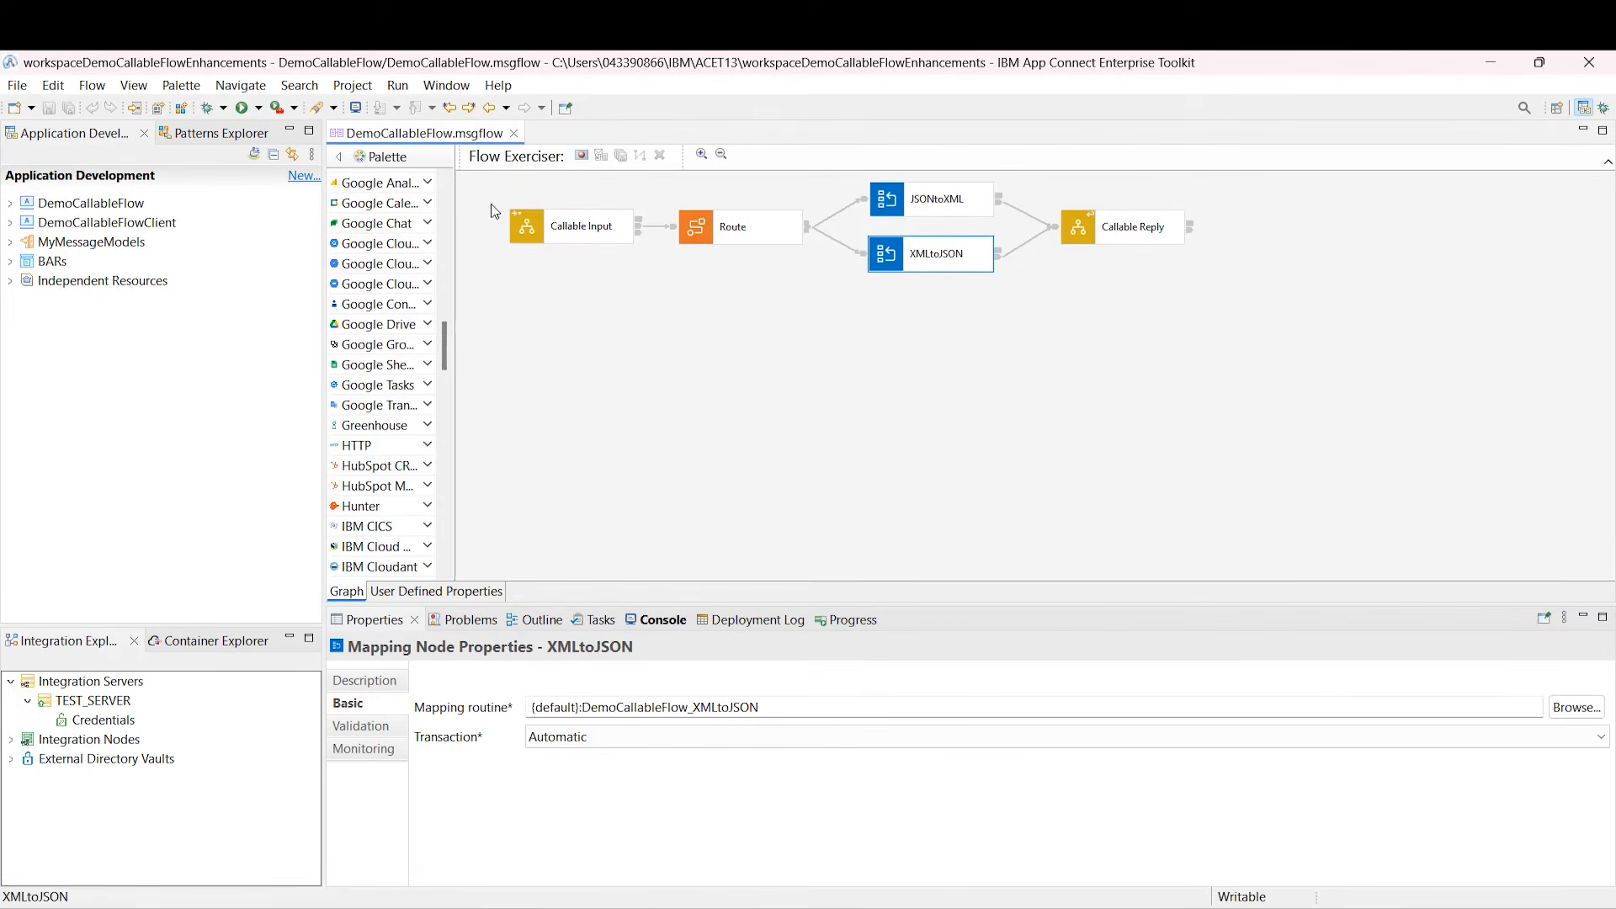
Step: Deploy the MyMessageModels shared library to TEST_SERVER
click(54, 246)
drag(63, 248, 87, 713)
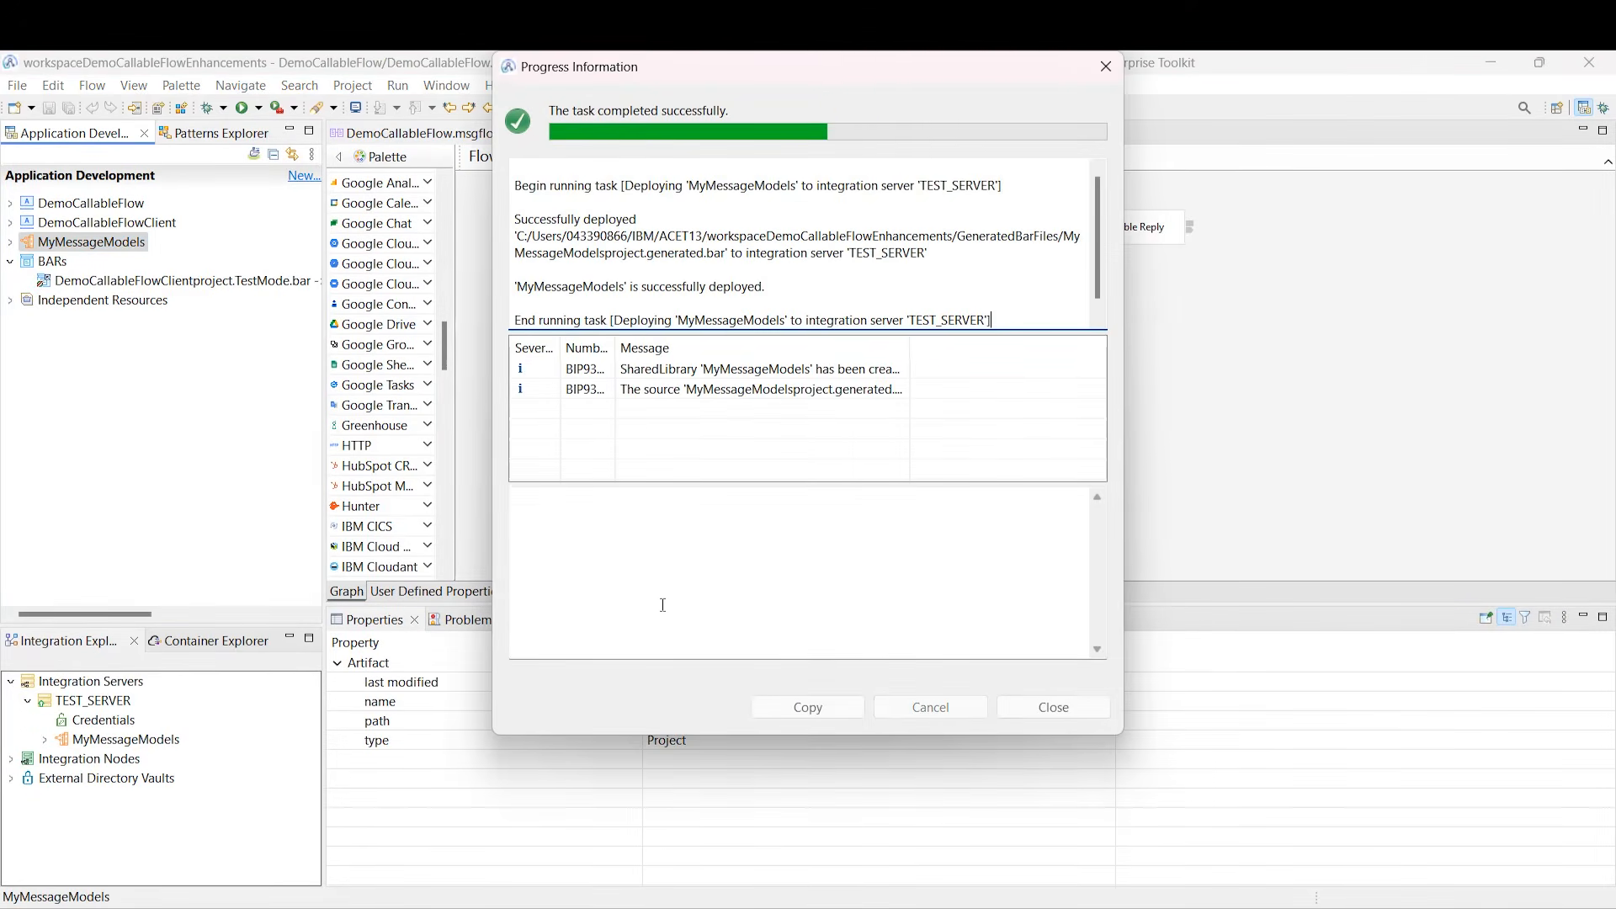
click(1052, 708)
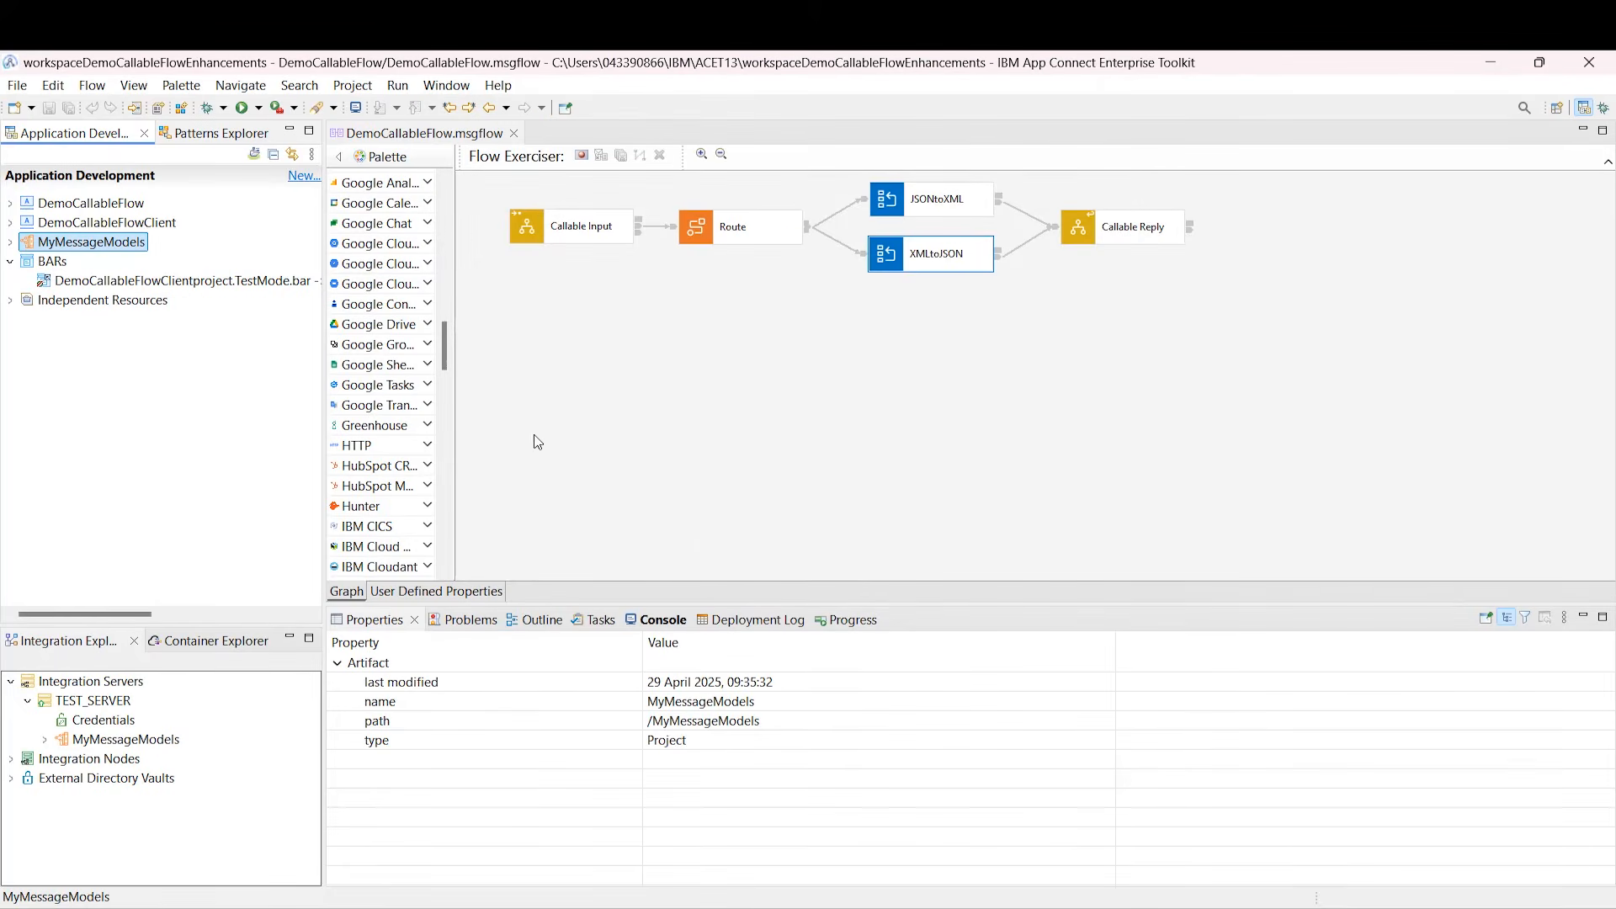
Step: Deploy DemoCallableFlow to TEST_SERVER, accepting the shared-library prompt
click(88, 210)
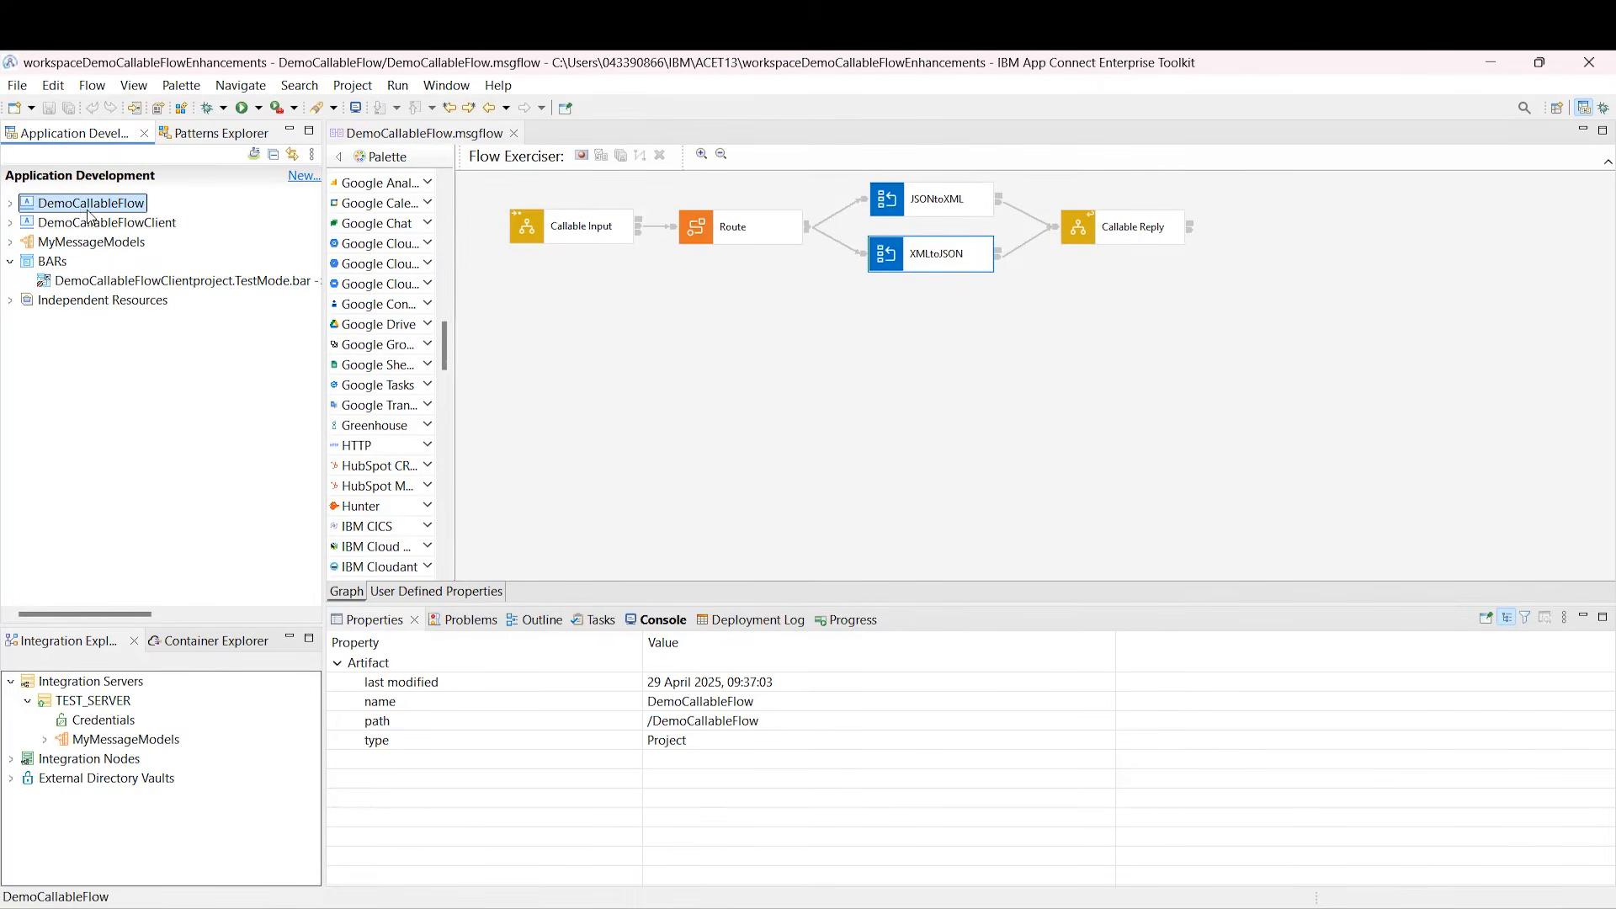
drag(84, 211, 97, 702)
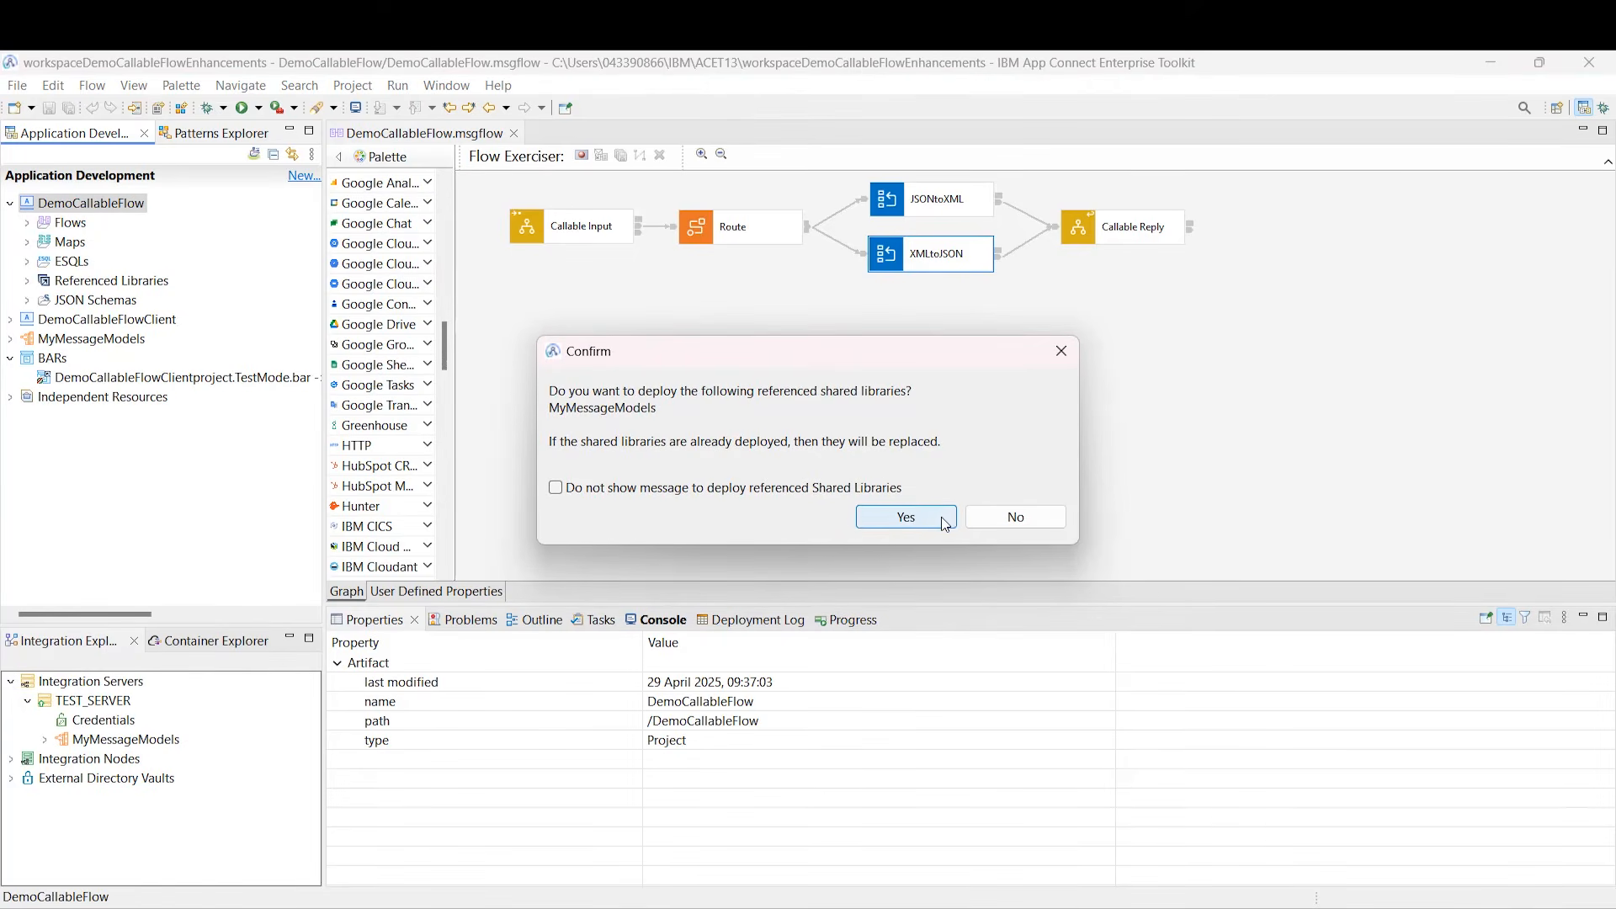
click(1004, 526)
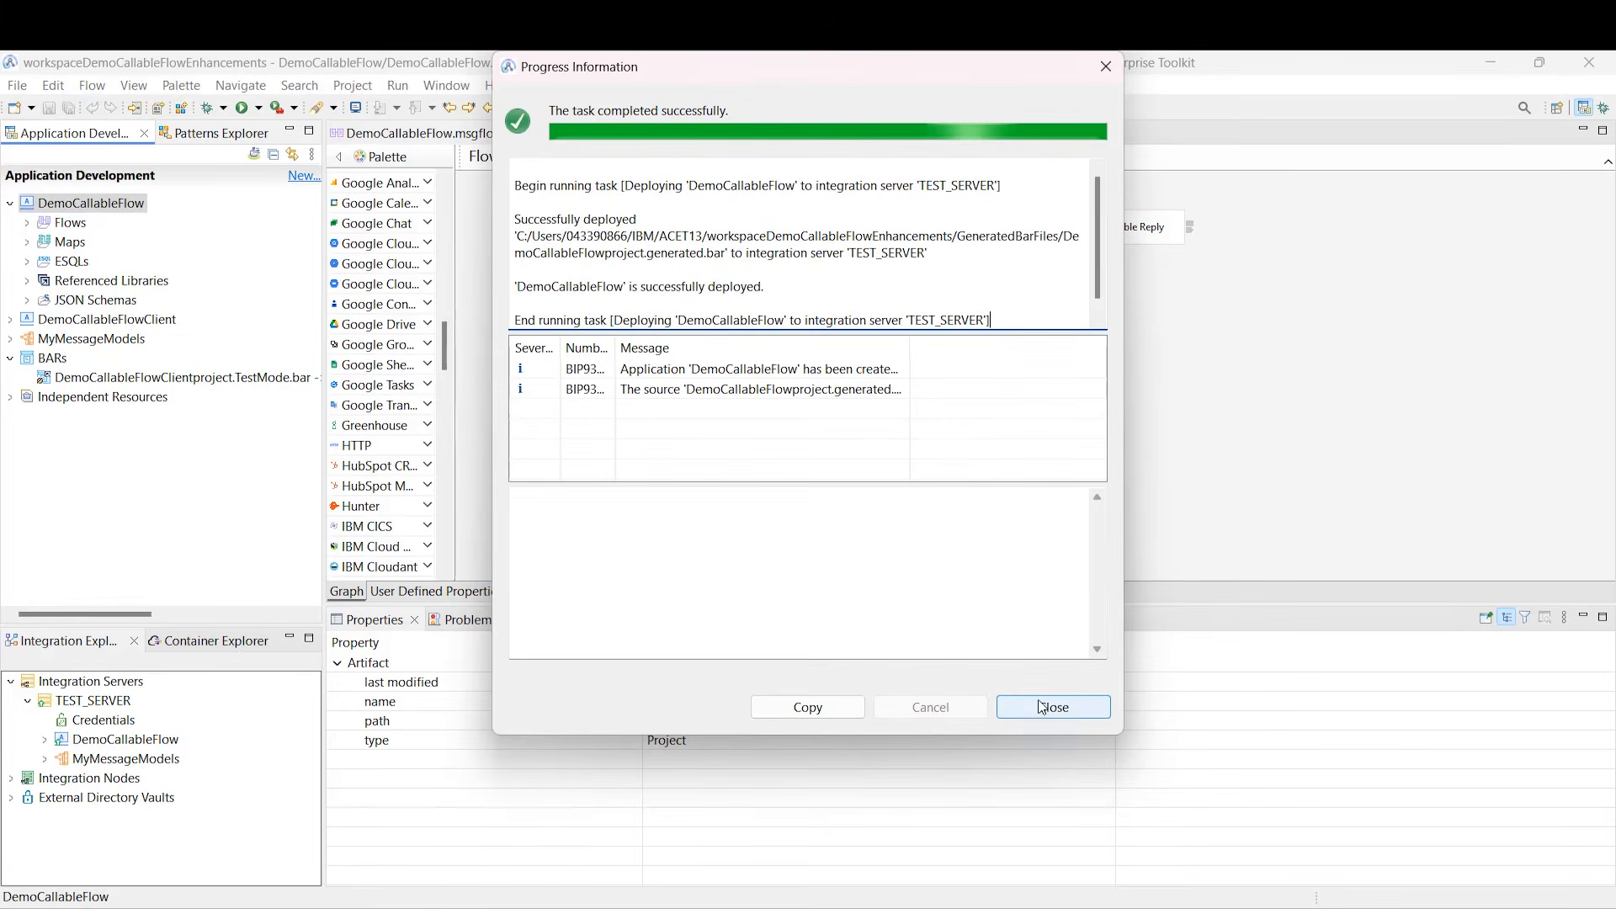
click(1045, 705)
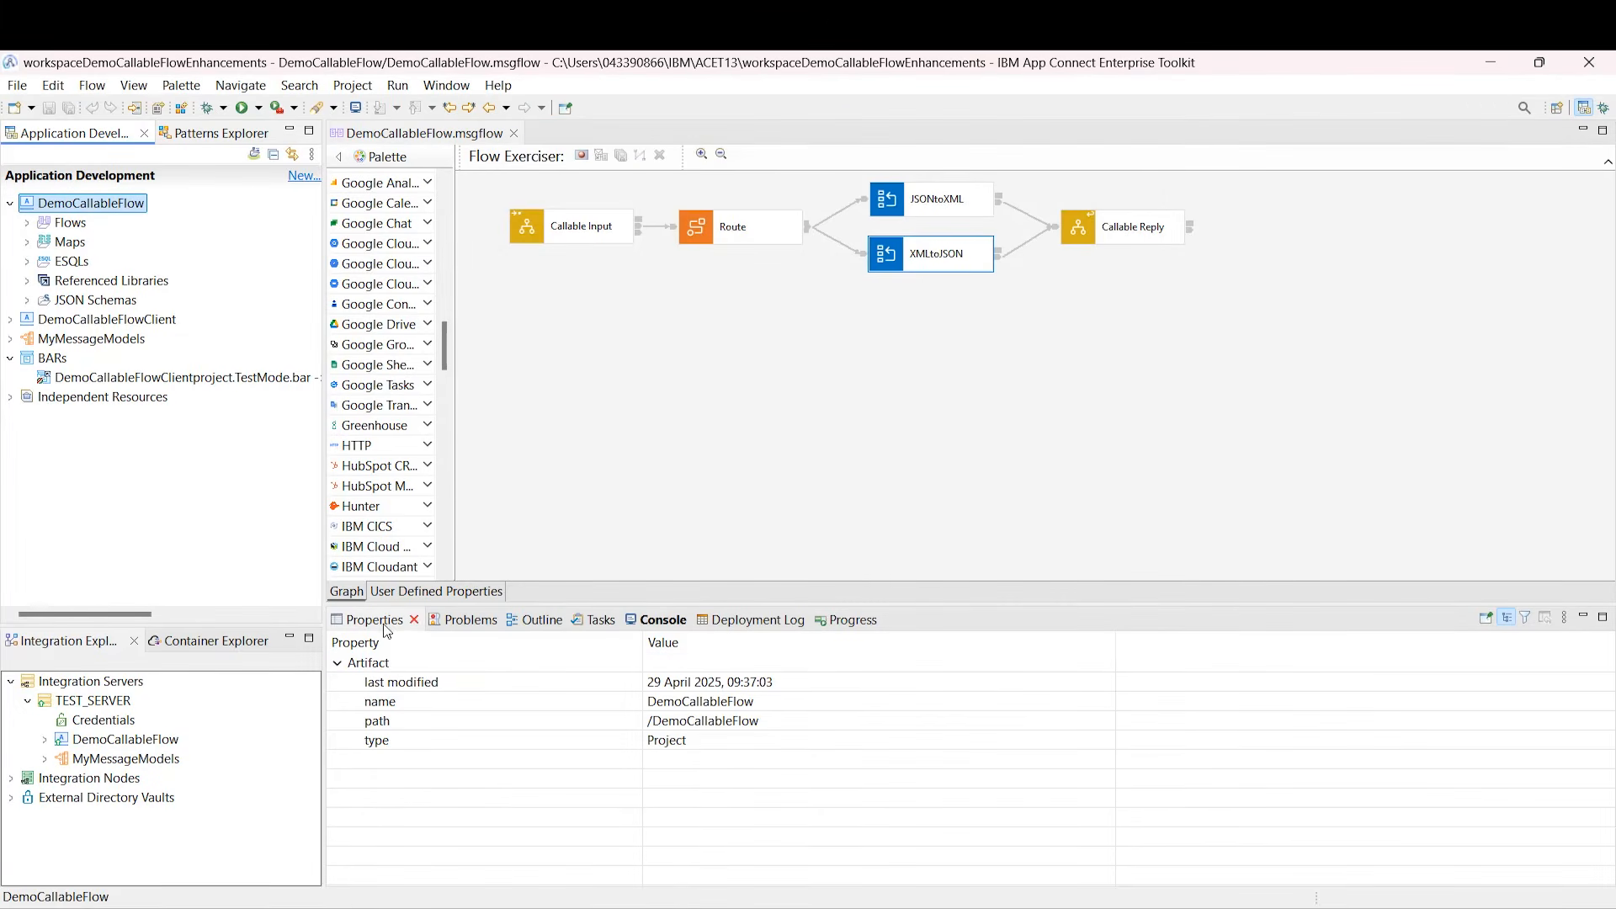
right_click(109, 705)
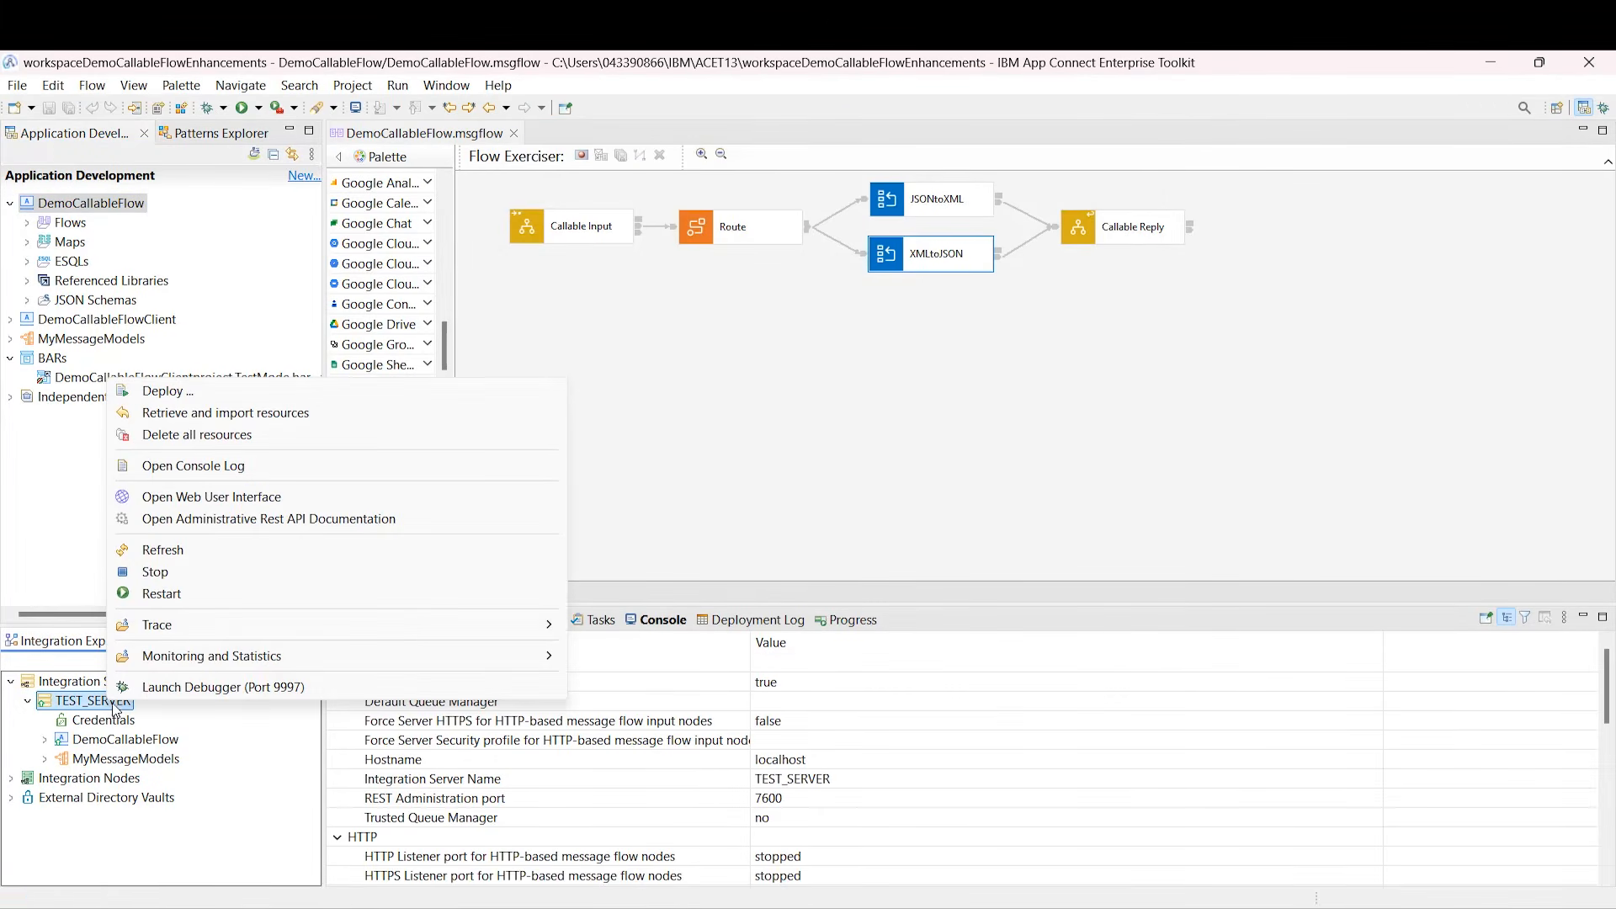
Step: Open TEST_SERVER's web UI at the callable-flow-manager resource manager
click(210, 498)
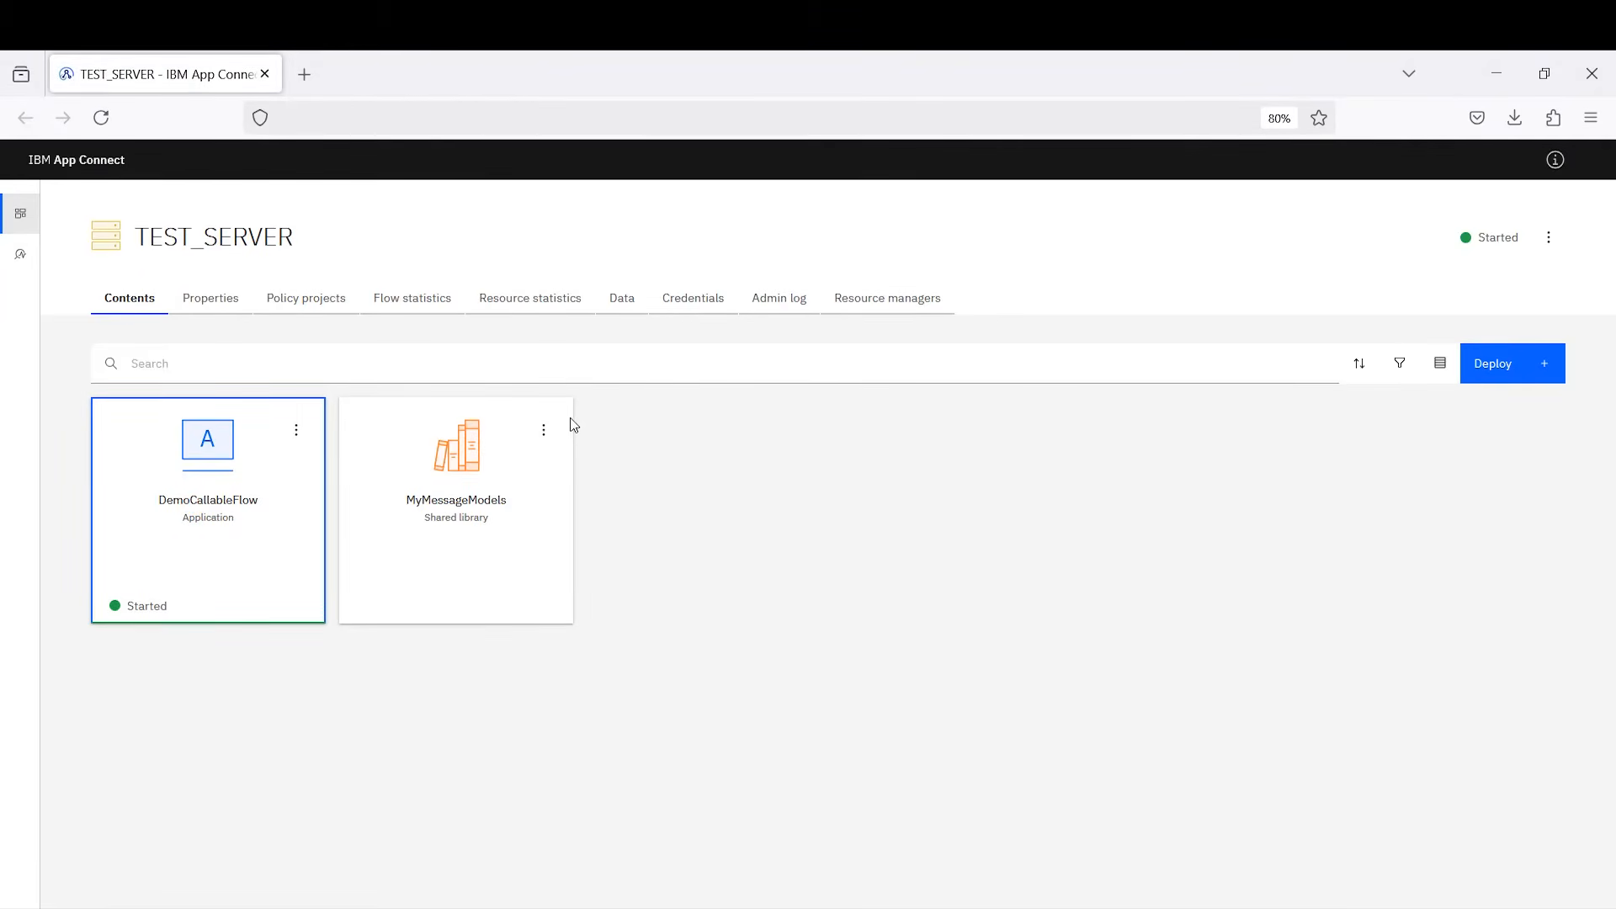
click(863, 304)
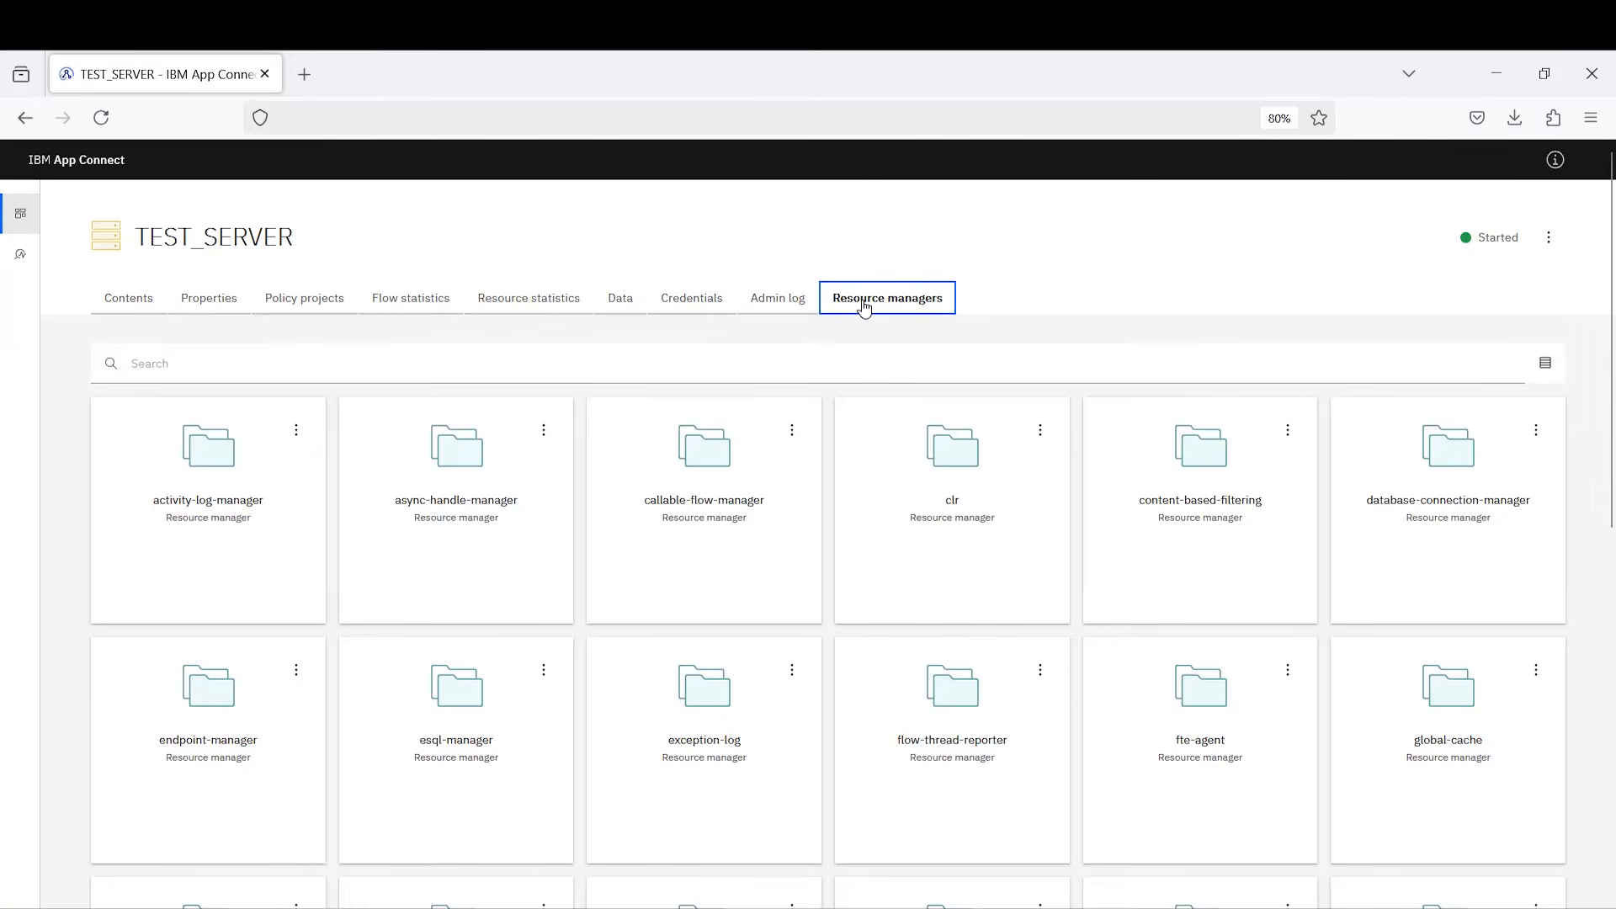
click(733, 480)
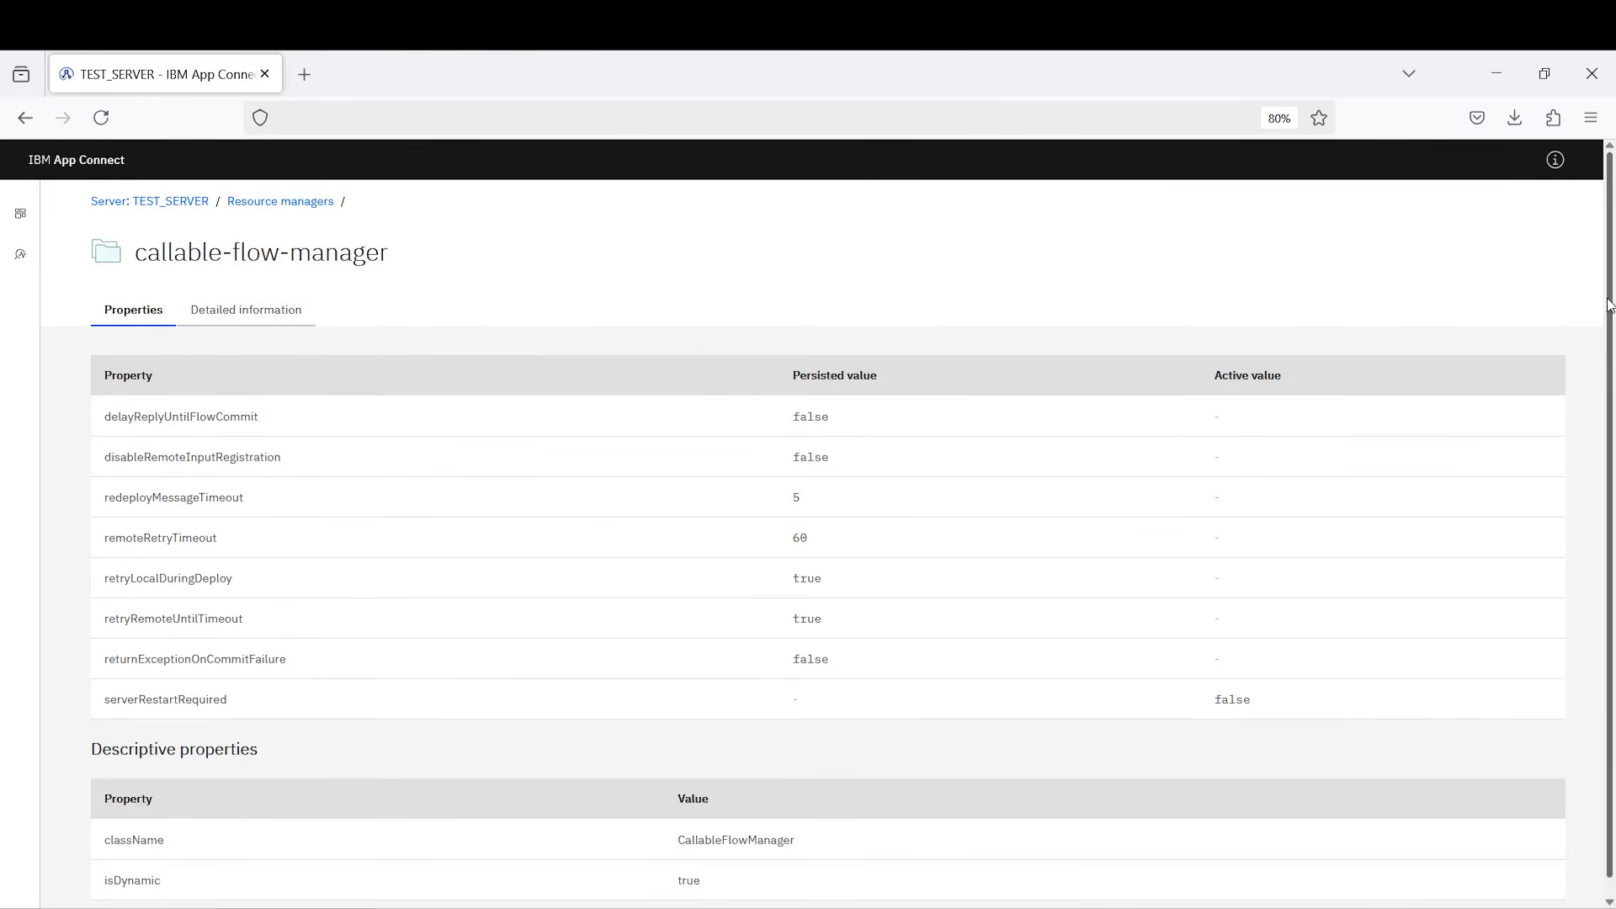
Step: Fetch callable-flow-manager's detailed information, highlighting DemoCallableFlow's XMLNSC and JSON domains, then minimize the browser
scroll(1603, 353, down, 1)
click(261, 299)
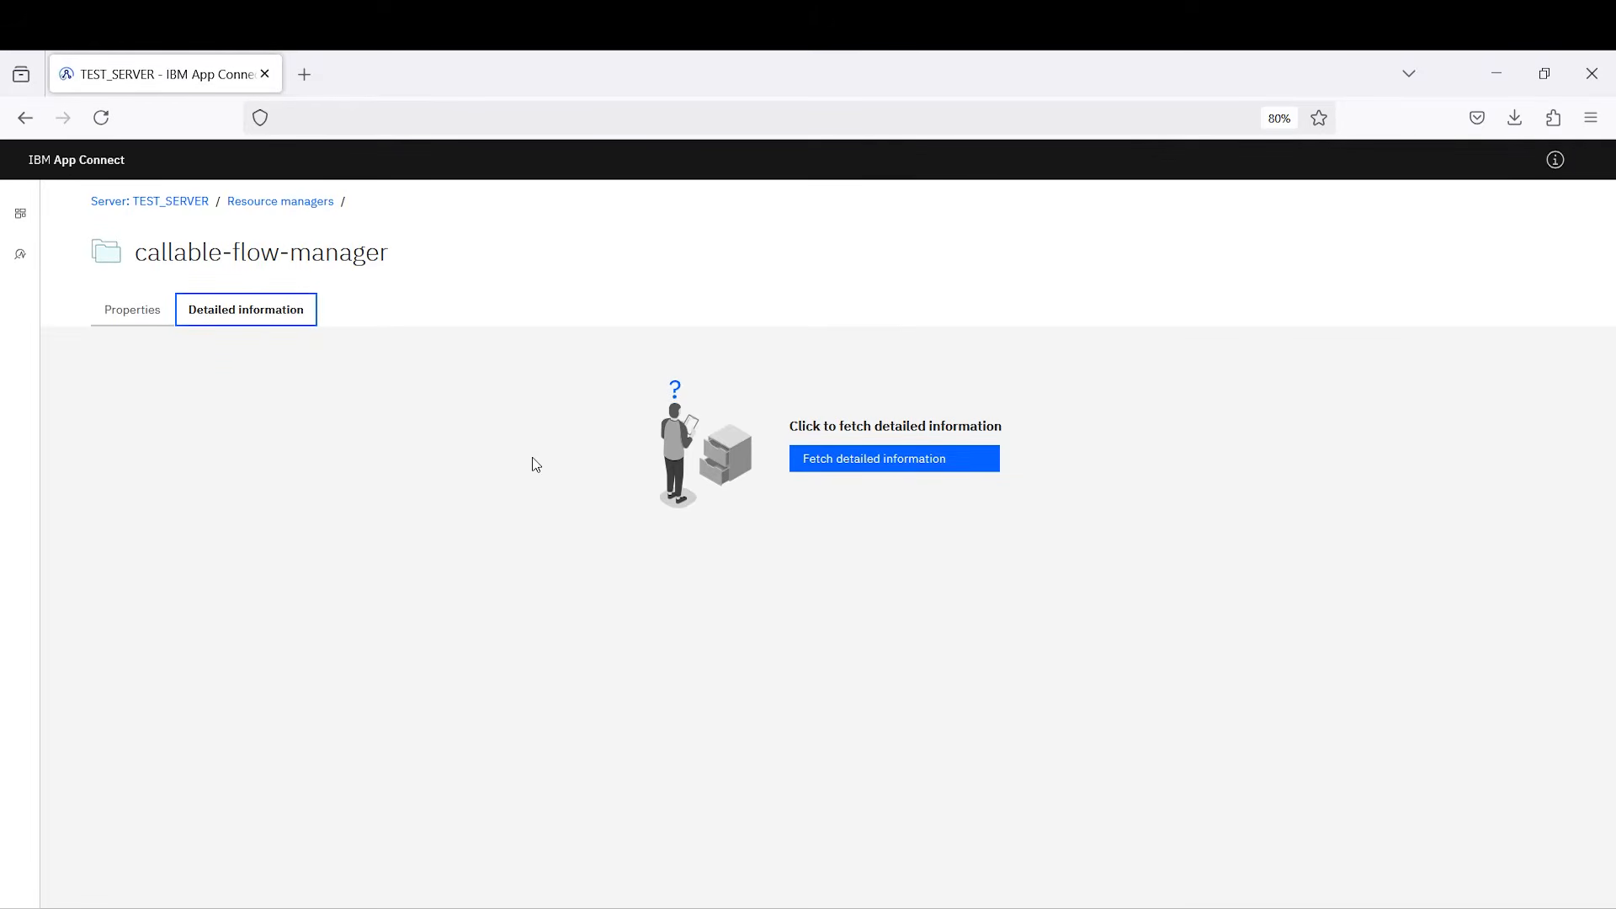
click(809, 468)
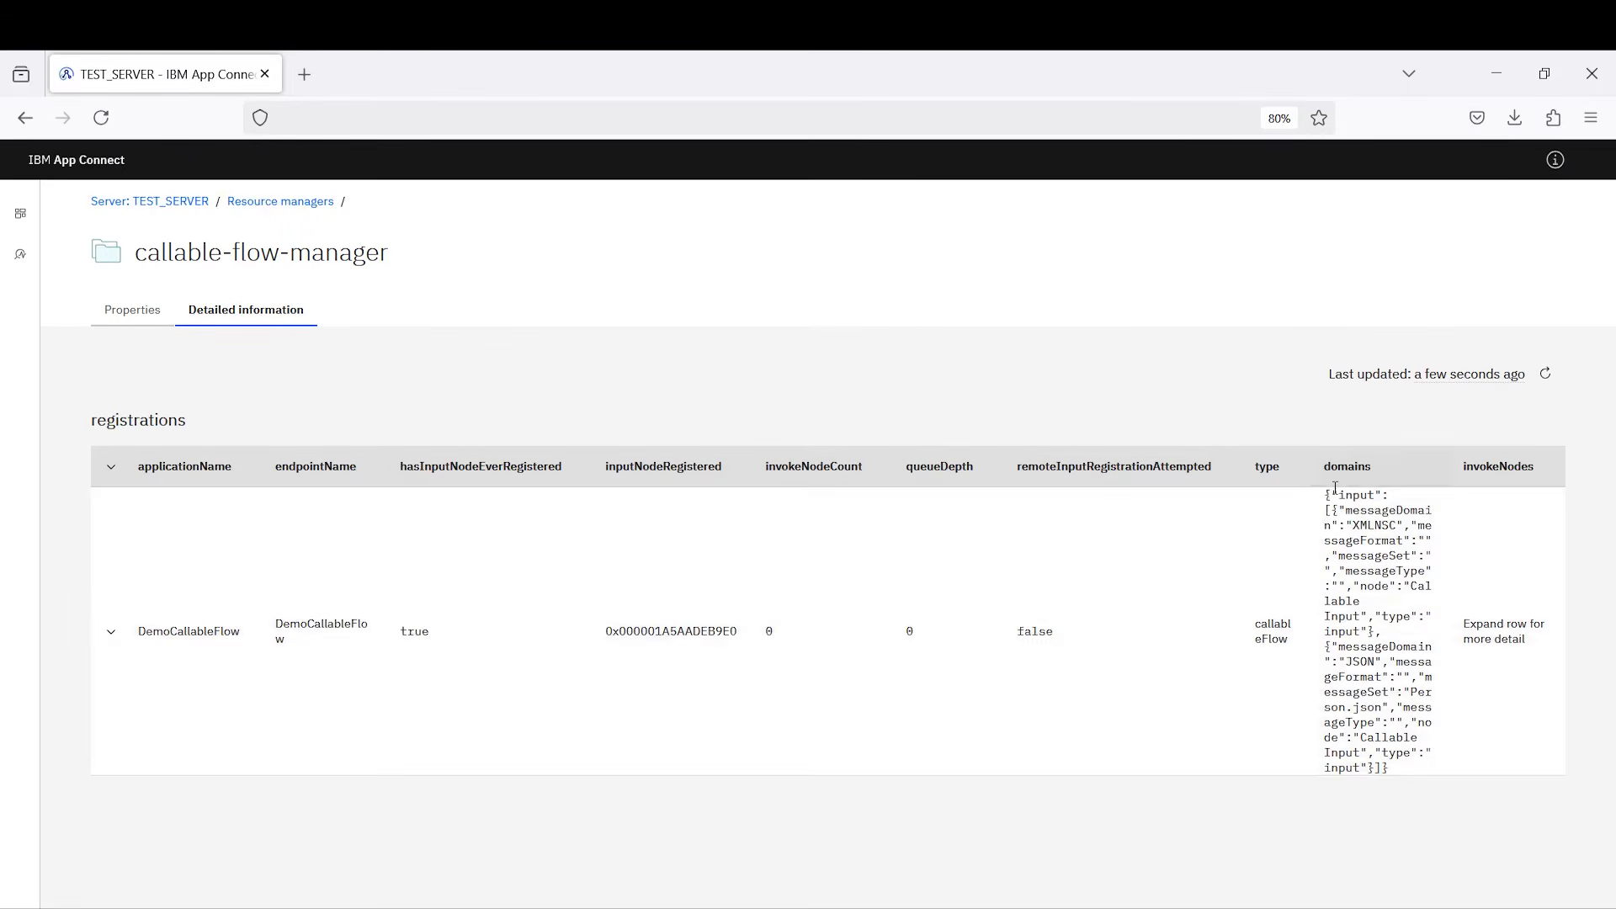
drag(1335, 495, 1413, 772)
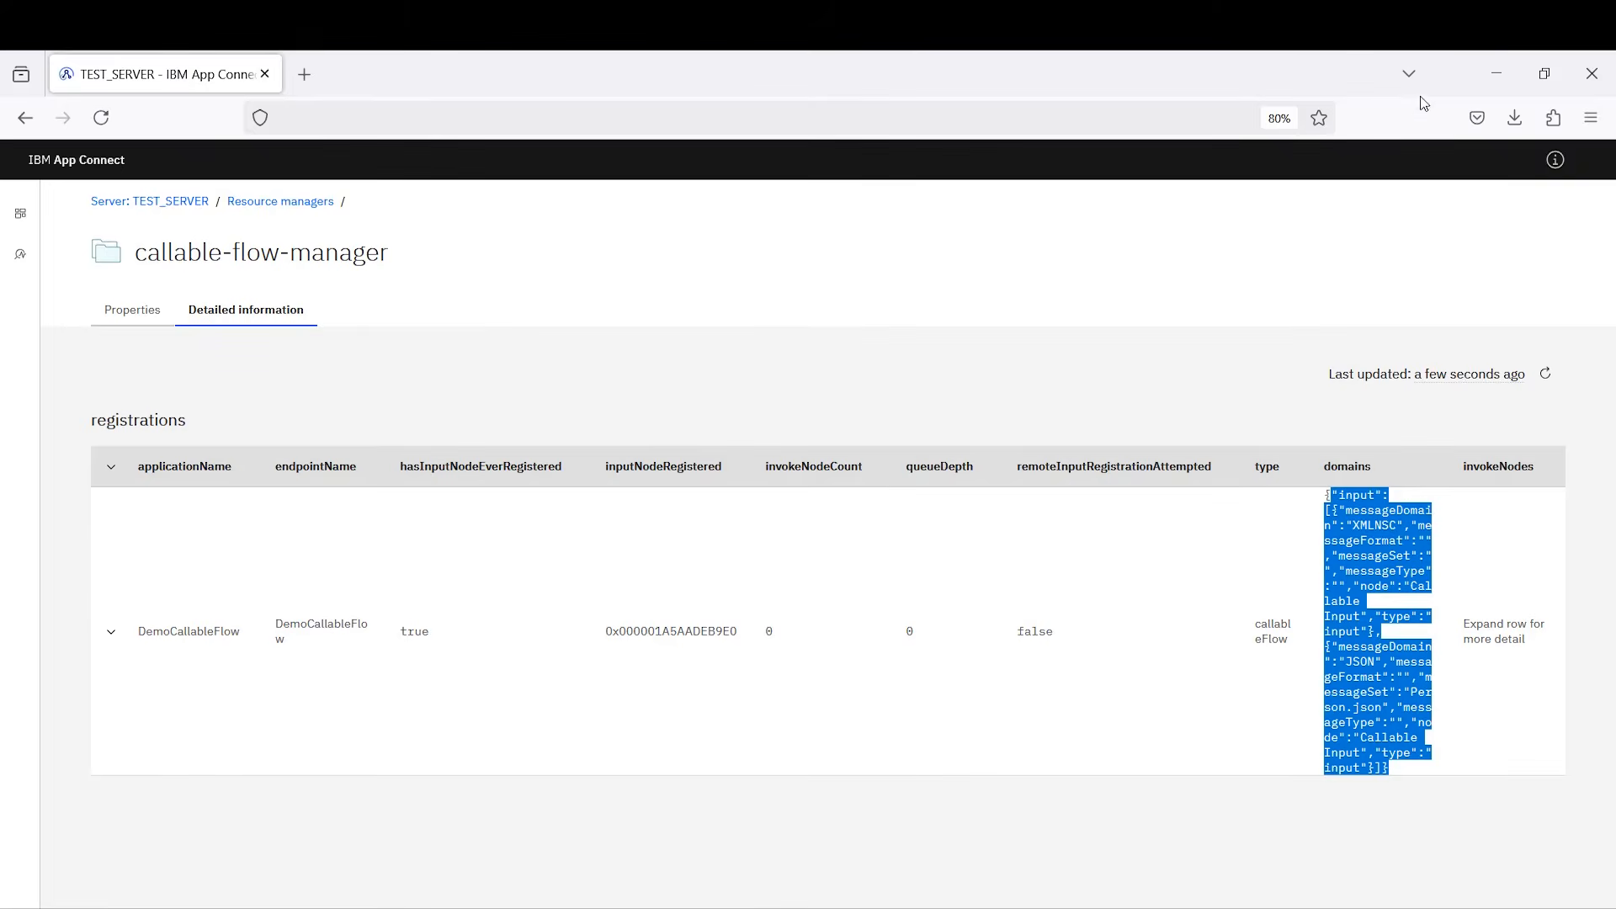
click(1495, 67)
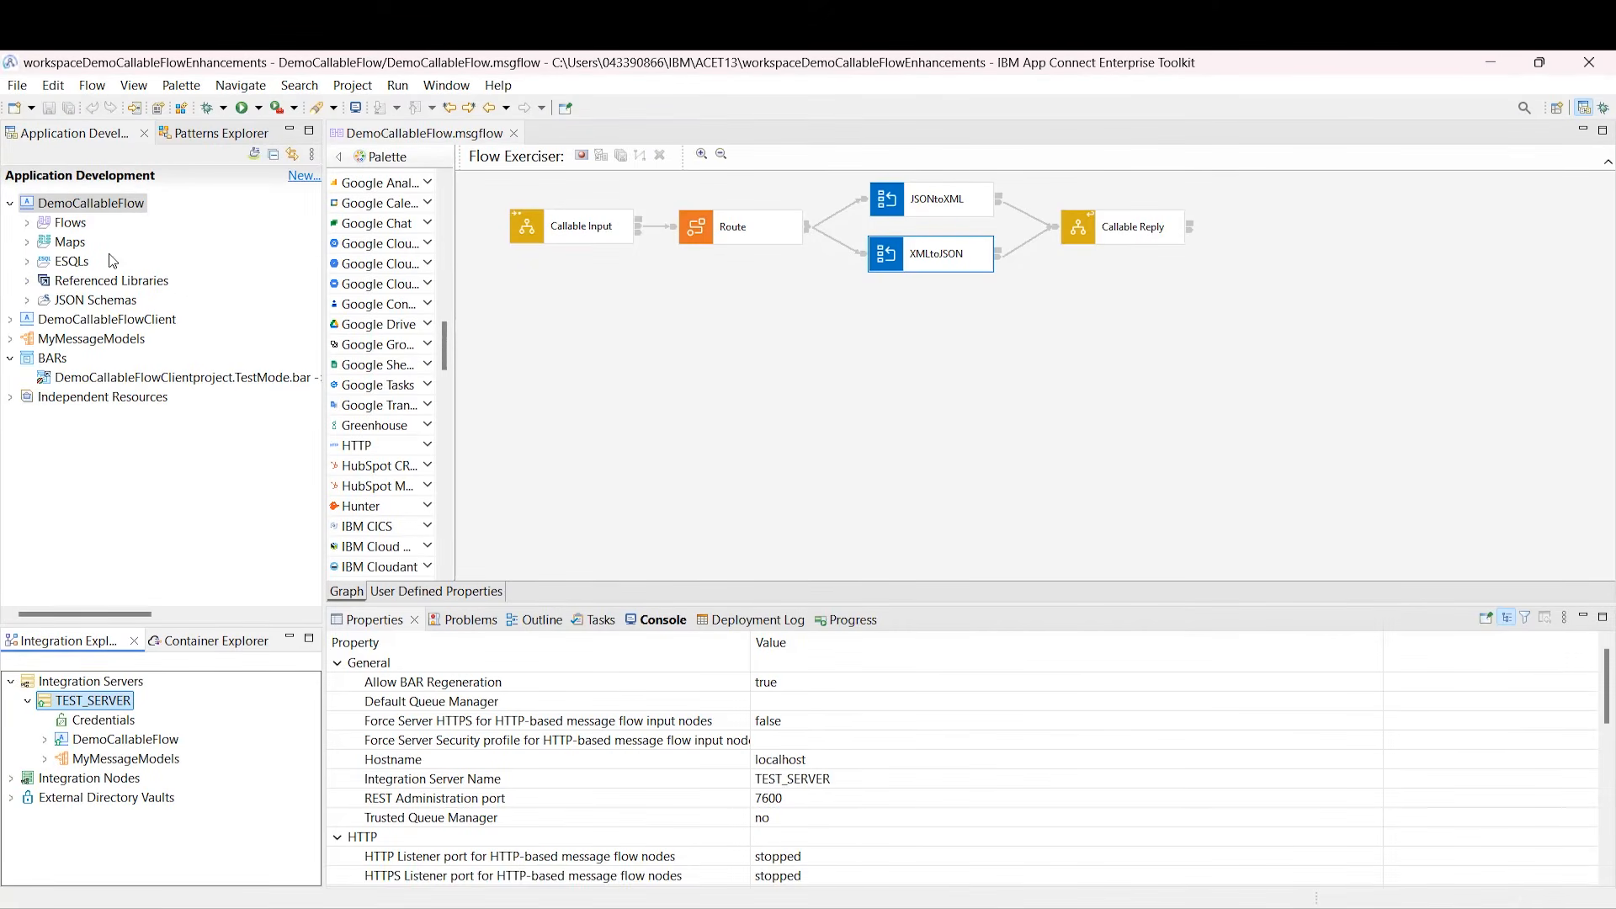
Step: Open DemoCallableFlowClient.msgflow from the DemoCallableFlowClient project's Flows folder
click(10, 203)
click(10, 222)
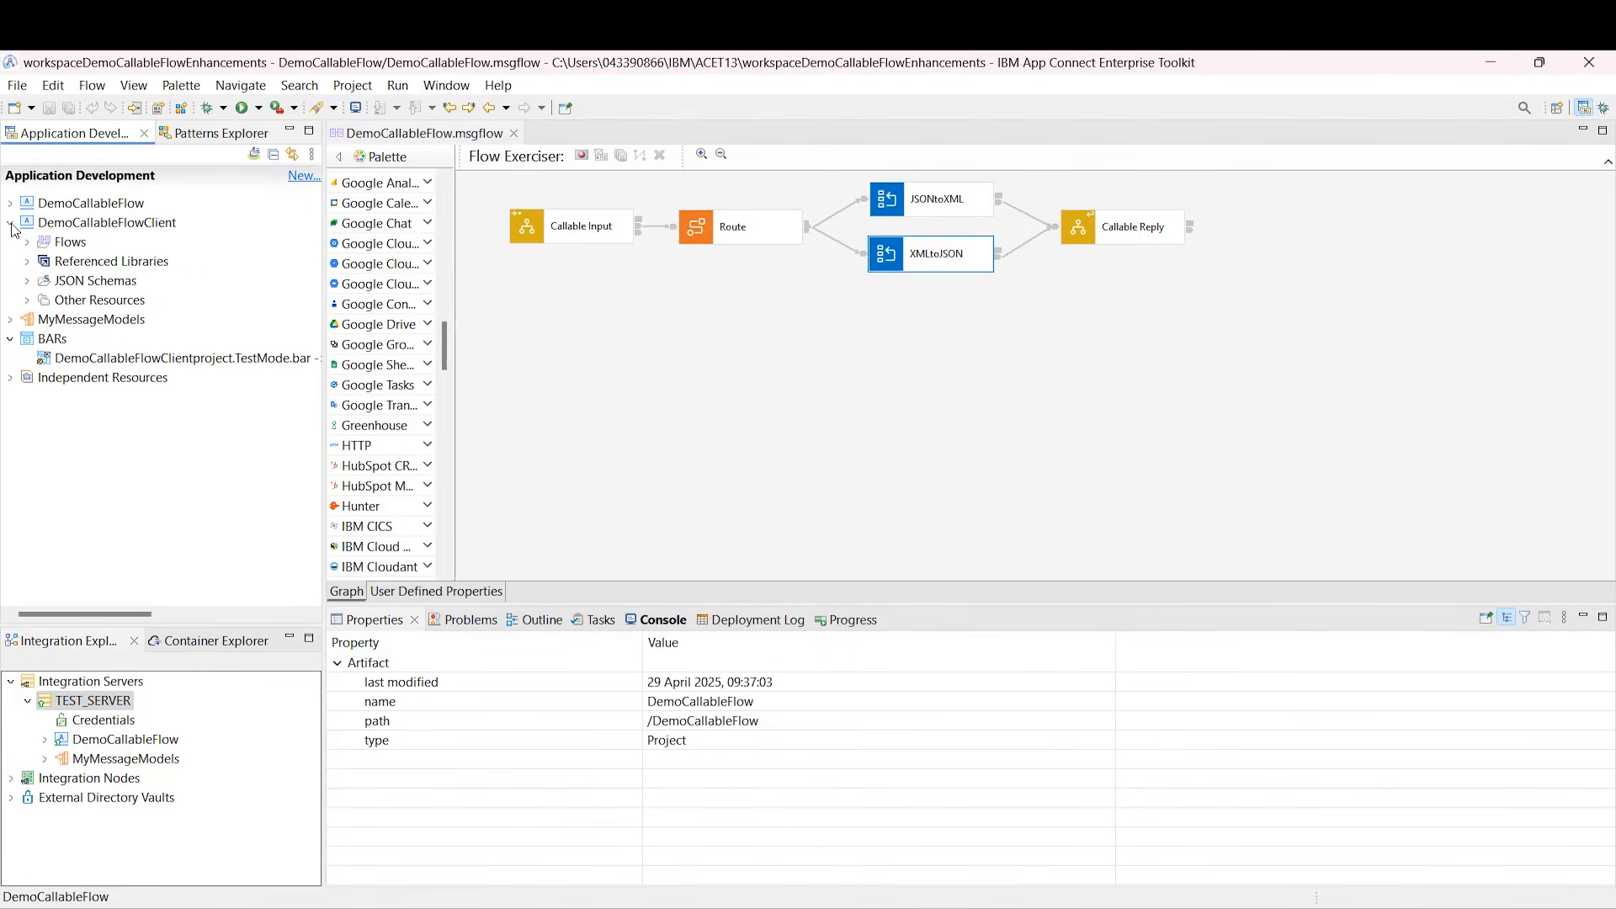
double_click(54, 241)
click(95, 260)
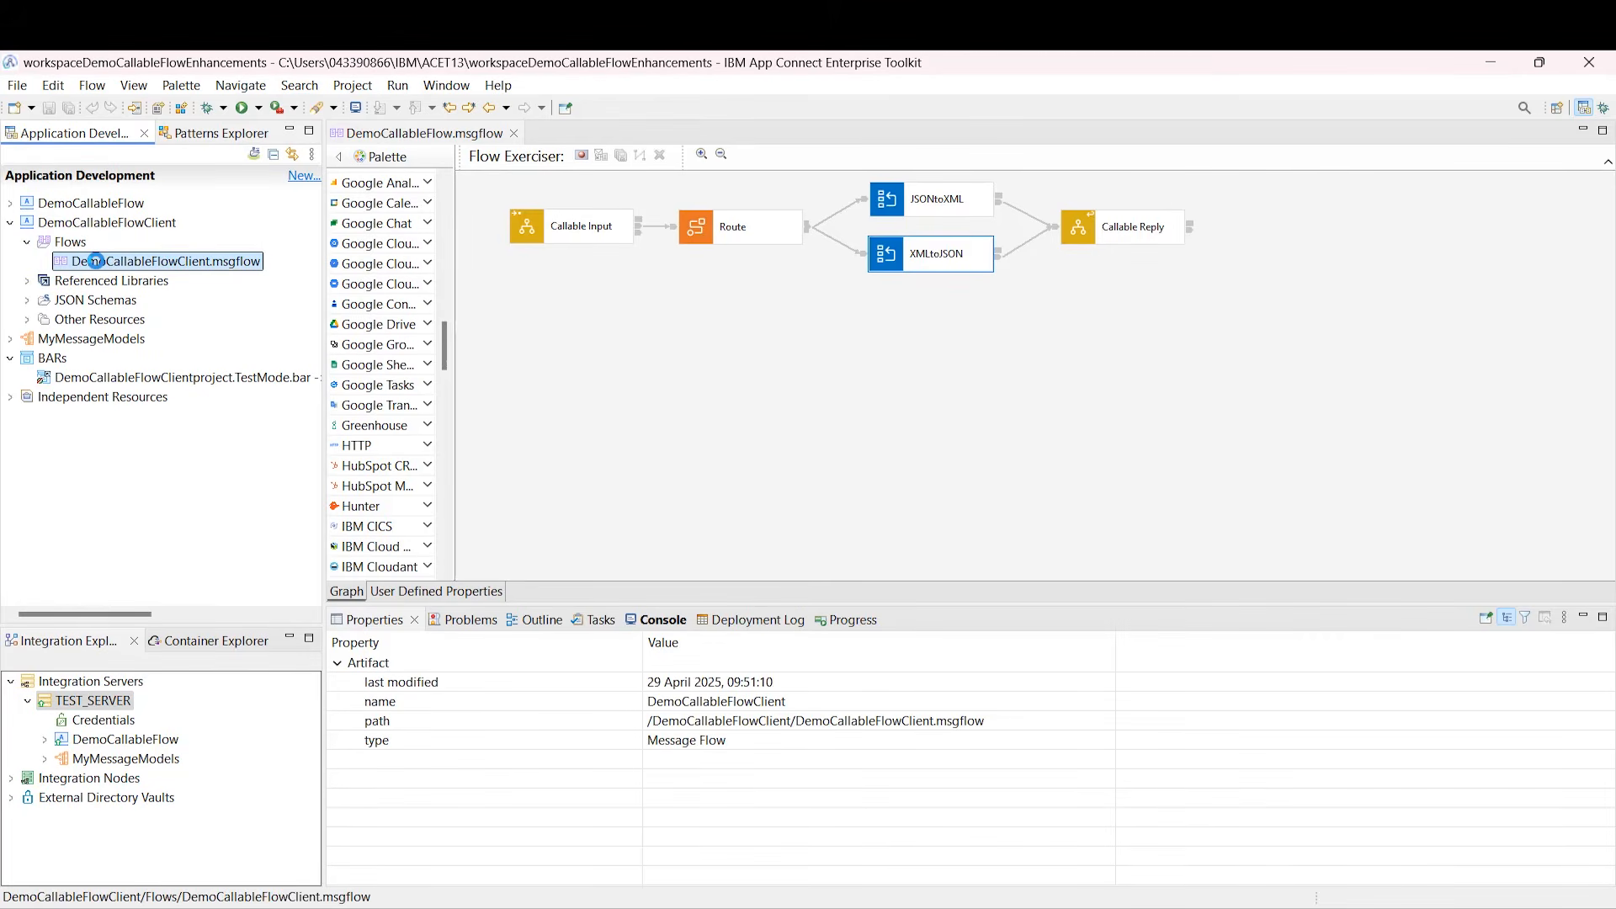
double_click(95, 261)
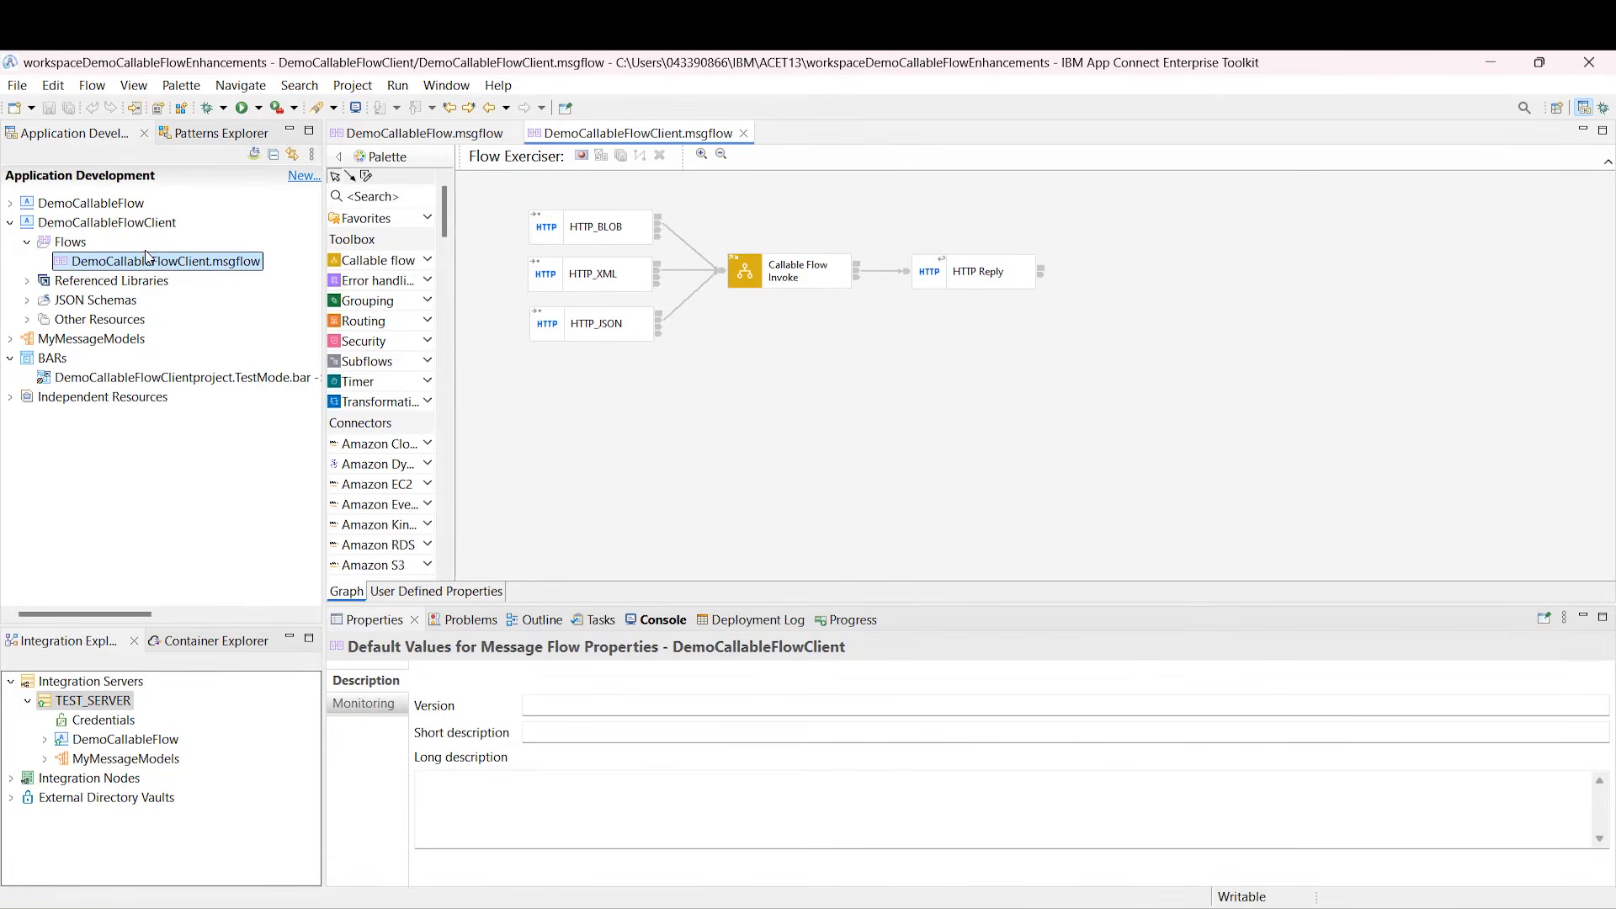
Step: Check the Callable Flow Invoke target and message parsing of HTTP_BLOB, HTTP_XML and HTTP_JSON
click(800, 281)
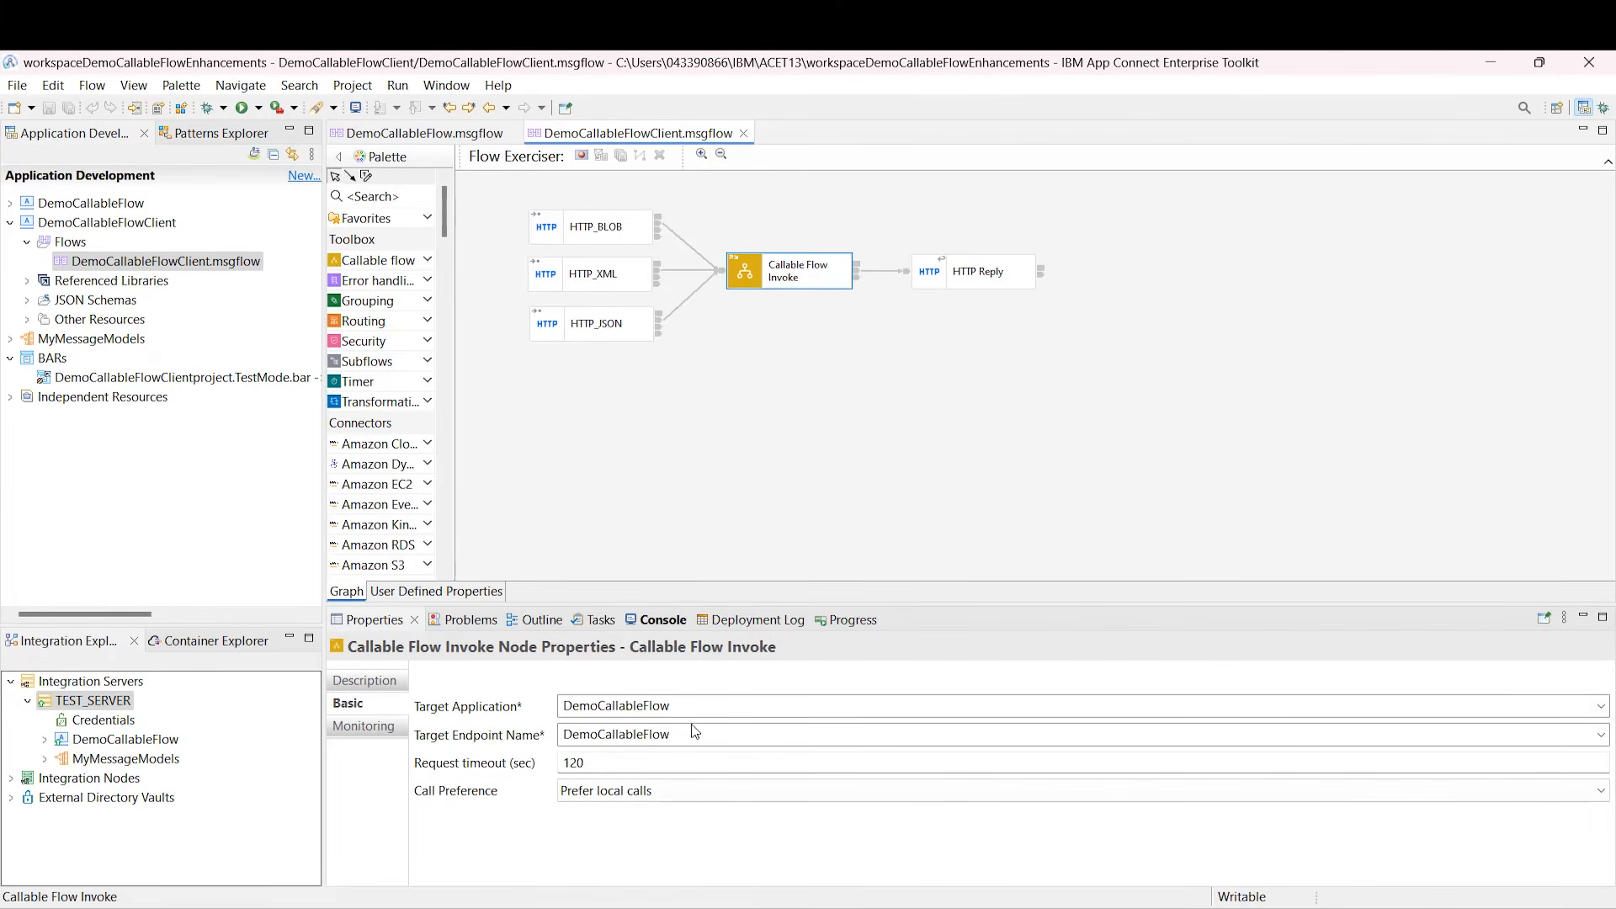
click(585, 241)
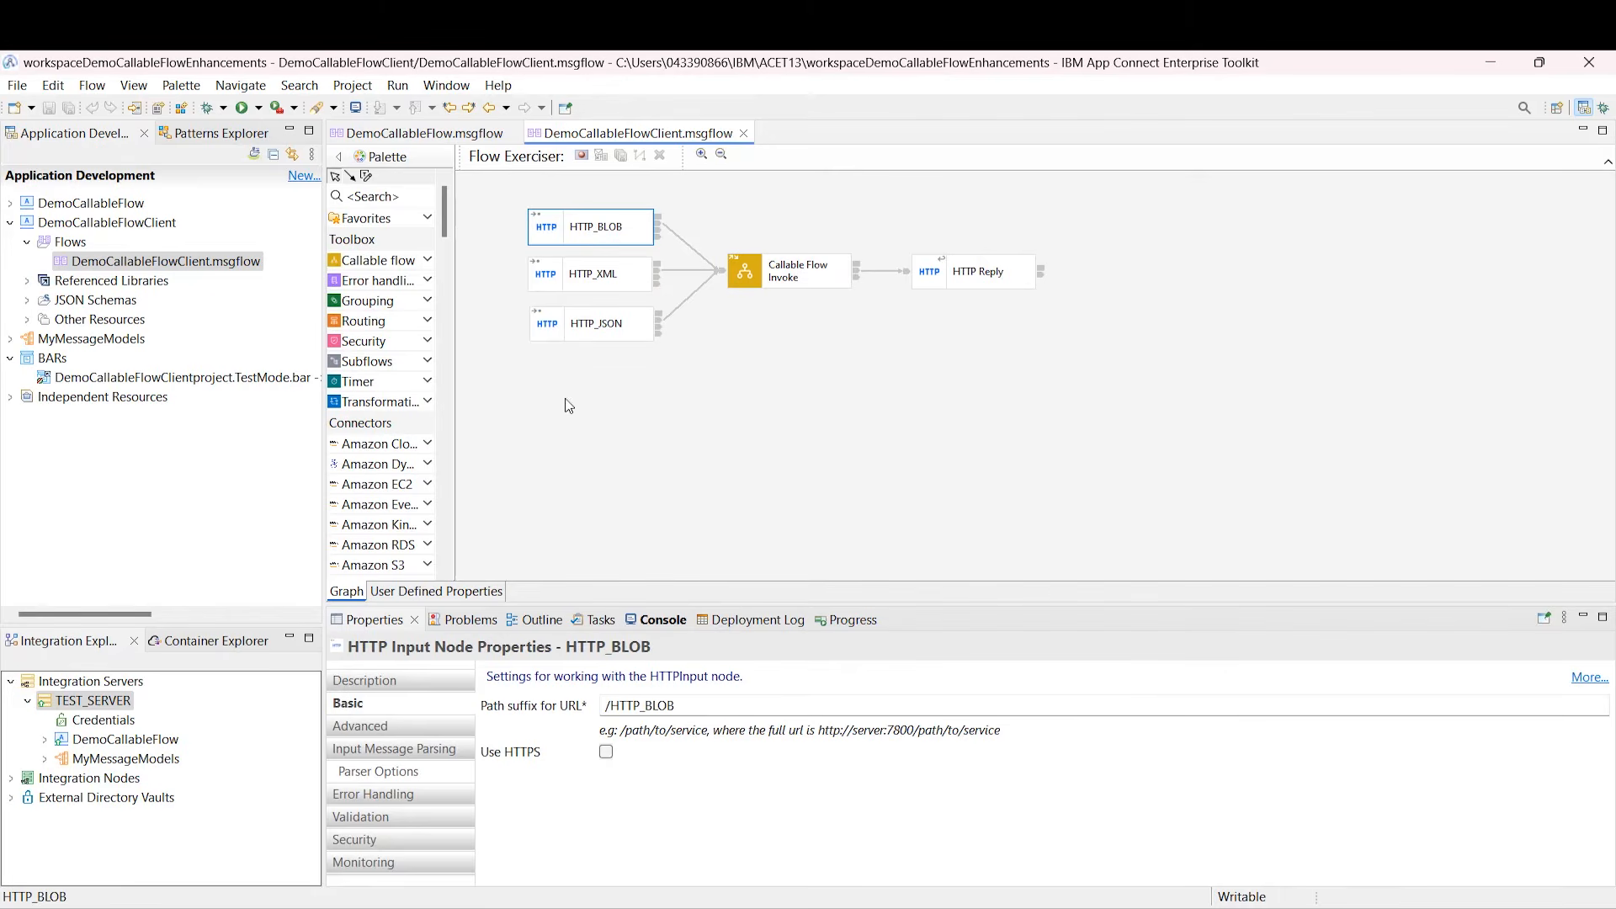
click(443, 757)
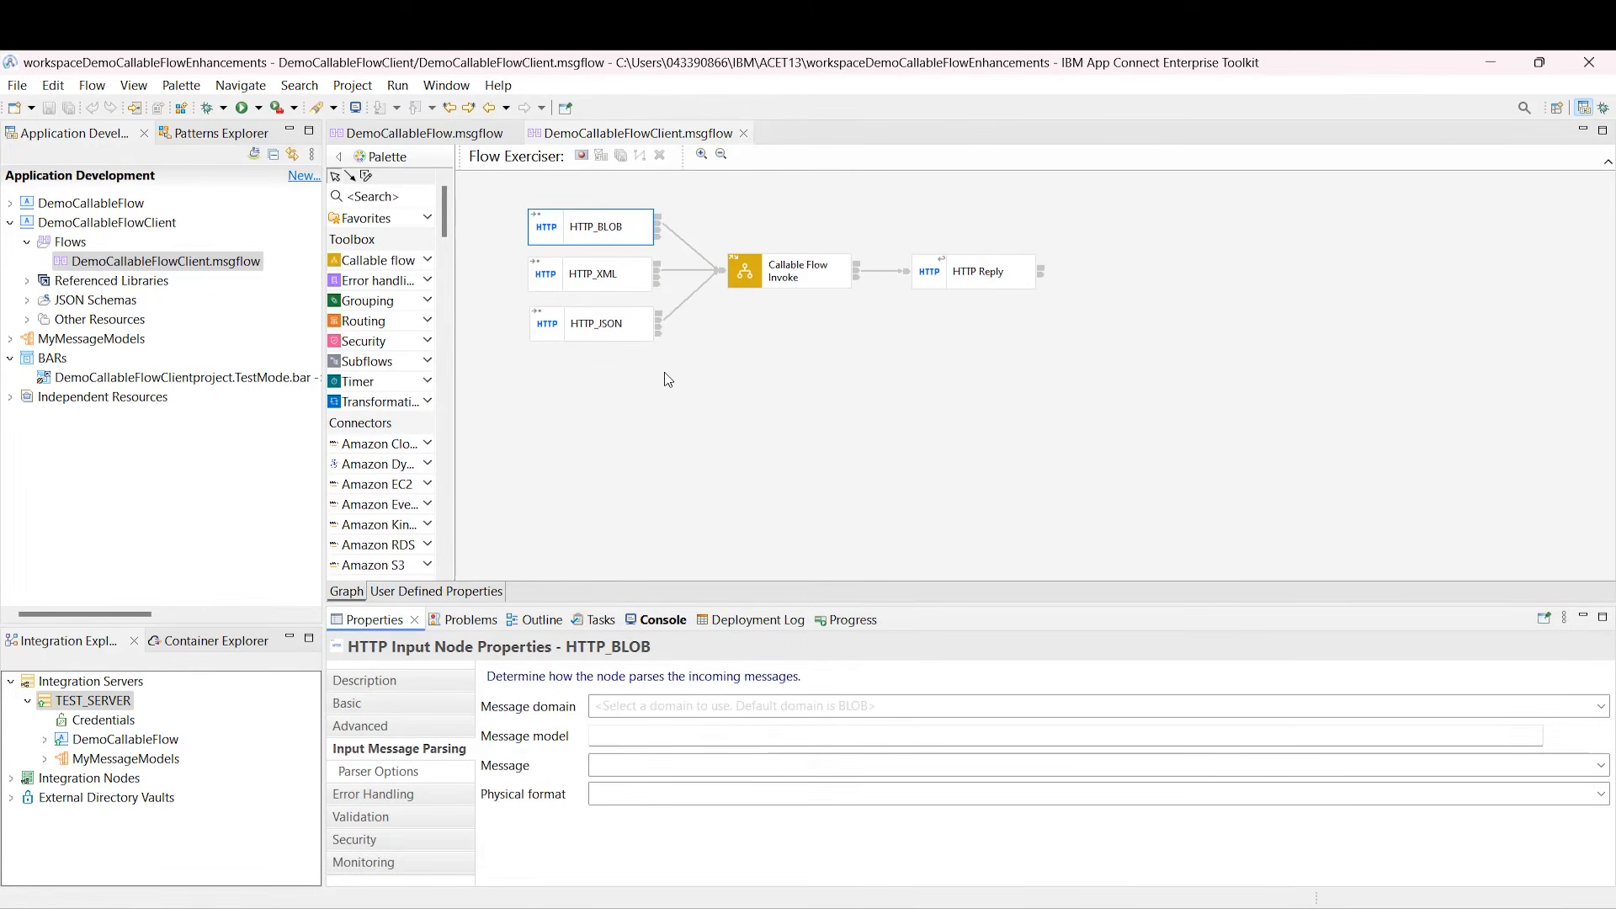
click(588, 271)
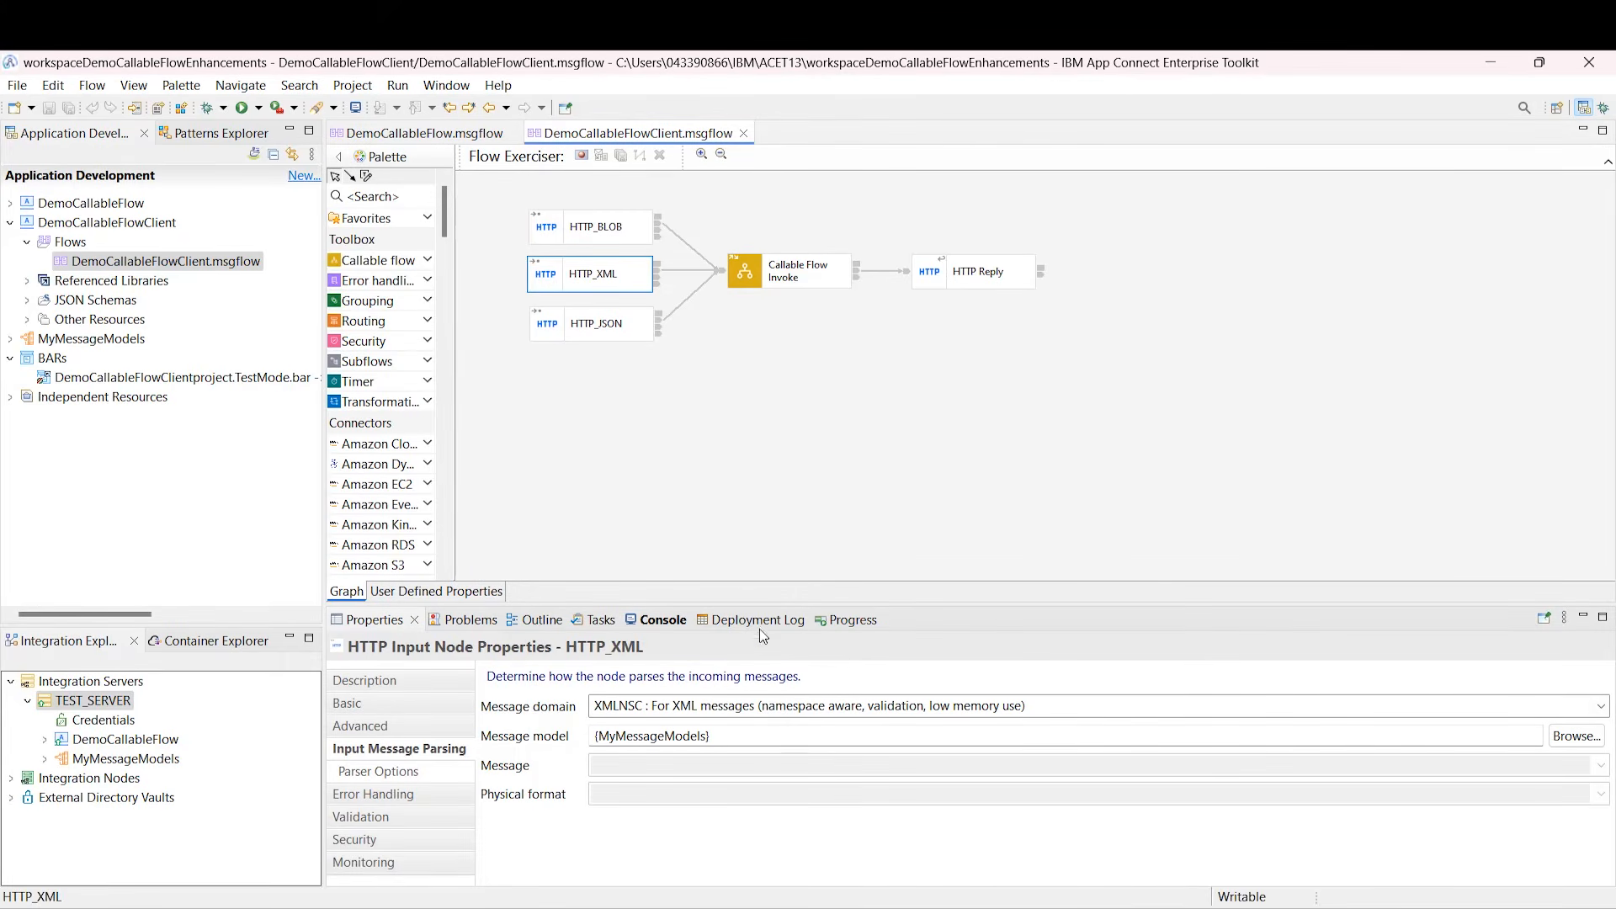
click(593, 324)
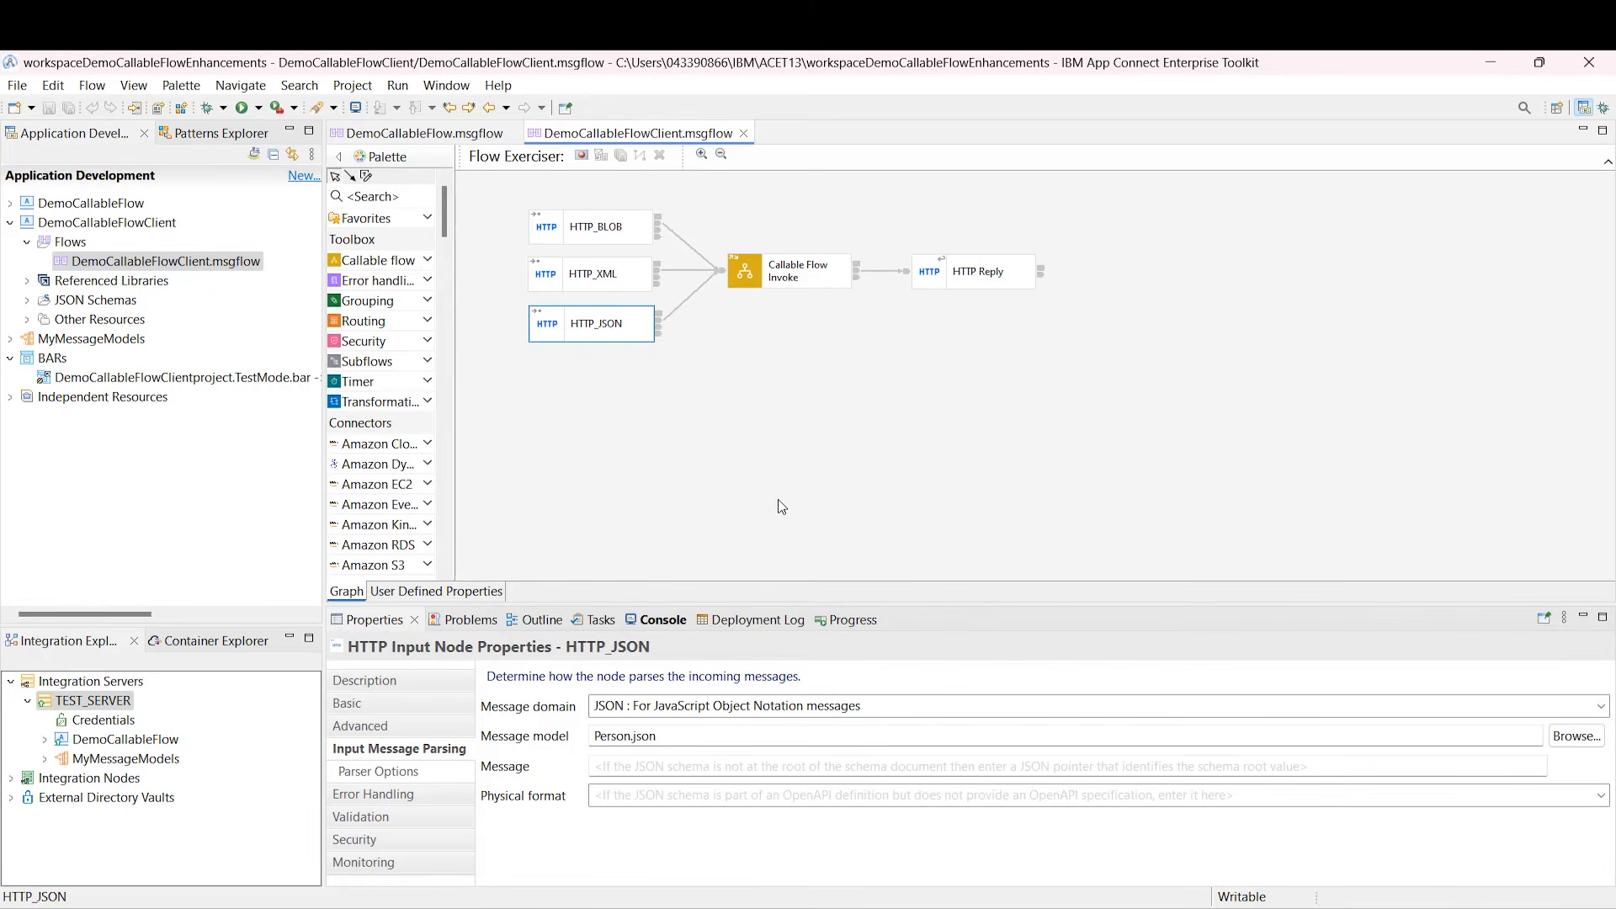
Step: Start the Flow Exerciser on the client flow, deploying its owning application
click(581, 157)
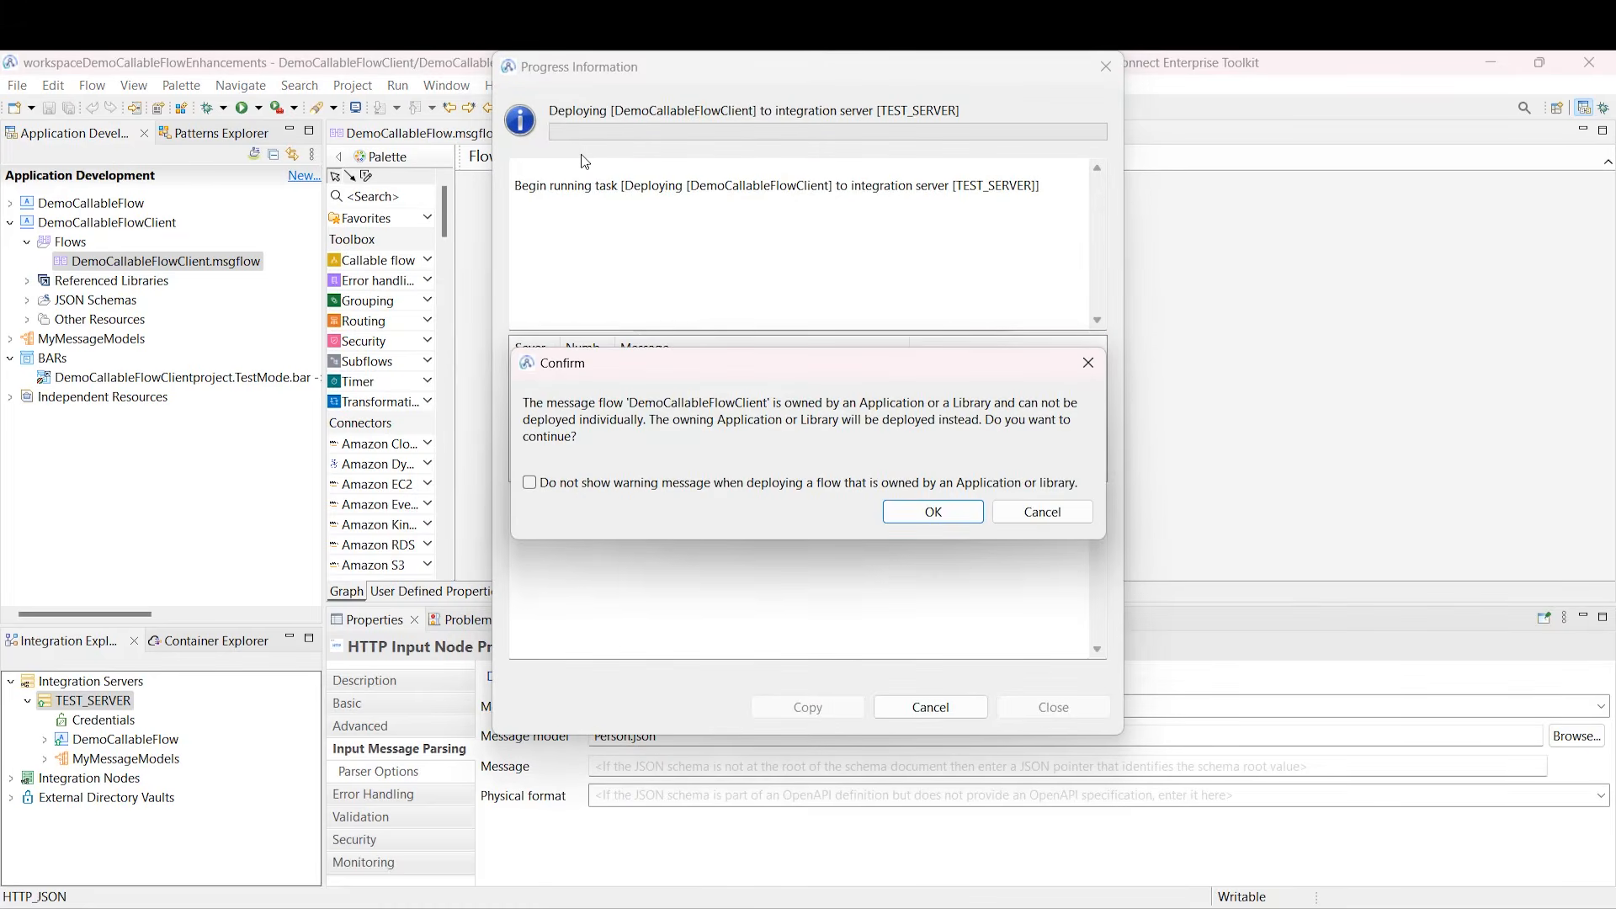
click(975, 515)
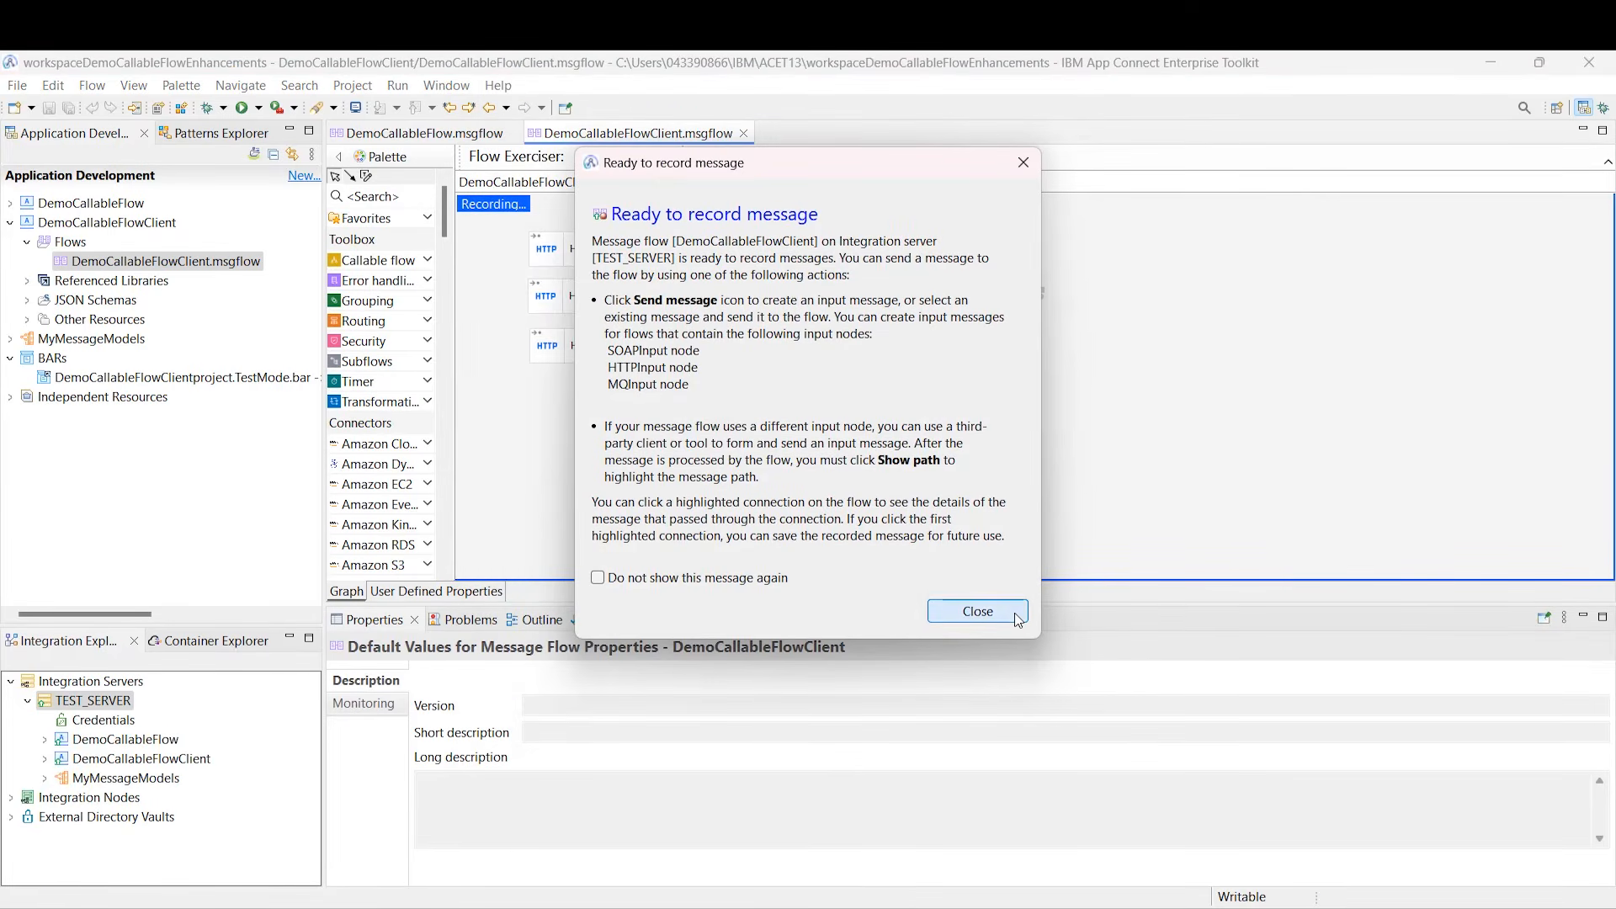
click(1017, 618)
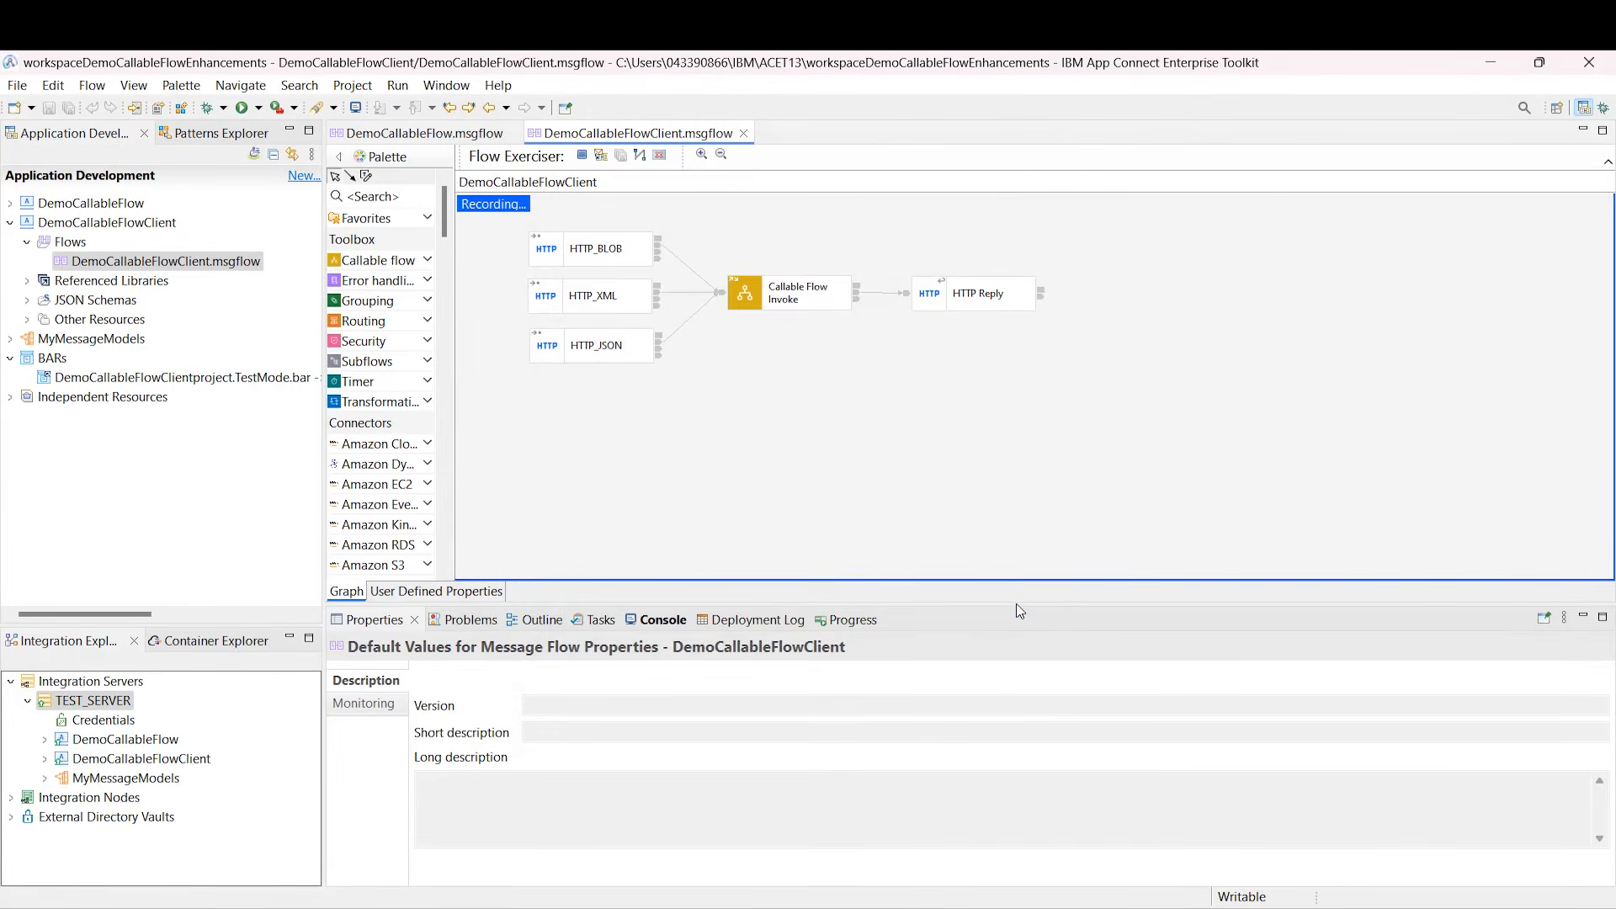
Step: Send InputMessageXML and confirm the reply shows FavouriteTeam as TOTTENHAM
click(601, 156)
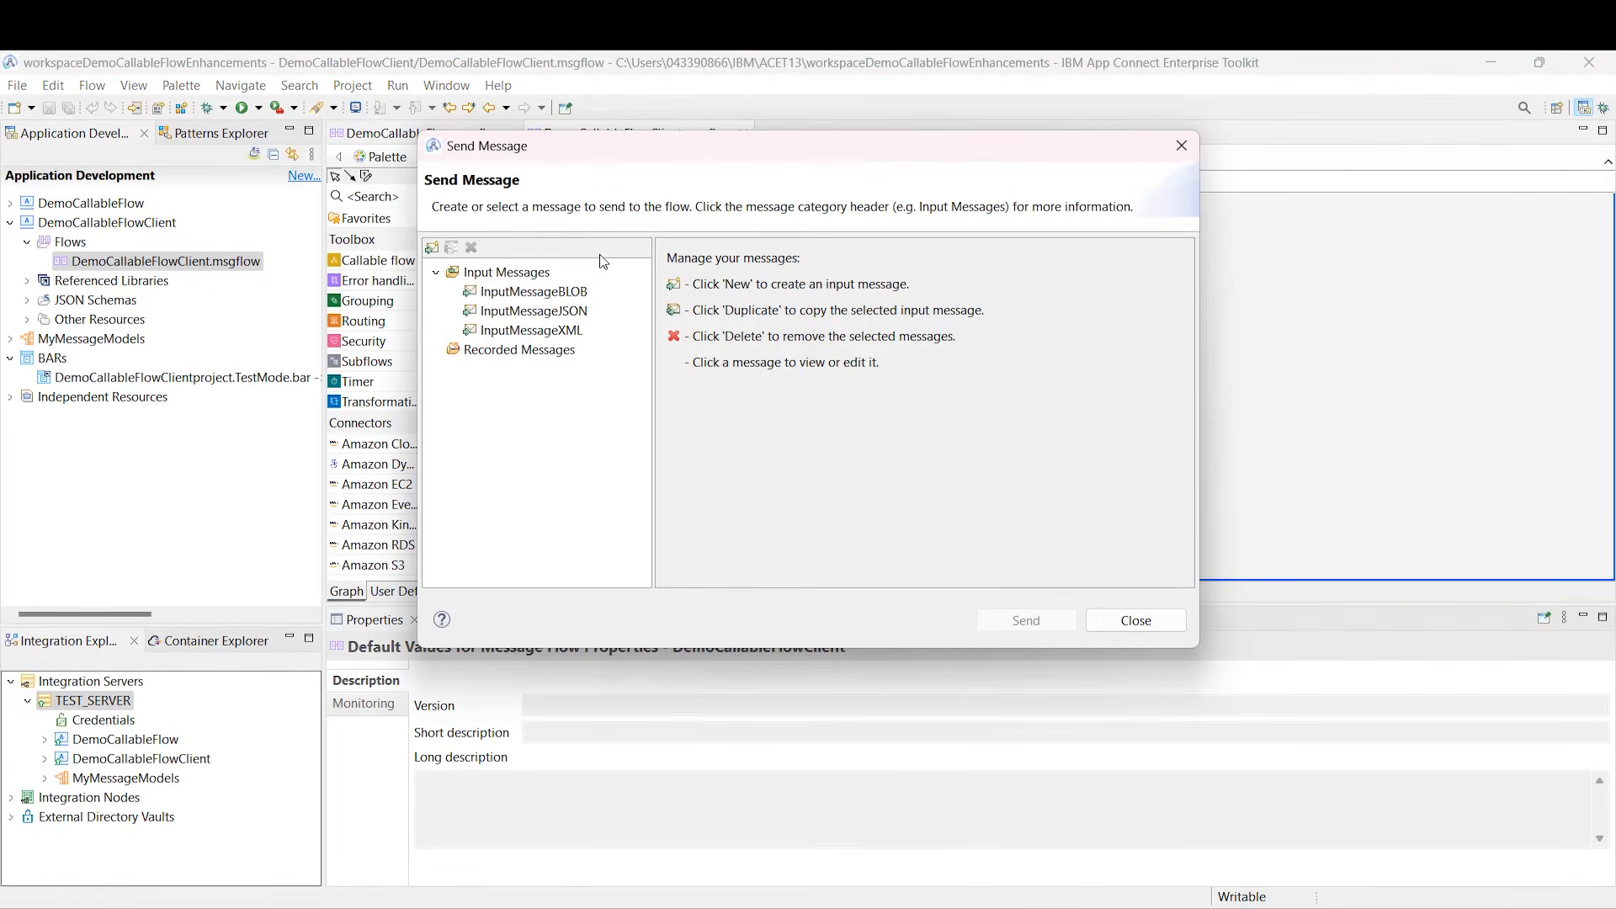
click(563, 332)
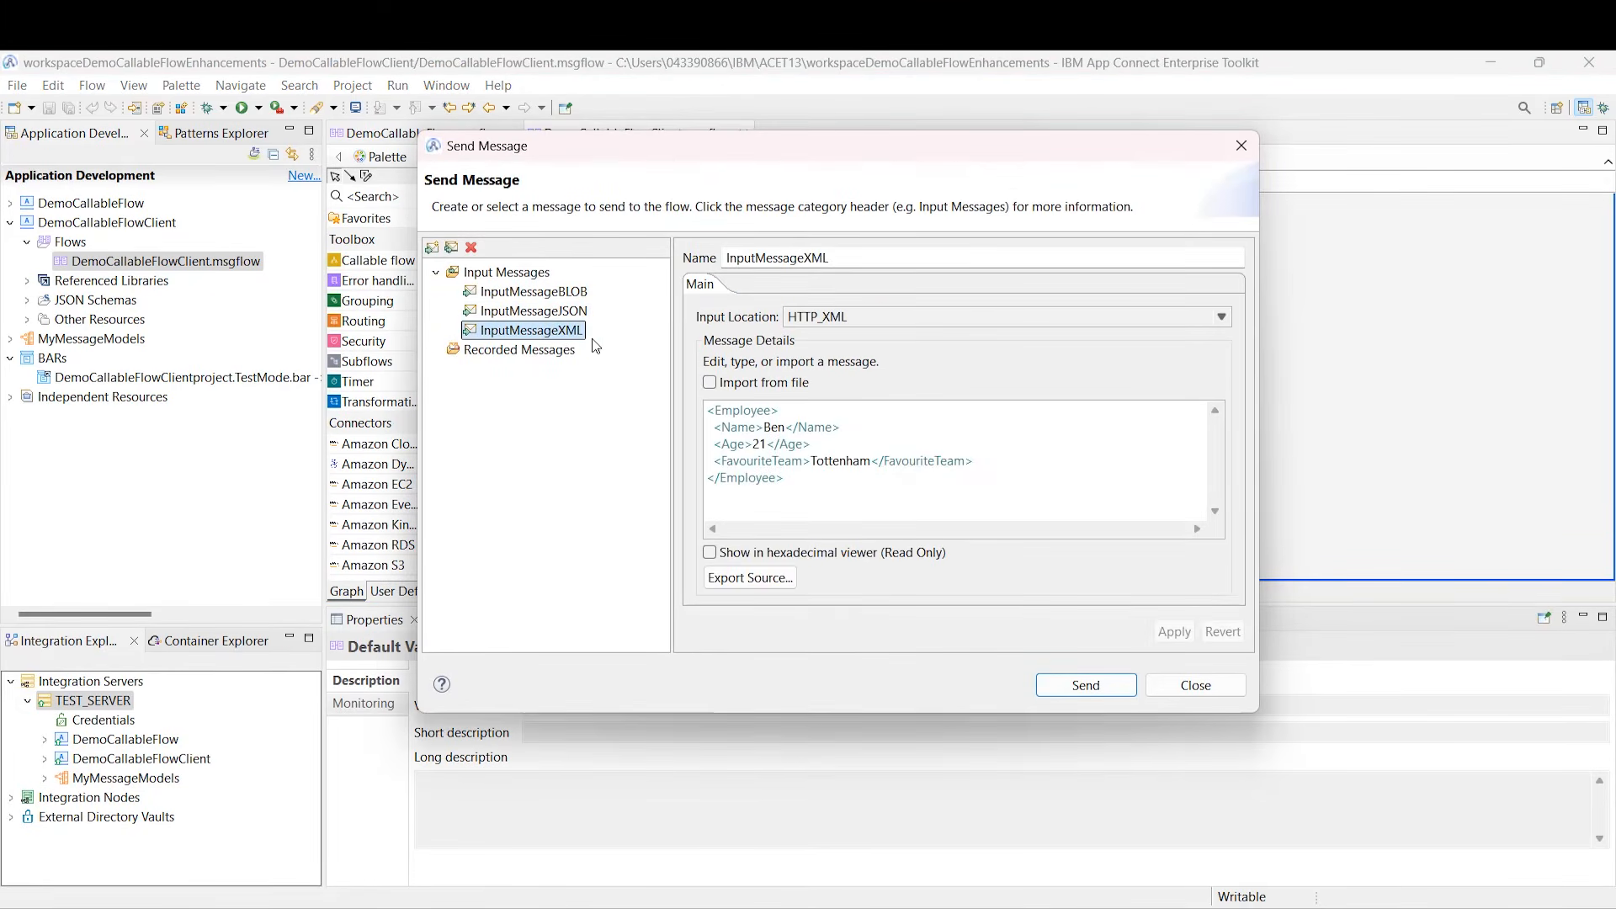
drag(801, 480, 695, 418)
click(1041, 689)
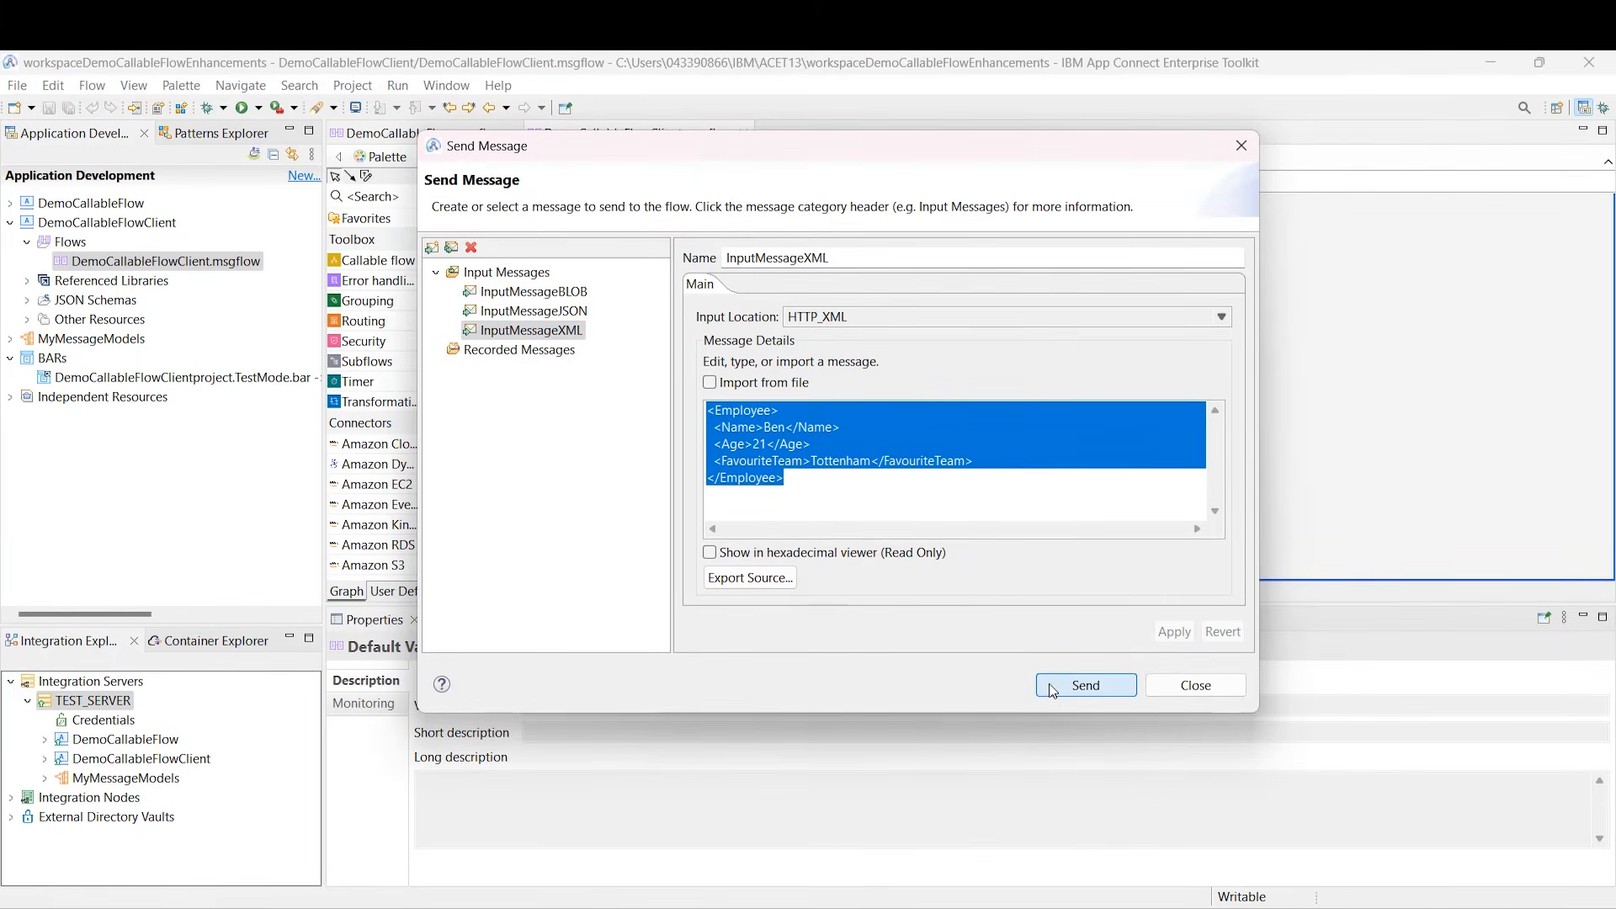
click(922, 244)
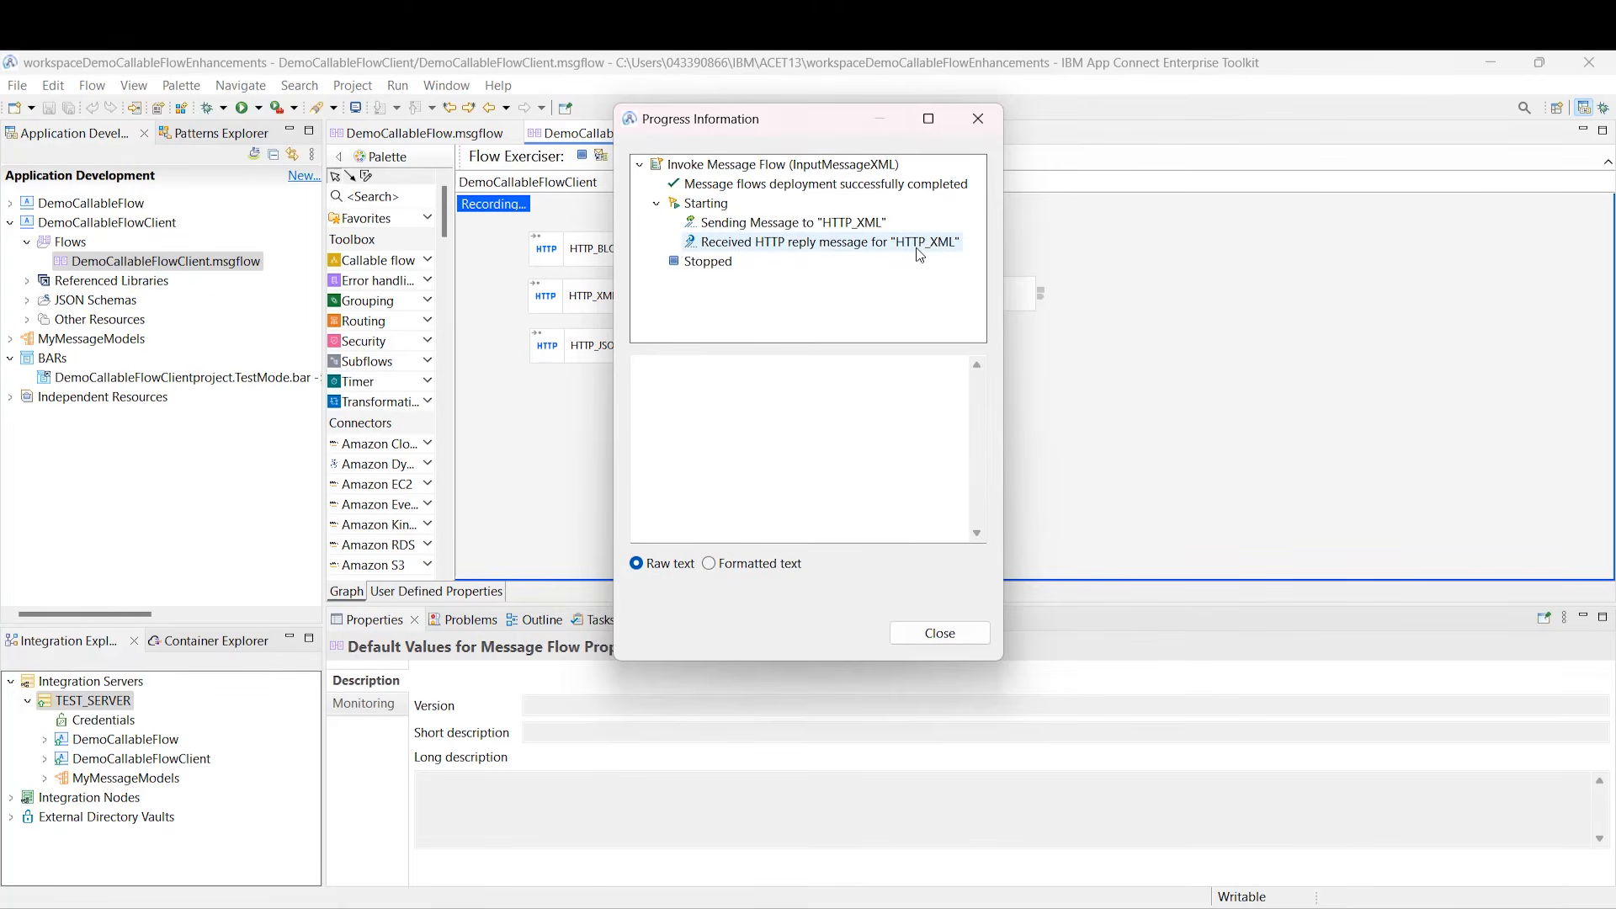
drag(852, 420, 626, 423)
click(939, 634)
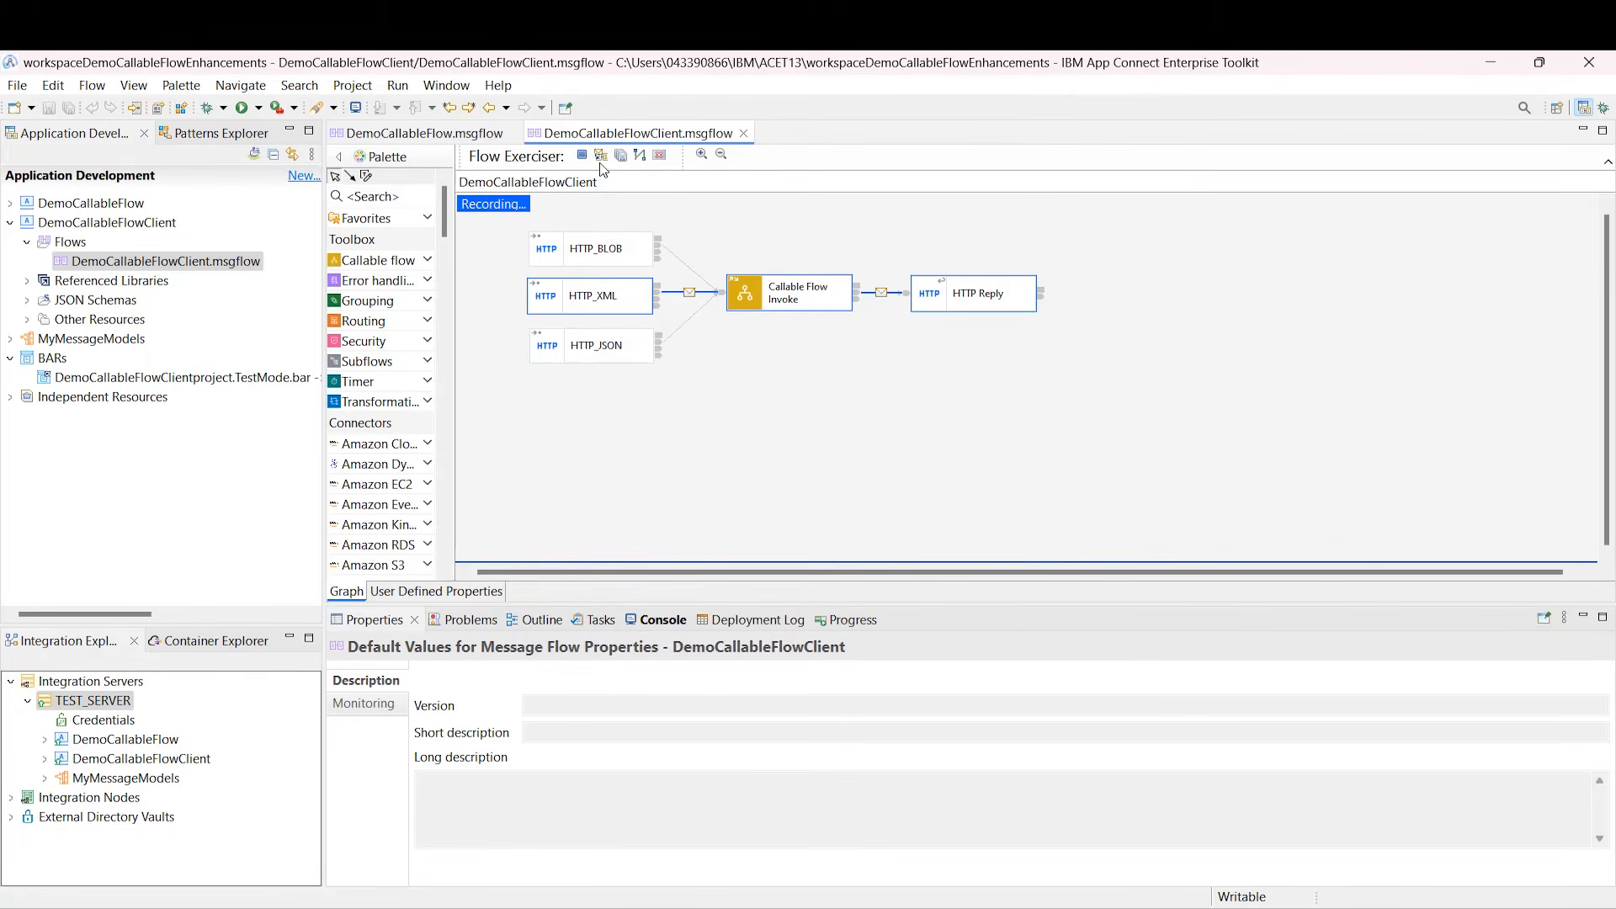
Step: Check the HTTP_XML recorded message's Properties for MessageSet MyMessageModels
click(689, 294)
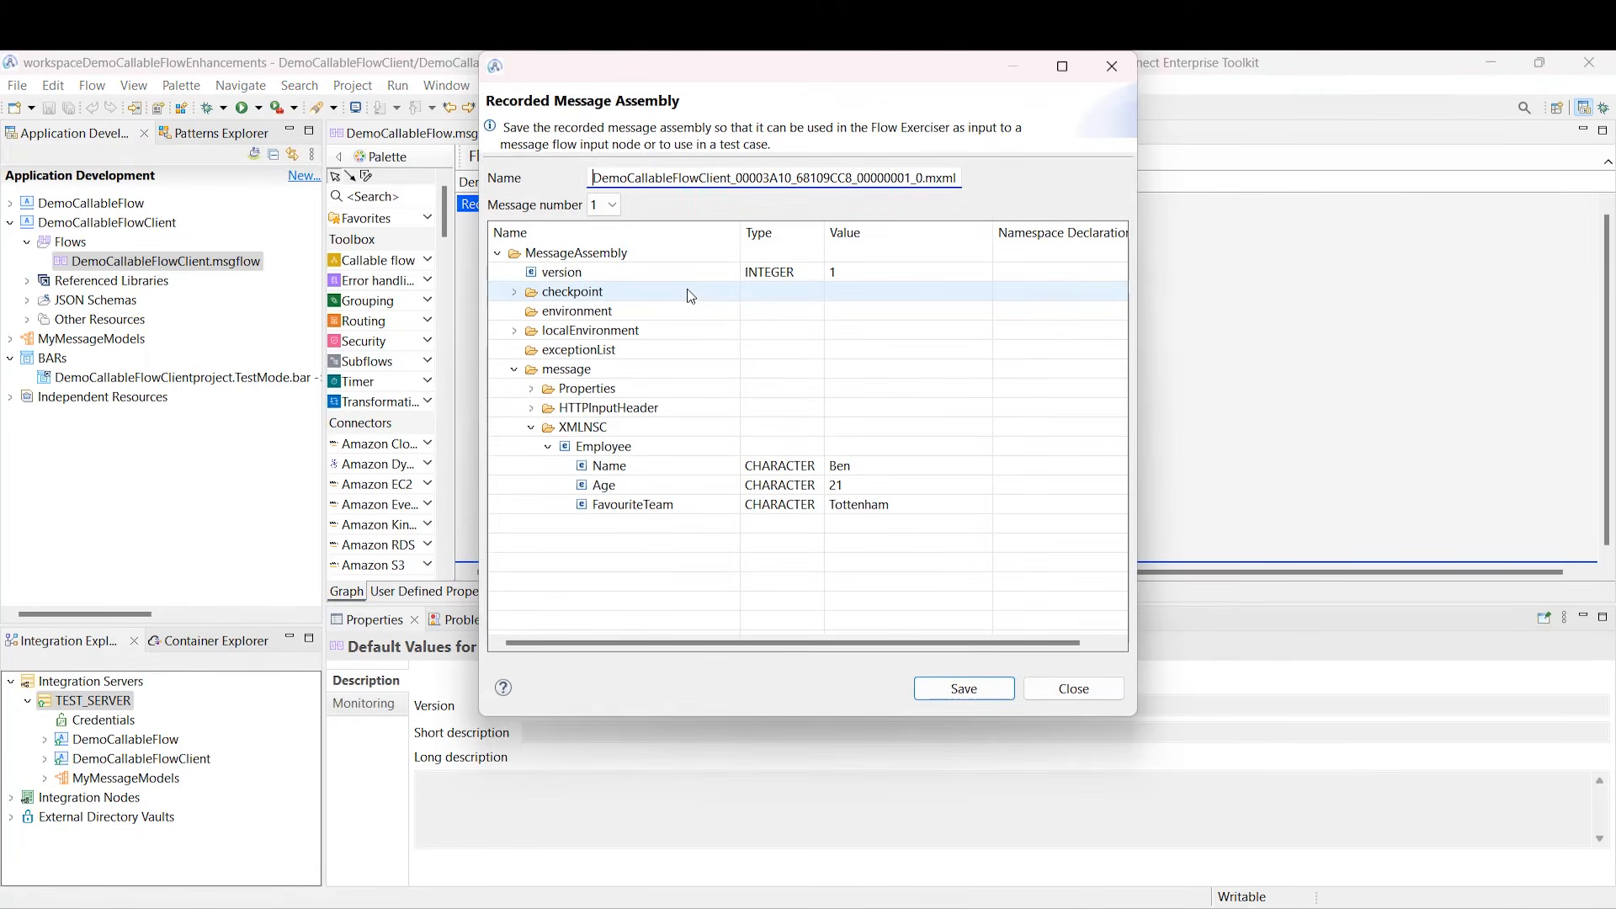
click(532, 390)
click(819, 274)
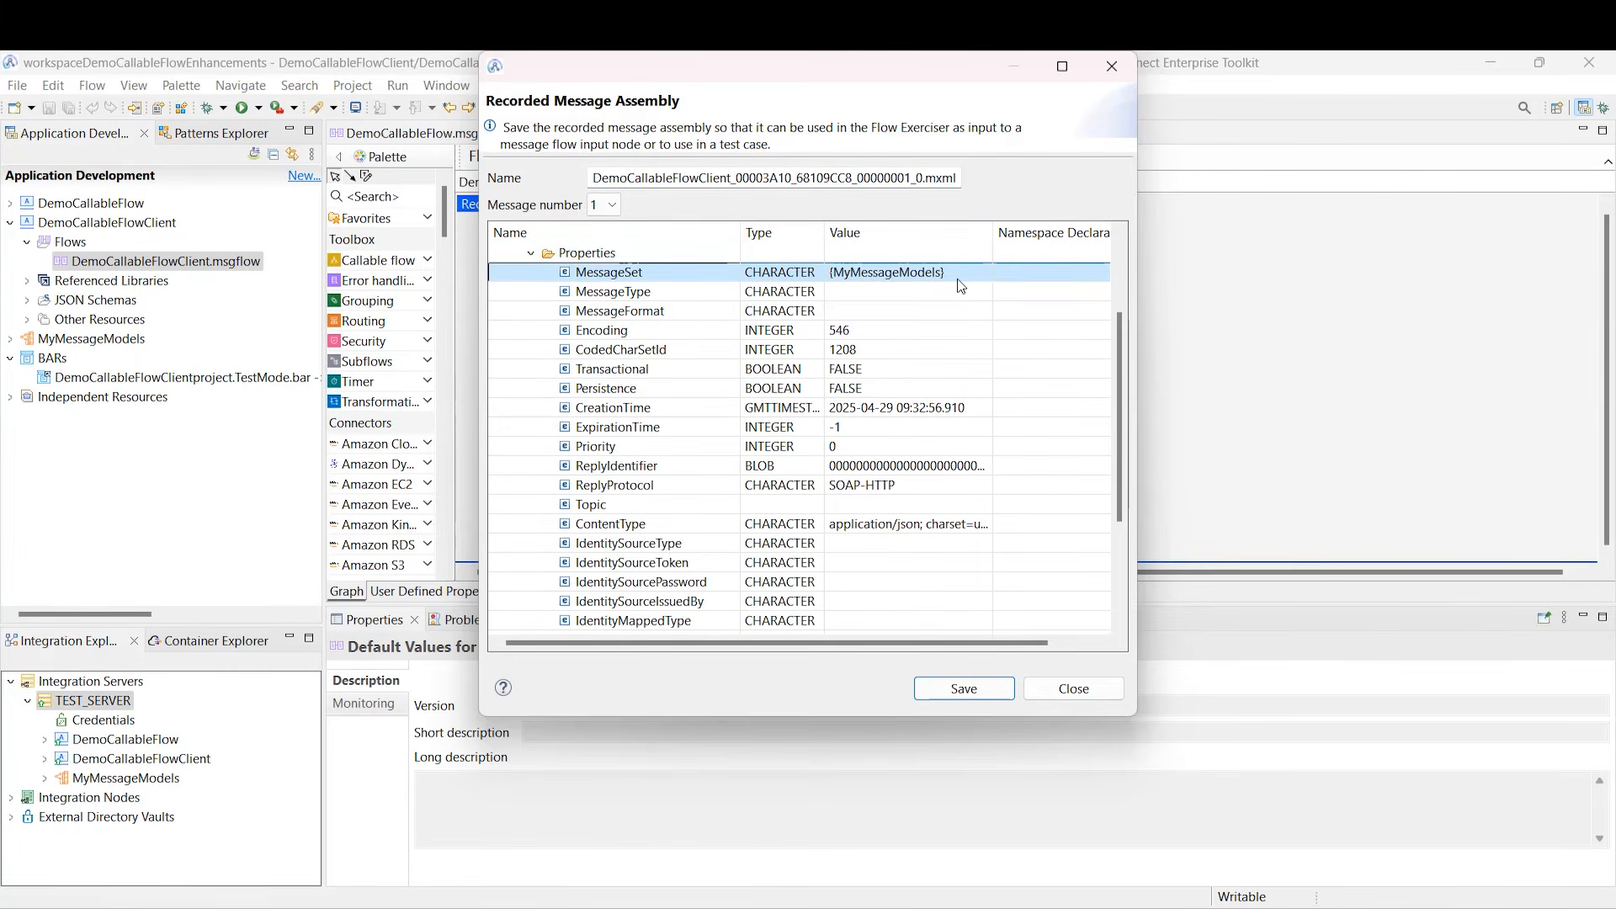
click(1090, 698)
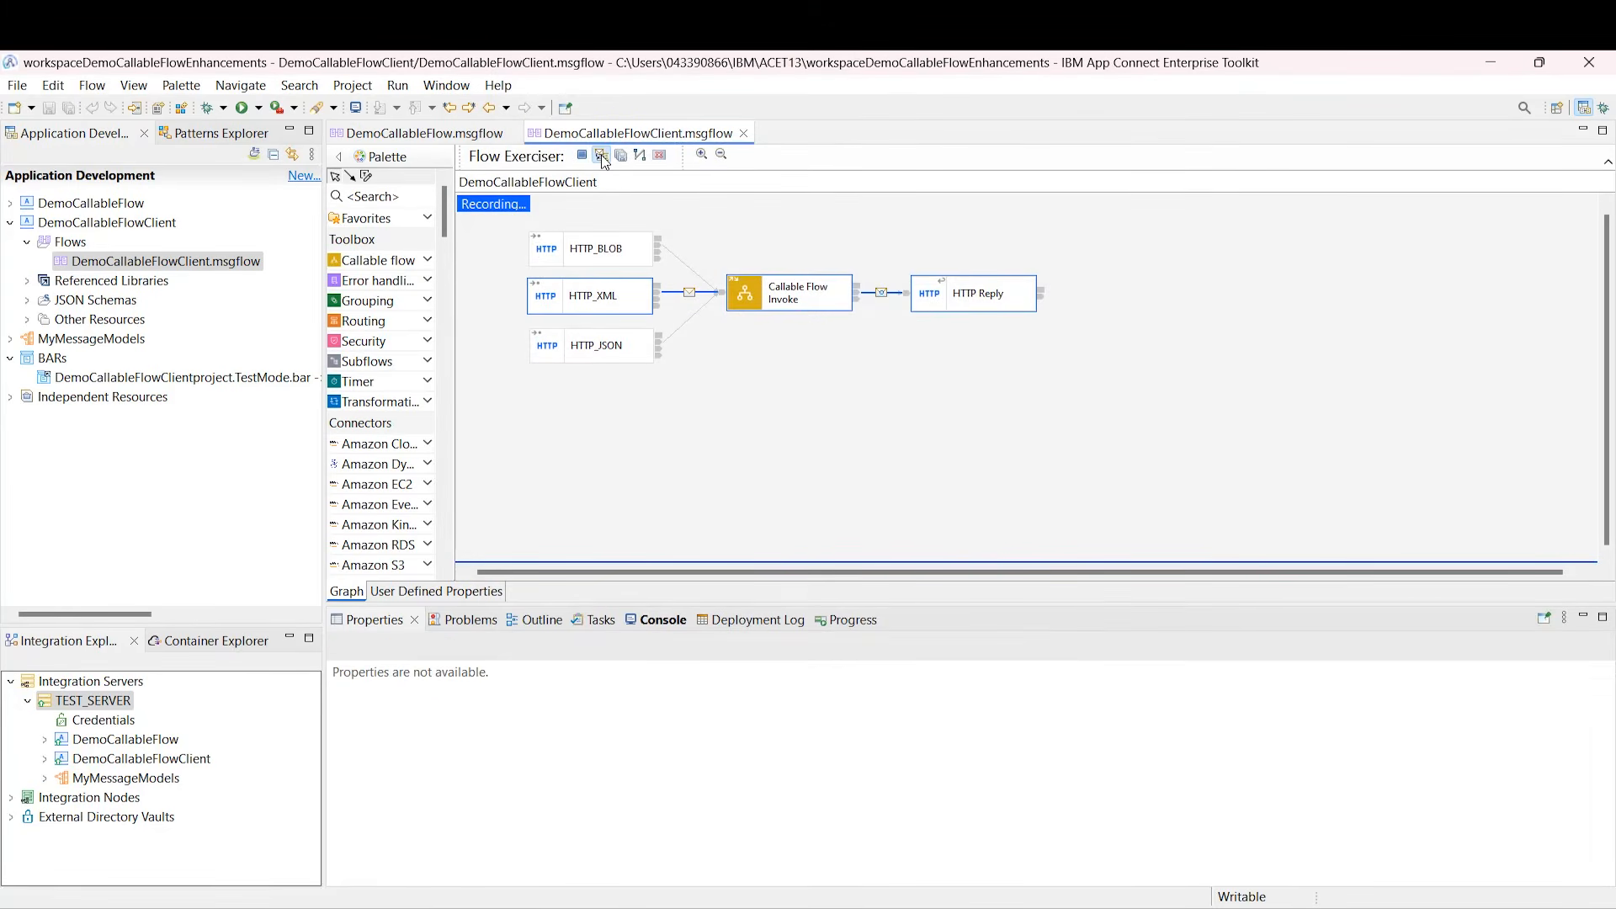
Step: Send InputMessageJSON and check the reply returns FavouriteTeam as TOTTENHAM
click(601, 155)
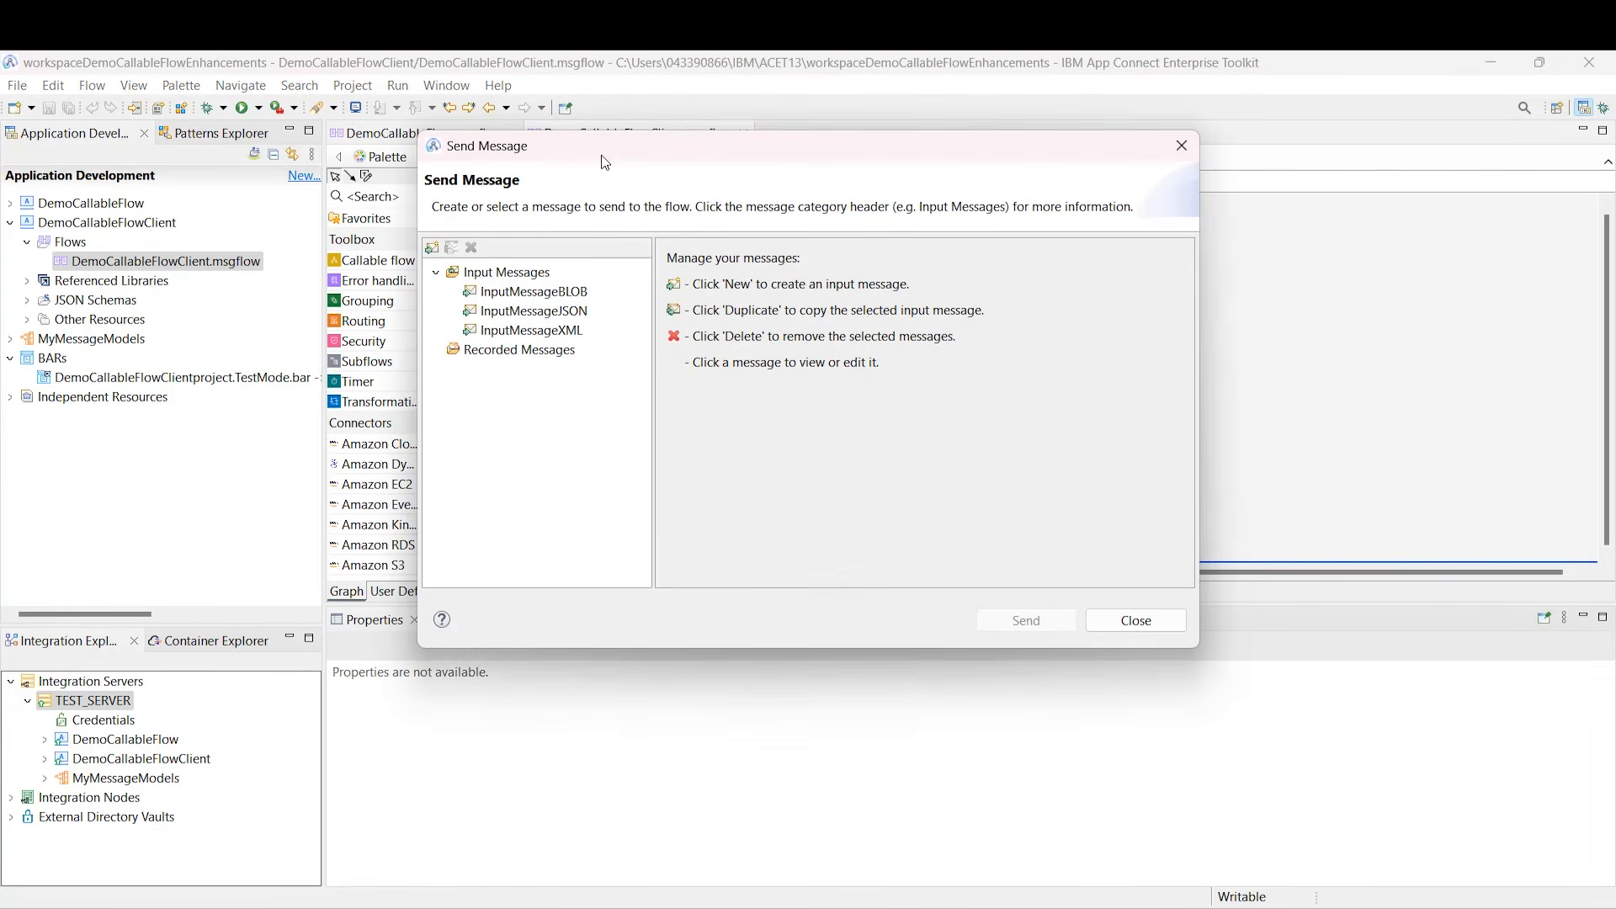
click(584, 312)
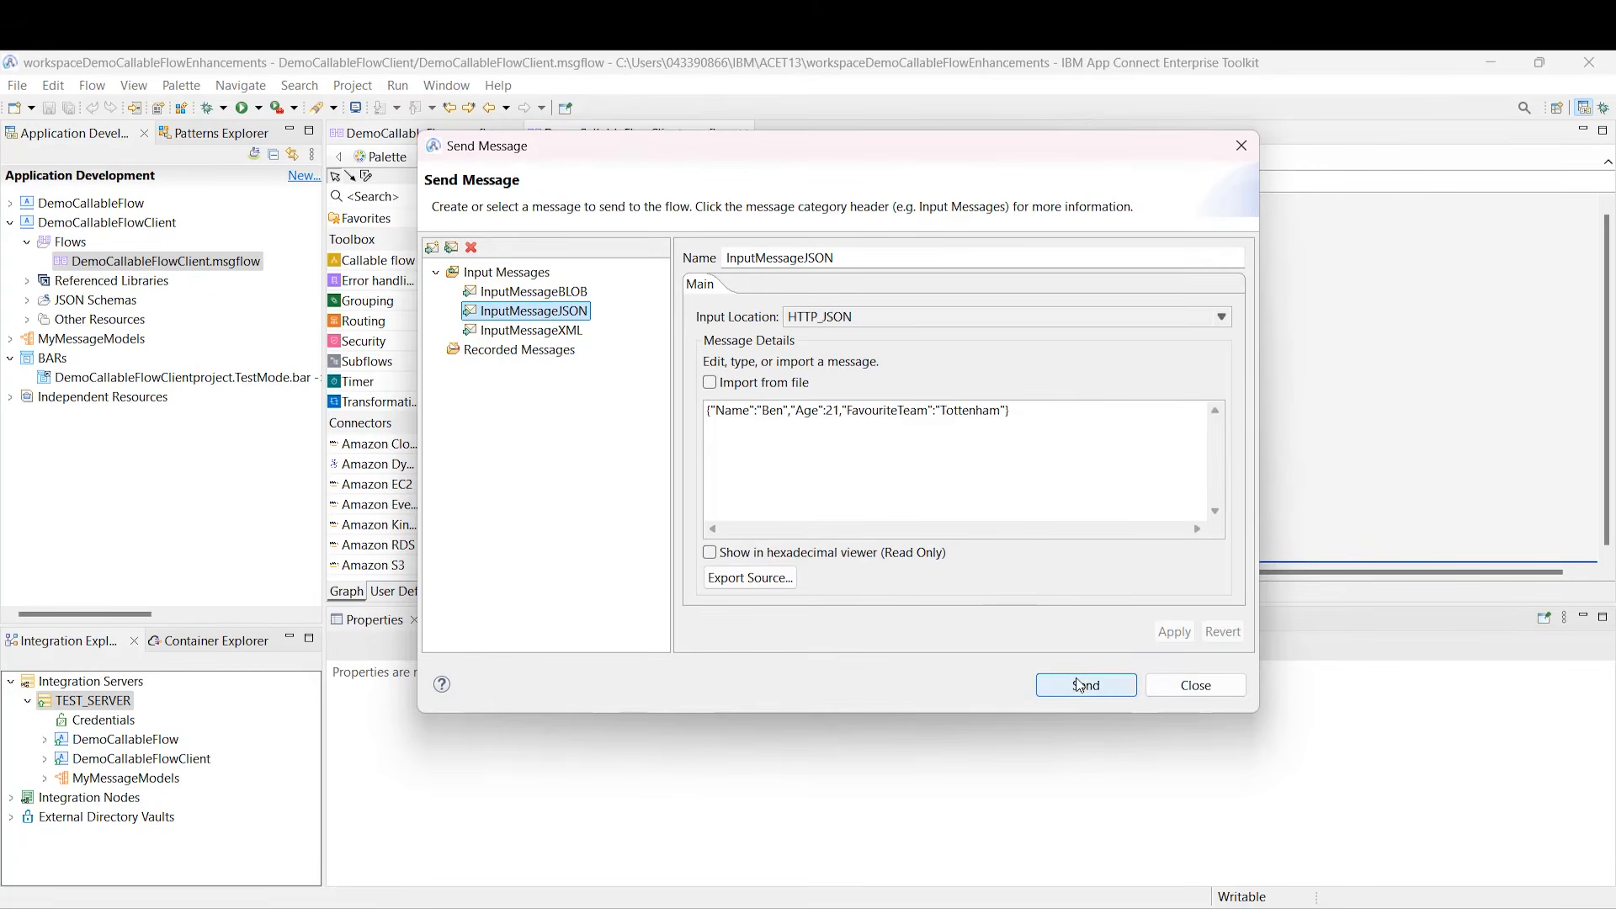
click(1081, 685)
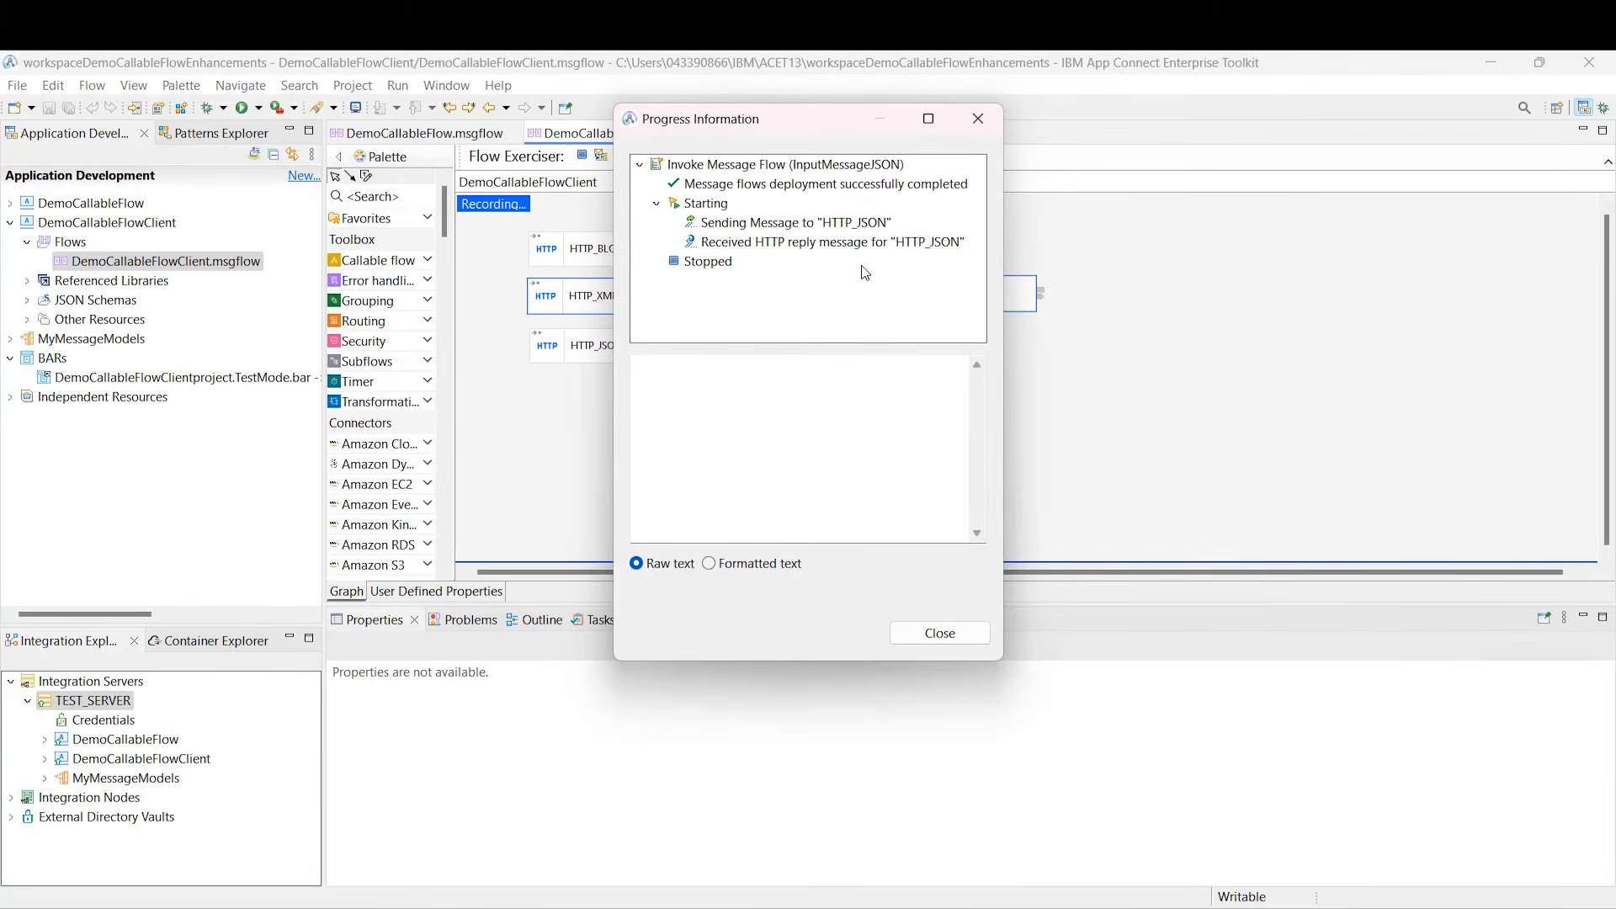
click(860, 243)
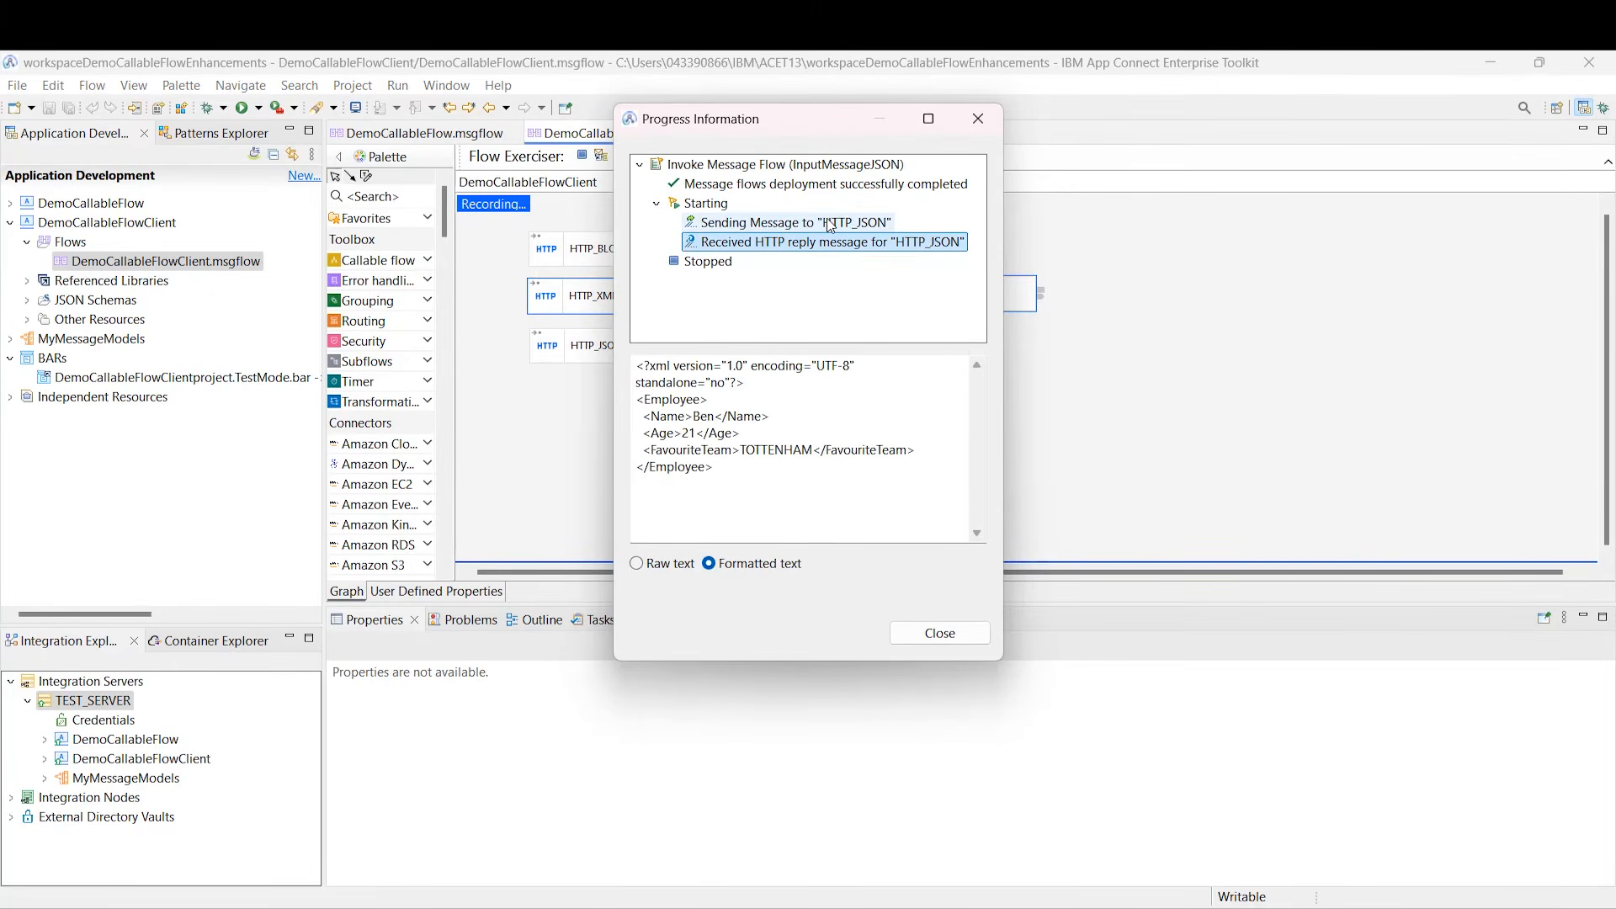
click(985, 633)
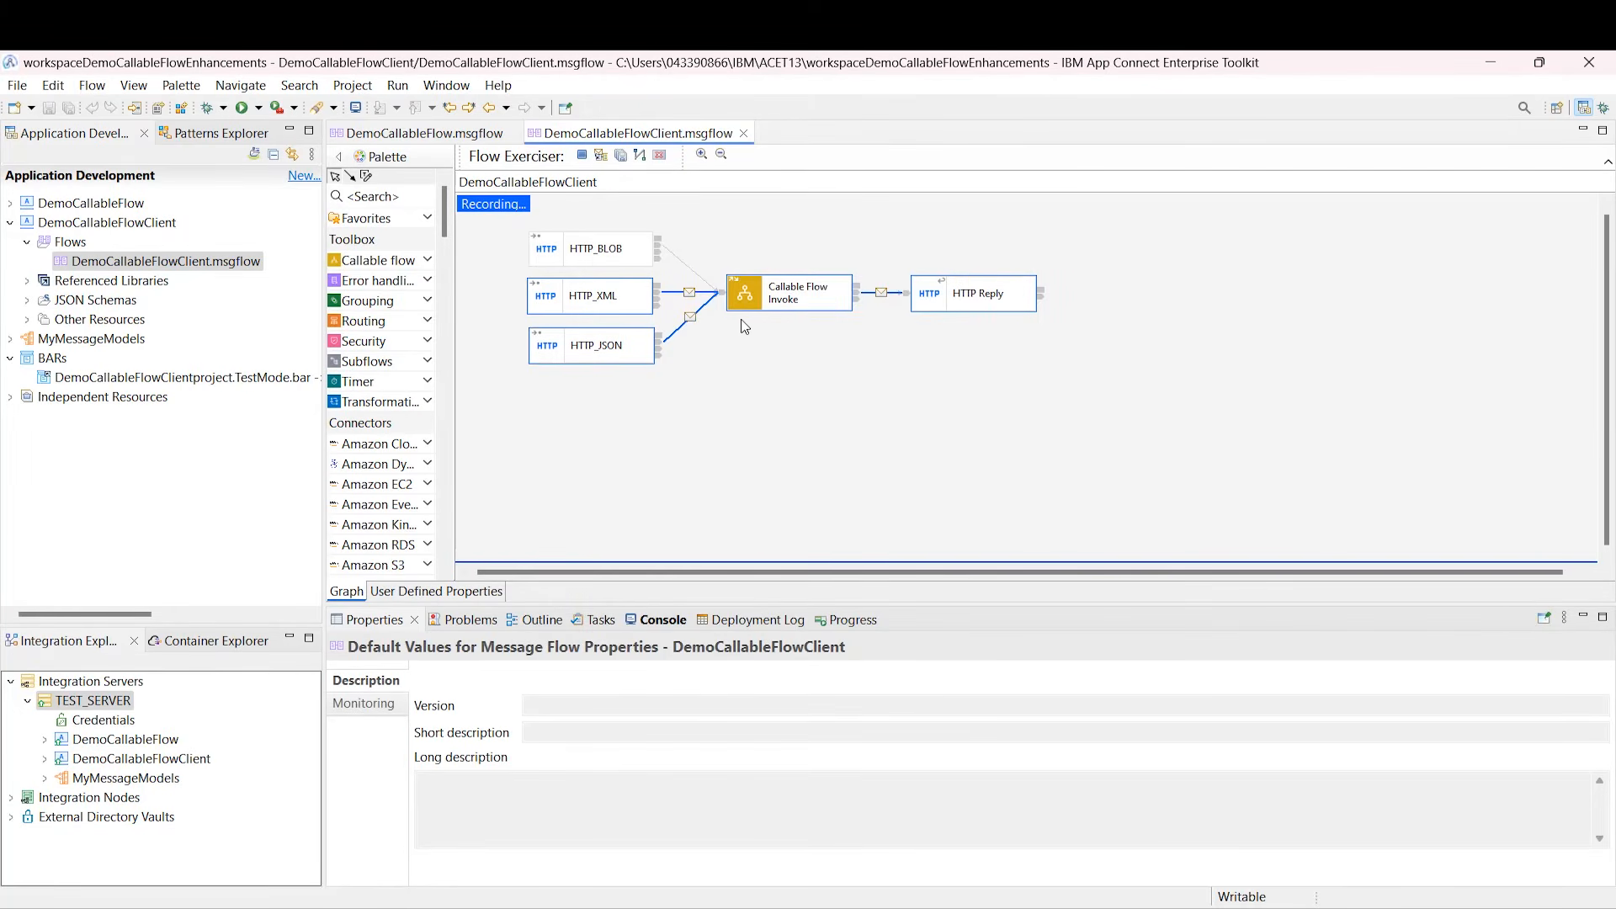
Step: Check the HTTP_JSON recorded message's Properties show message set Person.json
click(686, 322)
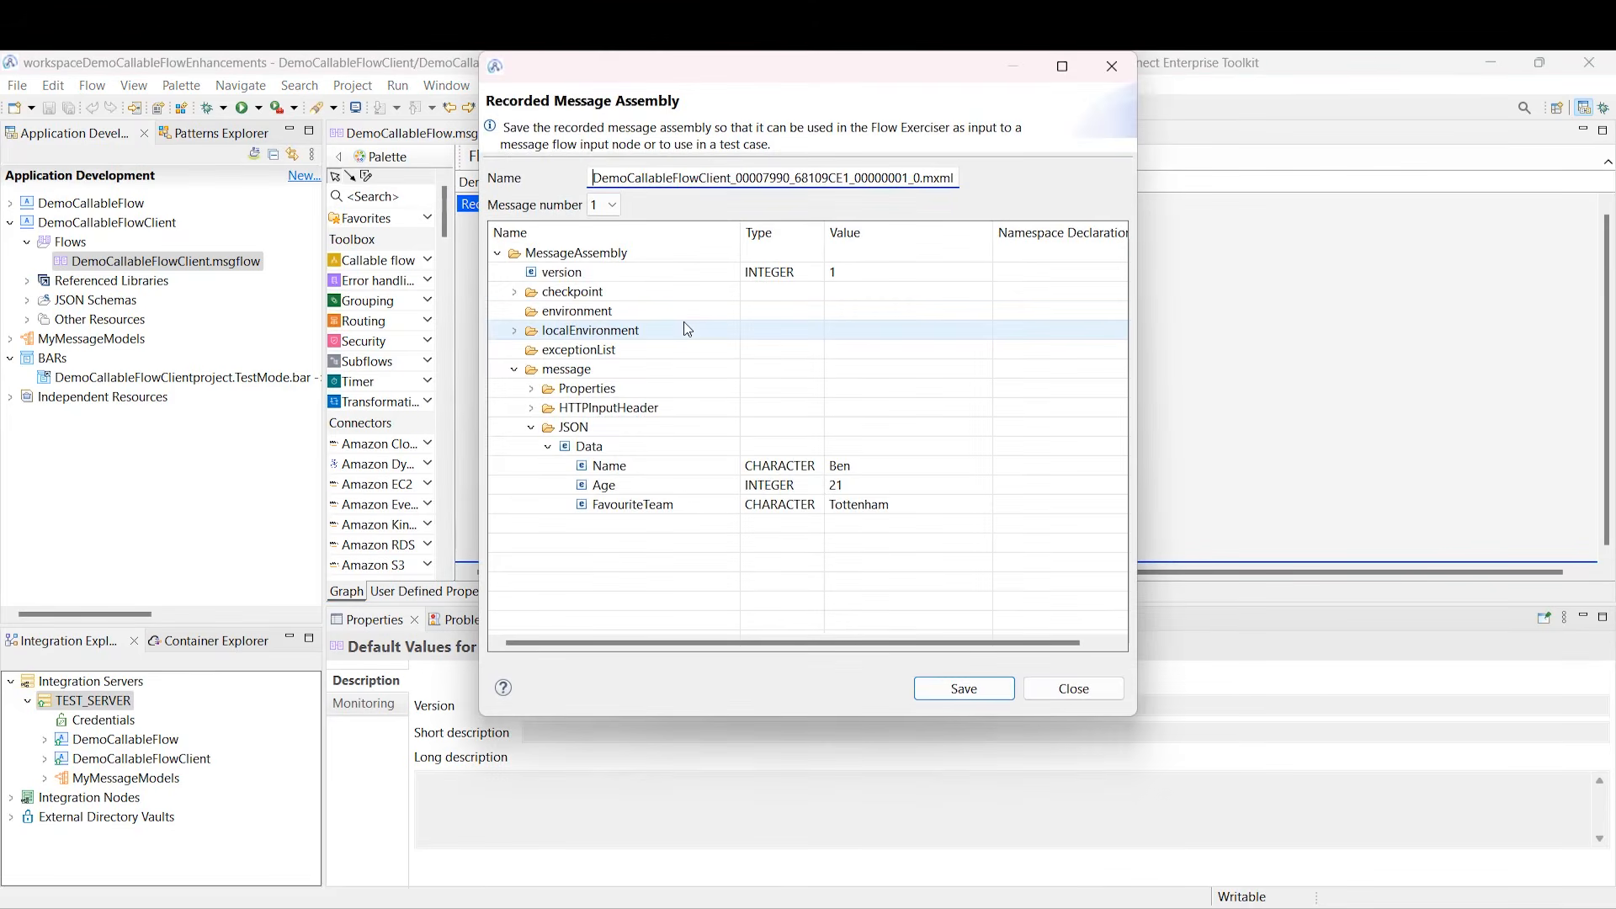
double_click(536, 389)
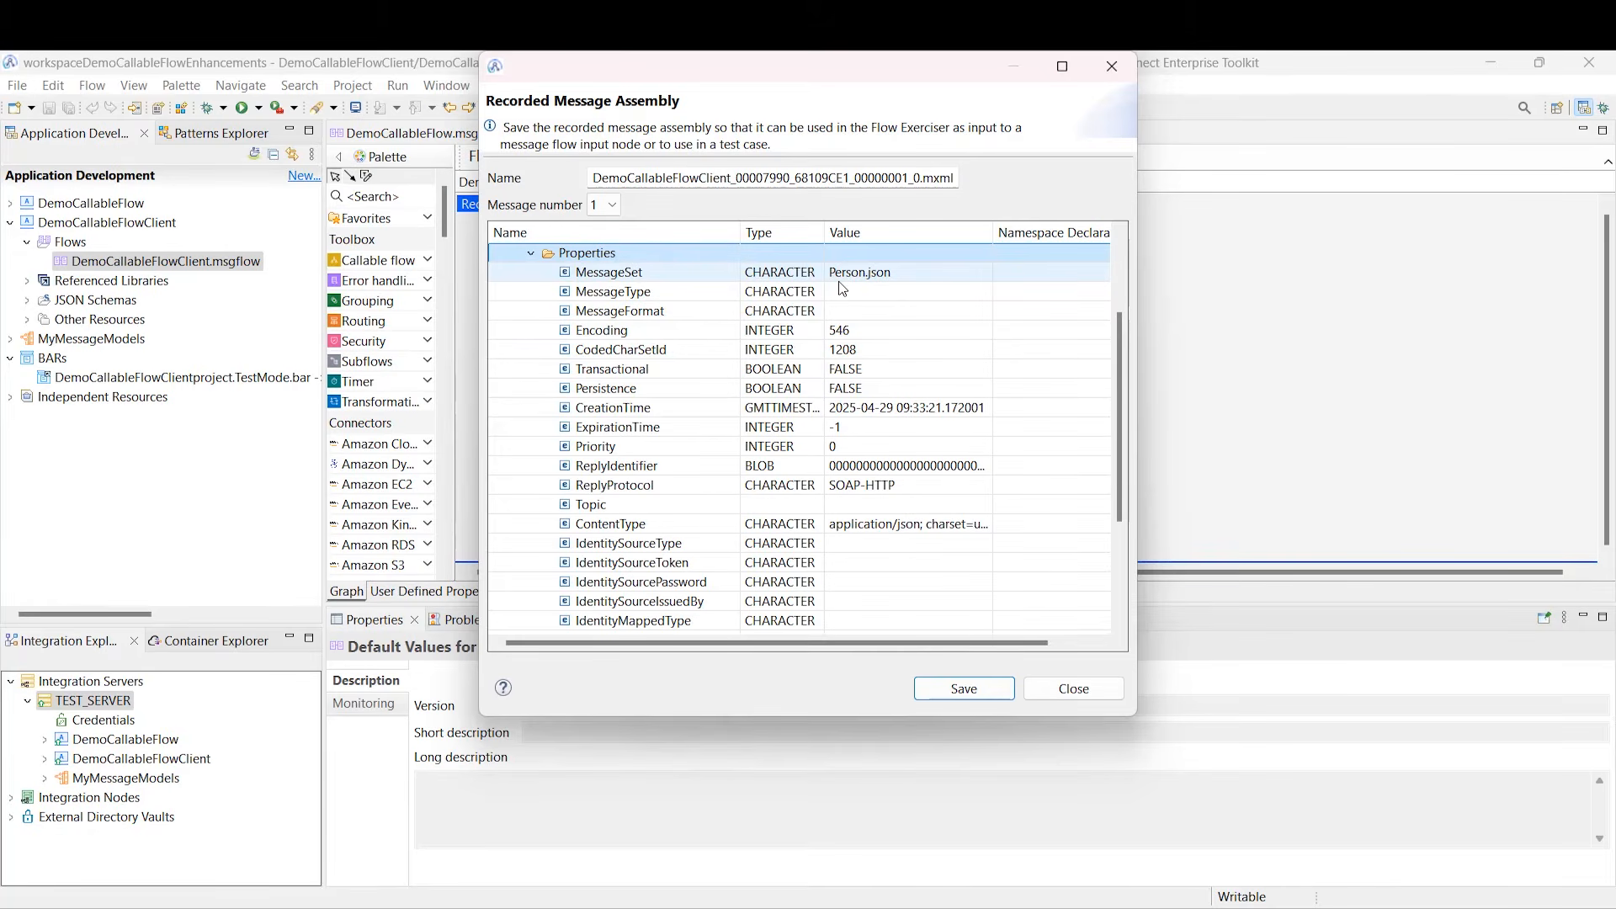
click(1077, 696)
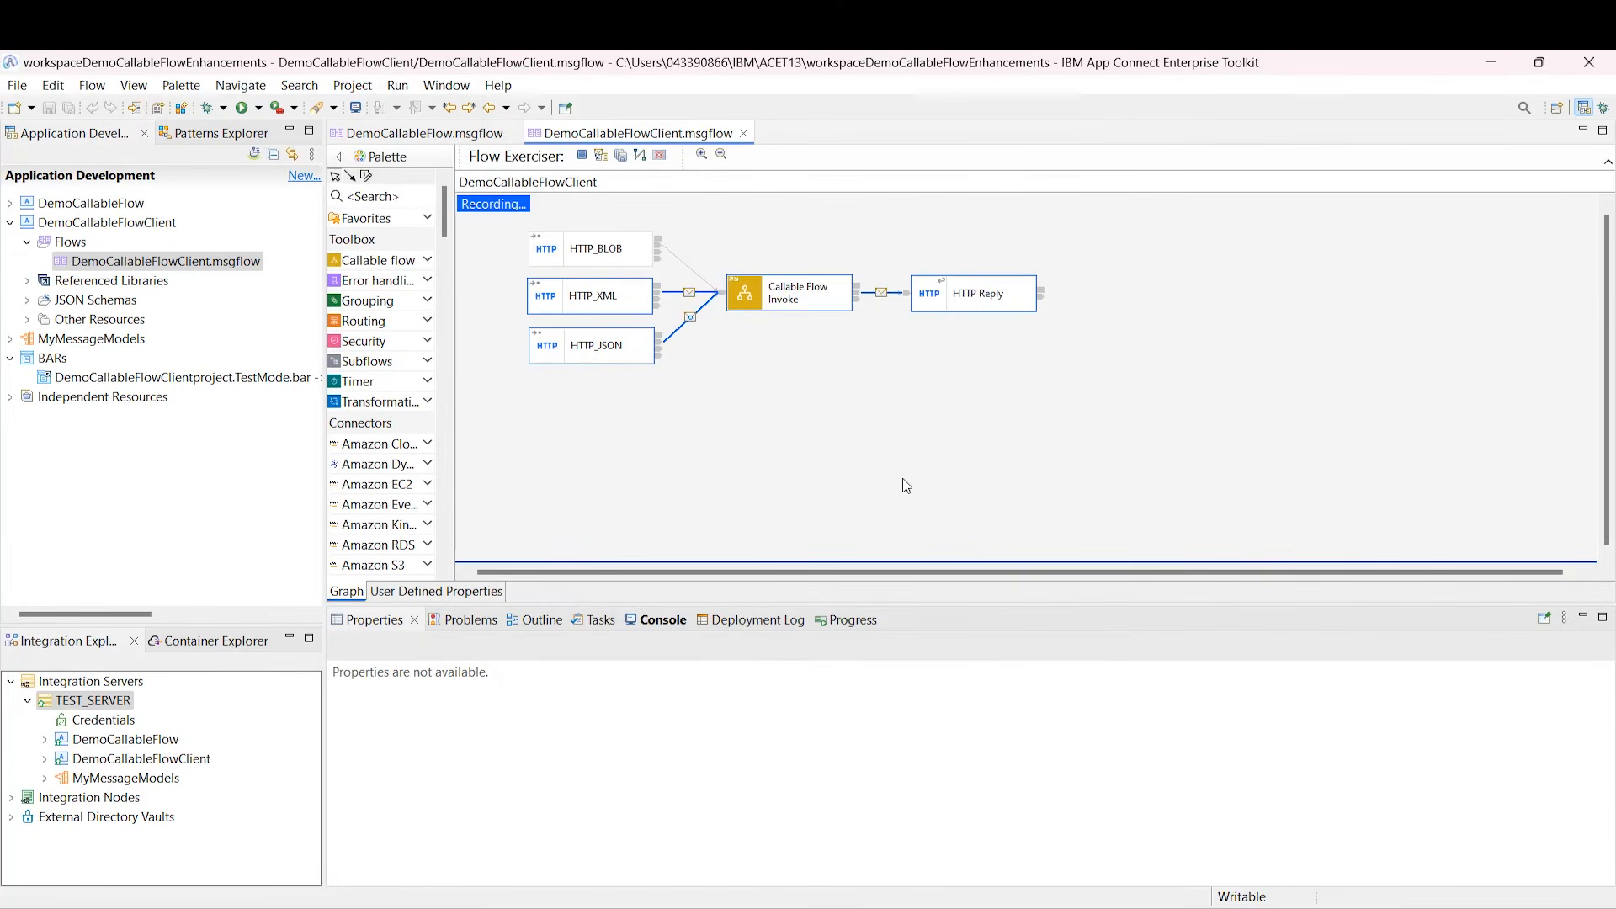
Step: Send InputMessageBLOB and review the BIP6433E unsupported-domain error before closing the results
click(601, 155)
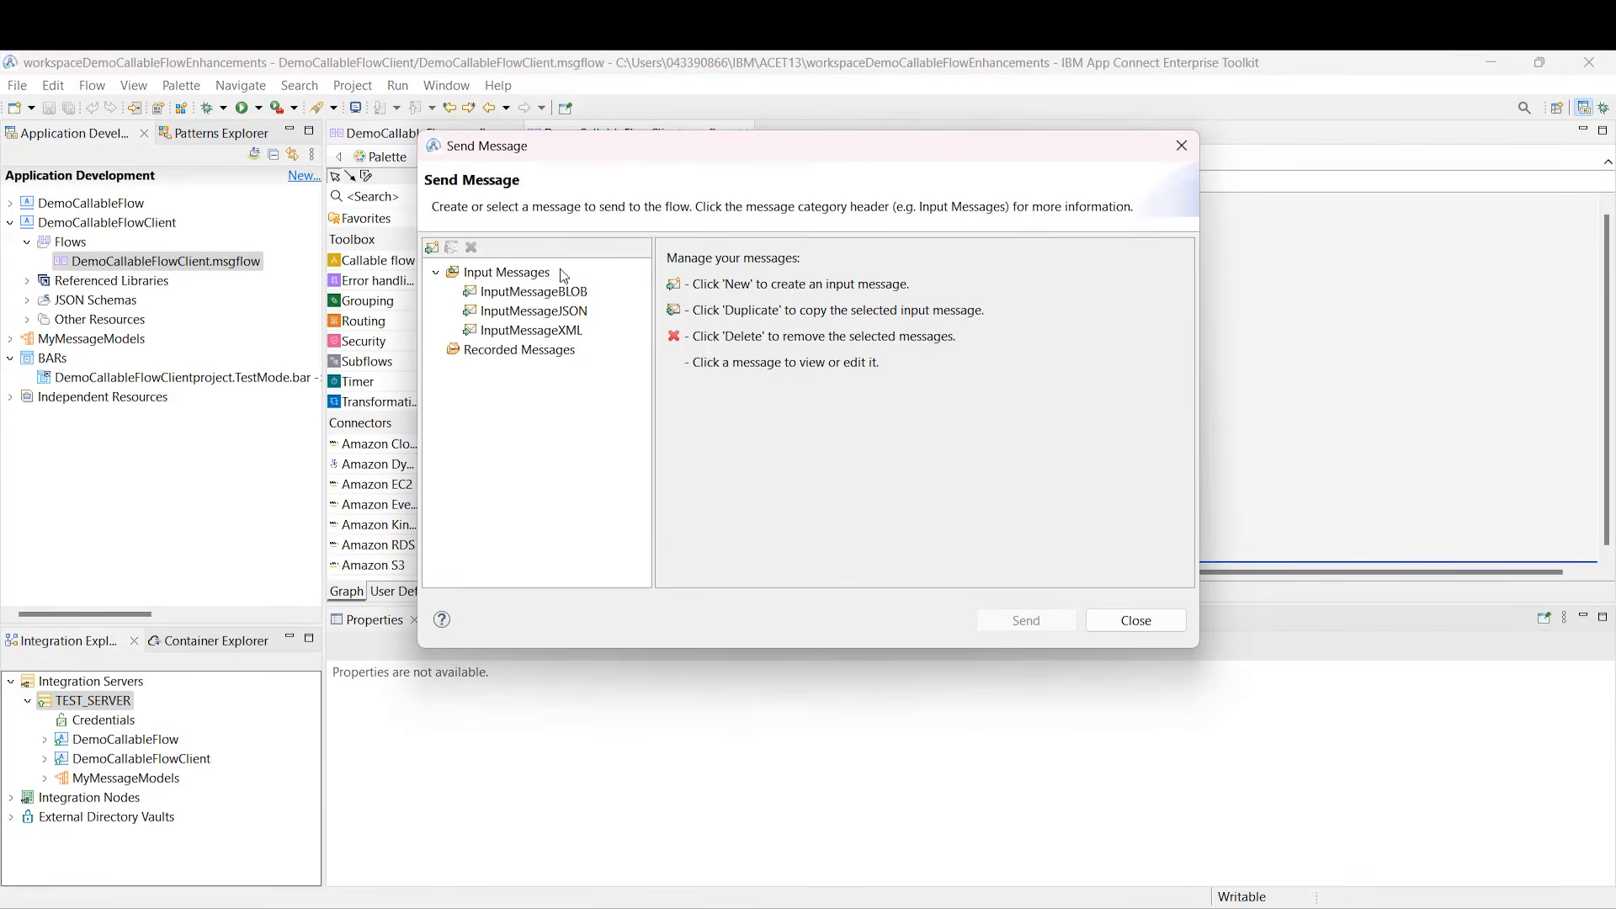
click(538, 291)
click(1094, 695)
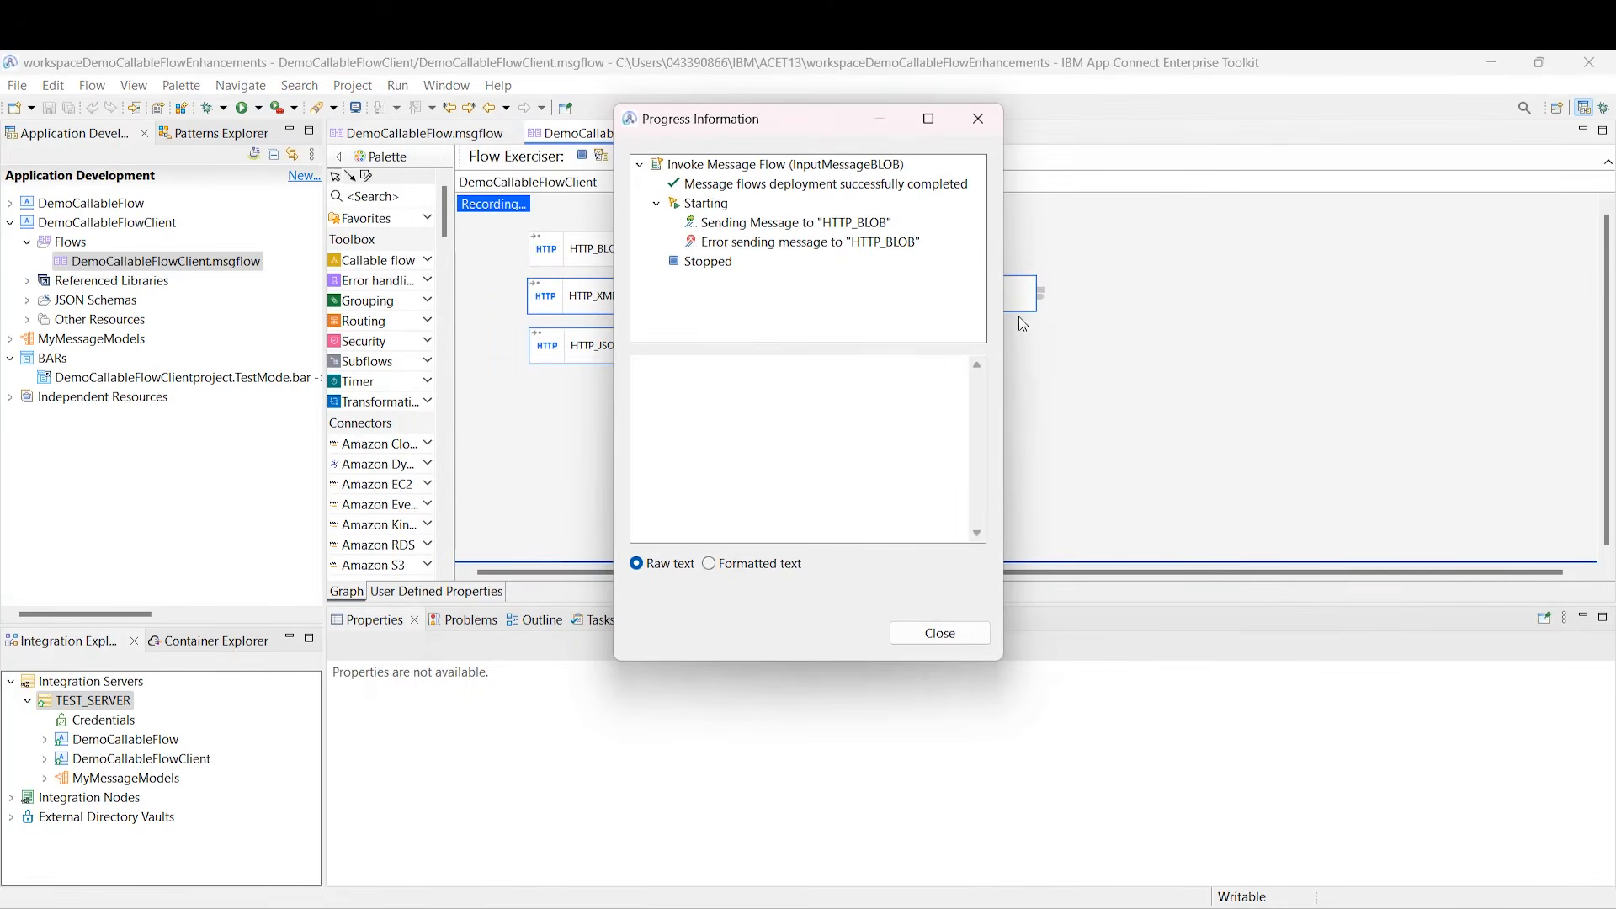
click(892, 243)
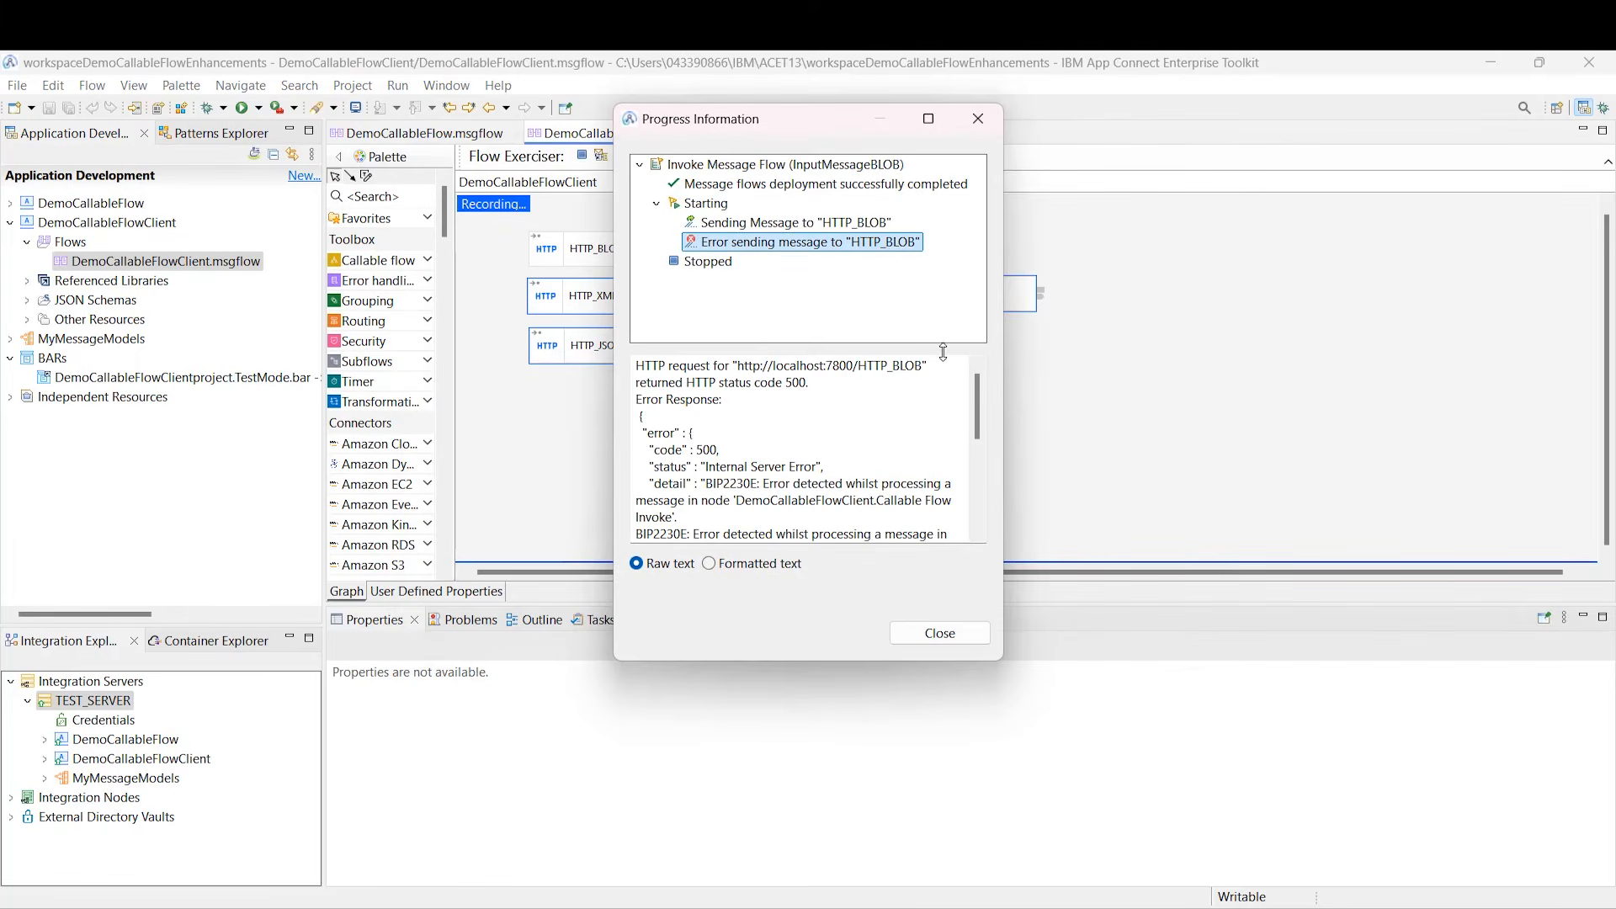
drag(976, 414, 979, 469)
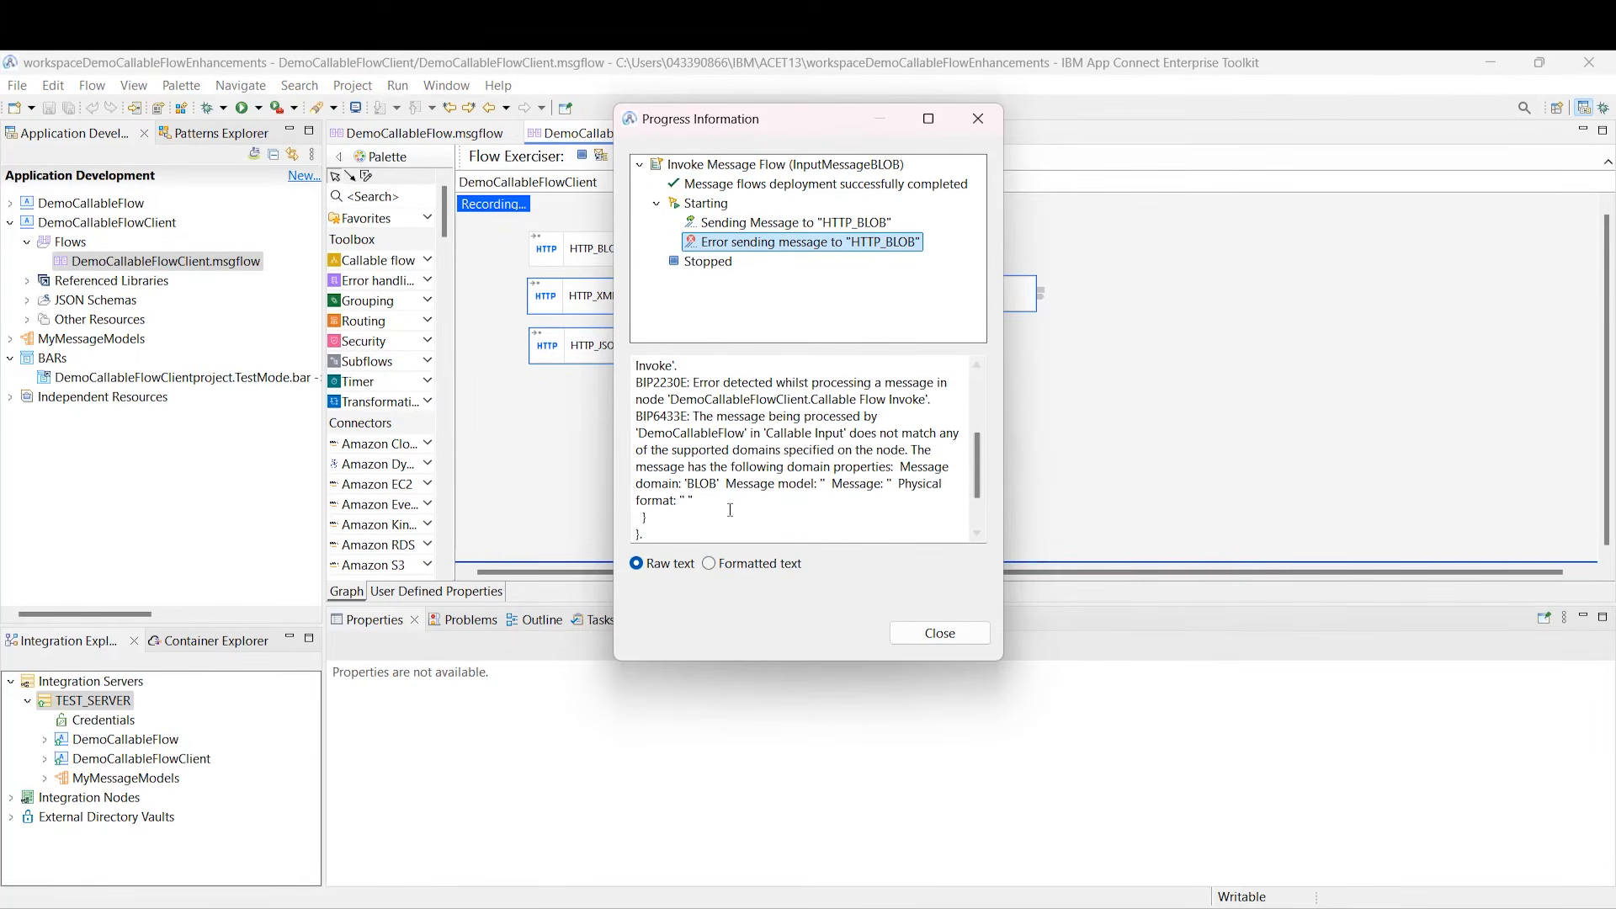
drag(648, 517, 622, 424)
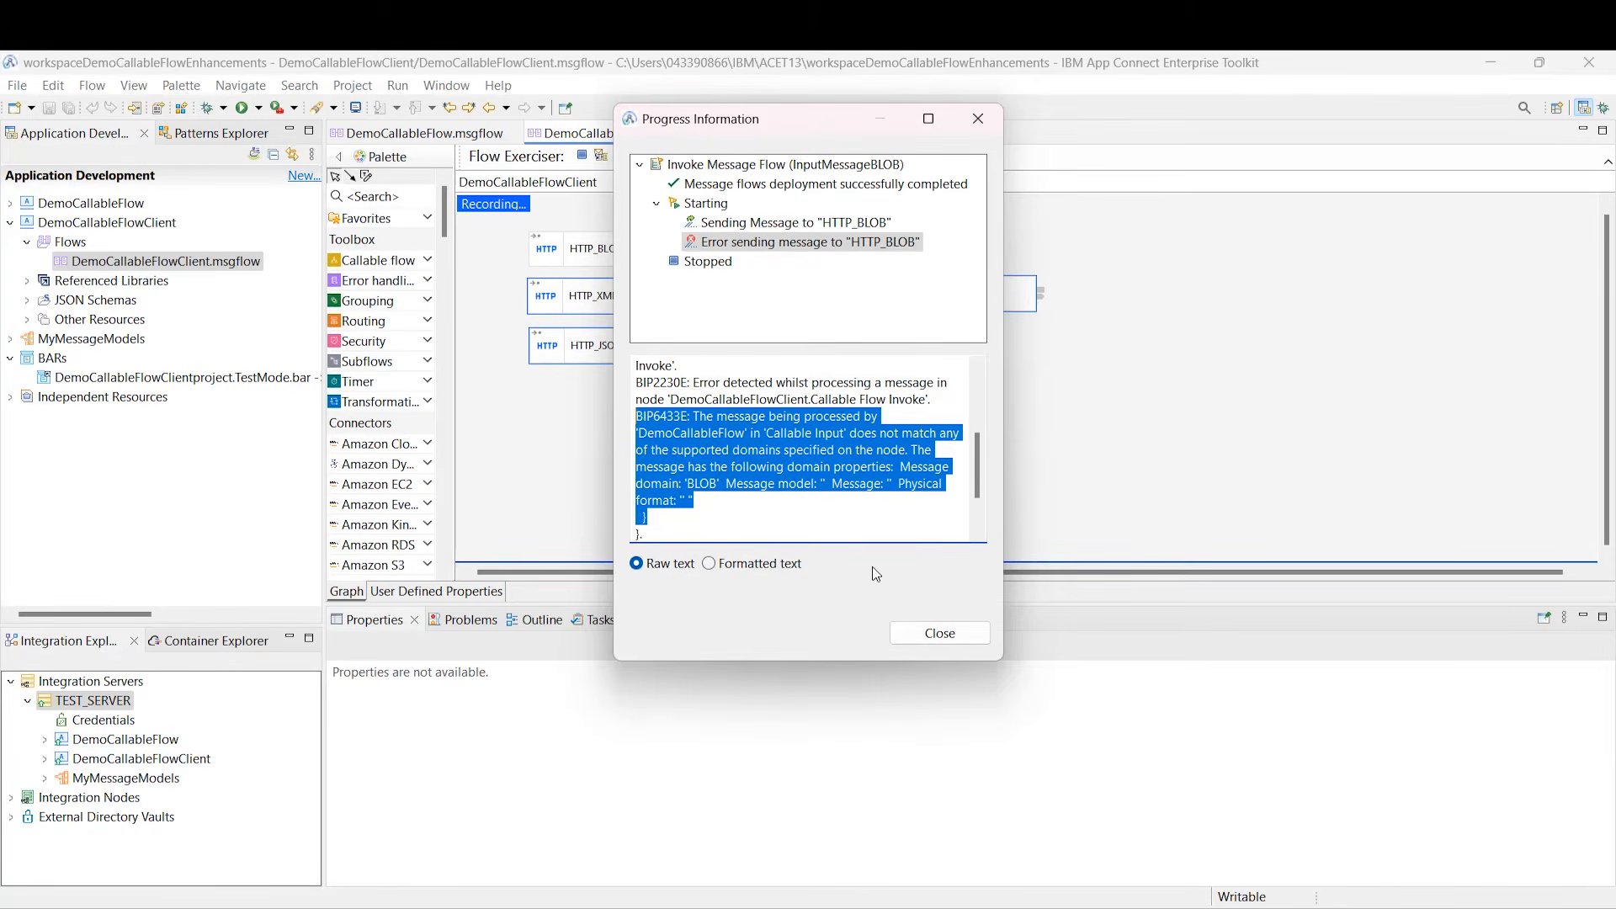
click(949, 647)
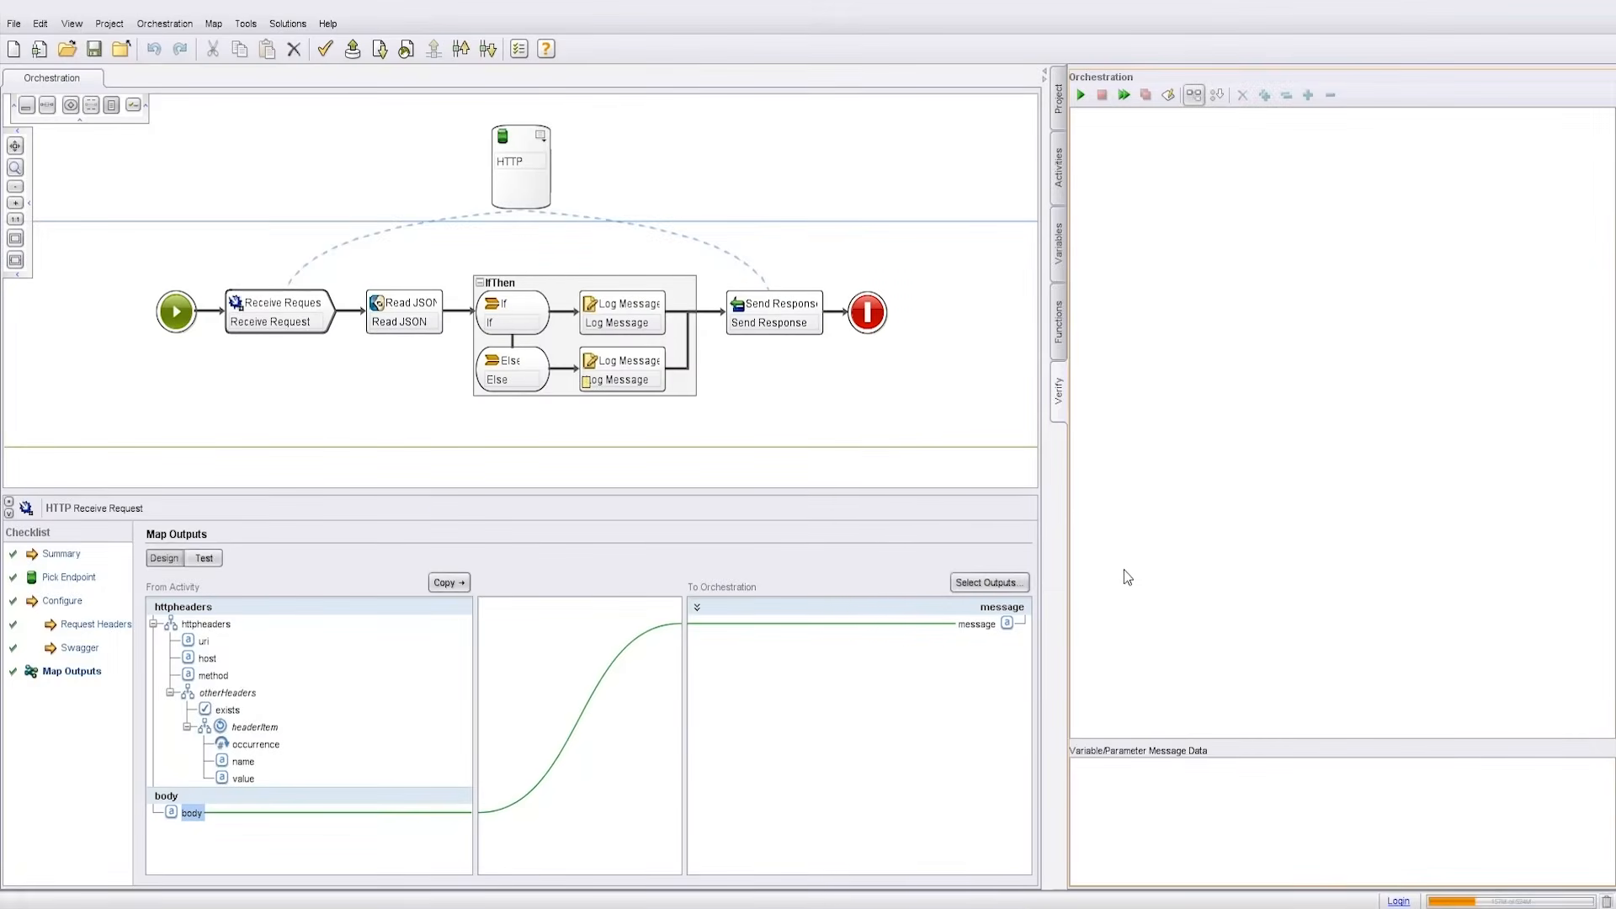
Step: Inspect Receive Request, Read JSON and the If condition testing Country = 'GB'
click(310, 320)
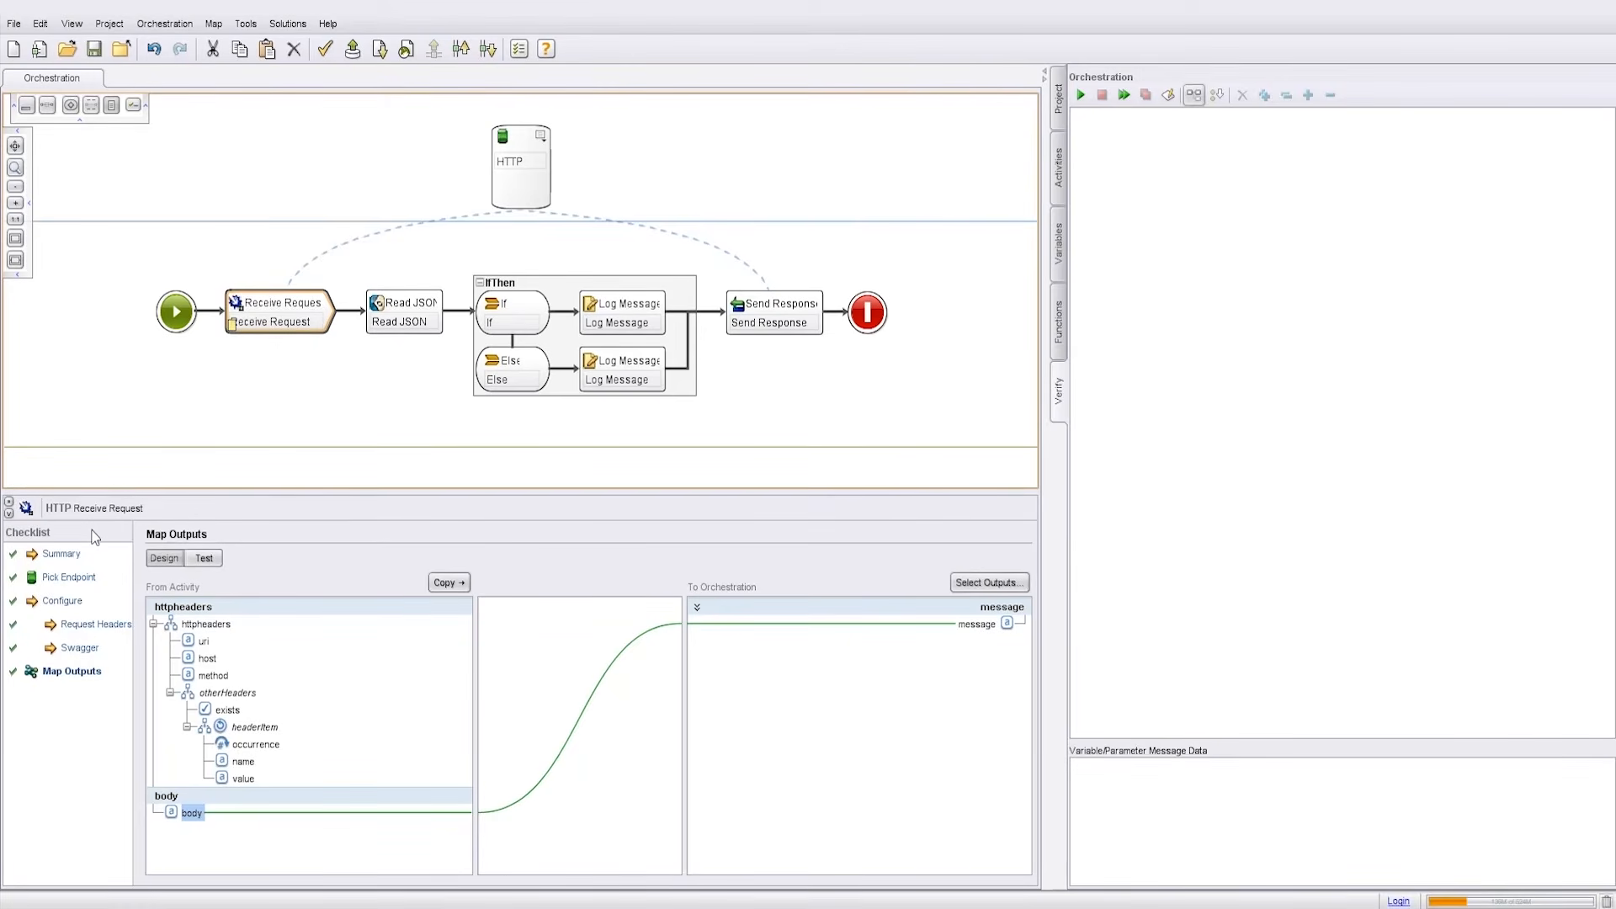
click(399, 325)
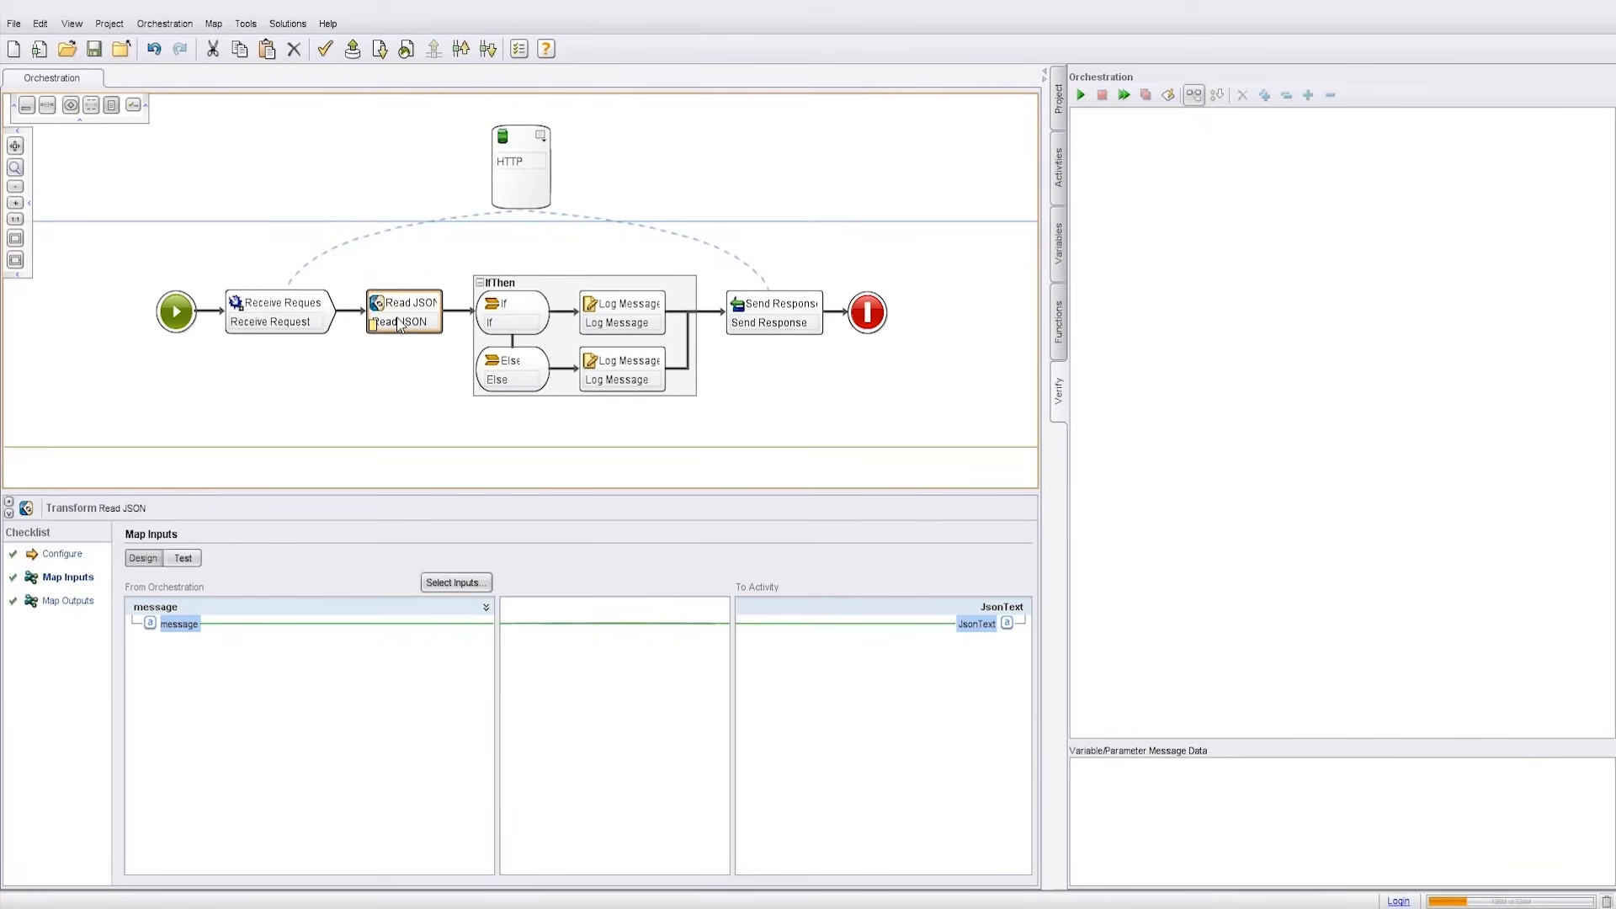
click(535, 319)
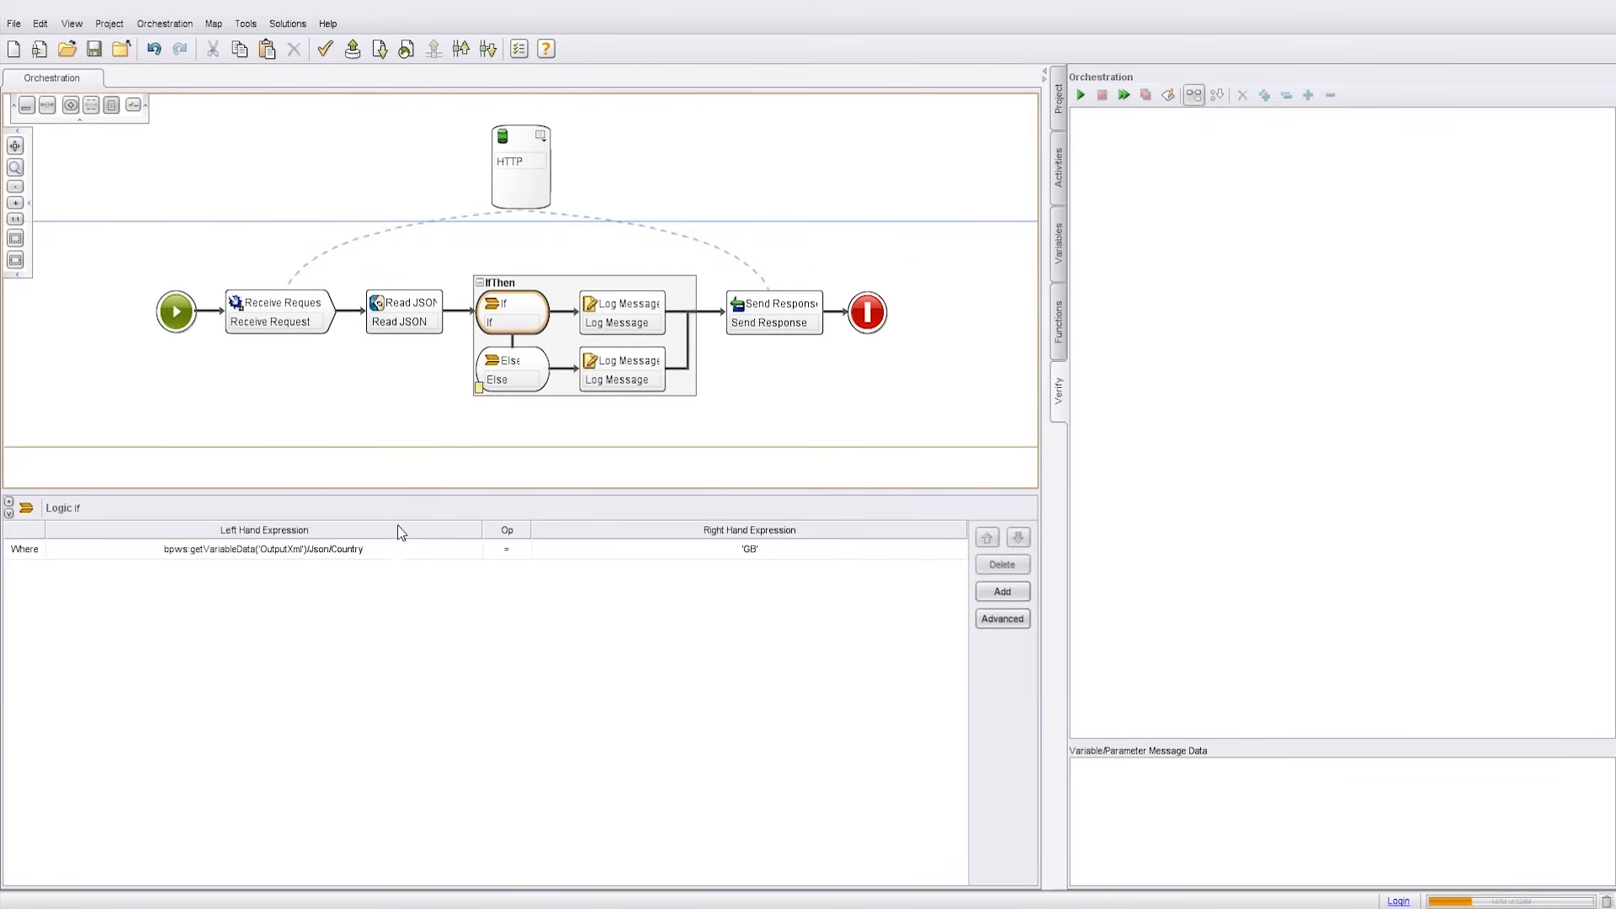
click(386, 549)
triple_click(386, 551)
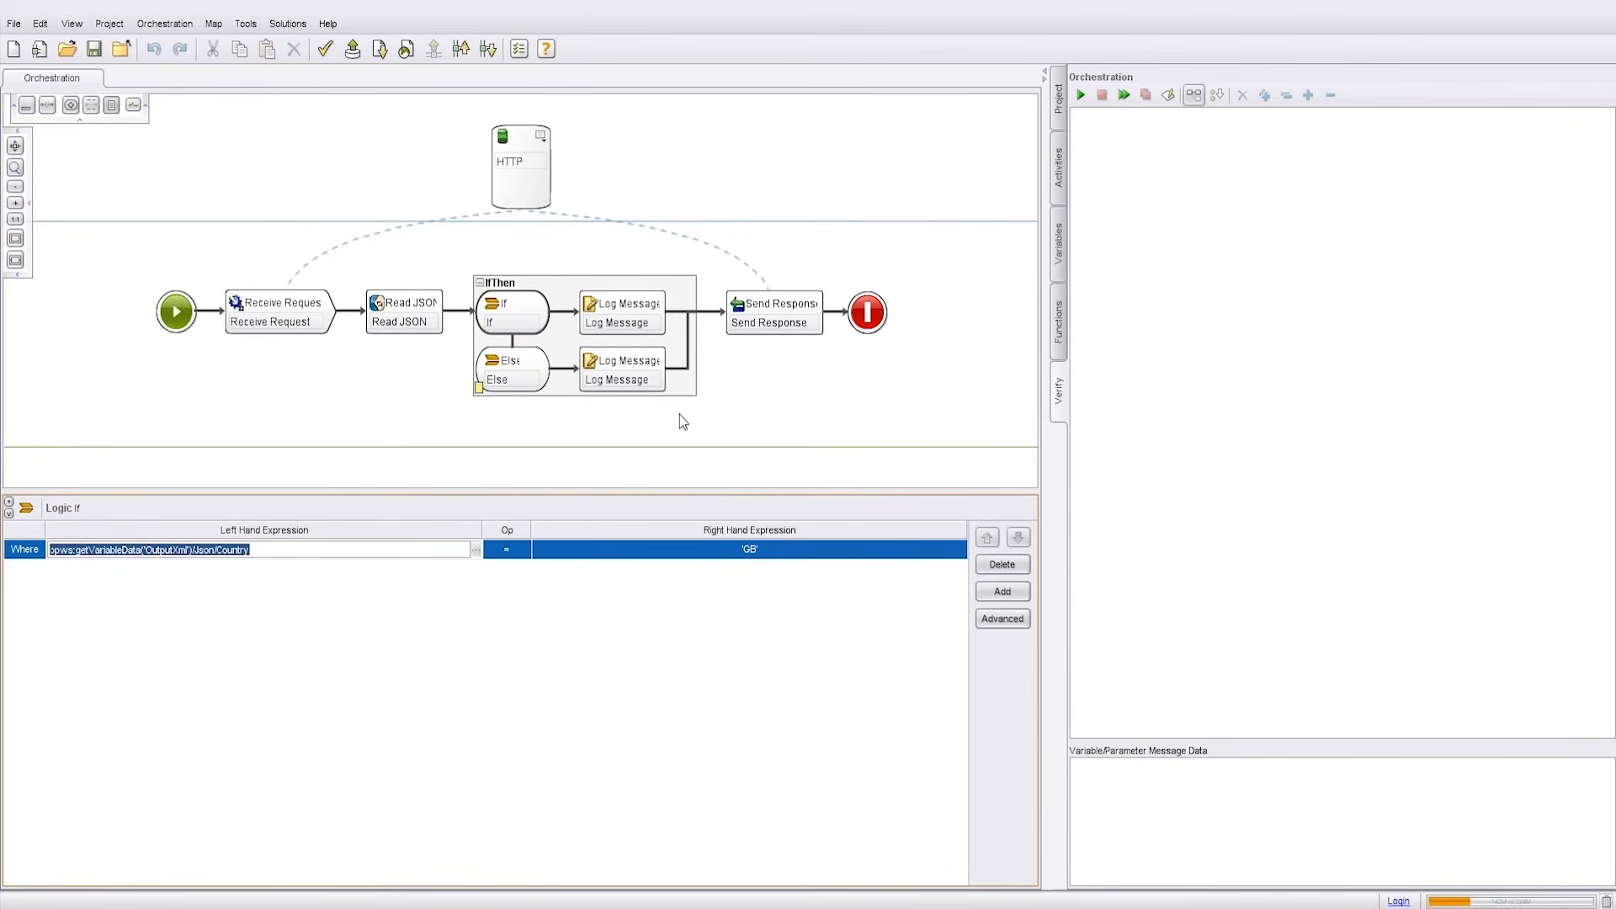
Step: Check the IF-branch Log Message's default message value, cancelling without changes
click(627, 329)
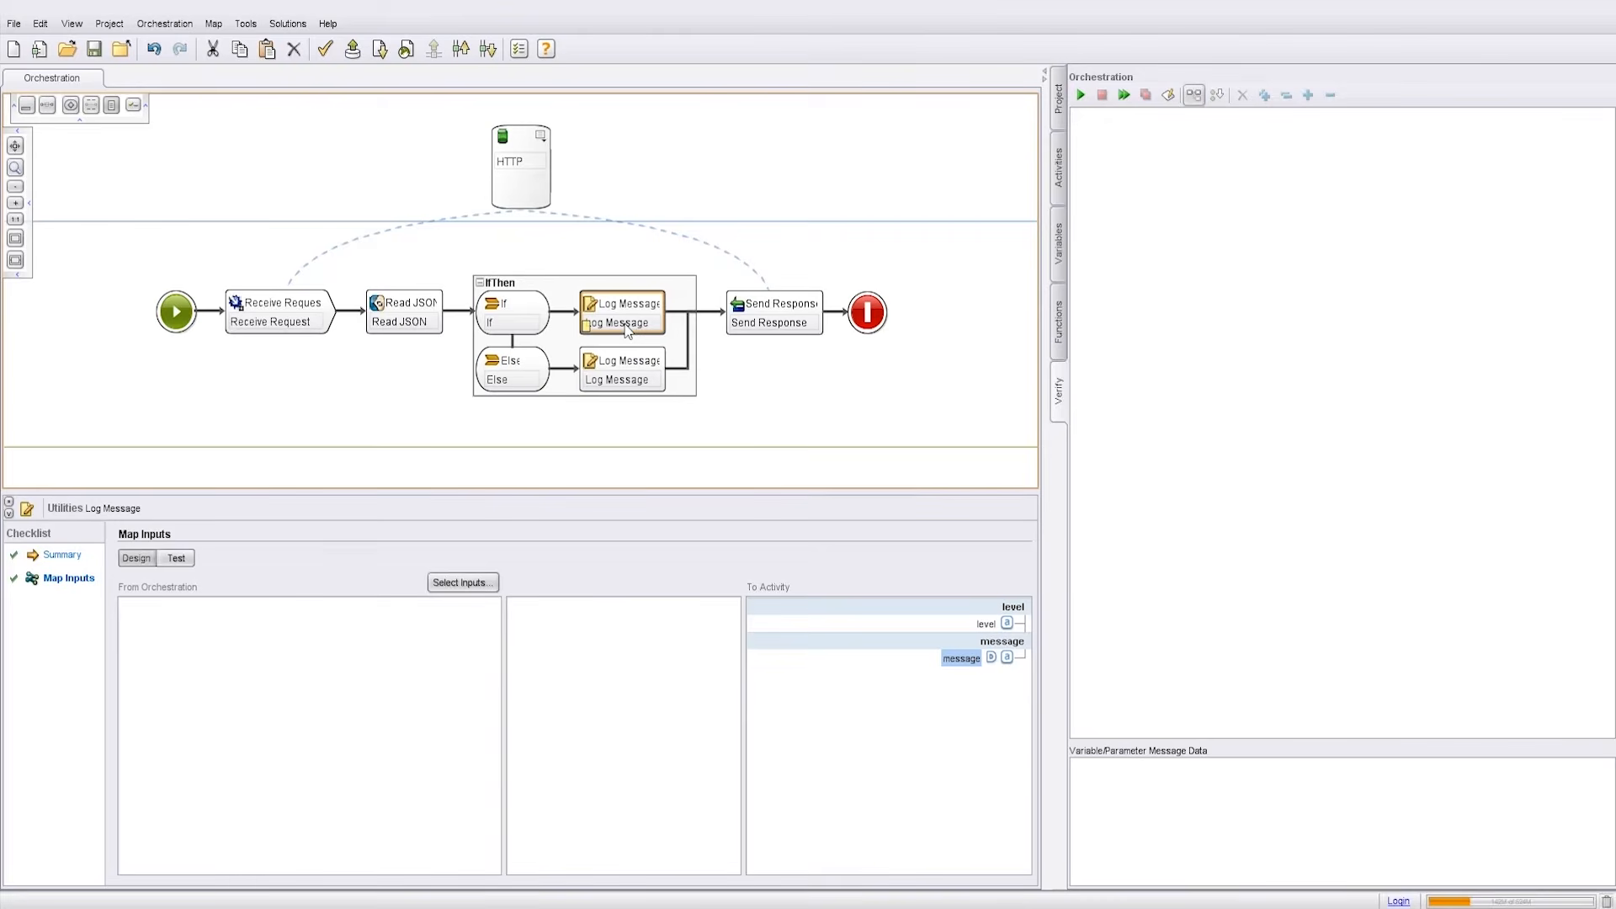
right_click(955, 658)
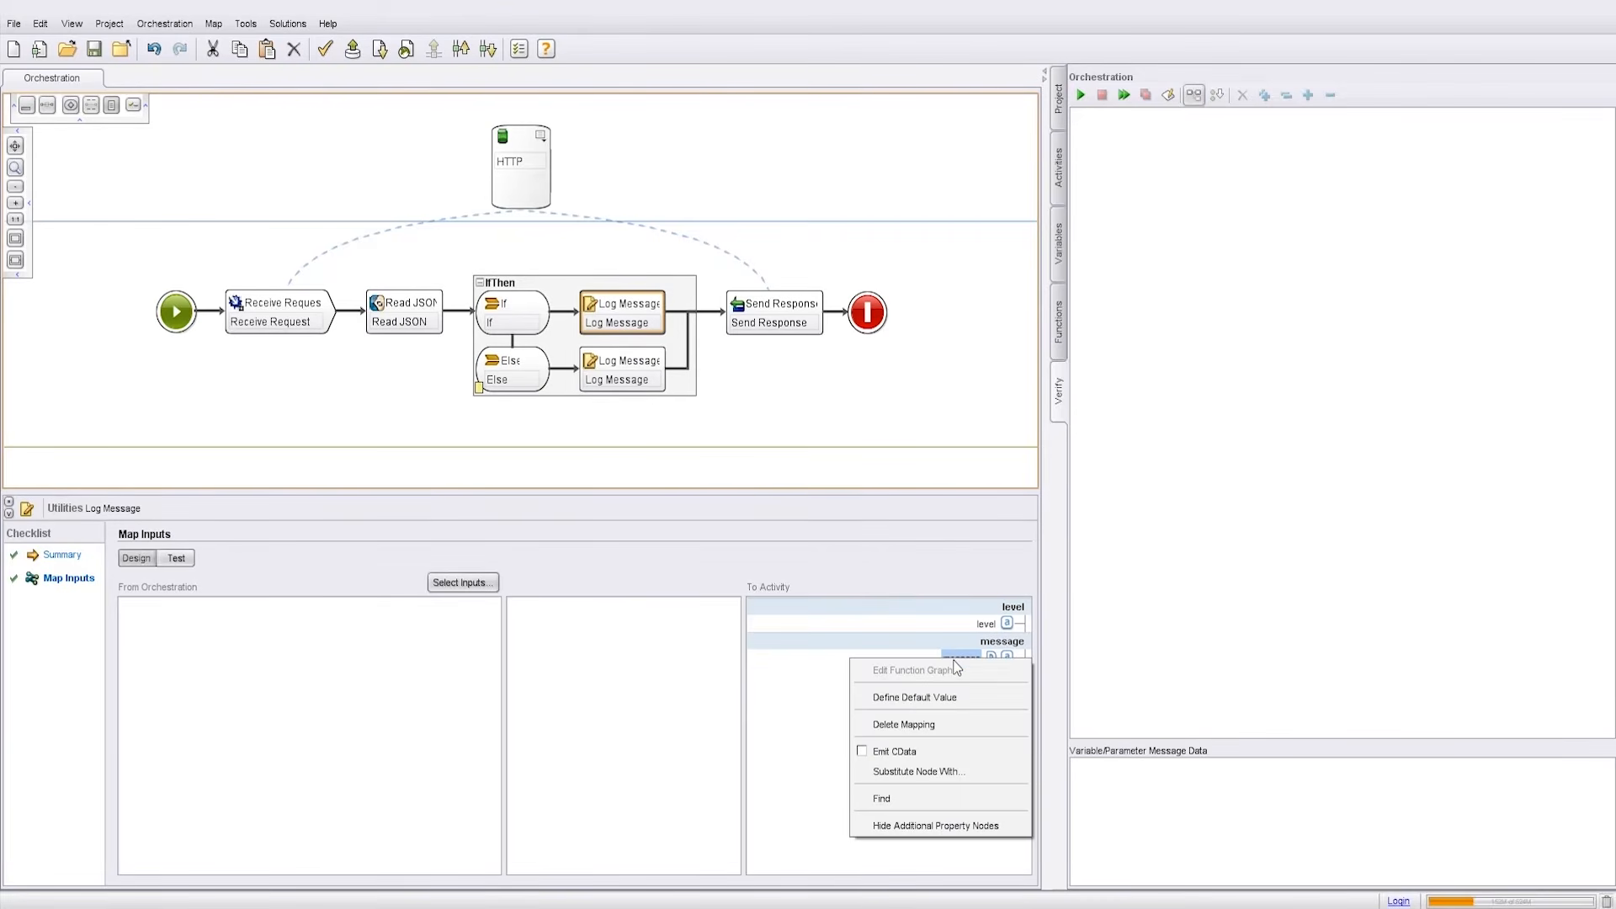
click(914, 696)
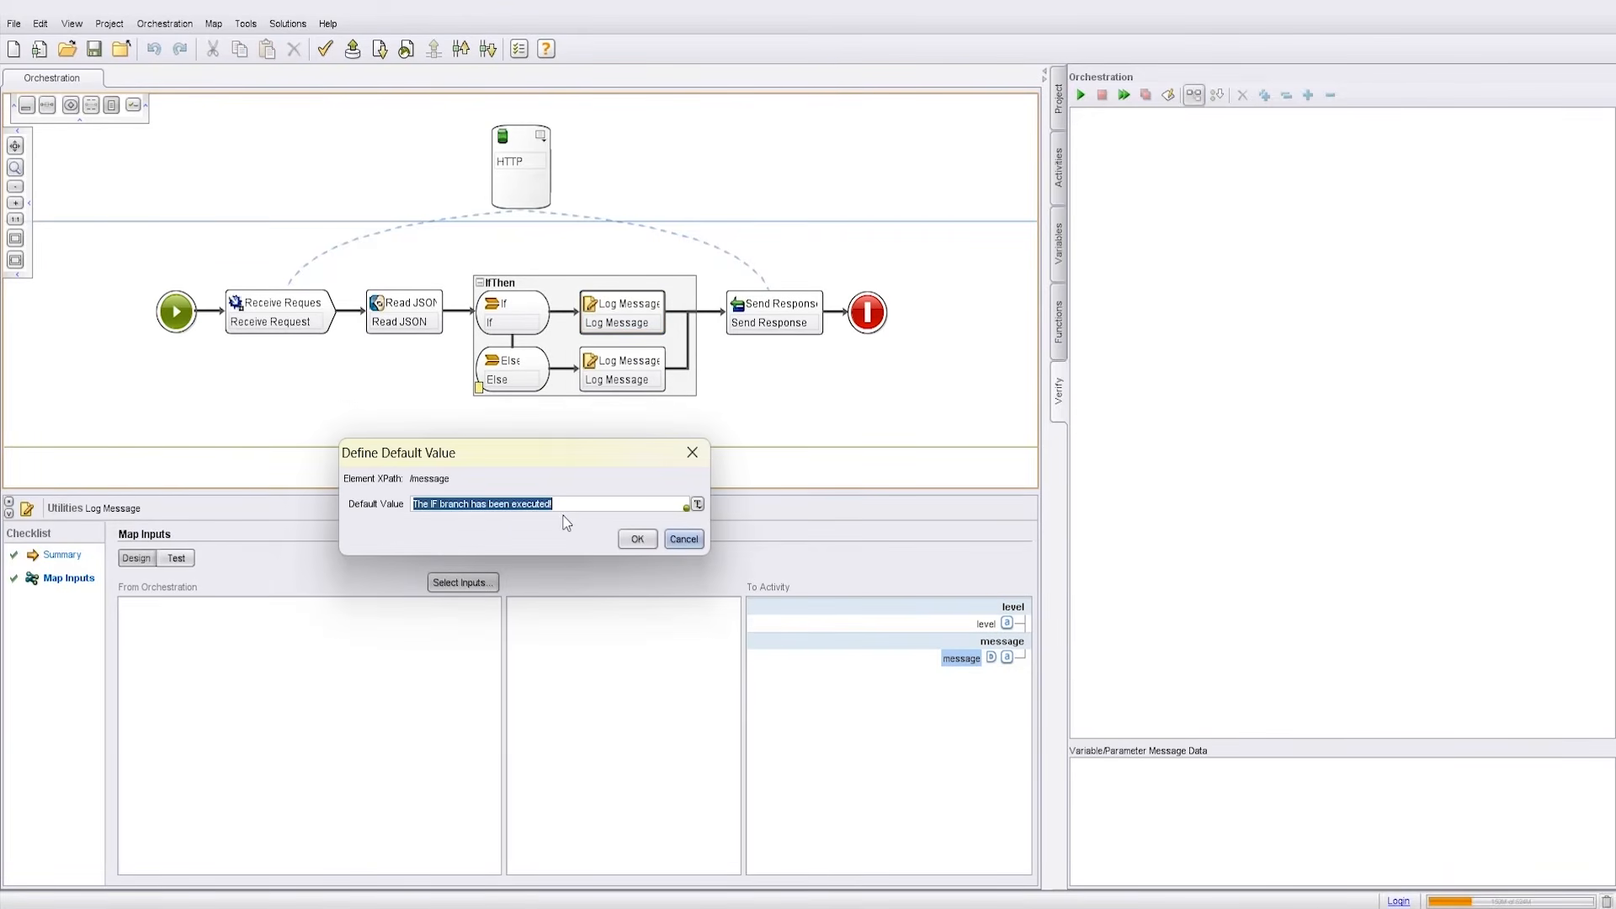
click(697, 541)
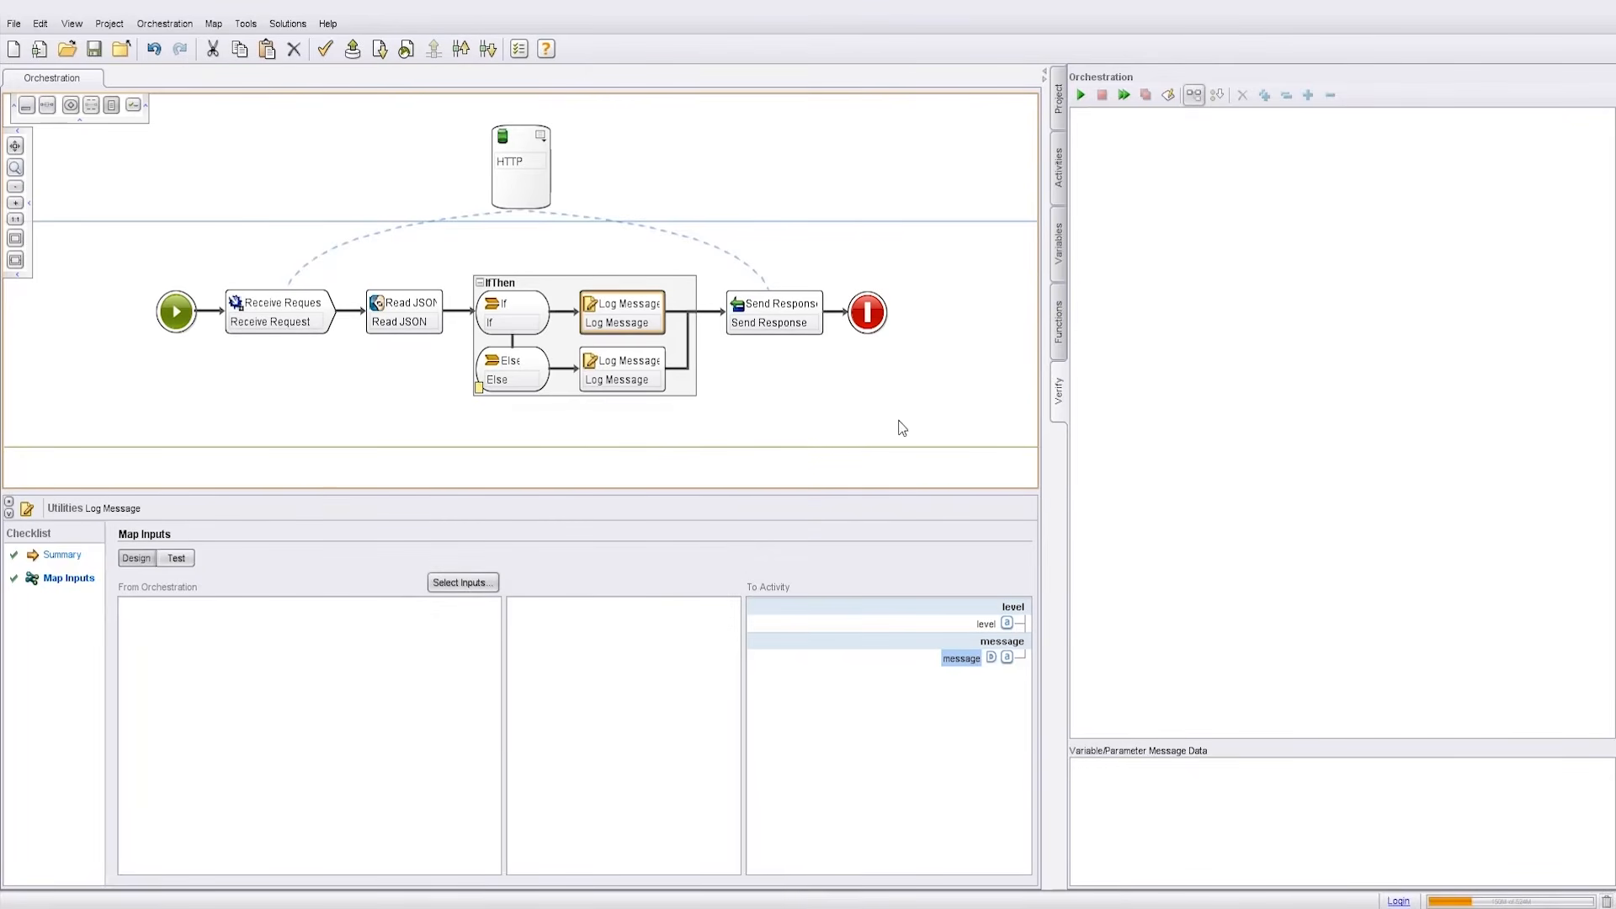
Step: Run the orchestration and post the JSON test message to its inbound connector URL
click(1081, 96)
click(256, 26)
click(300, 85)
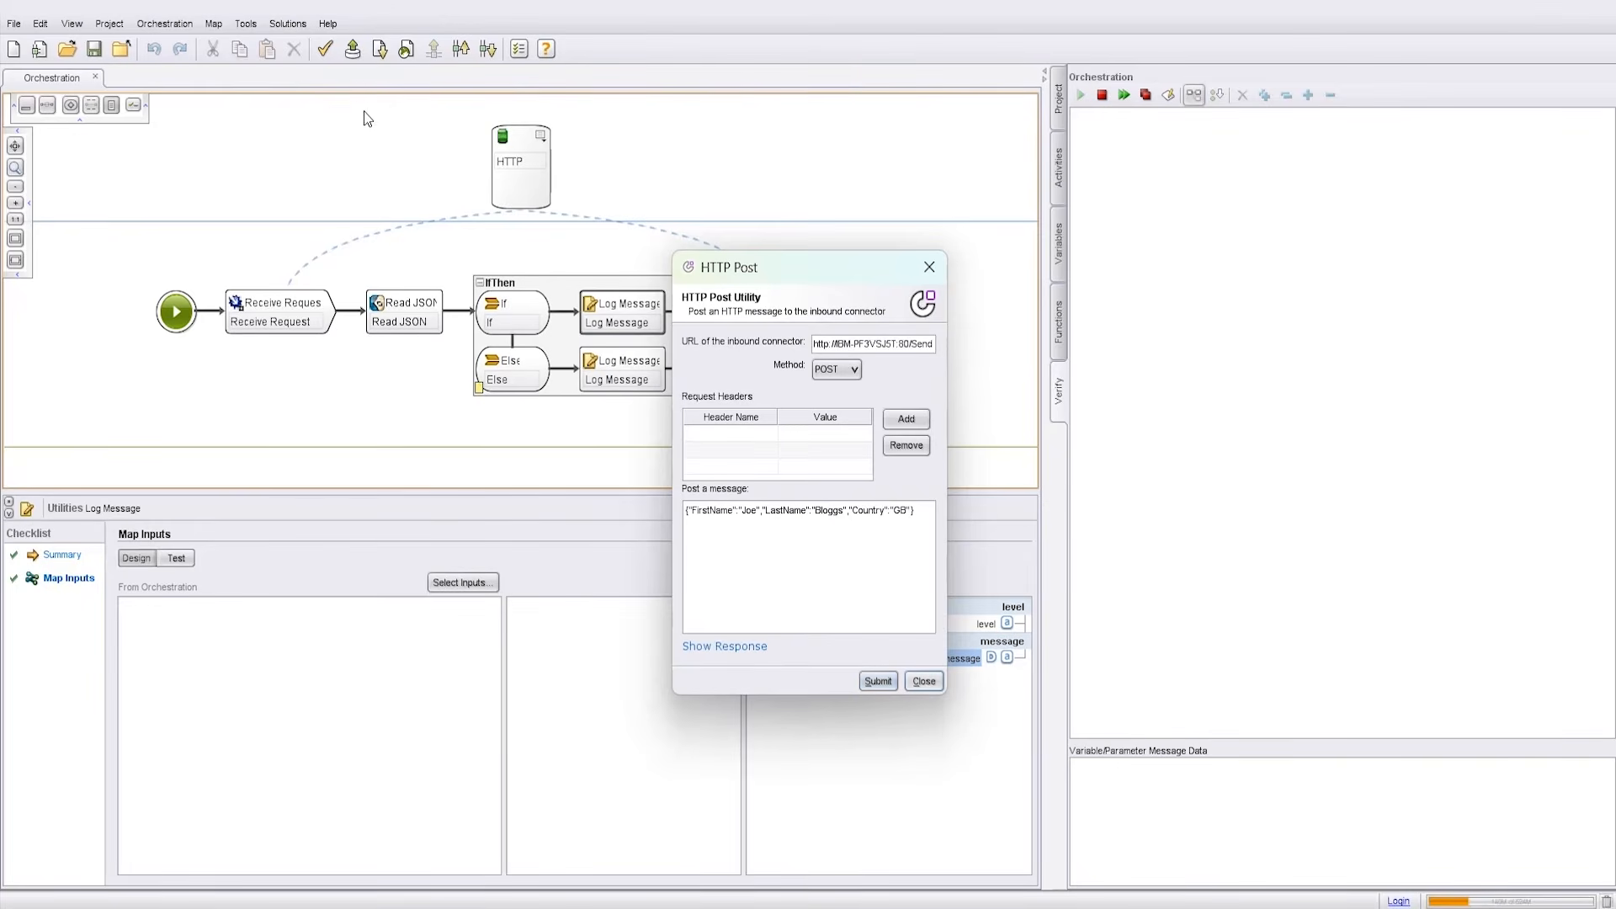
triple_click(934, 343)
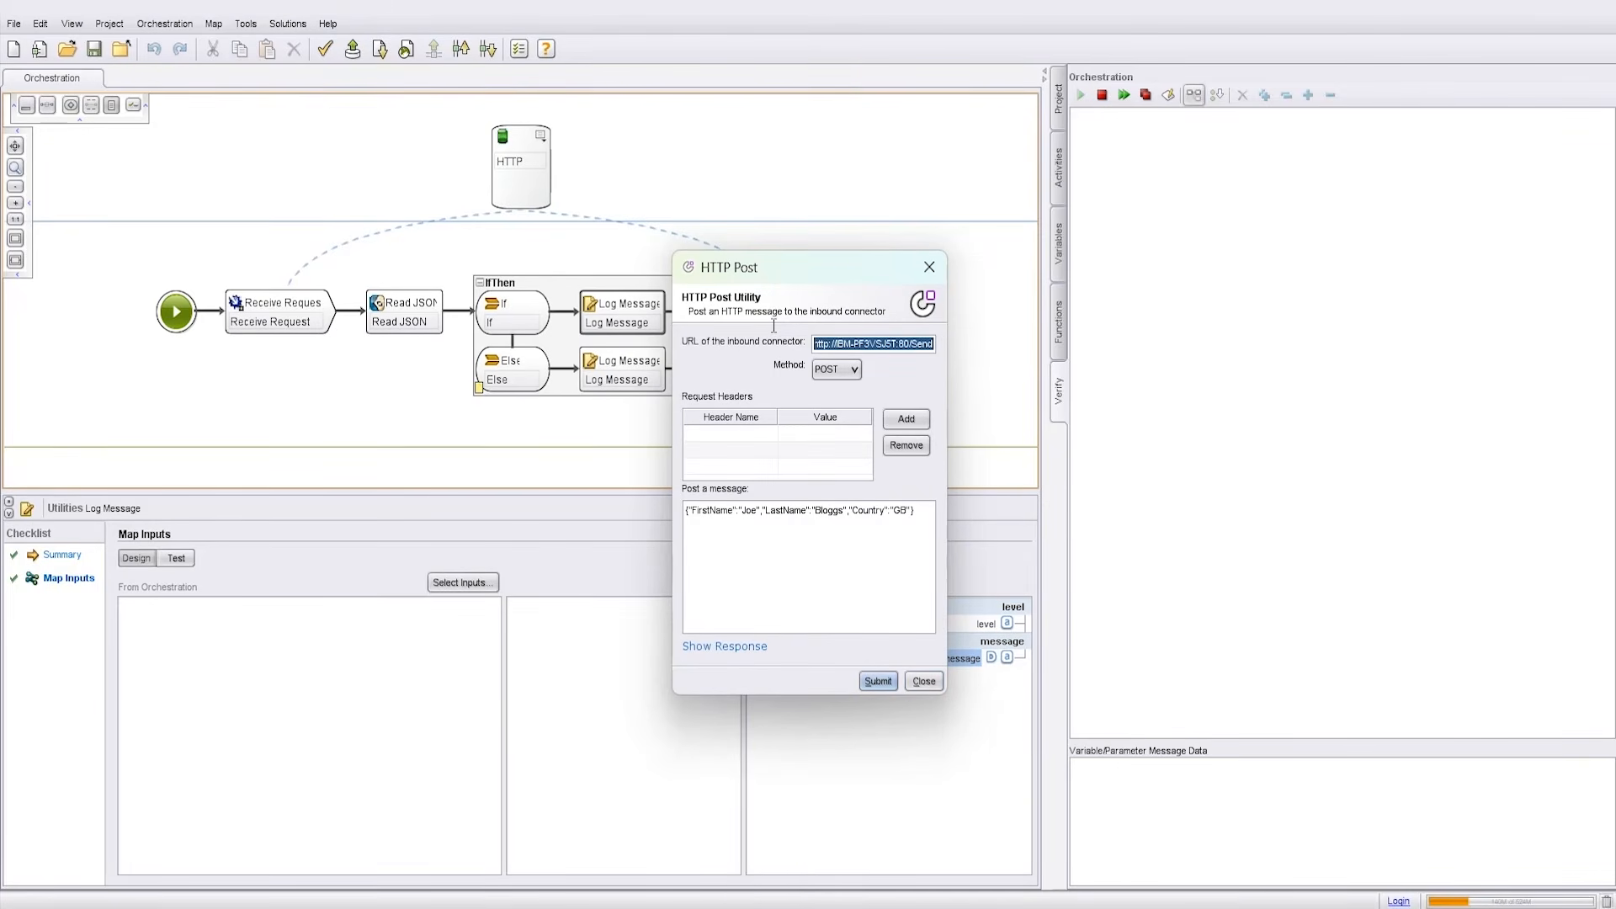
triple_click(912, 510)
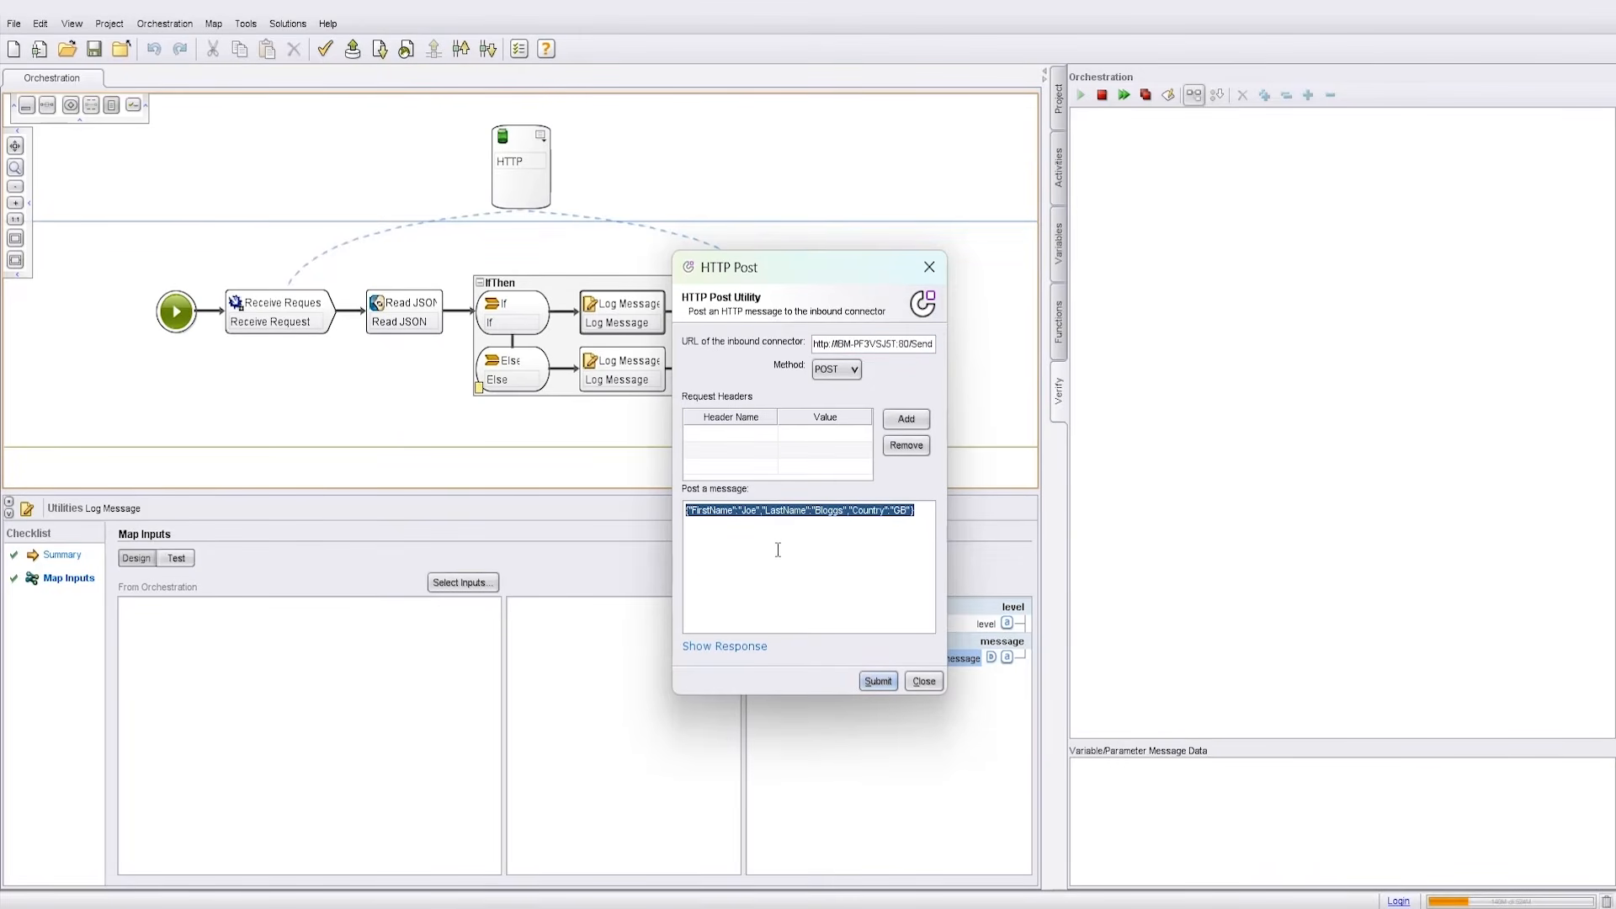
click(878, 681)
click(922, 682)
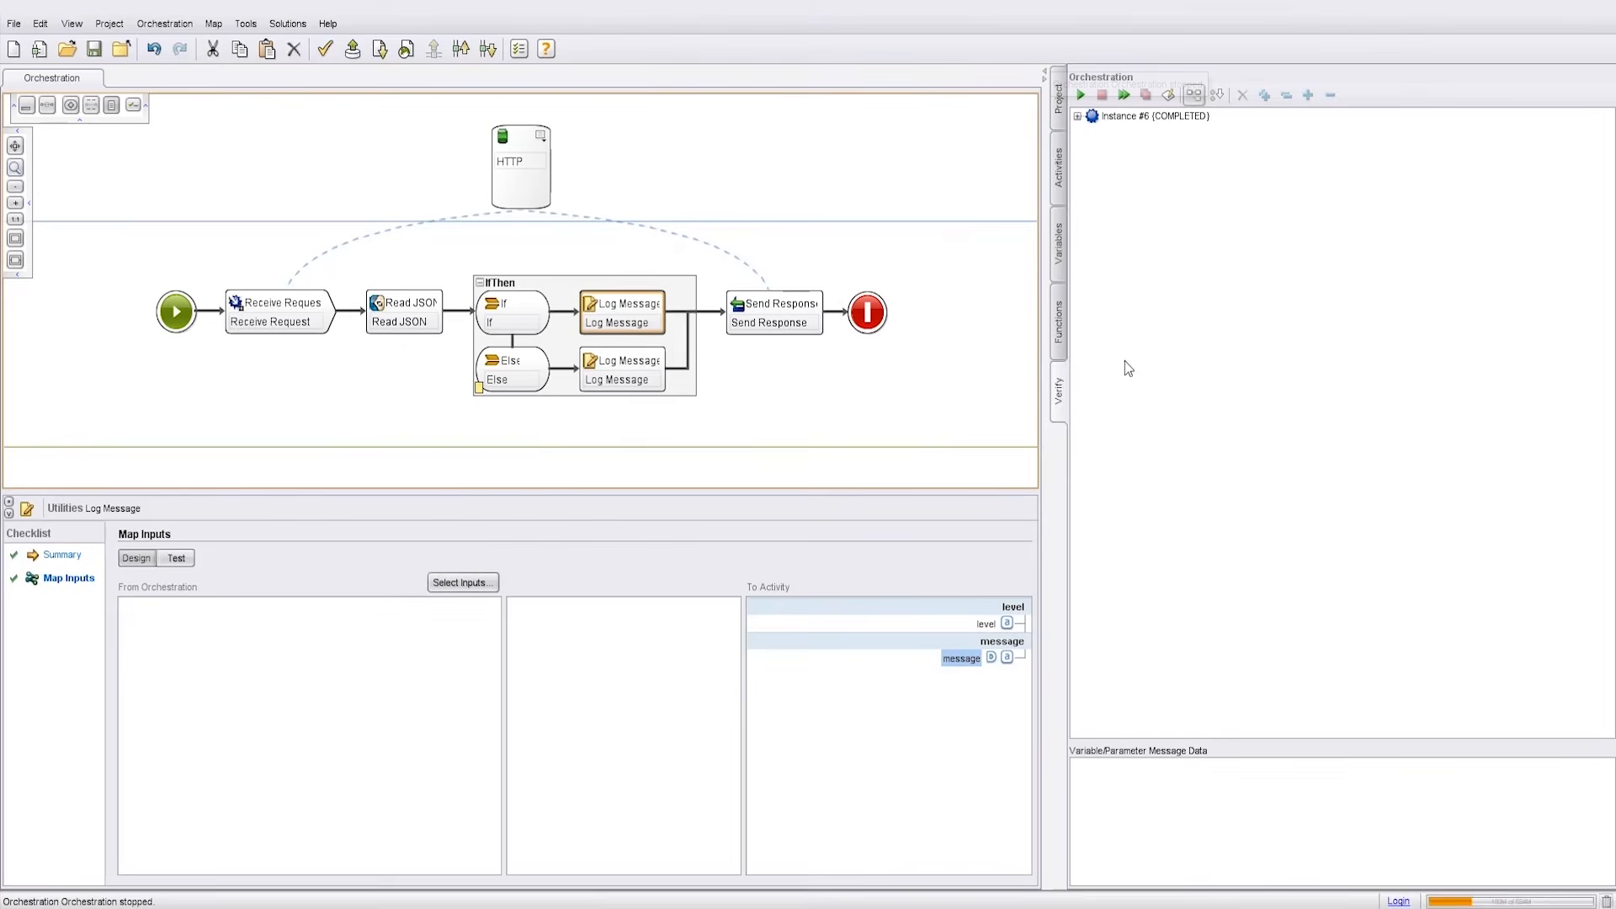
Step: Show instance #6's IfThen Log Message input: 'The IF branch has been executed!'
click(1077, 116)
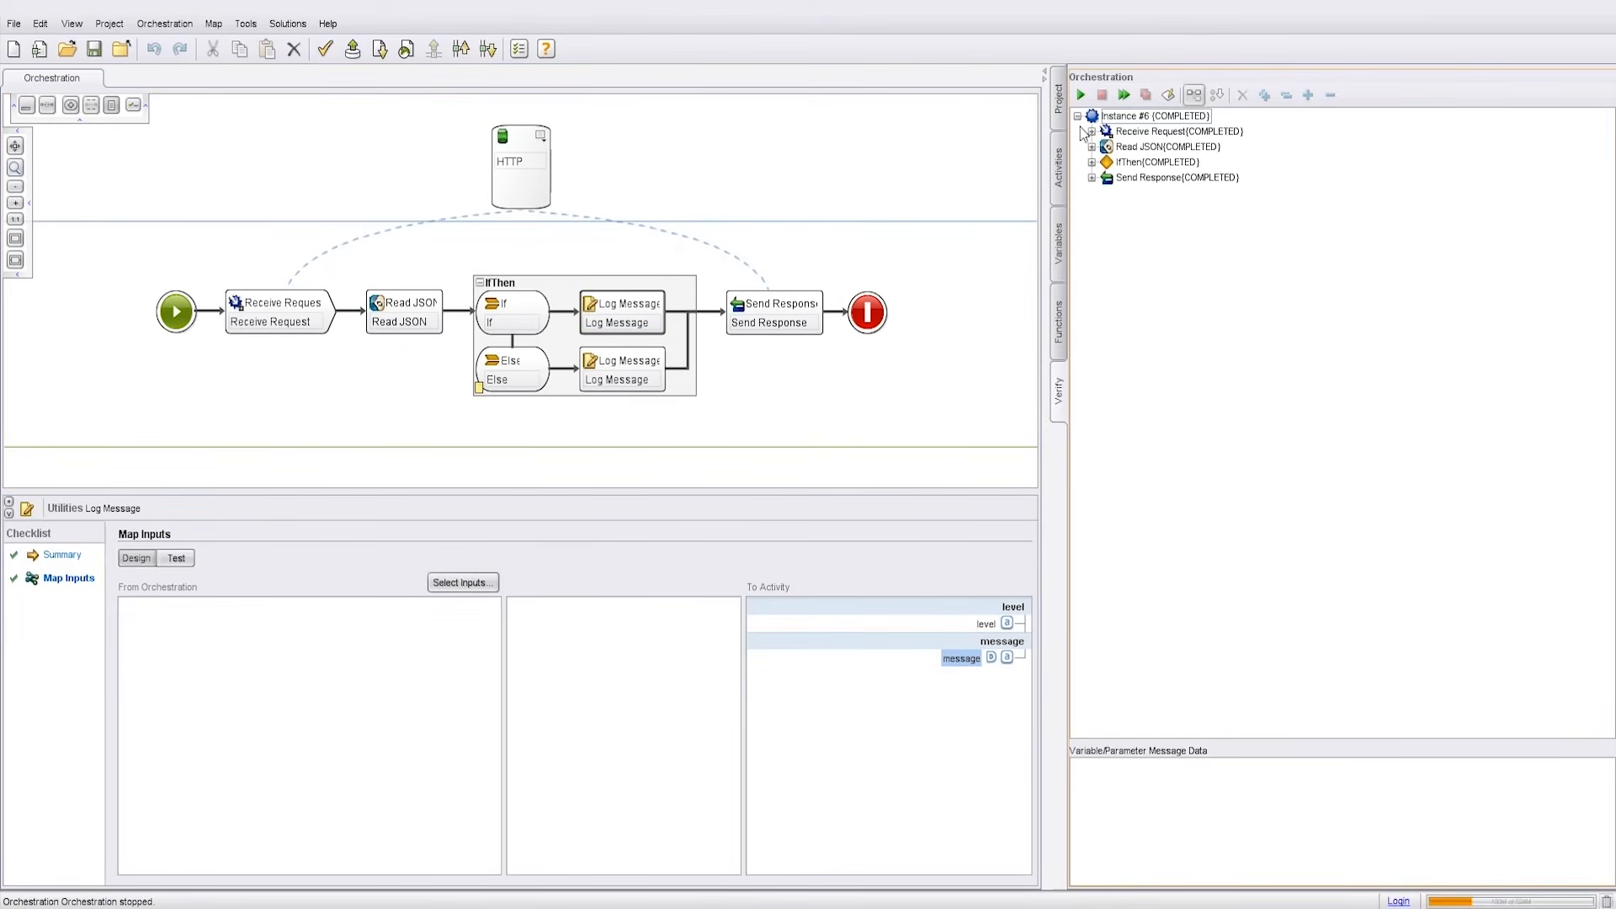
click(1091, 161)
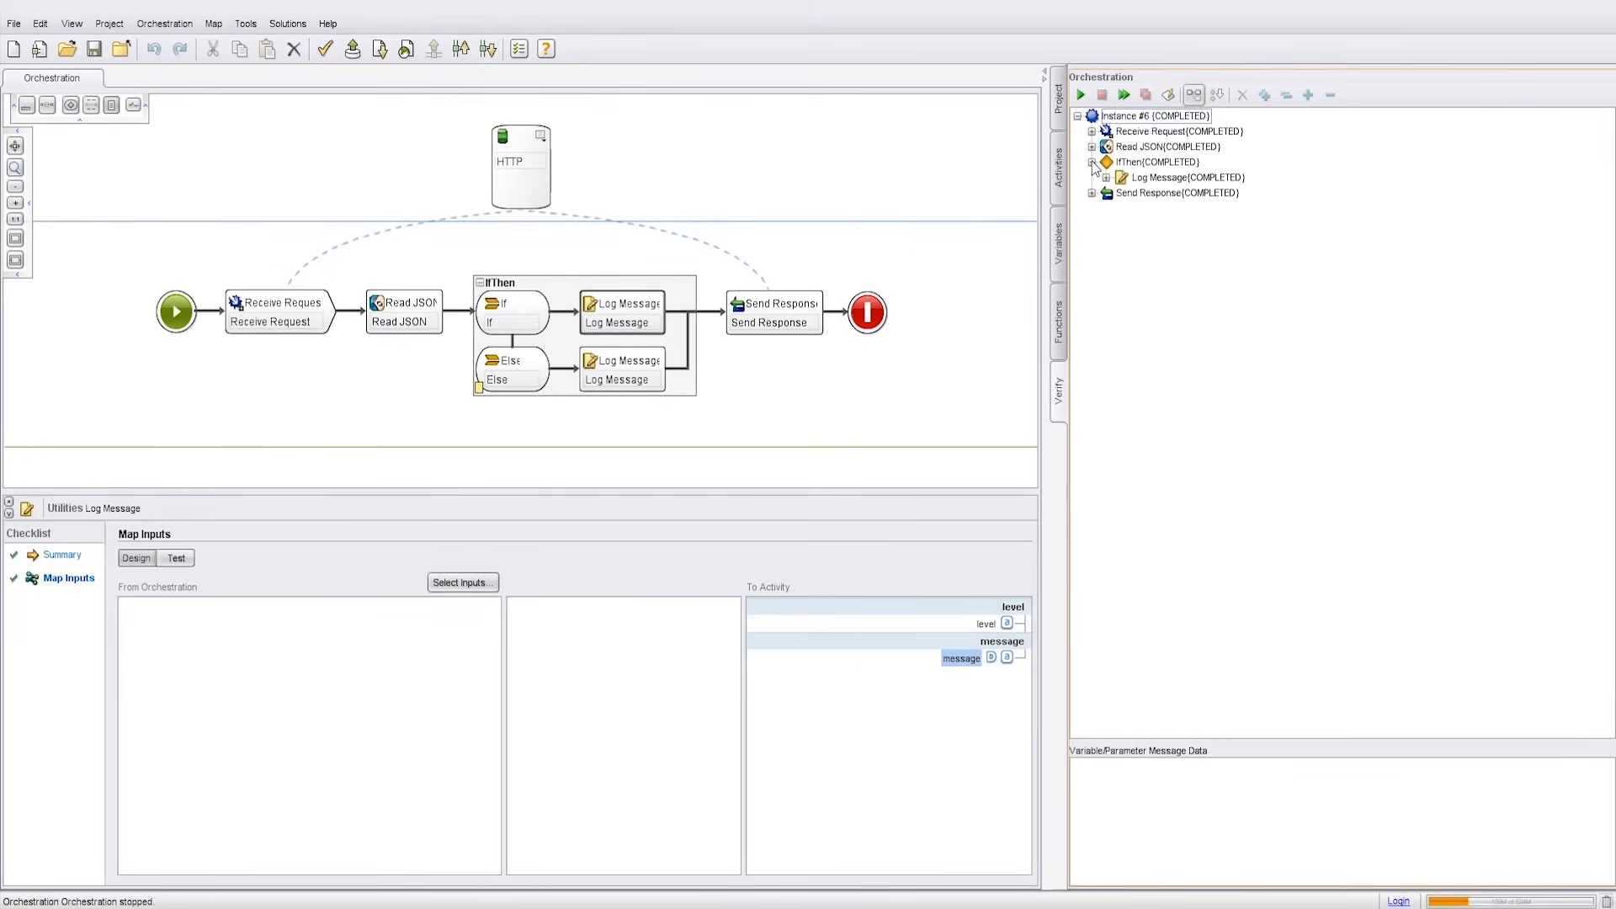
click(1105, 177)
click(1120, 193)
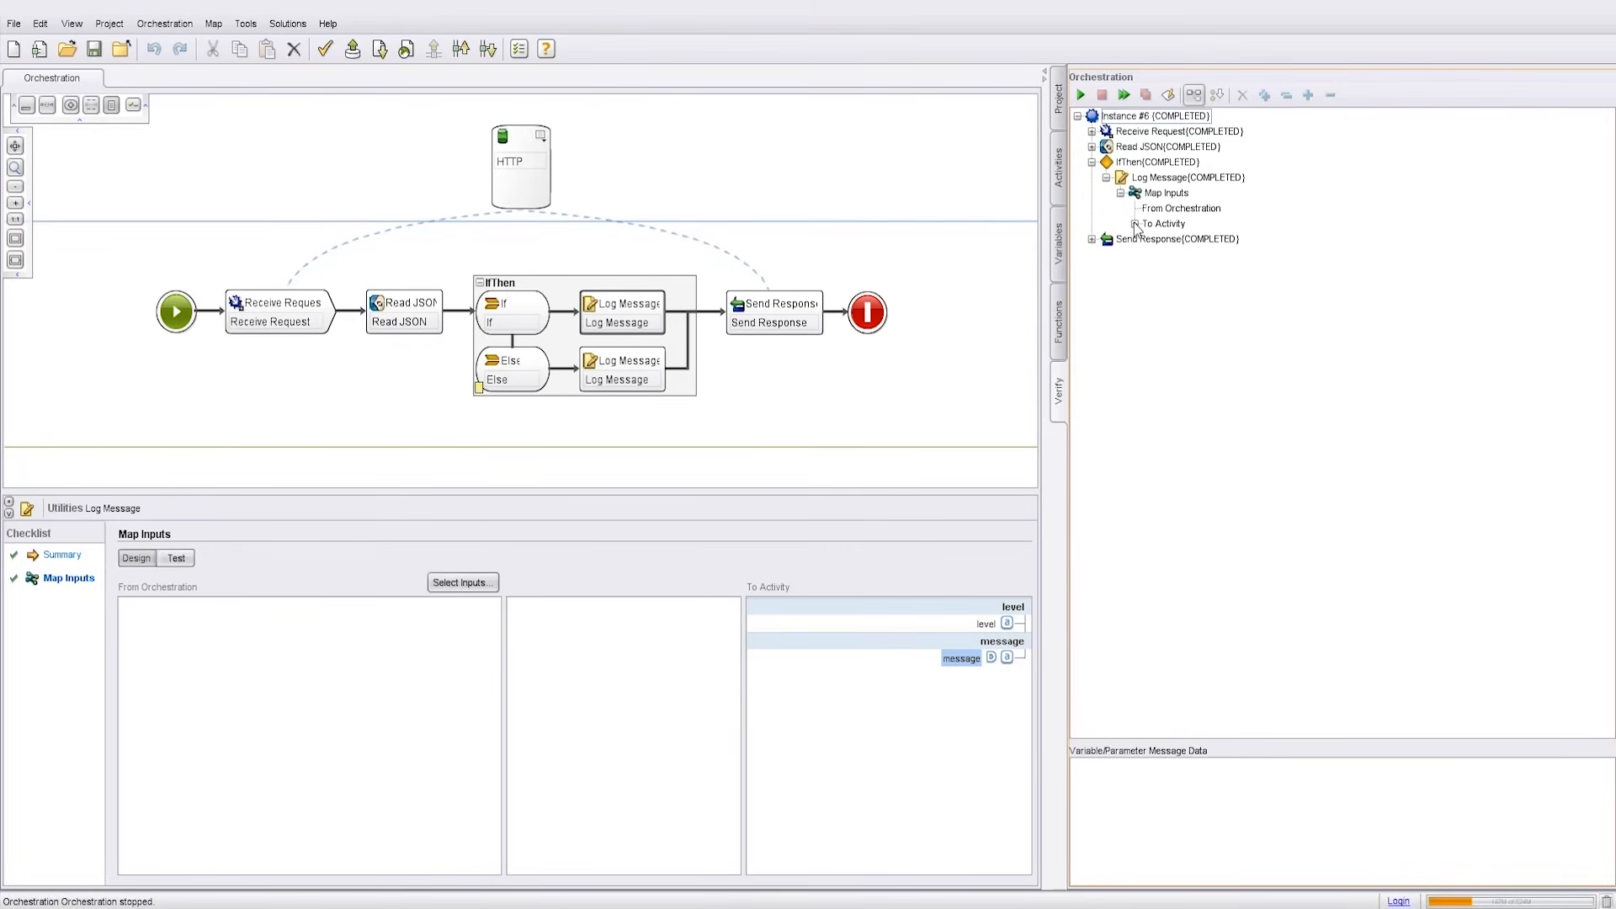
click(1135, 224)
click(1204, 254)
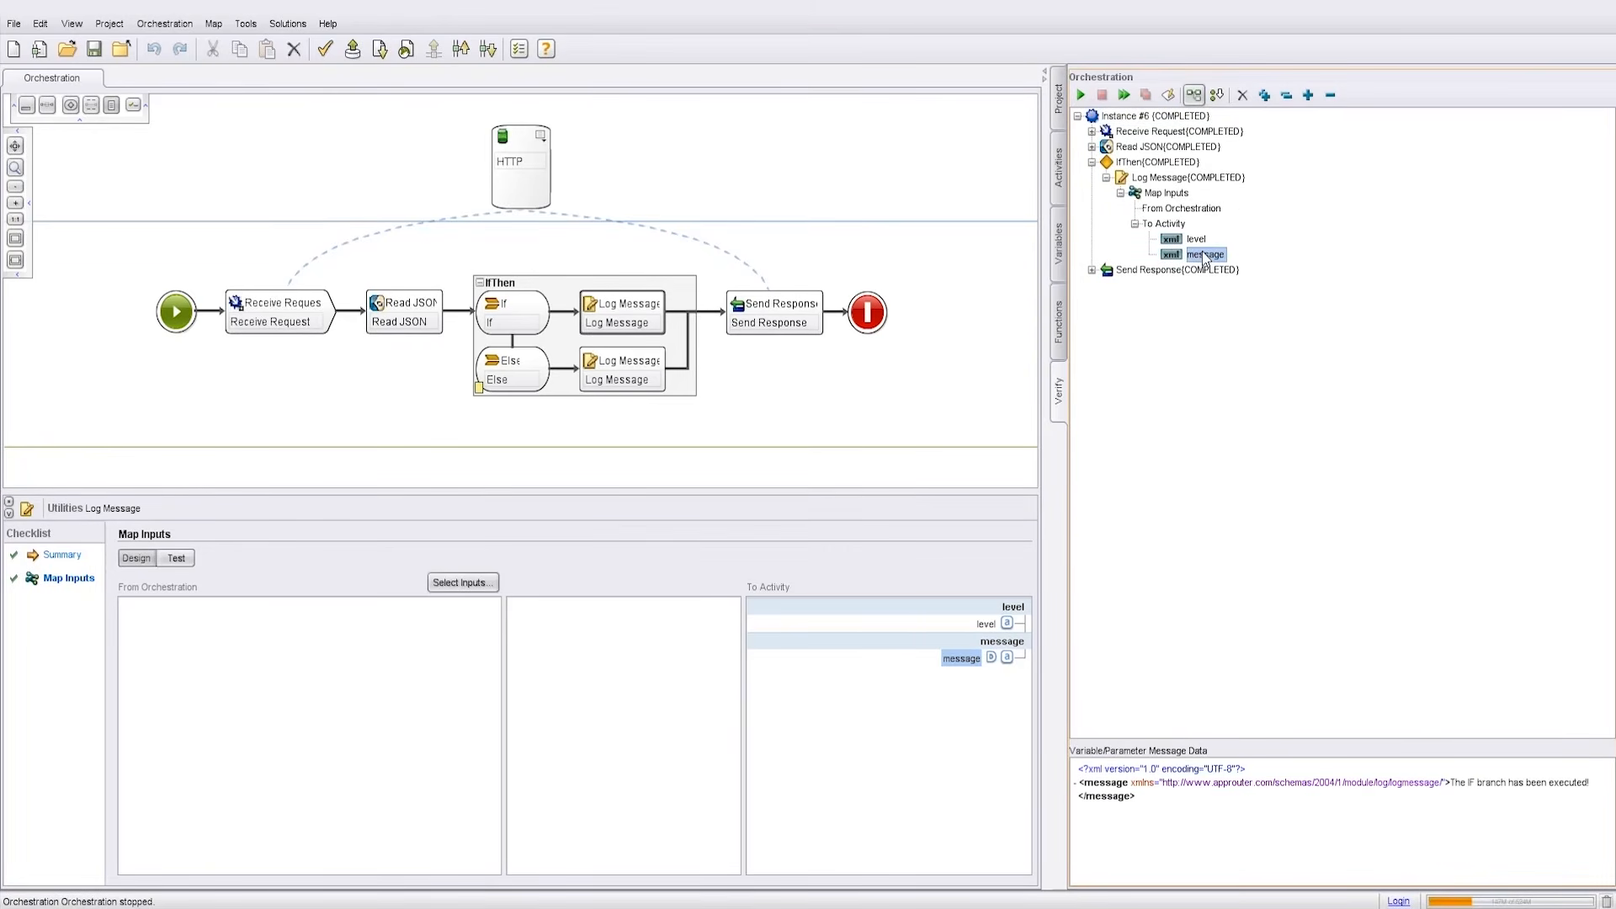
drag(1592, 789, 1450, 806)
Step: Show the JSON body mapped into the Send Response step
click(1091, 270)
click(1106, 285)
click(1120, 315)
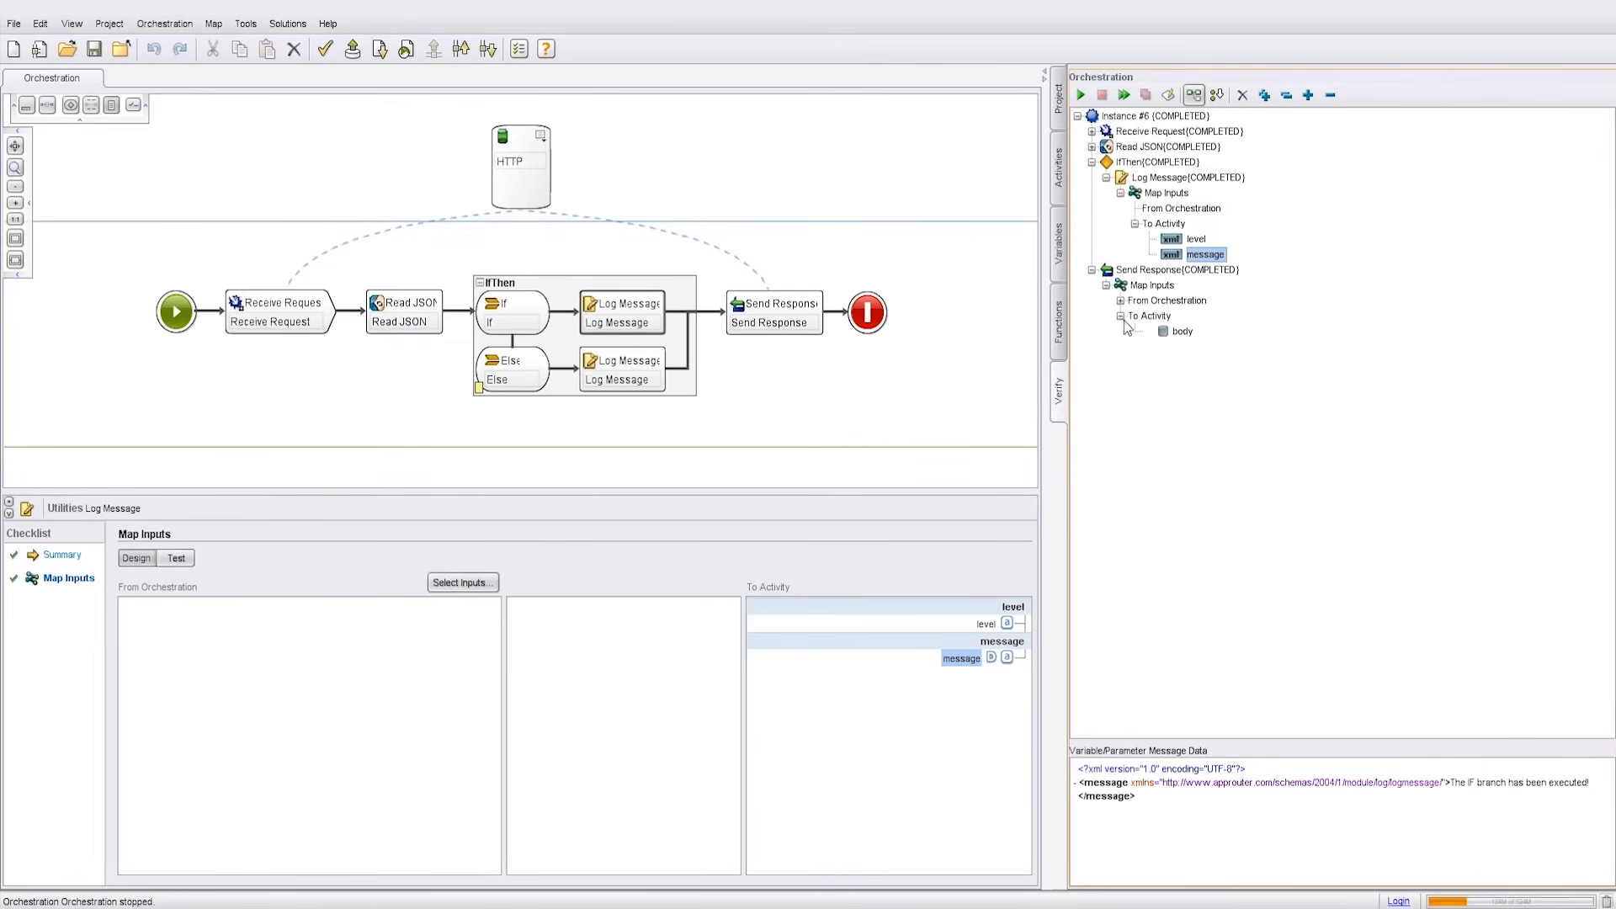
click(1184, 331)
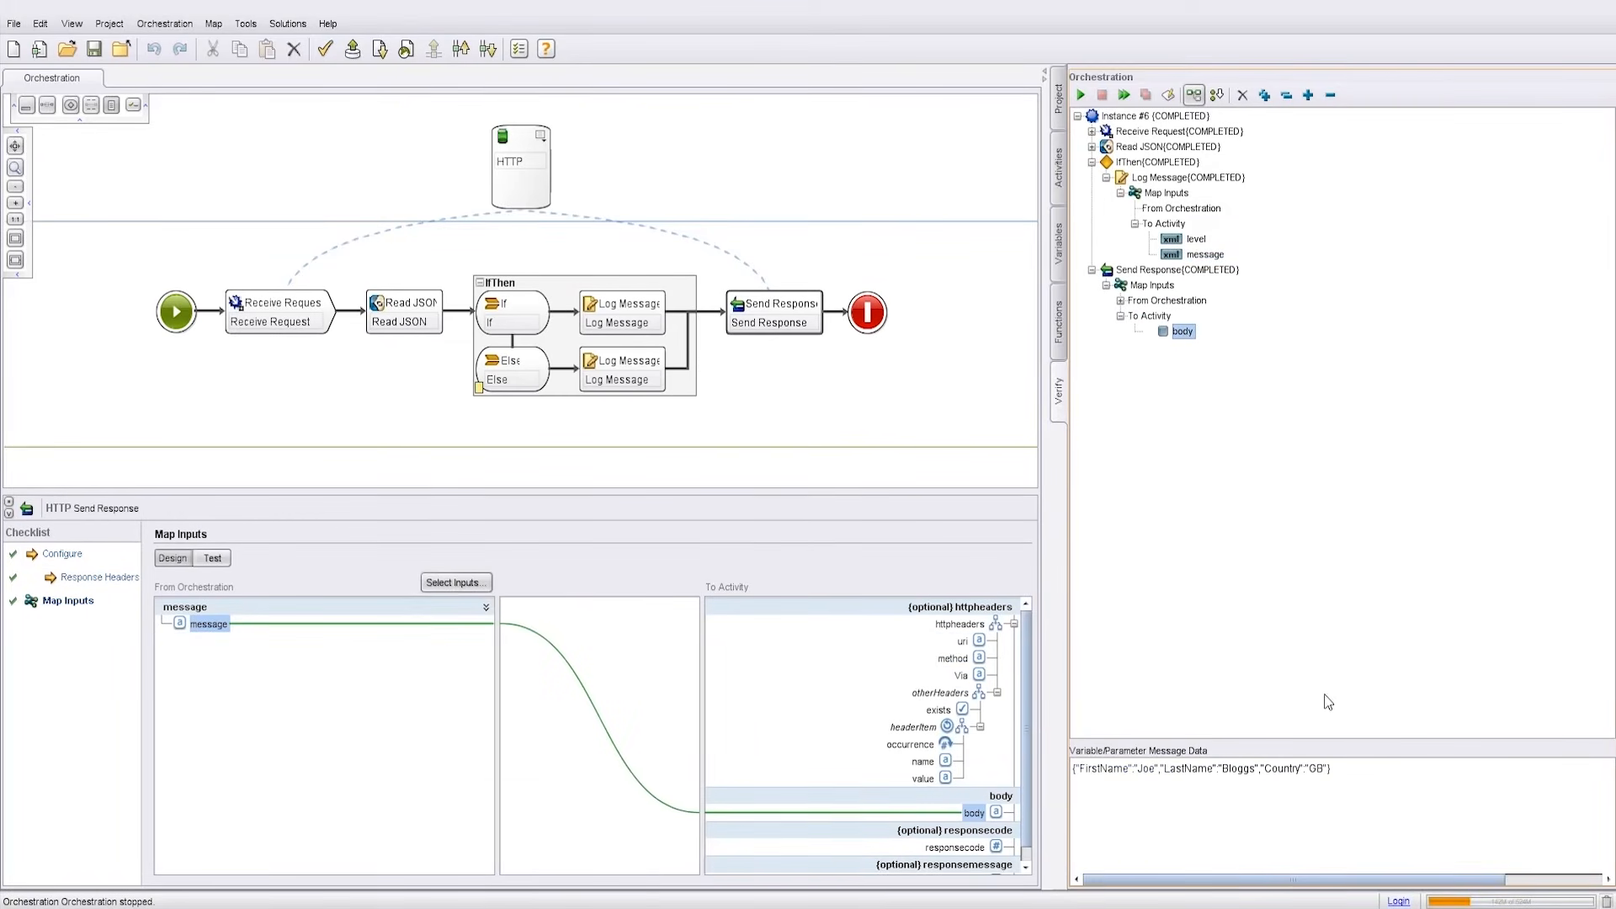
drag(1331, 769, 1073, 769)
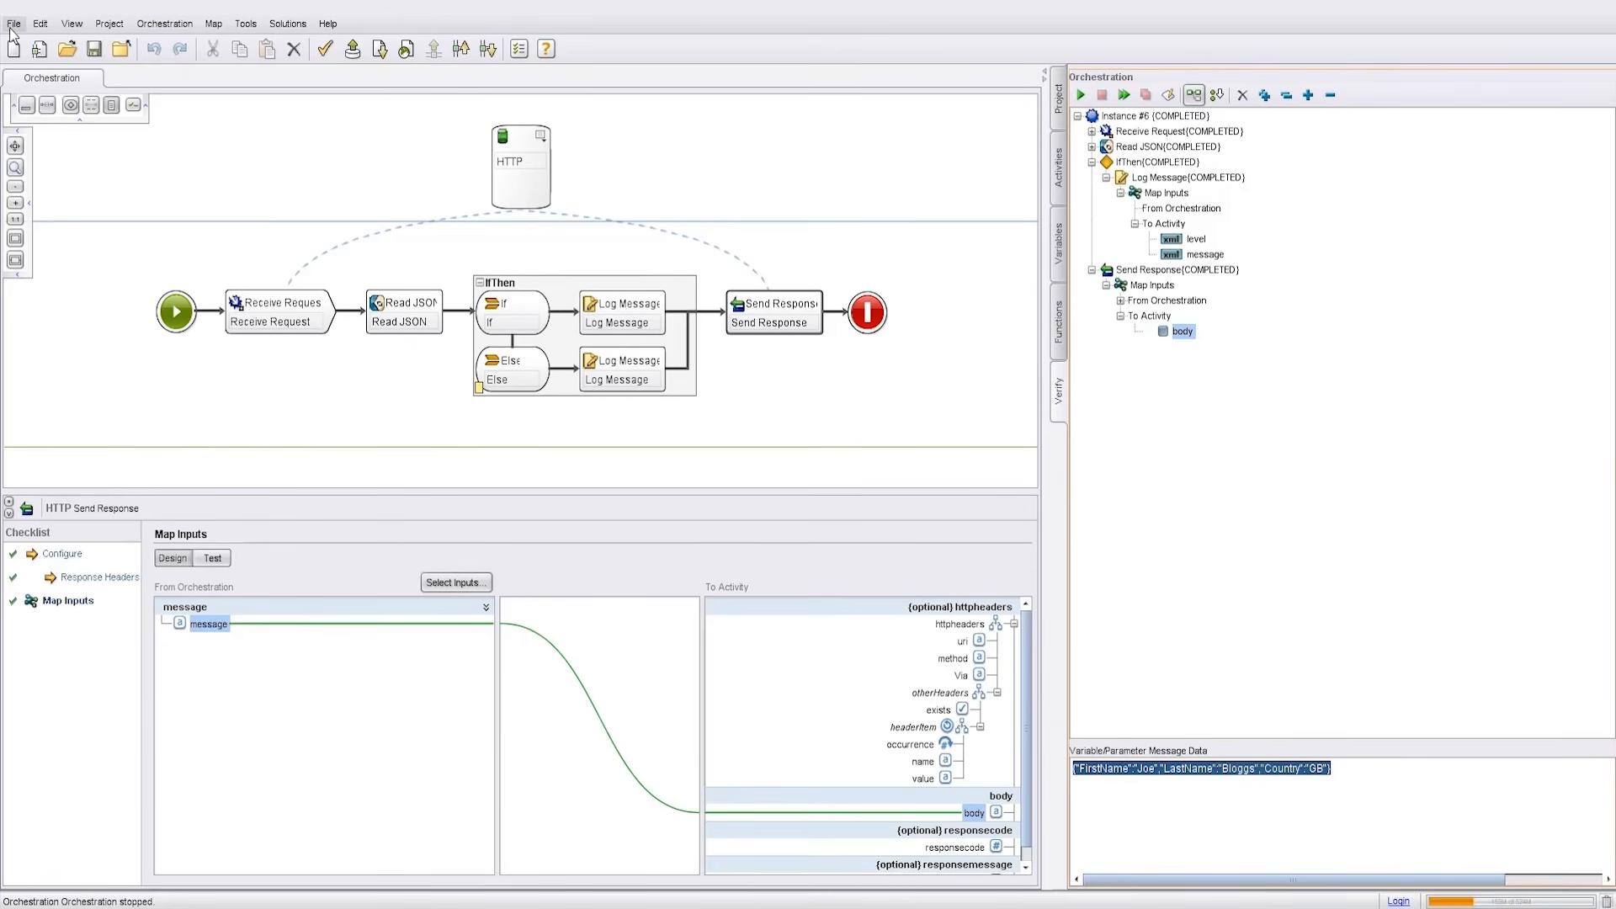
Step: Save the project and export it as Demo.par, replacing the existing file
click(15, 25)
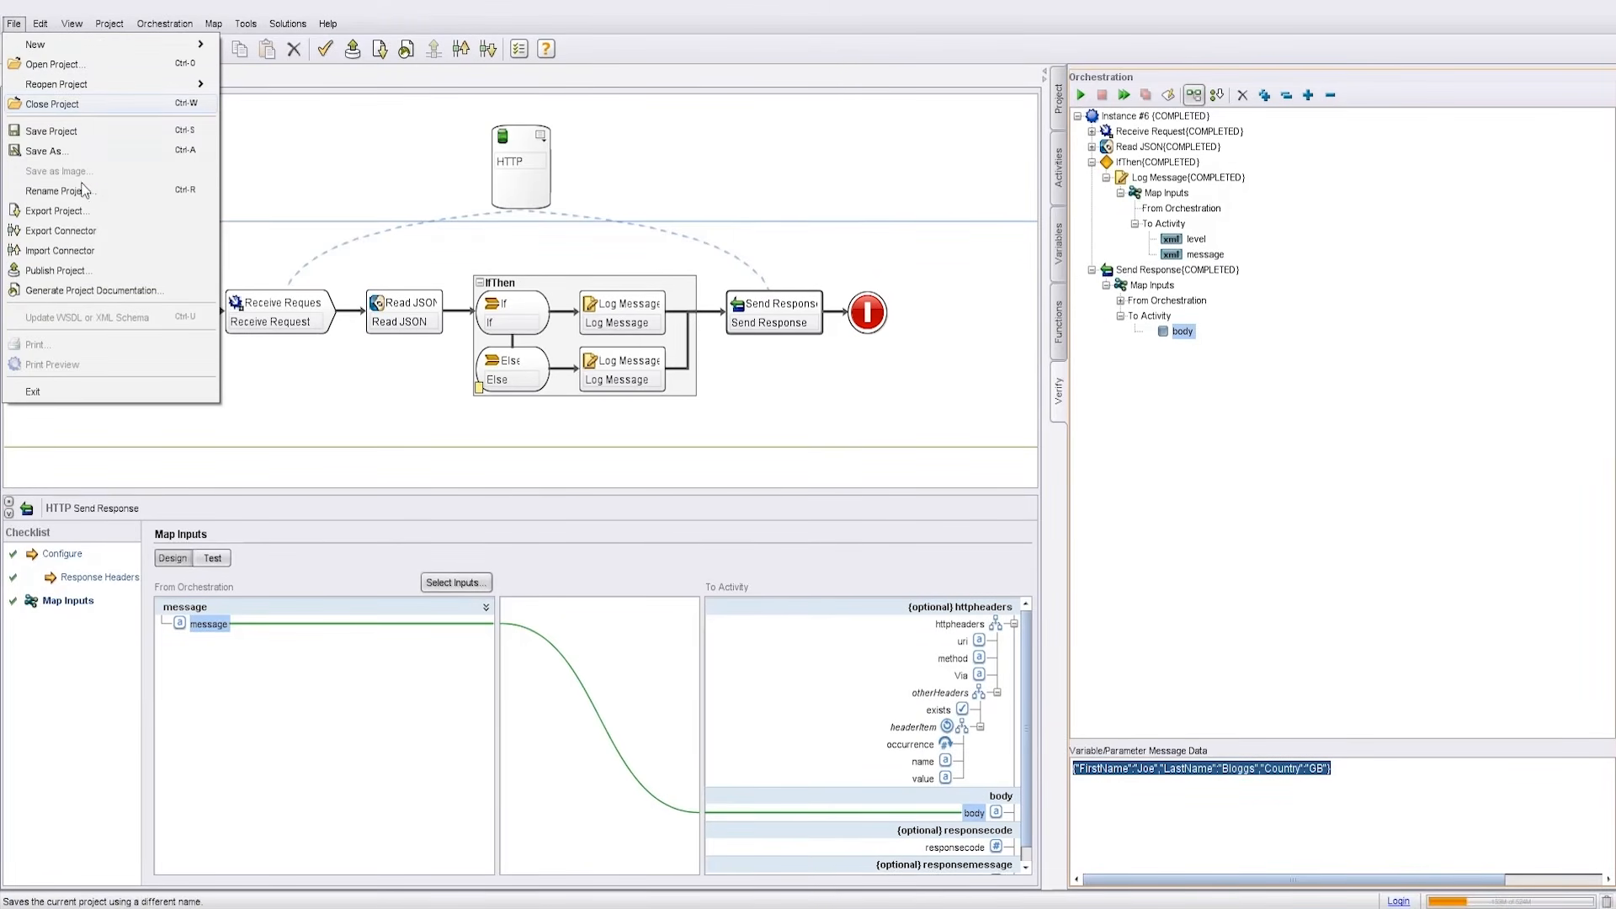
click(84, 212)
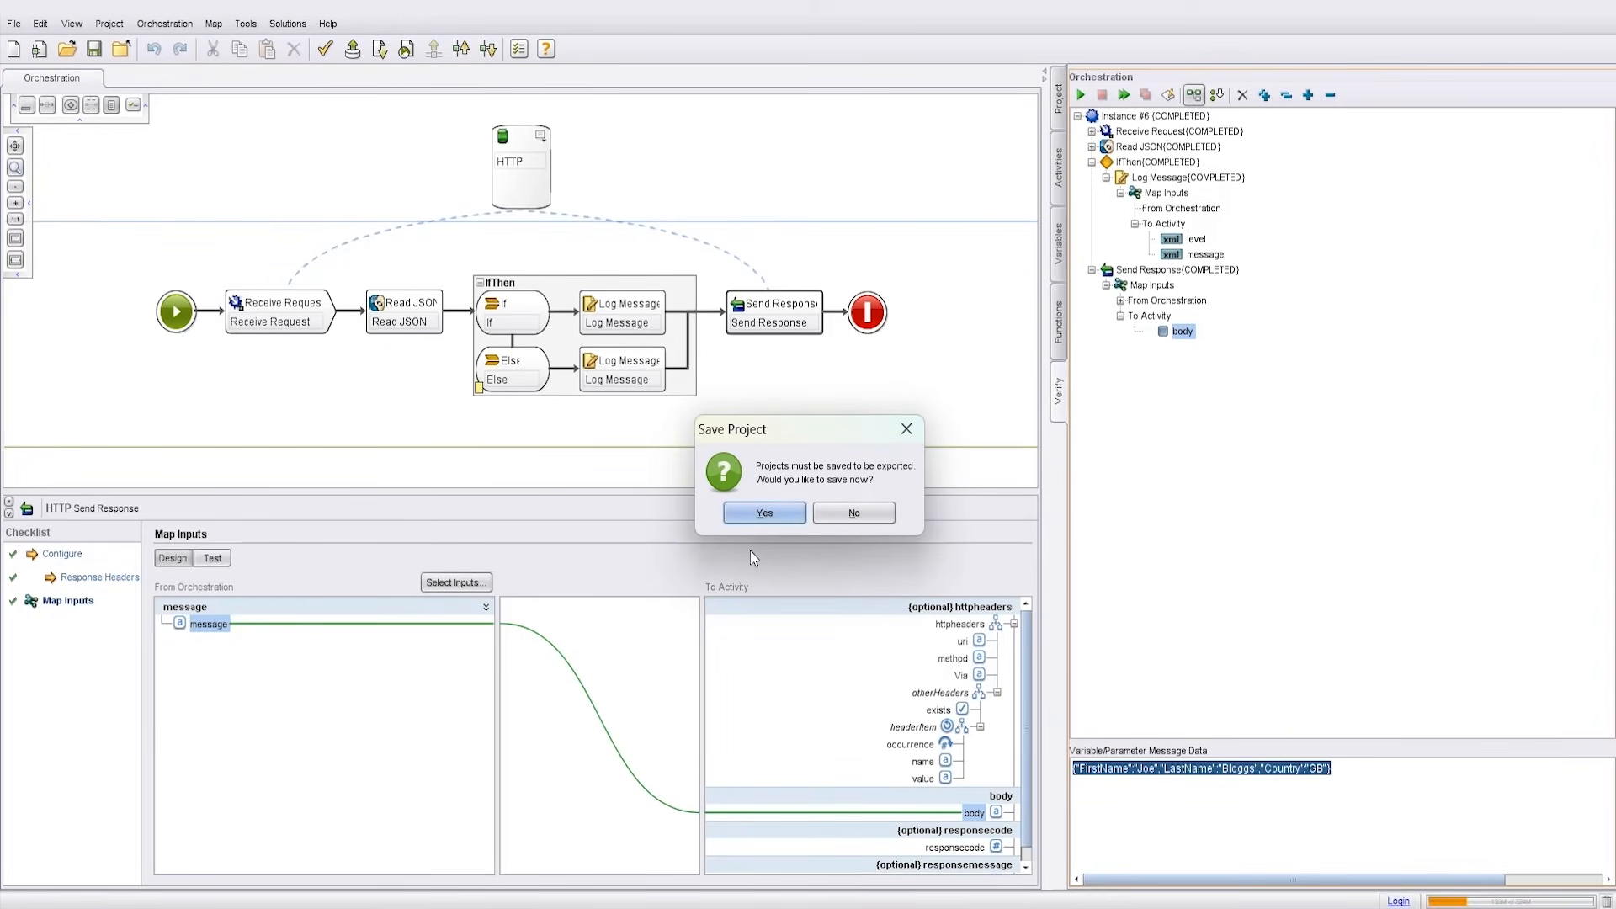
click(776, 515)
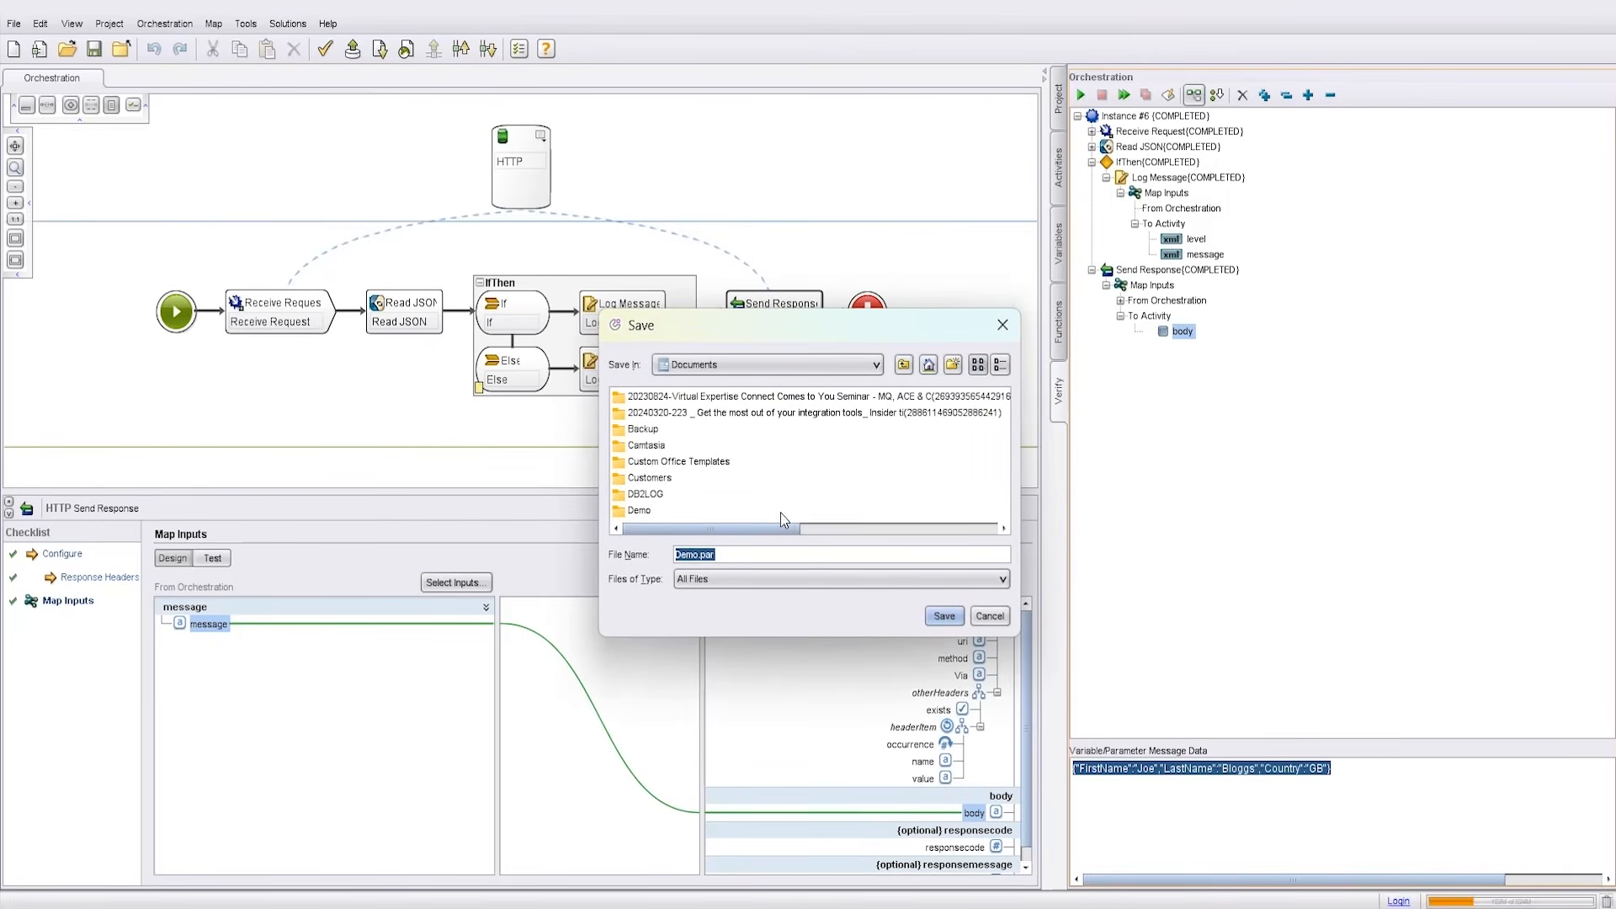
click(957, 618)
click(791, 488)
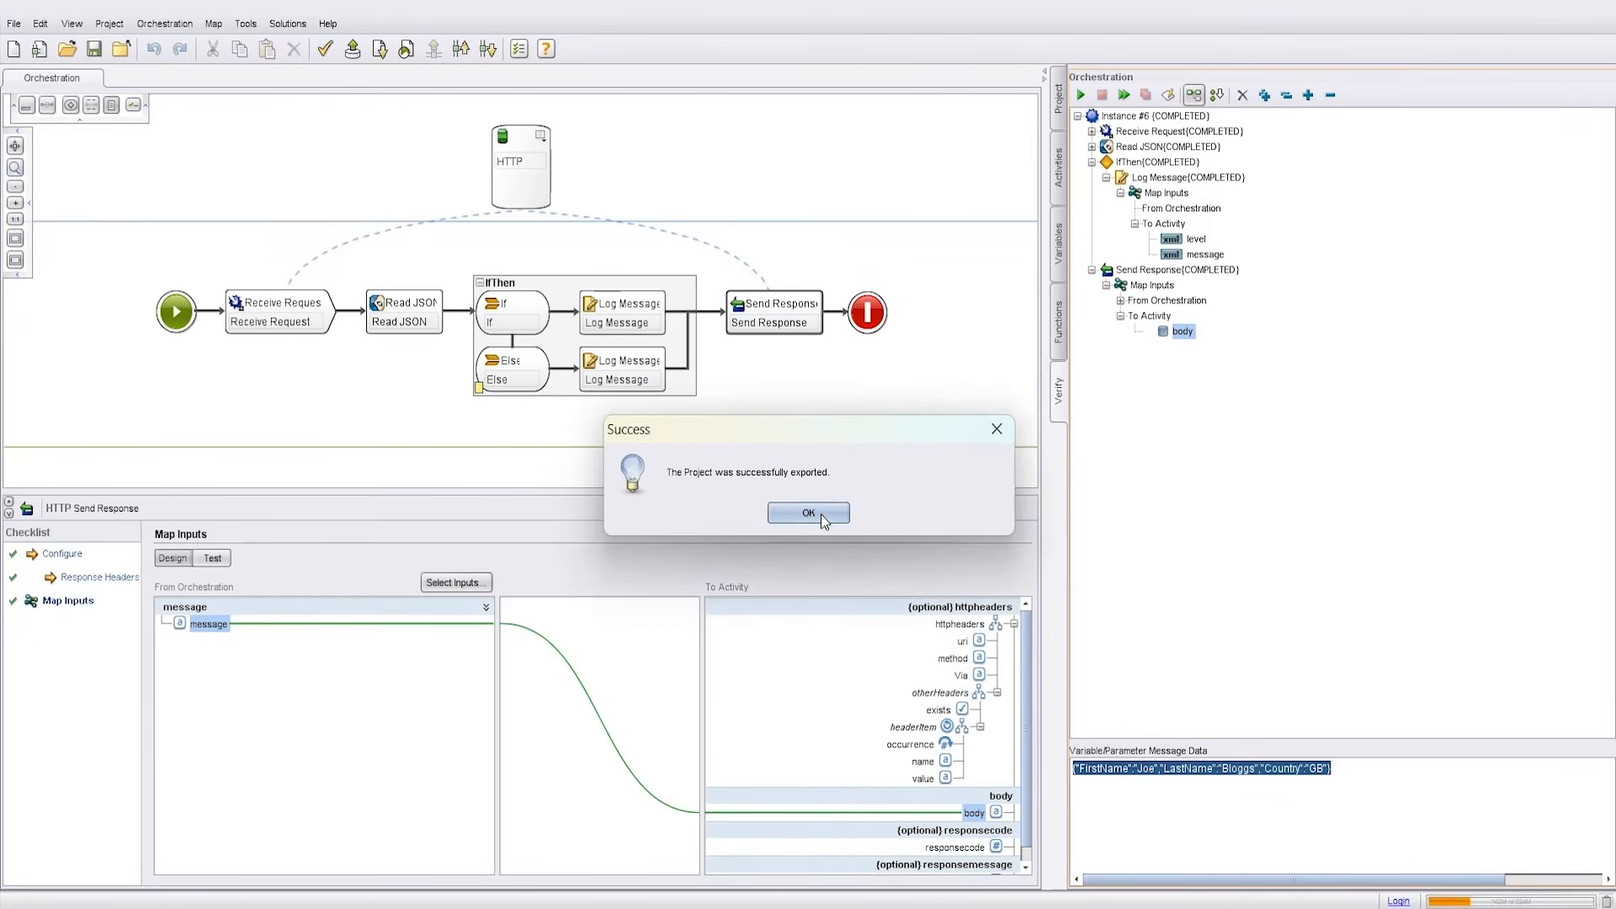
click(821, 513)
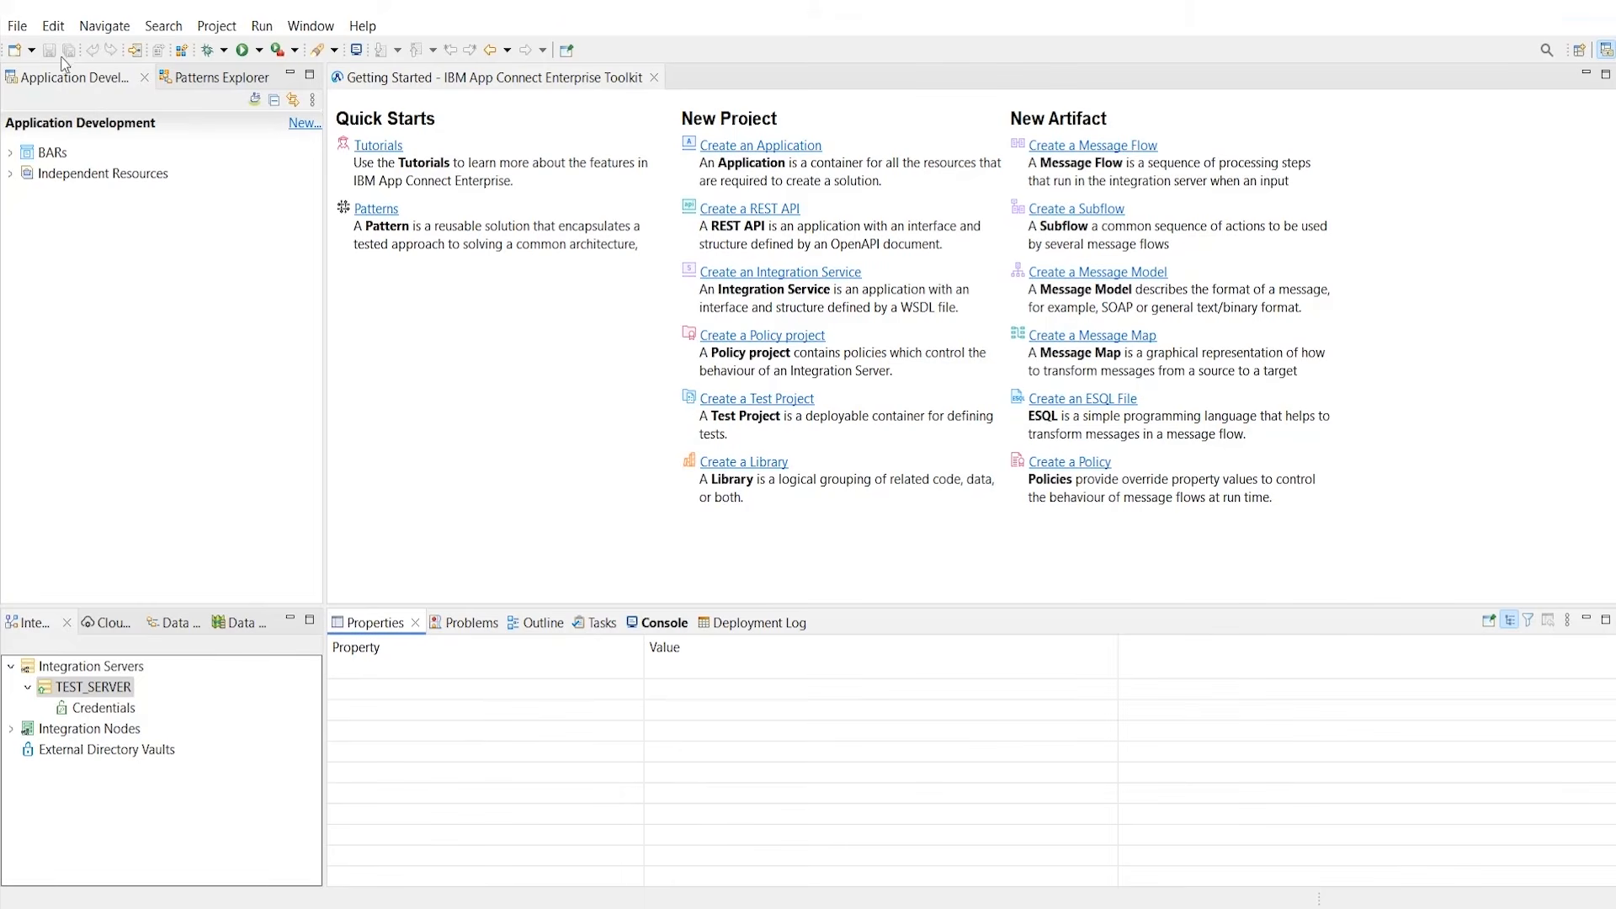
Step: Convert Demo.par into a Demo application with the App Connect Professional PAR import wizard
click(27, 29)
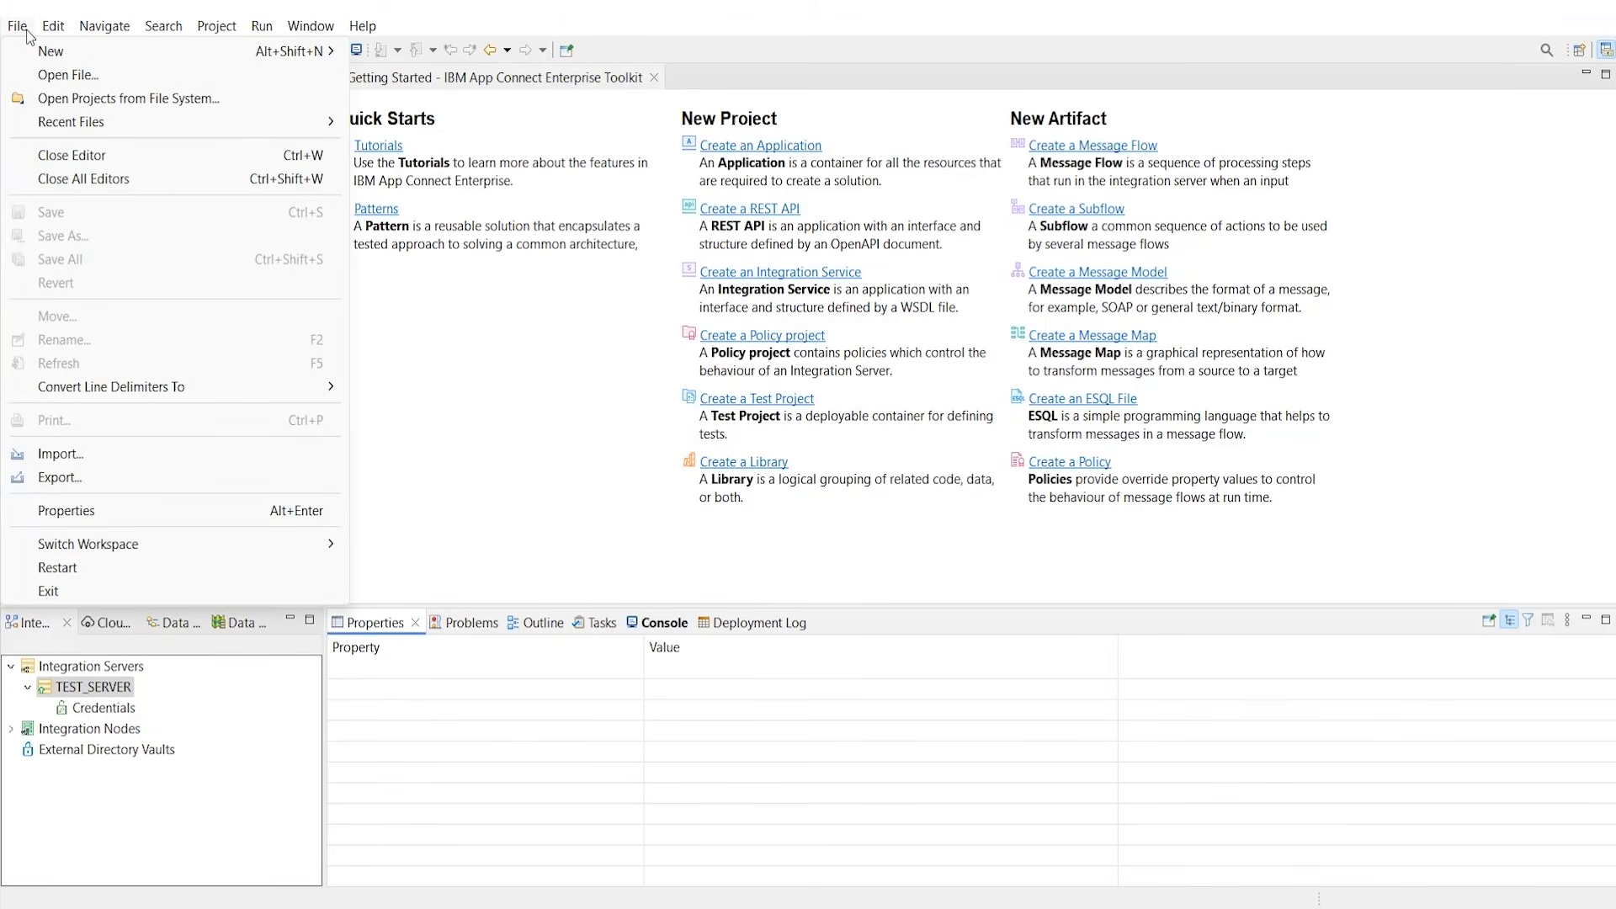
click(202, 454)
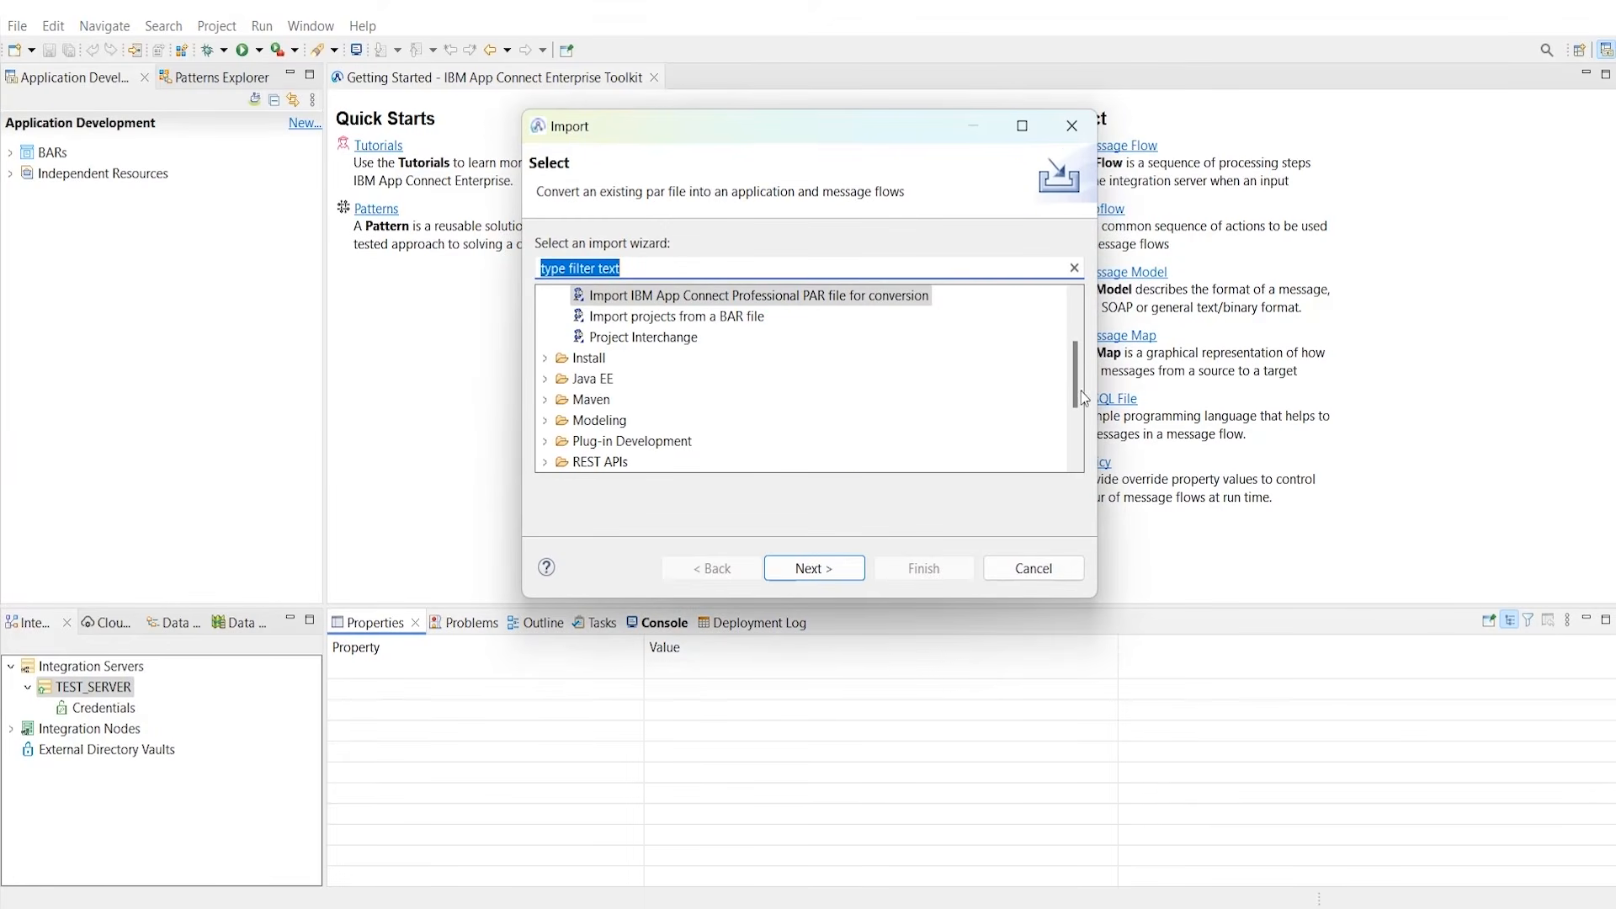
drag(1082, 389, 1084, 377)
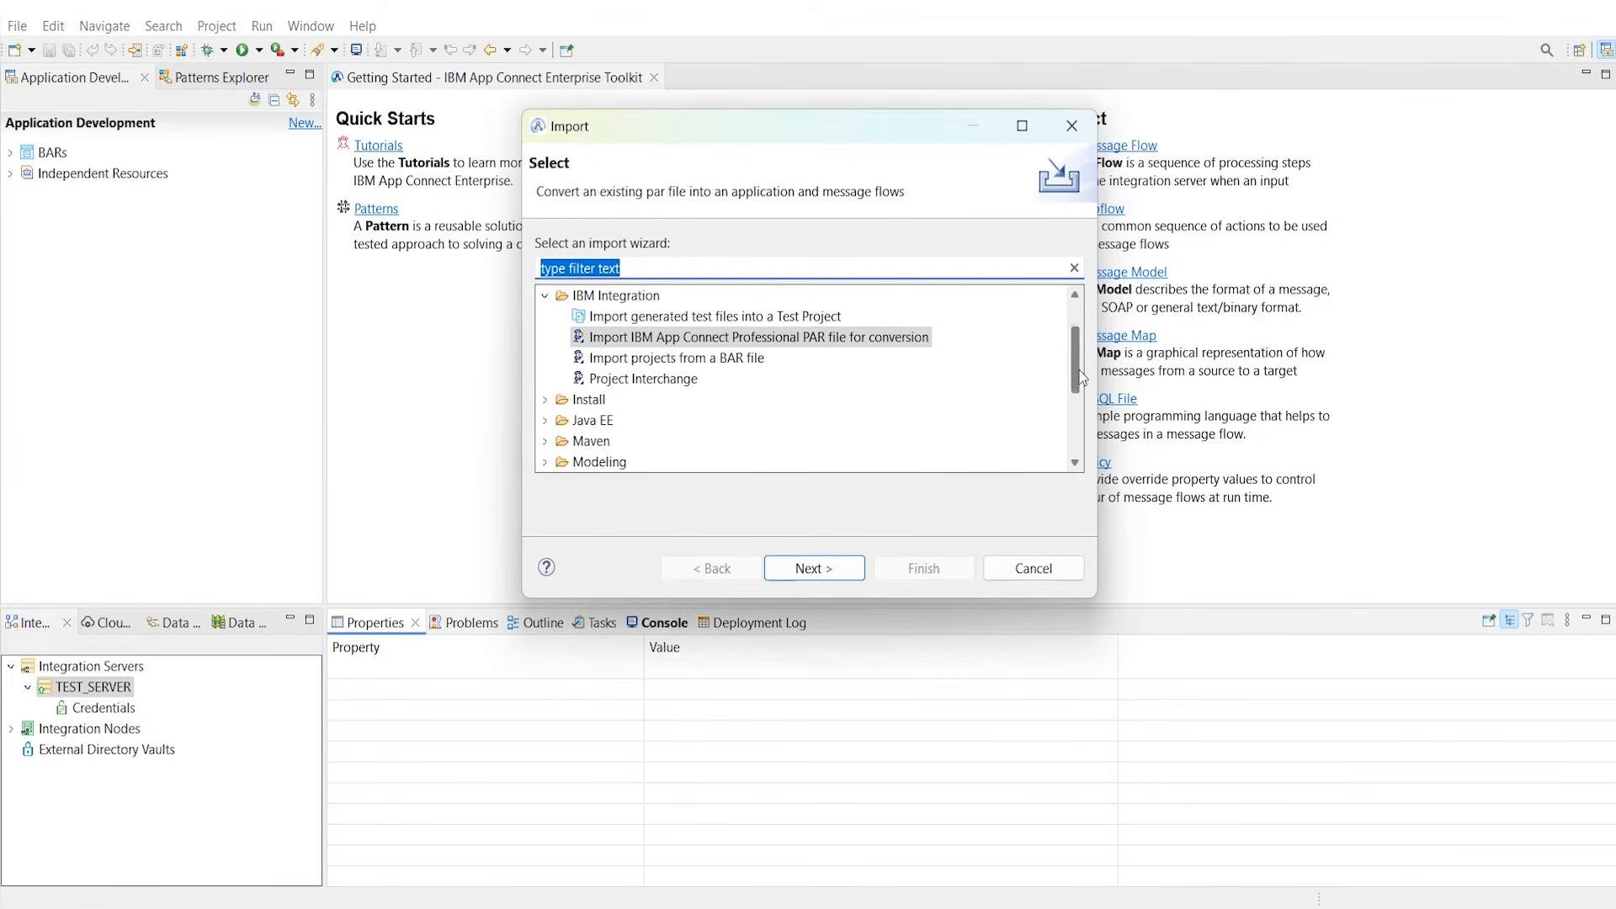
click(820, 569)
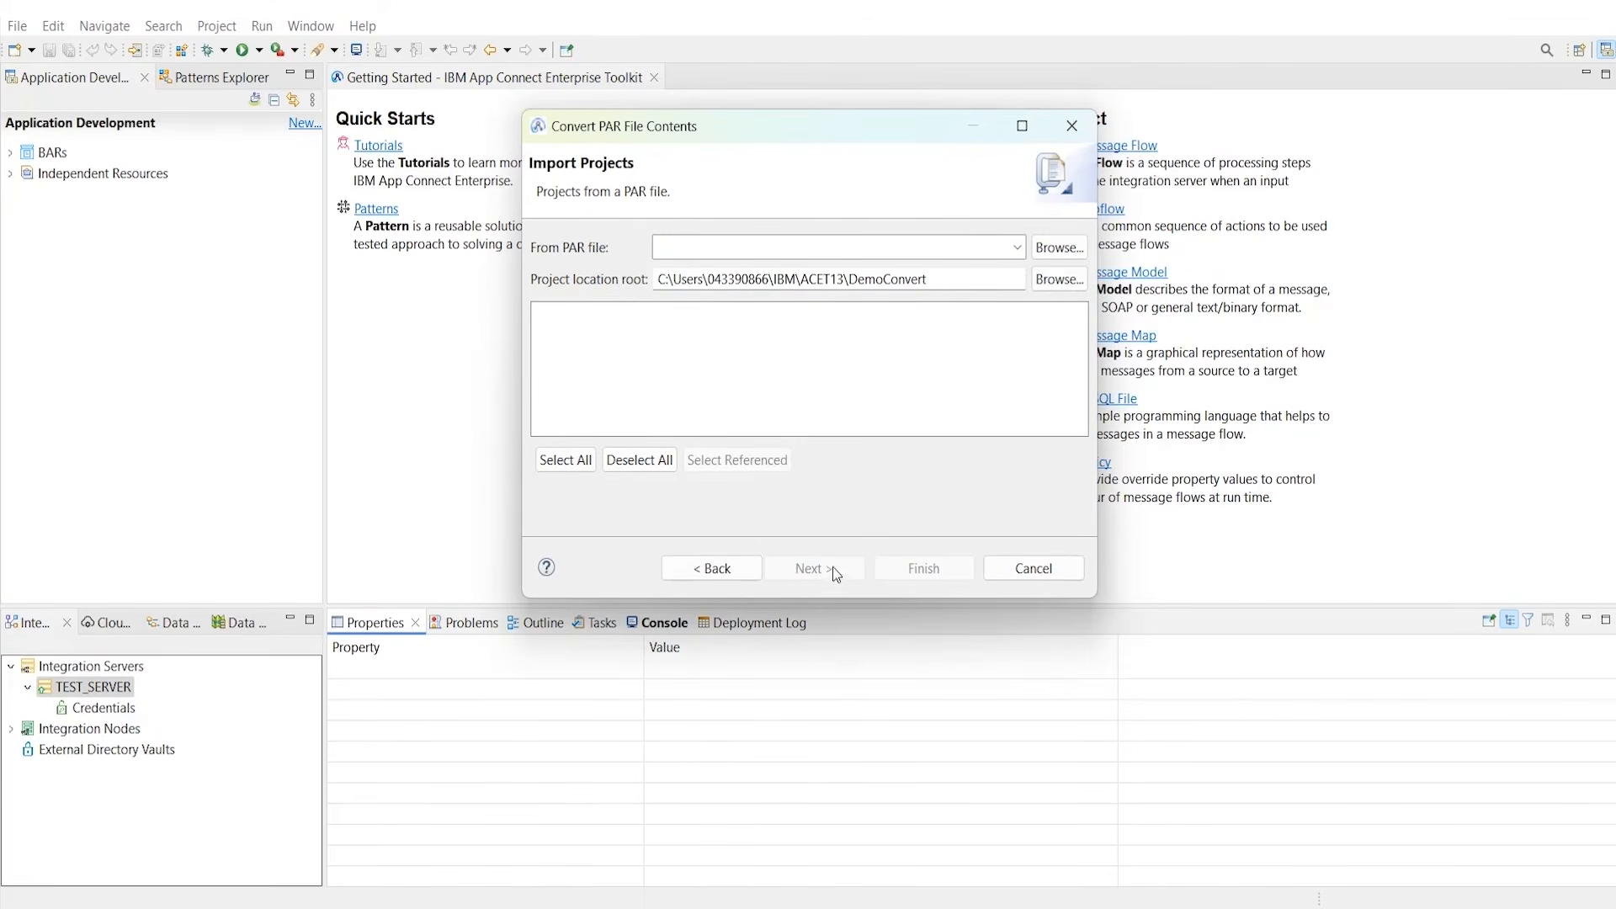
click(1053, 247)
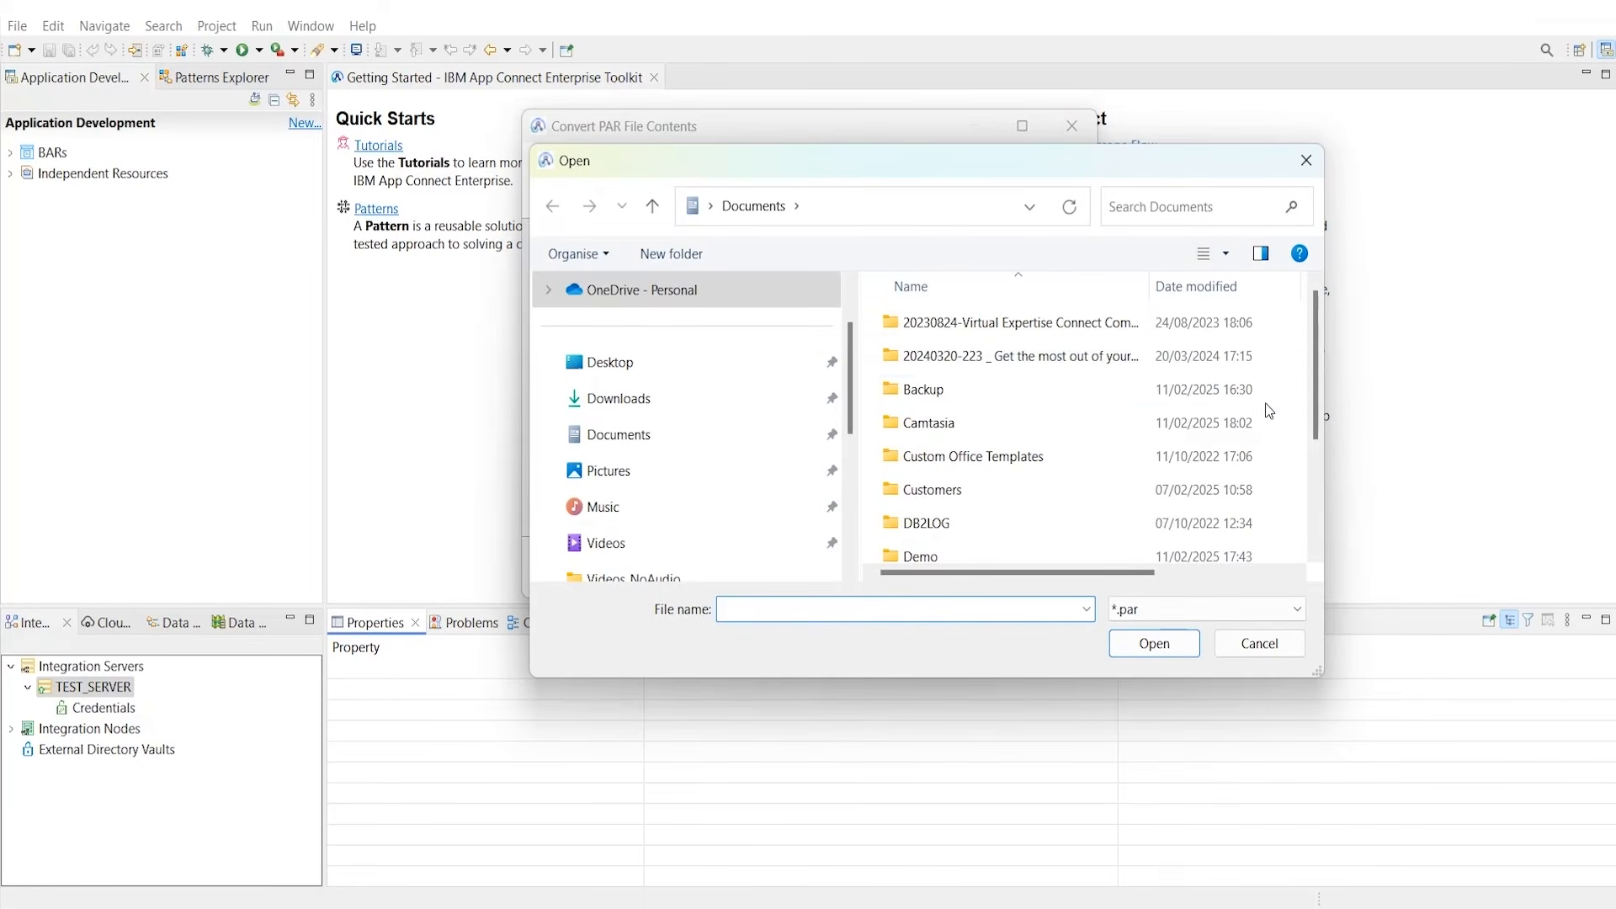
drag(1315, 391, 1285, 552)
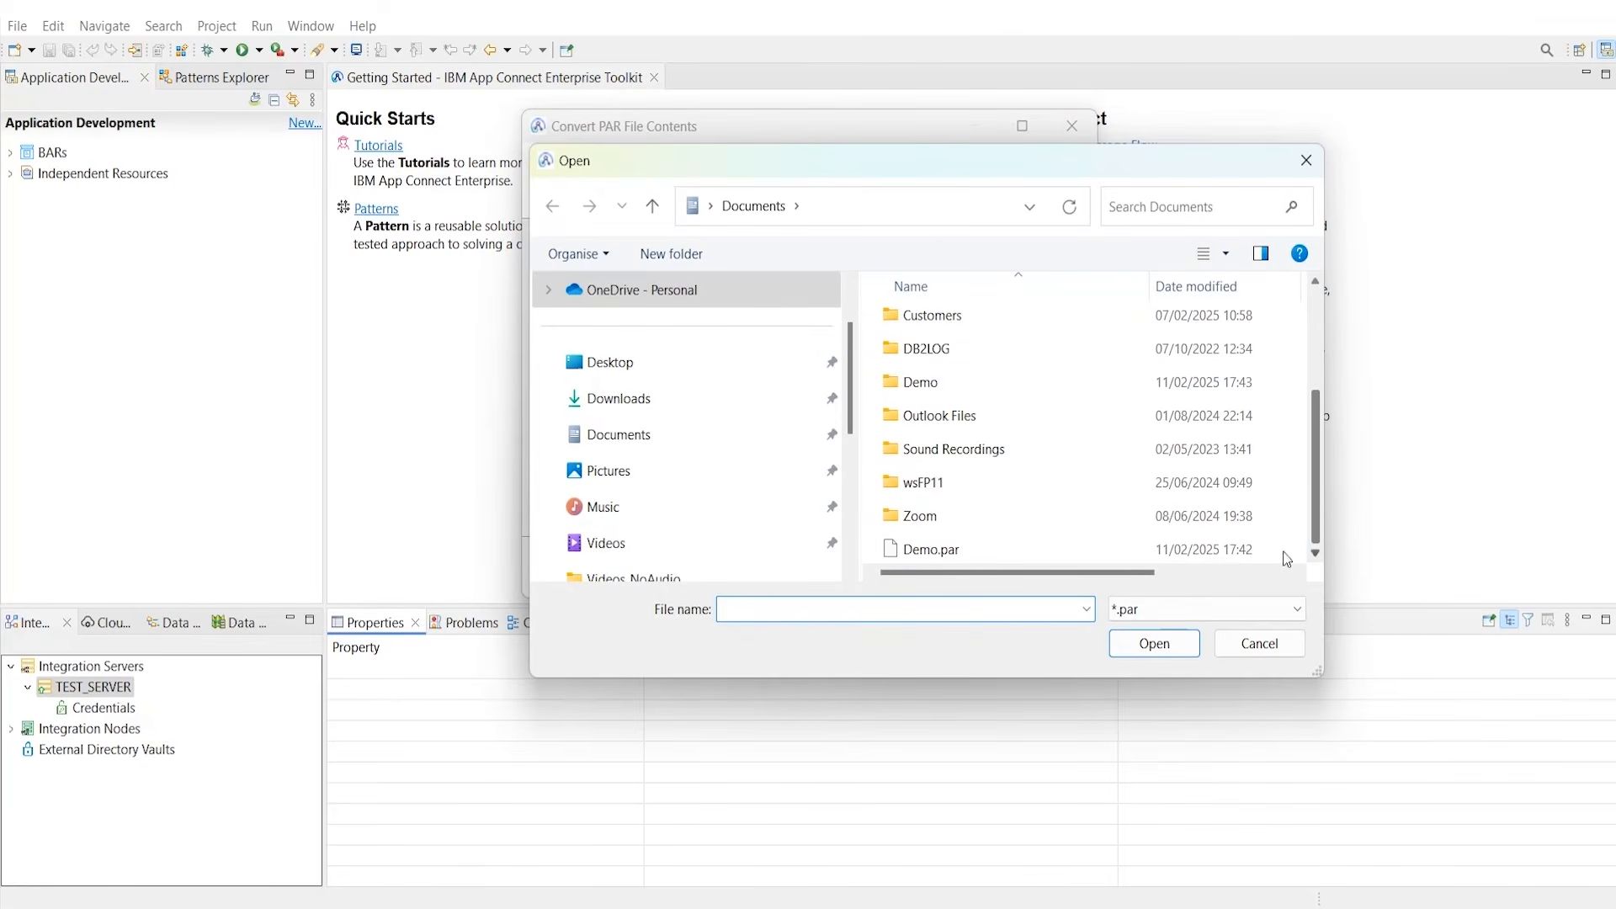
click(952, 553)
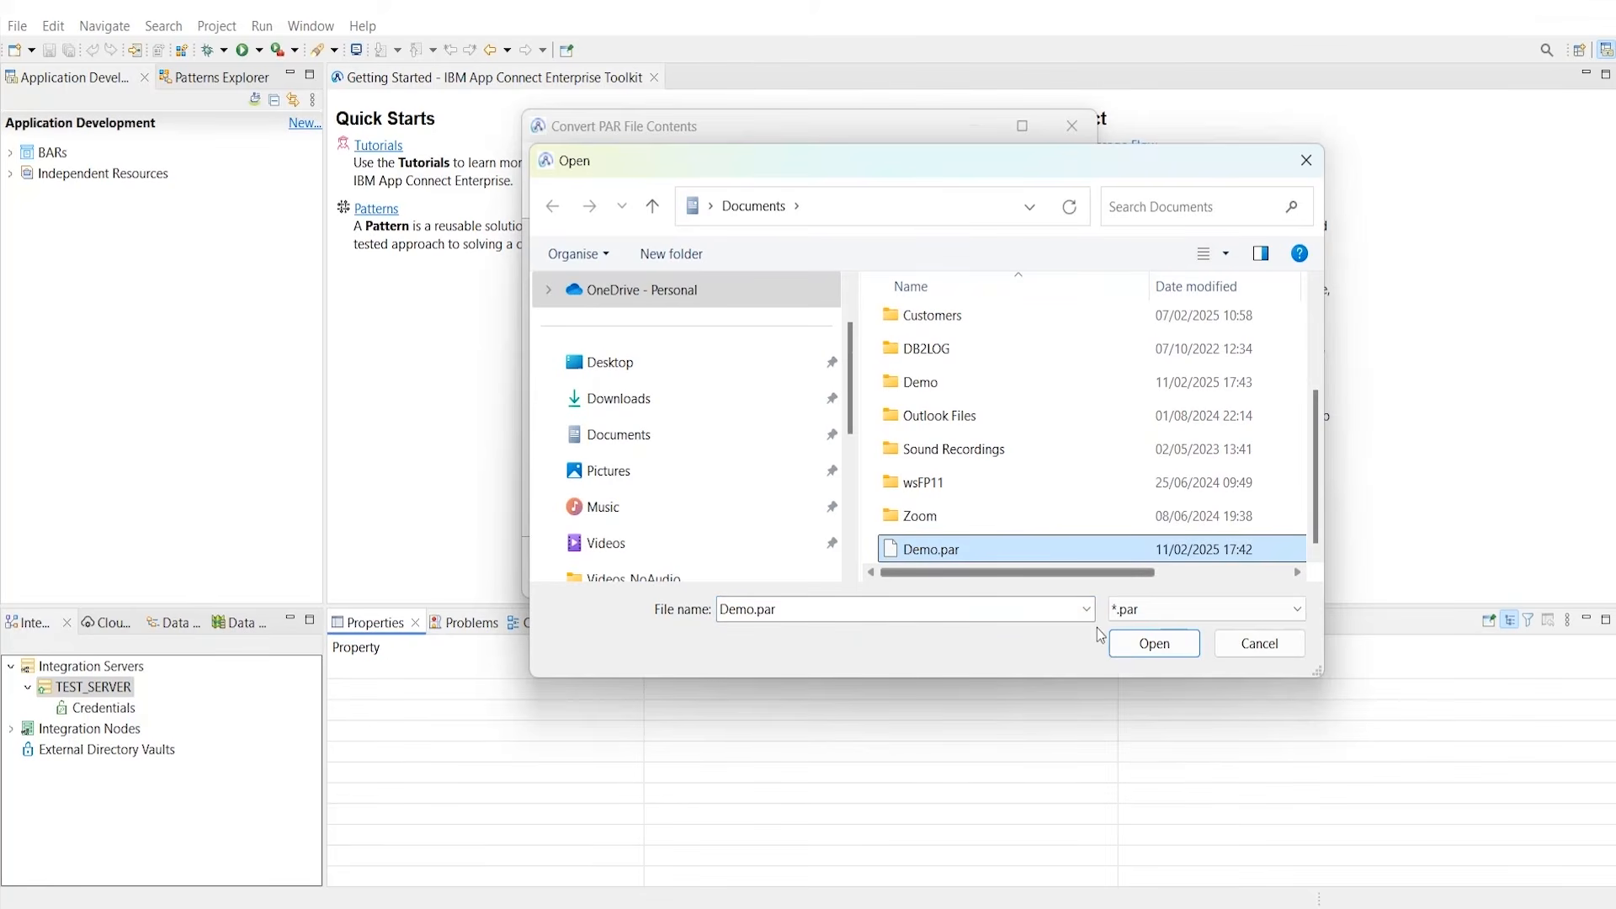
click(1159, 659)
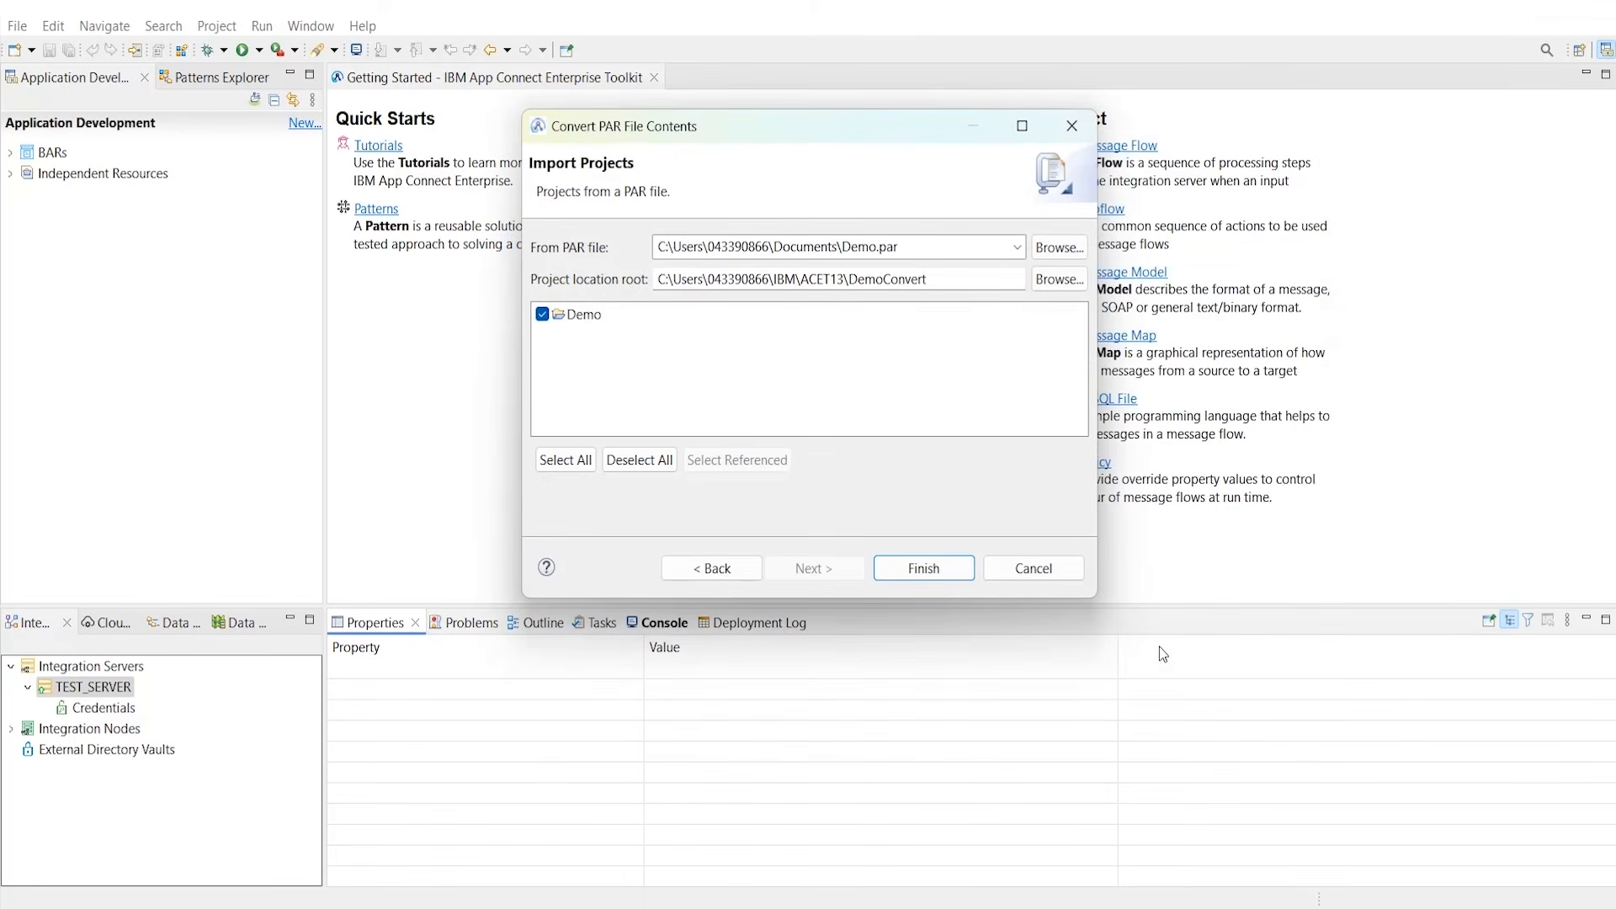
click(929, 565)
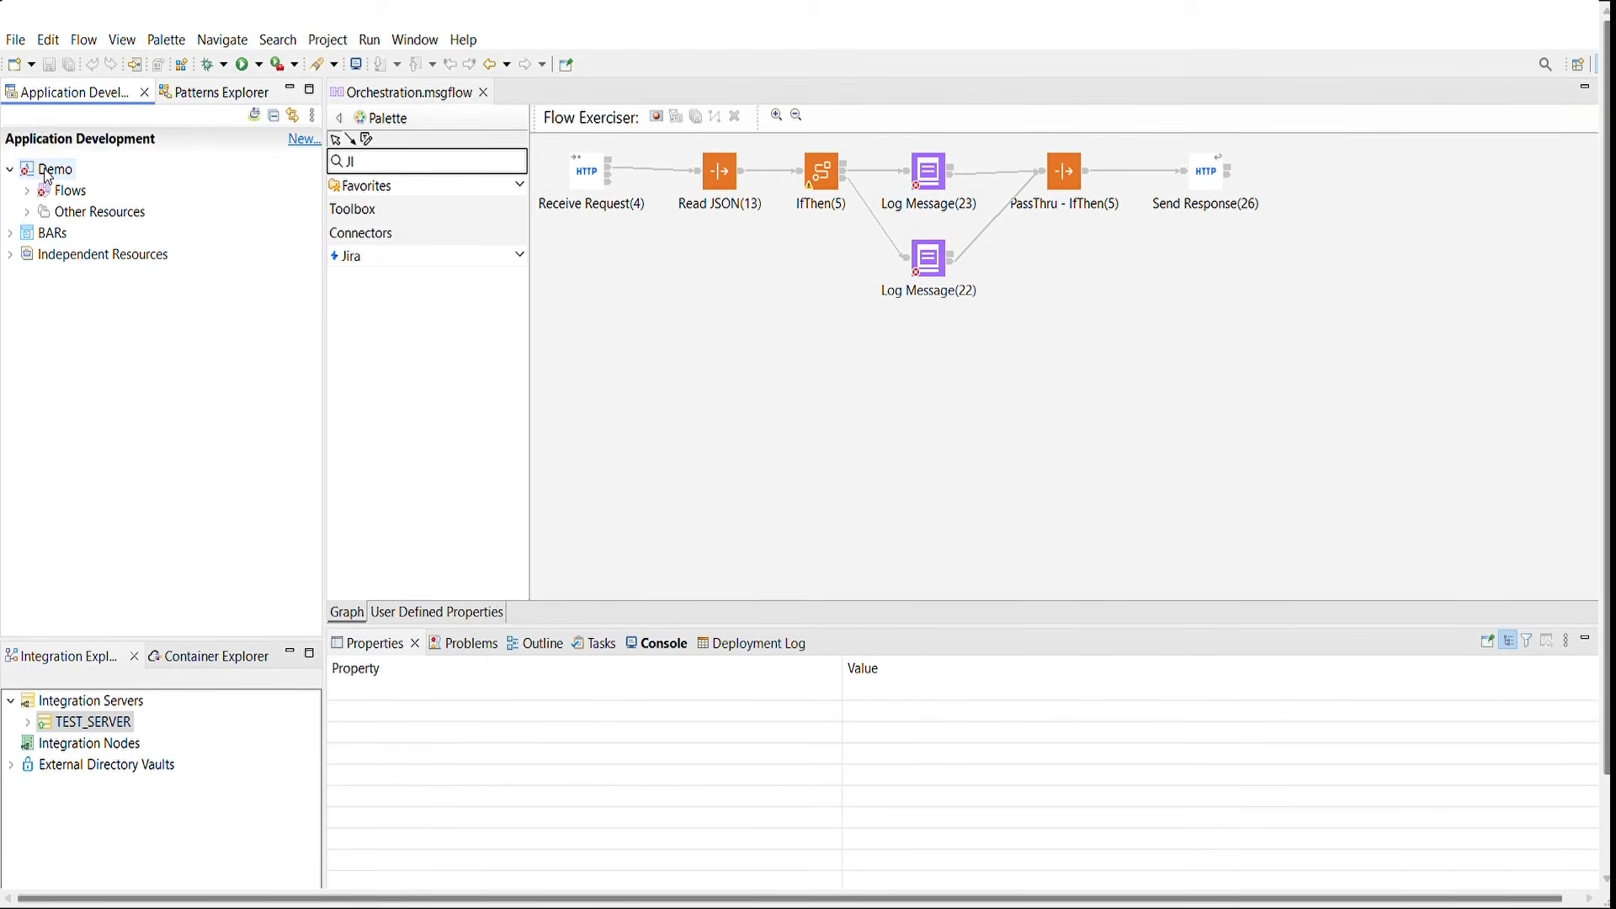
Step: Open Demo's Orchestration.msgflow and expand Other Resources to show the documents folder and import.log
click(28, 191)
click(91, 217)
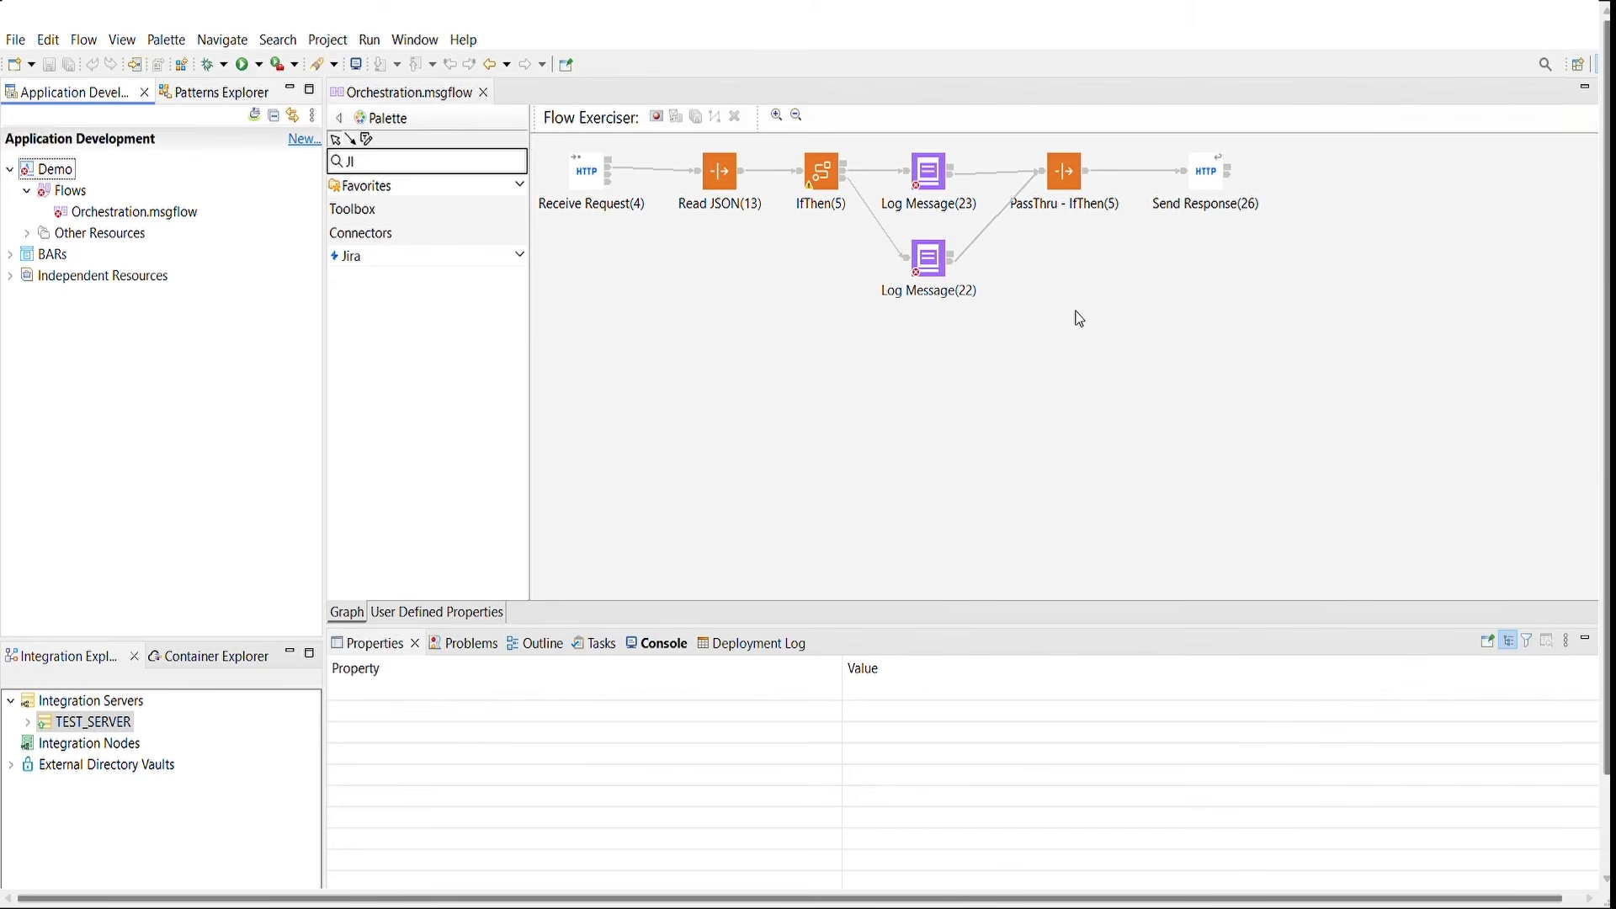
mouse_move(935, 205)
click(26, 233)
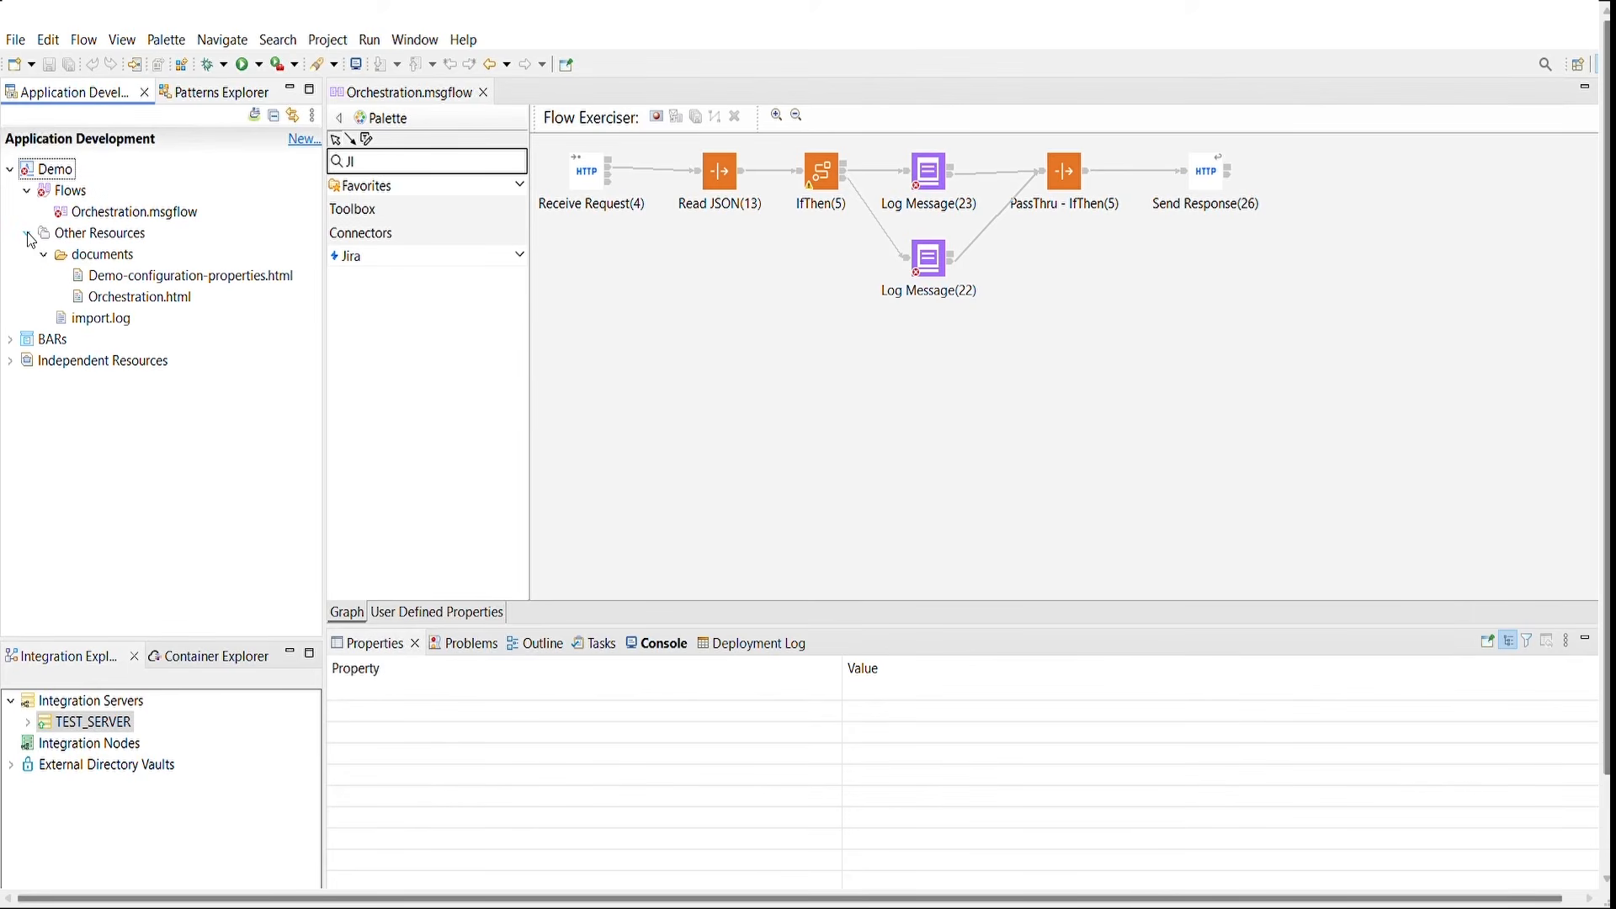
Step: View Orchestration.html in the web browser and scroll down to its Read JSON and IfThen sections
right_click(131, 296)
mouse_move(252, 359)
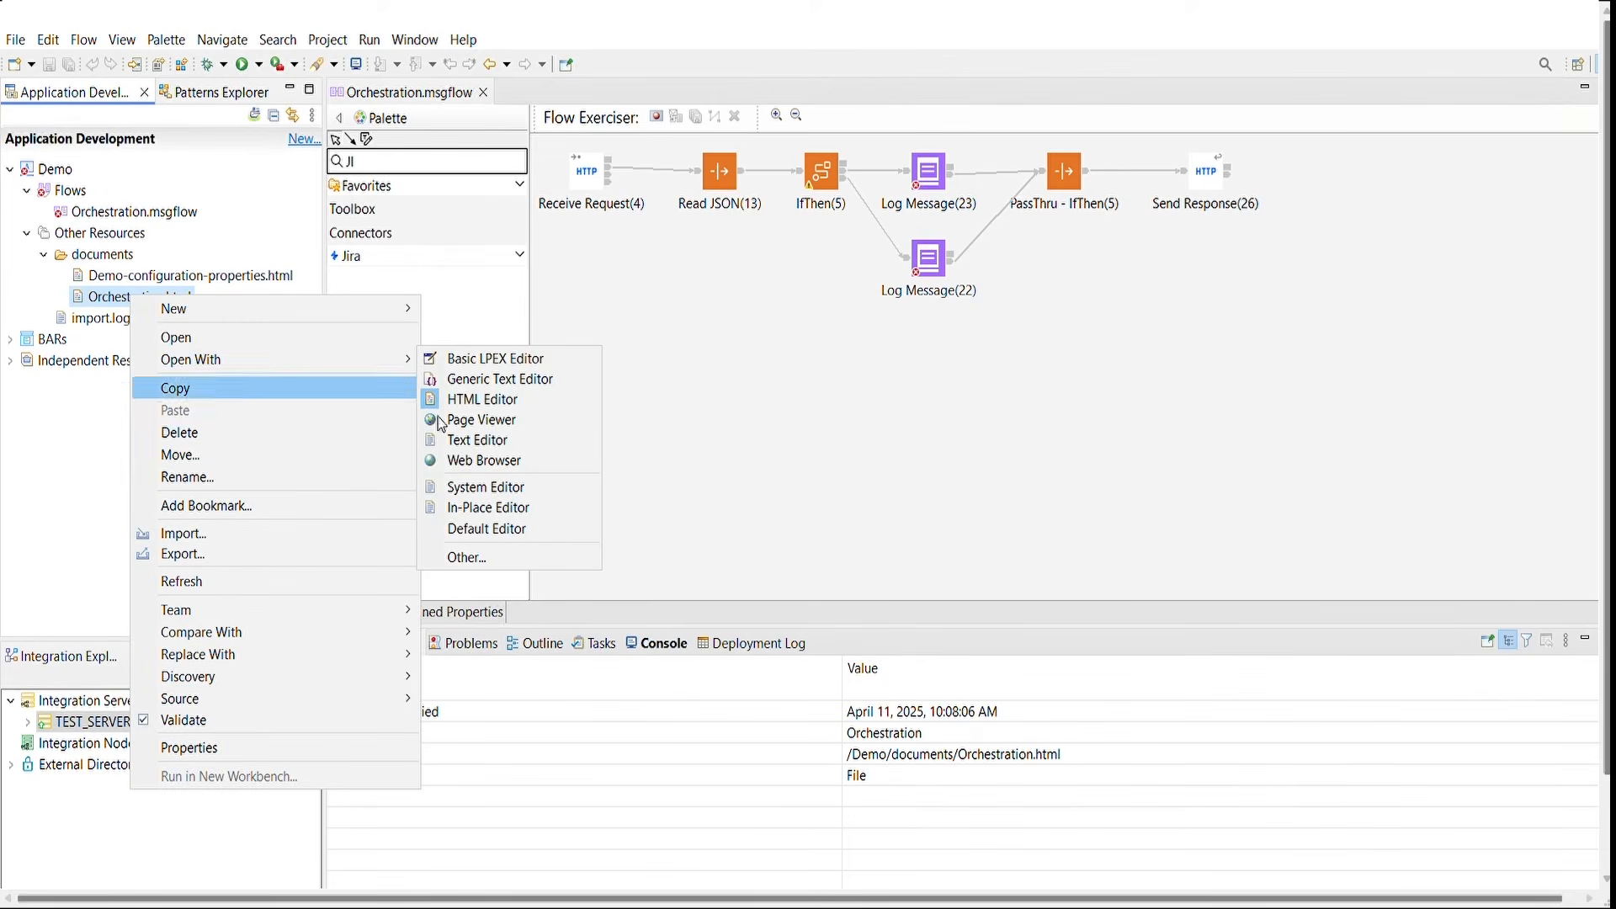
click(469, 461)
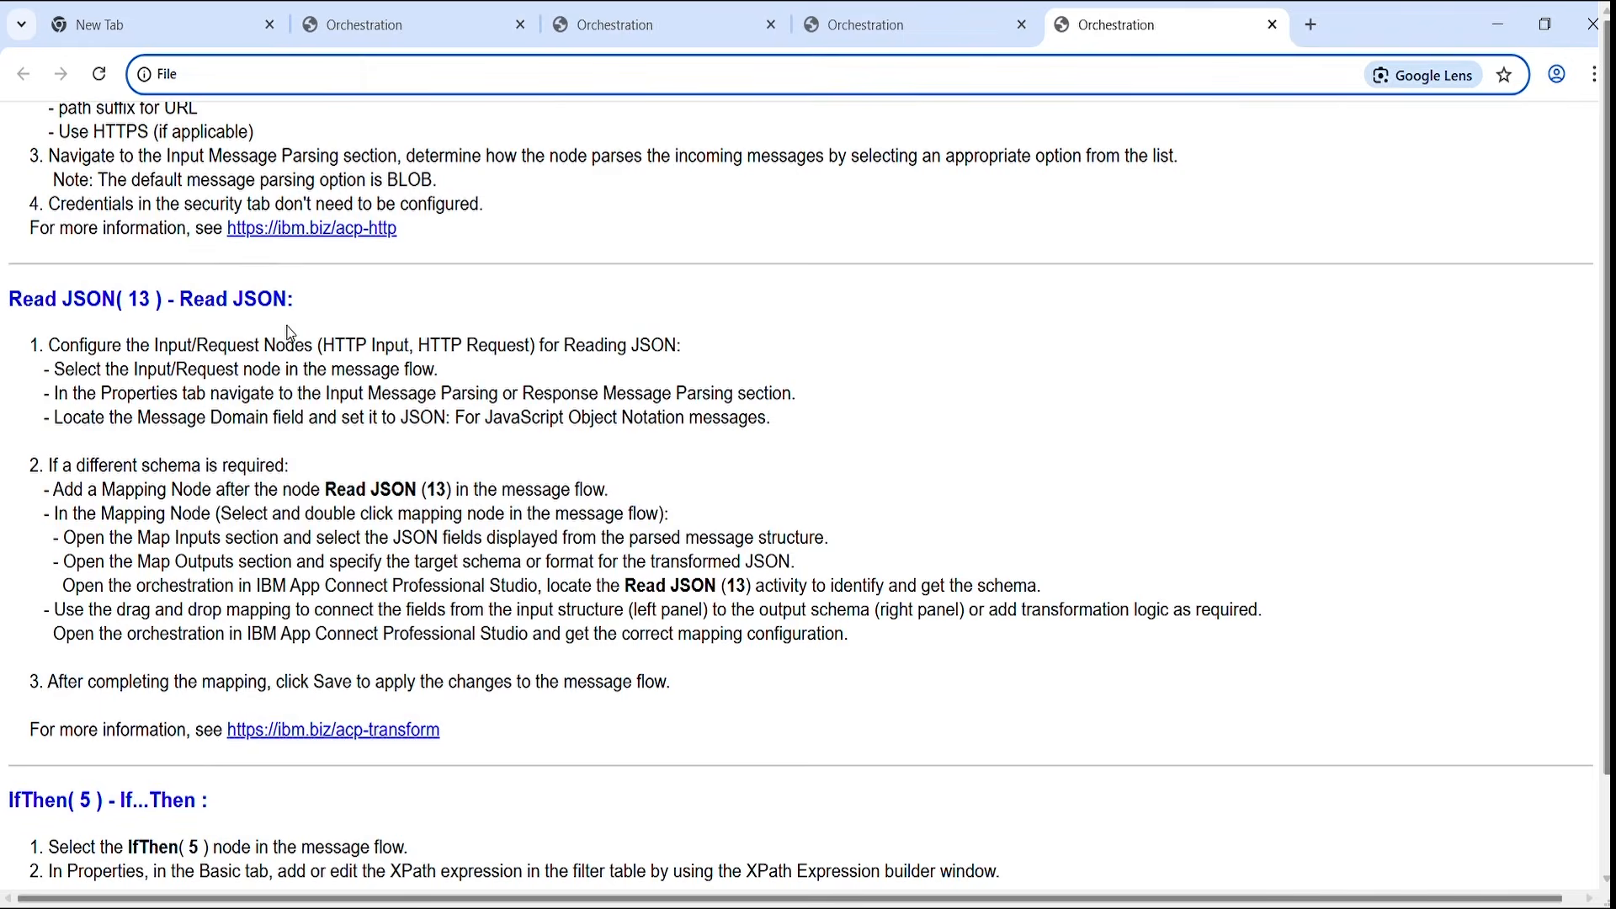
scroll(289, 334, down, 5)
scroll(290, 334, down, 3)
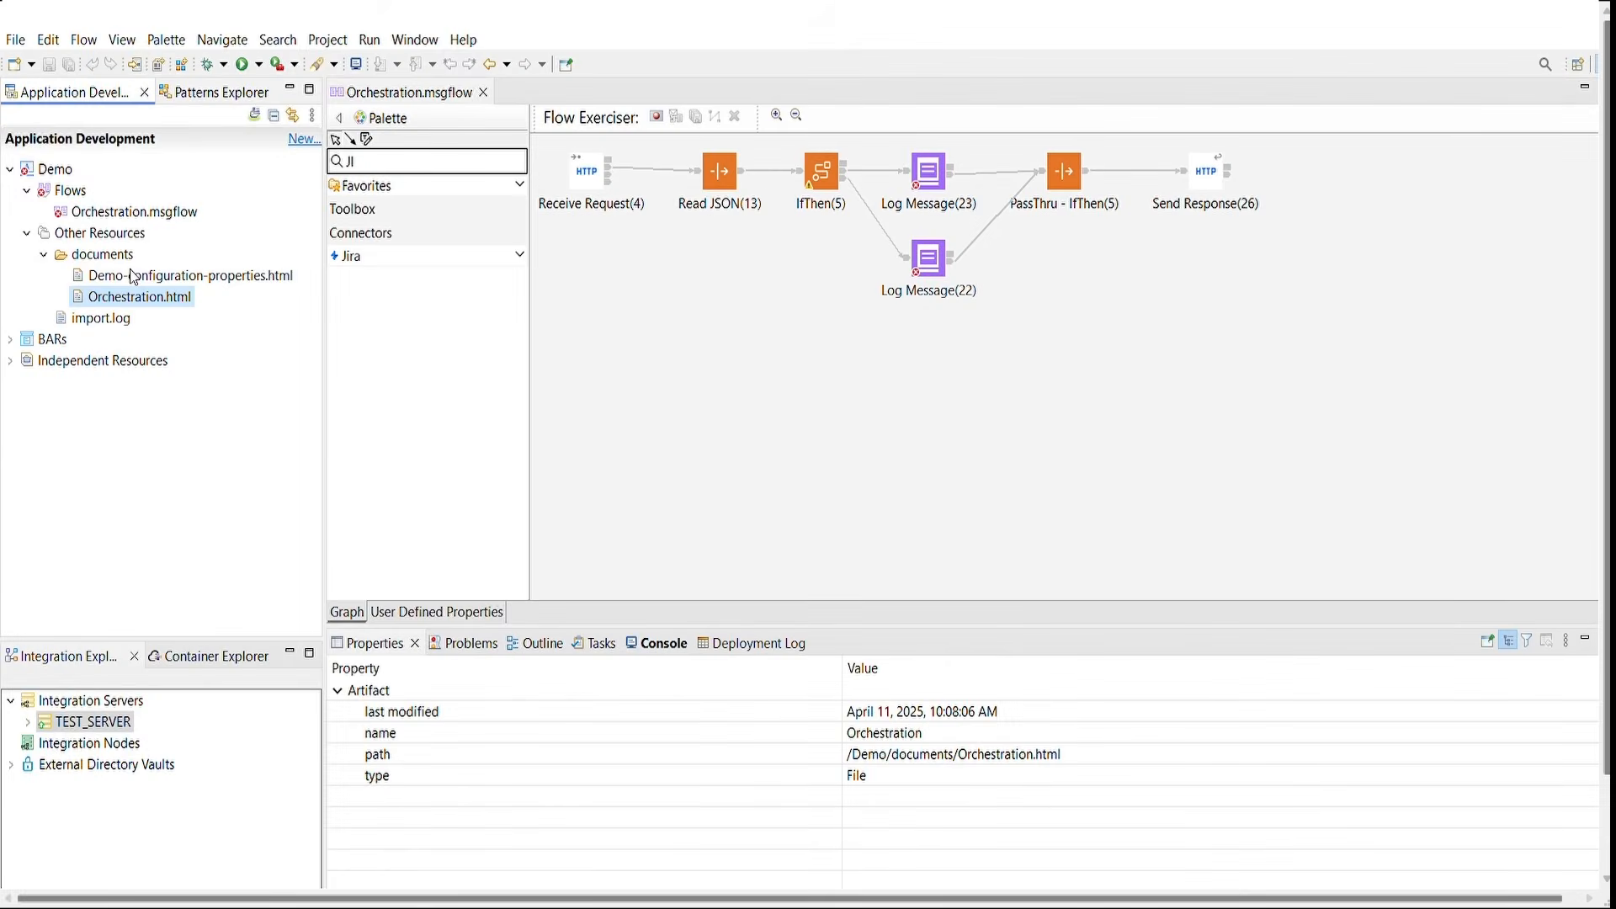
Step: Open the Log Message(22) conversion TODO task and follow its configuration guidance link
click(212, 278)
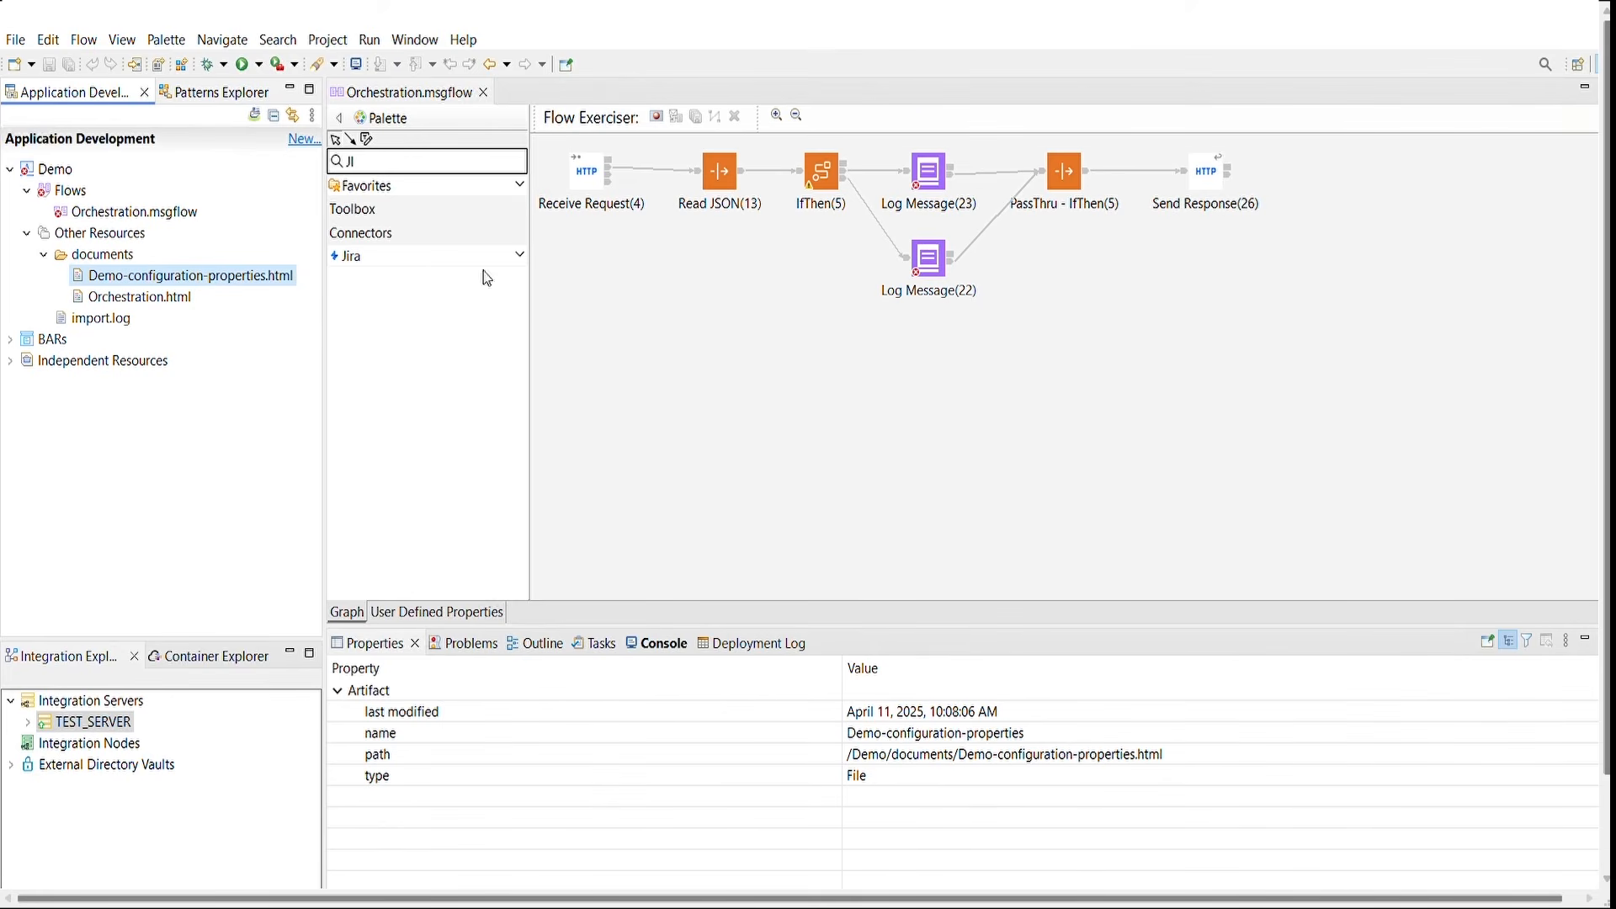
click(602, 644)
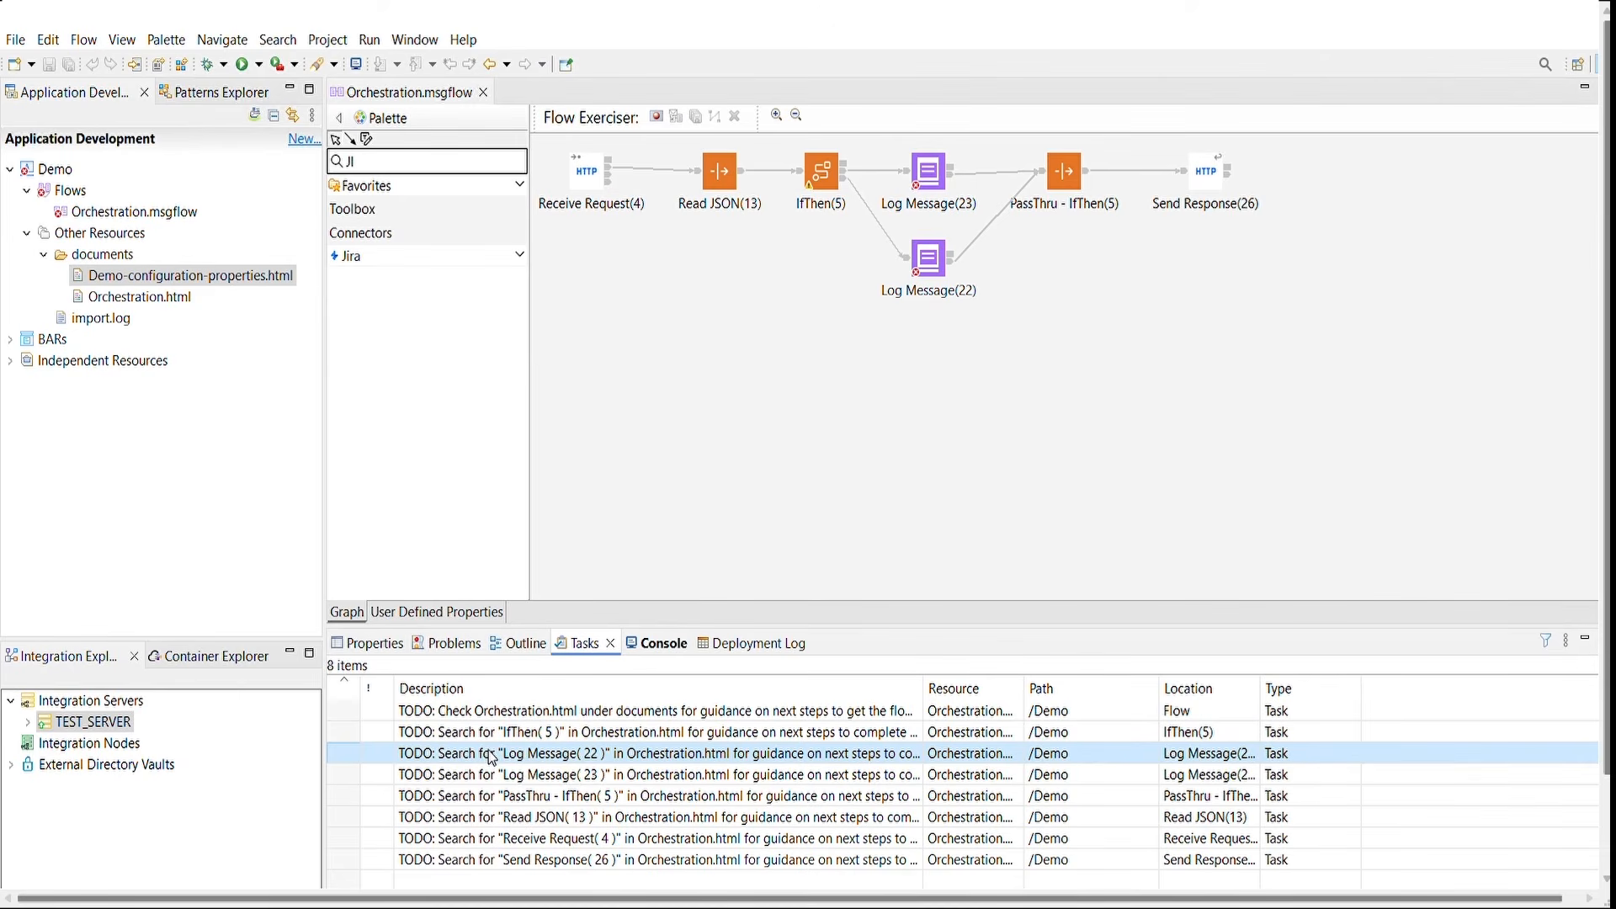
double_click(438, 759)
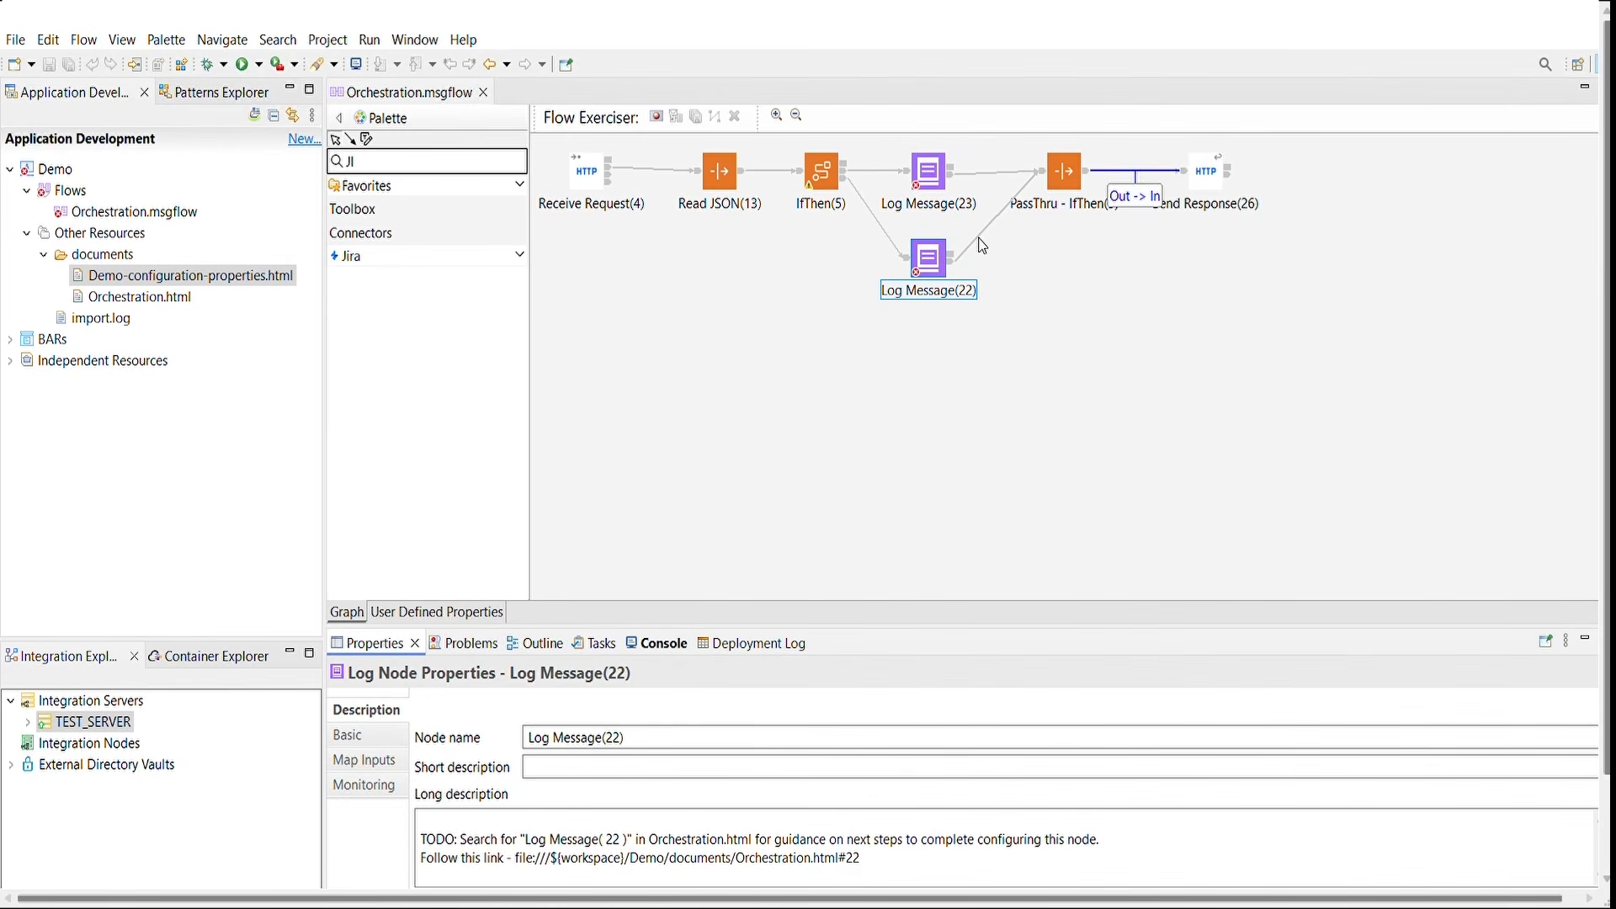
mouse_move(938, 278)
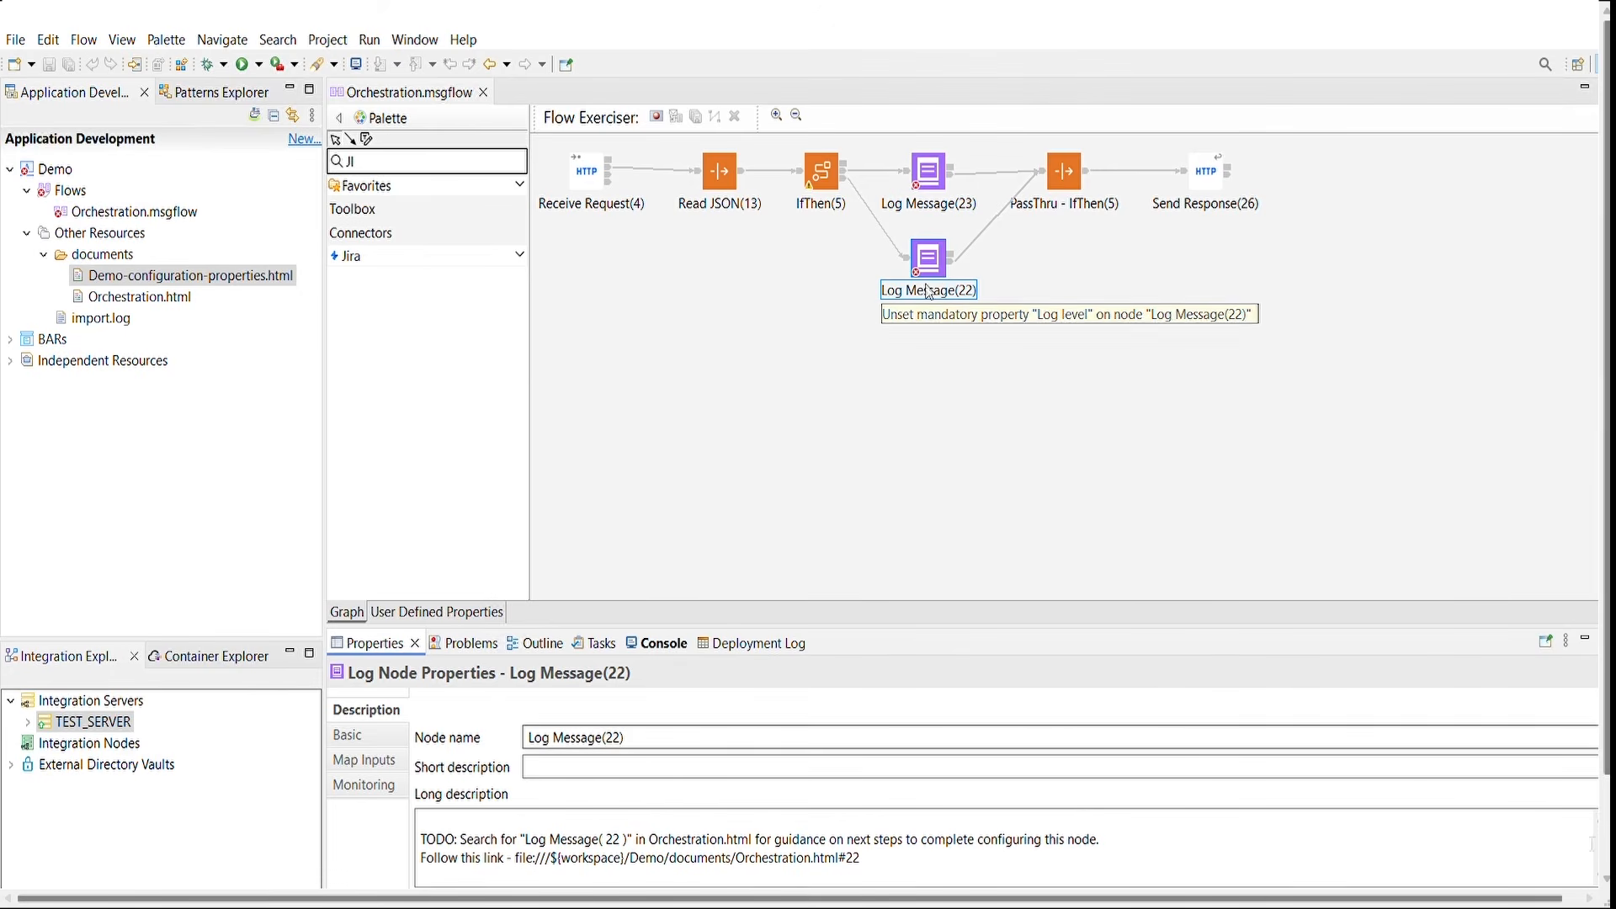
drag(1605, 762, 1603, 836)
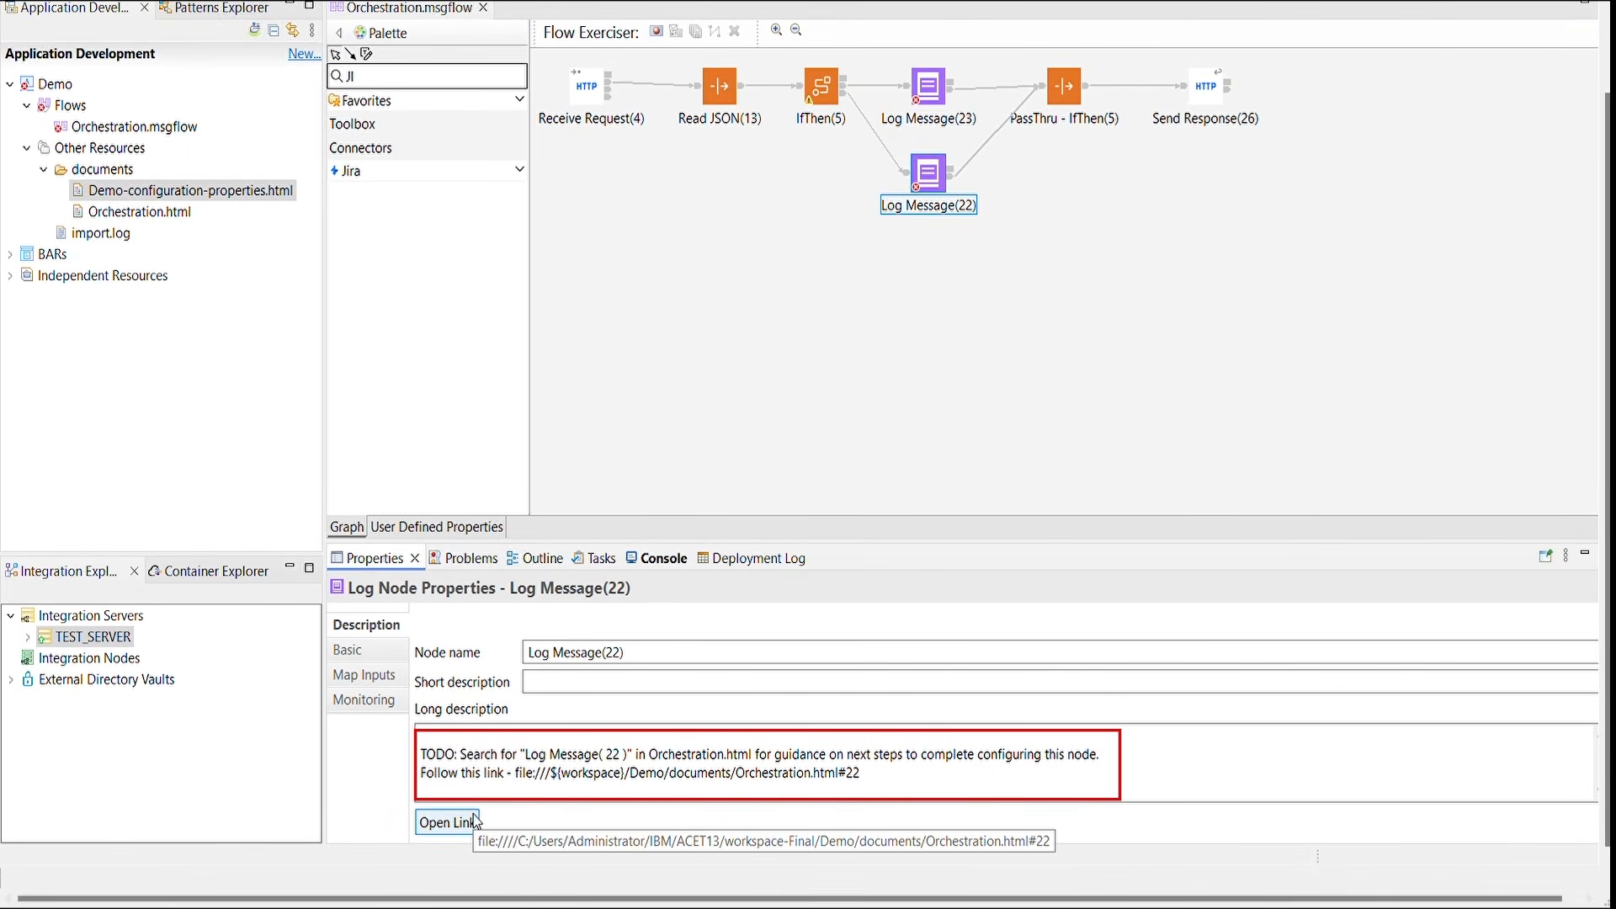
click(446, 822)
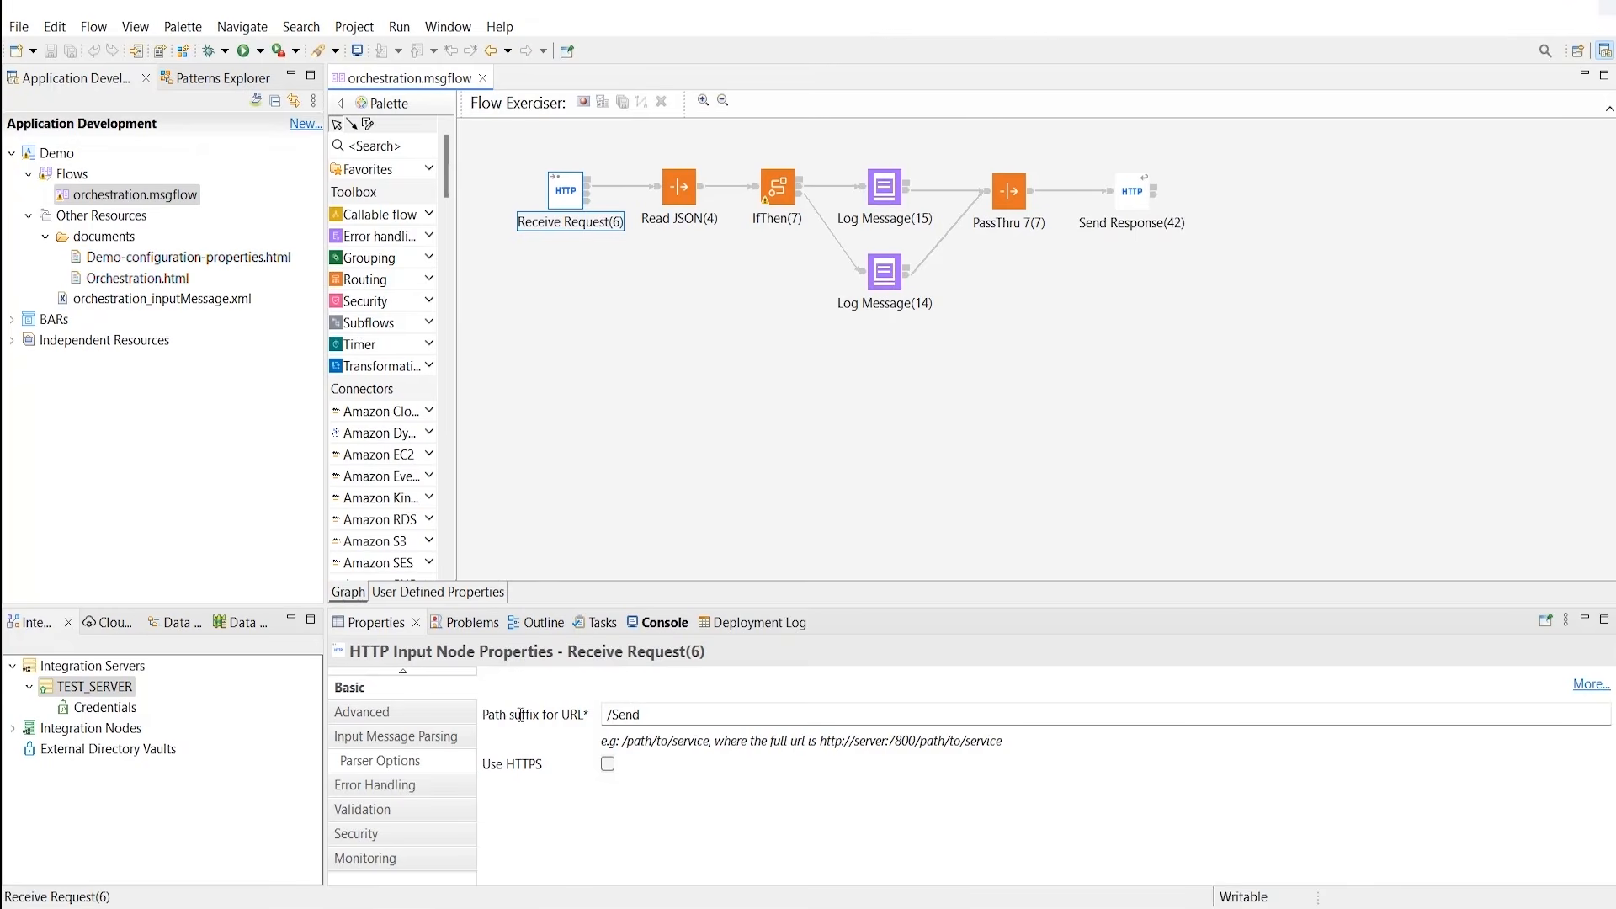
Step: Check the /Send path suffix and the IfThen(7) Country = 'GB' filter pattern
triple_click(655, 706)
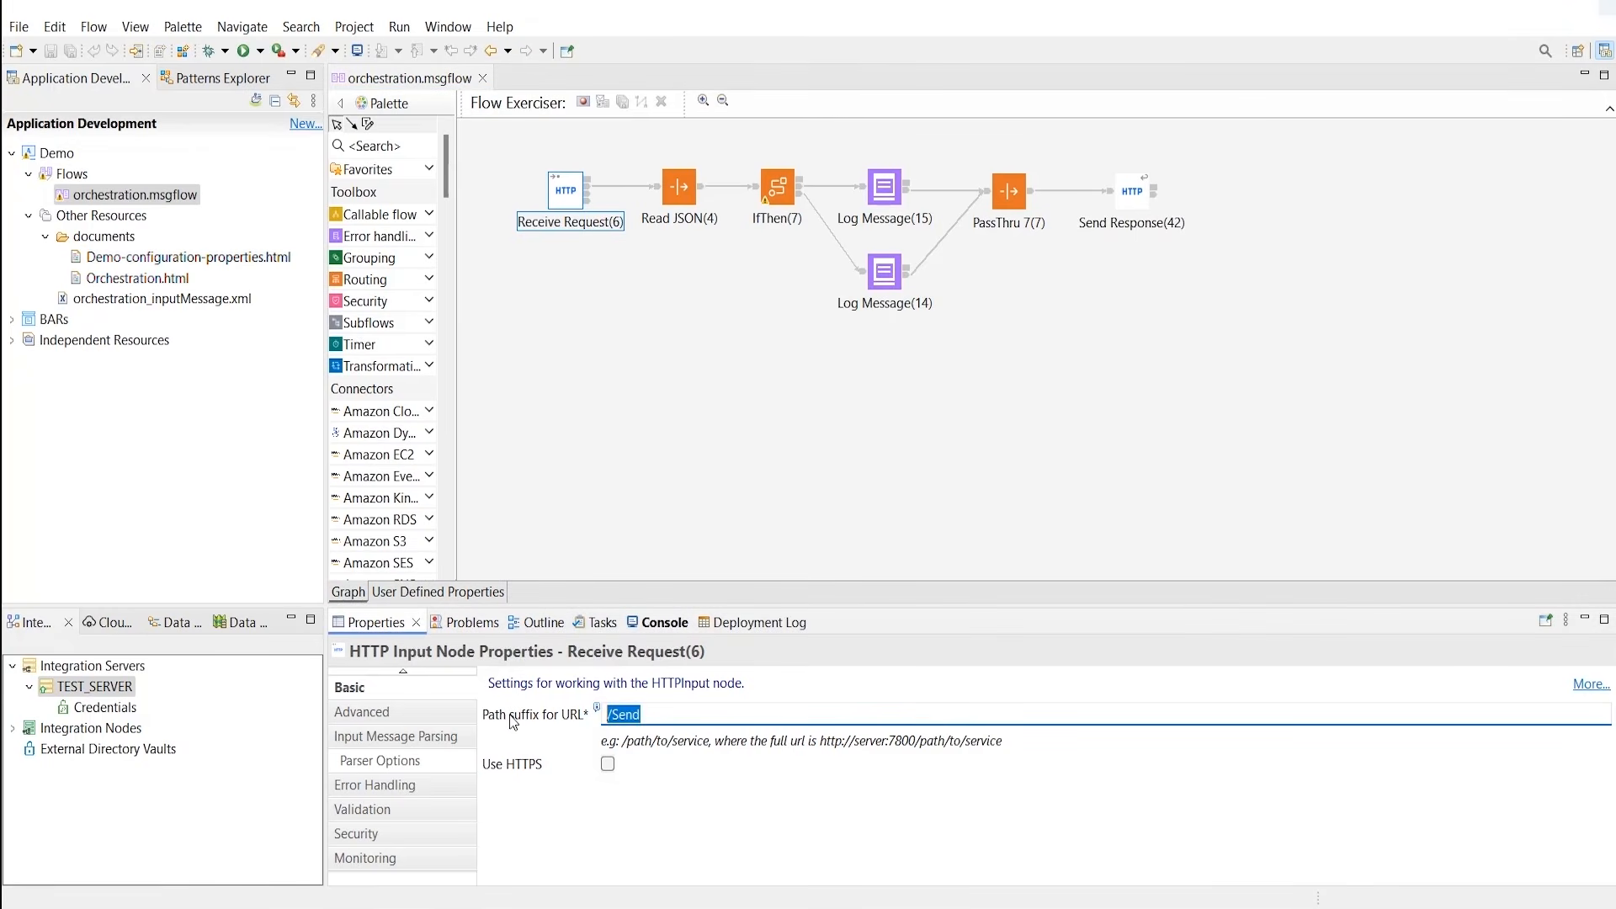
click(788, 184)
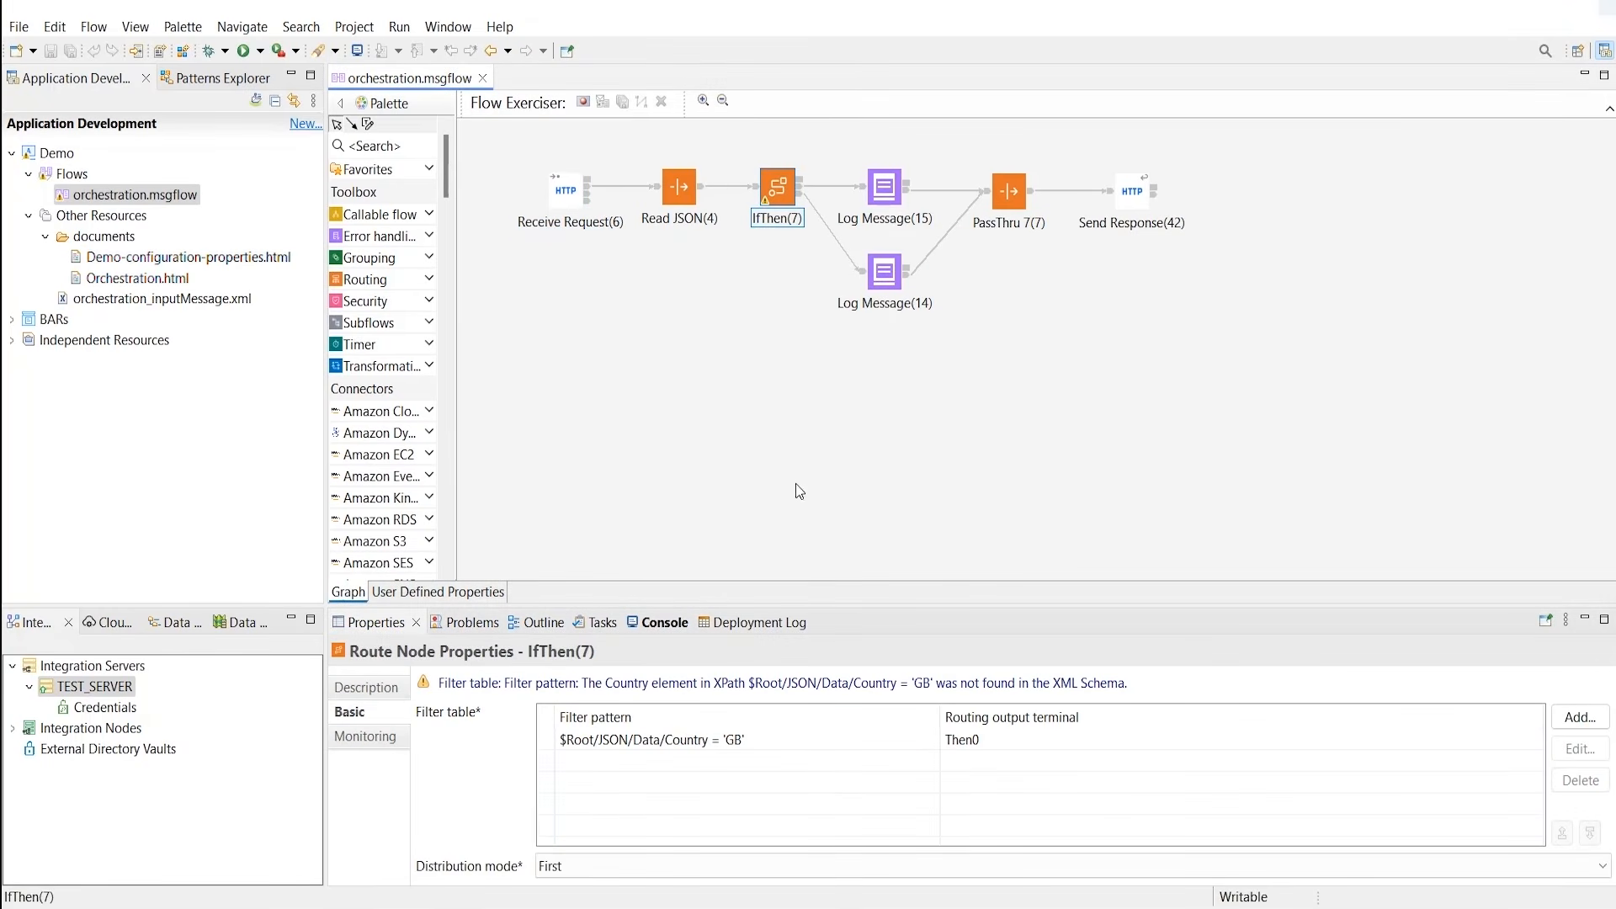
click(789, 739)
click(789, 739)
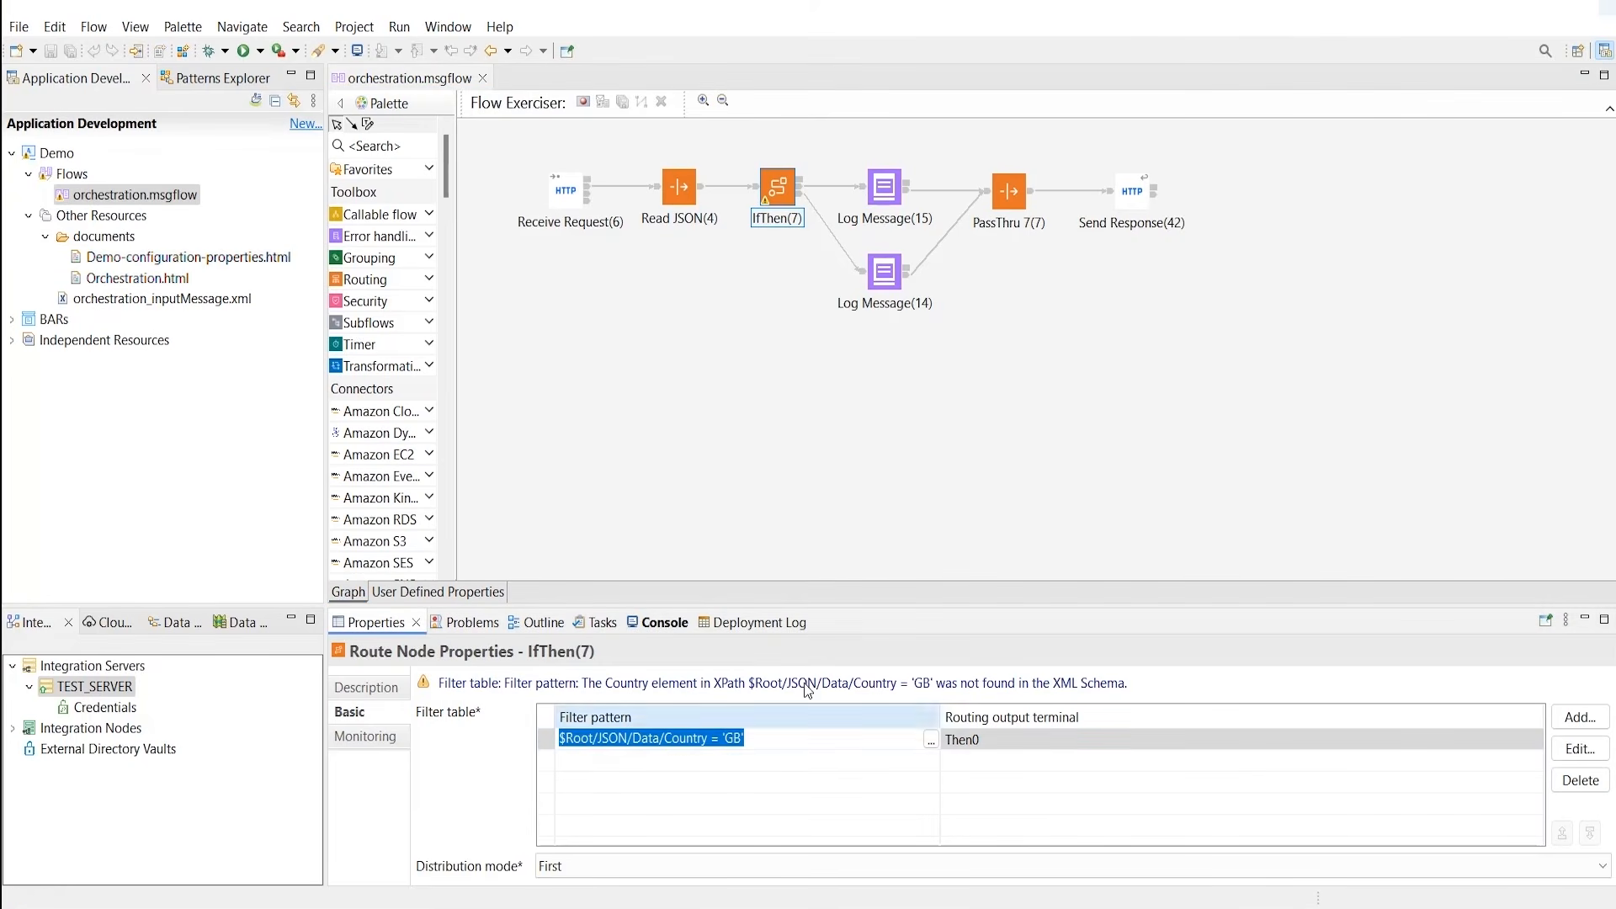
Step: Check the ELSE and IF branch log messages, then start the Flow Exerciser
click(892, 198)
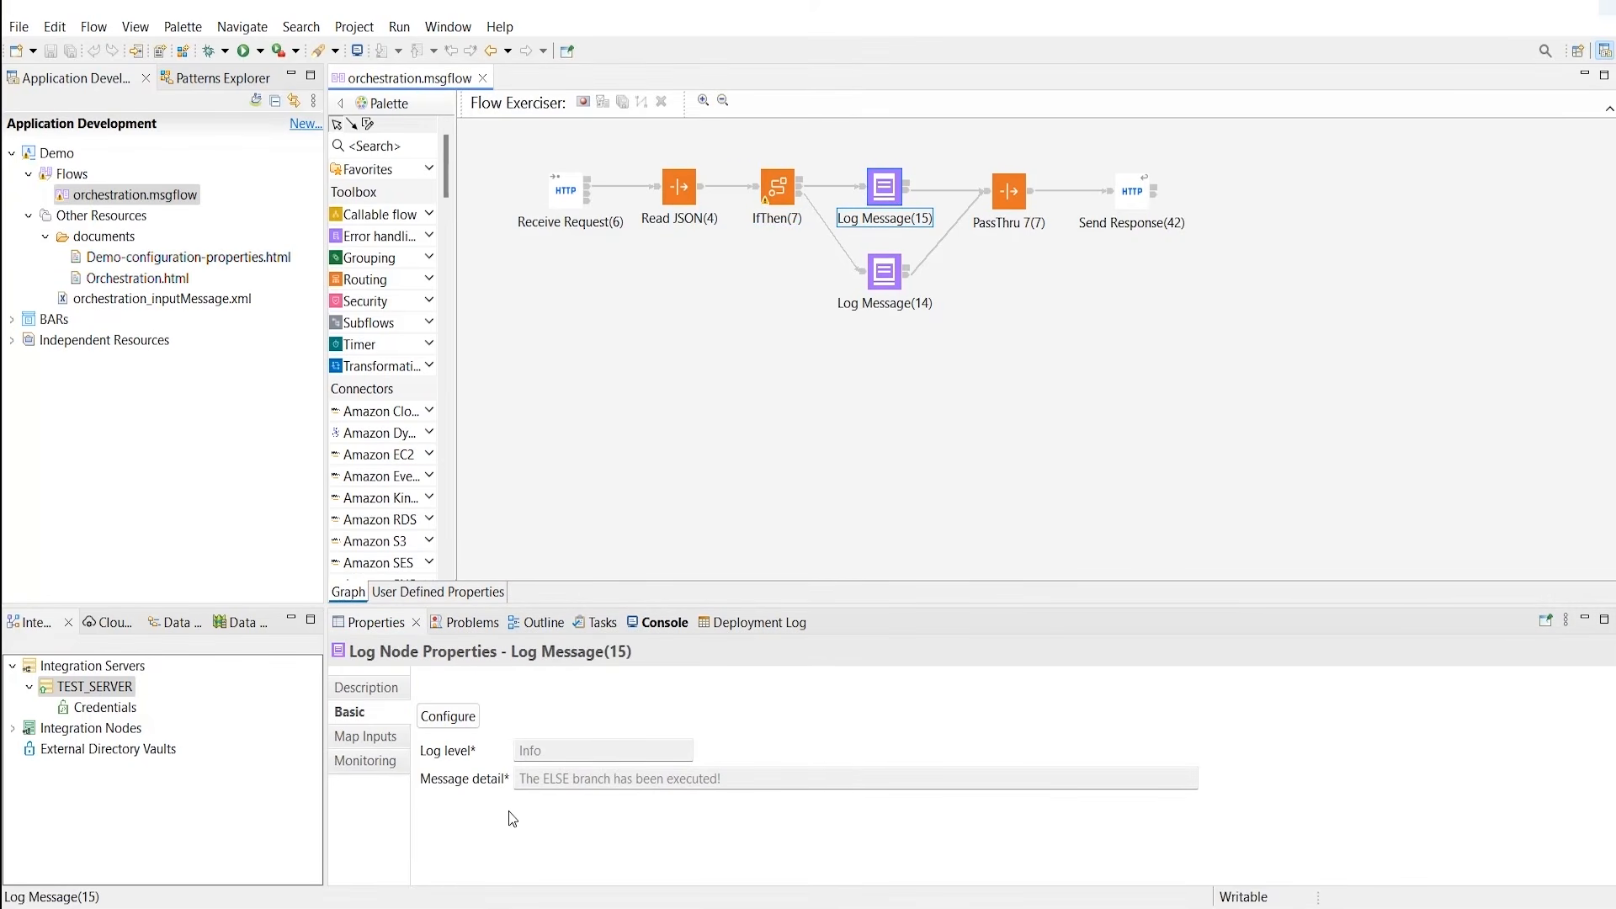
click(886, 293)
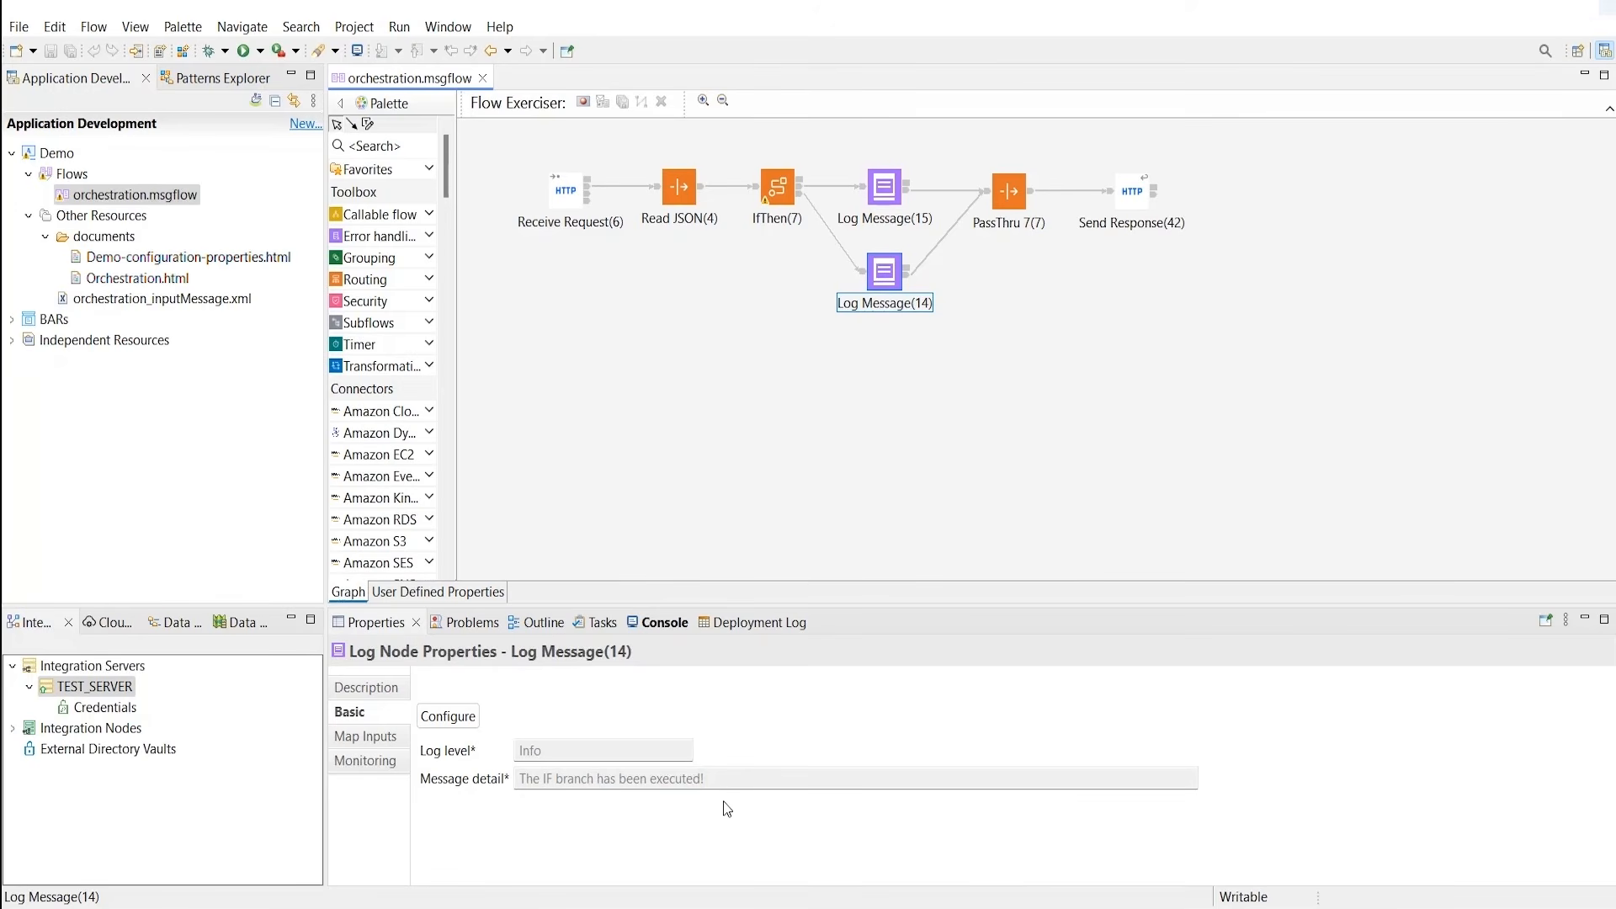
click(583, 102)
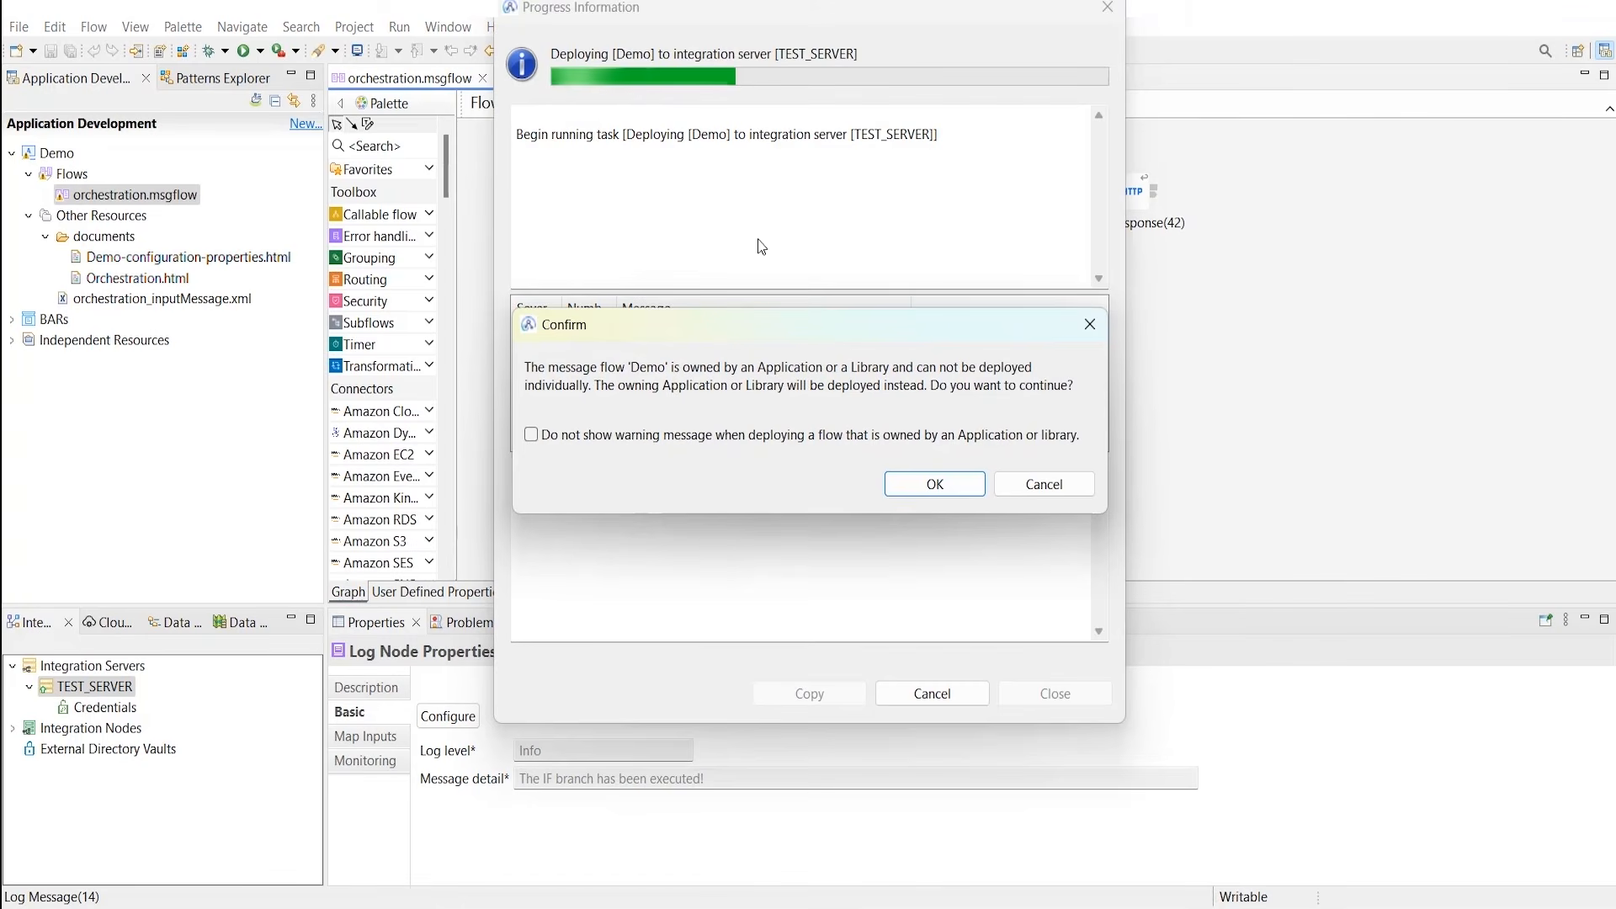
Step: Deploy the whole Demo application and send test message 1 with Country GB into the flow
click(925, 487)
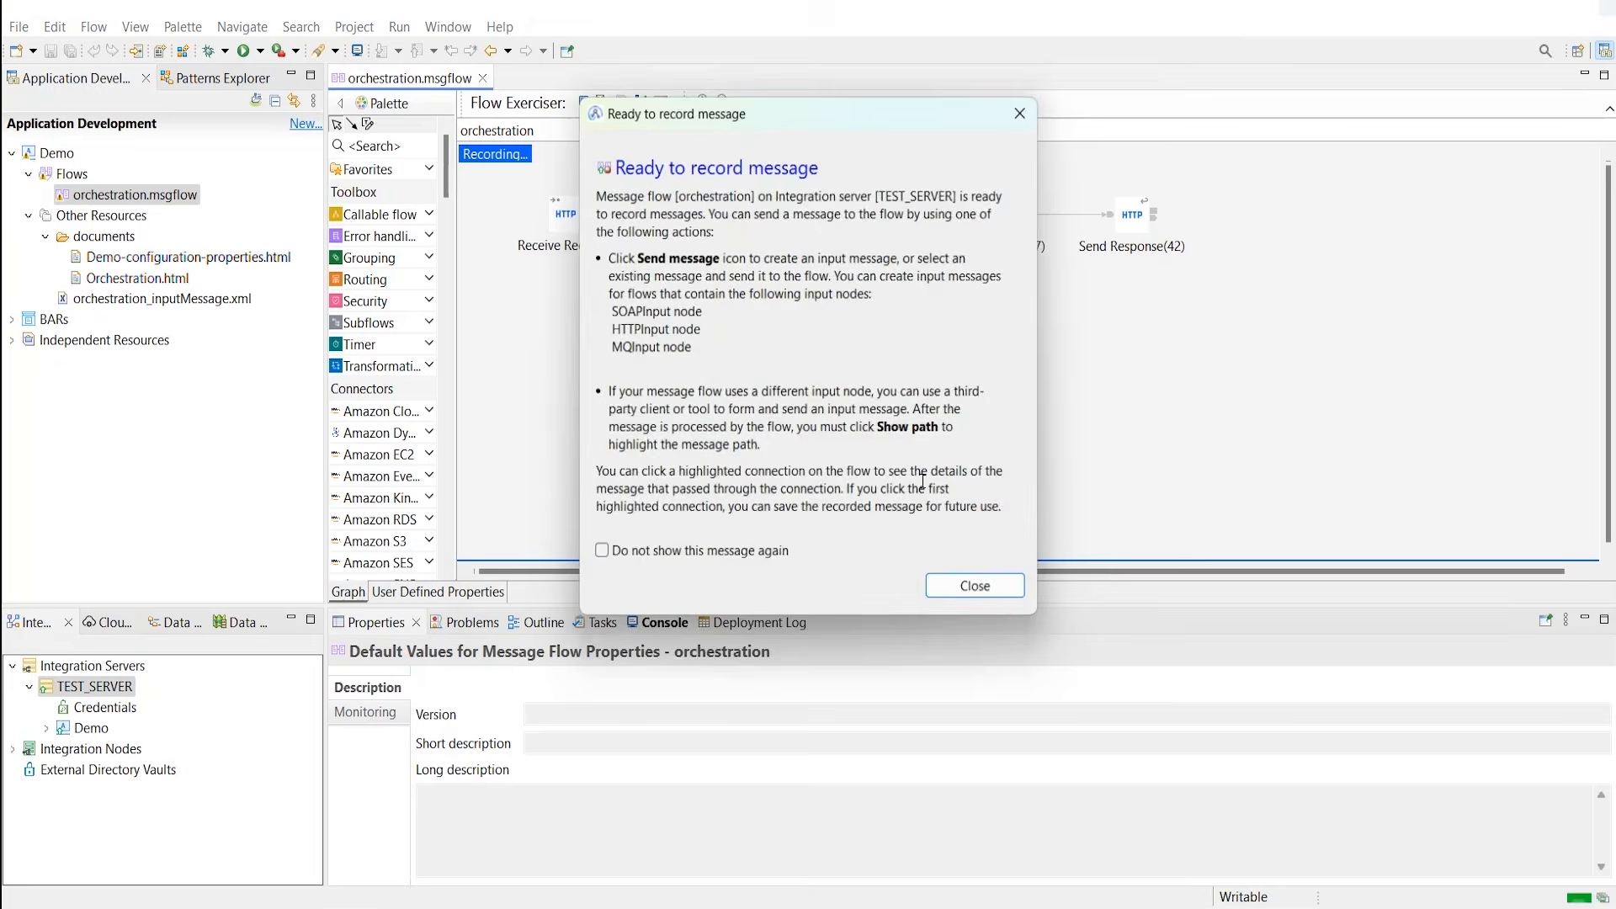
click(960, 589)
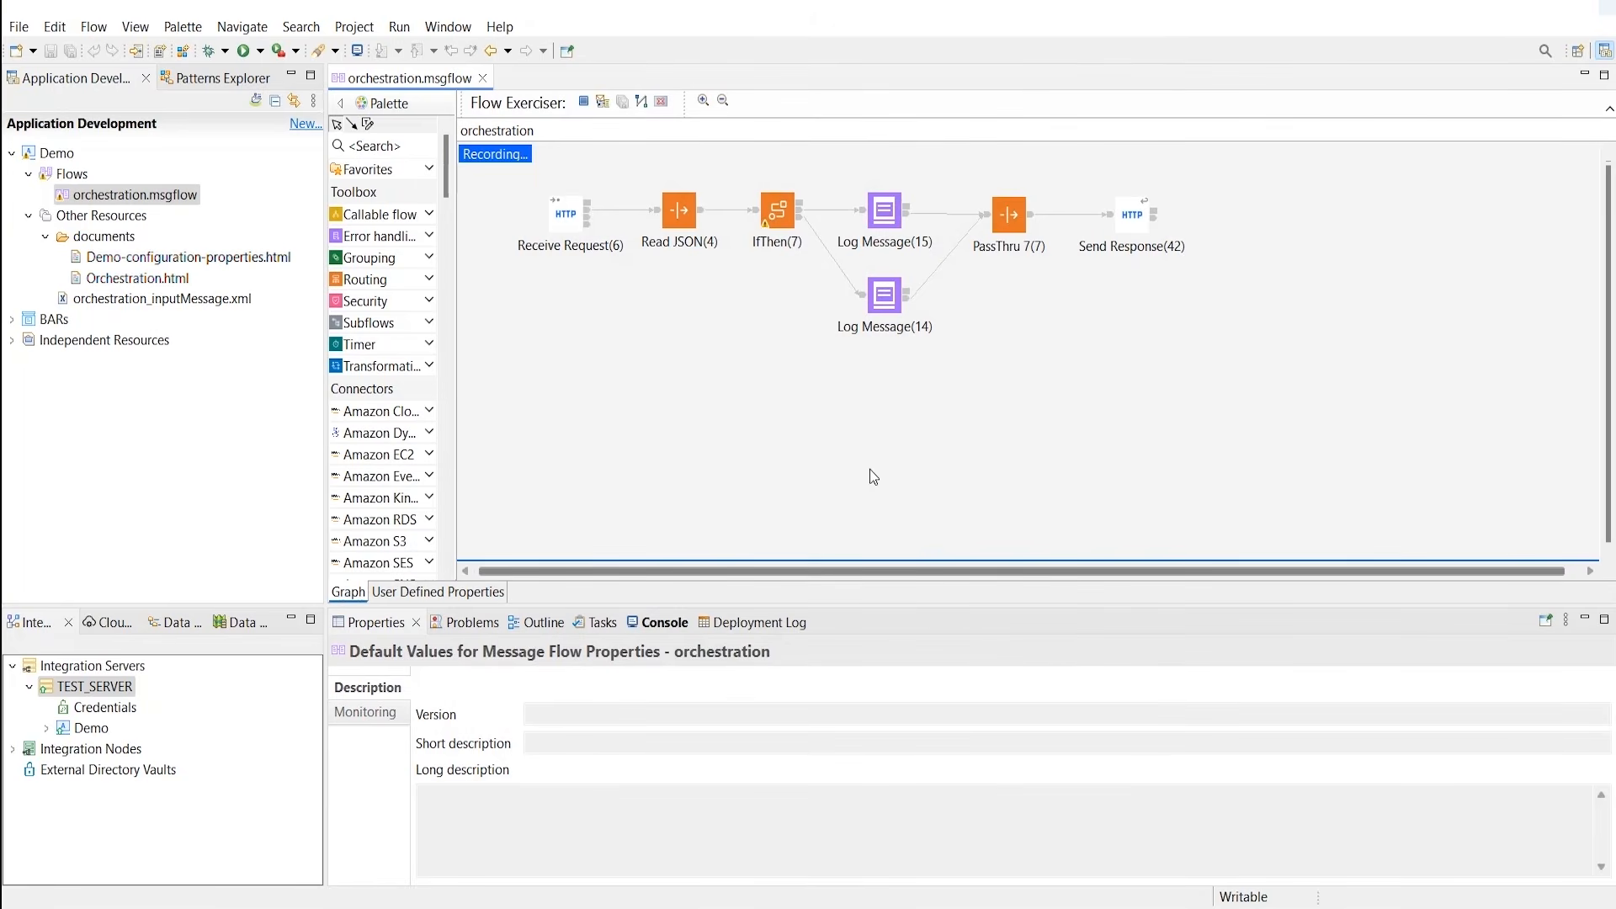
click(601, 102)
click(556, 247)
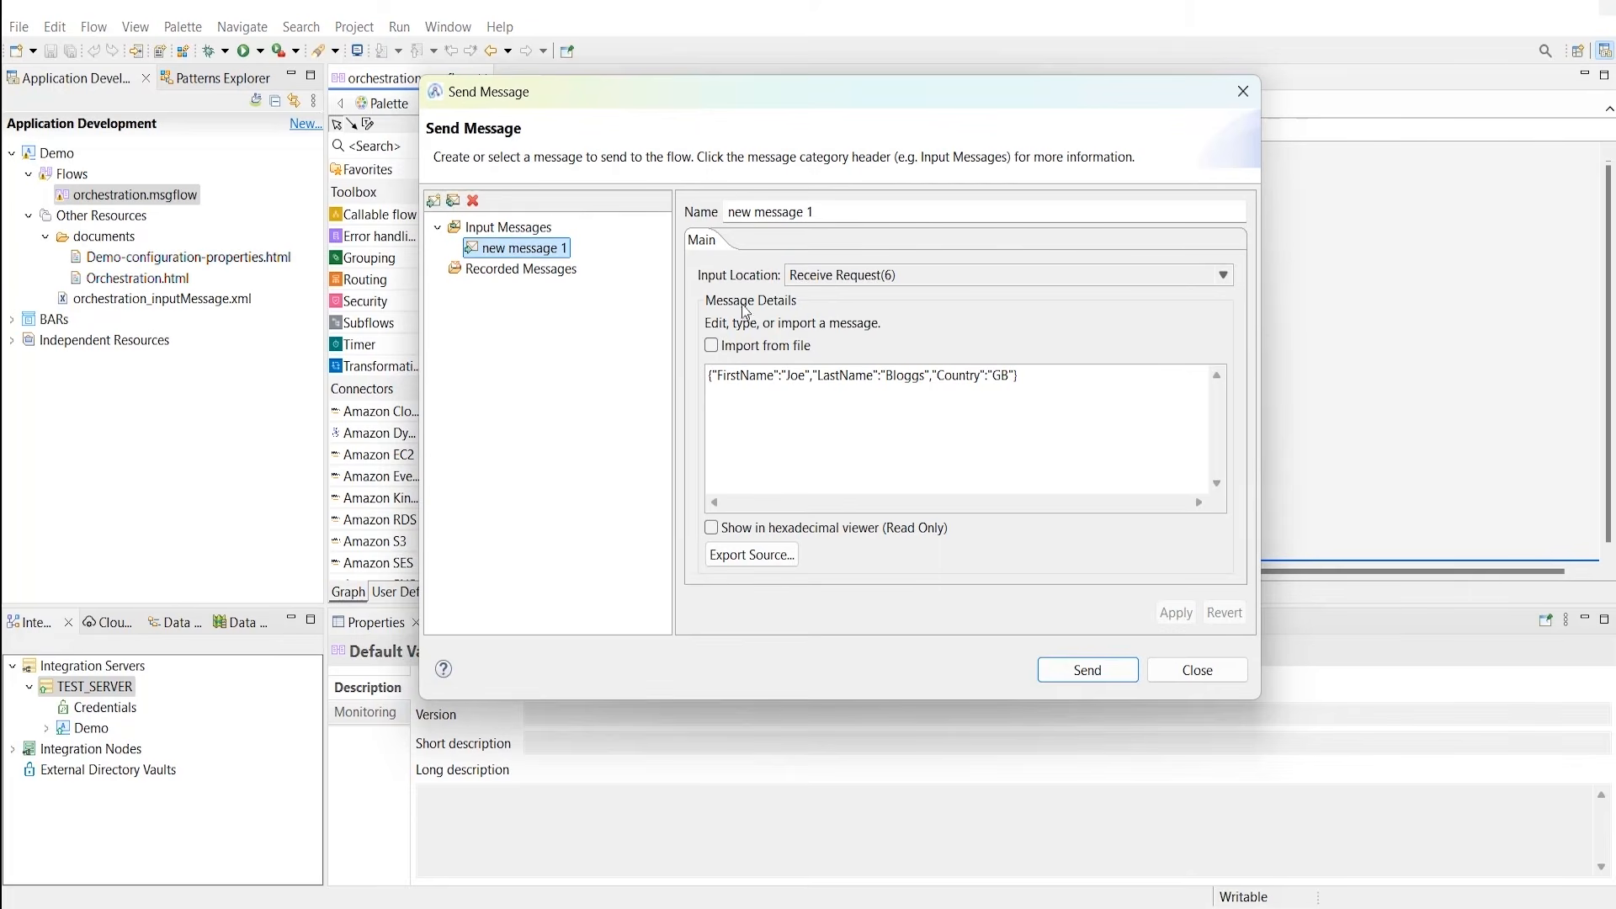
drag(1019, 377, 984, 378)
click(1091, 671)
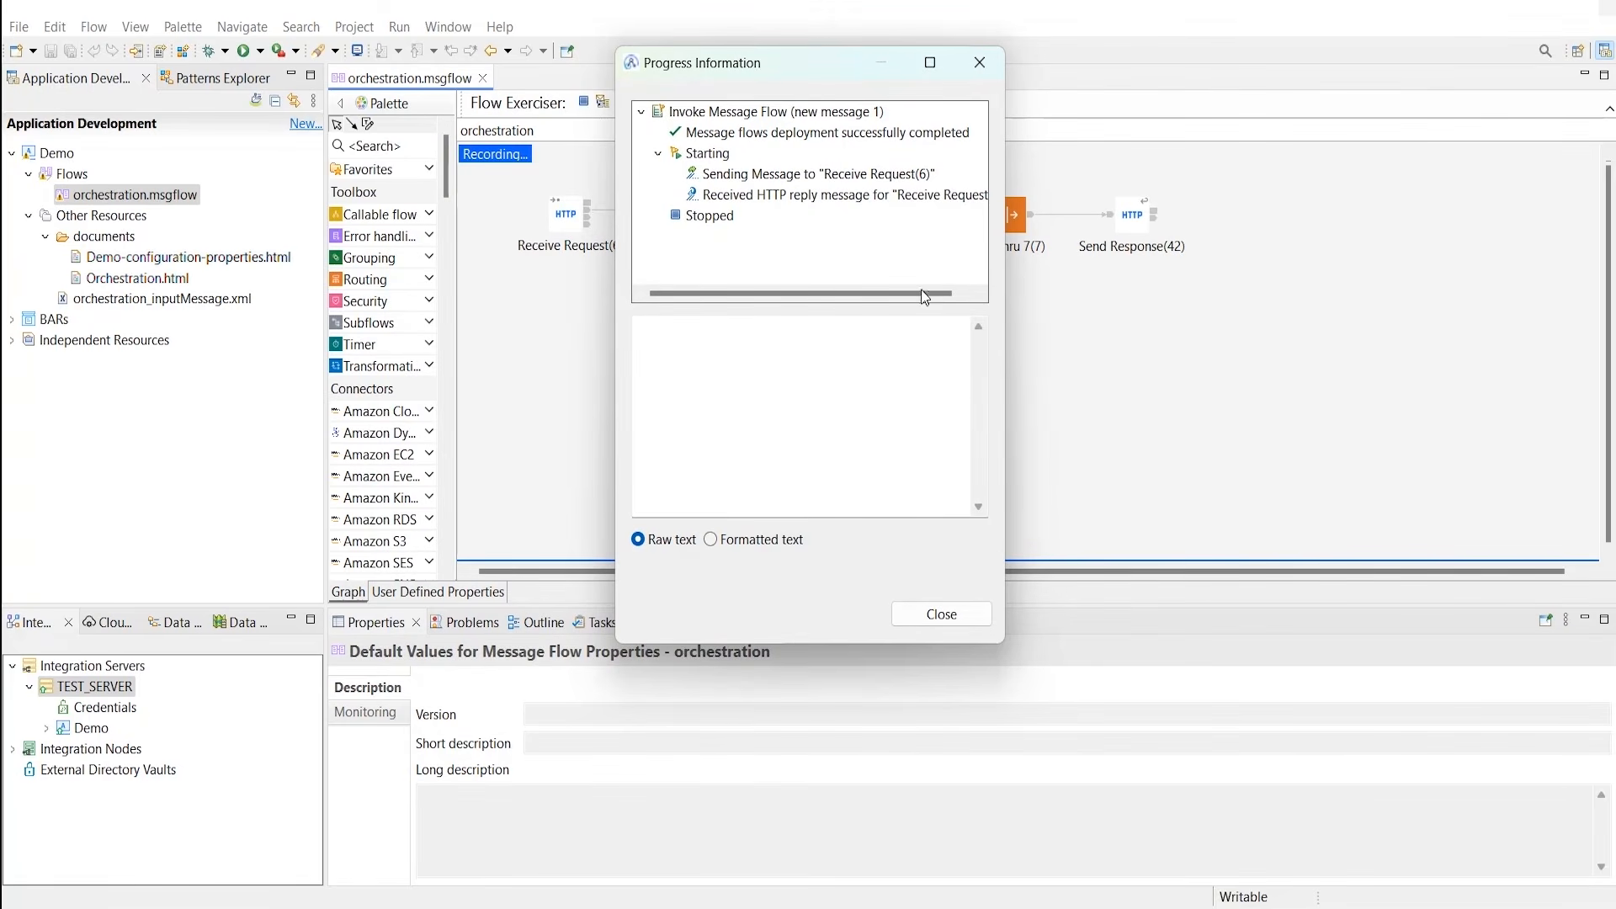
Step: Inspect the returned JSON reply and the recorded message's Country GB value on the IF path
click(869, 207)
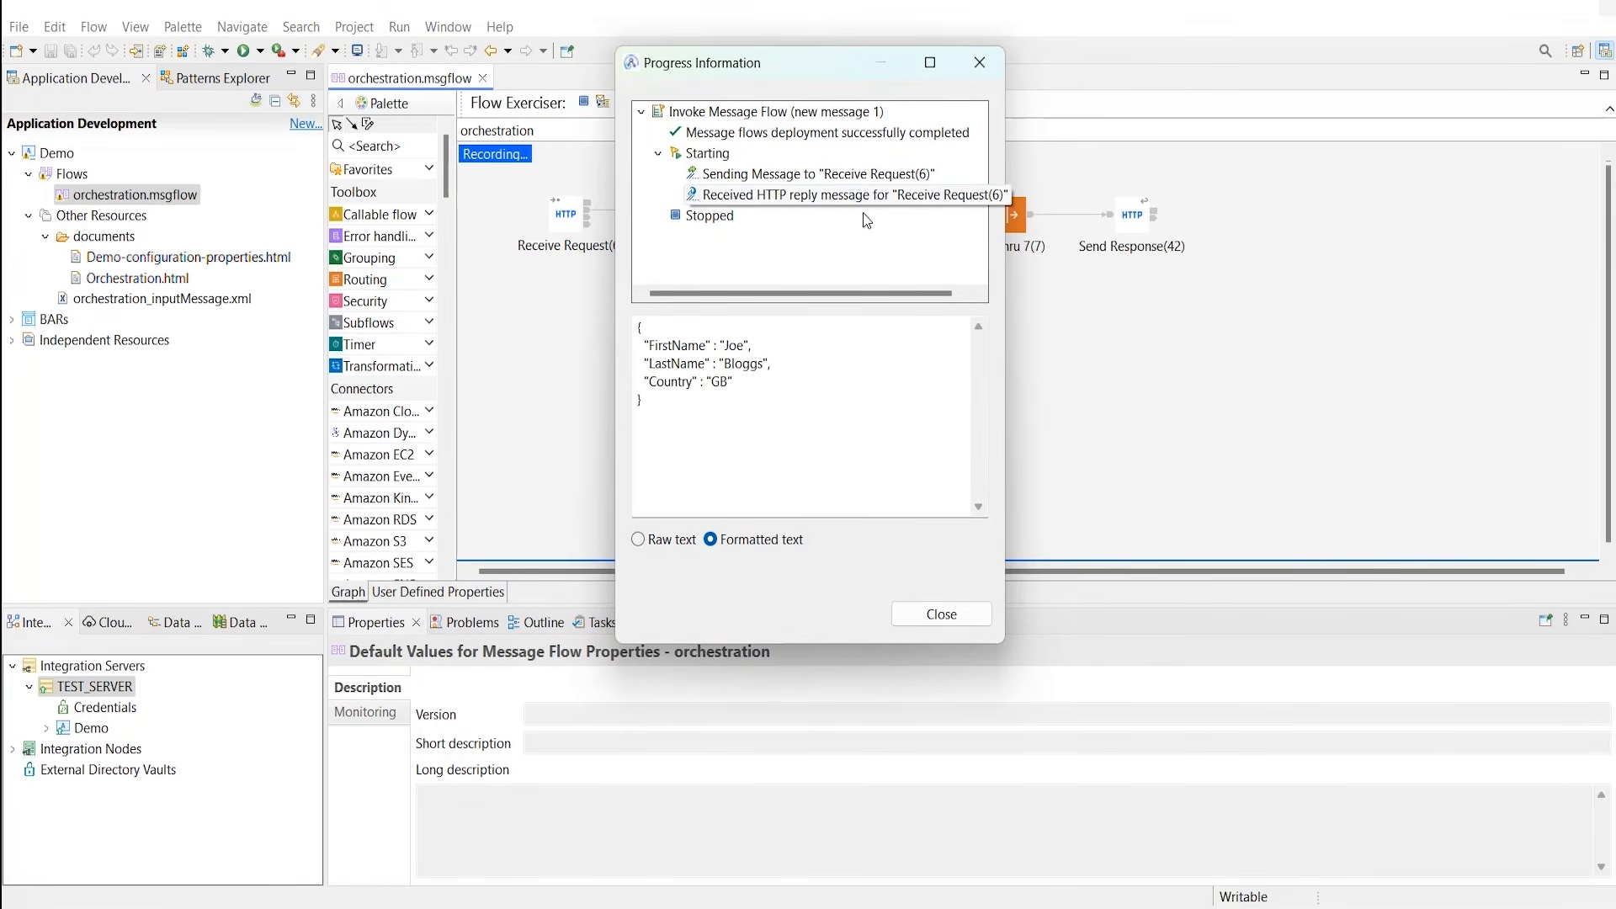
drag(674, 325, 738, 427)
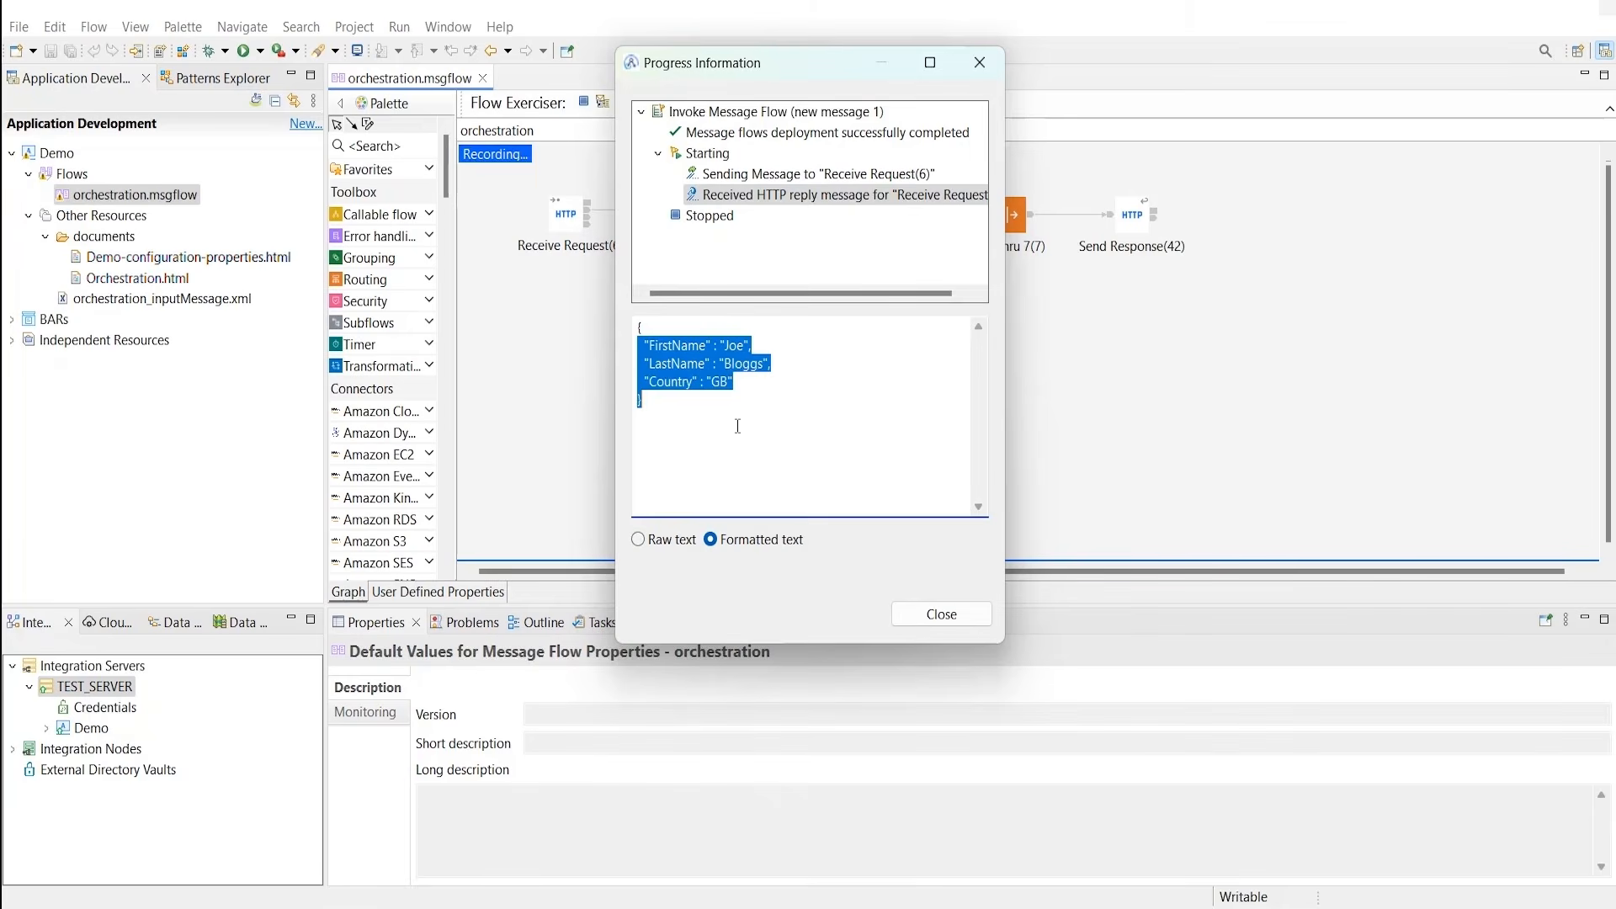
click(945, 615)
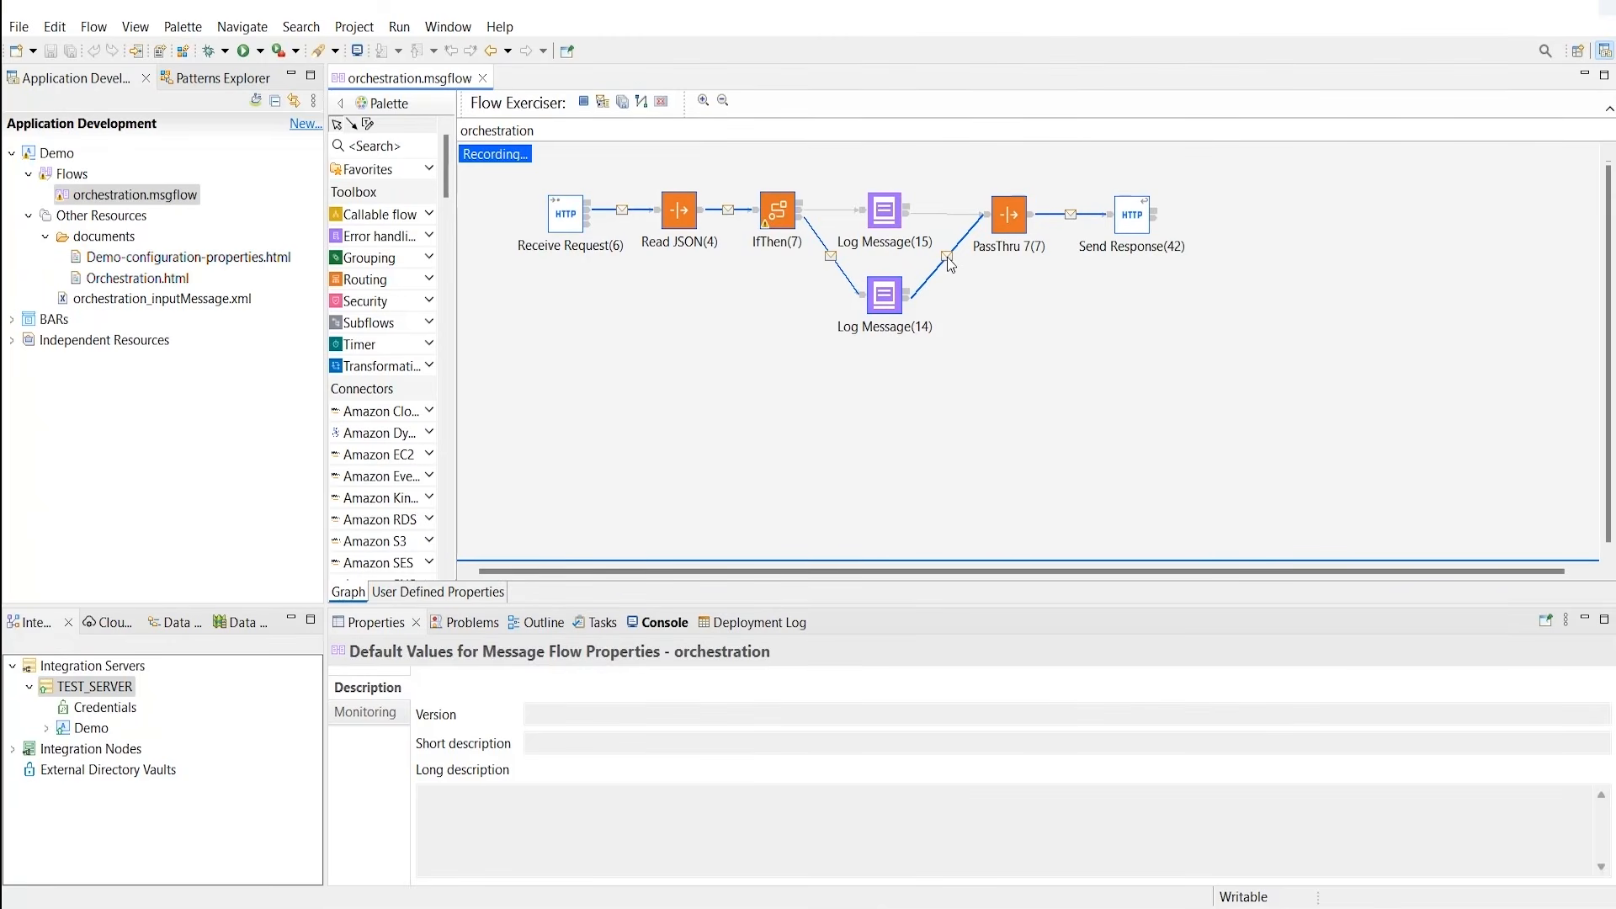
click(947, 256)
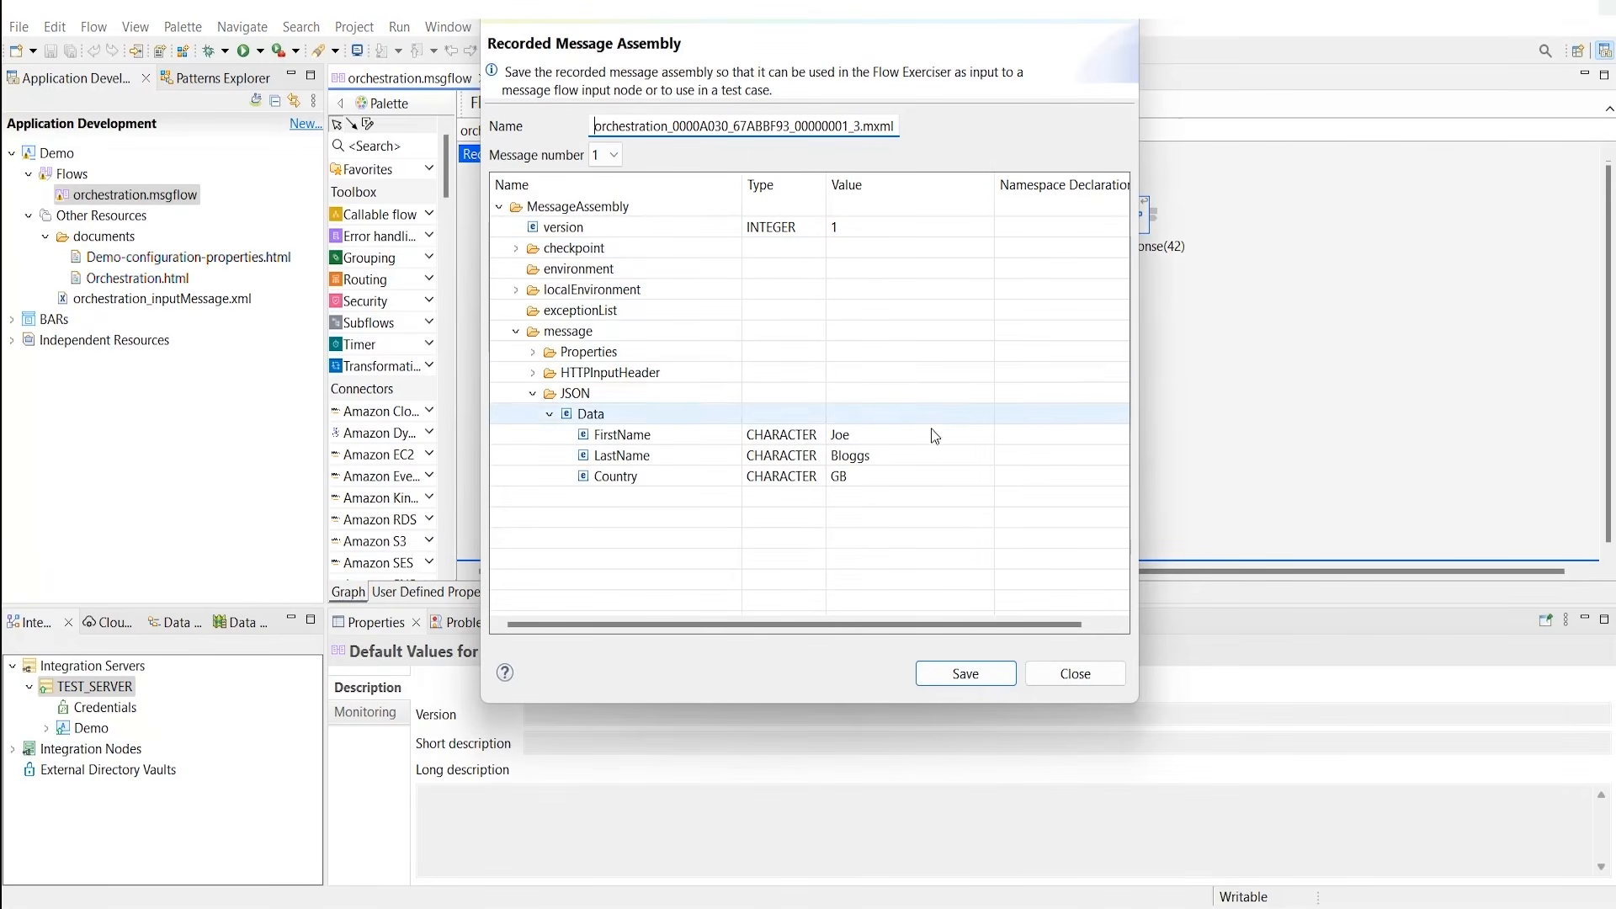
click(915, 482)
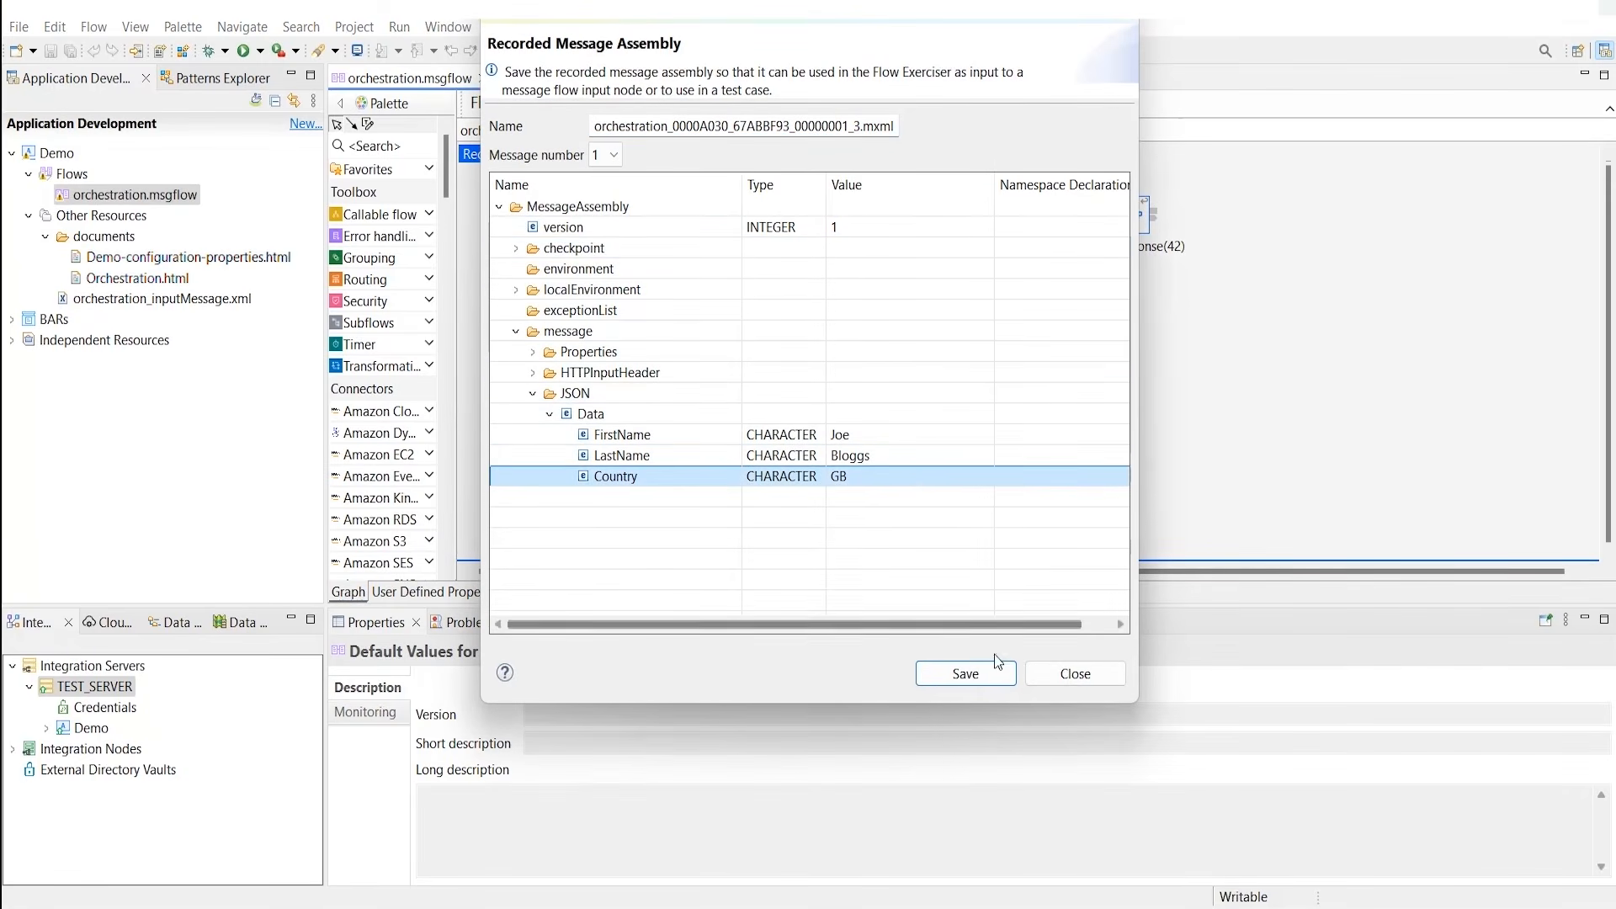
click(1073, 673)
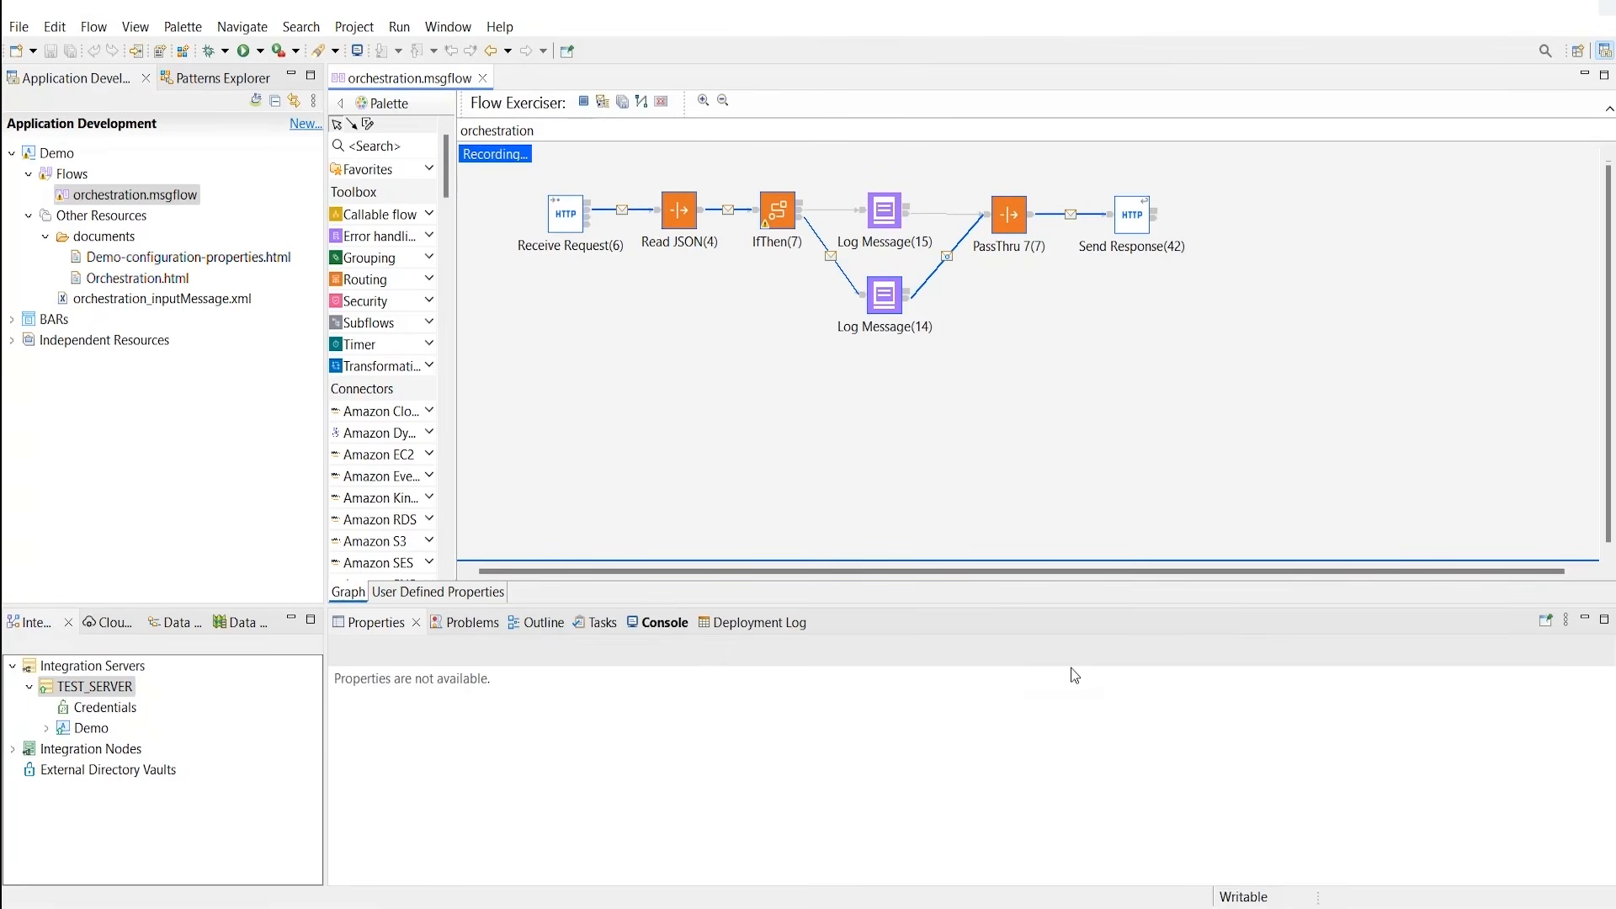
Step: Stop the Flow Exerciser, returning the flow to edit mode, and bring up TEST_SERVER's actions
click(584, 101)
click(896, 480)
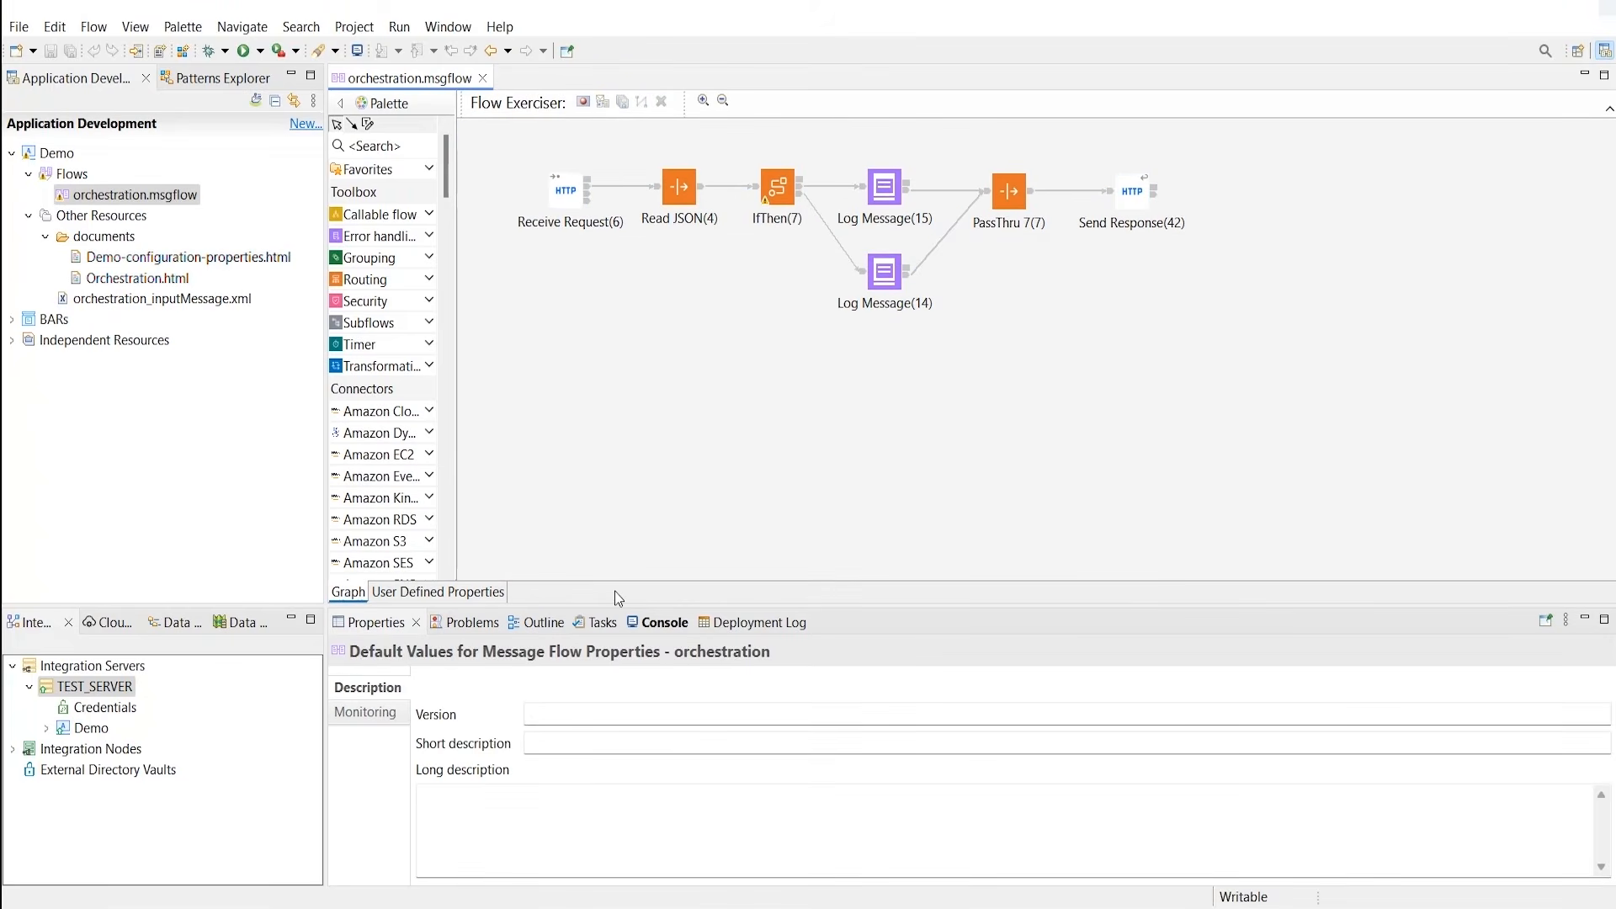
click(120, 688)
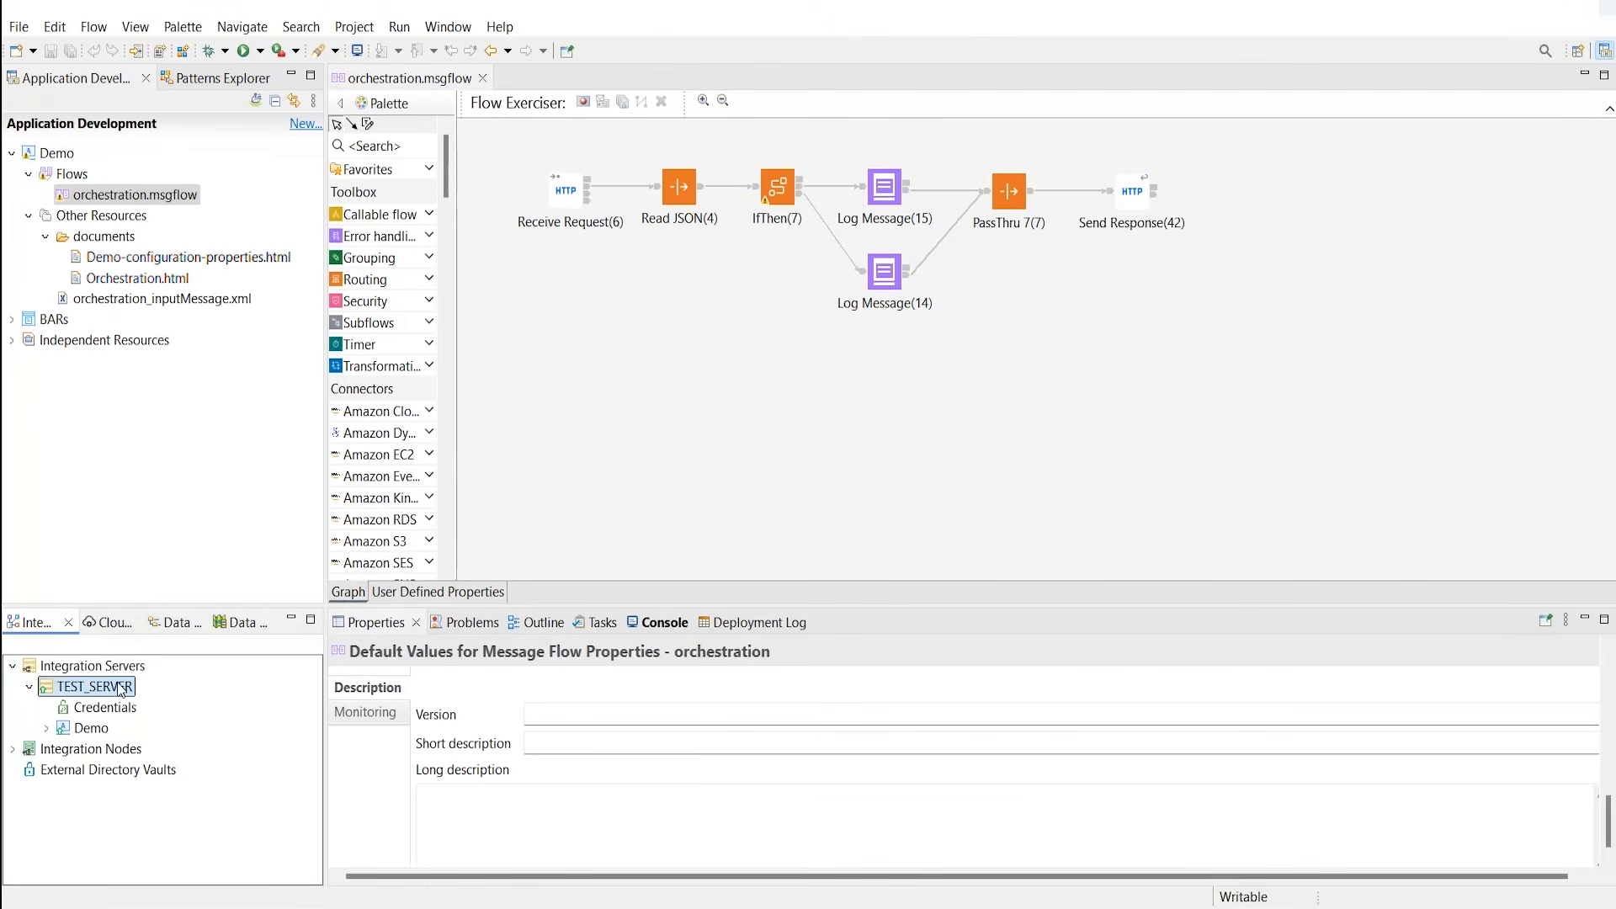
right_click(120, 688)
Step: In TEST_SERVER's web console, fetch Demo > orchestration's activity log showing 'The IF branch has been executed!'
click(221, 466)
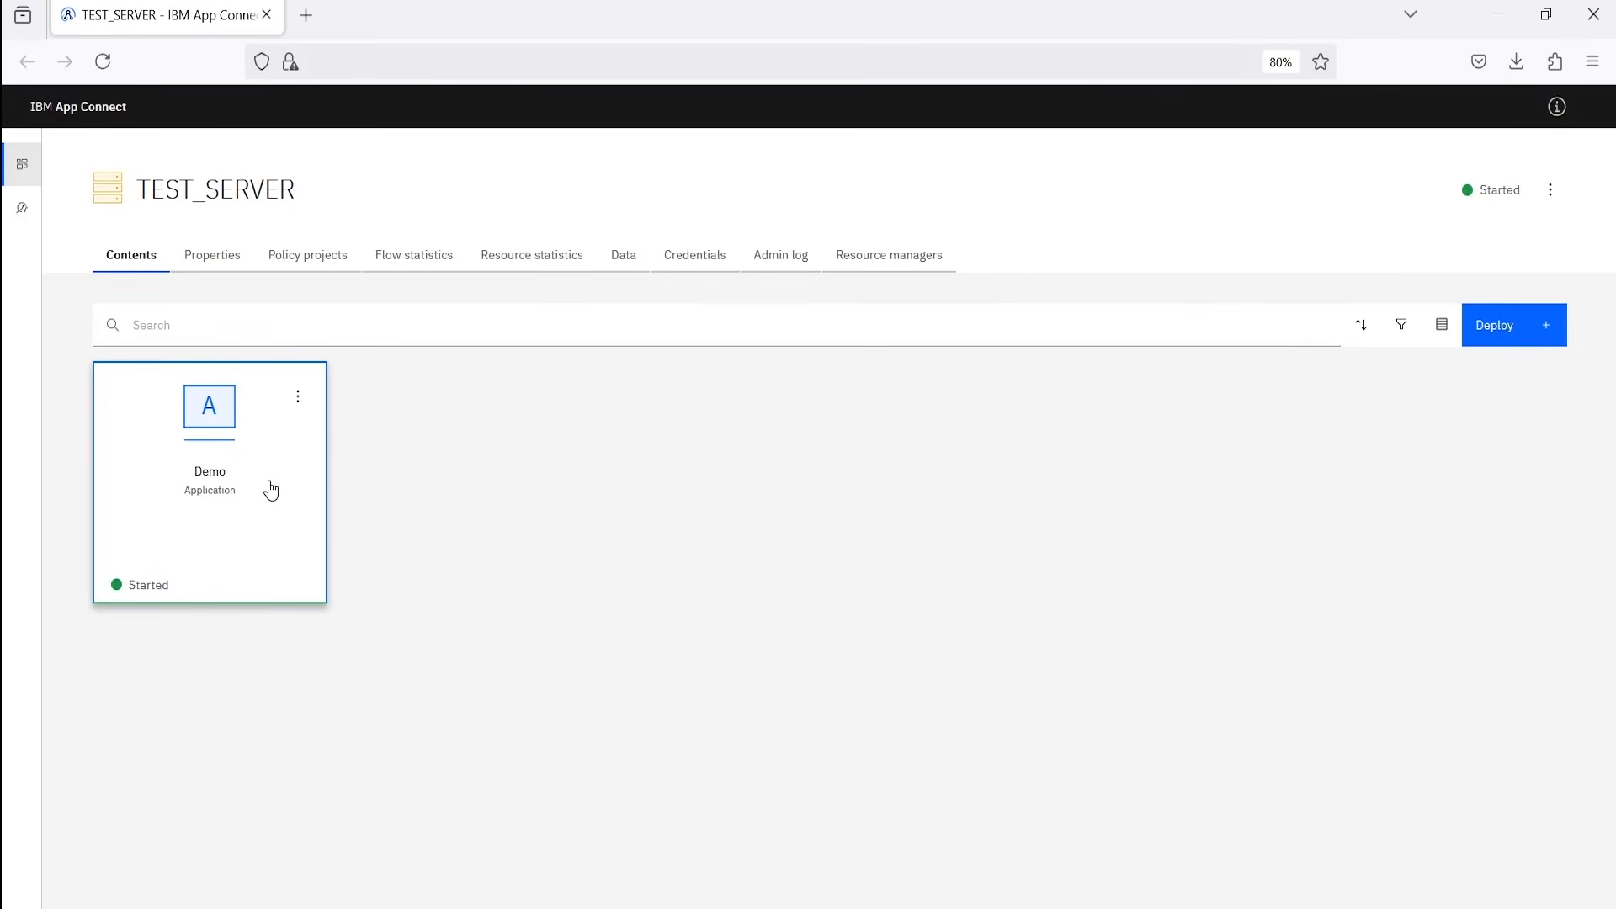
click(268, 488)
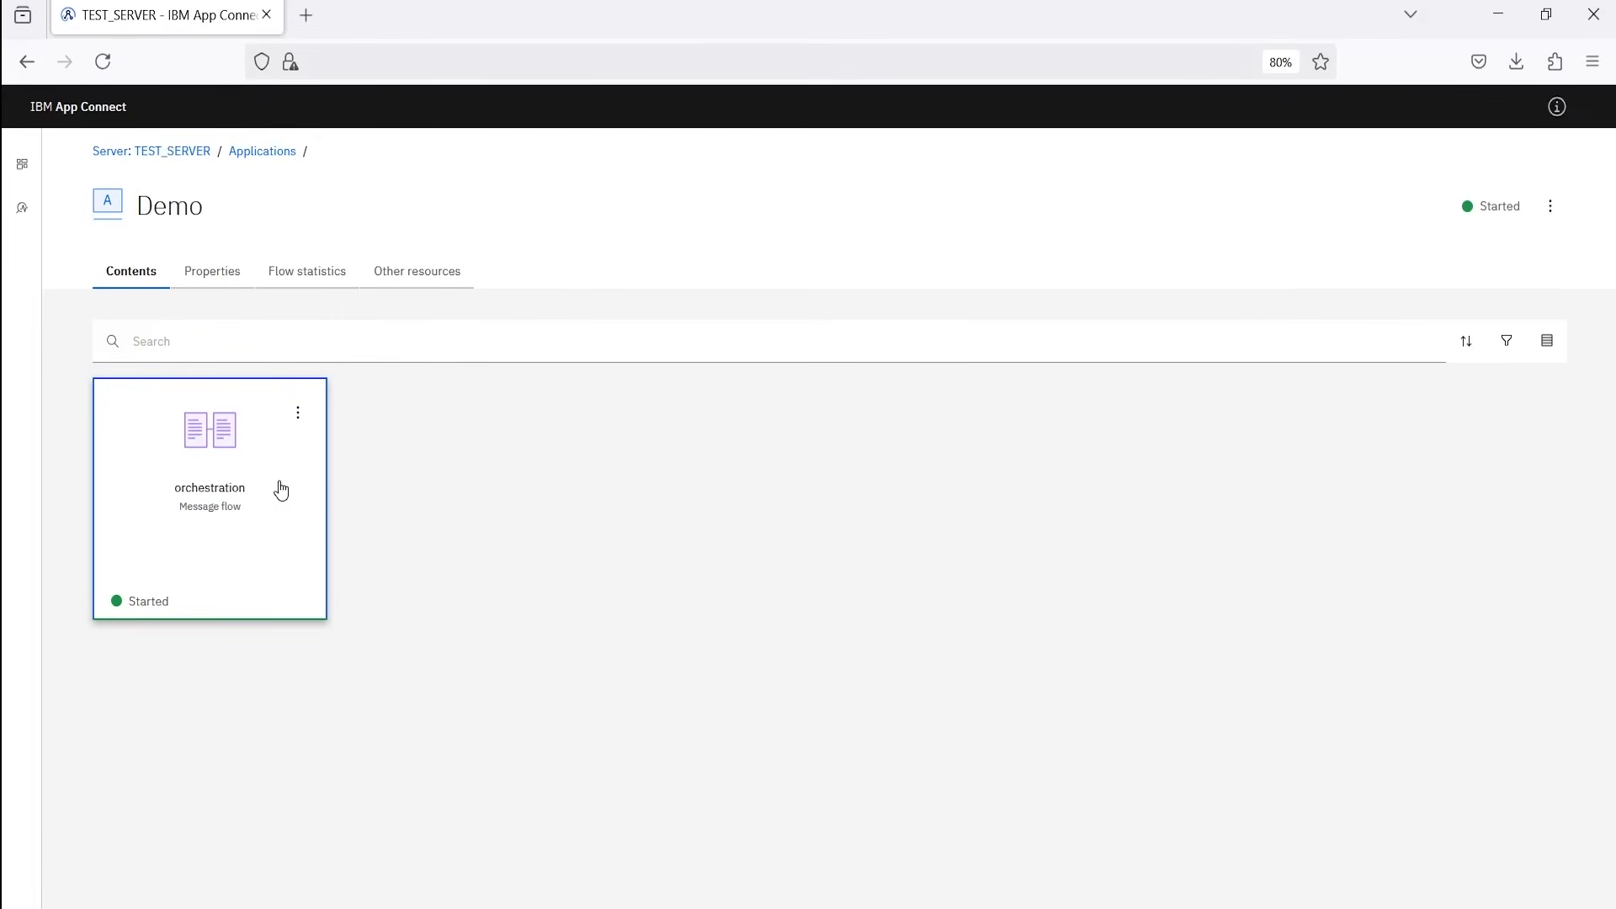
click(279, 489)
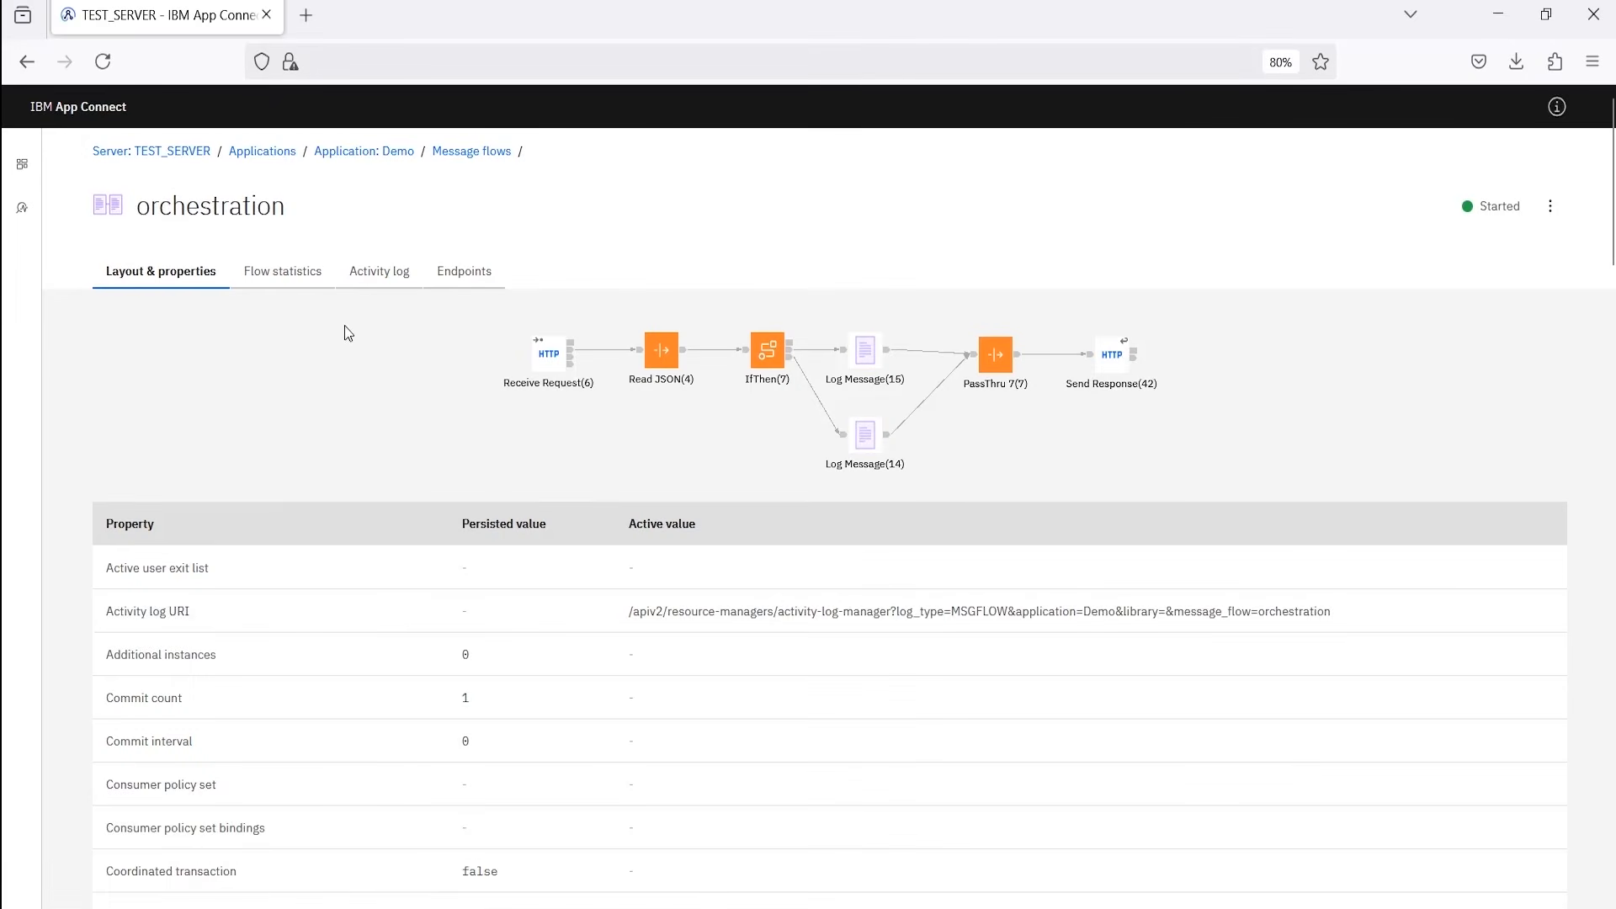
click(388, 275)
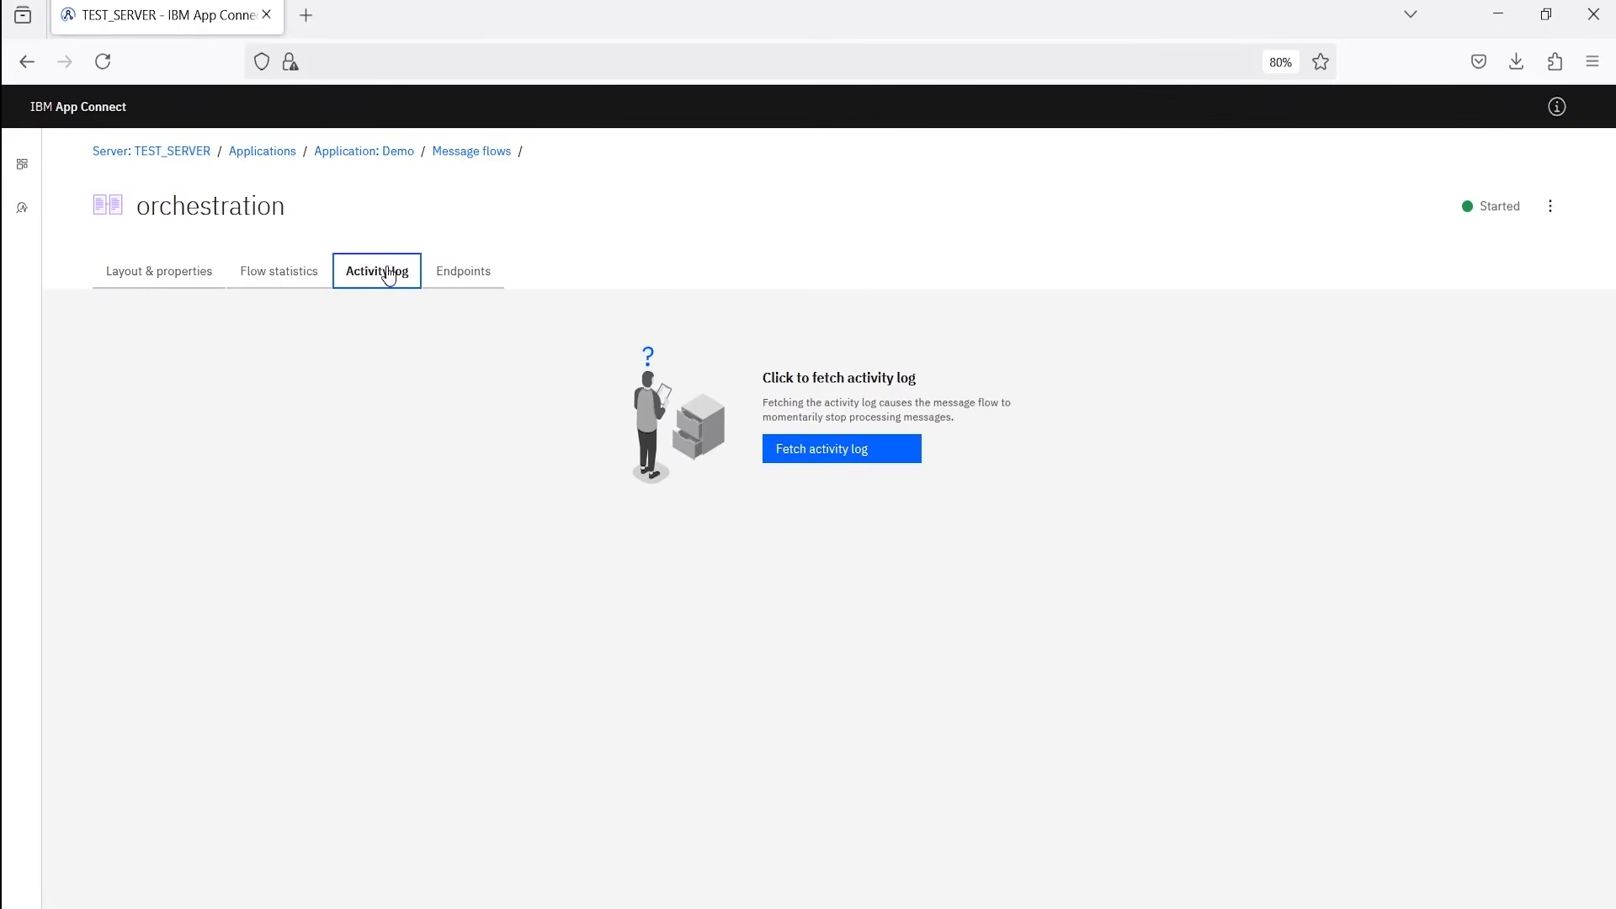
click(818, 463)
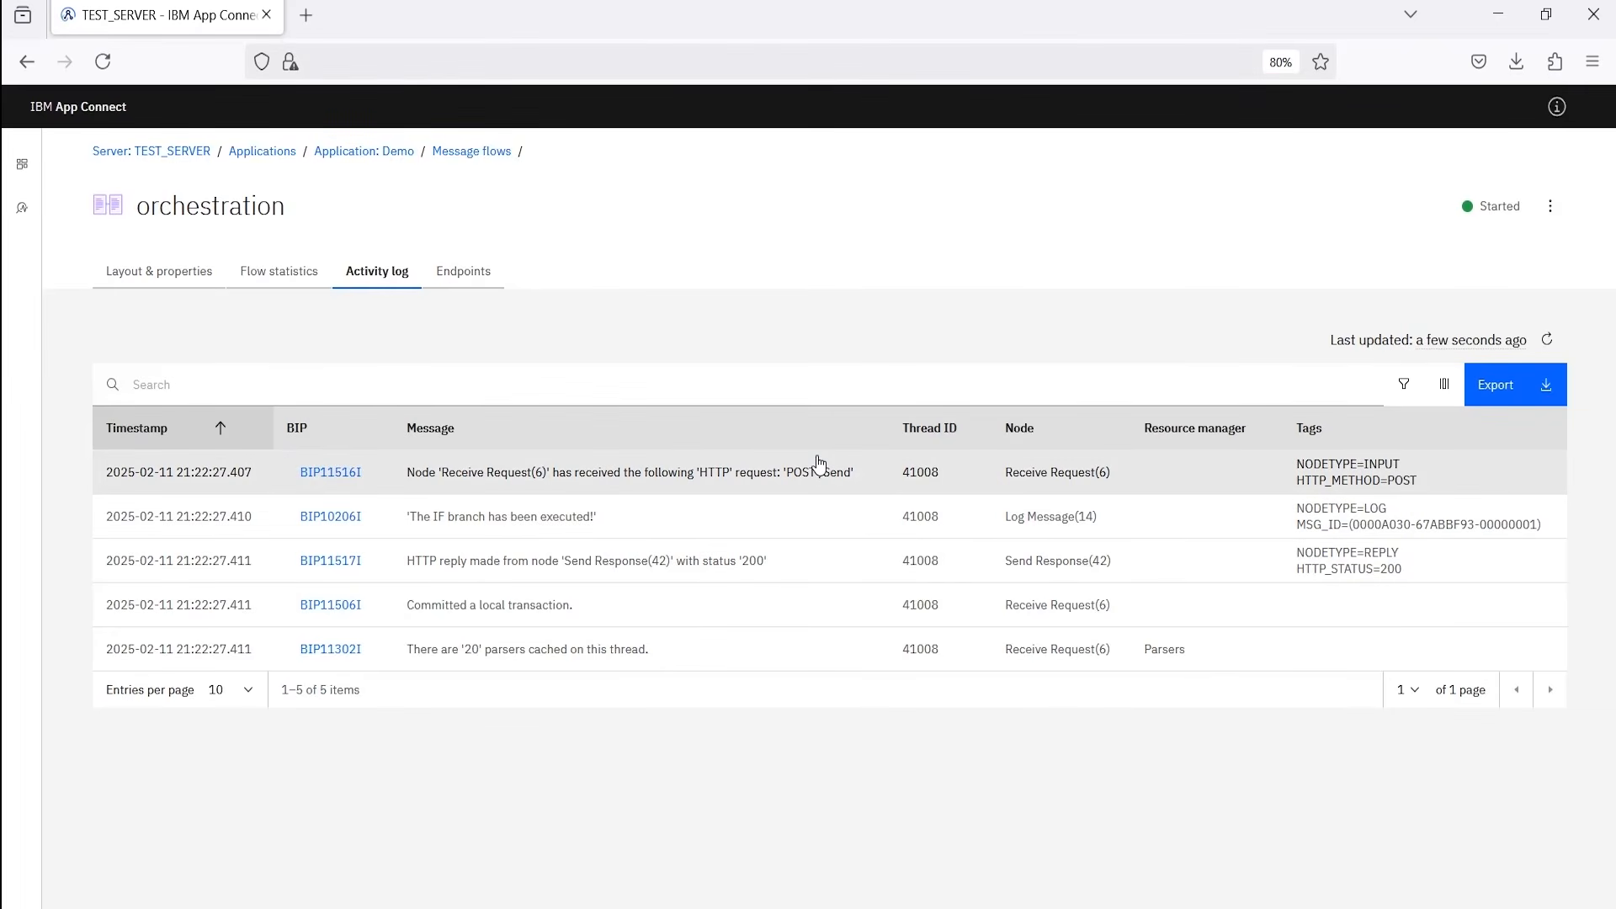
drag(600, 517, 347, 514)
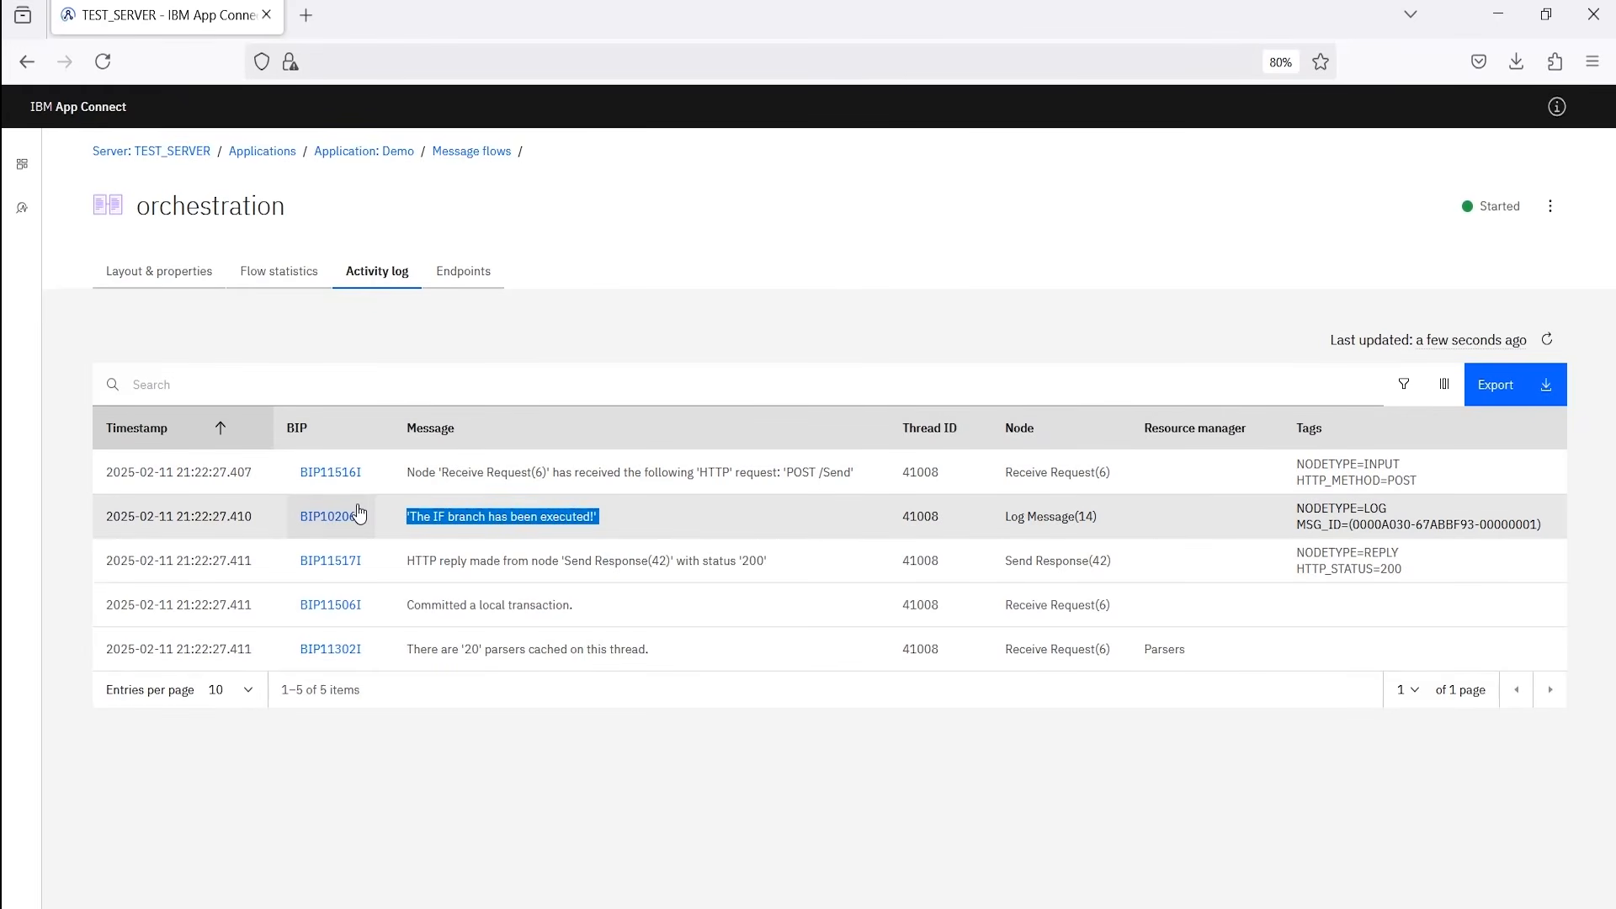